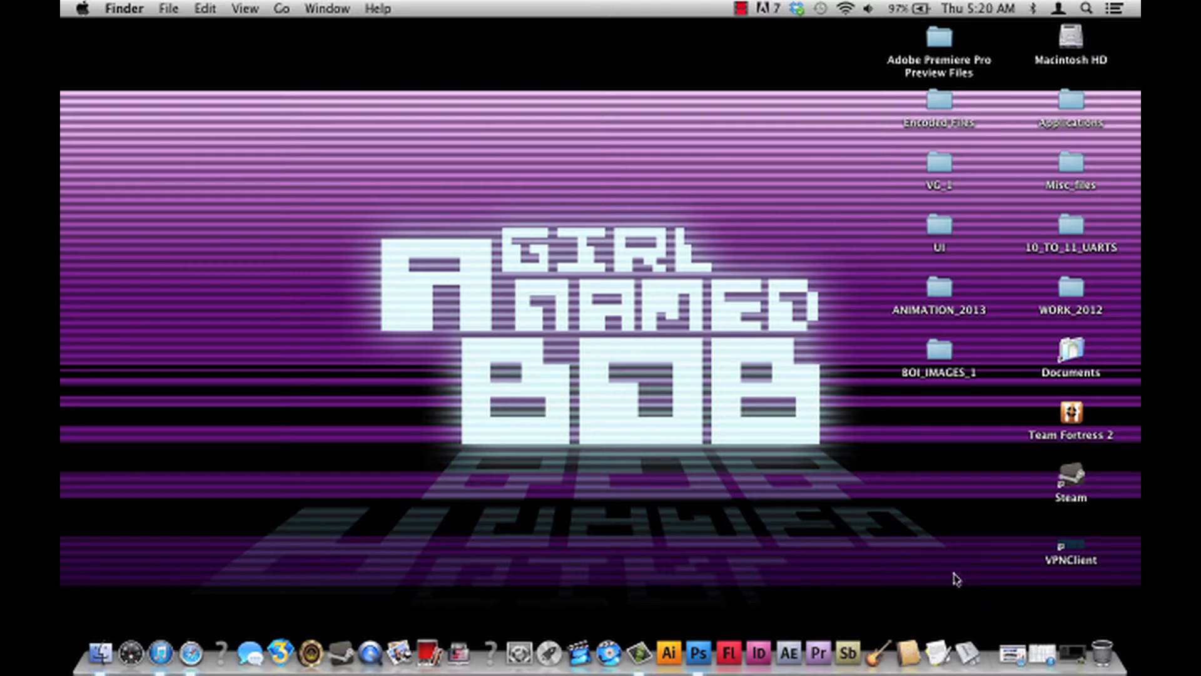
Bring up the minimized iTunes window and look through the open music playlist back to its first songs.
left_click(1040, 655)
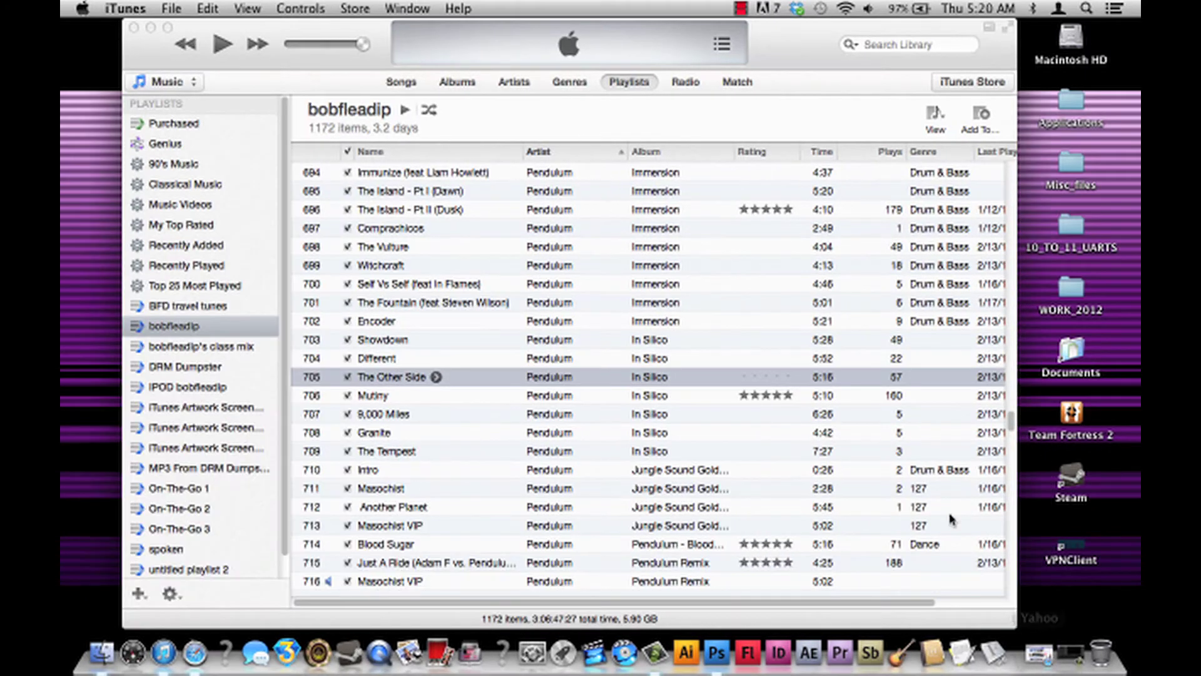
scroll(1012, 424, "down", 2)
left_click_drag(1012, 424, 1014, 152)
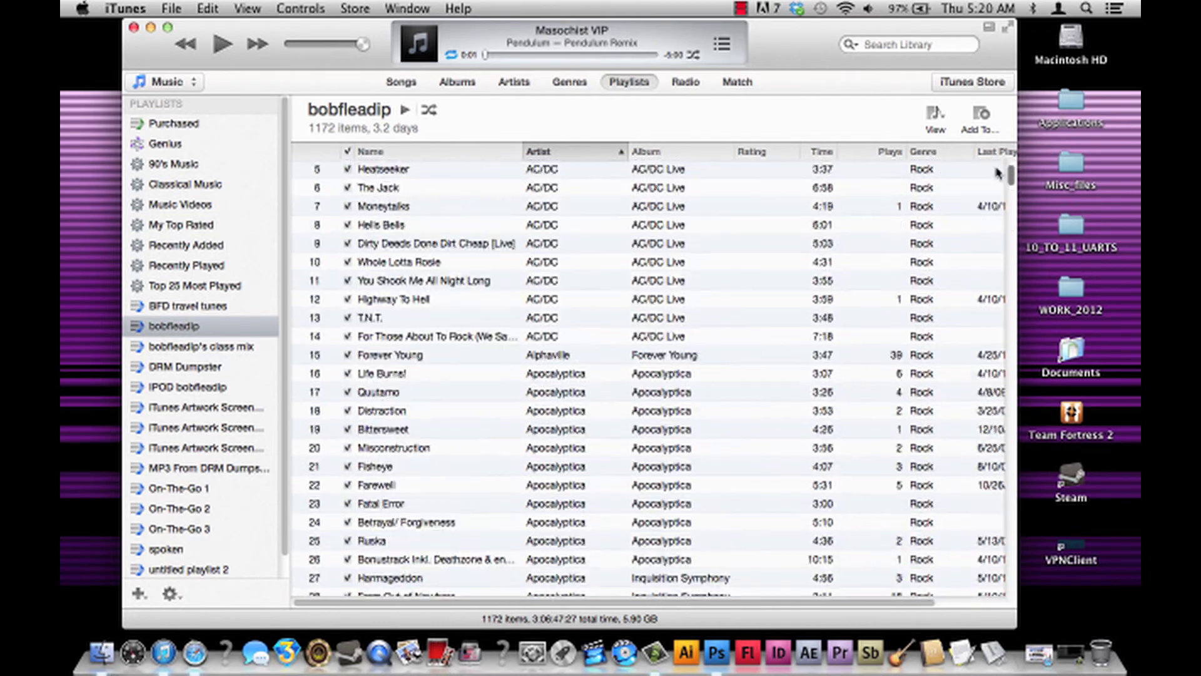
Sort the music playlist by number of plays, first in descending and then in ascending order.
left_click(884, 151)
left_click_drag(1009, 250, 1013, 160)
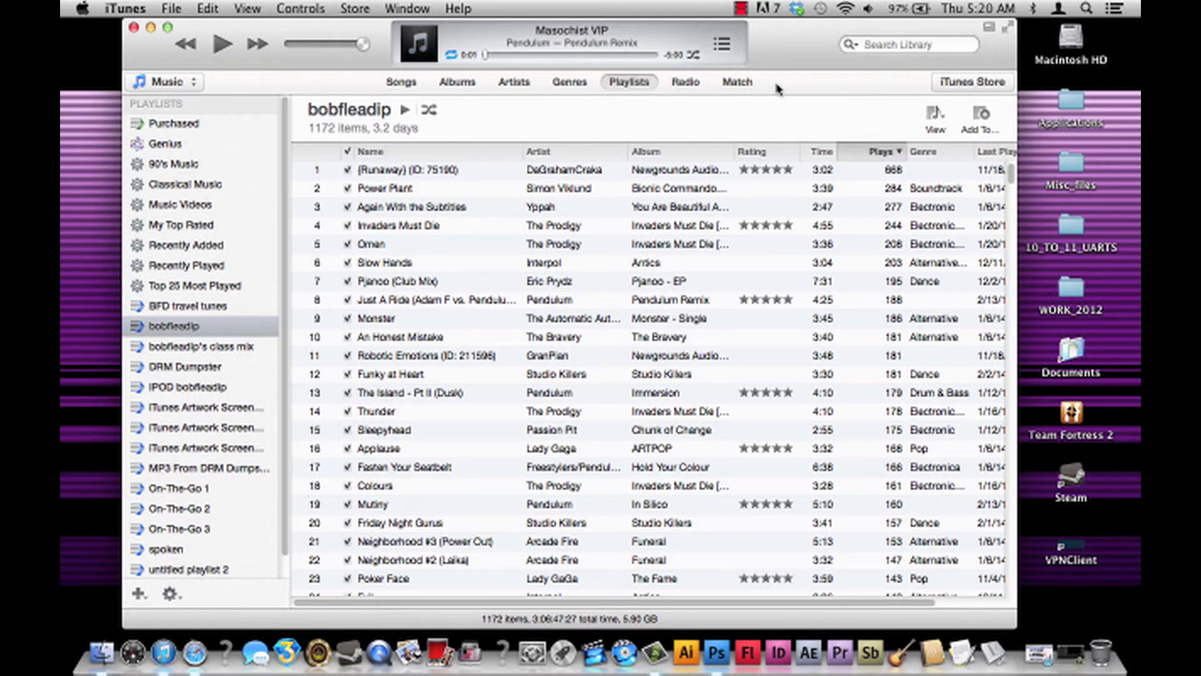
left_click(884, 152)
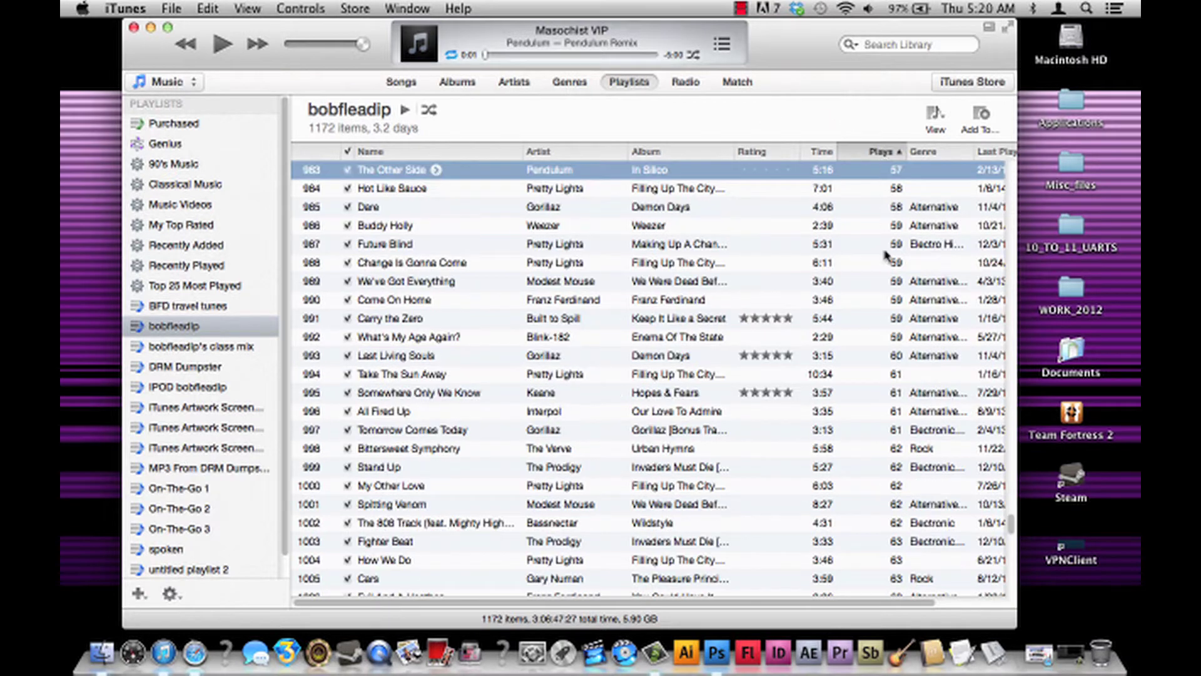
left_click_drag(1011, 526, 1009, 518)
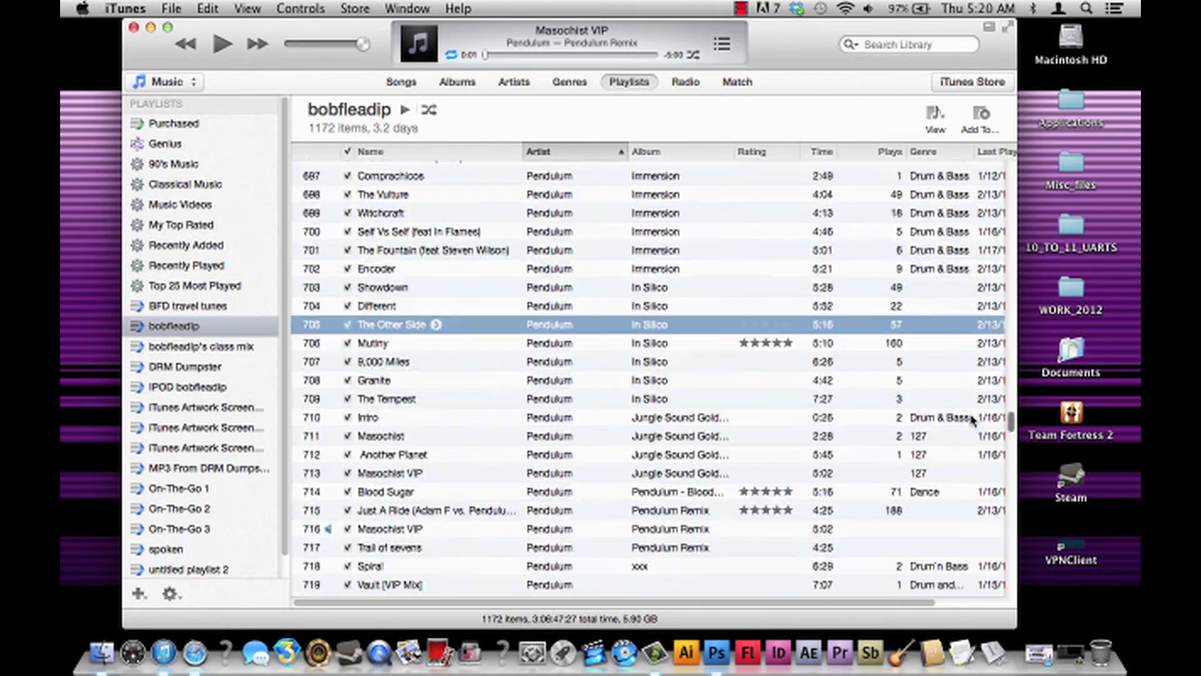
Look through the artist-sorted playlist to its end and back to the start, and hide iTunes.
scroll(966, 453, "down", 4)
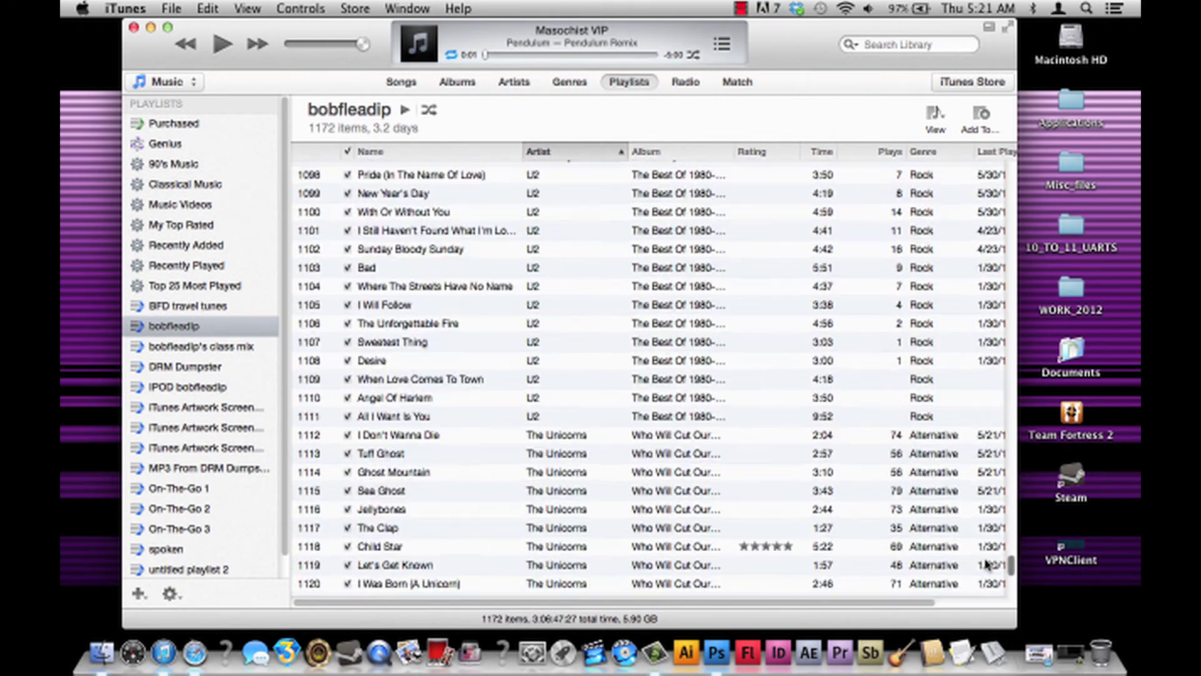
scroll(988, 563, "down", 10)
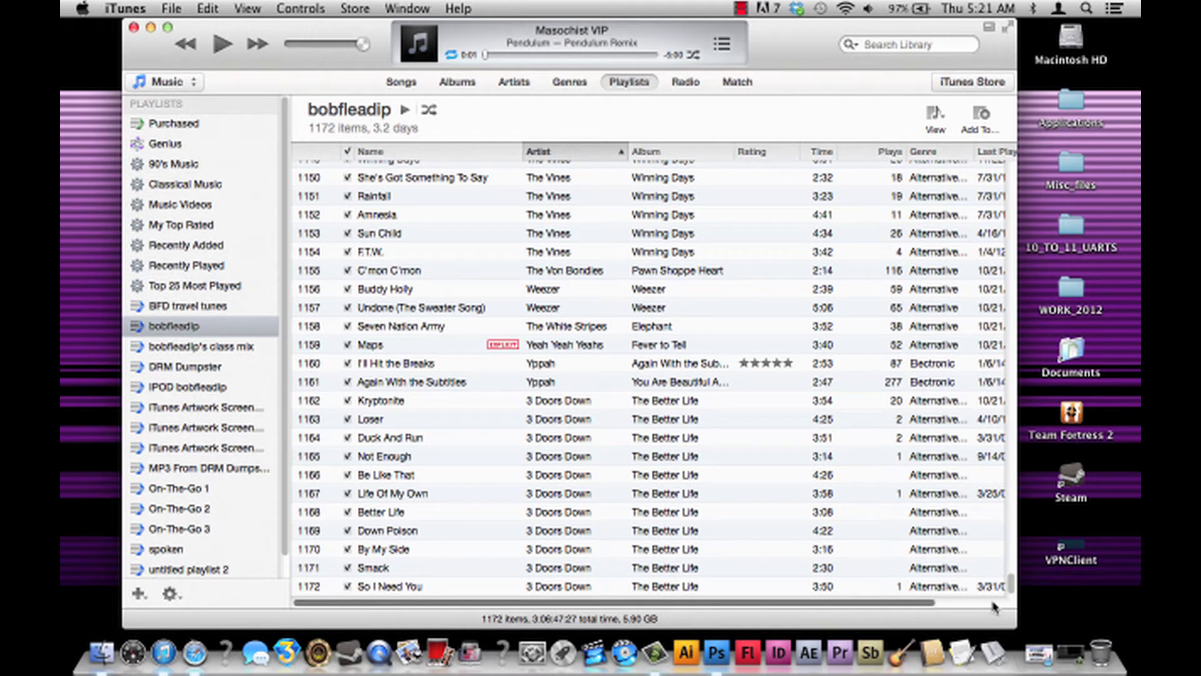
left_click_drag(1010, 585, 999, 152)
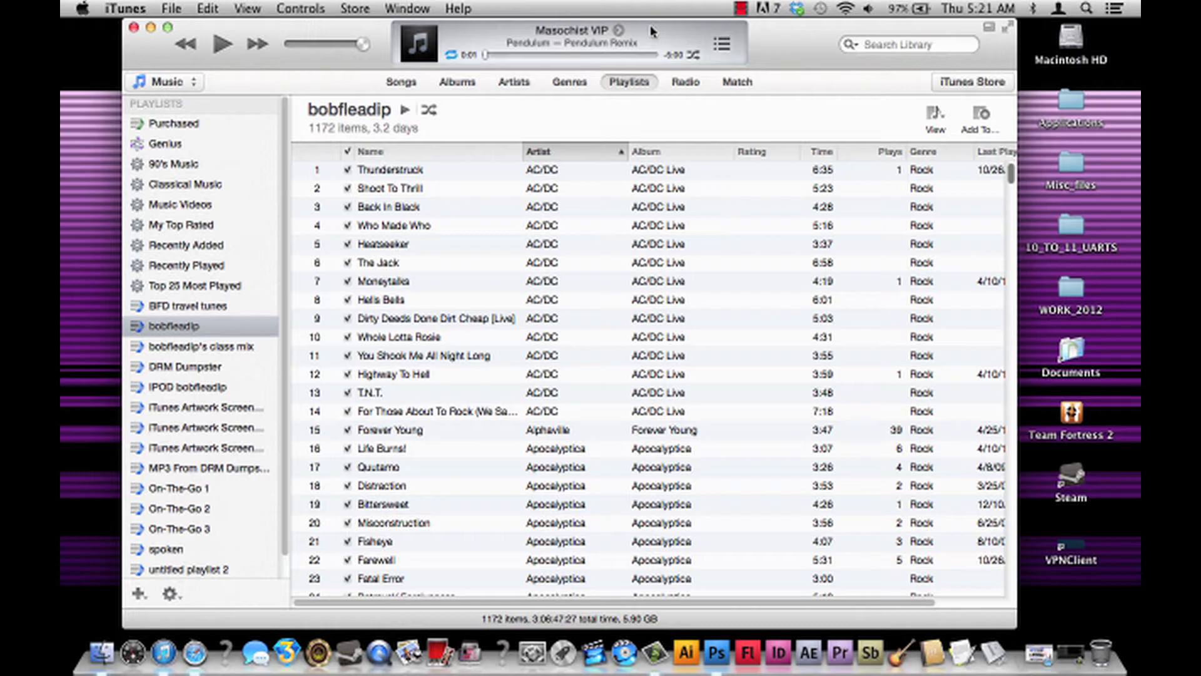
left_click_drag(1011, 174, 911, 87)
left_click(130, 8)
left_click(161, 212)
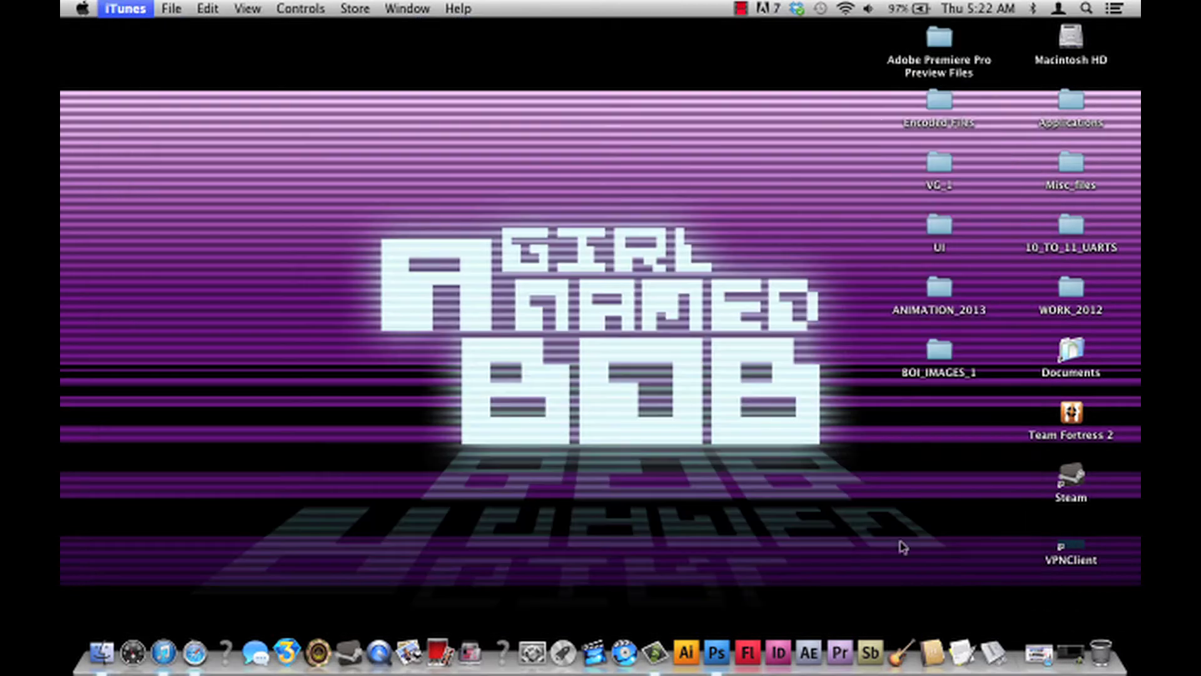
Switch to the minimized Safari window and show the already open deviantART profile page.
left_click(1038, 653)
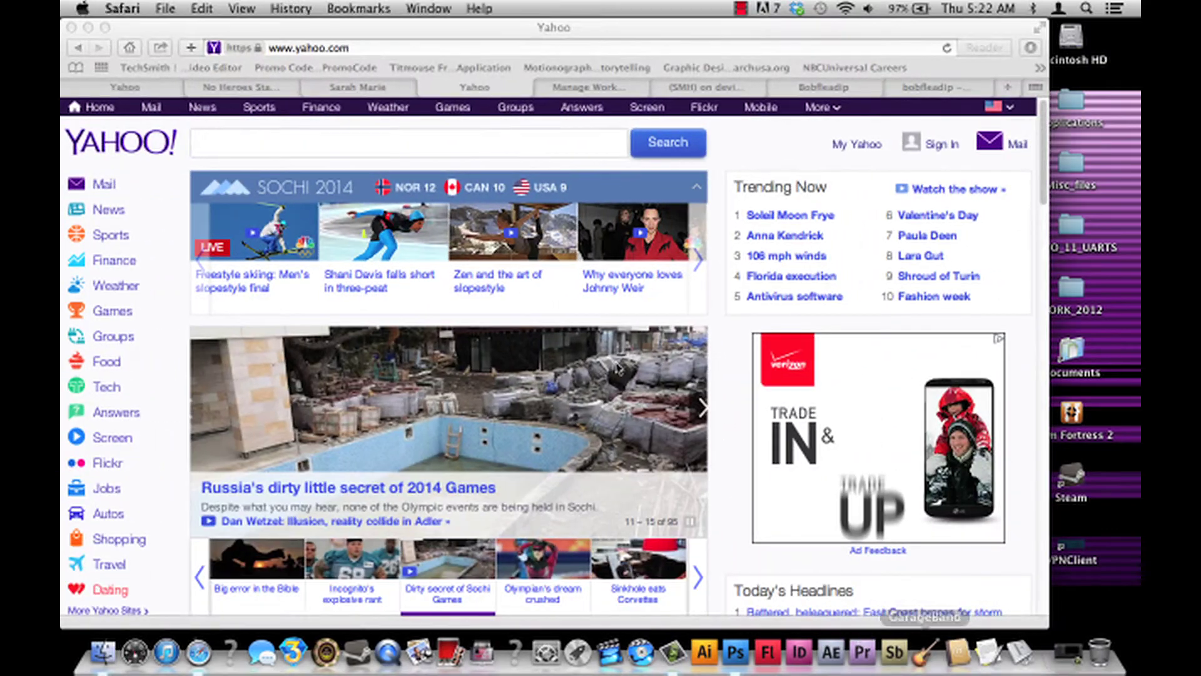
left_click(707, 87)
mouse_move(726, 117)
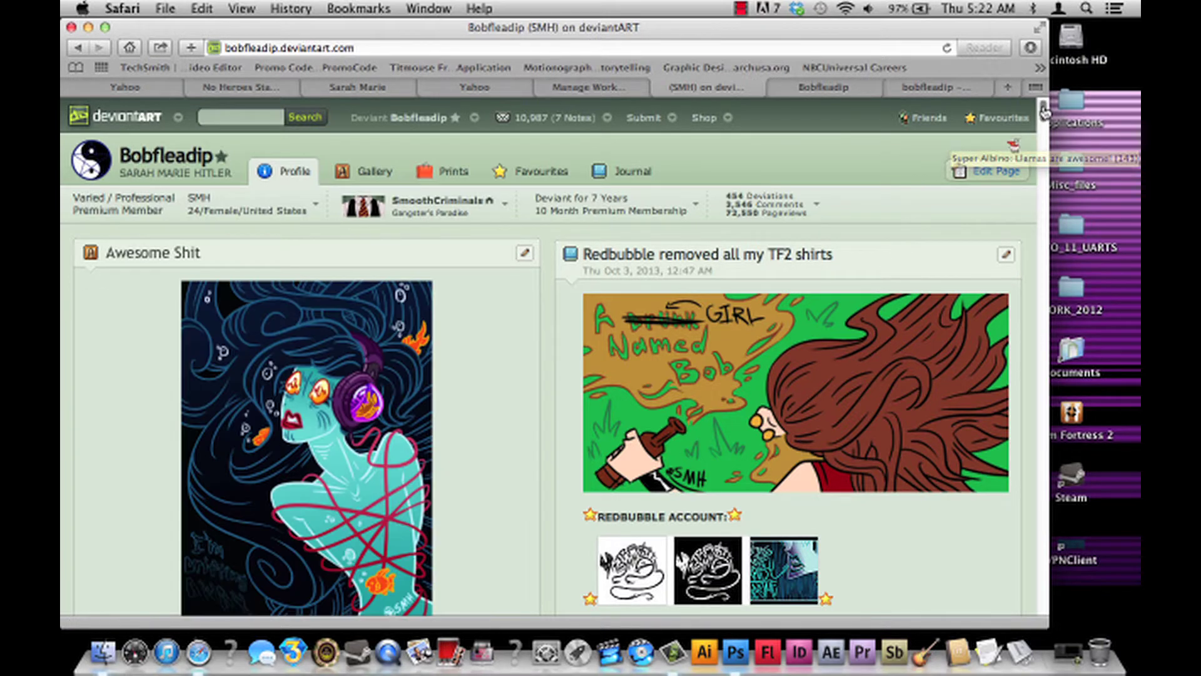
Look down the deviantART profile page past the webcam, commissions and watchers sections and return to its beginning.
scroll(1024, 276, "down", 15)
scroll(1025, 275, "up", 15)
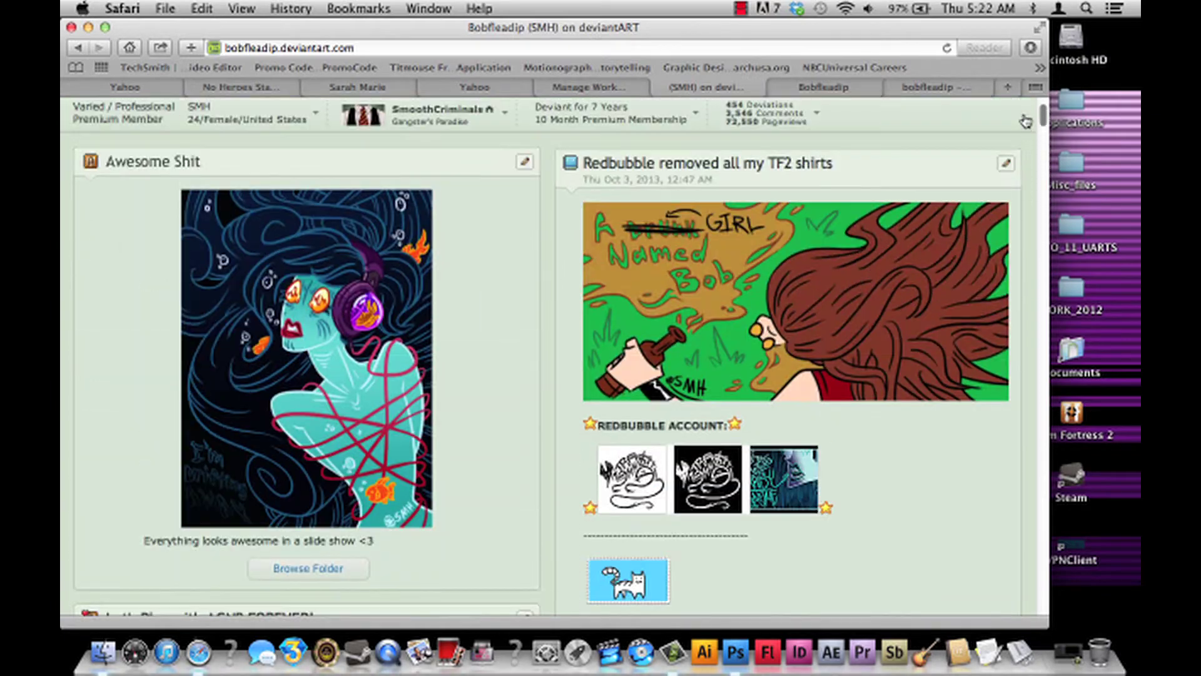
scroll(995, 346, "down", 20)
scroll(988, 438, "down", 20)
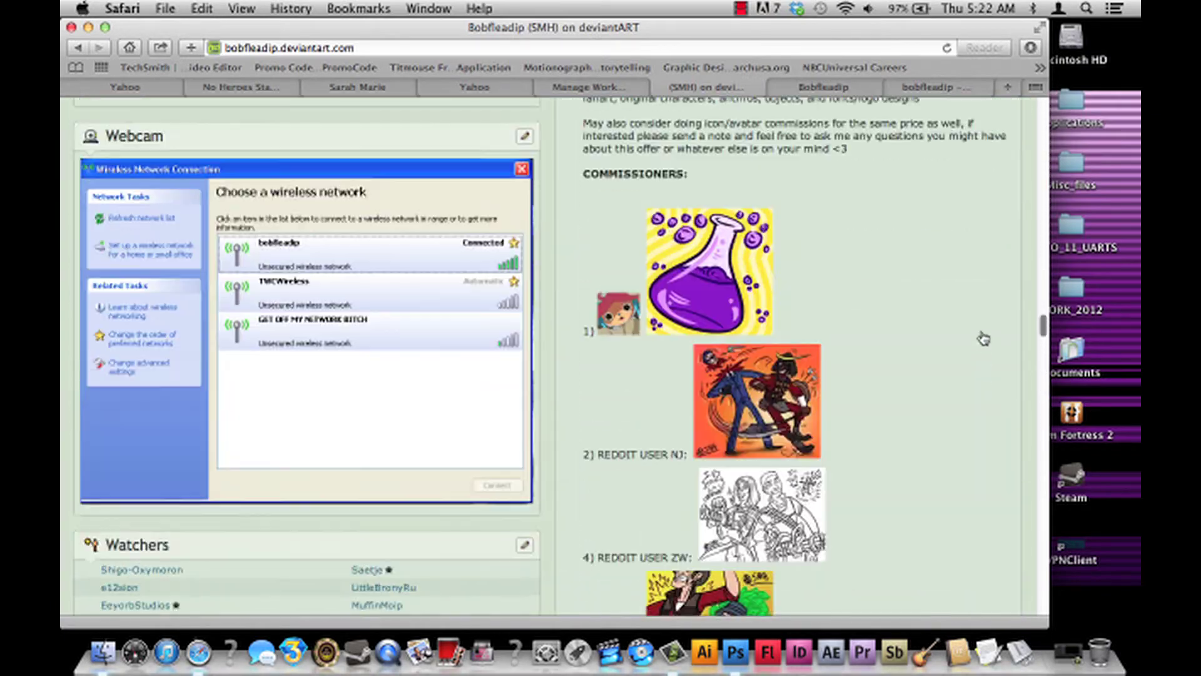
scroll(986, 351, "up", 5)
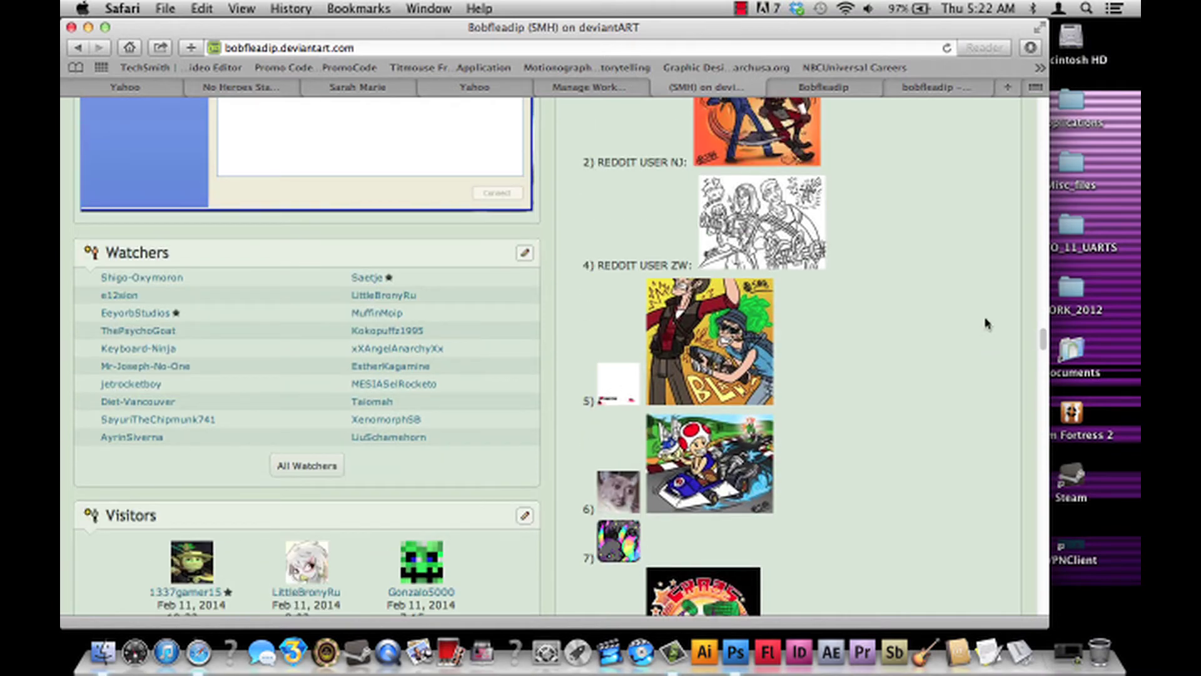
left_click_drag(1043, 343, 1034, 117)
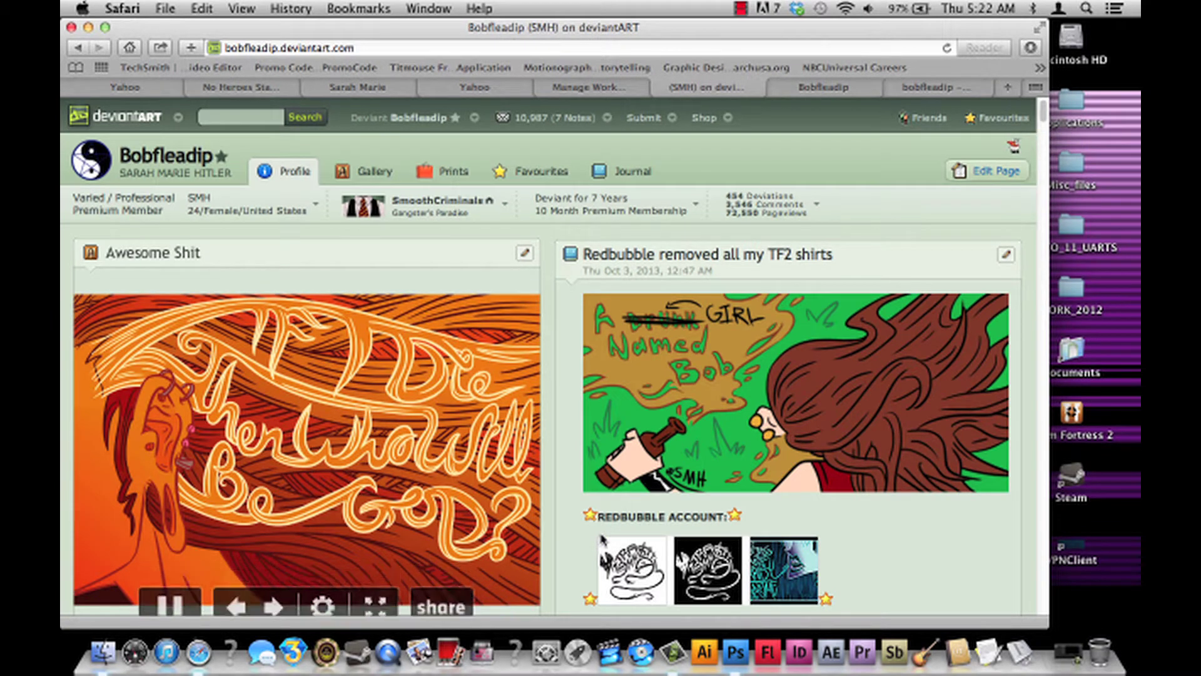
Show the already open Yahoo home page for comparison and reload it.
left_click(477, 88)
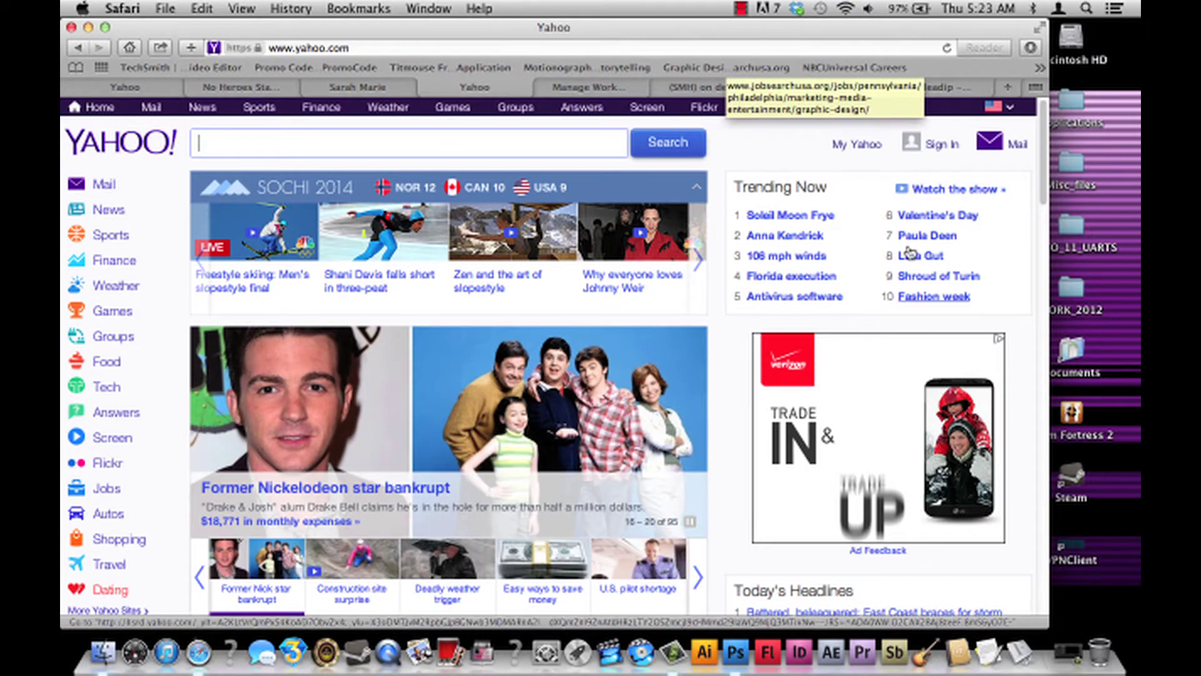
mouse_move(1043, 139)
left_mouse_down()
mouse_move(1026, 388)
mouse_move(1026, 139)
left_mouse_up()
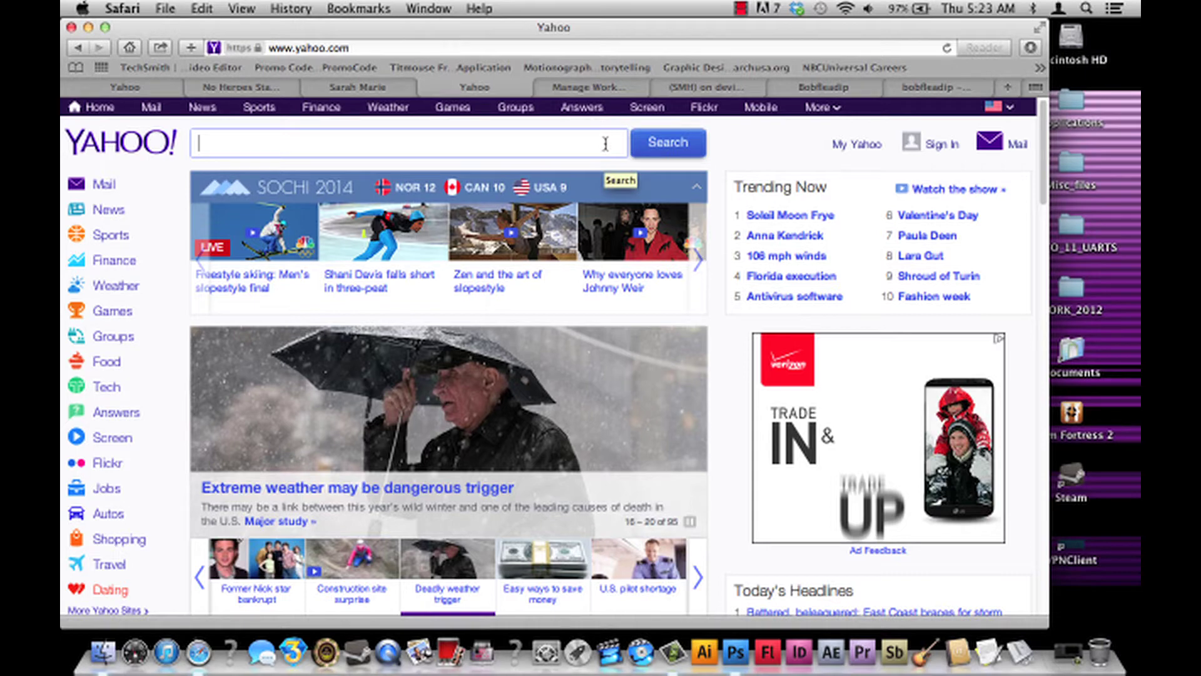
left_click(624, 51)
key("Return")
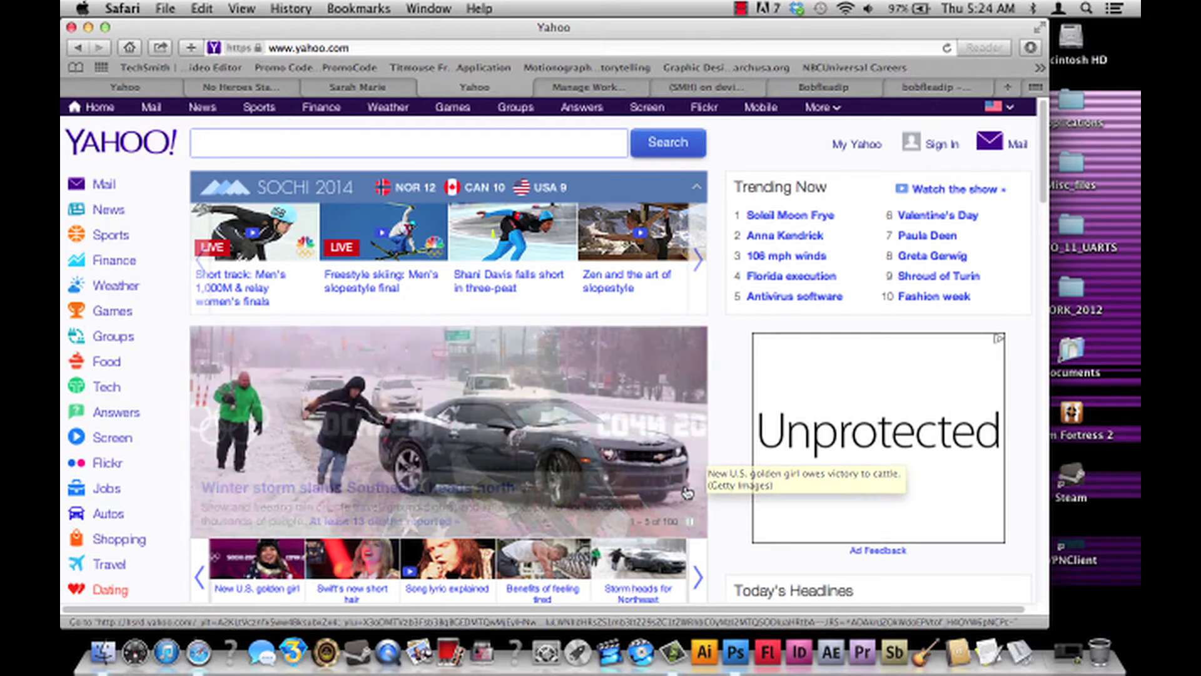
Open the gallery of the deviantART profile and look through its featured artworks and gallery folders.
left_click(719, 89)
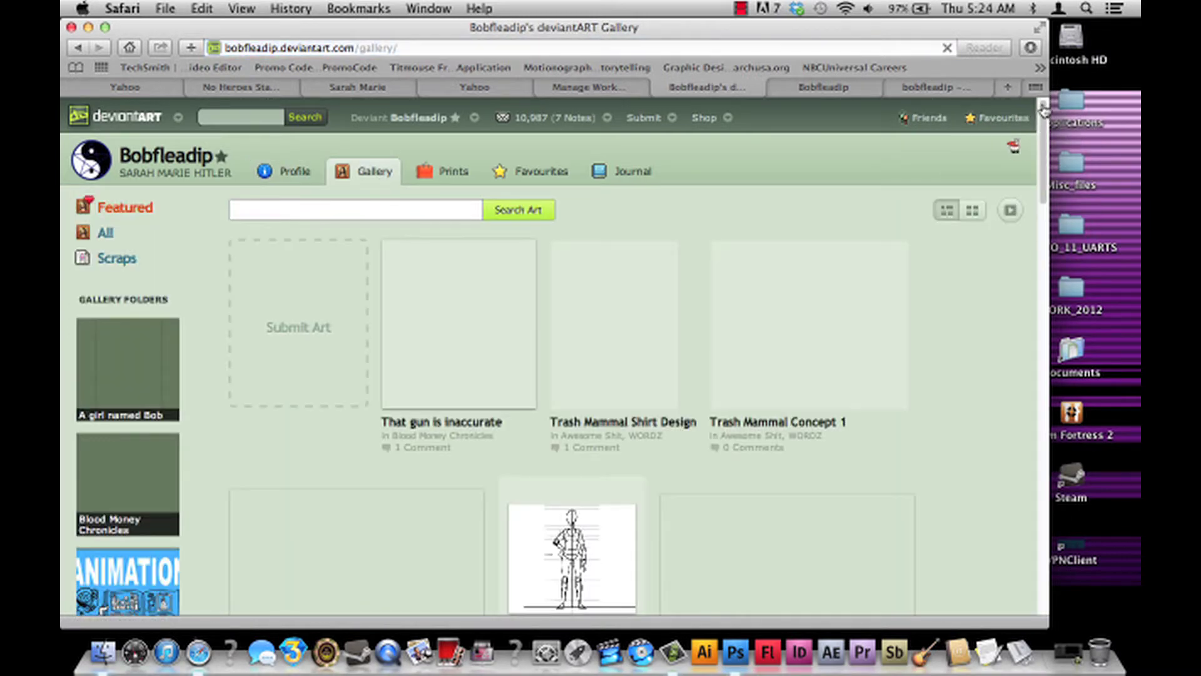
scroll(1044, 112, "down", 5)
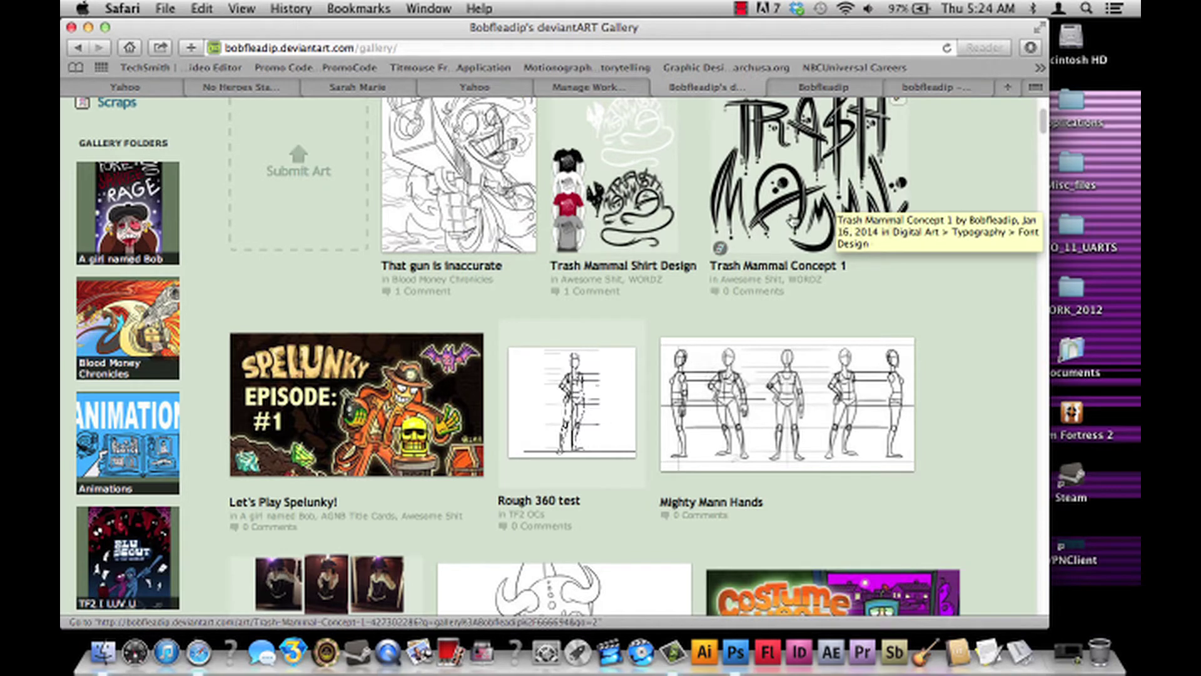
scroll(1038, 134, "down", 5)
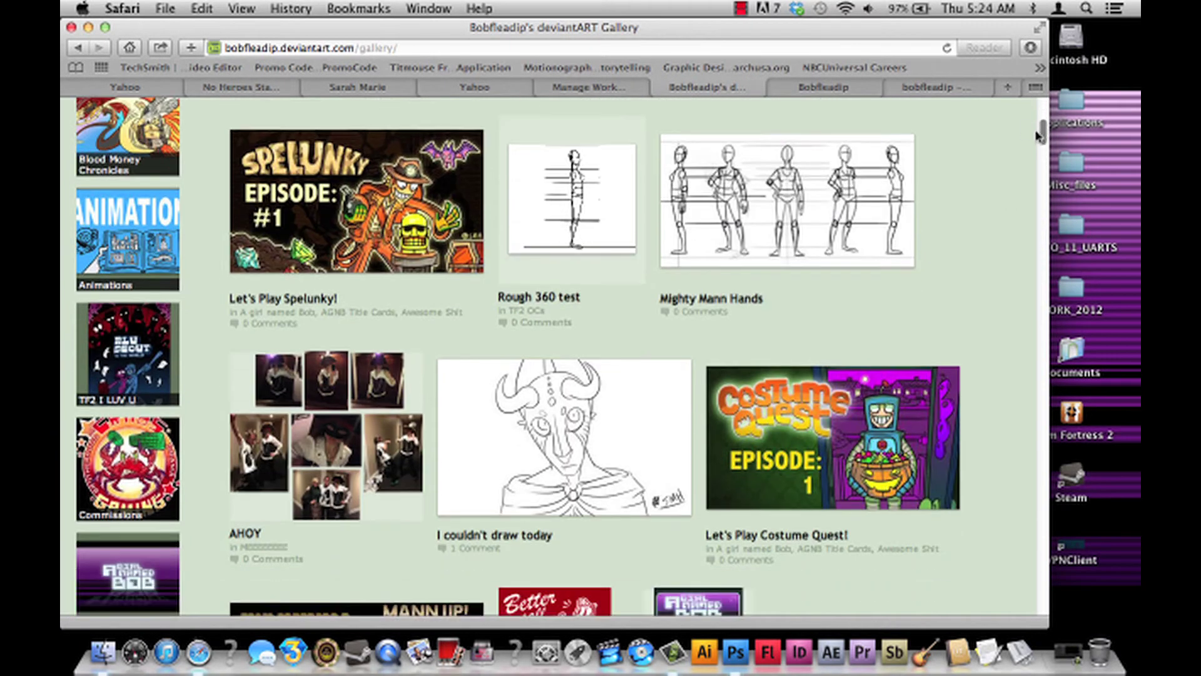
scroll(1036, 138, "down", 15)
scroll(1017, 177, "down", 10)
scroll(1019, 181, "up", 12)
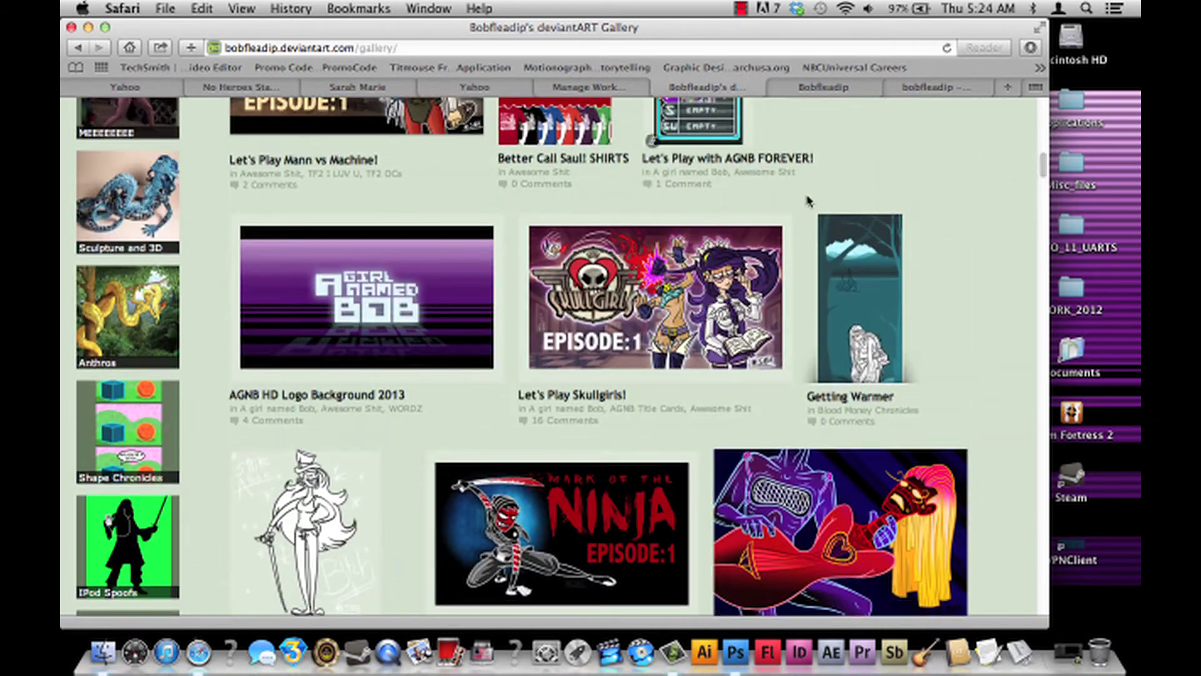
scroll(1043, 167, "up", 6)
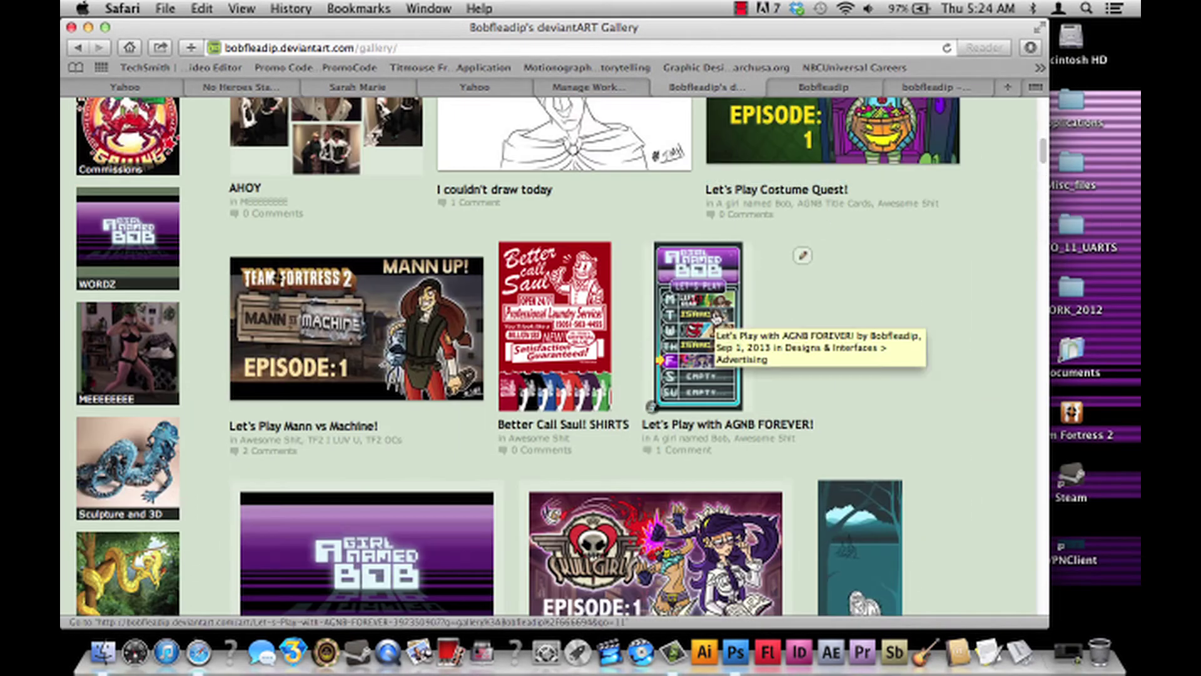
scroll(1043, 176, "up", 6)
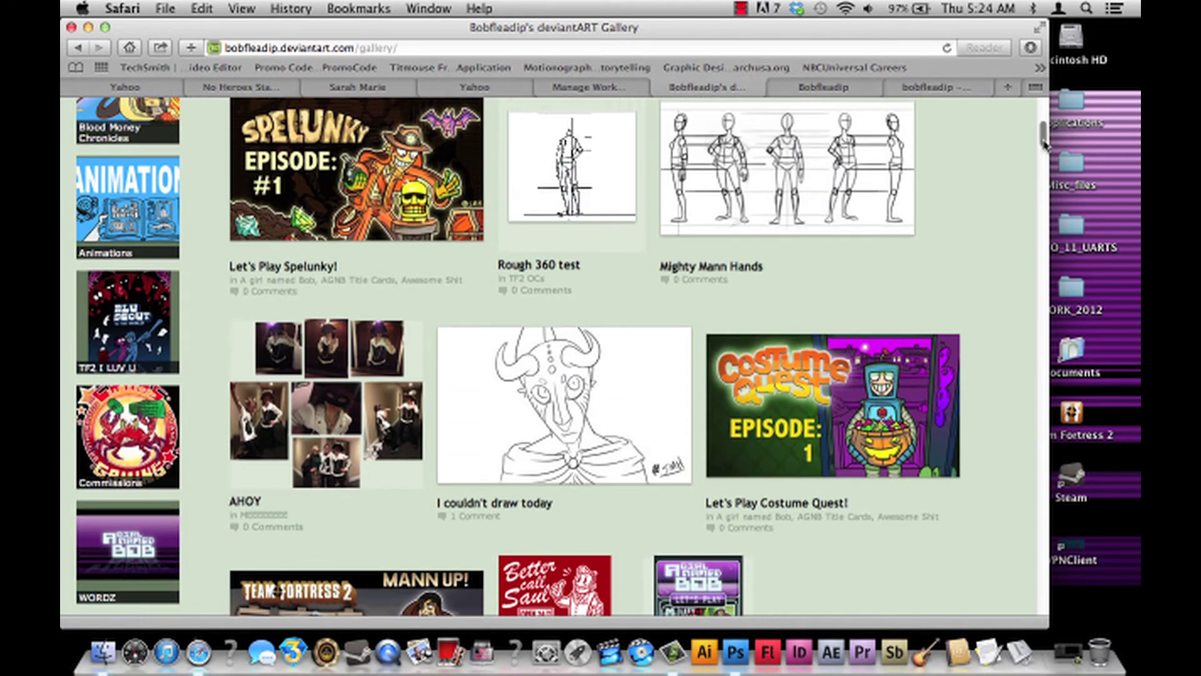
scroll(1043, 143, "up", 5)
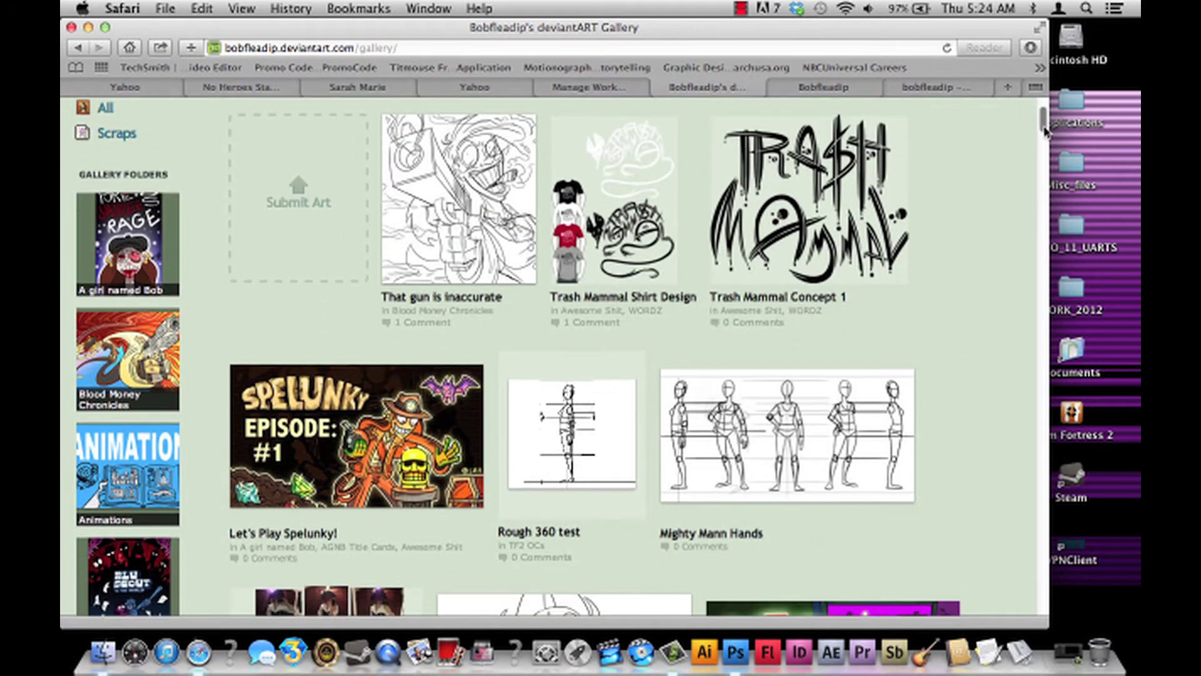
Examine the layout of the first rows of featured artworks and the gallery page header.
scroll(1042, 131, "down", 1)
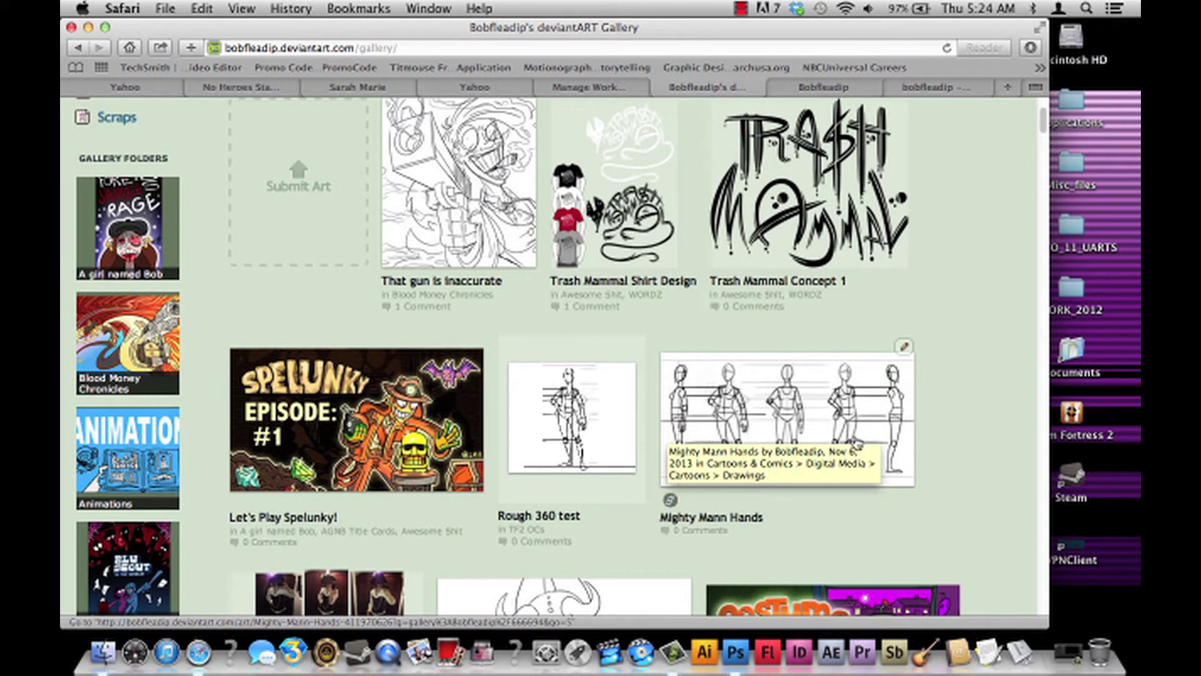
scroll(1041, 122, "up", 3)
scroll(1042, 122, "up", 1)
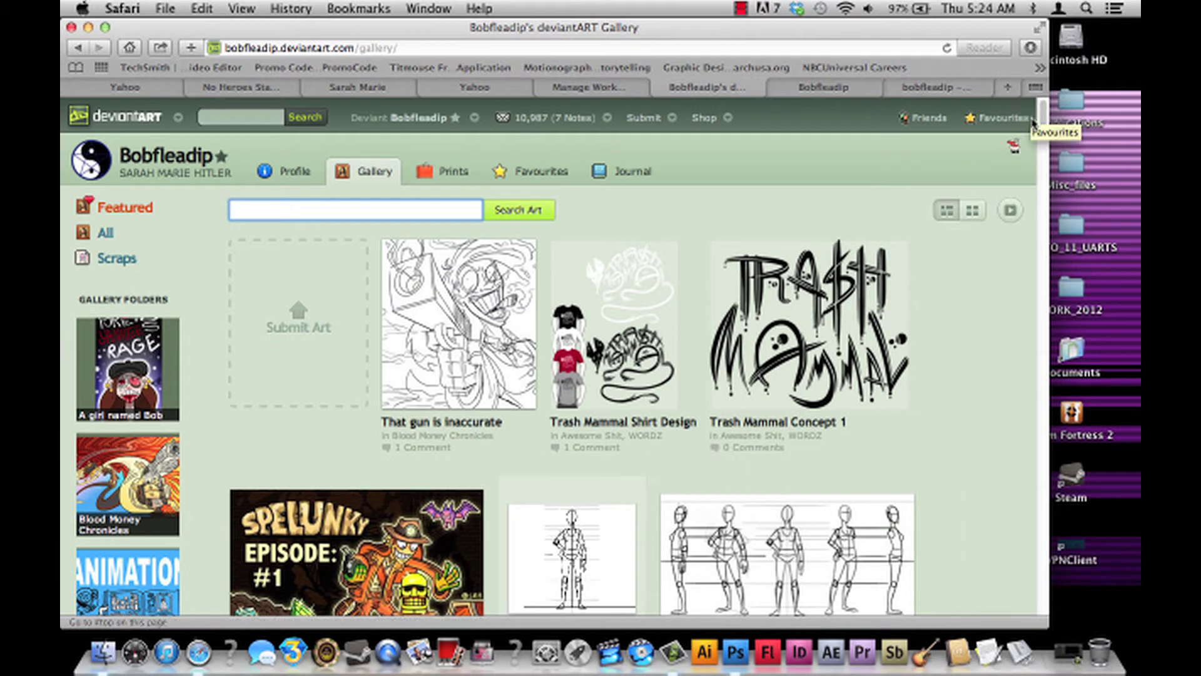
scroll(1032, 122, "down", 4)
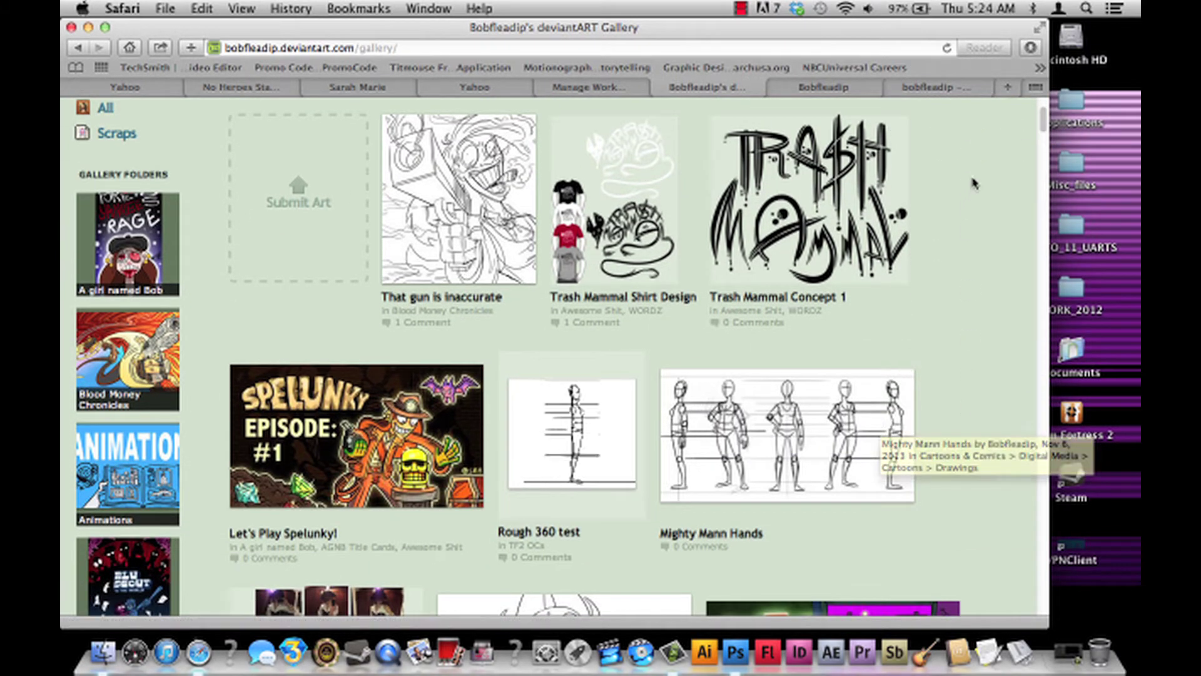
left_click_drag(1043, 126, 1043, 117)
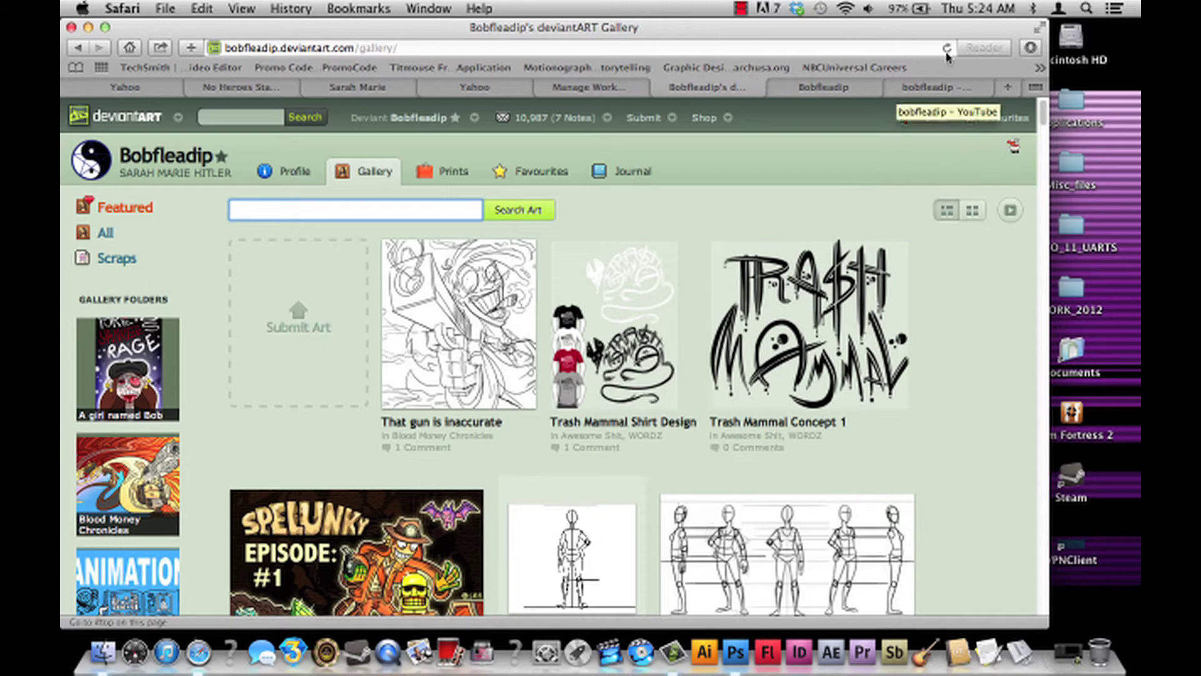
left_click_drag(1043, 114, 981, 115)
Go back from the gallery to the main deviantART profile page by loading its web address.
left_click(417, 118)
key("super+l")
type("bobfleadip.de")
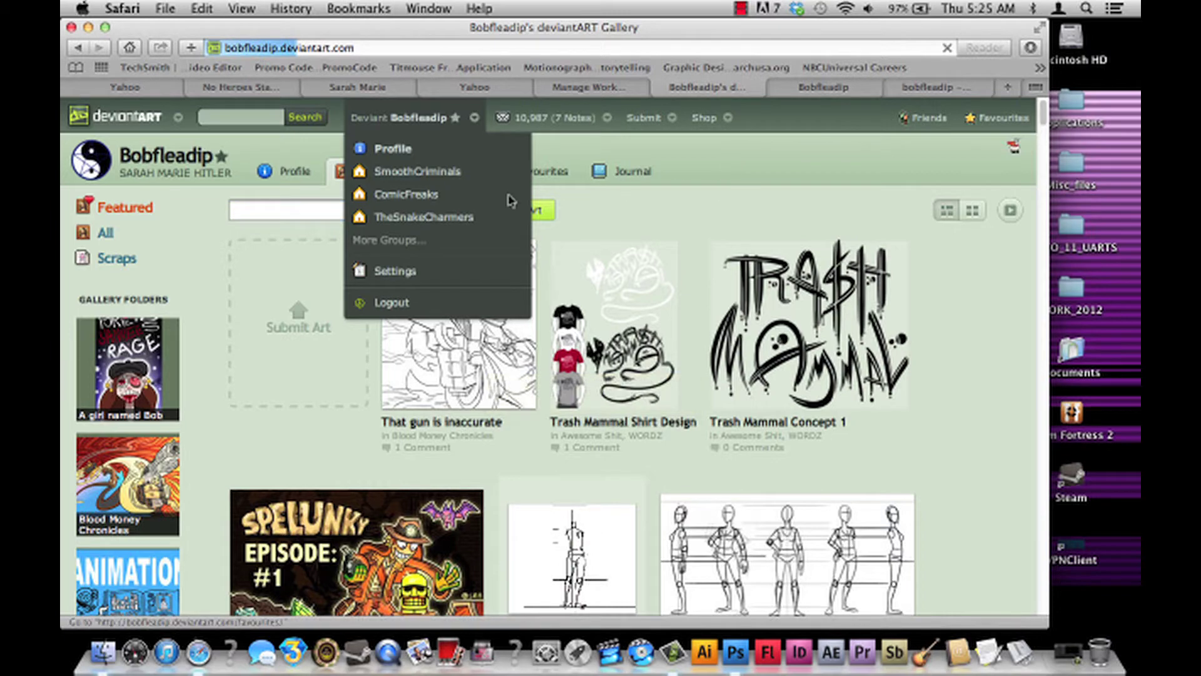
key("Return")
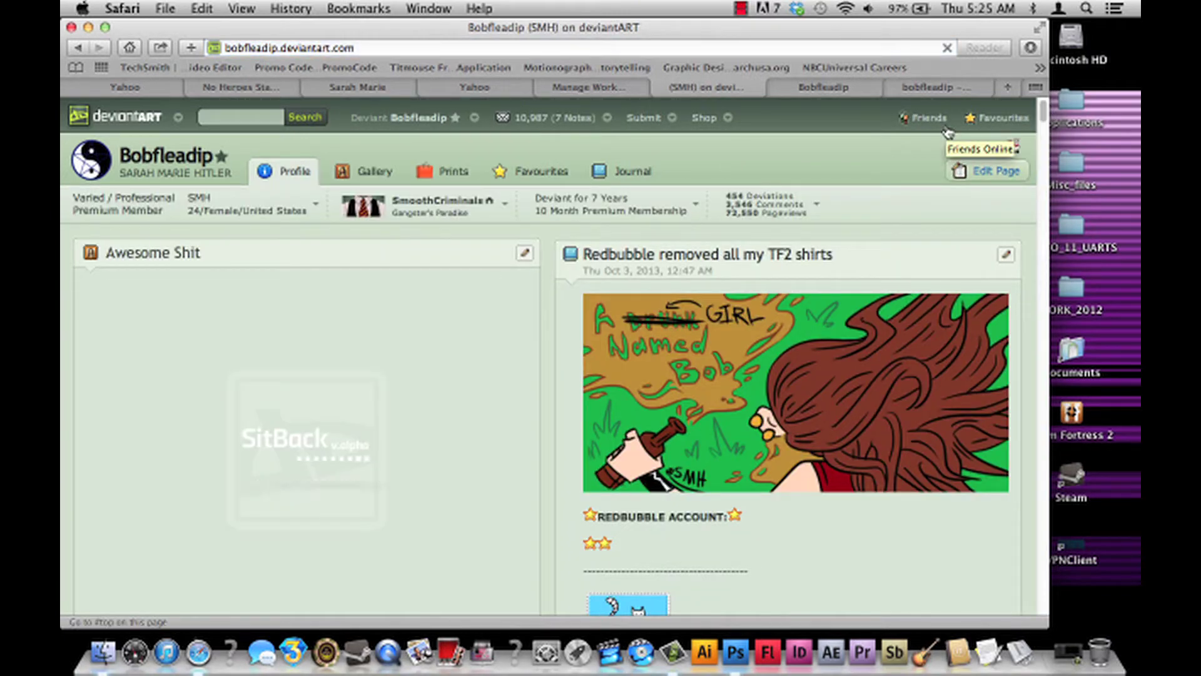
left_click(736, 667)
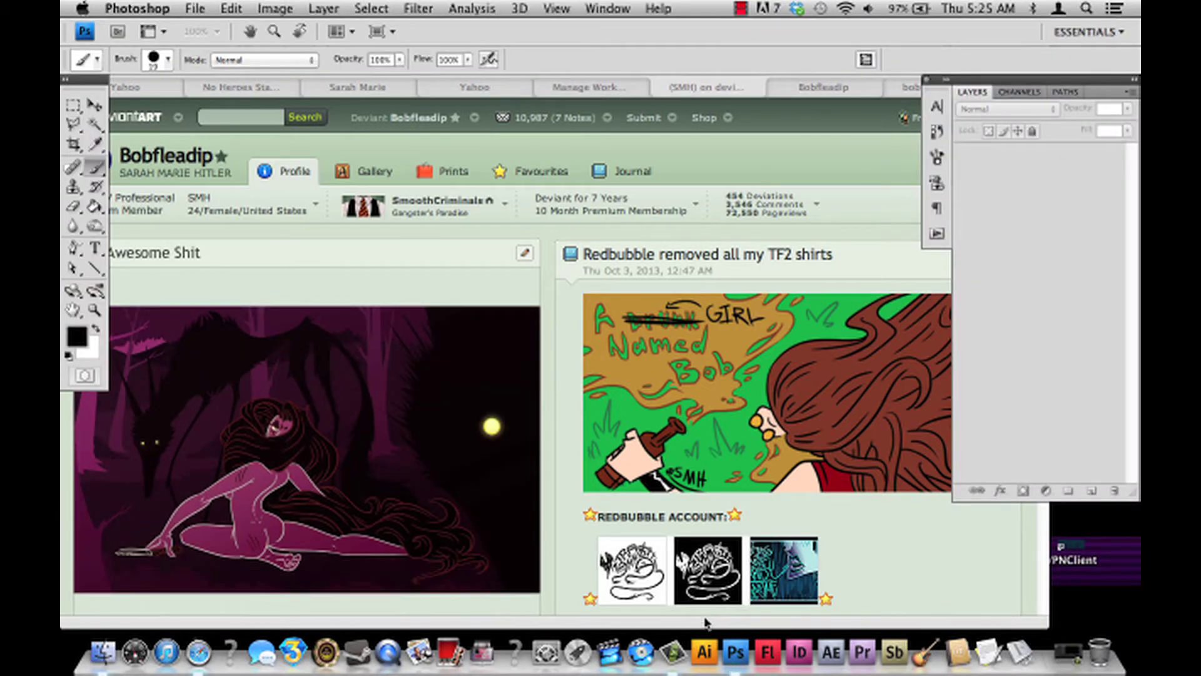
left_click(546, 289)
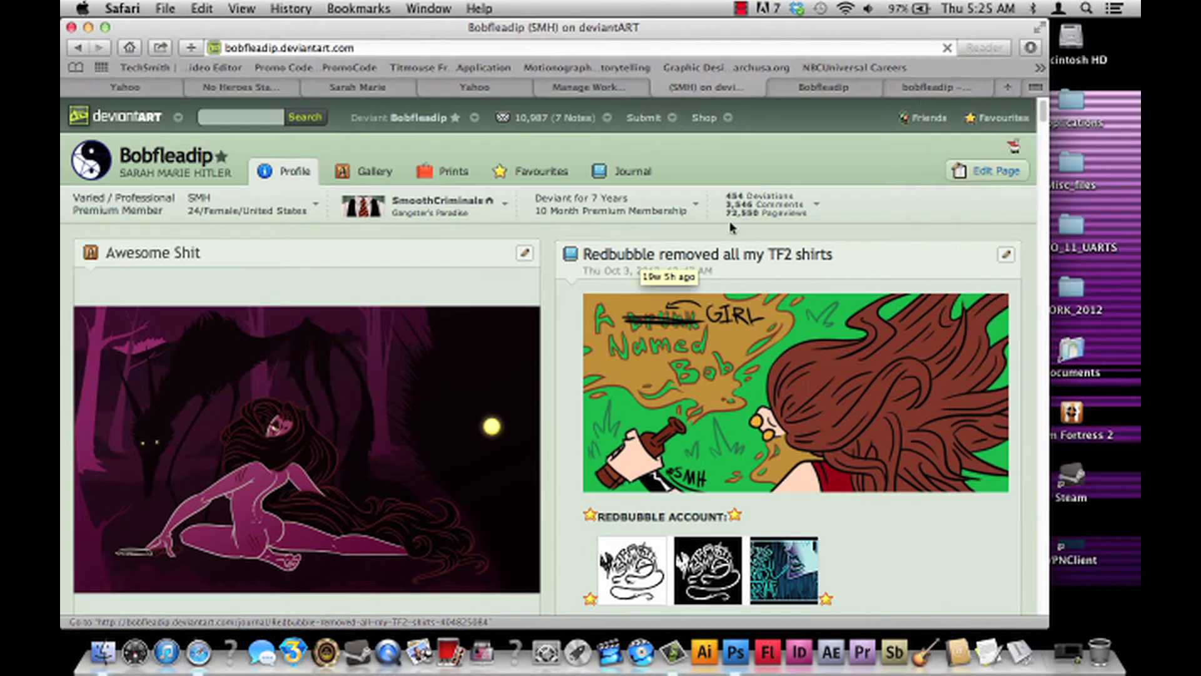
Look down the profile page through the slideshow, the Redbubble journal entry and the recent artwork thumbnails.
scroll(1043, 122, "down", 5)
scroll(1044, 122, "up", 5)
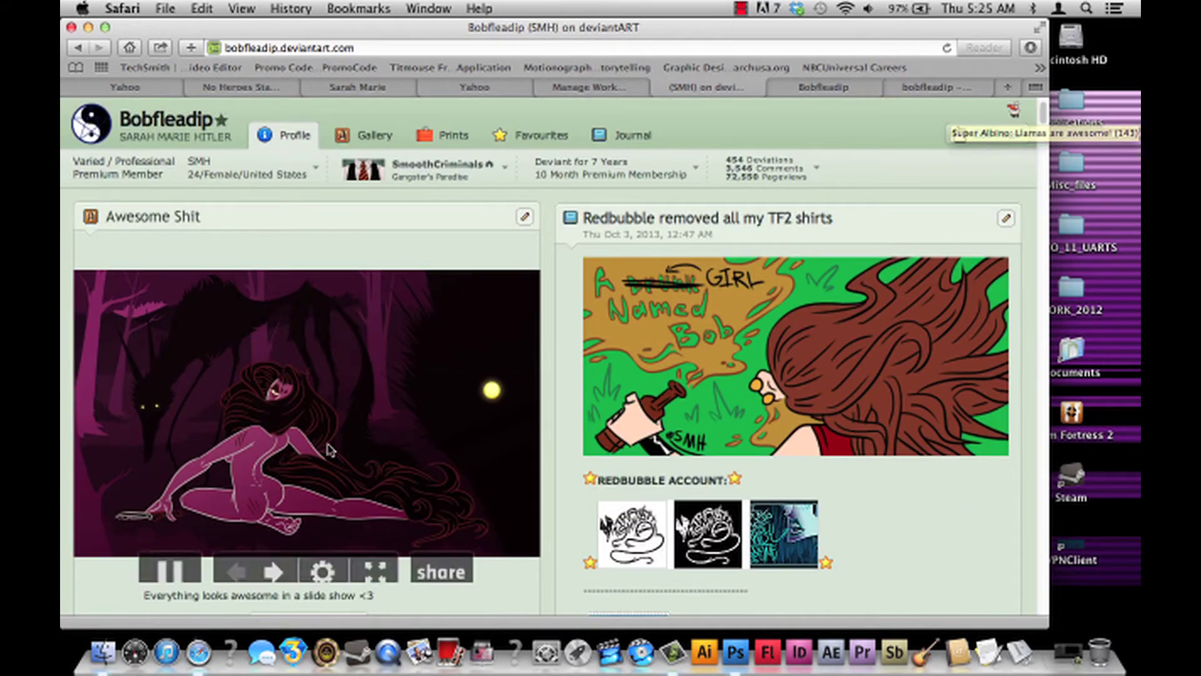
scroll(1044, 111, "down", 15)
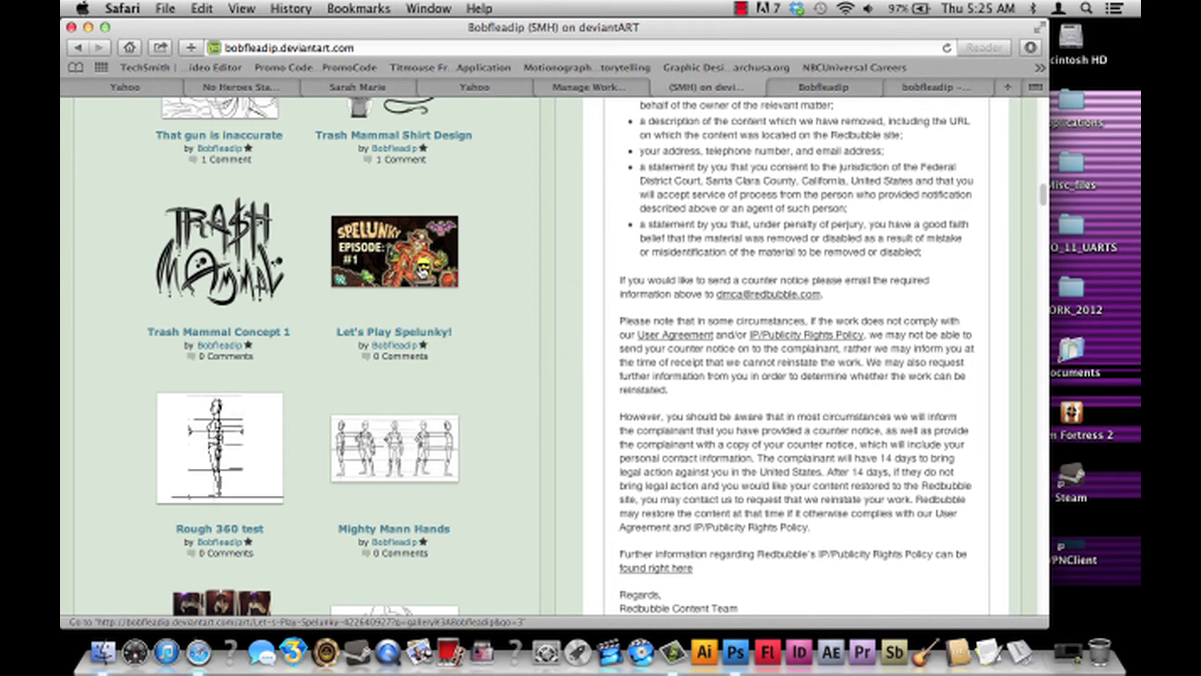
Open the "Let's Play Spelunky!" artwork and look over its page, from the image and description to the comments and related artworks.
left_click(419, 266)
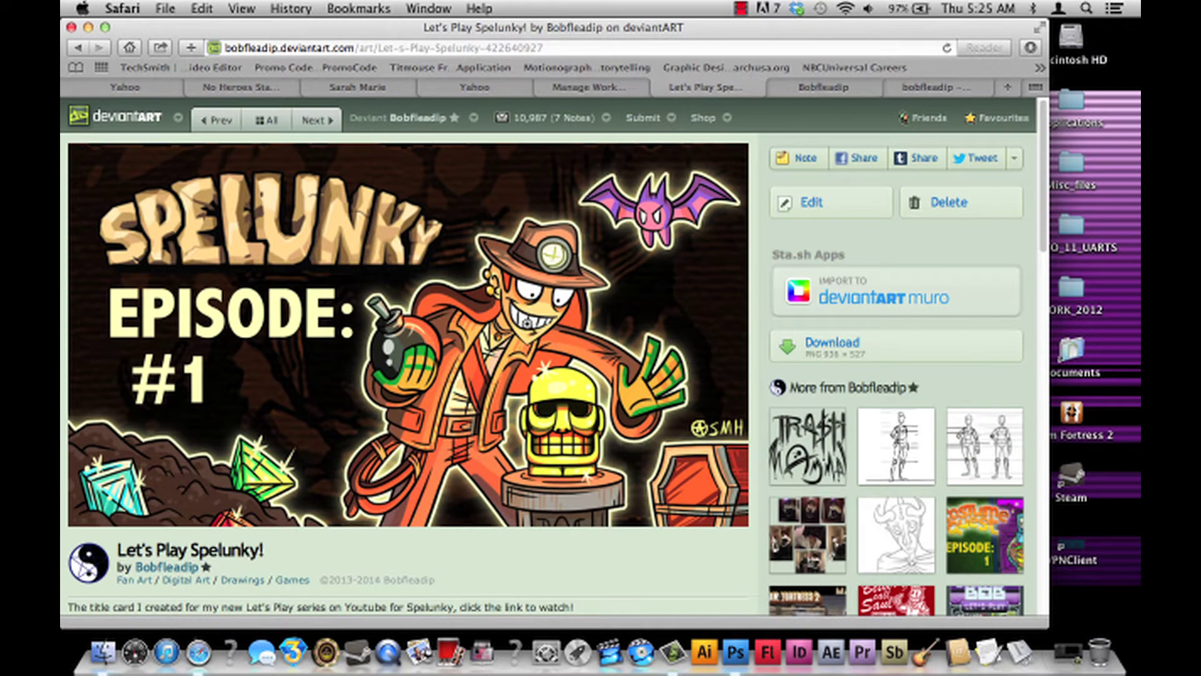
left_click(558, 324)
left_click(559, 324)
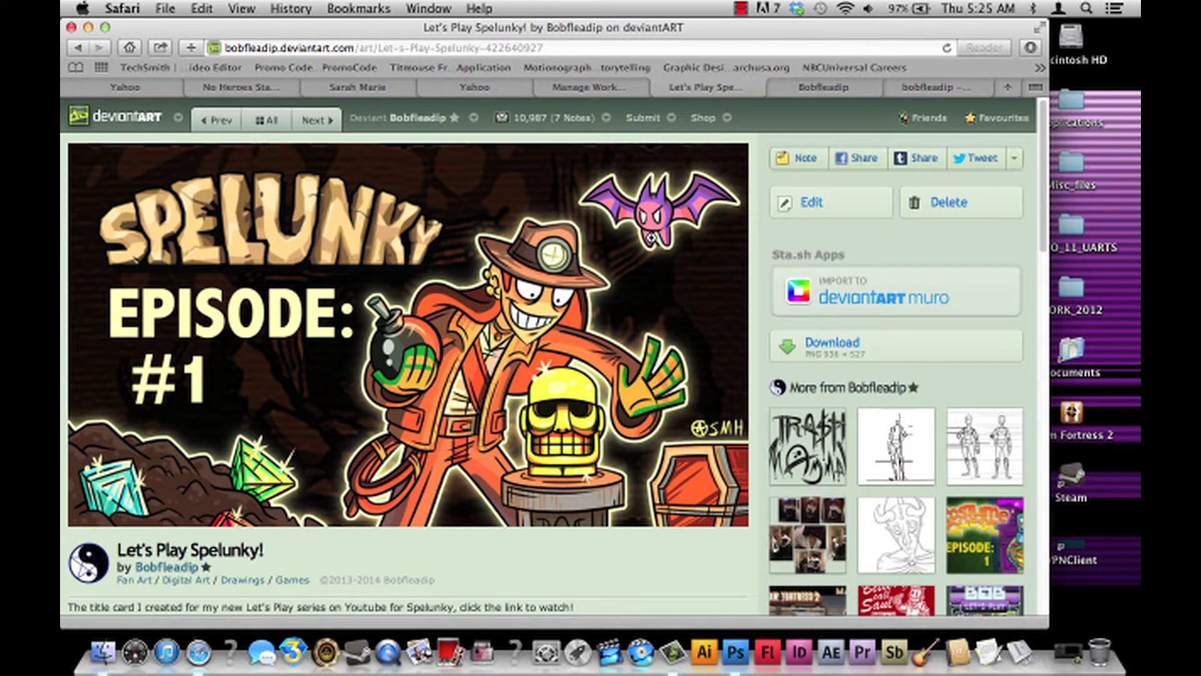
scroll(1035, 132, "down", 1)
scroll(1036, 131, "up", 1)
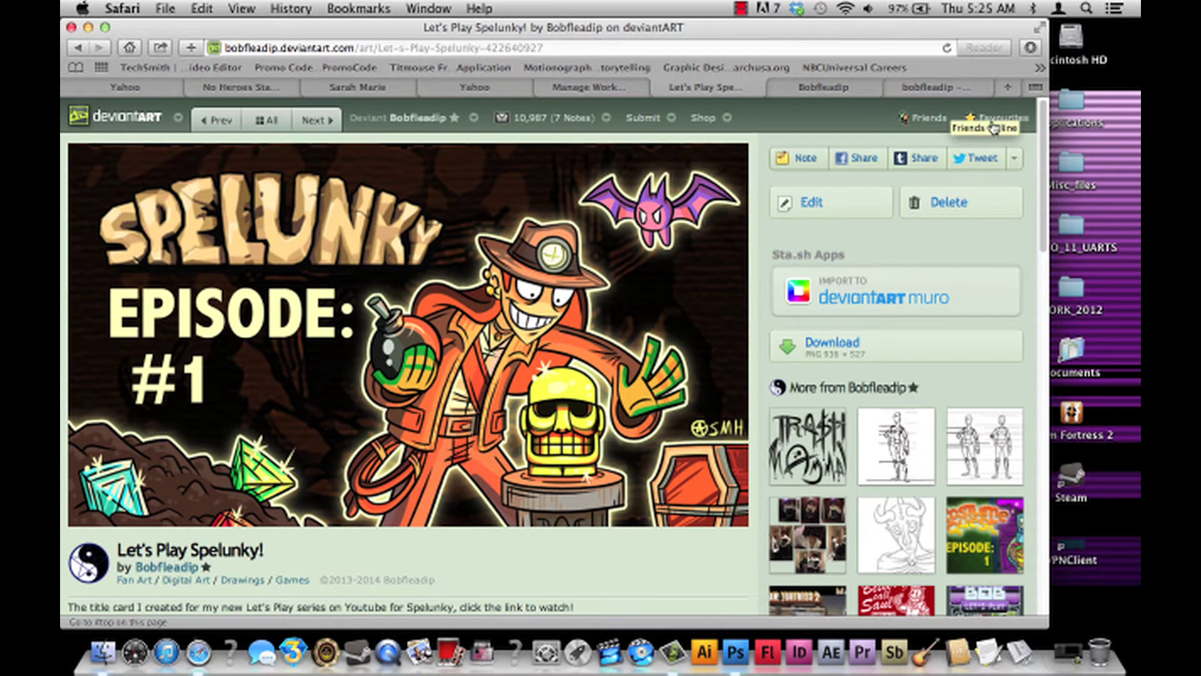
scroll(1041, 137, "down", 5)
scroll(1039, 137, "up", 5)
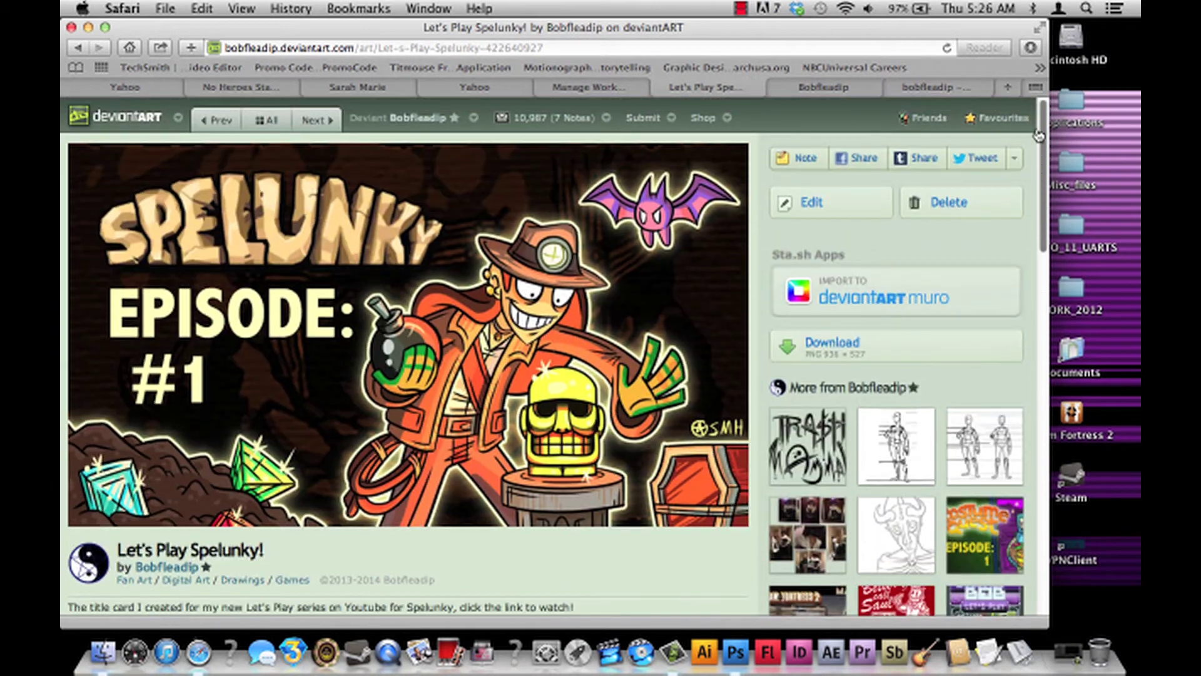
scroll(1040, 126, "down", 10)
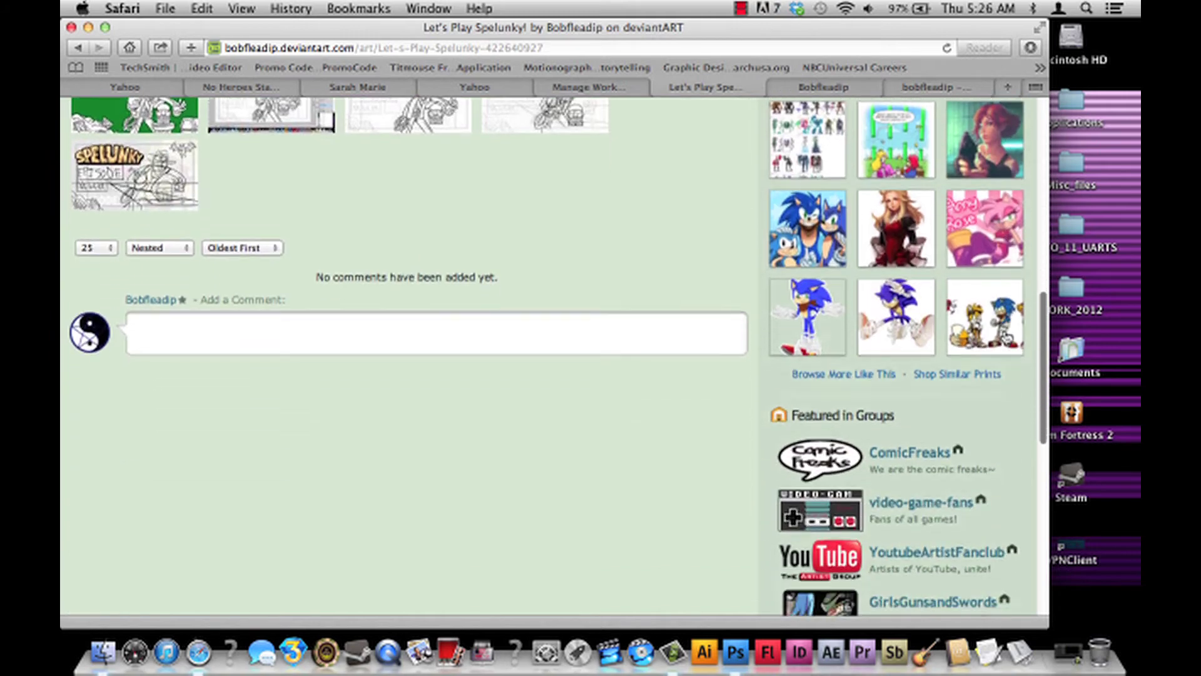
scroll(1009, 305, "up", 7)
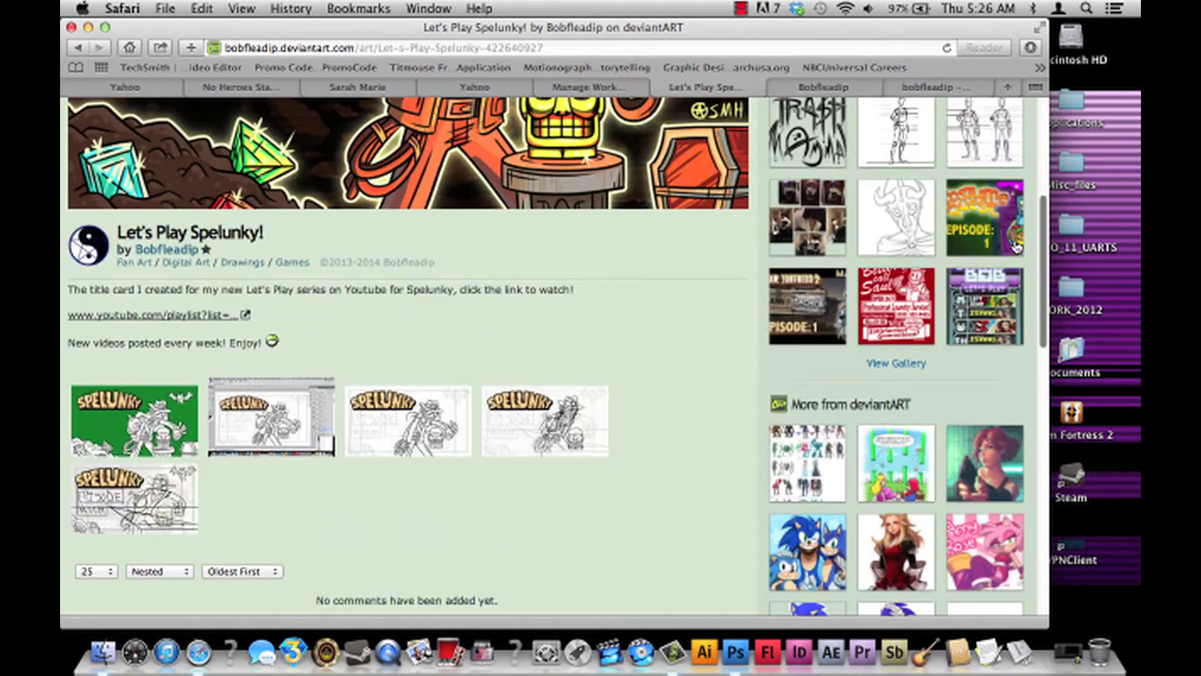
scroll(1025, 187, "up", 2)
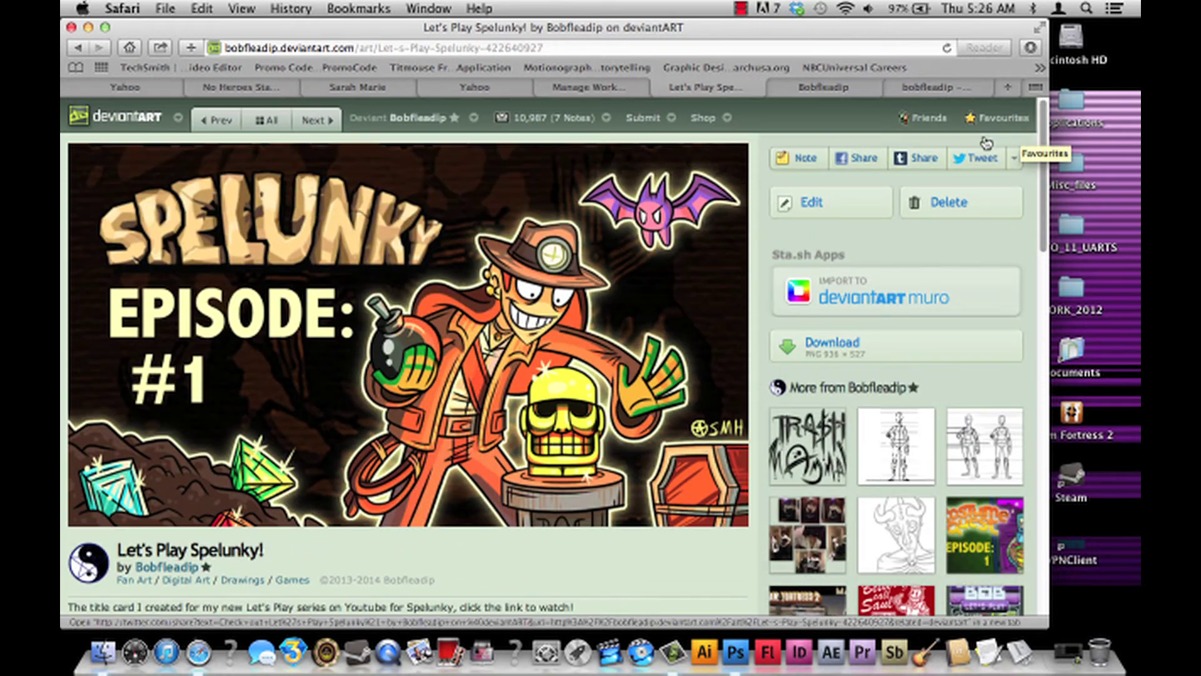
Return from the artwork to the artist's profile page and look over the slideshow and Redbubble journal entry.
left_click(418, 118)
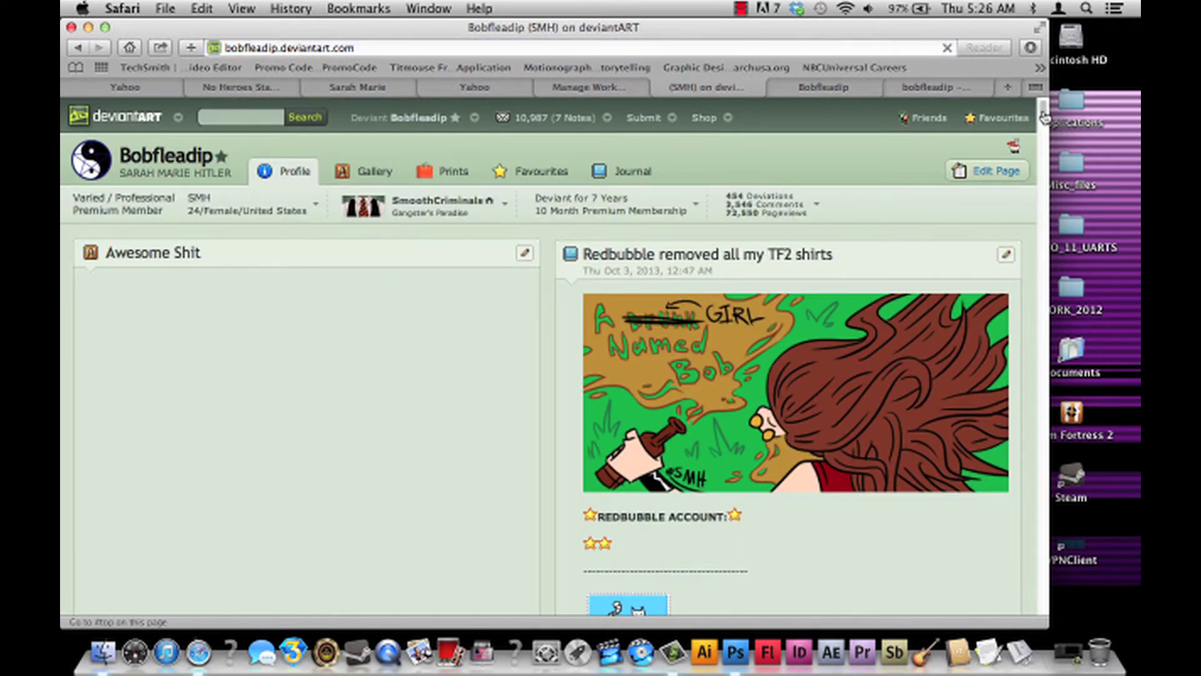
left_click_drag(1044, 117, 1045, 123)
scroll(1044, 126, "down", 5)
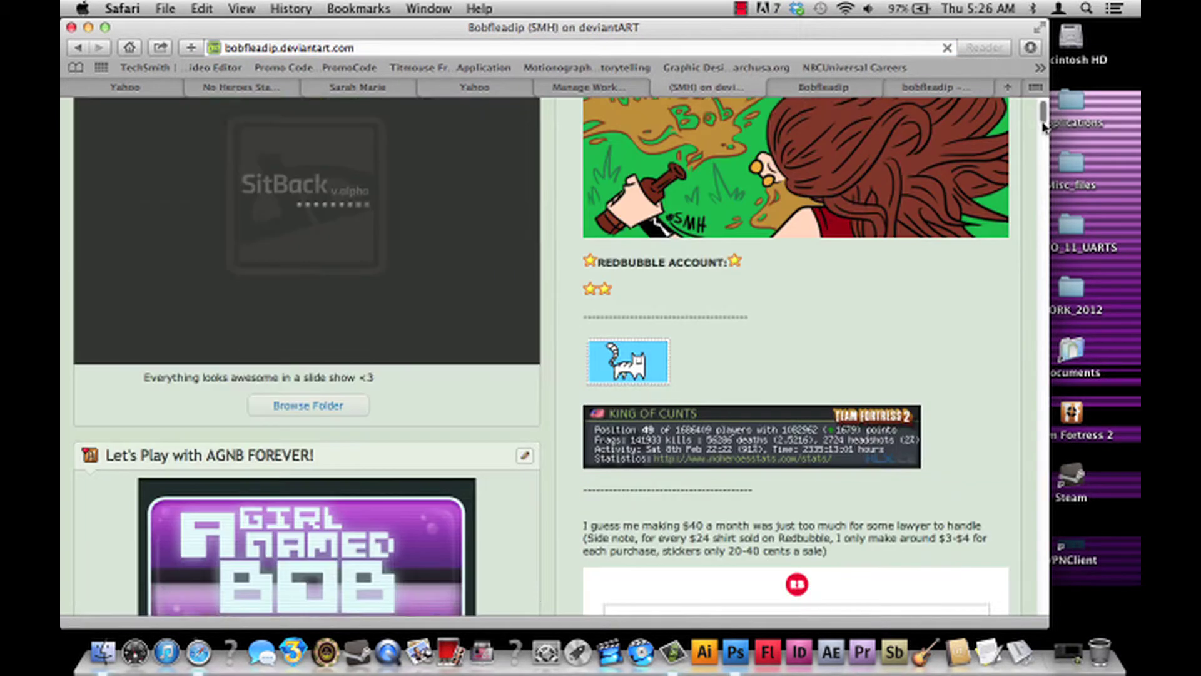
scroll(1035, 125, "up", 3)
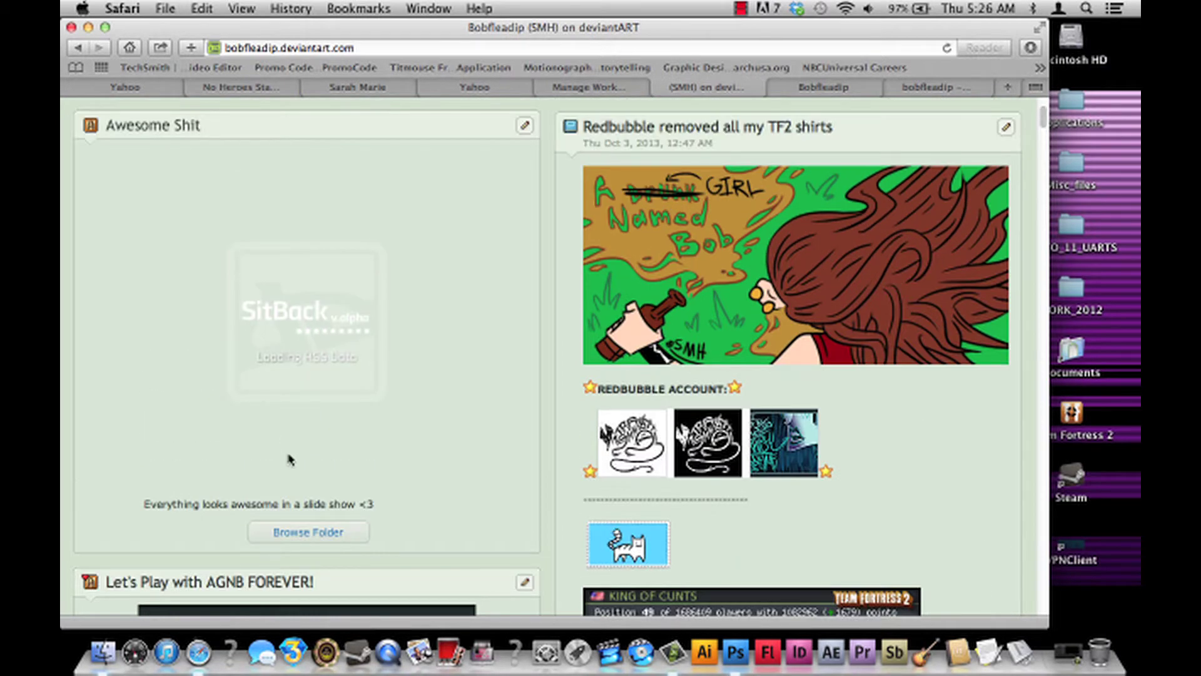
Open the "Awesome Shit" folder from the profile slideshow and look through its rows of artworks.
left_click(319, 532)
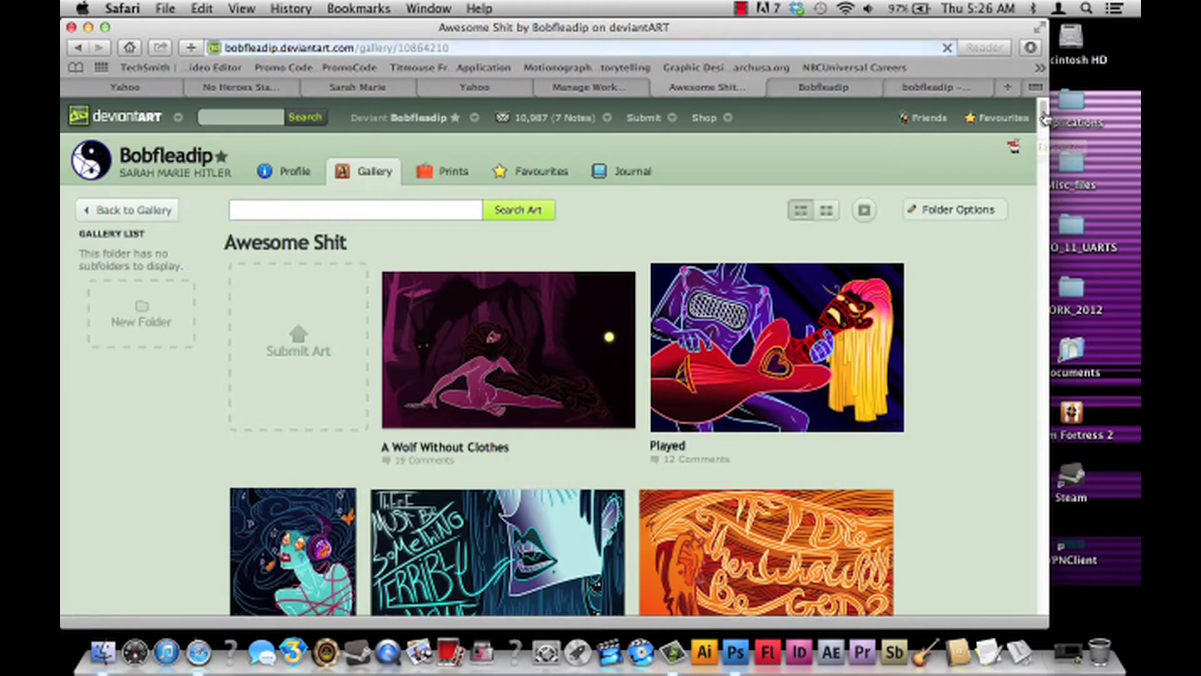
left_click_drag(1036, 127, 1014, 164)
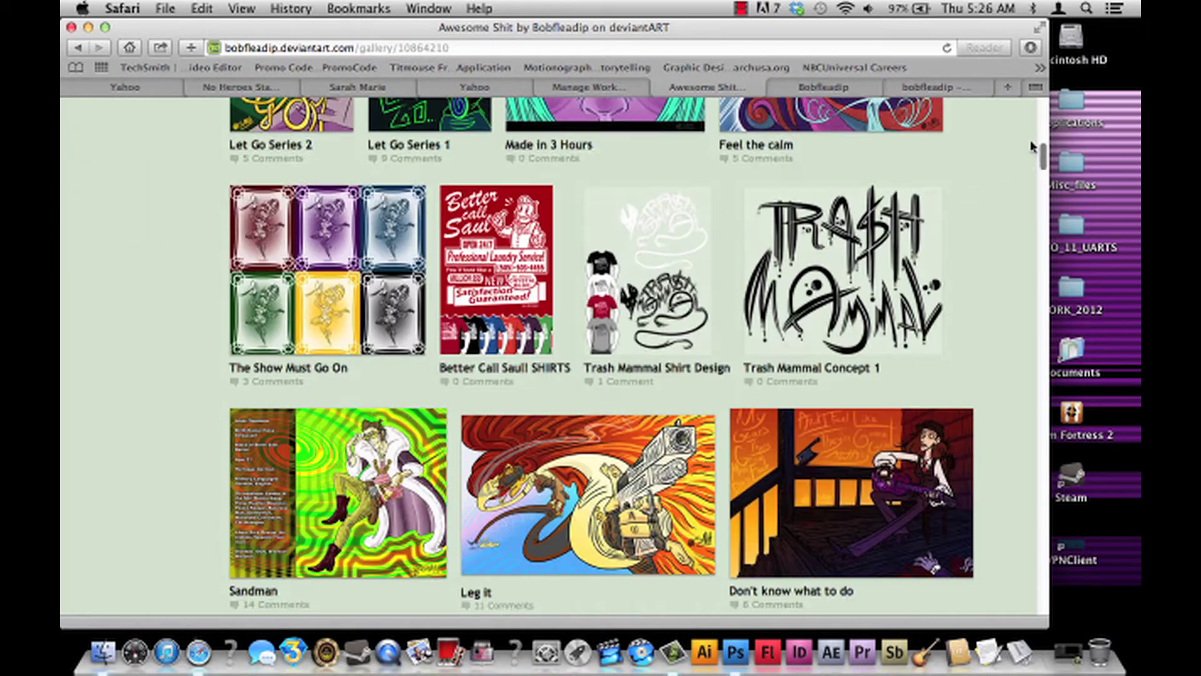
scroll(1031, 146, "down", 20)
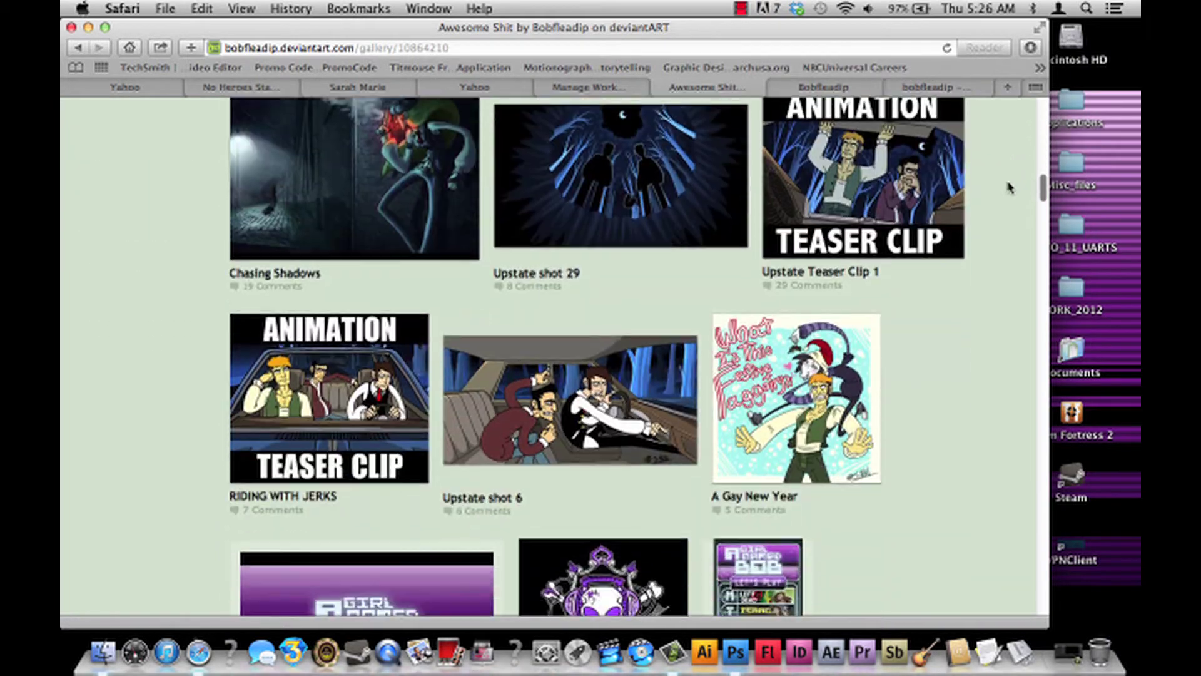
scroll(988, 224, "up", 15)
scroll(1013, 206, "down", 2)
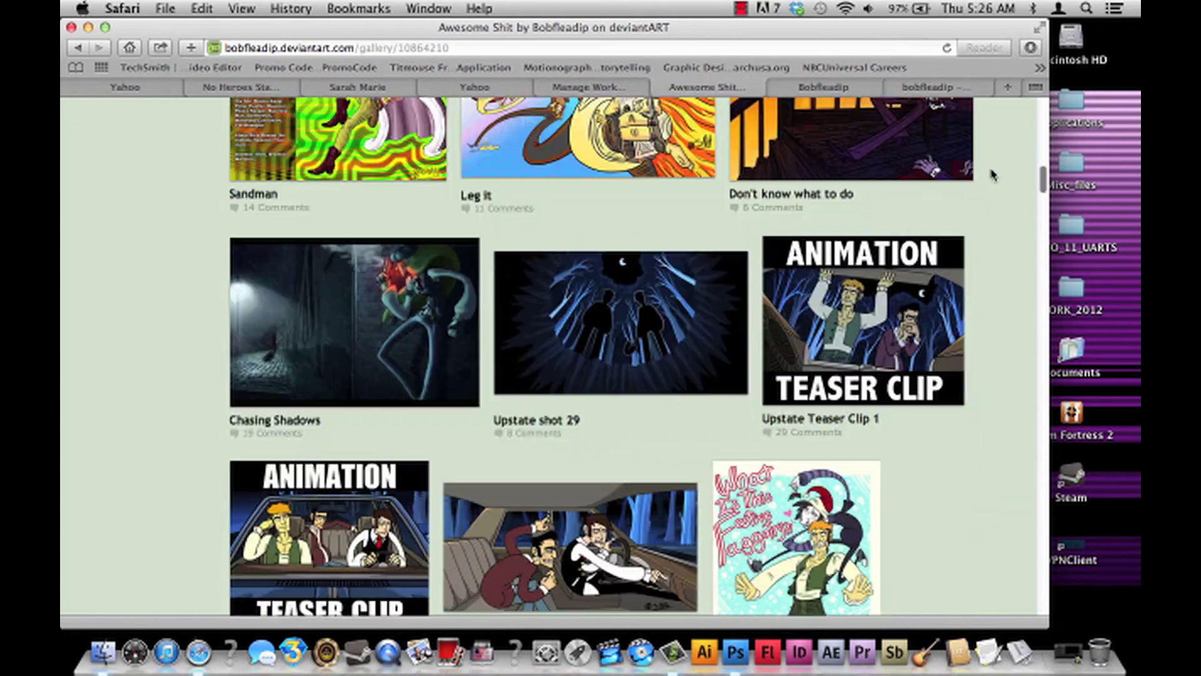
scroll(1041, 178, "down", 4)
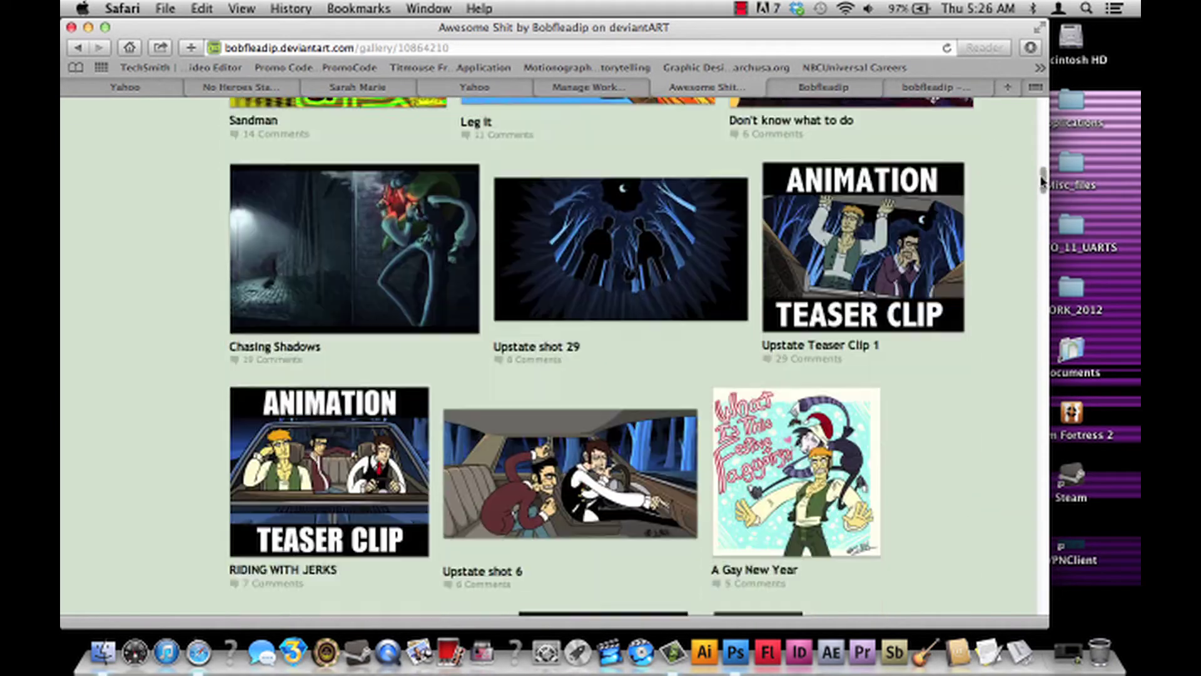
scroll(1035, 175, "up", 10)
scroll(1032, 170, "up", 15)
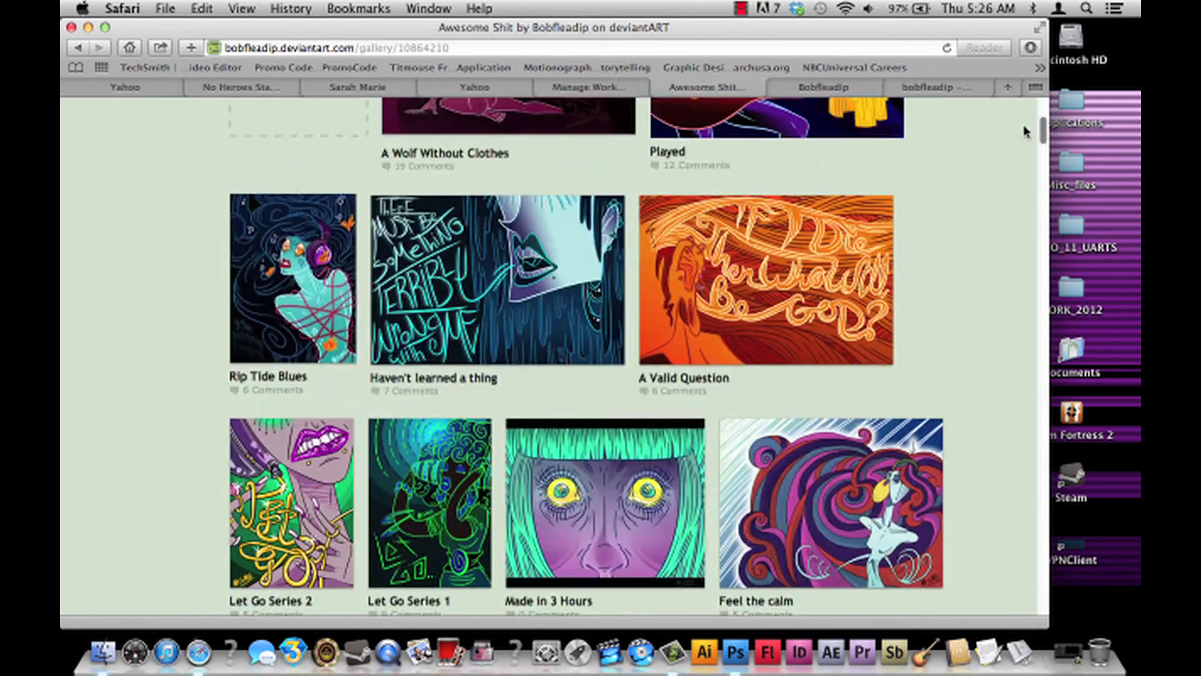
scroll(1026, 156, "up", 3)
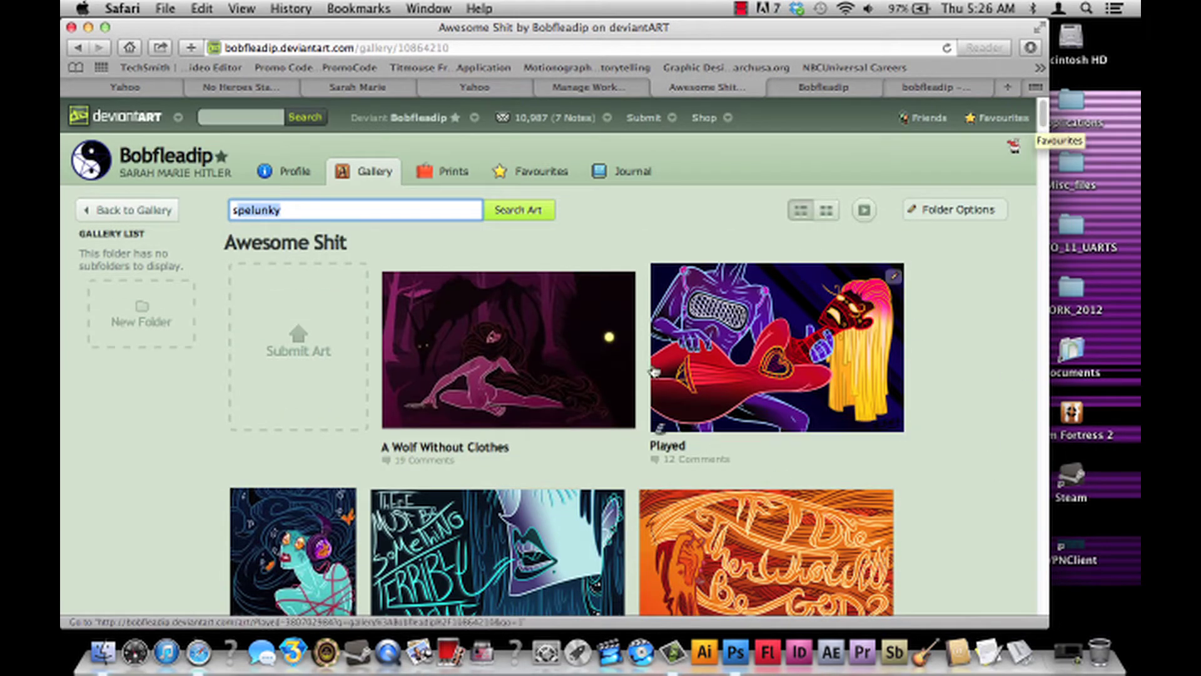
Open the "A Wolf Without Clothes" artwork in a new tab and switch to that tab.
right_click(457, 306)
left_click(481, 313)
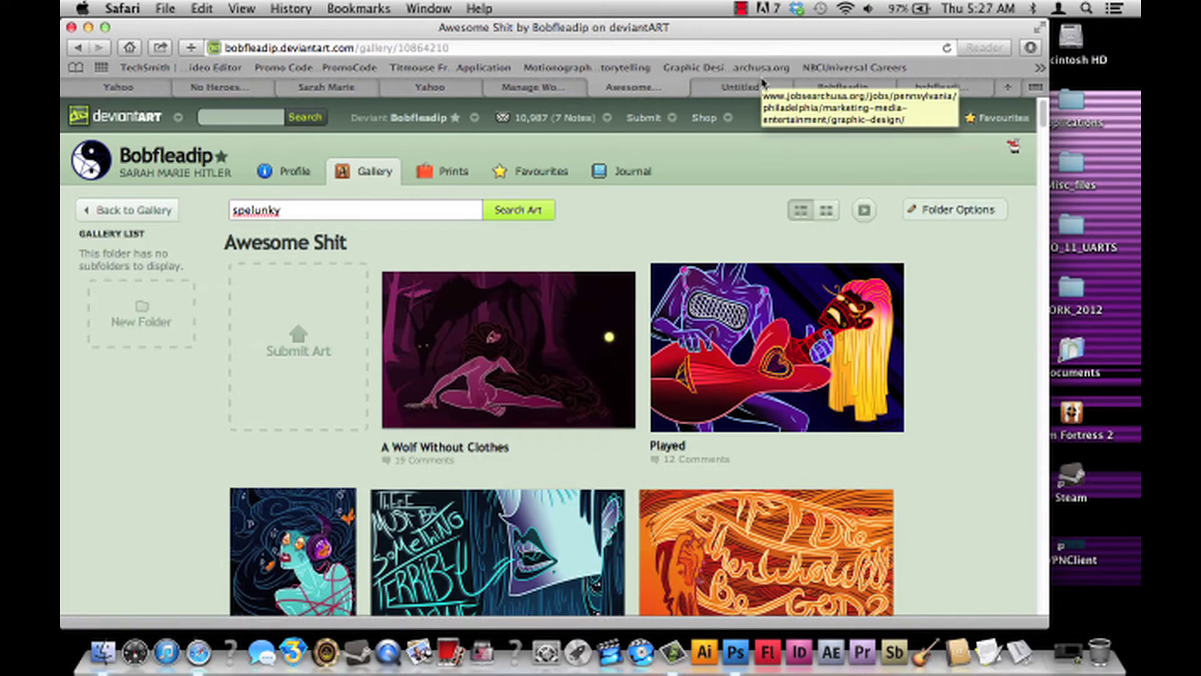
left_click(759, 89)
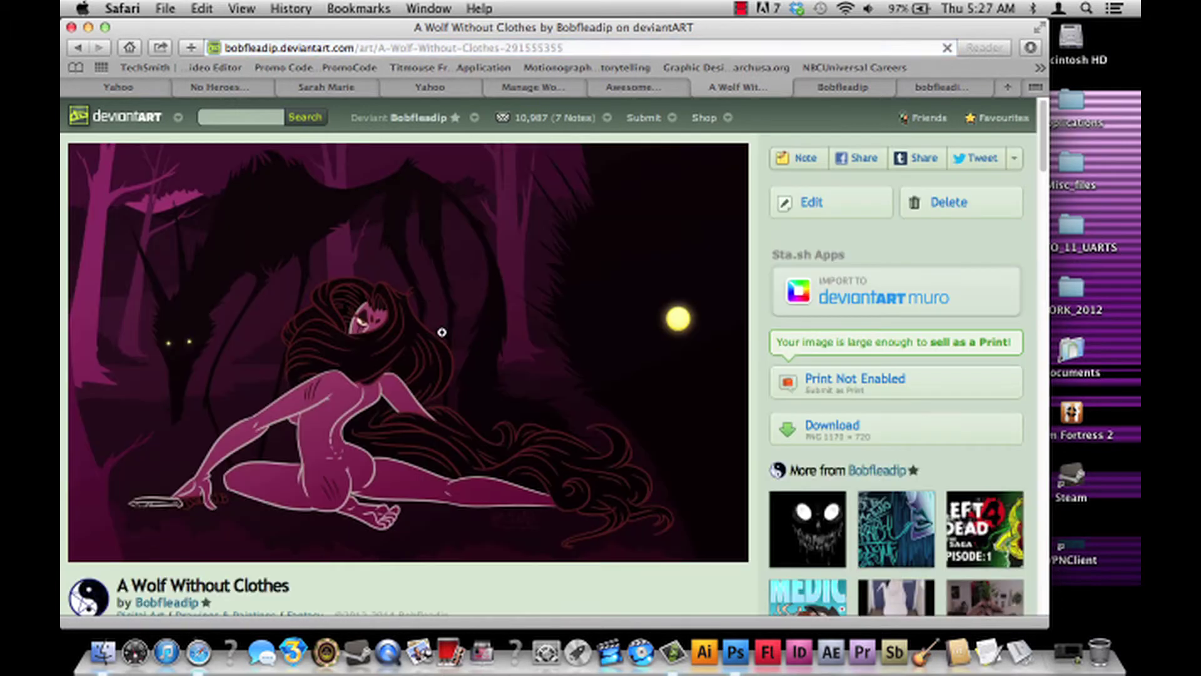
Enlarge the "A Wolf Without Clothes" image to full size, examine it from end to end, and shrink it back to fit the page.
left_click(442, 332)
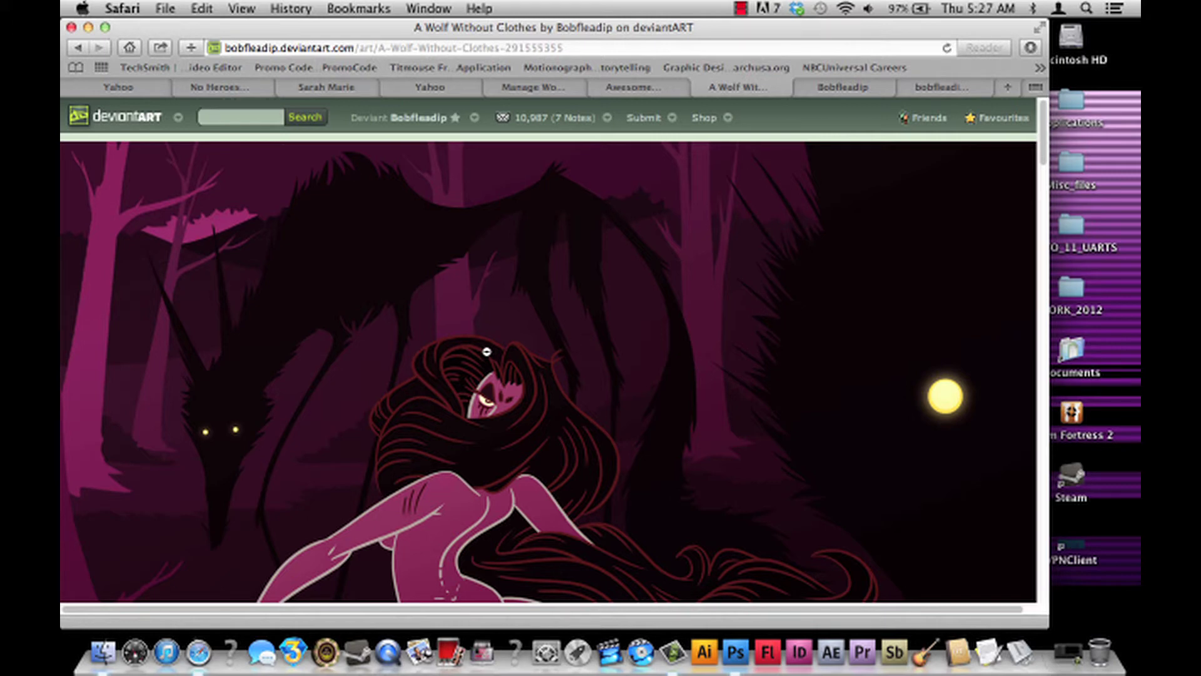
left_click_drag(1039, 145, 1038, 164)
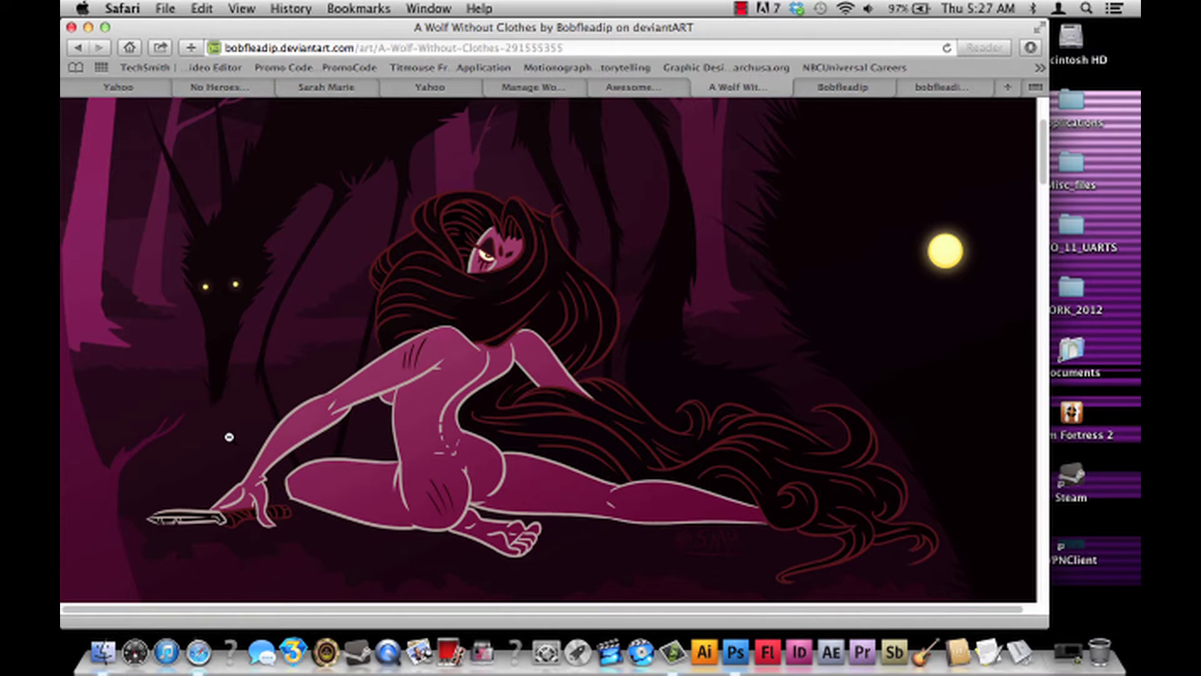
left_click_drag(1042, 180, 1041, 162)
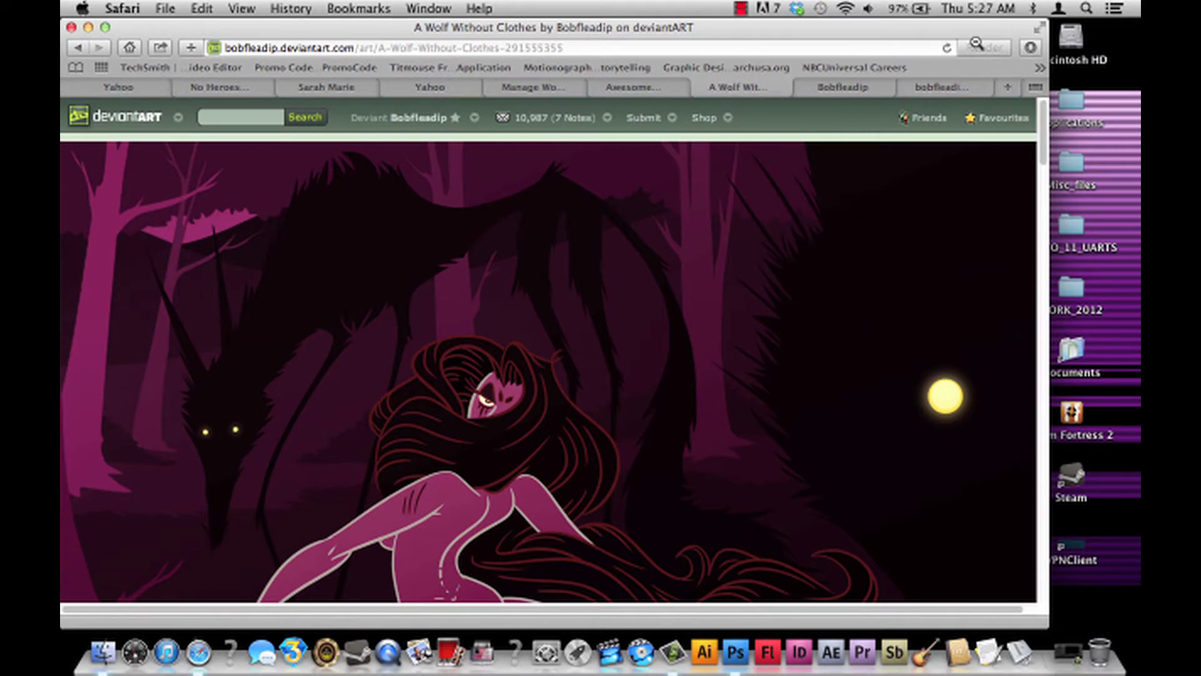
scroll(1026, 154, "down", 5)
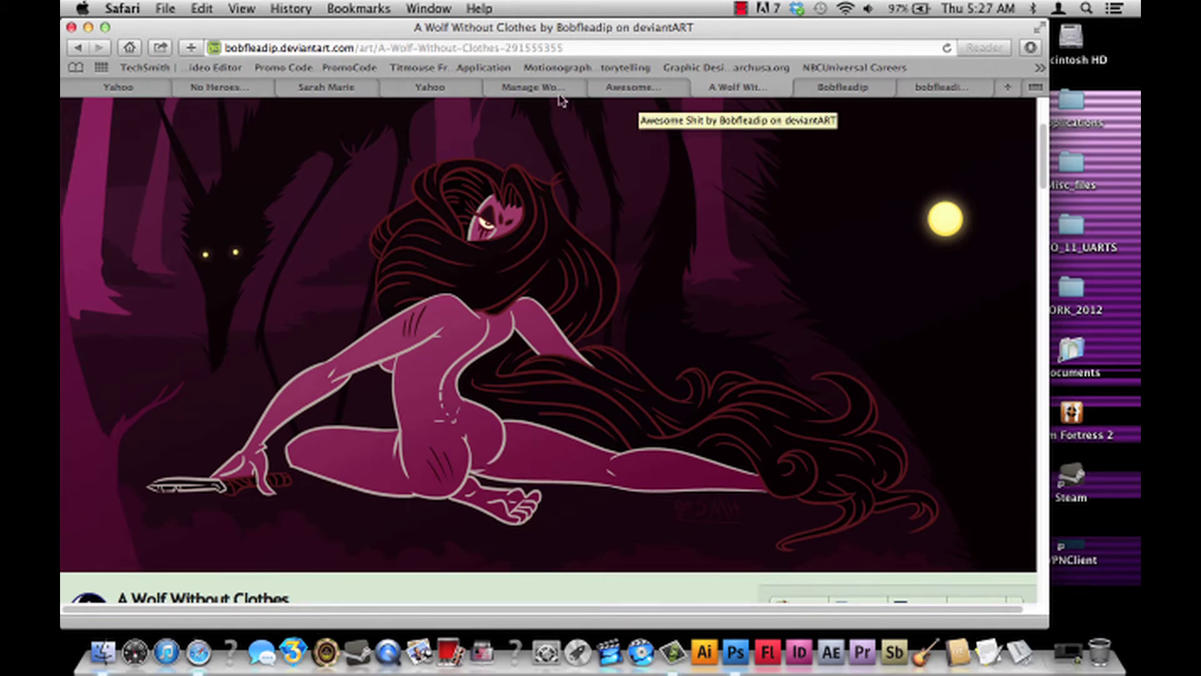
left_click_drag(1042, 167, 1045, 133)
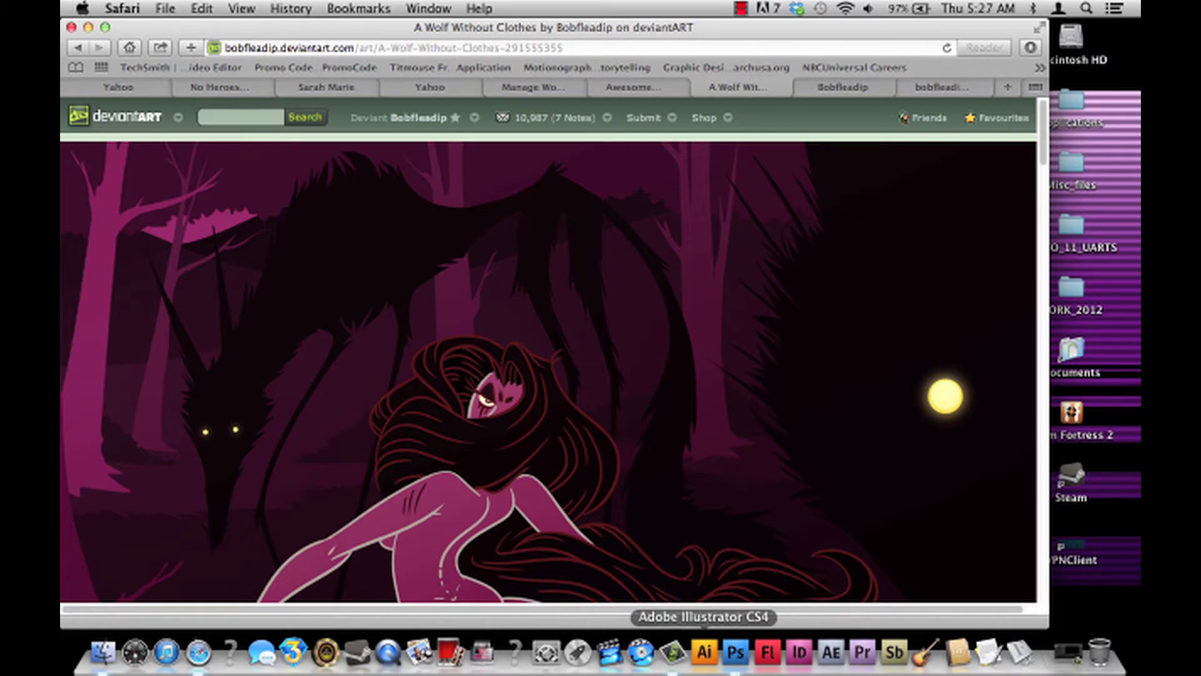
scroll(1001, 175, "down", 3)
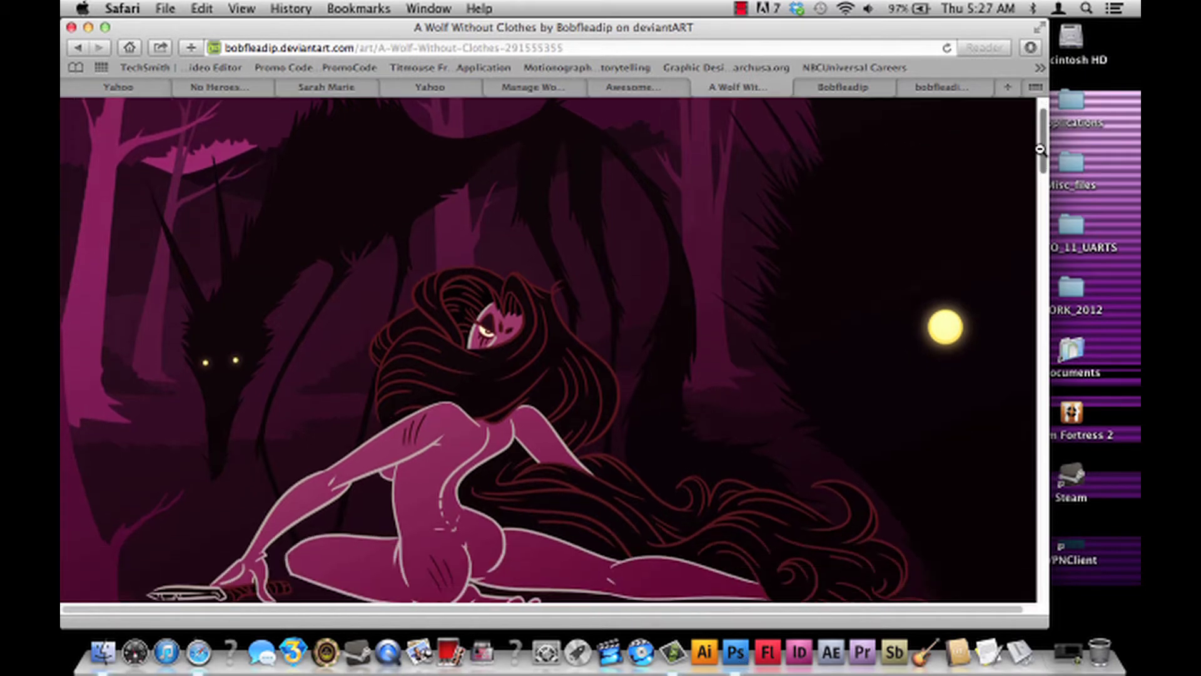
left_click(482, 410)
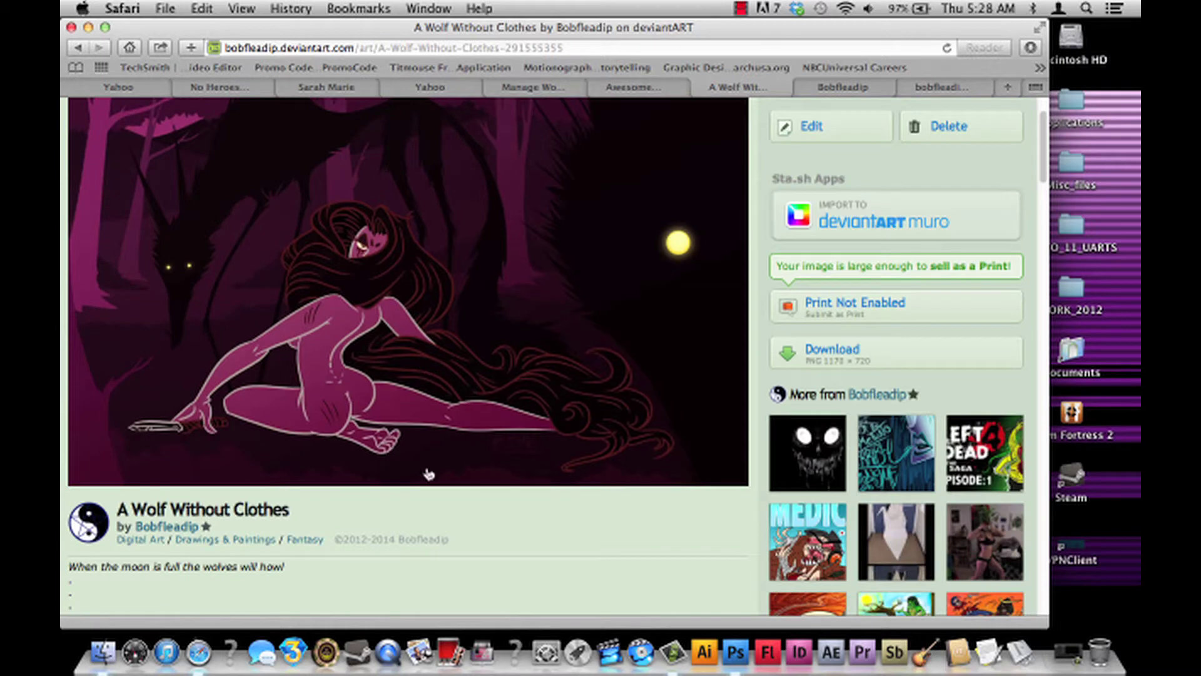
Close the "A Wolf Without Clothes" tab and look further through the artworks in the "Awesome Shit" folder.
left_click(255, 510)
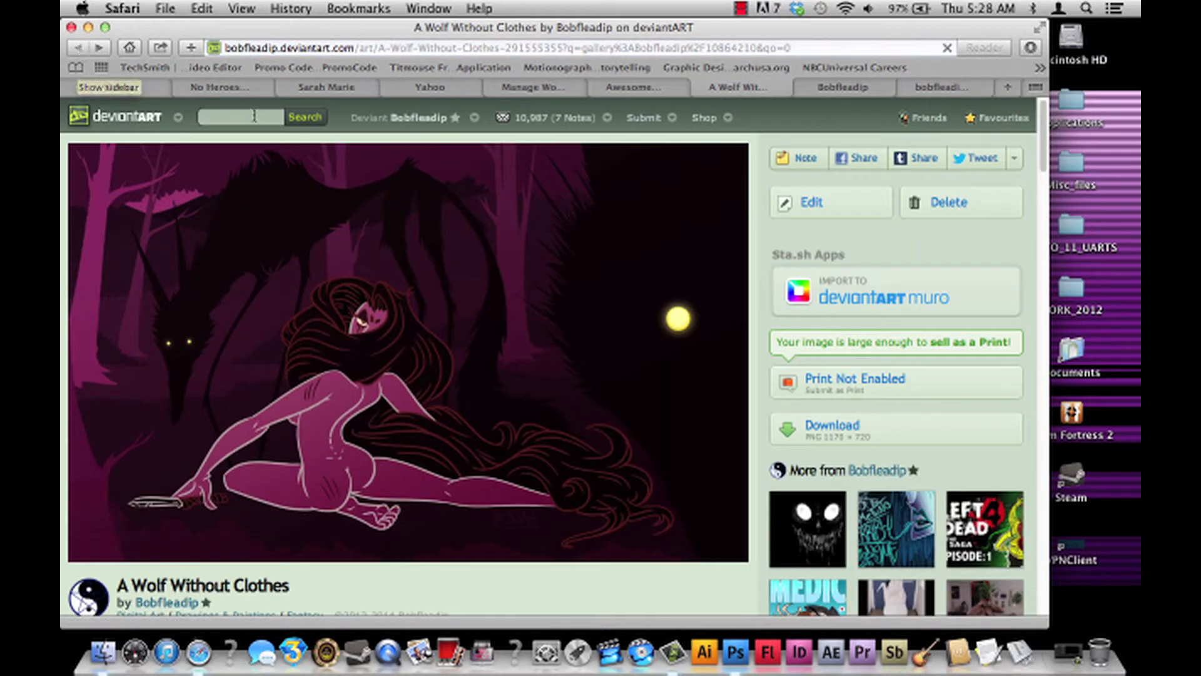
left_click(698, 87)
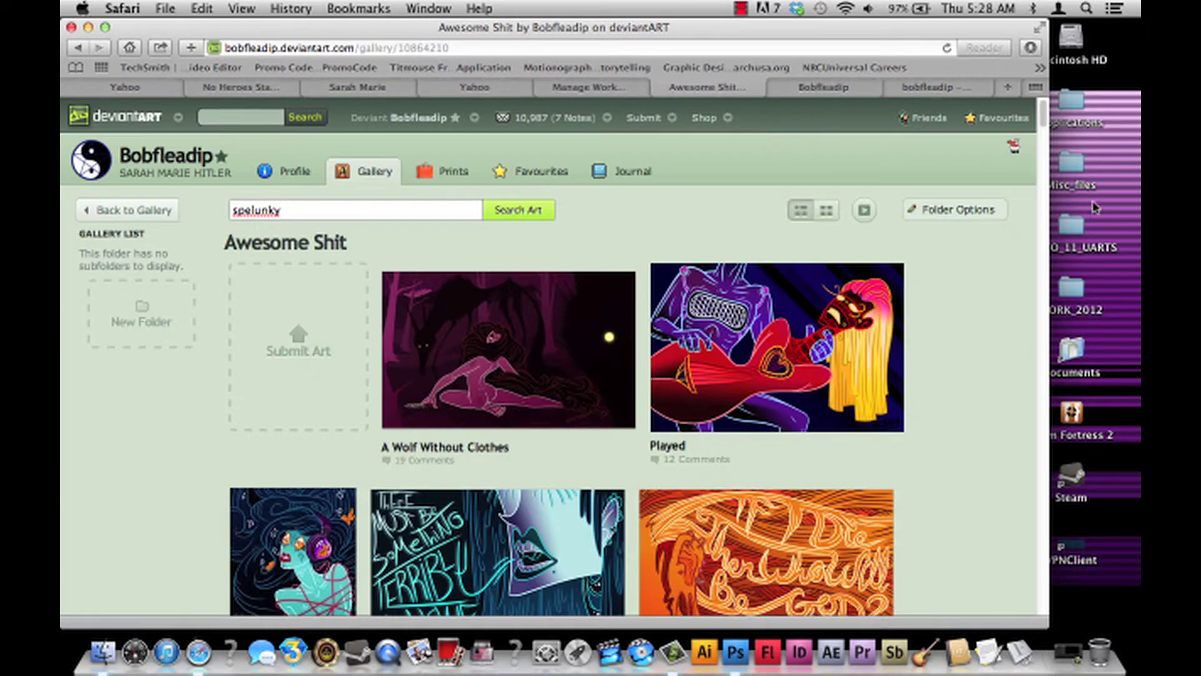
scroll(1043, 108, "down", 10)
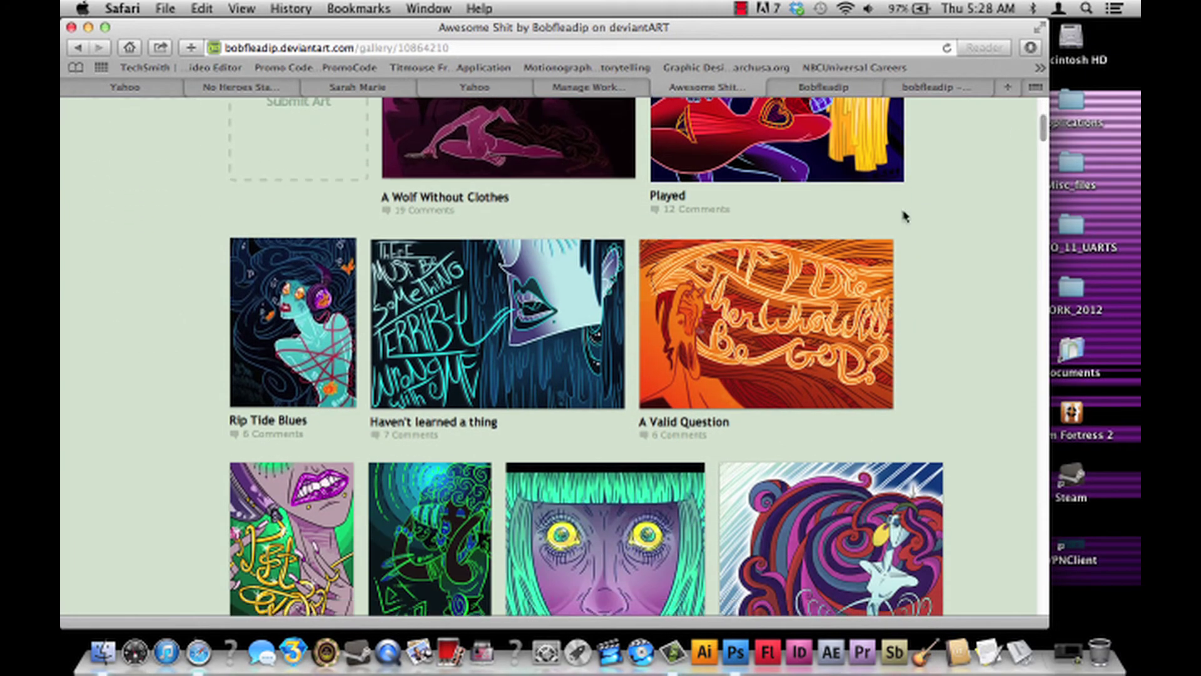
scroll(944, 219, "down", 15)
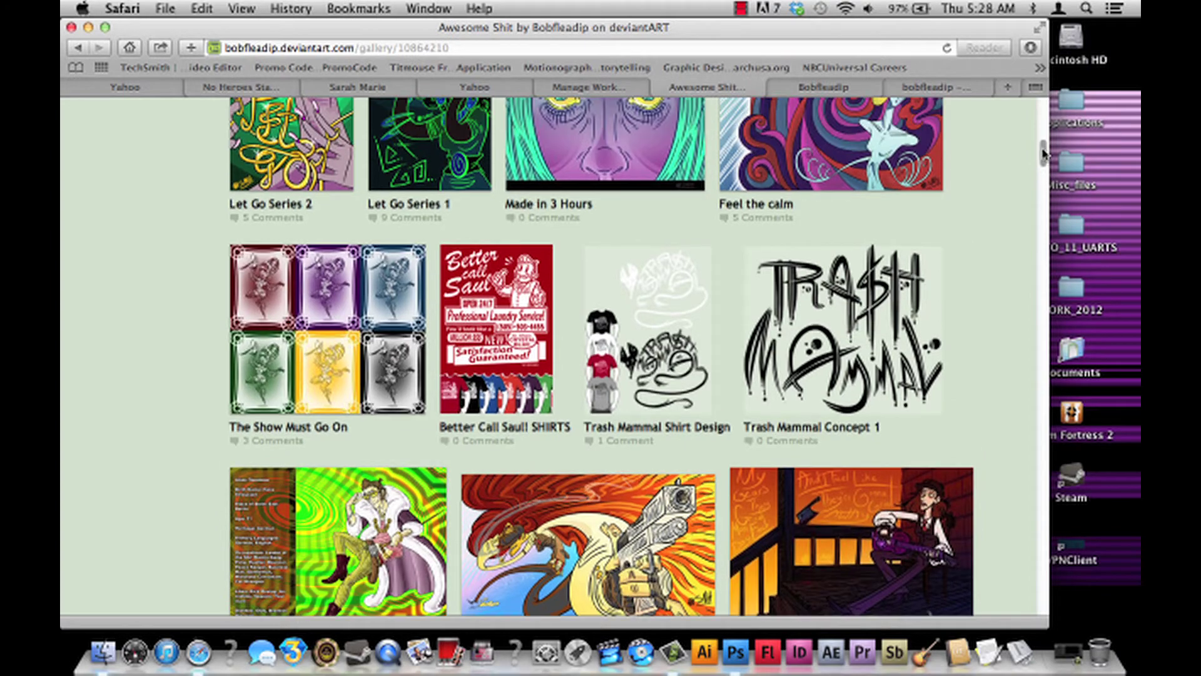
Return to the main gallery, open the "Blood Money Chronicles" folder and look through its artworks.
mouse_move(1043, 150)
left_mouse_down()
mouse_move(1024, 200)
mouse_move(1006, 378)
mouse_move(1033, 285)
mouse_move(1005, 119)
mouse_move(1015, 168)
mouse_move(983, 303)
mouse_move(979, 263)
mouse_move(1012, 143)
mouse_move(1044, 112)
mouse_move(1014, 225)
mouse_move(984, 49)
left_mouse_up()
left_click(373, 176)
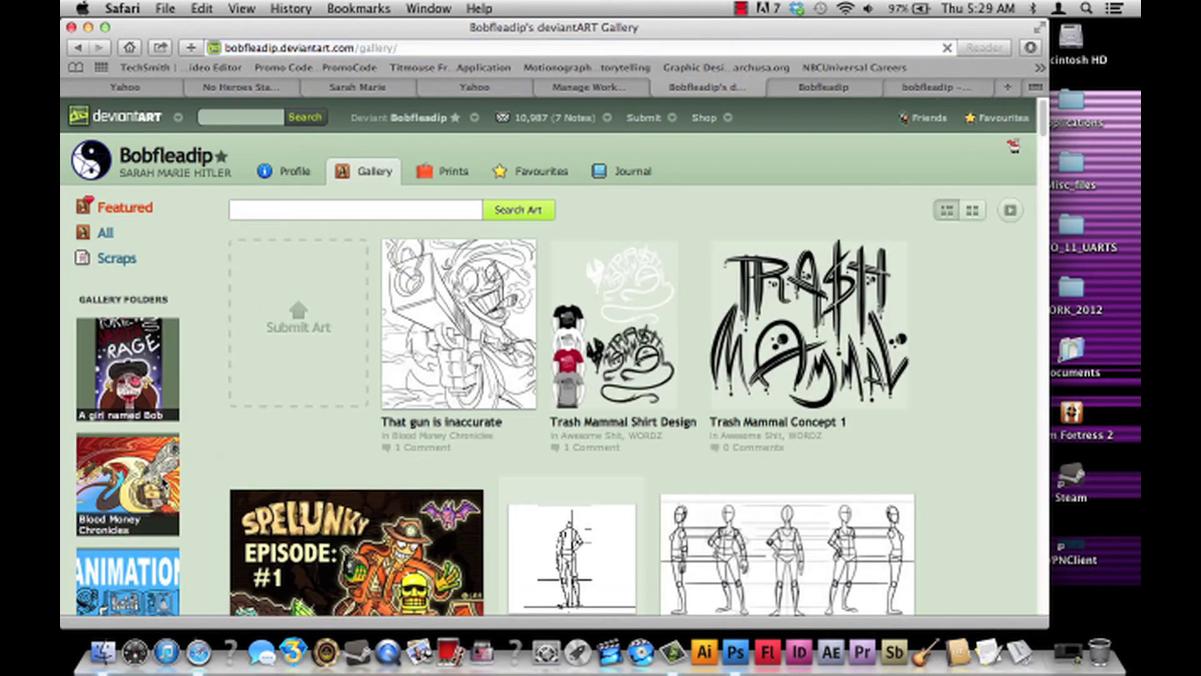
left_click(156, 476)
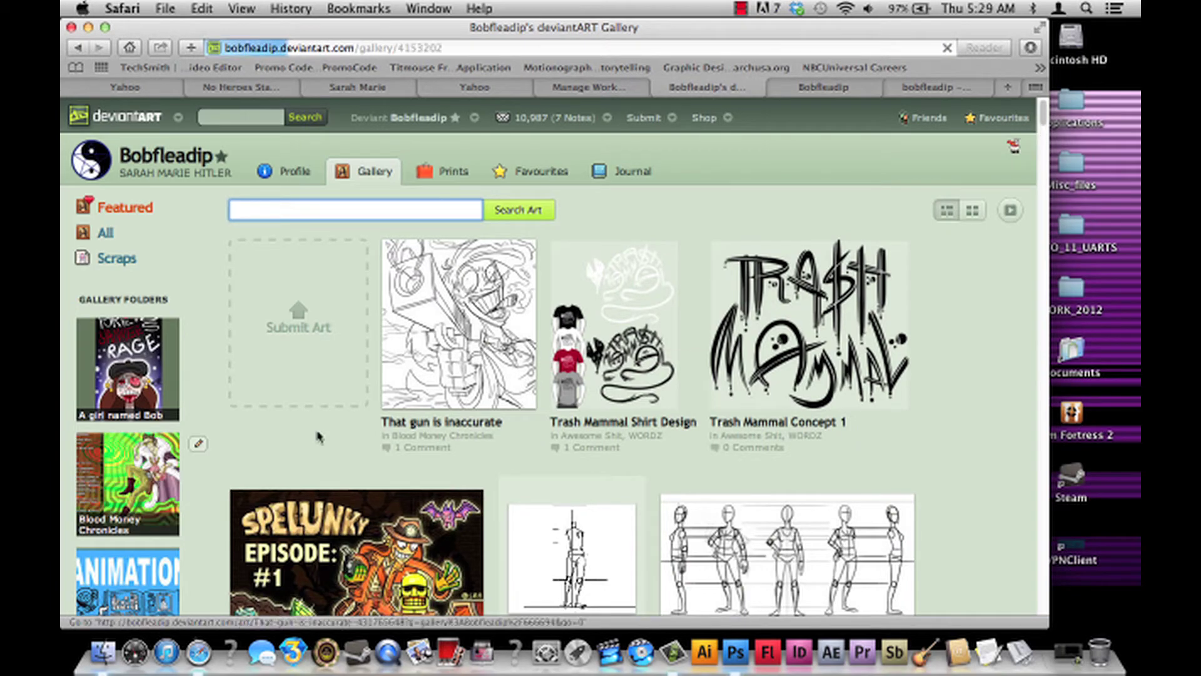
scroll(1022, 199, "down", 15)
scroll(992, 287, "down", 10)
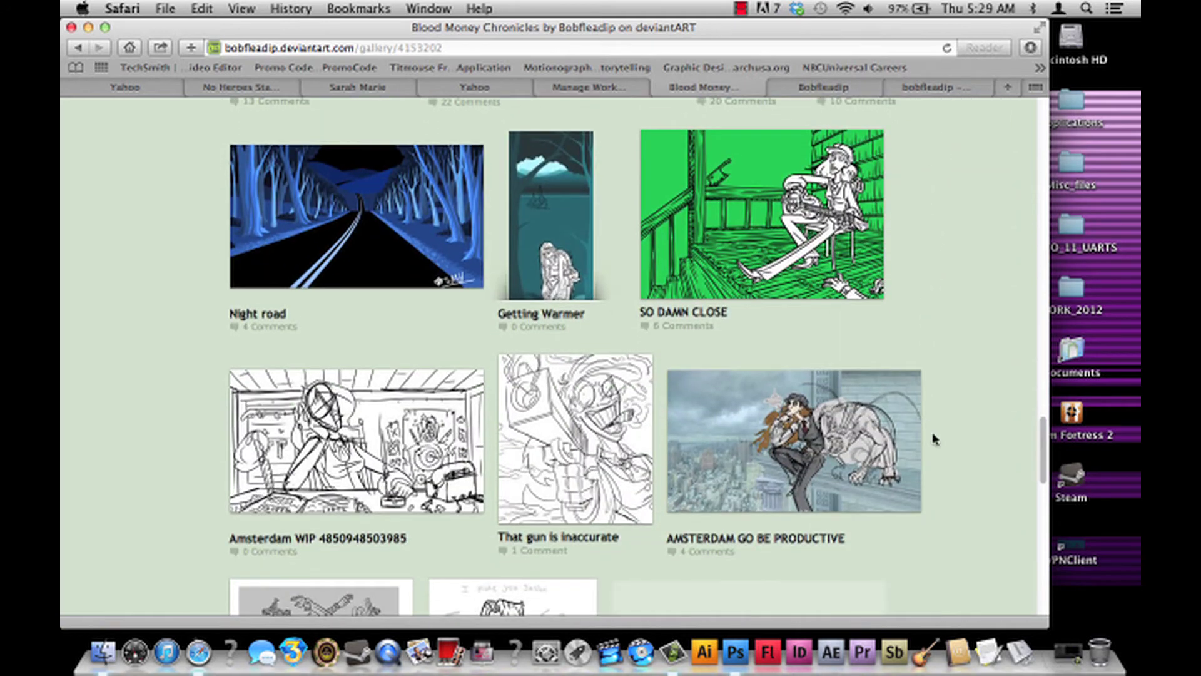
Open the "Getting Warmer" artwork, enlarge its image, and look down the page to the comments and related artworks.
left_click(531, 226)
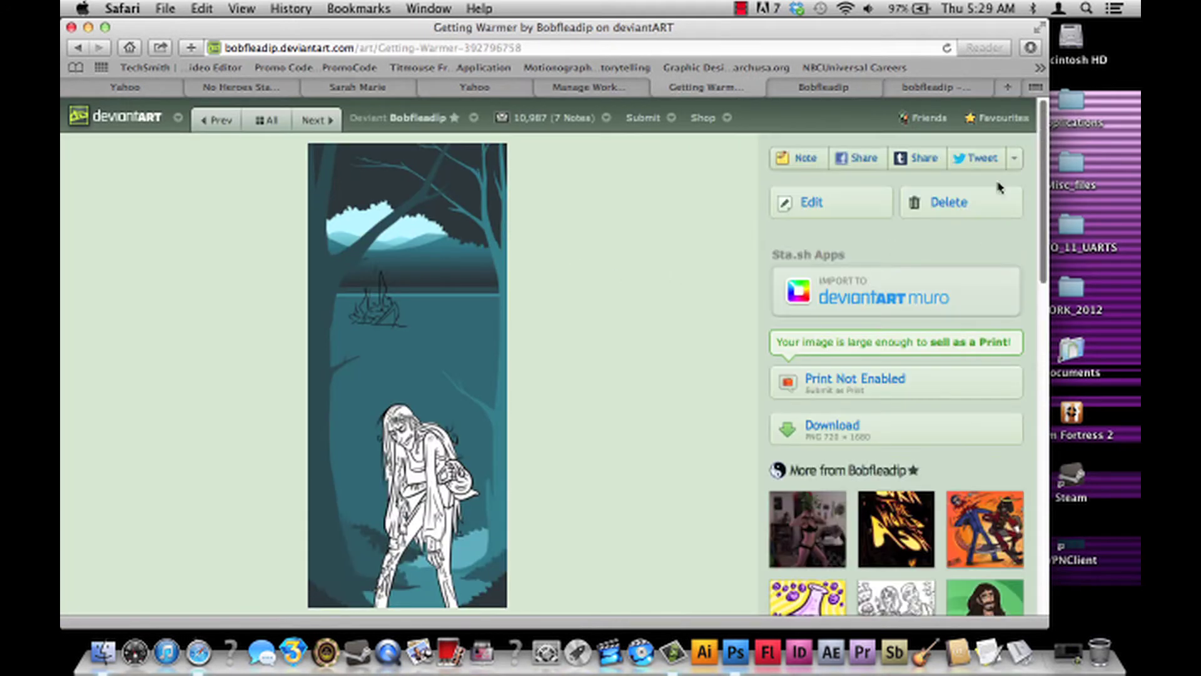
left_click(474, 498)
mouse_move(1043, 148)
left_mouse_down()
mouse_move(1019, 204)
mouse_move(992, 341)
mouse_move(1037, 437)
mouse_move(1044, 269)
mouse_move(1041, 441)
left_mouse_up()
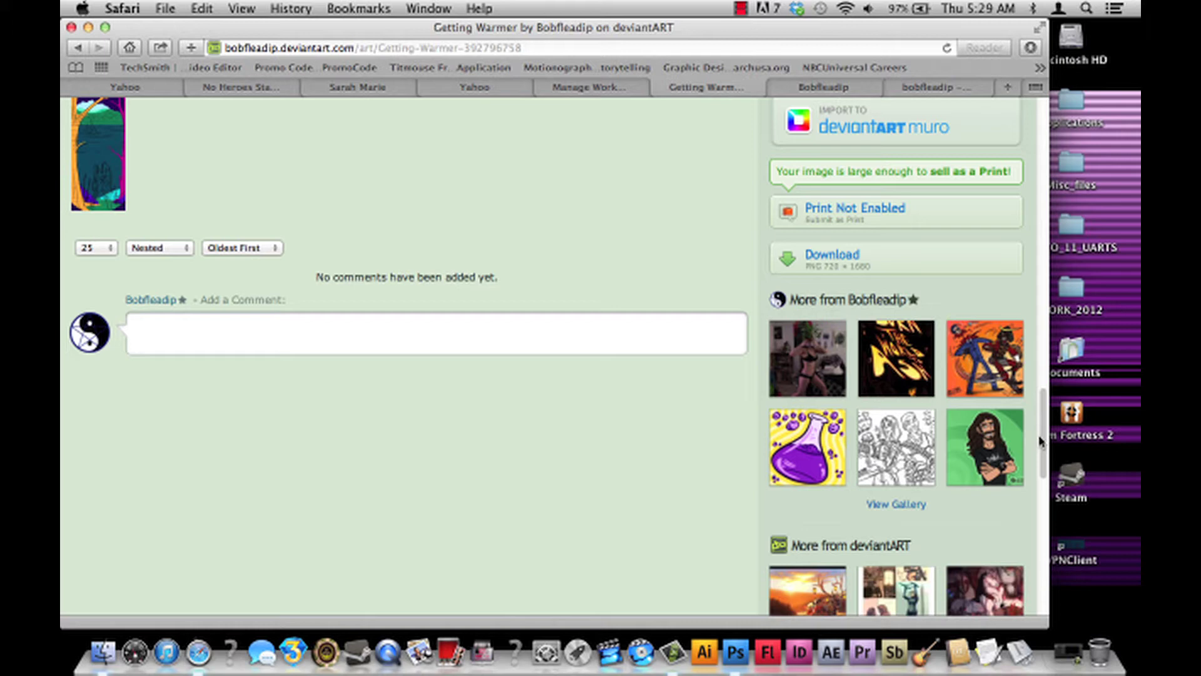
Examine the enlarged "Getting Warmer" image from the figure up to the treetops and return to the artist's deviantART profile page.
left_click_drag(1041, 421, 1013, 245)
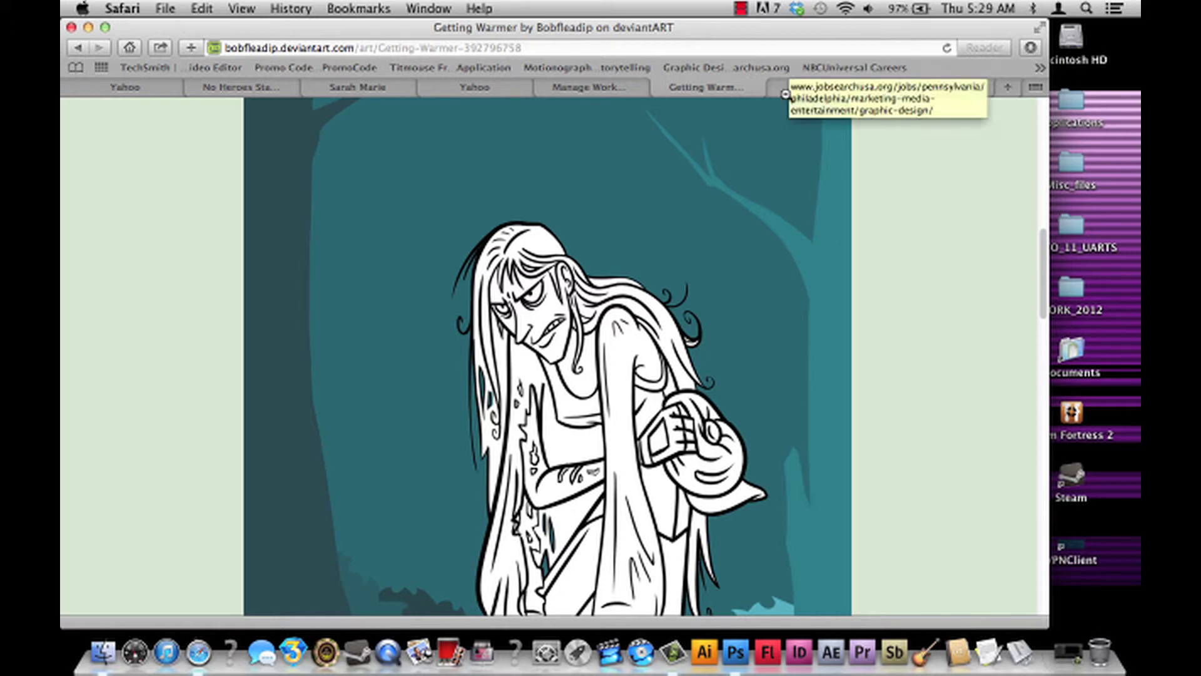
scroll(1037, 254, "up", 5)
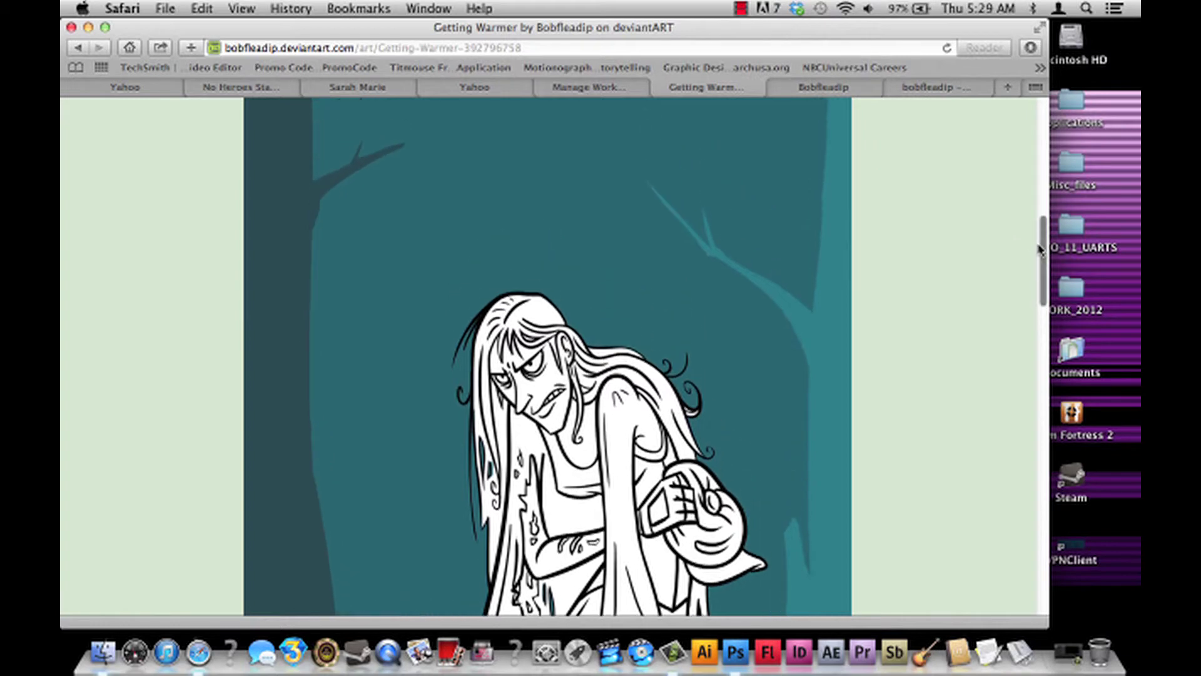
scroll(1023, 220, "up", 5)
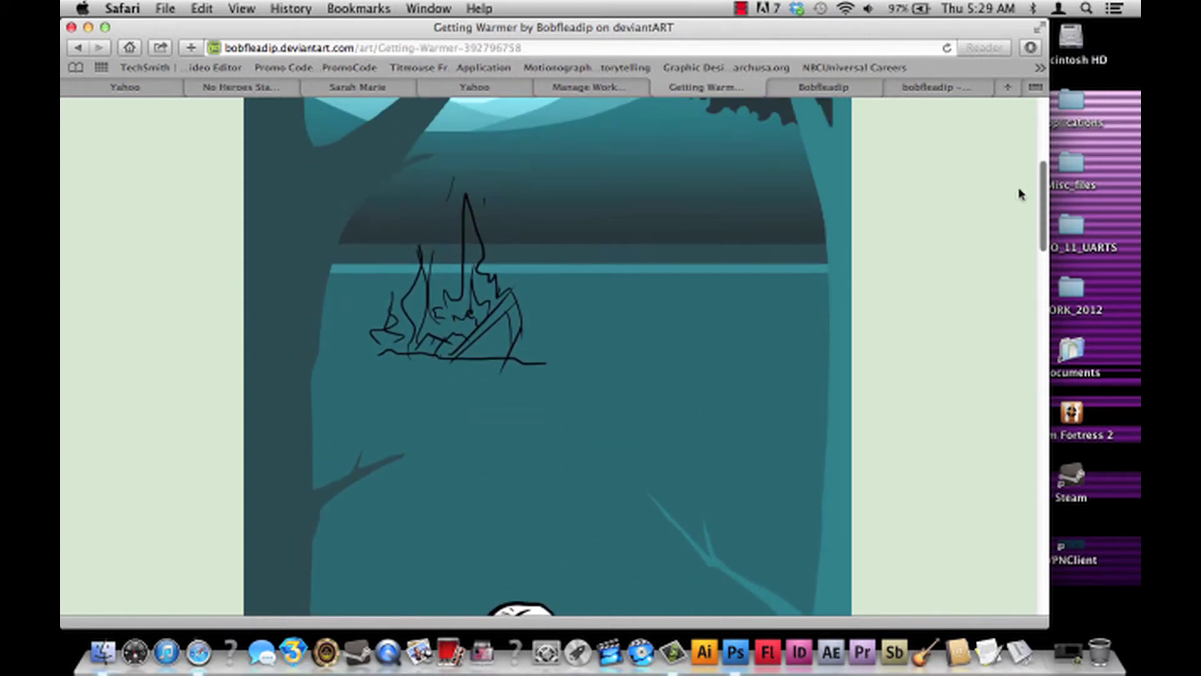
scroll(1012, 172, "up", 5)
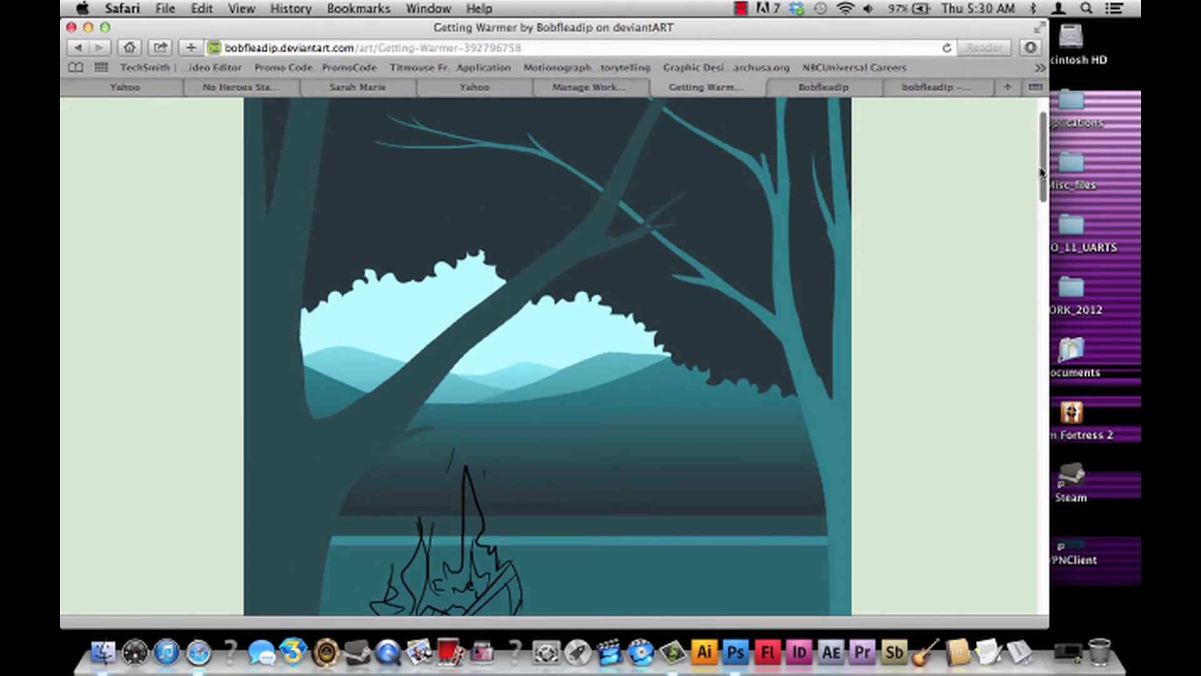
mouse_move(1041, 172)
left_mouse_down()
mouse_move(1034, 153)
mouse_move(993, 332)
mouse_move(992, 303)
mouse_move(980, 309)
left_mouse_up()
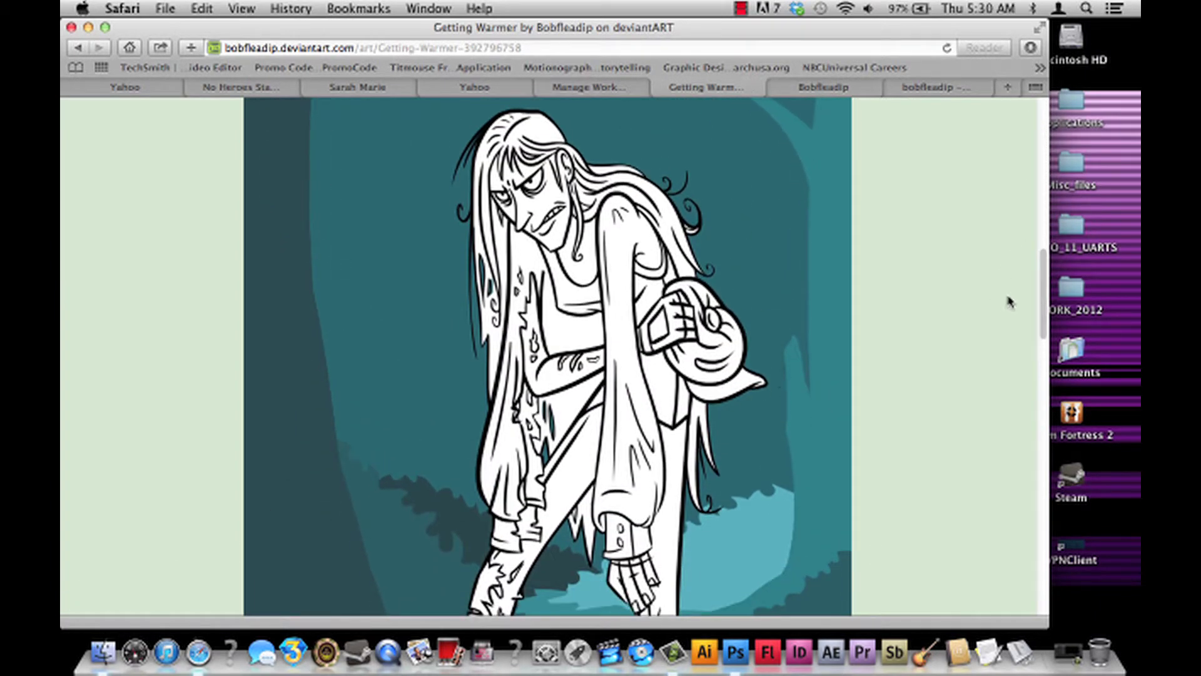
left_click_drag(1043, 289, 961, 287)
scroll(962, 287, "up", 10)
left_click(410, 118)
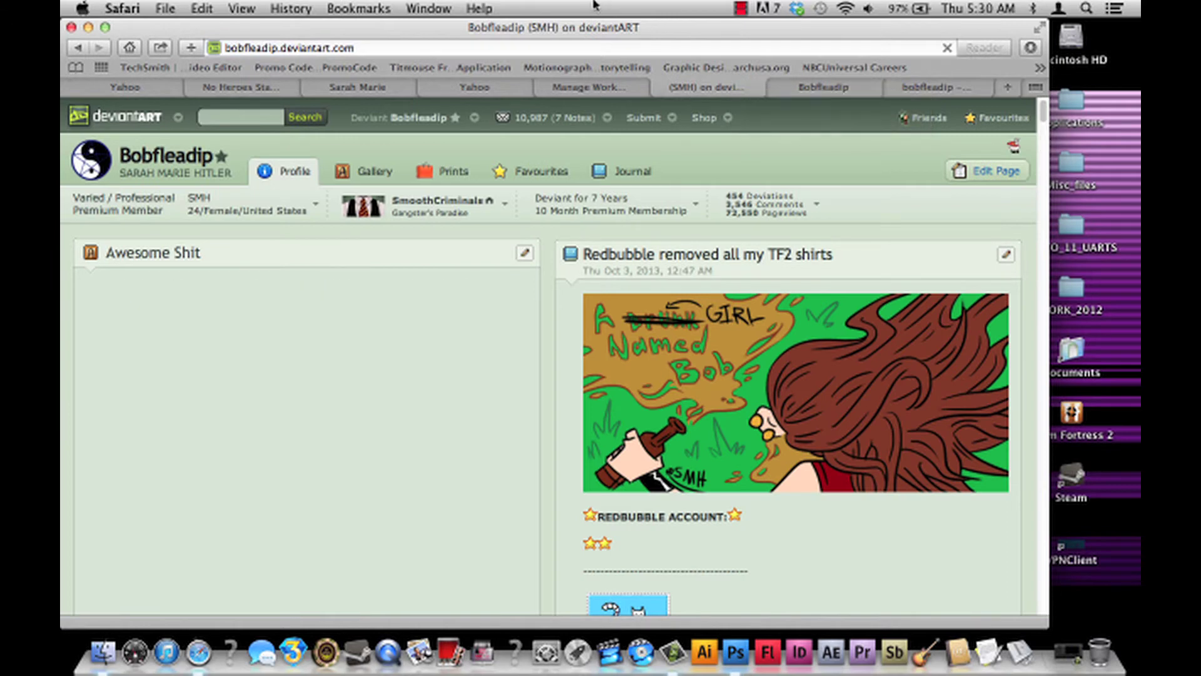
left_click(743, 8)
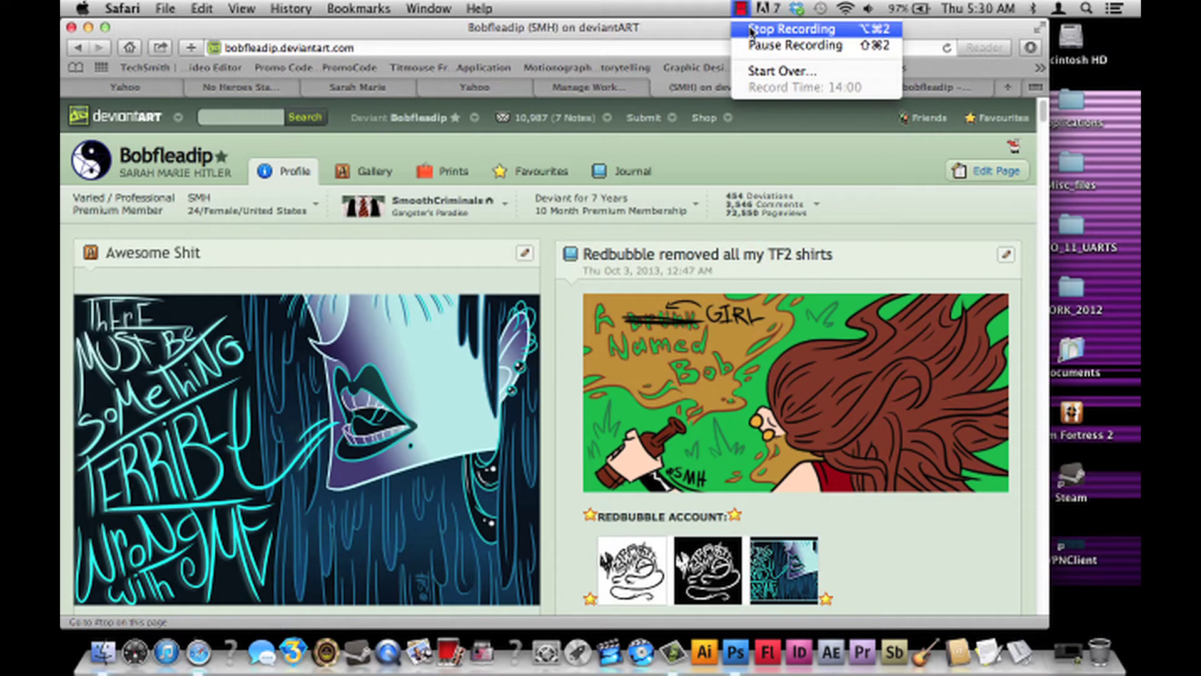
left_click(751, 30)
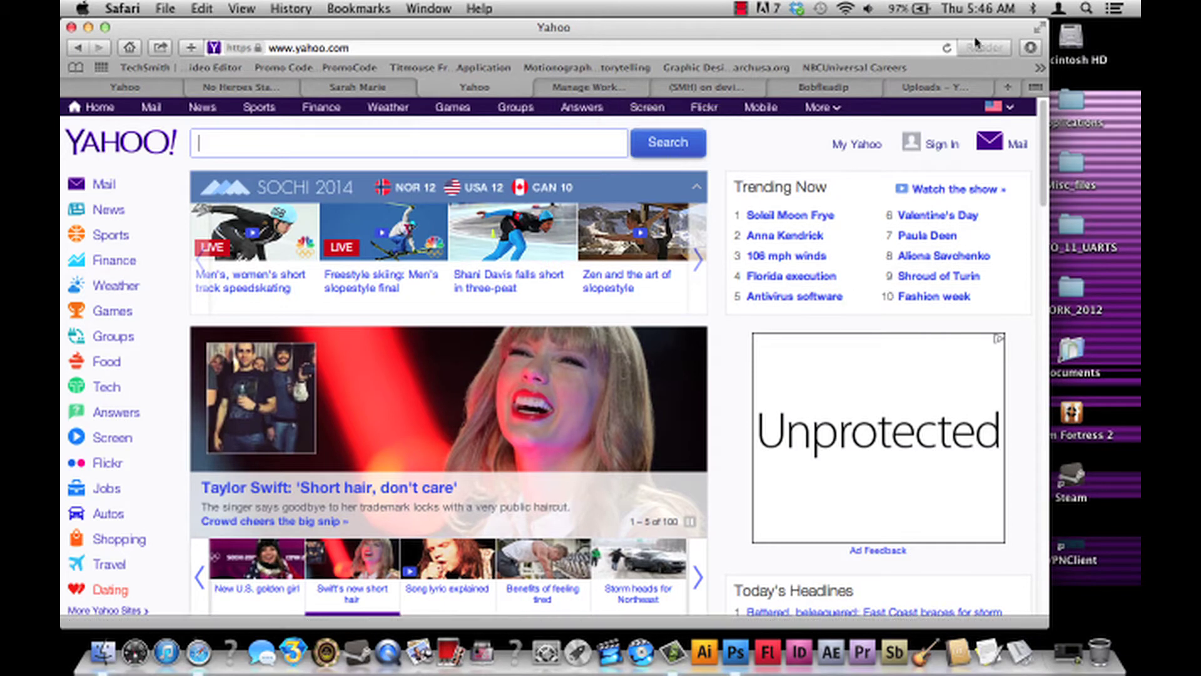
Look over the featured news stories on the Yahoo home page.
mouse_move(836, 343)
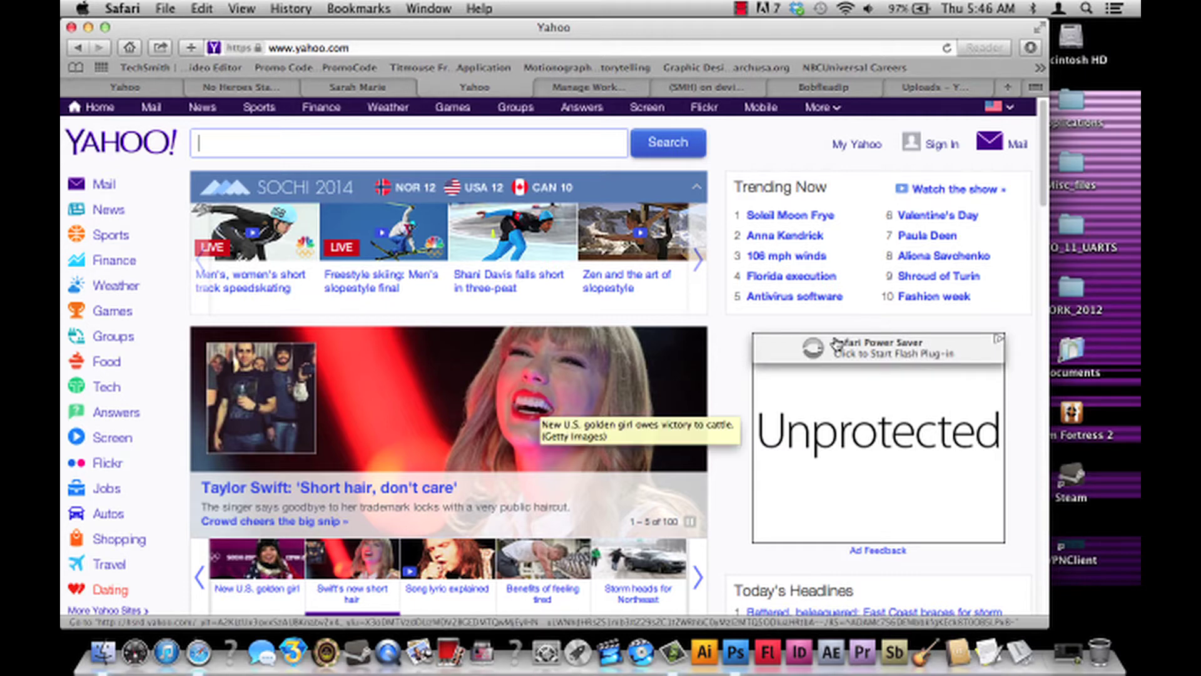
left_click(543, 563)
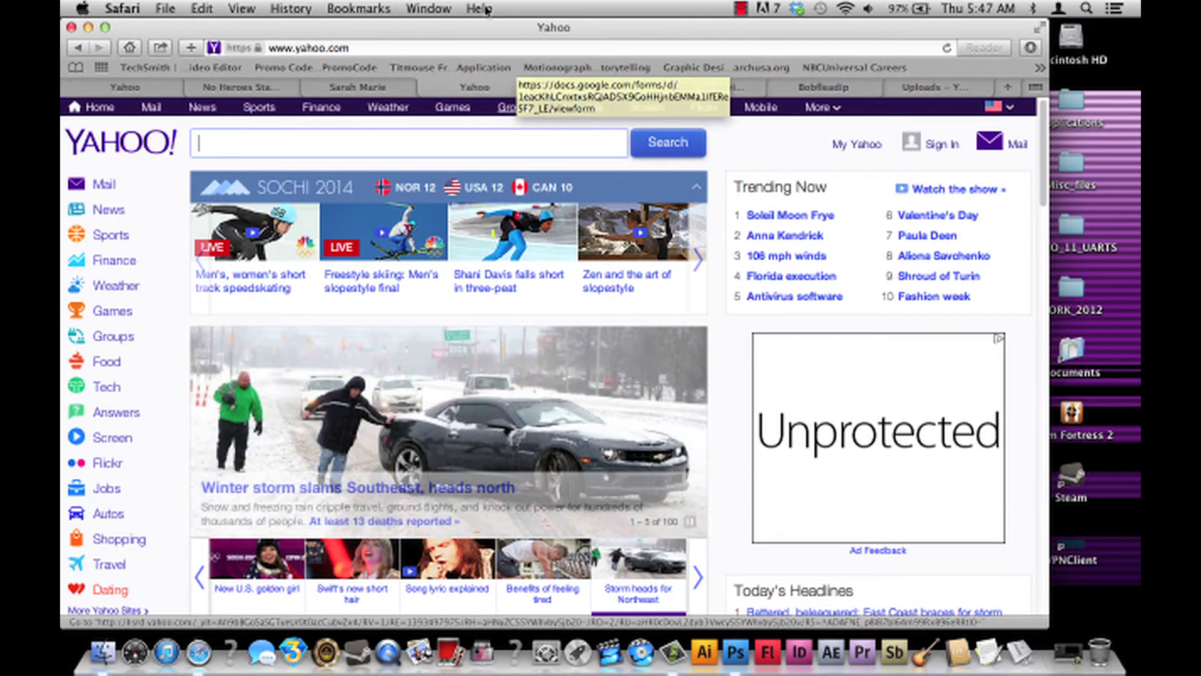
Switch to the YouTube Uploads page and examine the newest videos with their privacy and monetization markers.
left_click(936, 93)
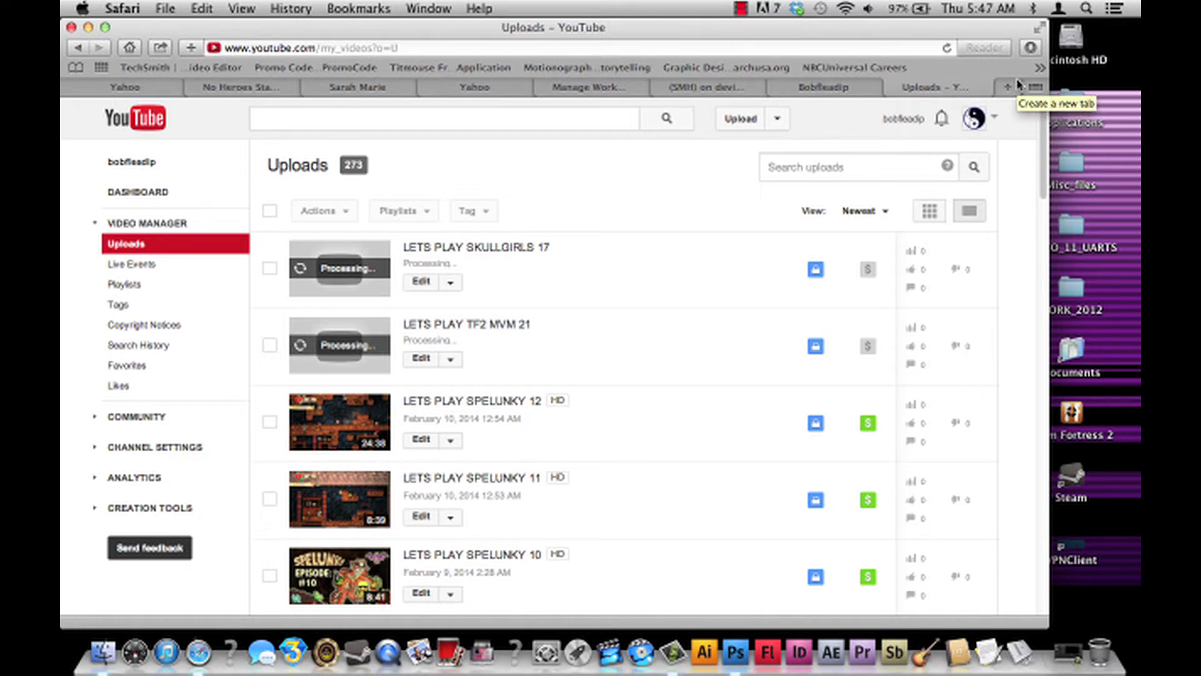
scroll(1039, 170, "down", 5)
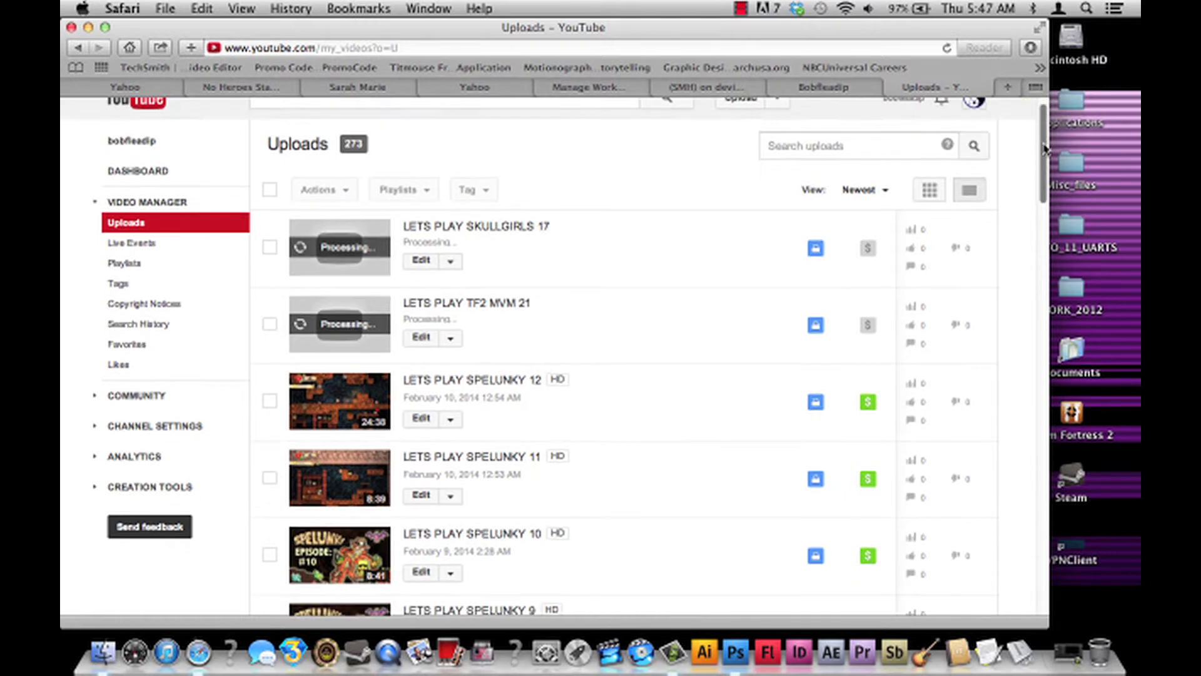
left_click_drag(1040, 170, 993, 189)
scroll(555, 433, "down", 1)
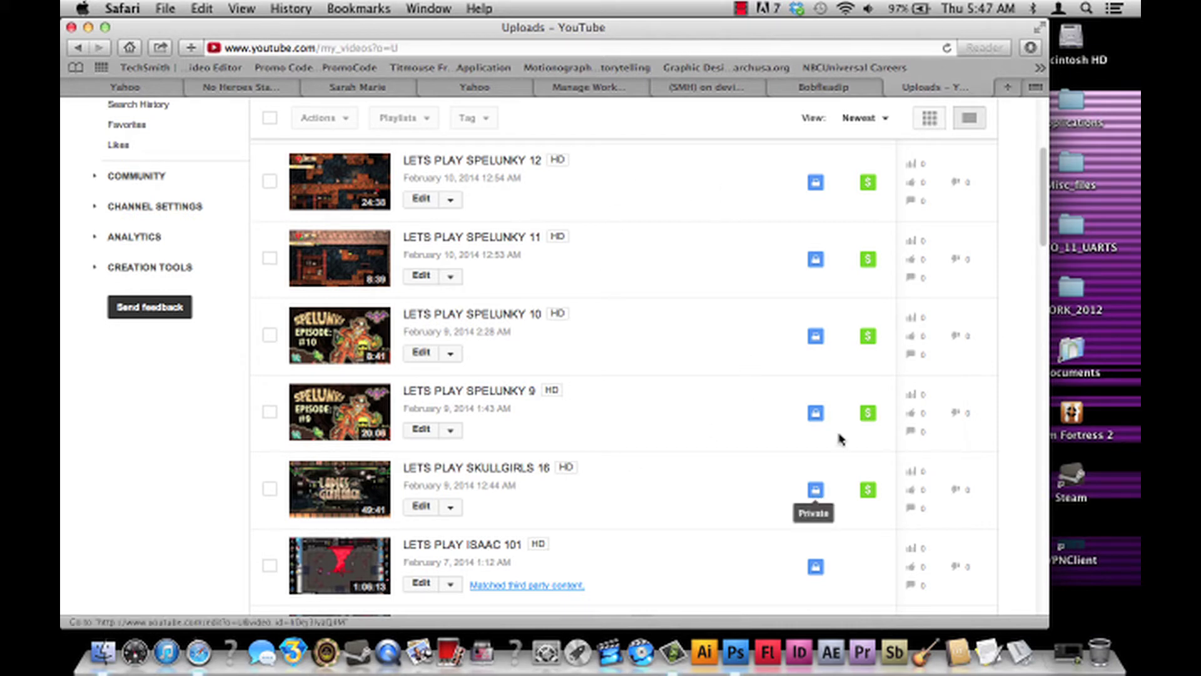
scroll(1044, 187, "up", 1)
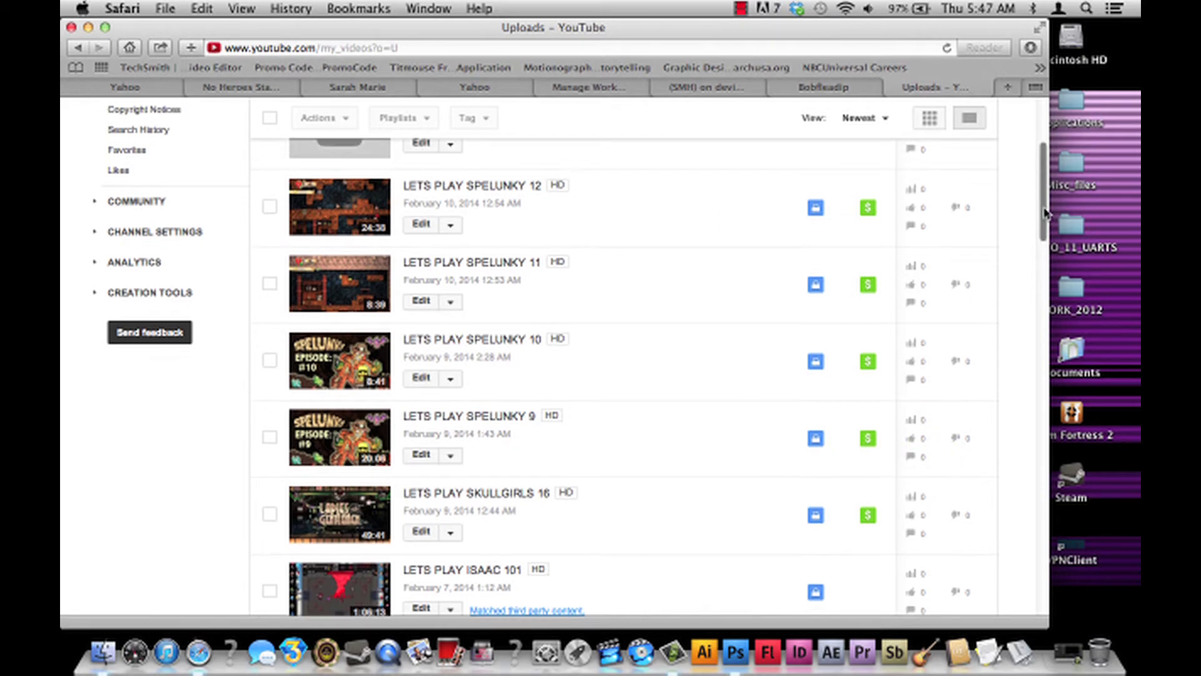
scroll(1013, 182, "up", 5)
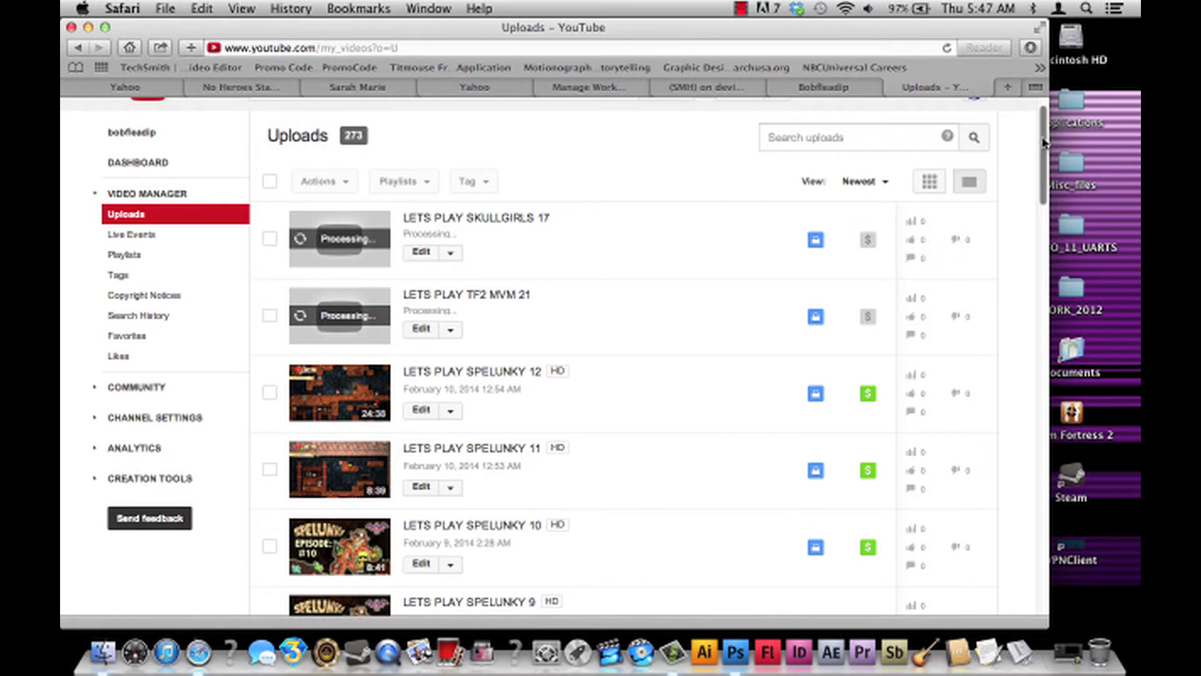
mouse_move(1041, 142)
left_mouse_down()
mouse_move(1040, 124)
mouse_move(1032, 231)
mouse_move(1037, 129)
left_mouse_up()
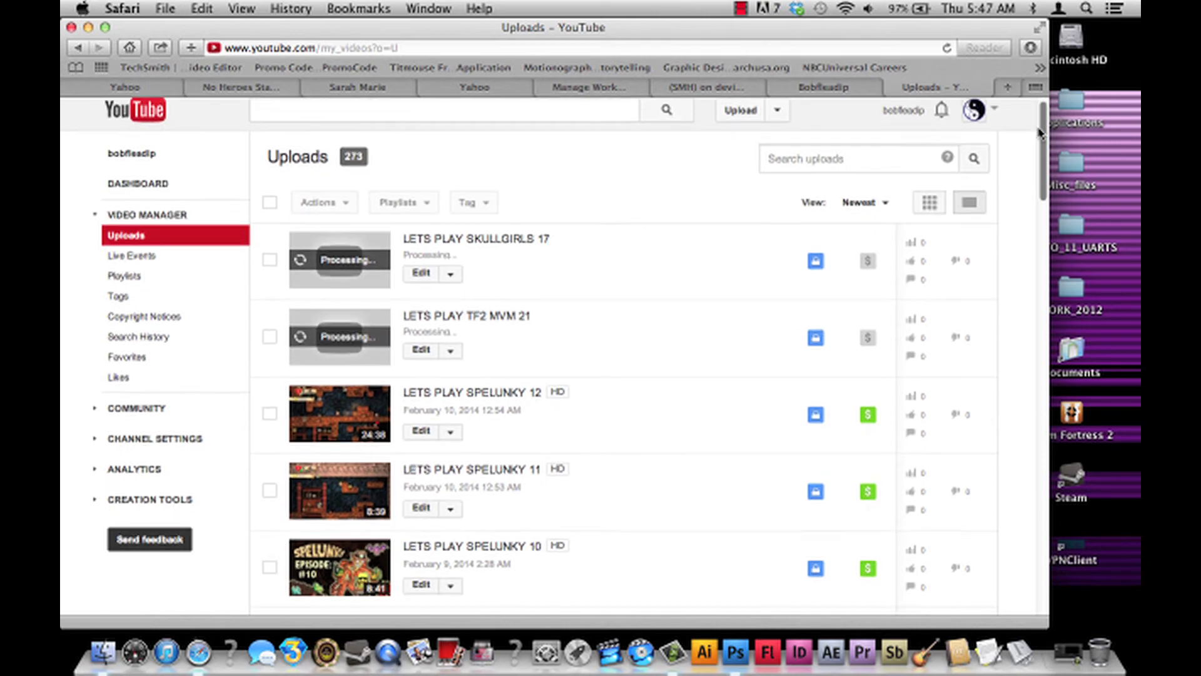
scroll(1026, 188, "down", 5)
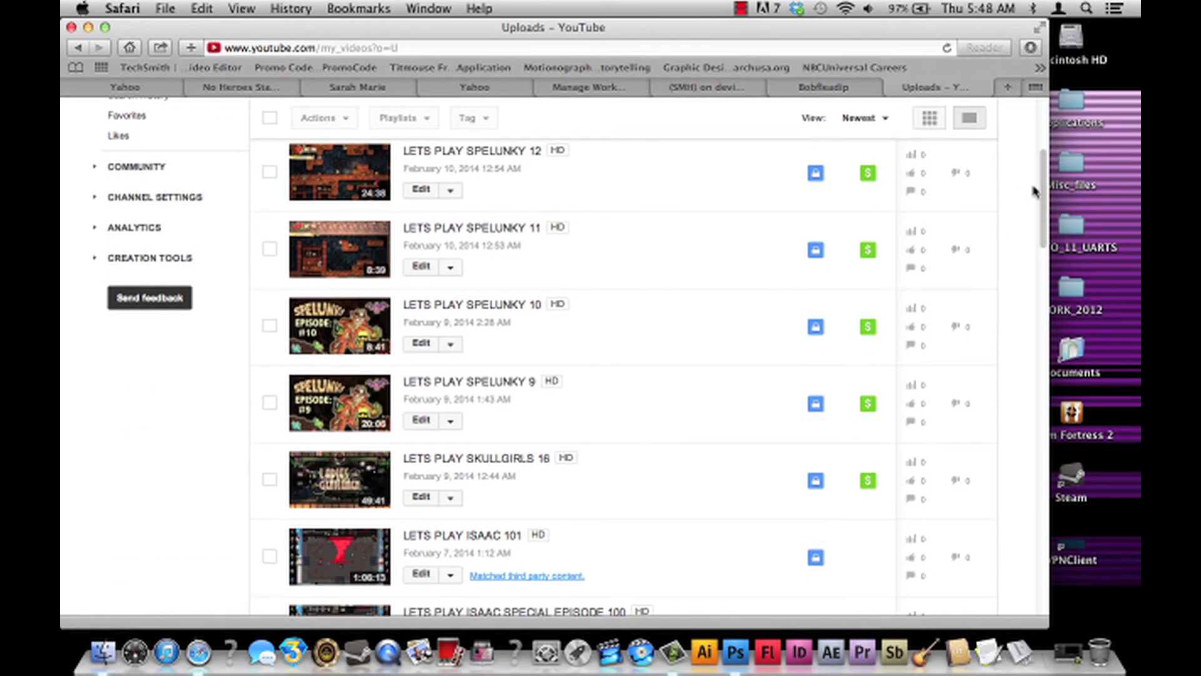
mouse_move(1041, 157)
left_mouse_down()
mouse_move(1042, 134)
mouse_move(1043, 175)
left_mouse_up()
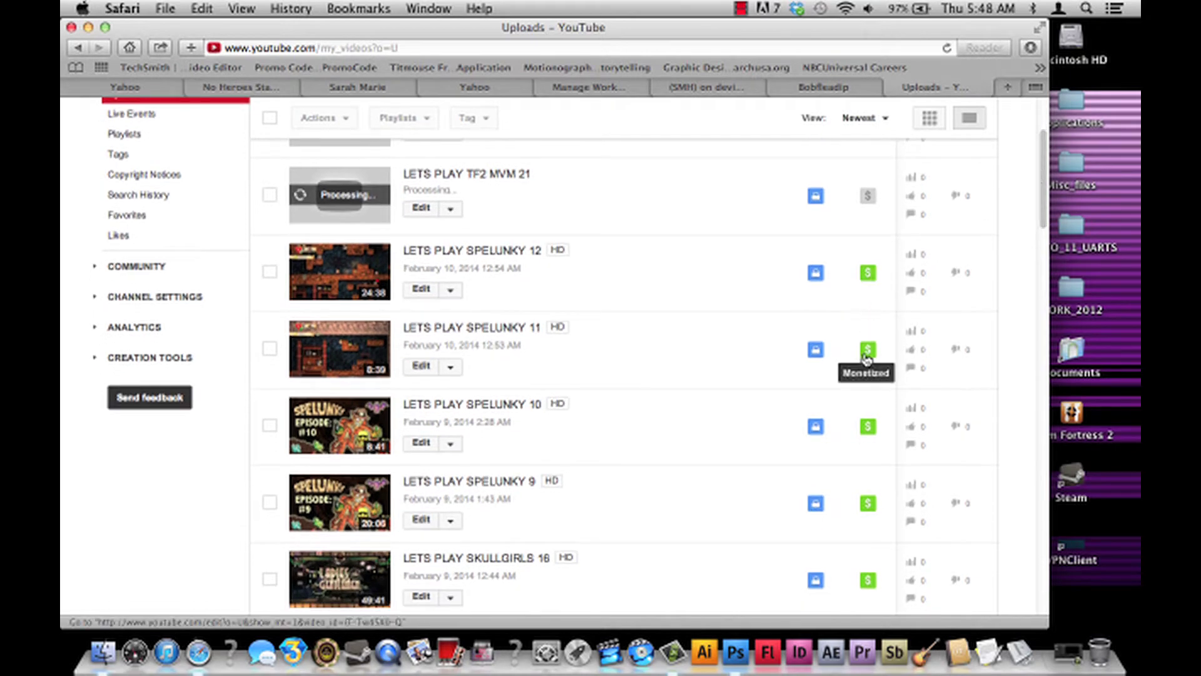
Open the disputed third-party content notice for "Let's Play: The Binding of Isaac Episode 82 - Hibernation Funk" and read its details.
left_click_drag(1043, 161, 992, 358)
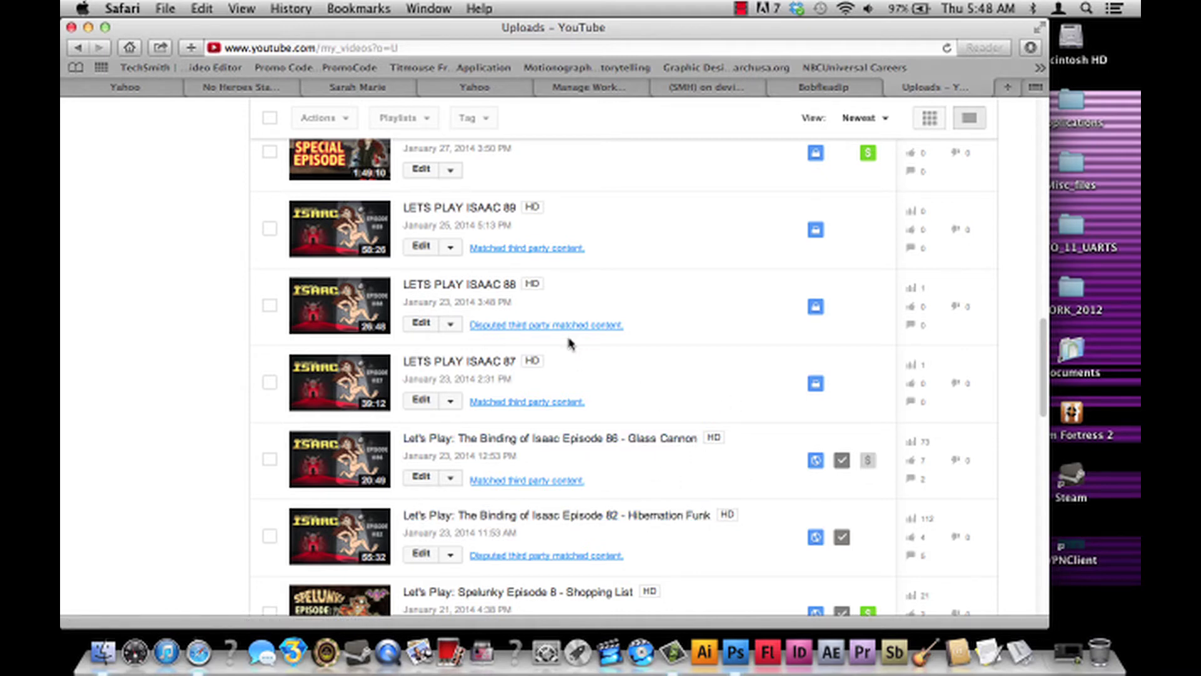
left_click(556, 562)
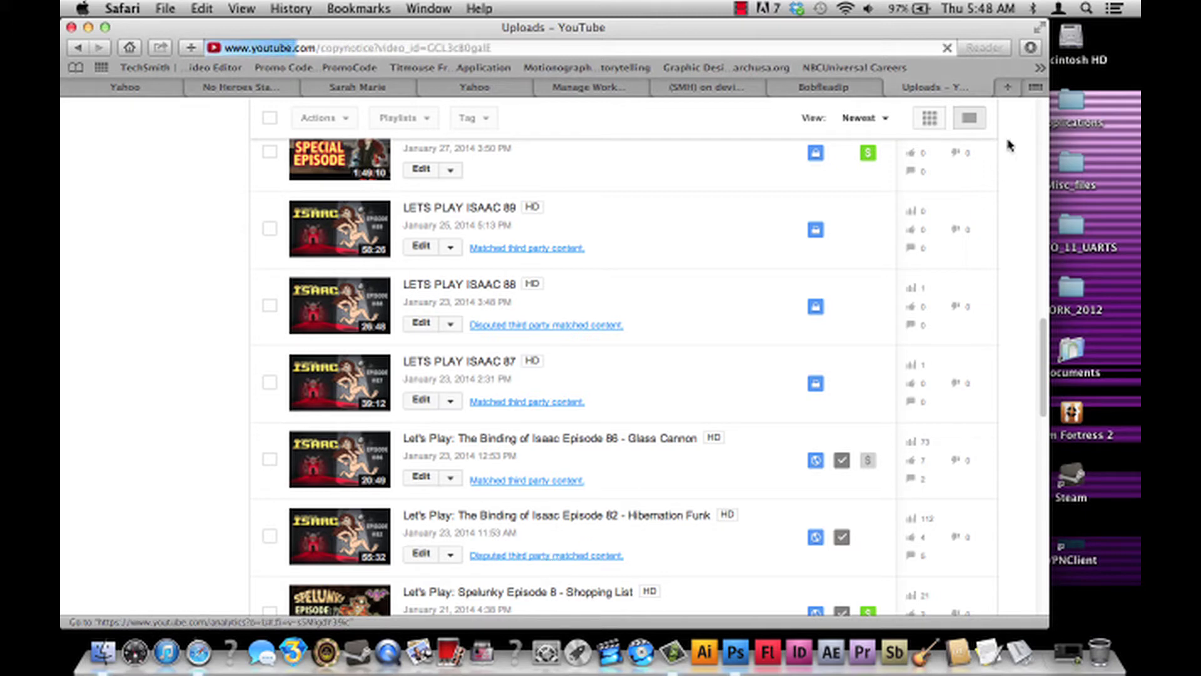
scroll(1042, 130, "down", 1)
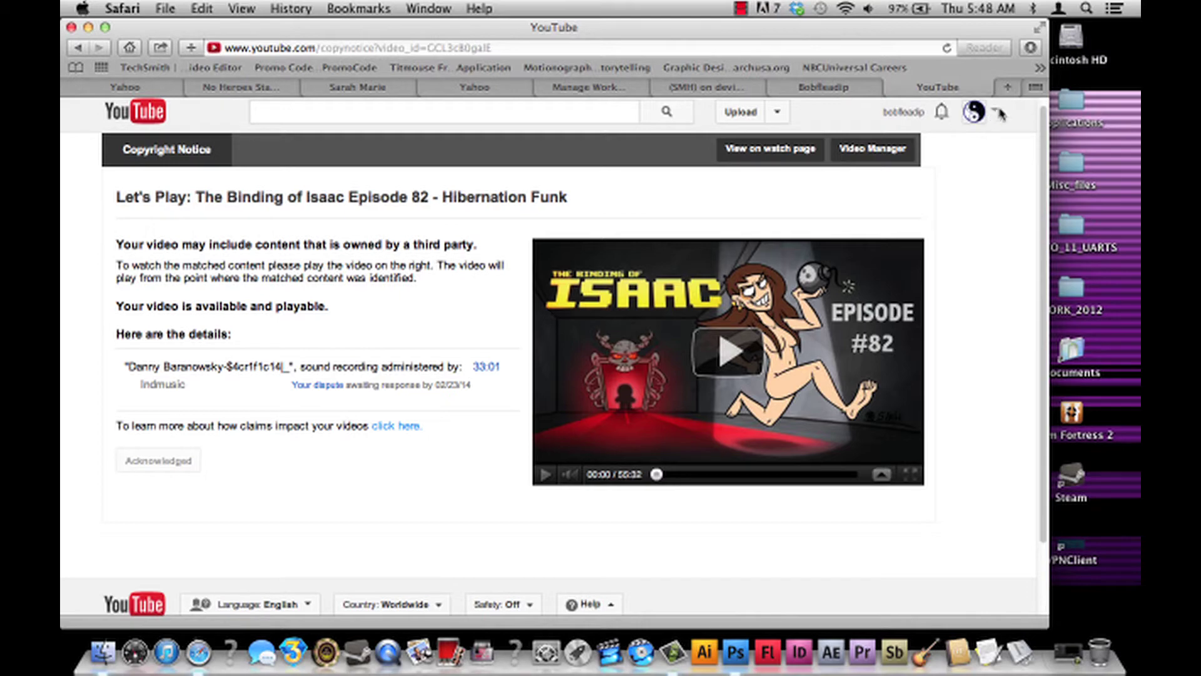
Return to the YouTube Uploads list and look over the view, like and comment statistics beside the videos.
left_click(974, 112)
left_click(720, 183)
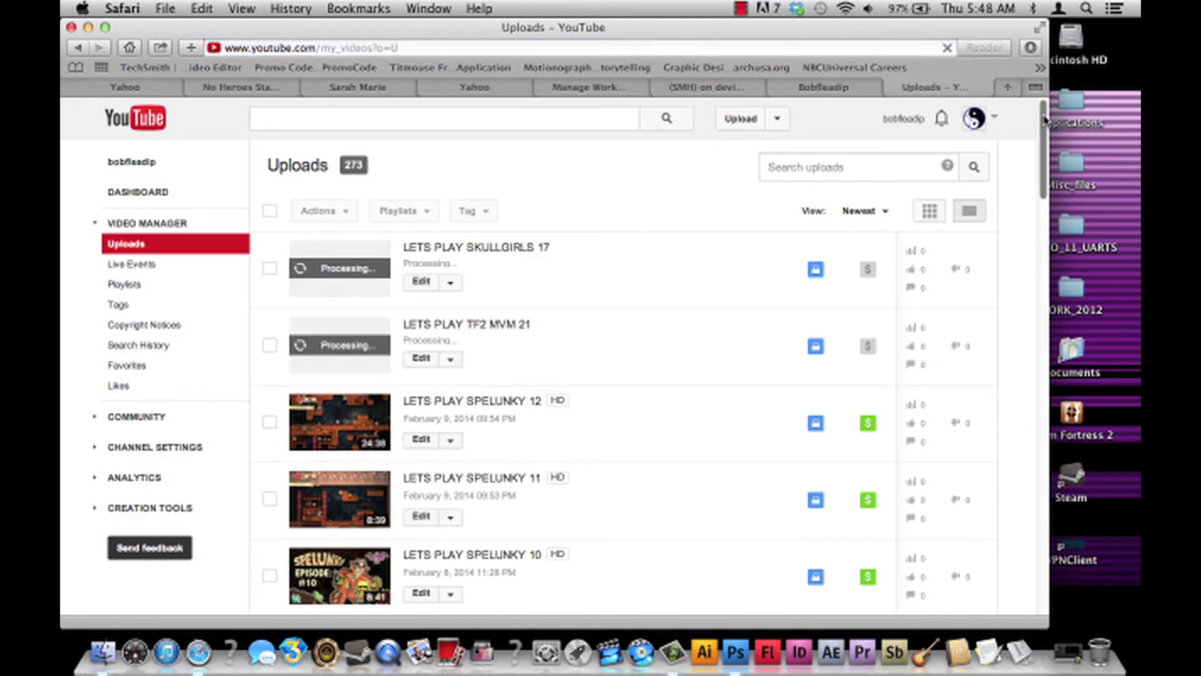
left_click_drag(1043, 125, 1019, 225)
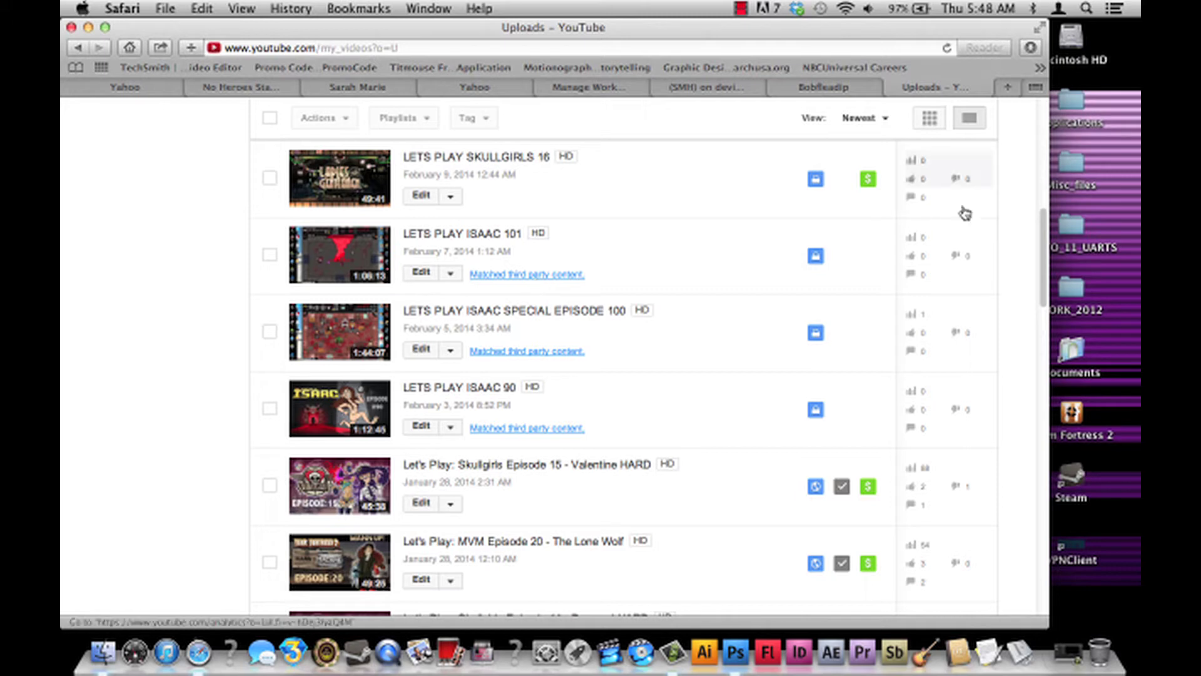
left_click_drag(1043, 234, 1041, 121)
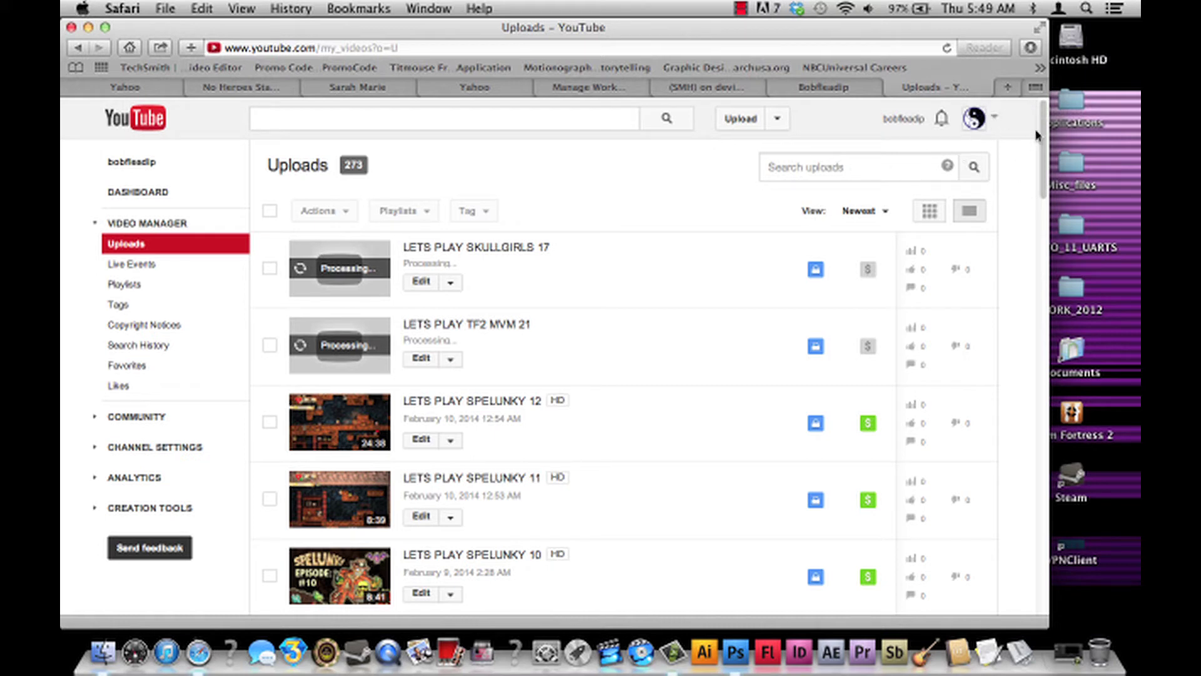
Examine the uploads list down to the January 2014 videos and back up, comparing titles, thumbnails, content-match notices and status markers.
scroll(1033, 144, "down", 5)
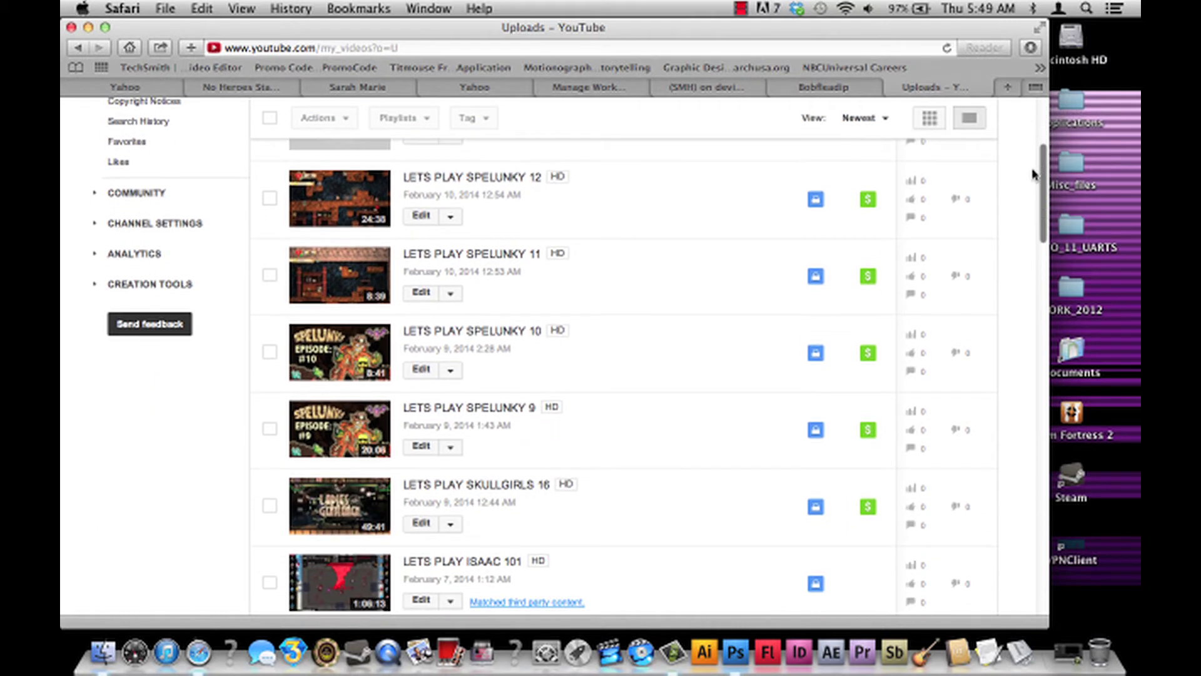
scroll(1033, 175, "down", 1)
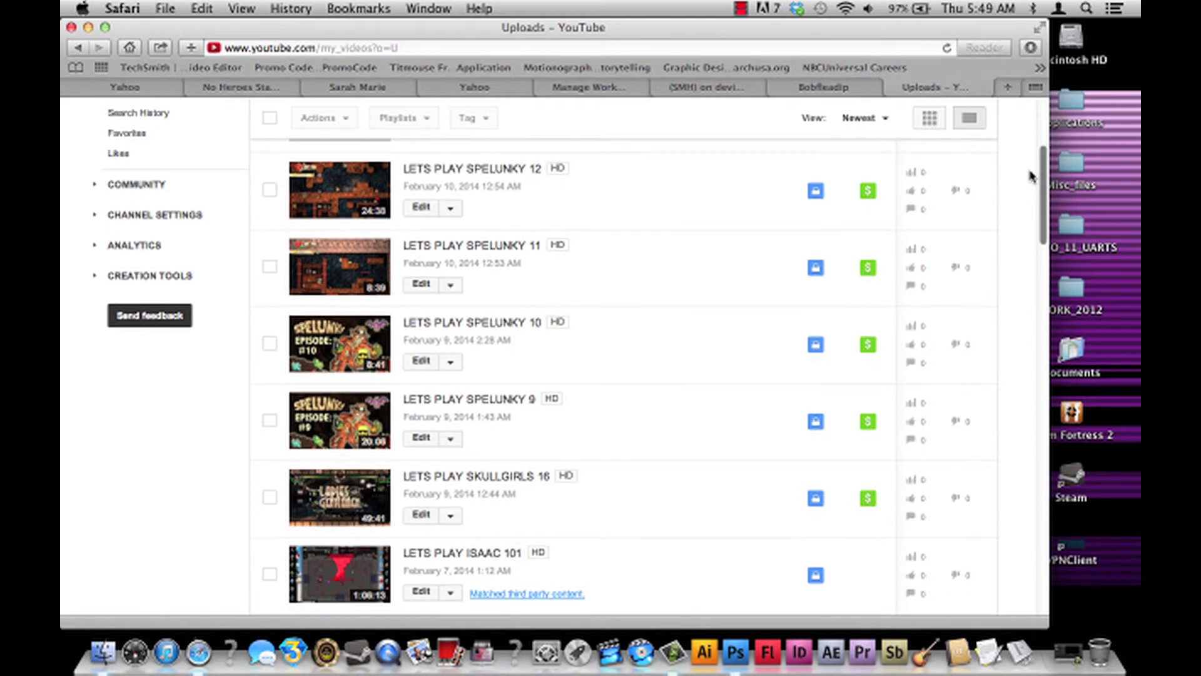
scroll(1031, 179, "up", 5)
scroll(1033, 228, "down", 15)
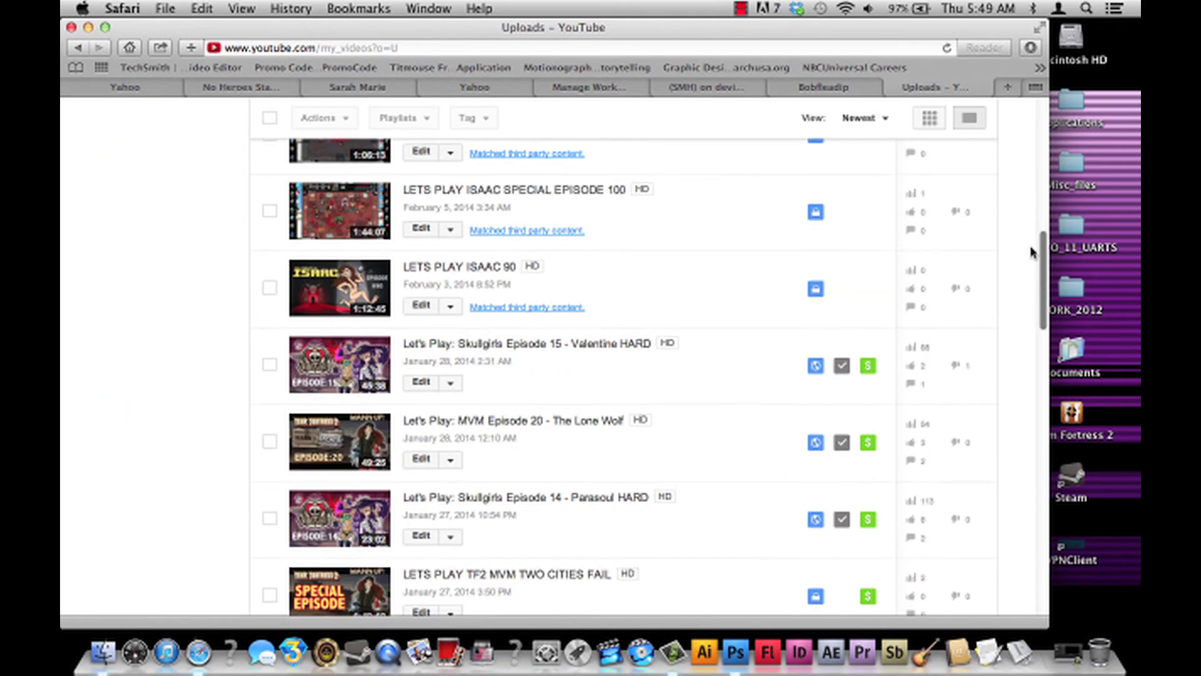
scroll(1023, 305, "down", 5)
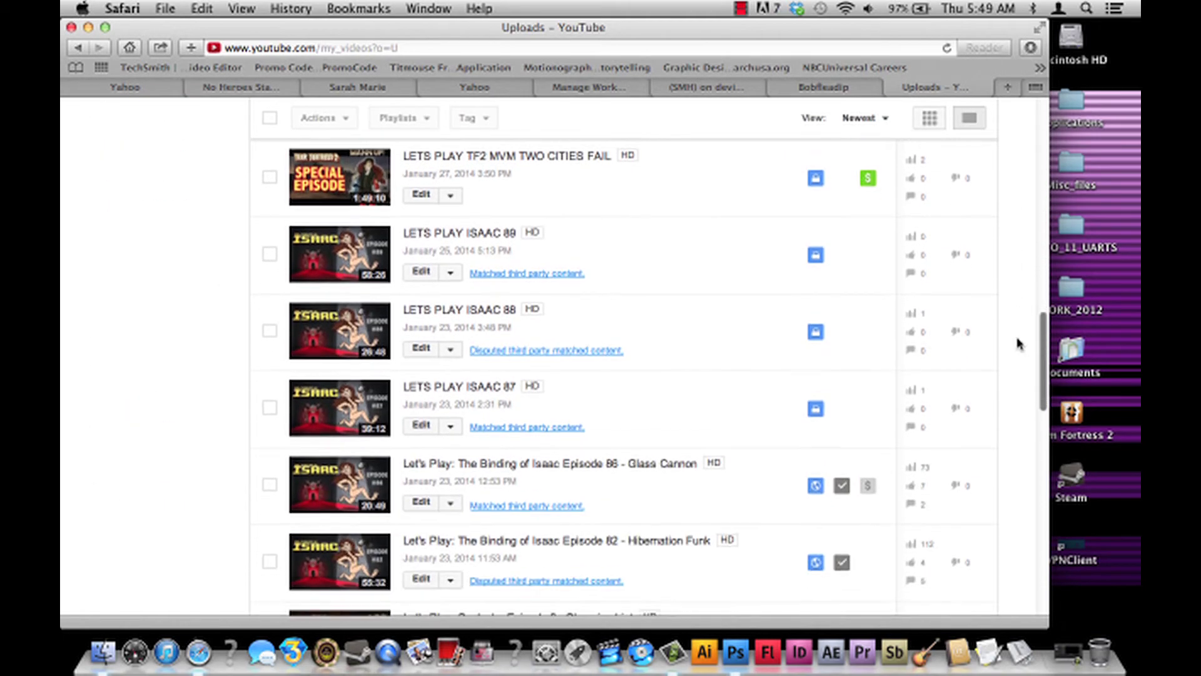
scroll(1020, 338, "down", 1)
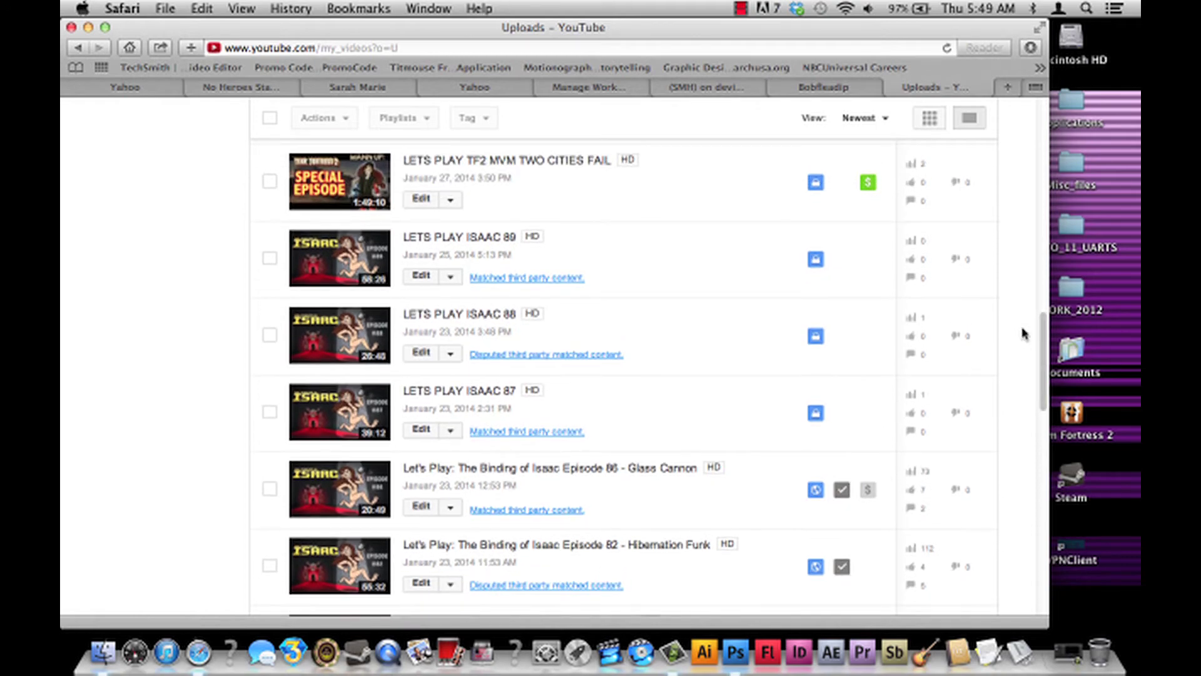
scroll(1031, 351, "down", 4)
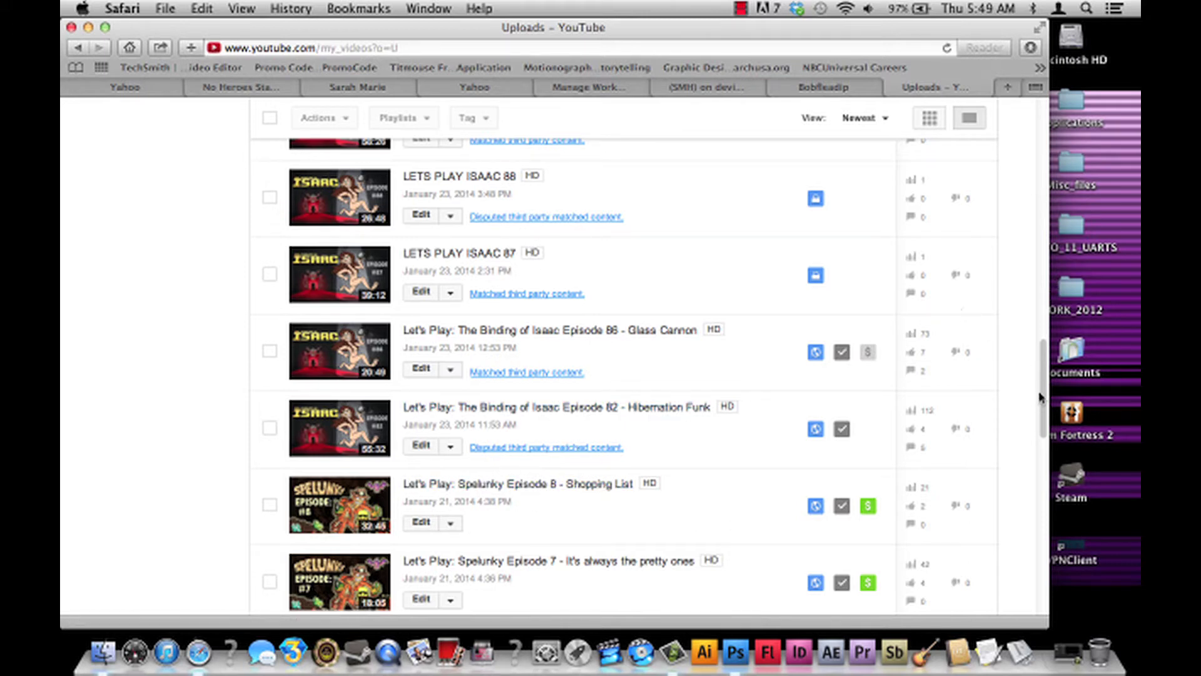
left_click_drag(1042, 392, 1015, 361)
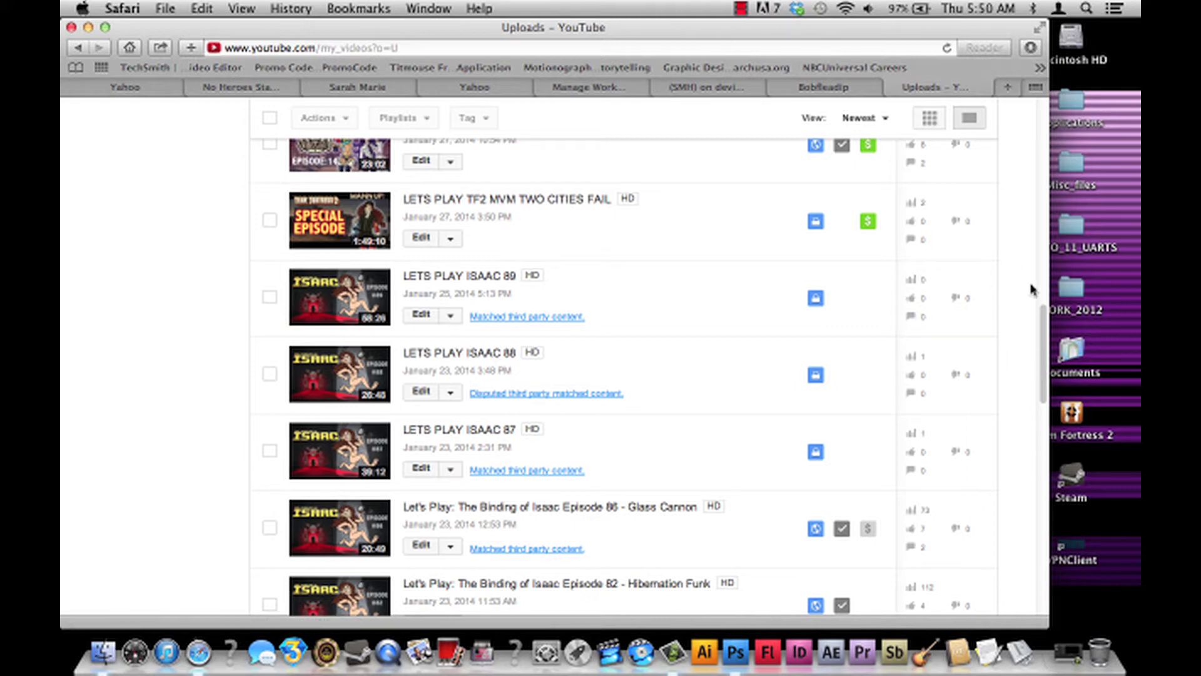
left_click_drag(1043, 340, 998, 181)
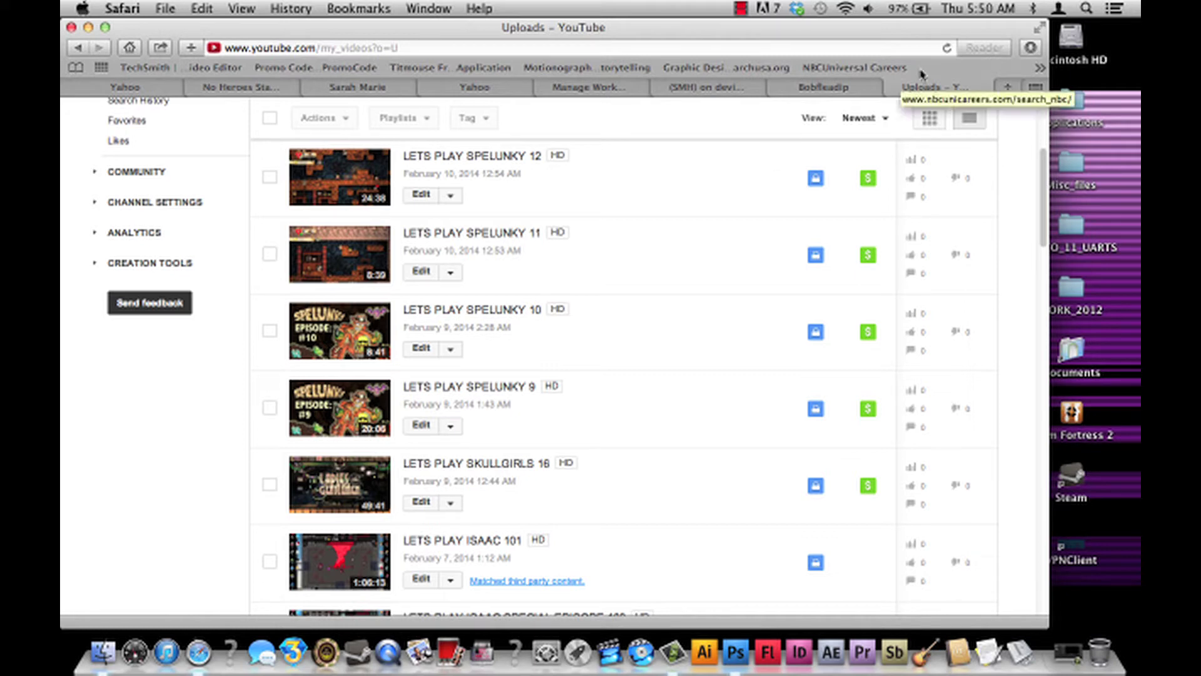
left_click_drag(1043, 199, 1013, 238)
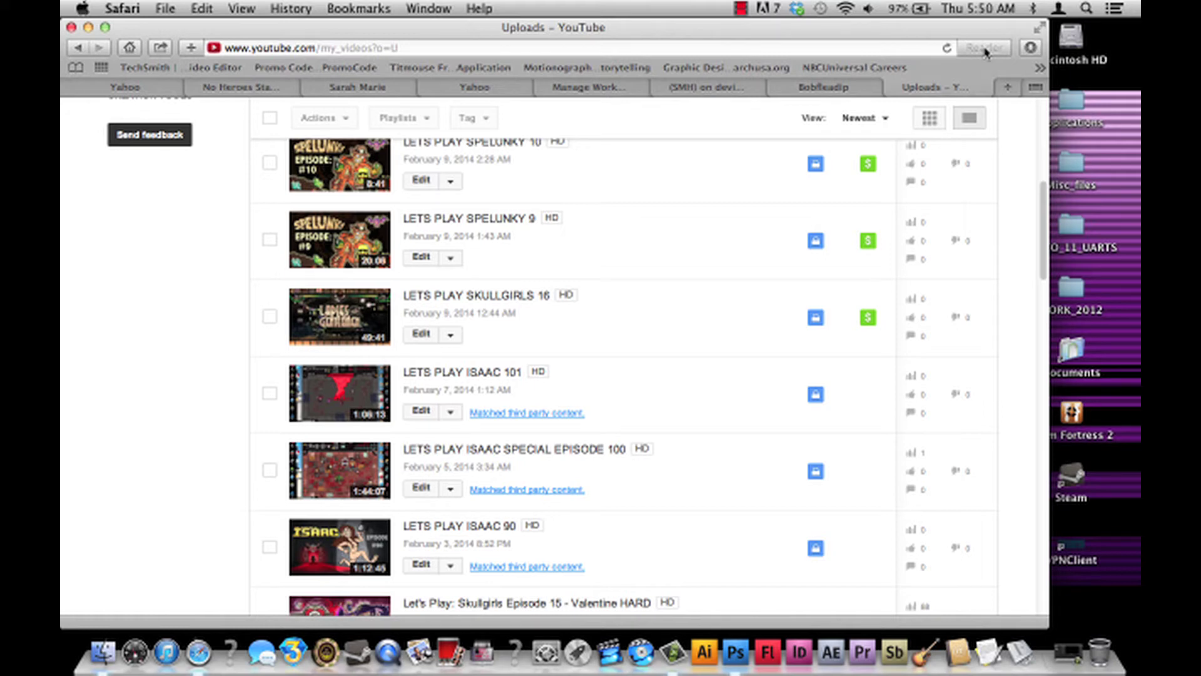
left_click_drag(1043, 219, 1035, 156)
scroll(1026, 174, "down", 5)
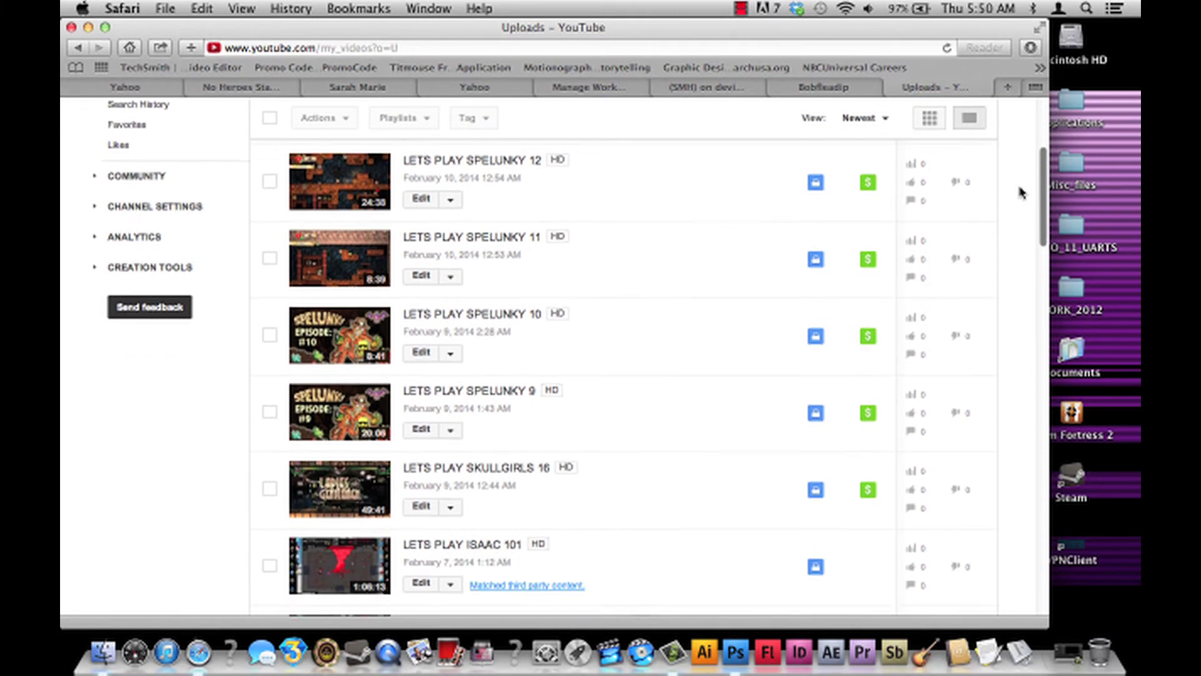
scroll(1014, 210, "down", 4)
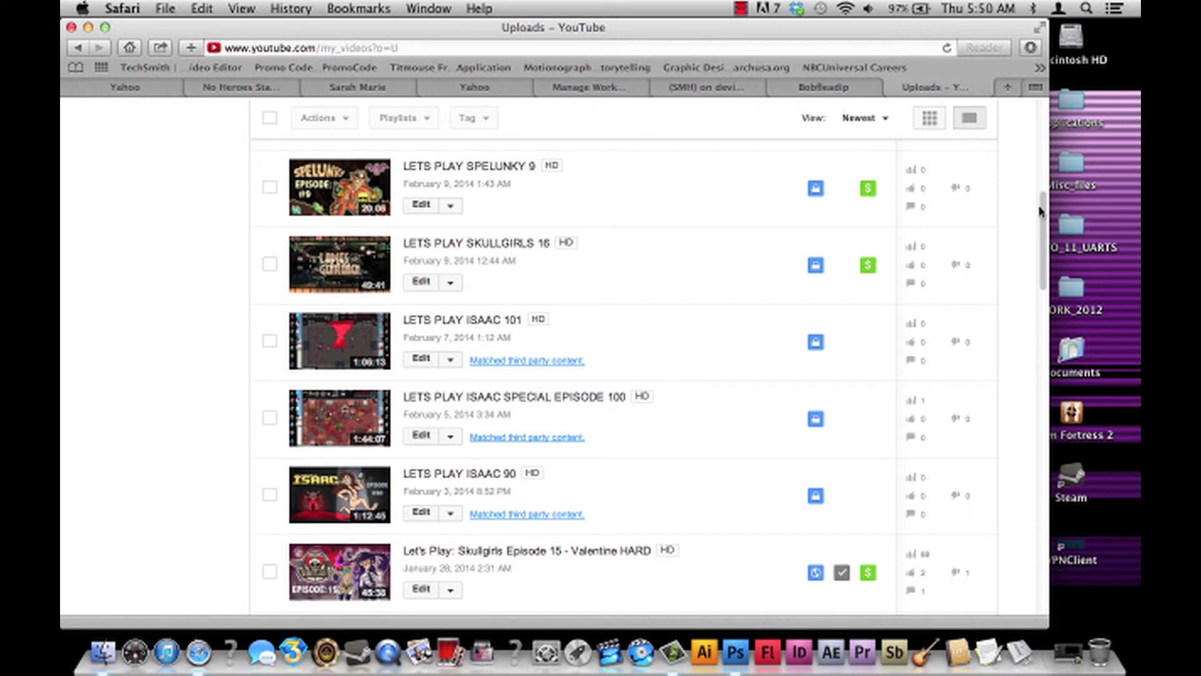
Open the account's own YouTube channel page from the uploads list and switch to the Yahoo home page.
left_click_drag(1042, 216, 1046, 135)
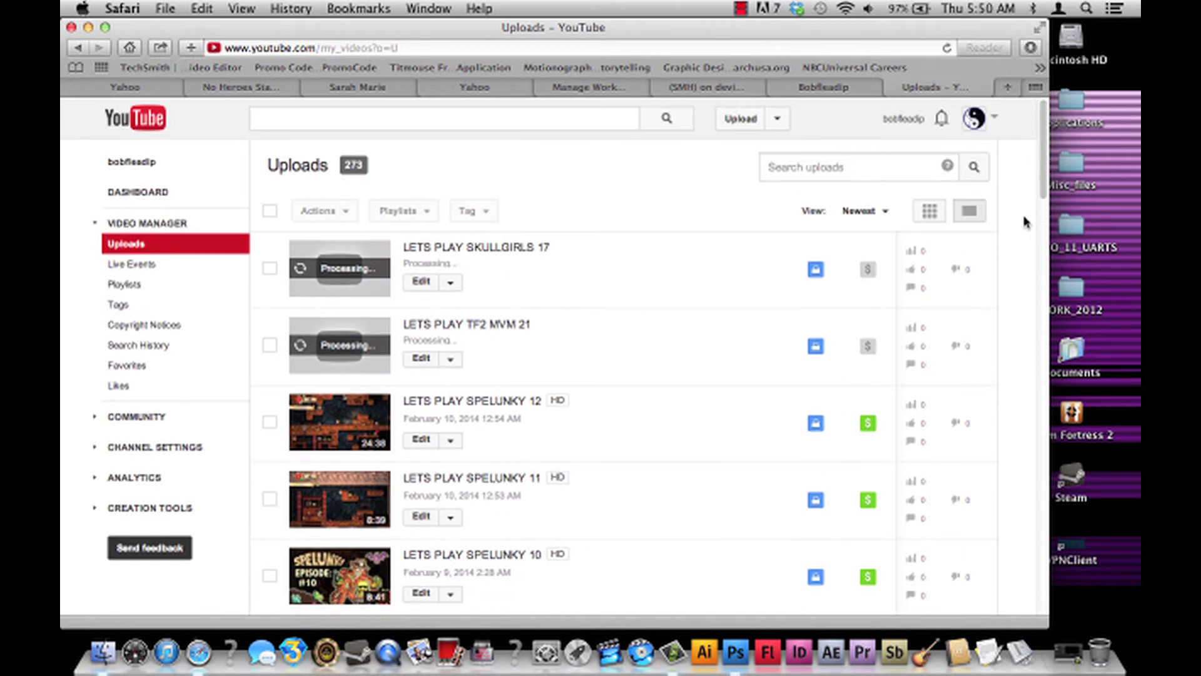
left_click(988, 119)
left_click(720, 178)
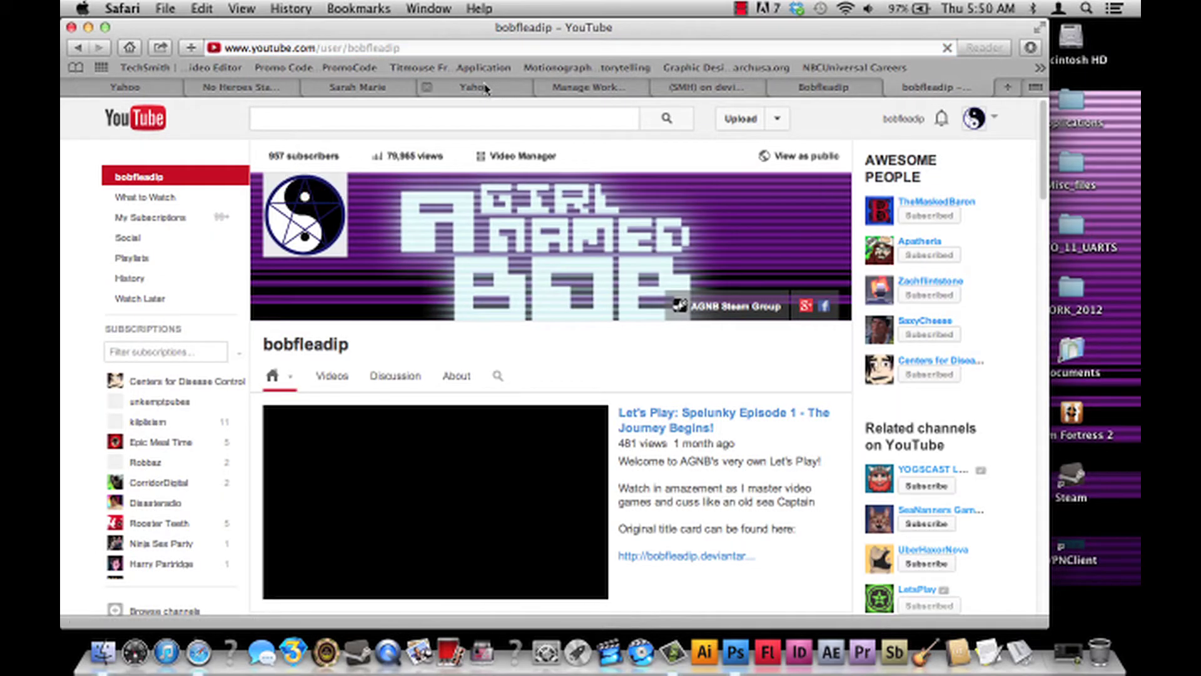
left_click(489, 87)
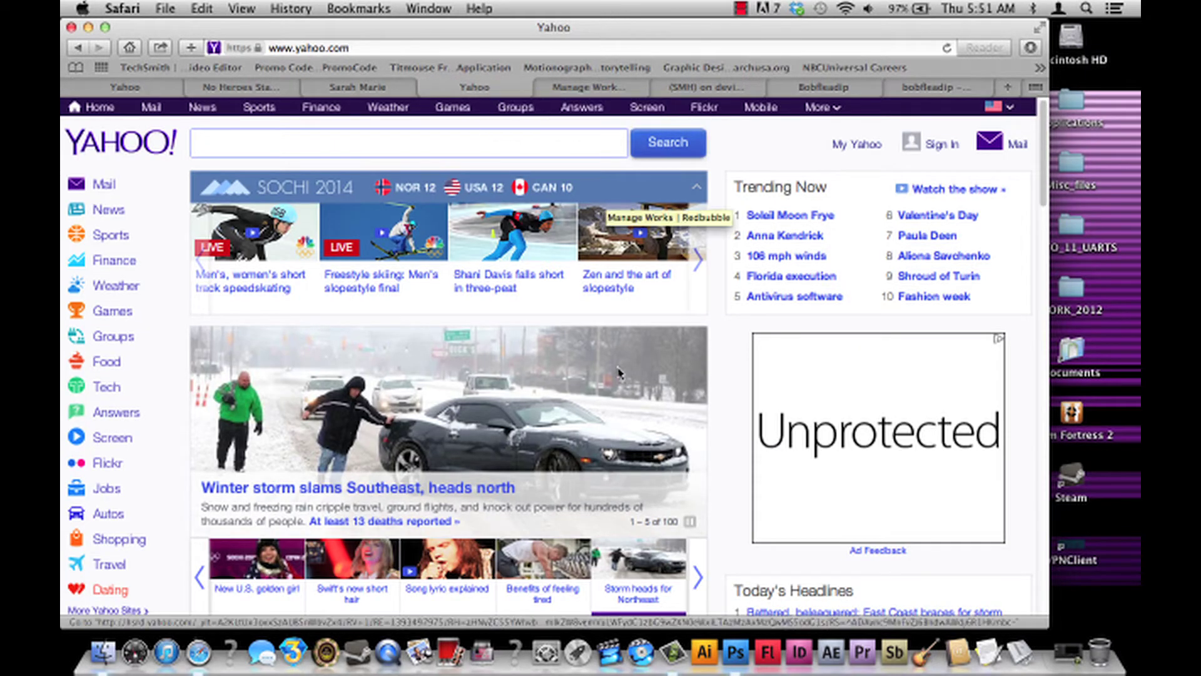
Switch to Photoshop and create a white 60 by 80 inch RGB document at 72 pixels/inch.
left_click(735, 663)
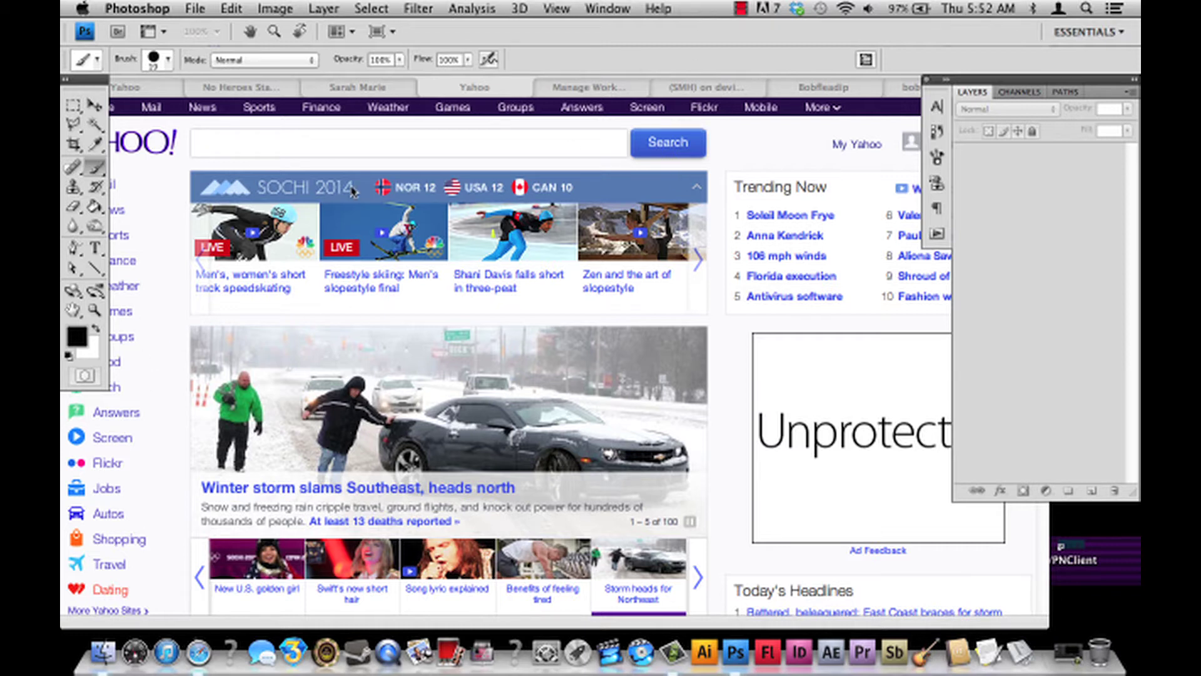
left_click(194, 8)
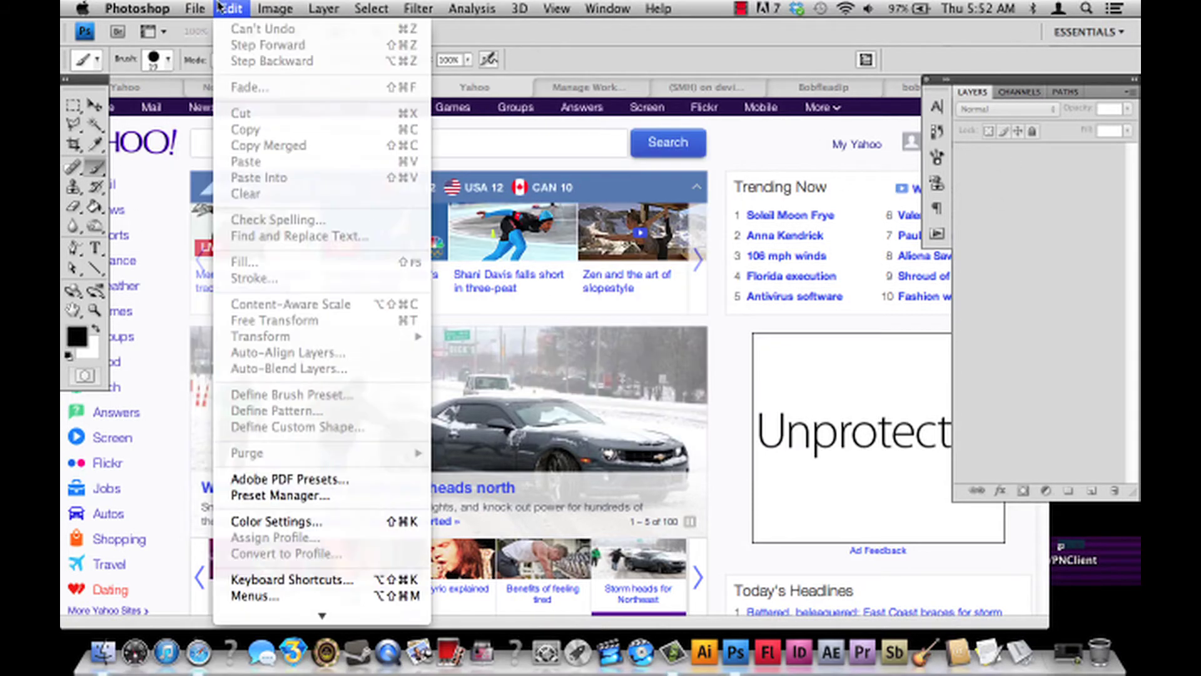
mouse_move(241, 10)
mouse_move(195, 9)
left_click(212, 29)
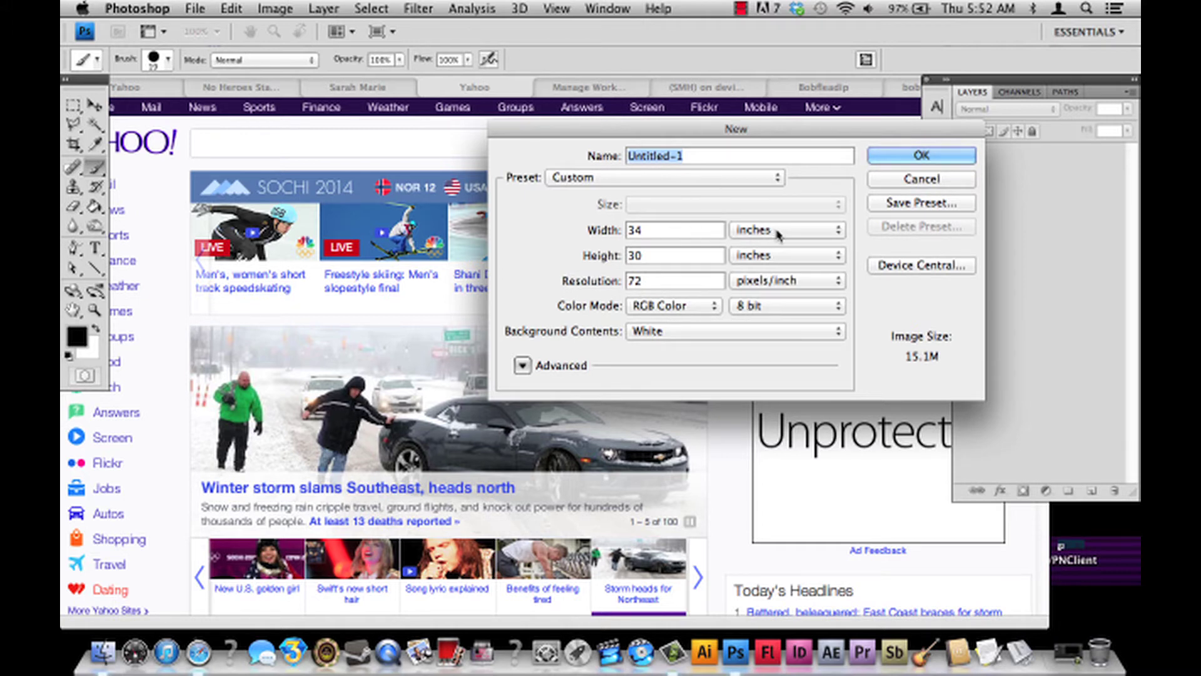
double_click(642, 231)
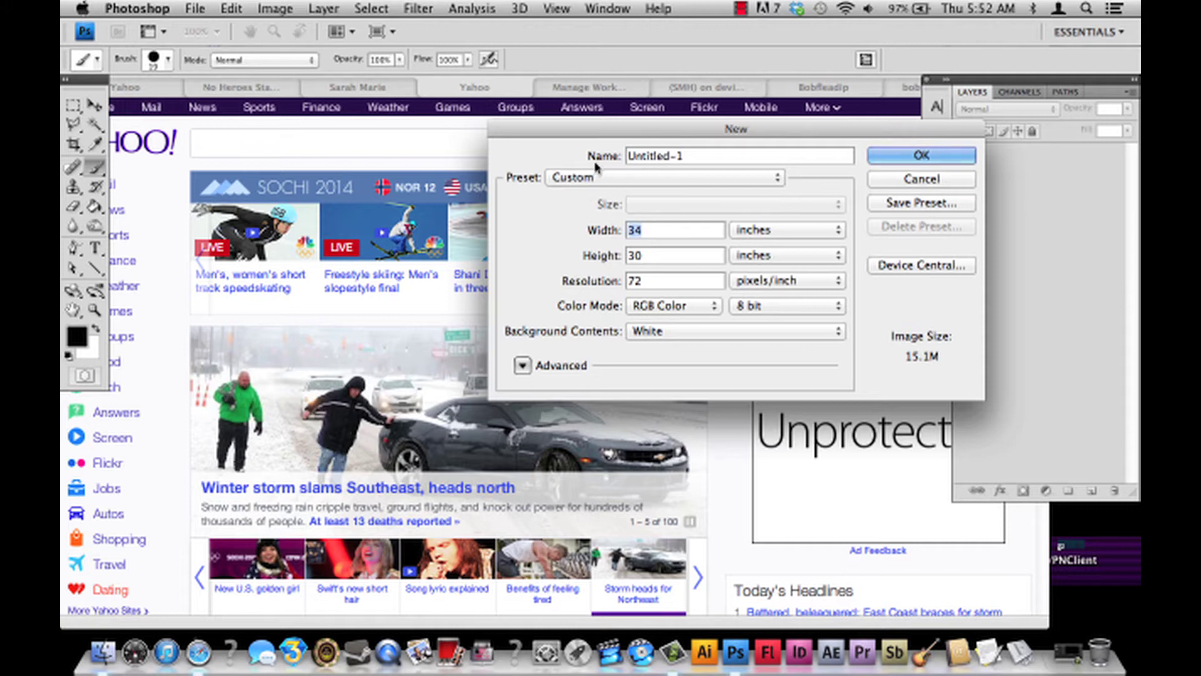
type("60")
key("Tab")
type("80")
key("Return")
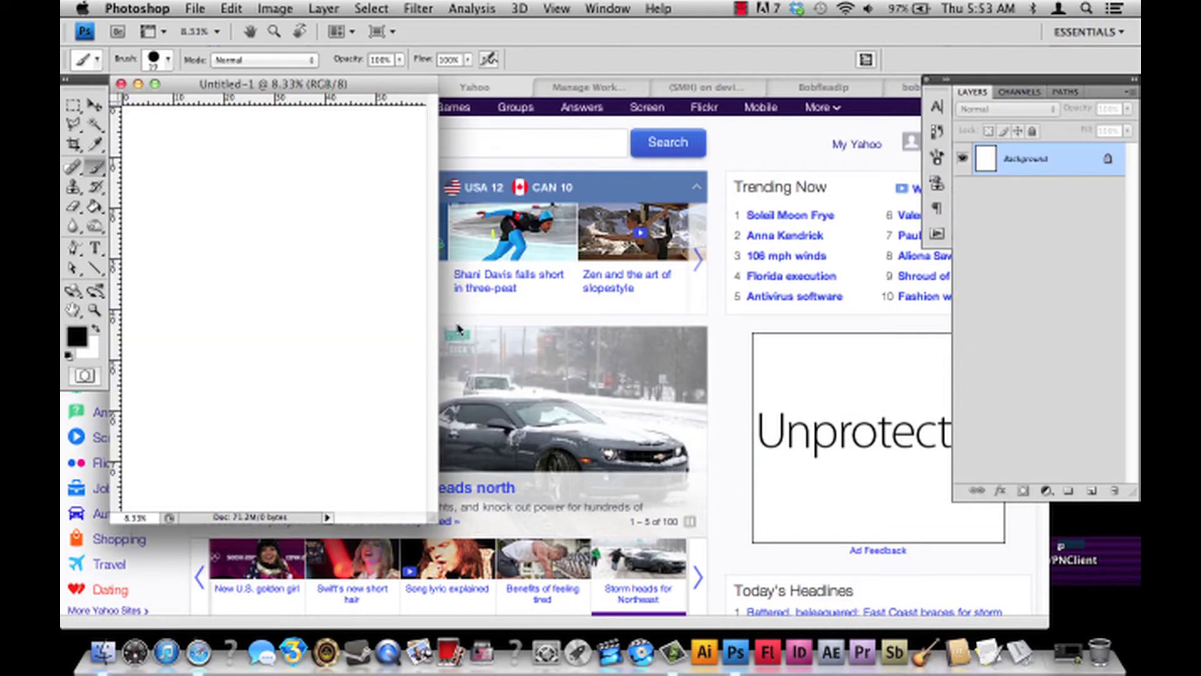
left_click(94, 309)
left_click(330, 294)
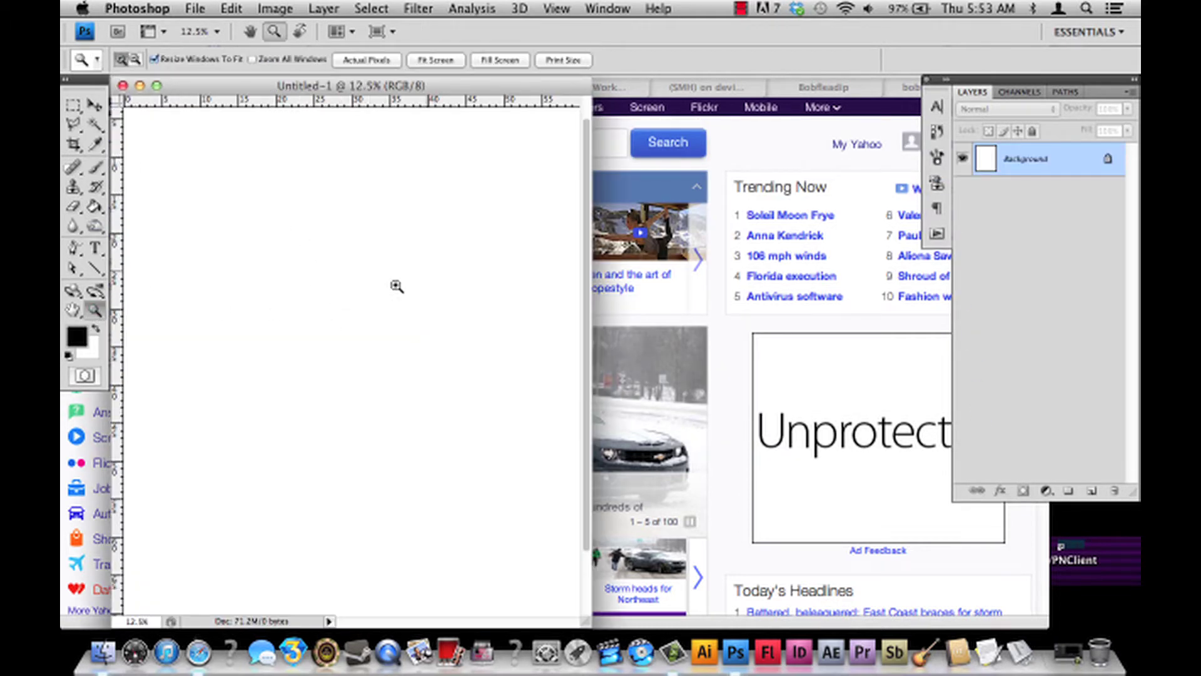
Open POINTY_CAT_SHIRT_1.psd from SHIRT_DESIGN_FILES_1 in Pictures > 12_TO_13 > REDBUBBLE_WORK_1.
left_click(193, 9)
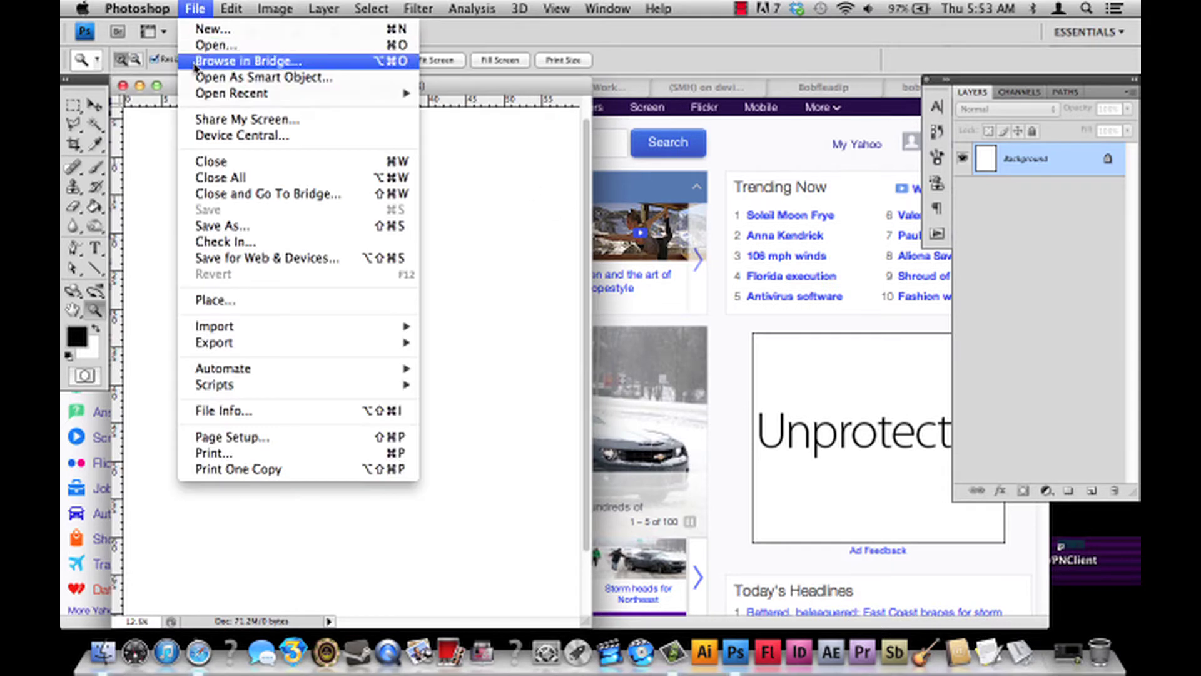
left_click(213, 46)
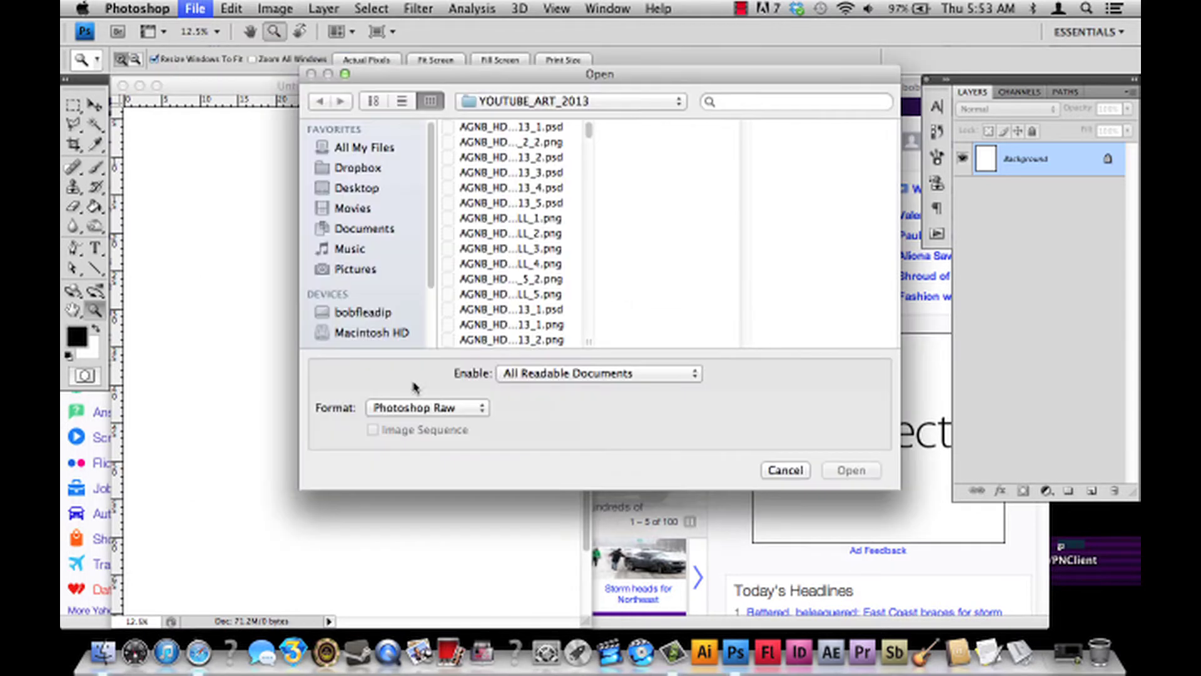
left_click(370, 251)
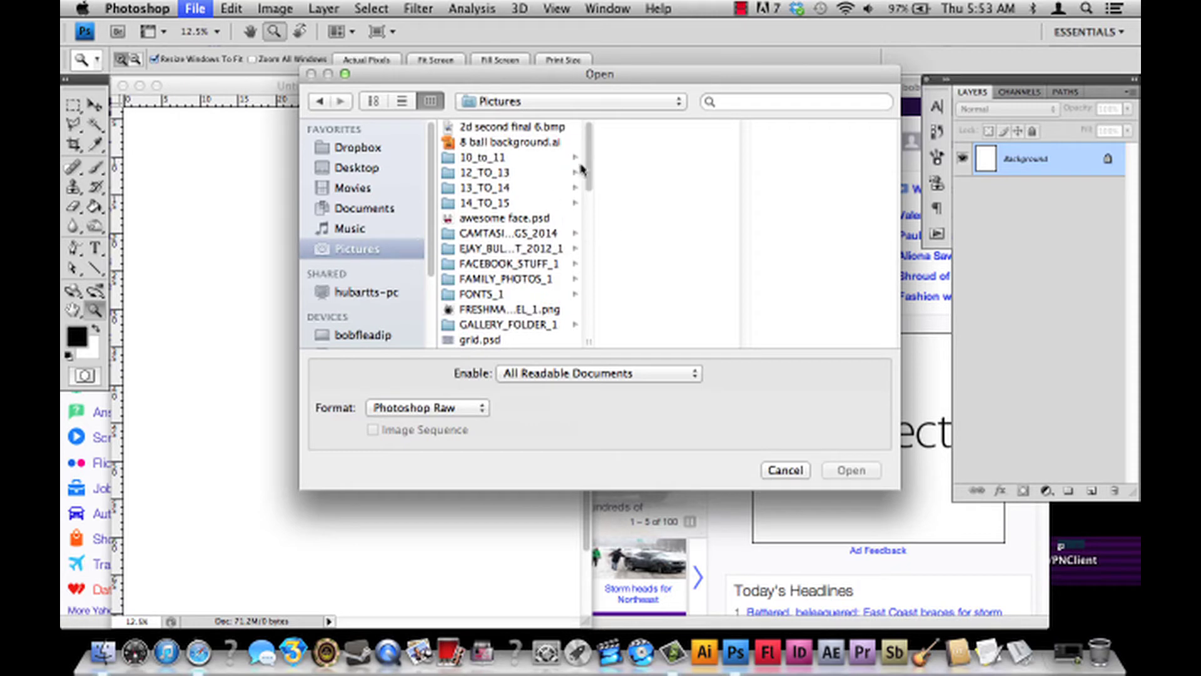
left_click(524, 175)
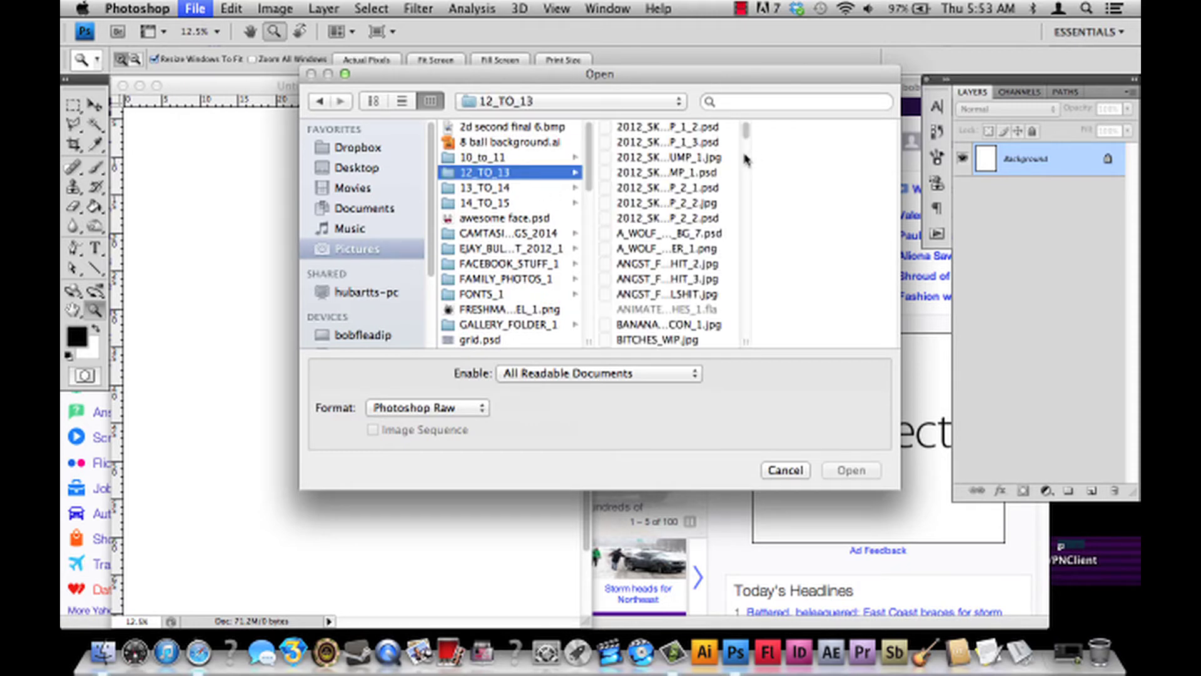
mouse_move(747, 138)
left_mouse_down()
mouse_move(748, 245)
mouse_move(745, 224)
left_mouse_up()
left_click(701, 261)
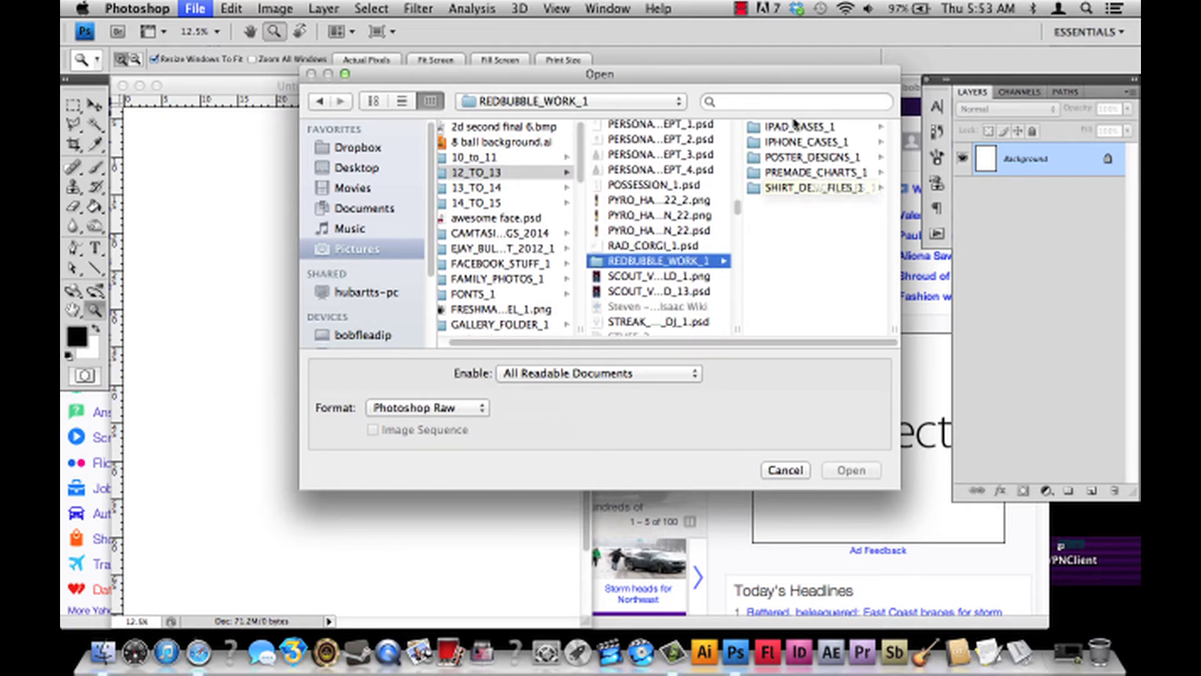
left_click(798, 193)
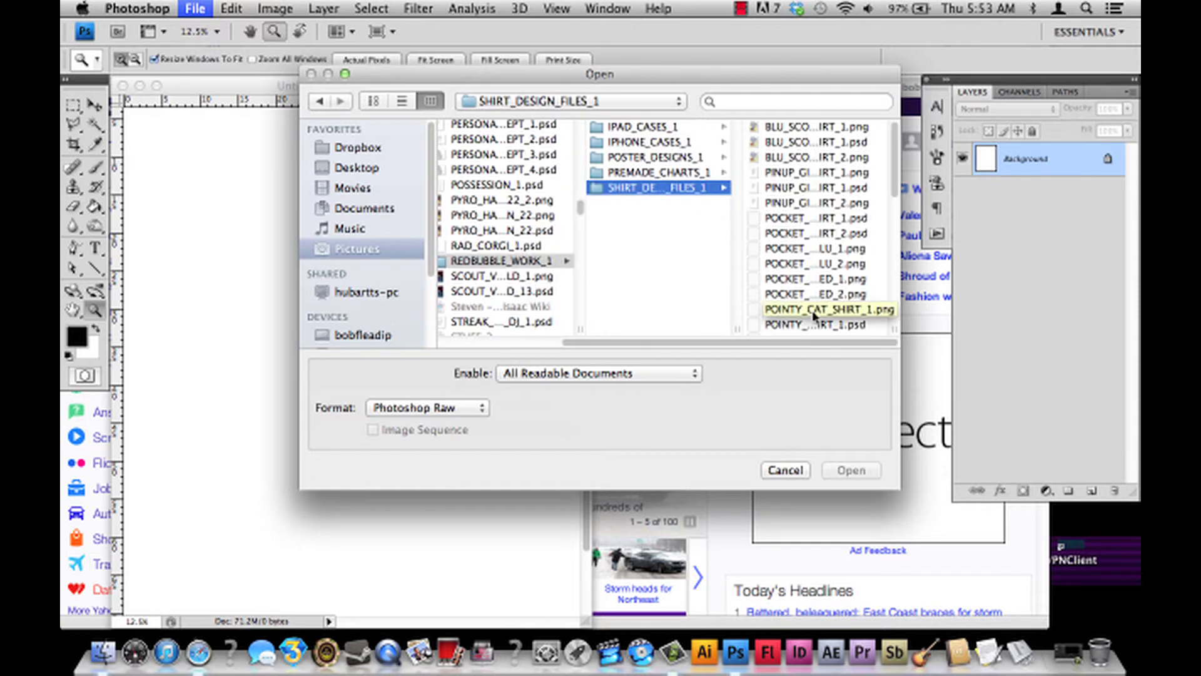
left_click_drag(904, 322, 1014, 317)
left_click_drag(1005, 165, 1006, 216)
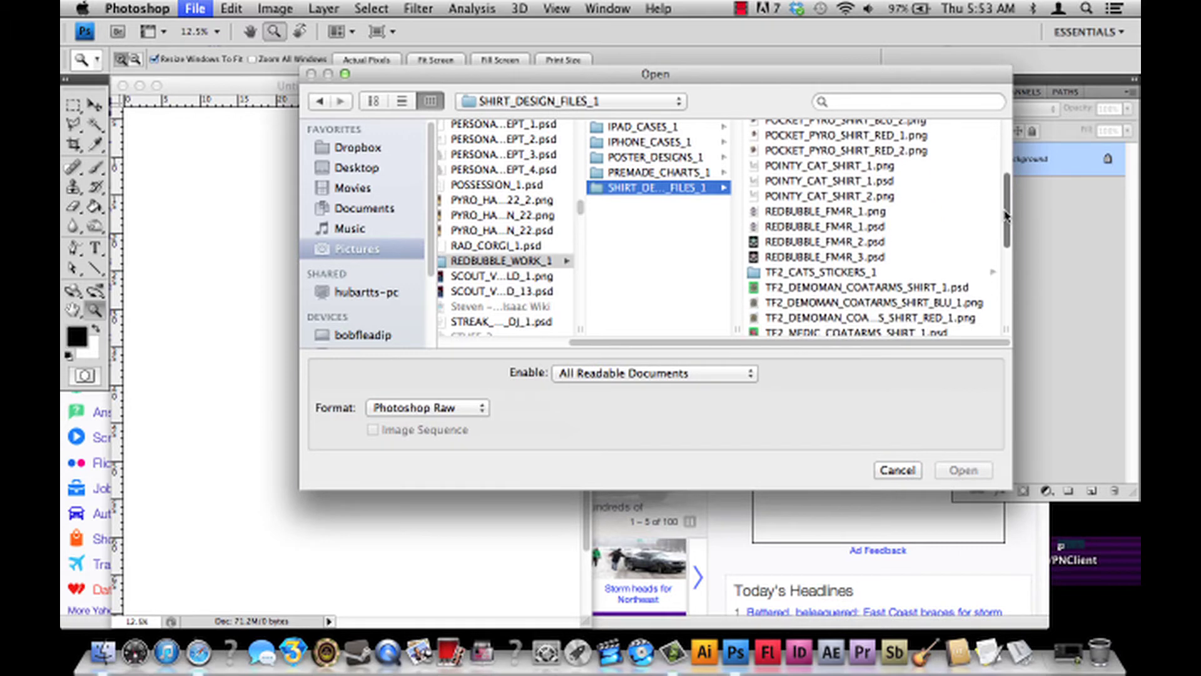
left_click(874, 181)
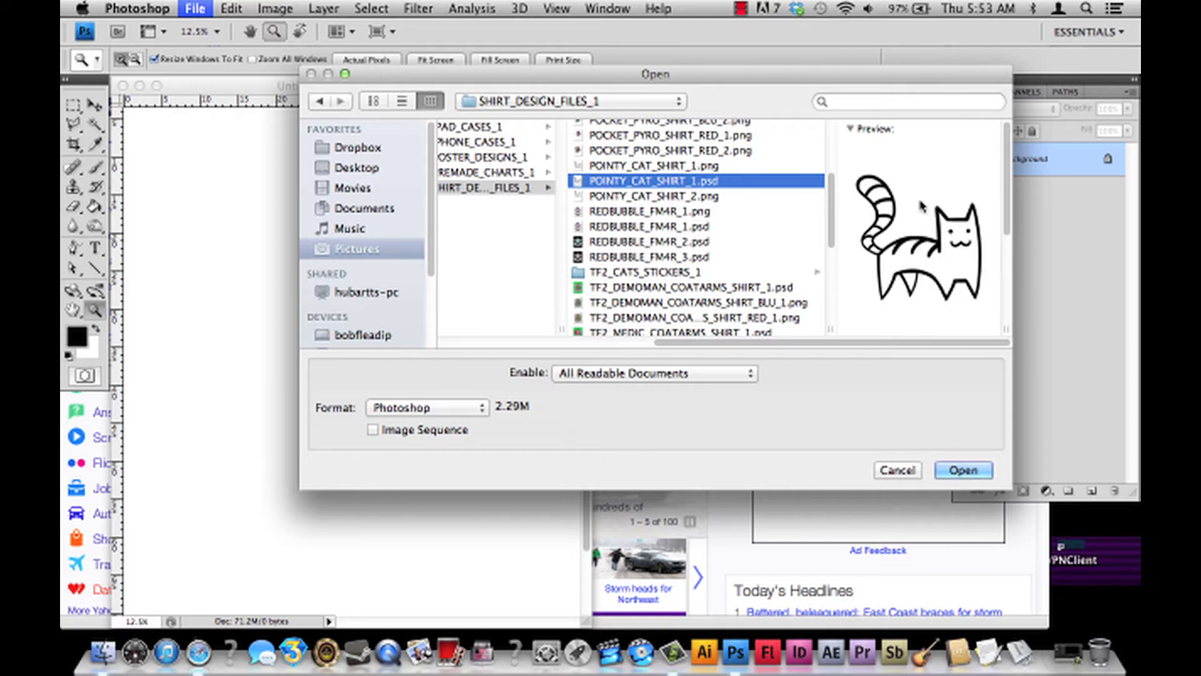
left_click(973, 476)
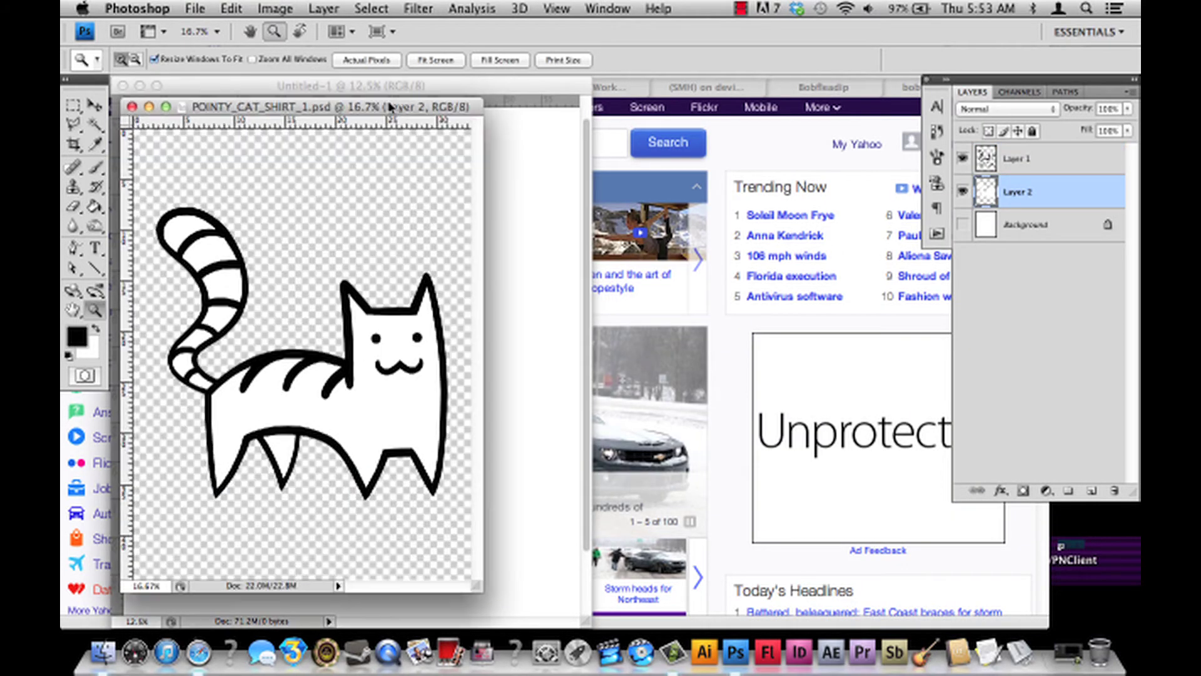
Choose the Brush tool and set its master diameter to 90 px.
left_click(95, 168)
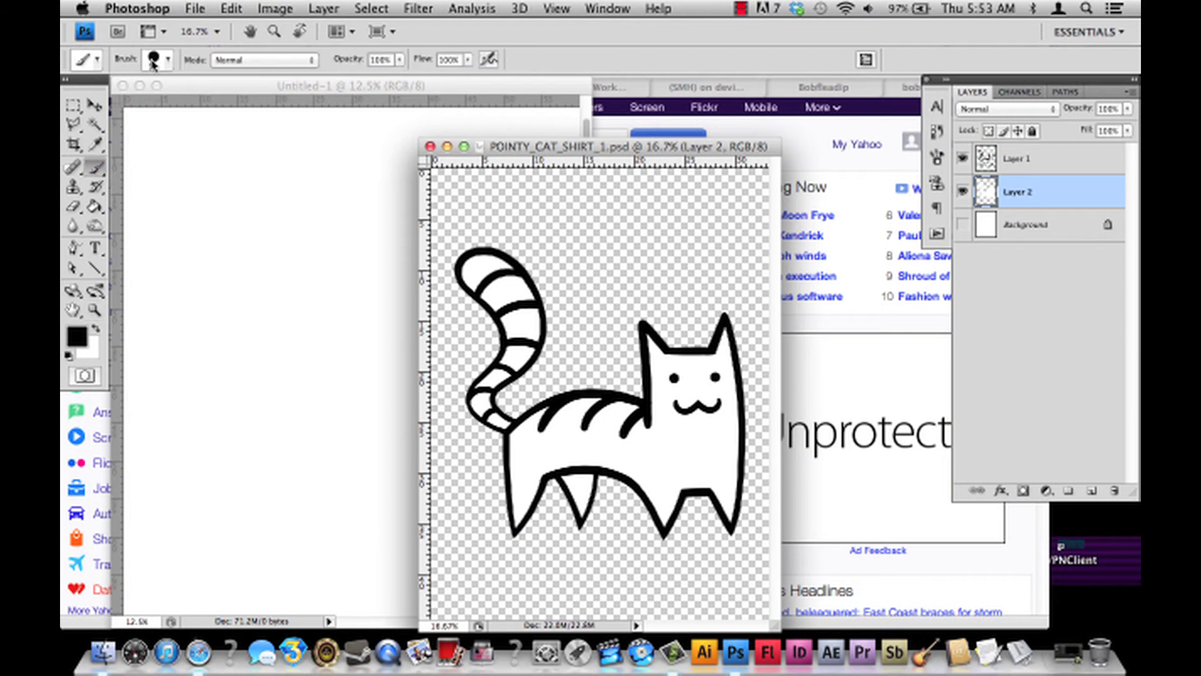
left_click(157, 61)
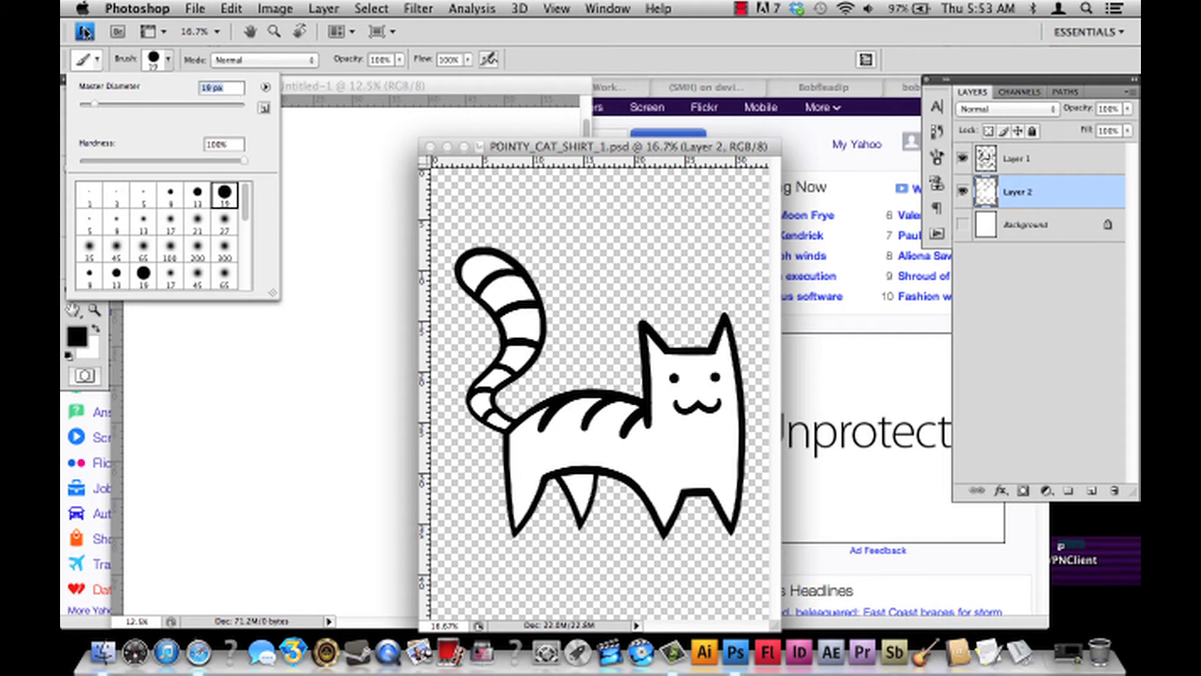
type("90")
key("Return")
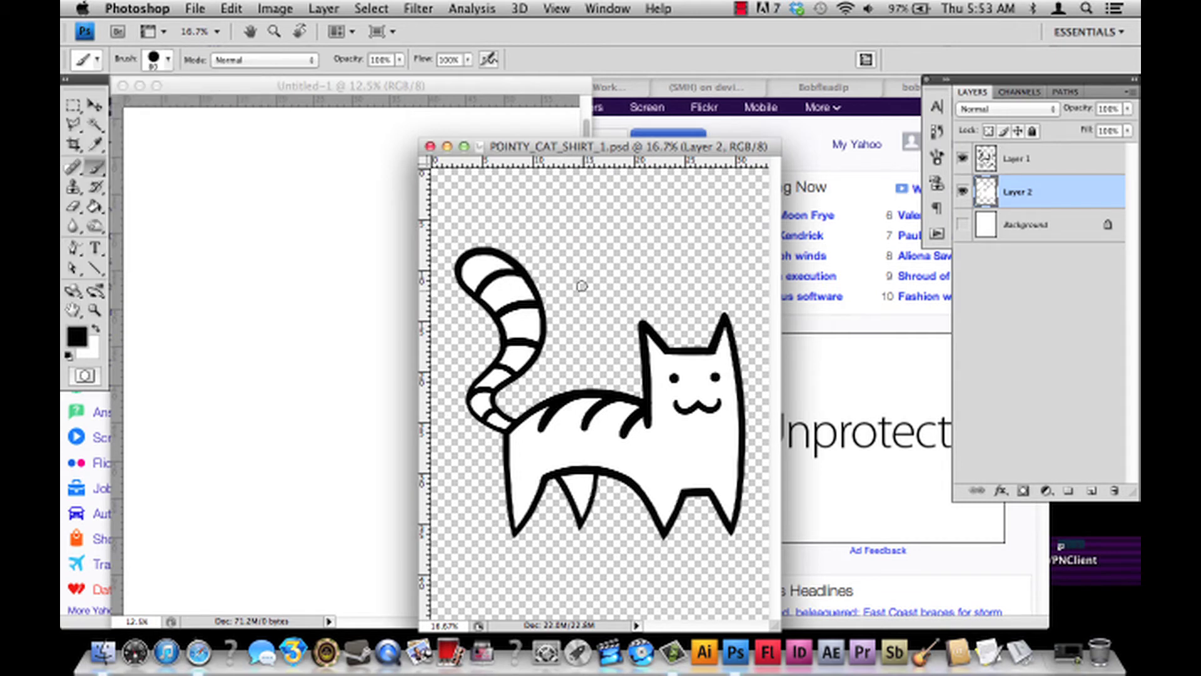
Examine the cat drawing's ear tips, eyes and mouth closely at 100% zoom.
left_click(93, 308)
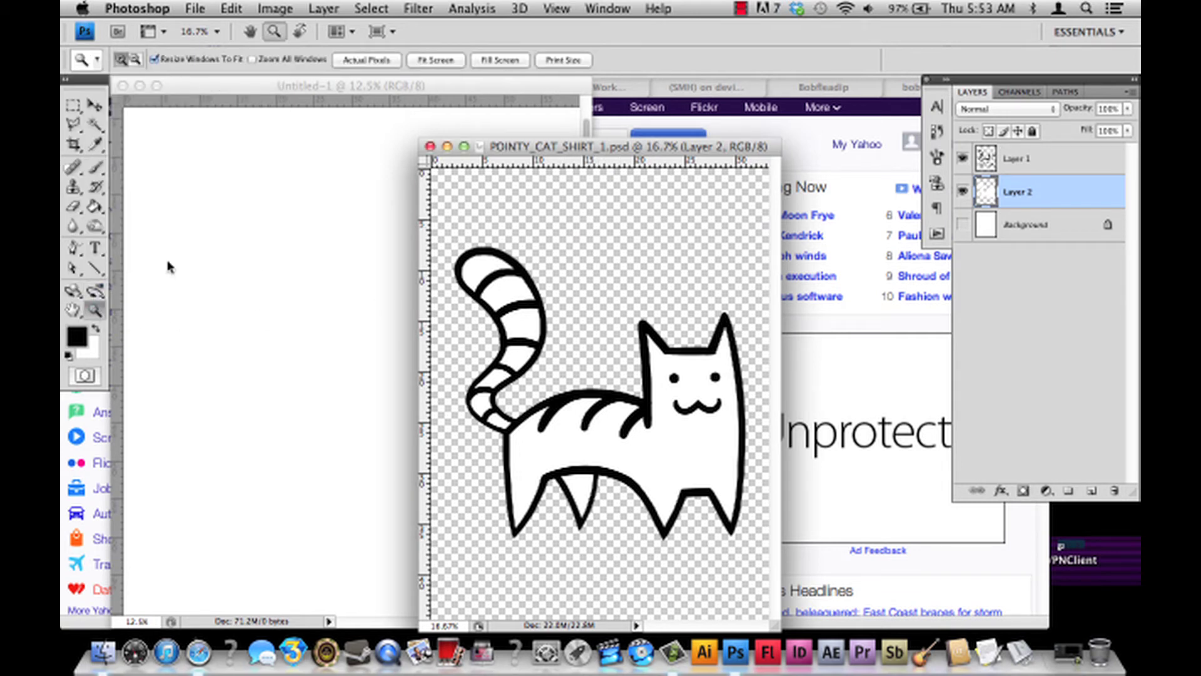
left_click(610, 341)
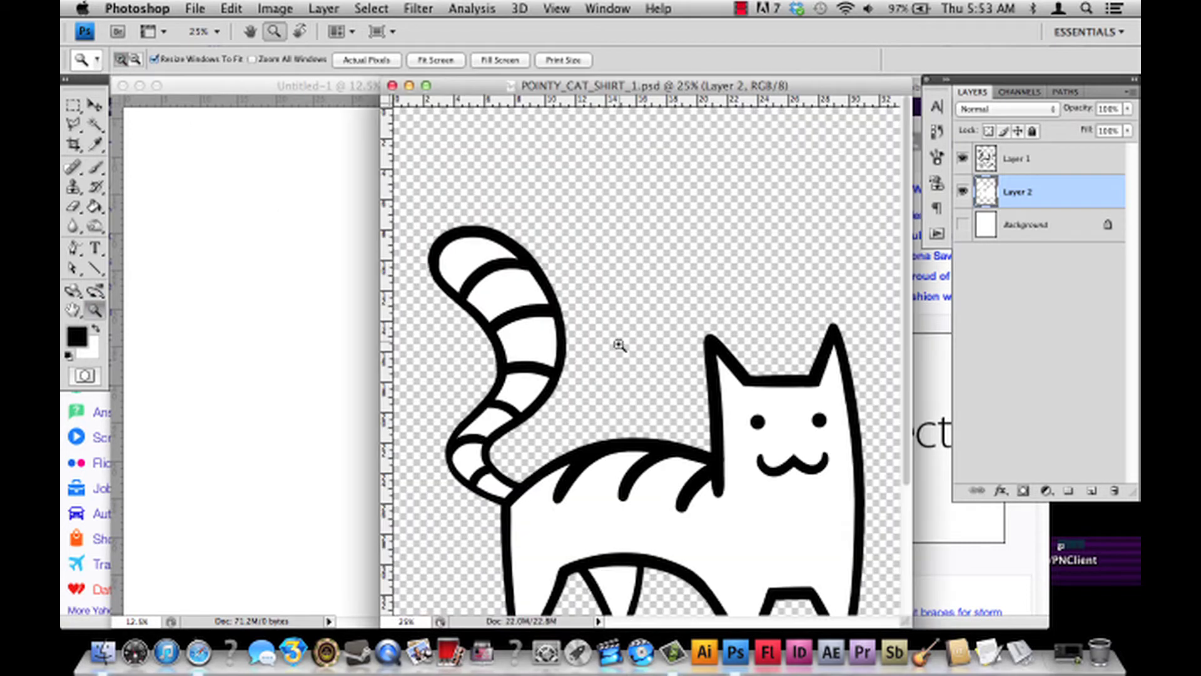
left_click(626, 344)
left_click(737, 337)
left_click(725, 348)
left_click(685, 412)
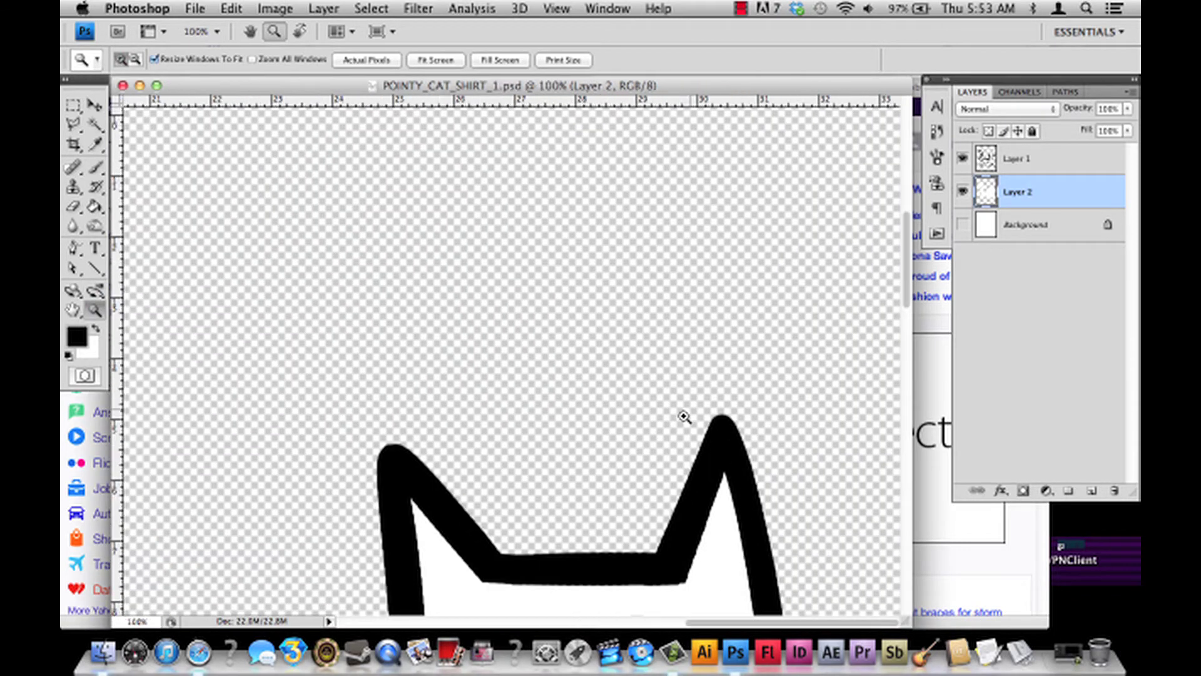
left_click(686, 423)
left_click(134, 63)
left_click(408, 381)
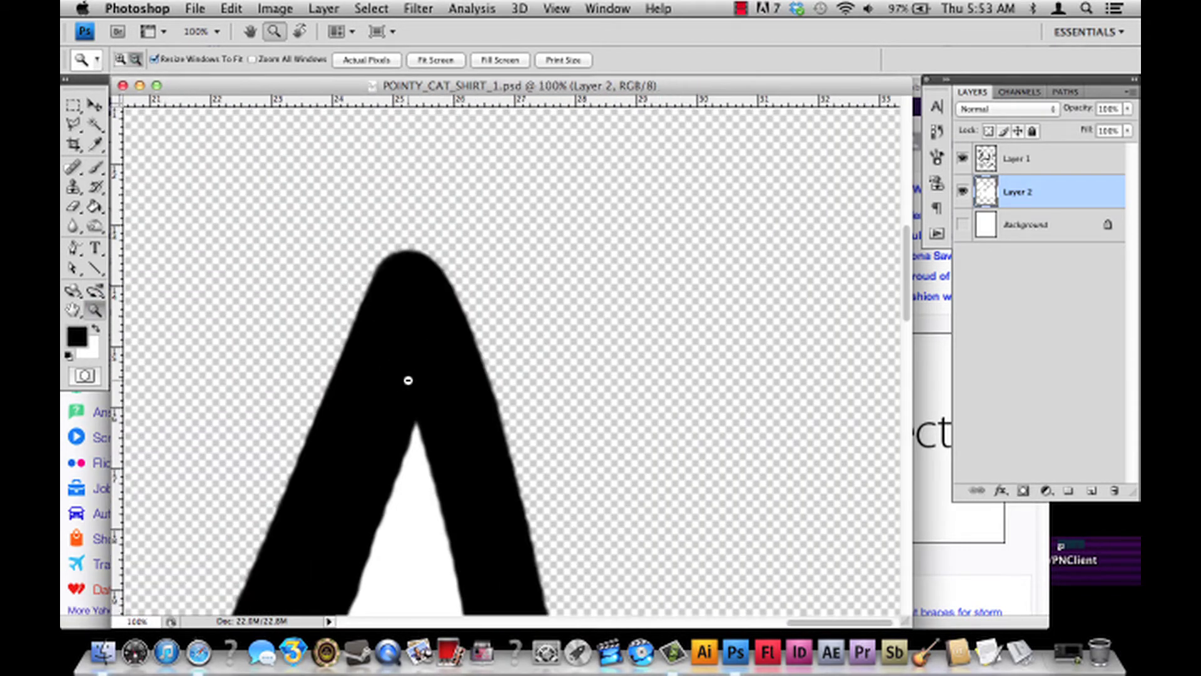
left_click(74, 310)
left_click_drag(375, 507, 397, 411)
left_click_drag(410, 523, 429, 357)
left_click_drag(401, 431, 460, 418)
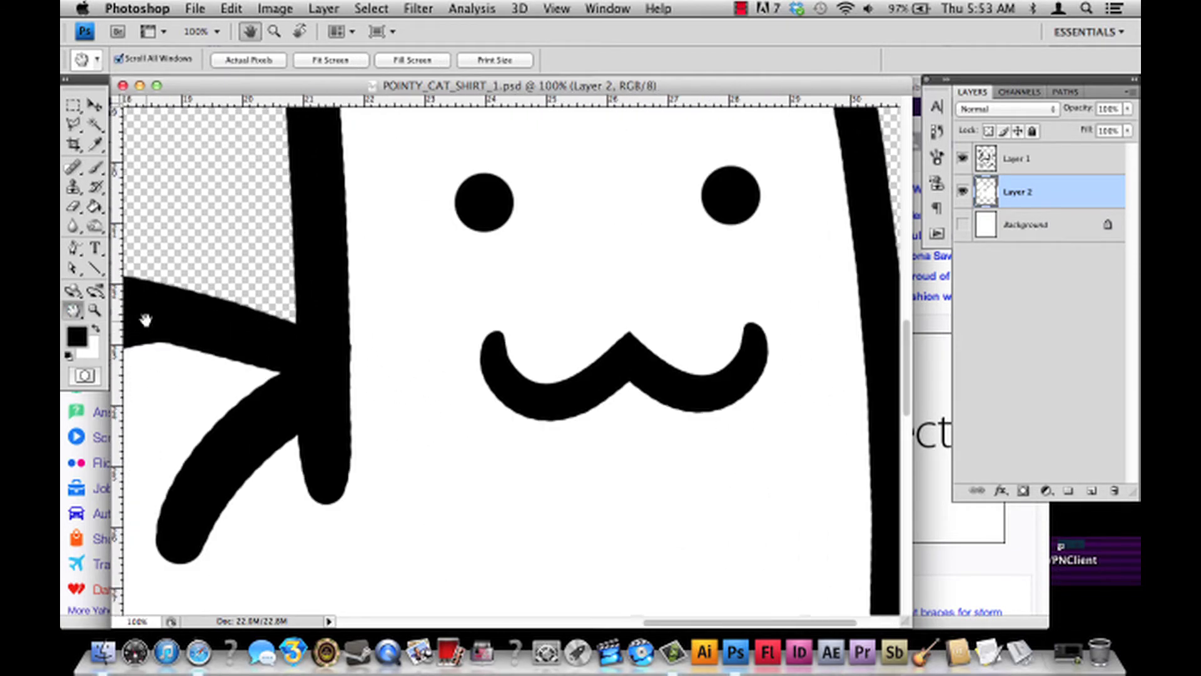
Return the cat drawing to 25% zoom, widen its window and look over the whole figure from tail to feet.
left_click(95, 310)
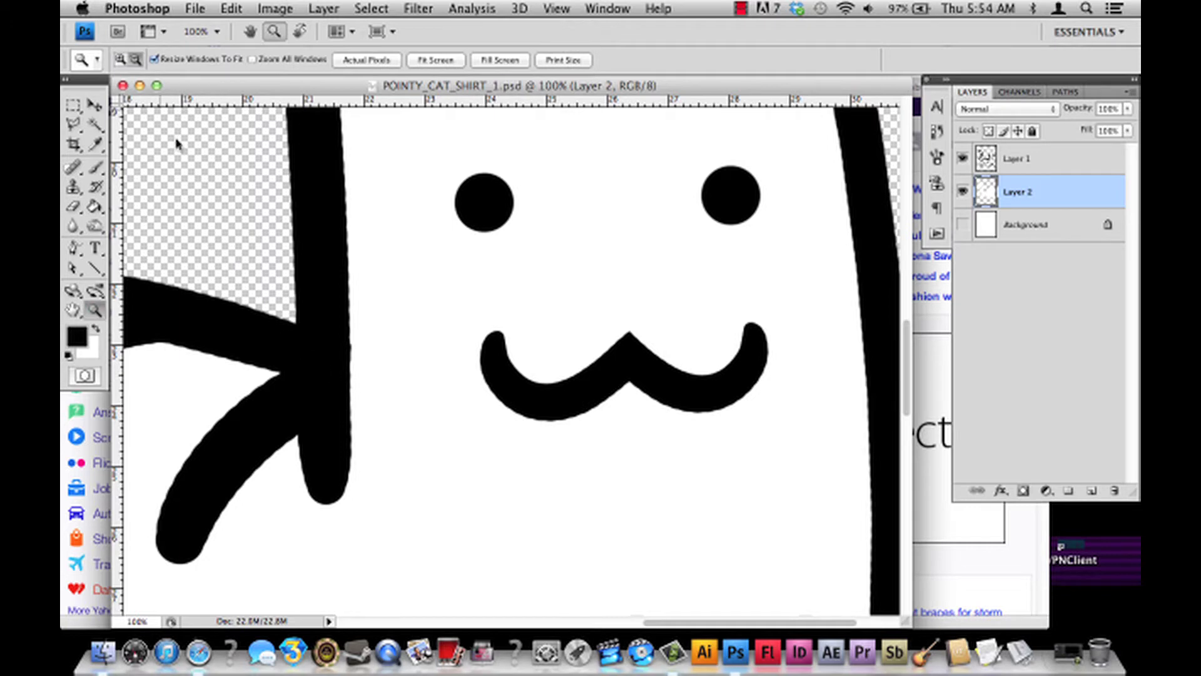
left_click(492, 285, "alt")
left_click(497, 273, "alt")
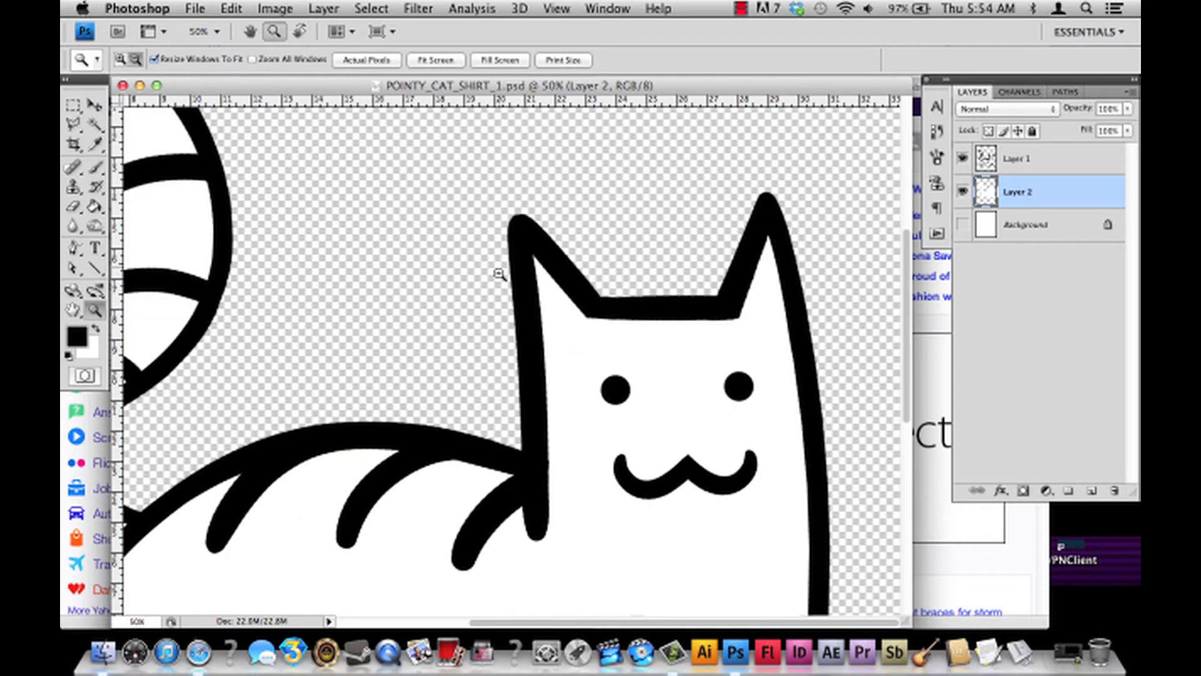
left_click(501, 274, "alt")
left_click(501, 275, "alt")
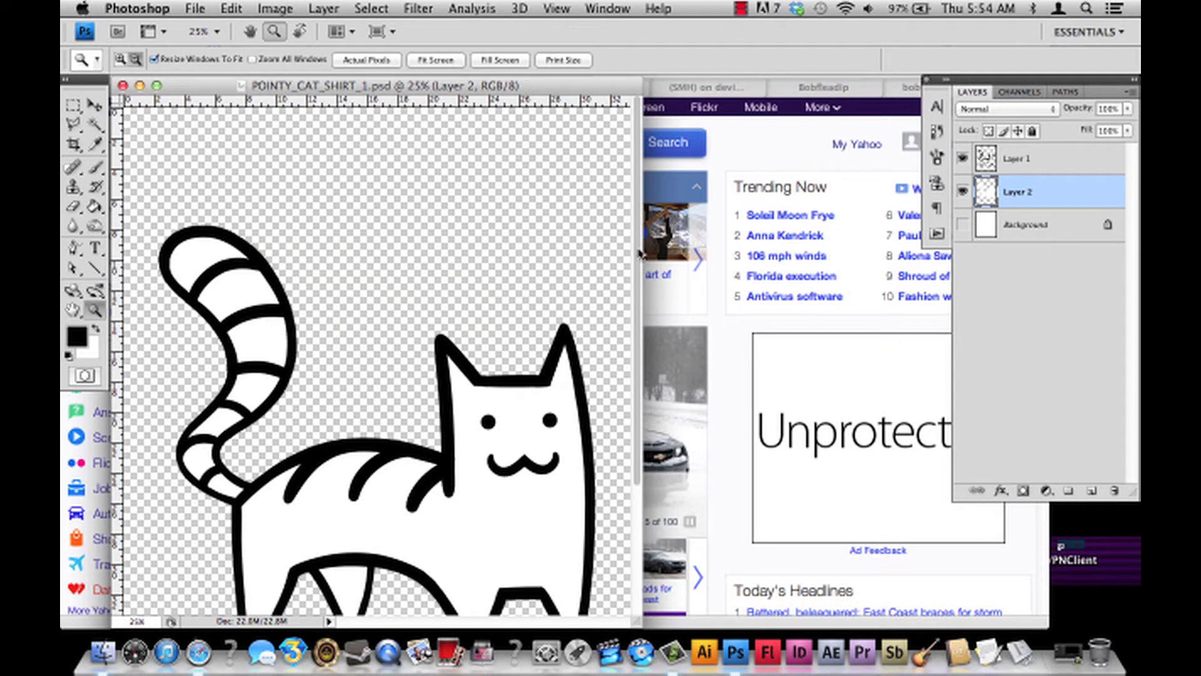
left_click_drag(642, 246, 817, 264)
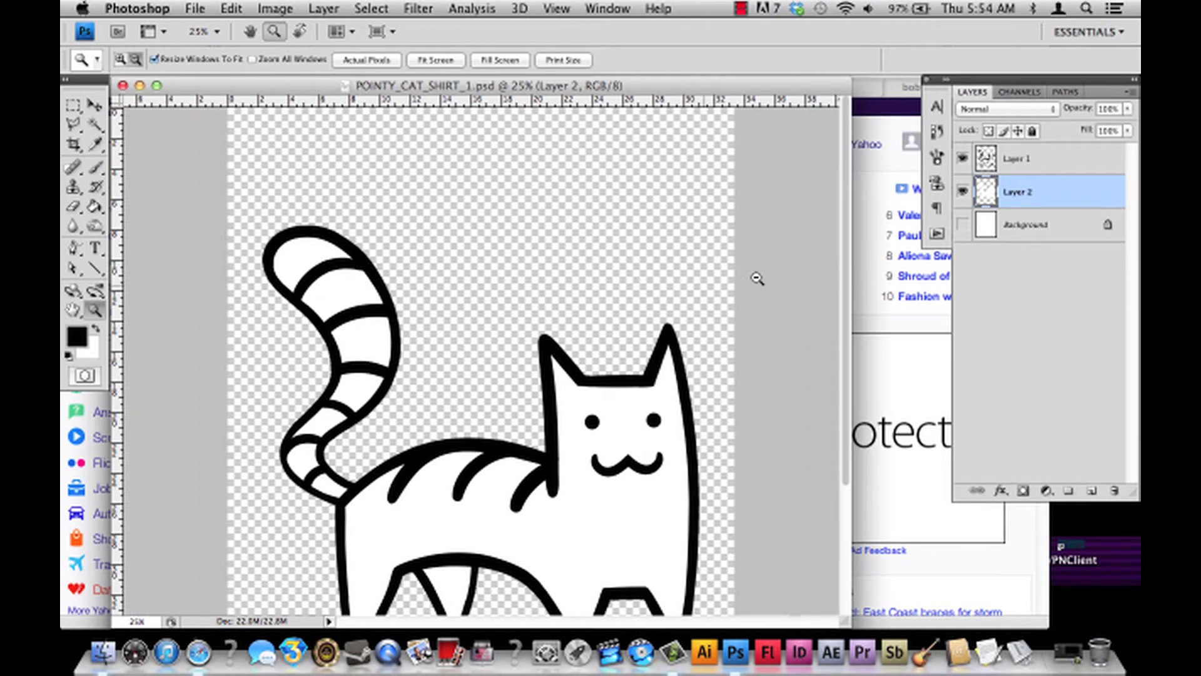
left_click_drag(844, 158, 843, 285)
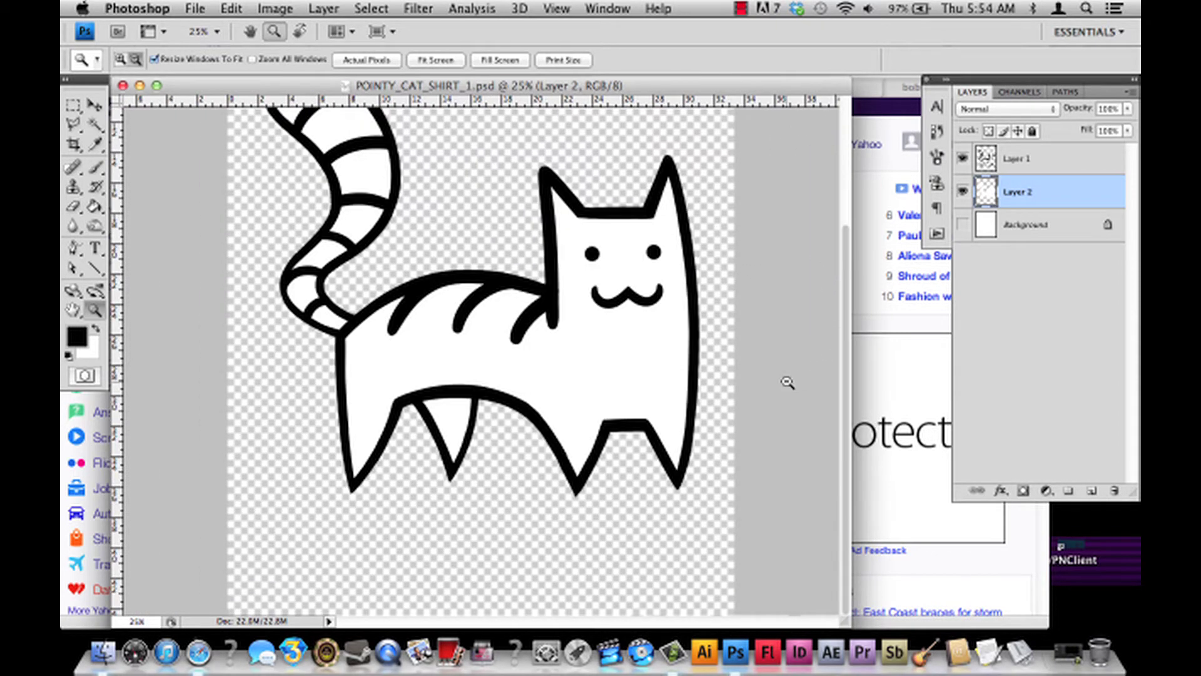
left_click_drag(848, 259, 844, 199)
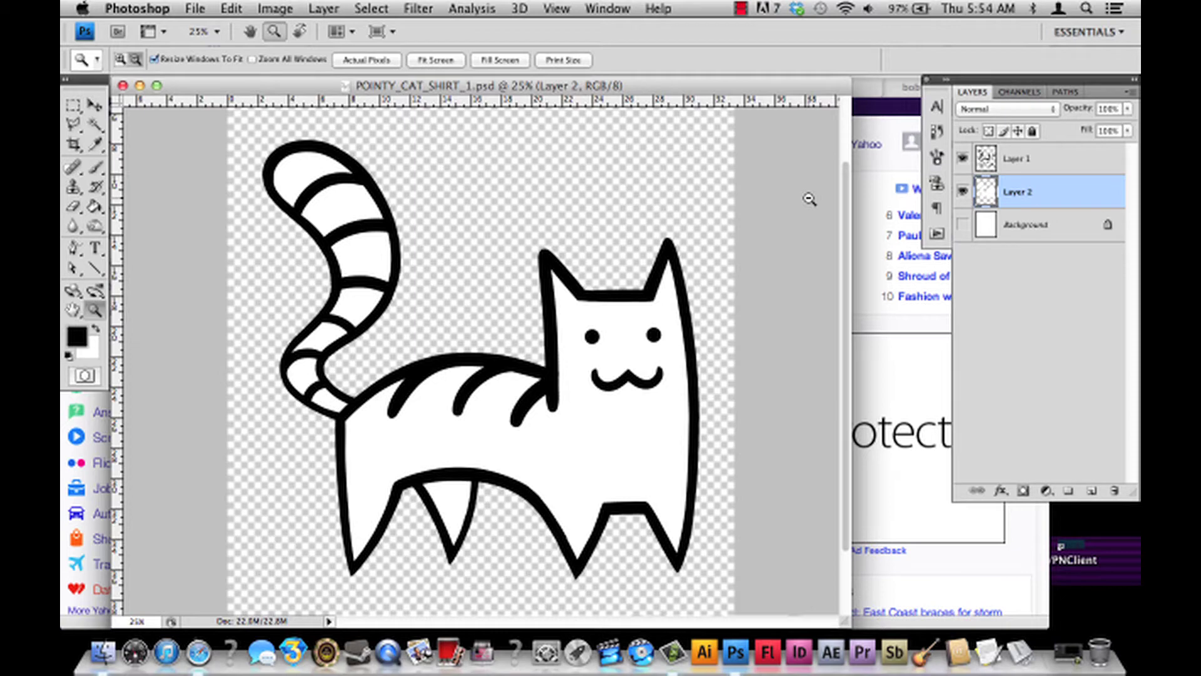
Switch to Safari and search YouTube for "penny arcade gabe drawing" from the channel page.
key("h")
left_click(62, 481)
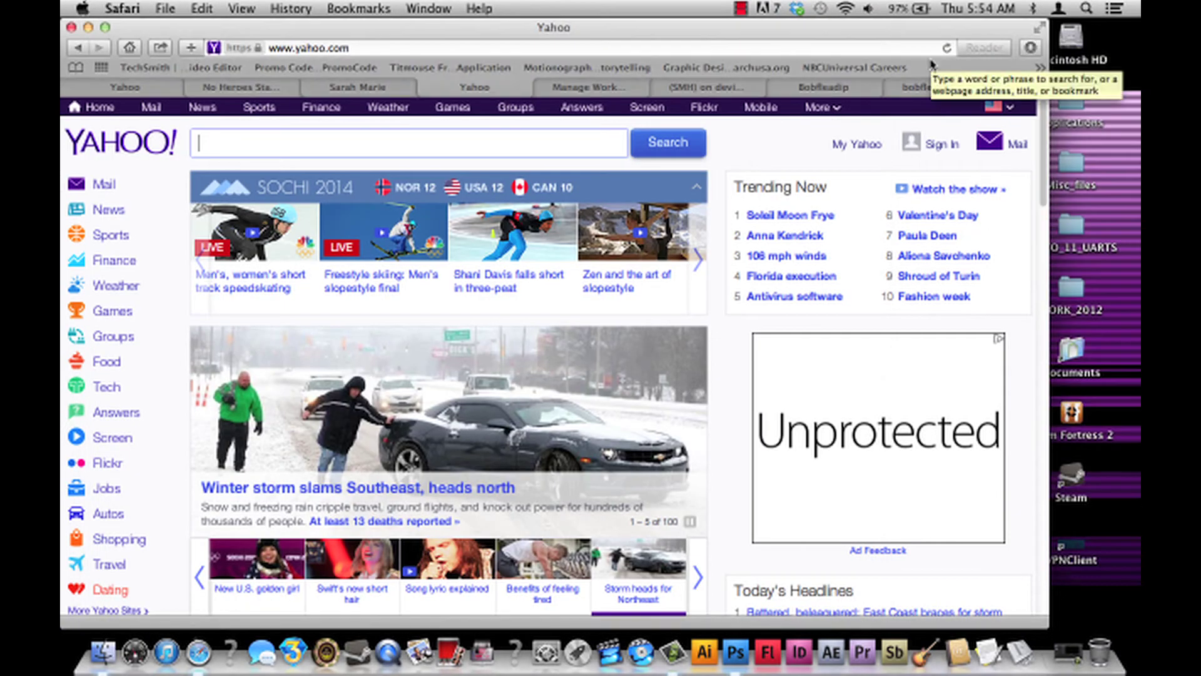
left_click(925, 86)
left_click(527, 114)
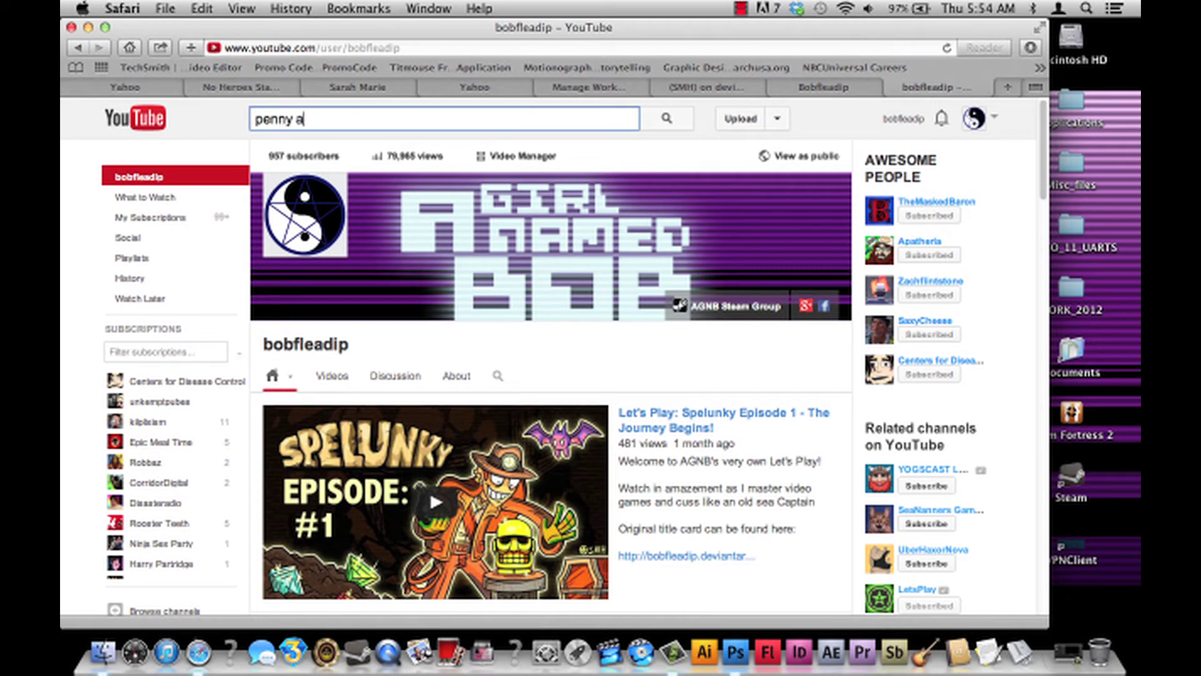
type("penny arcade gabe drawing")
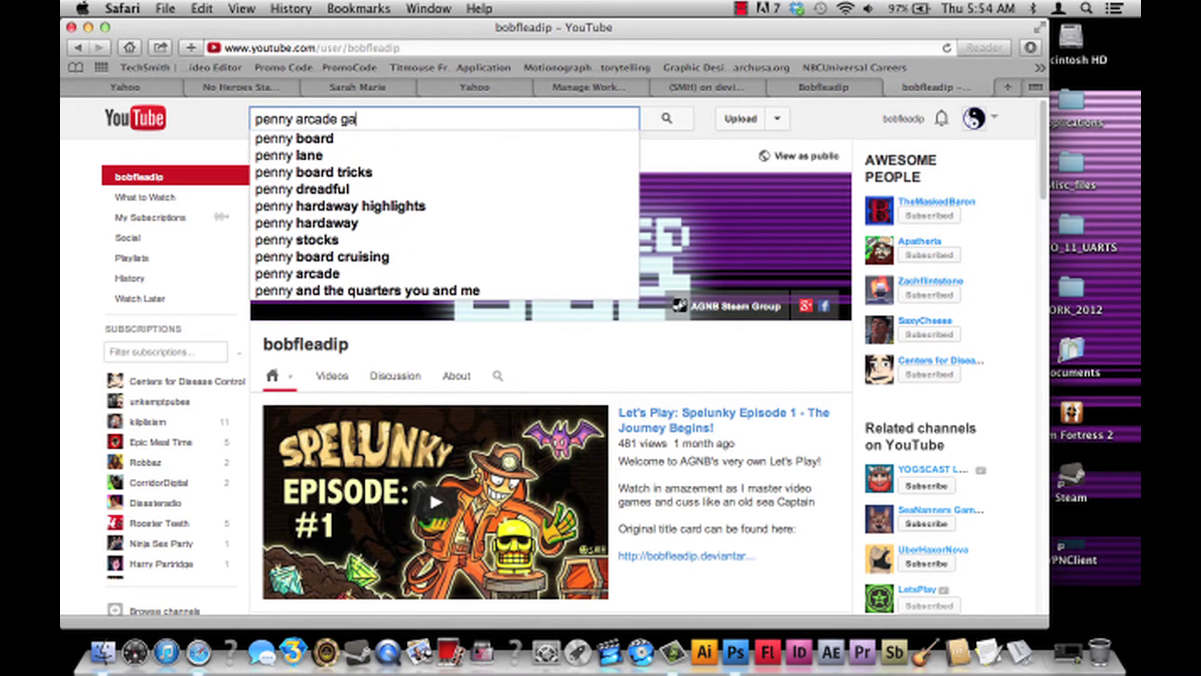
key("Return")
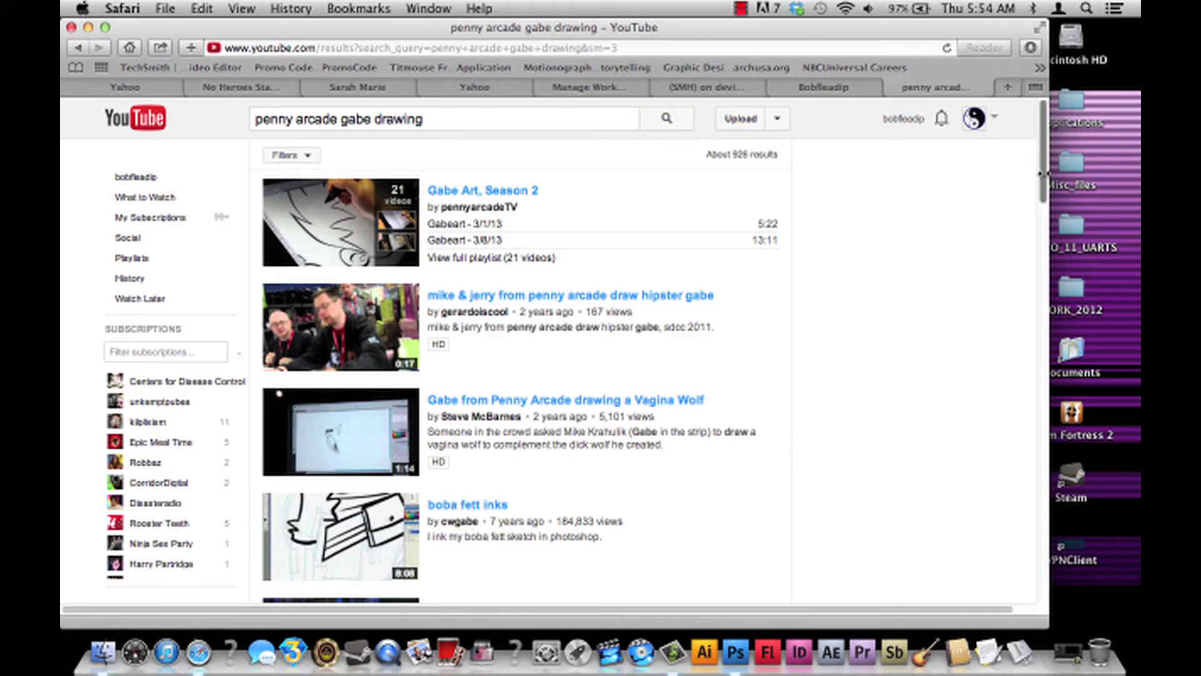
Look over the video search results, including boba fett inks, glancing briefly at the cat drawing in Photoshop.
scroll(454, 437, "down", 3)
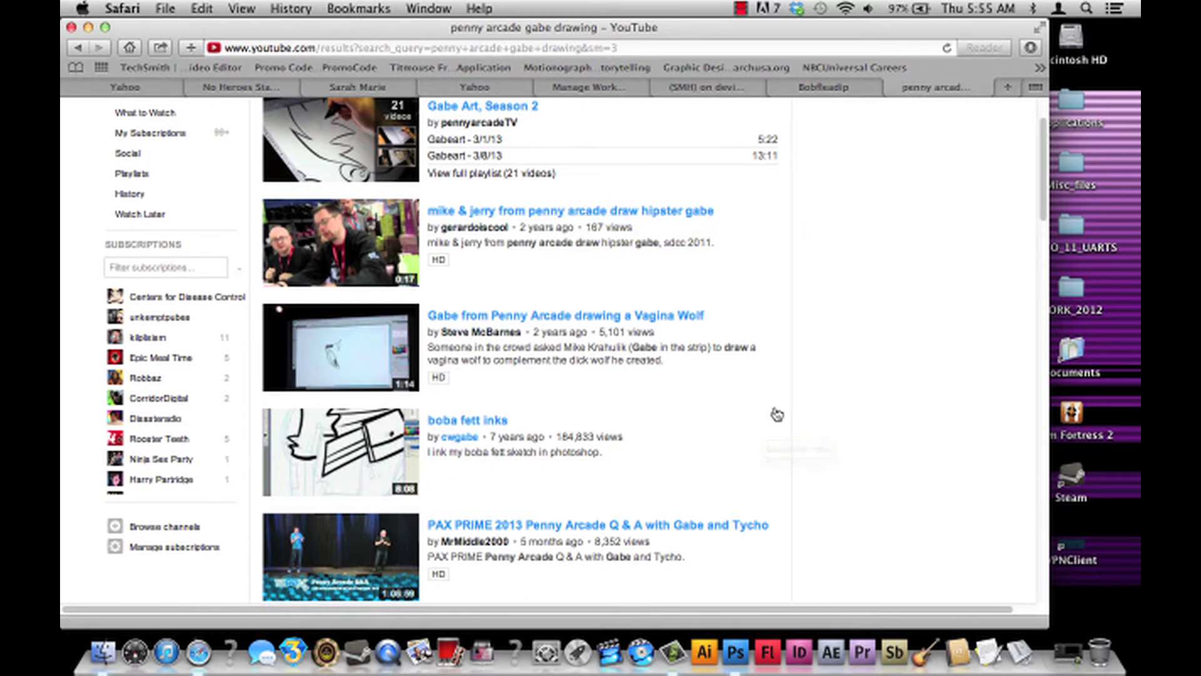
left_click(742, 665)
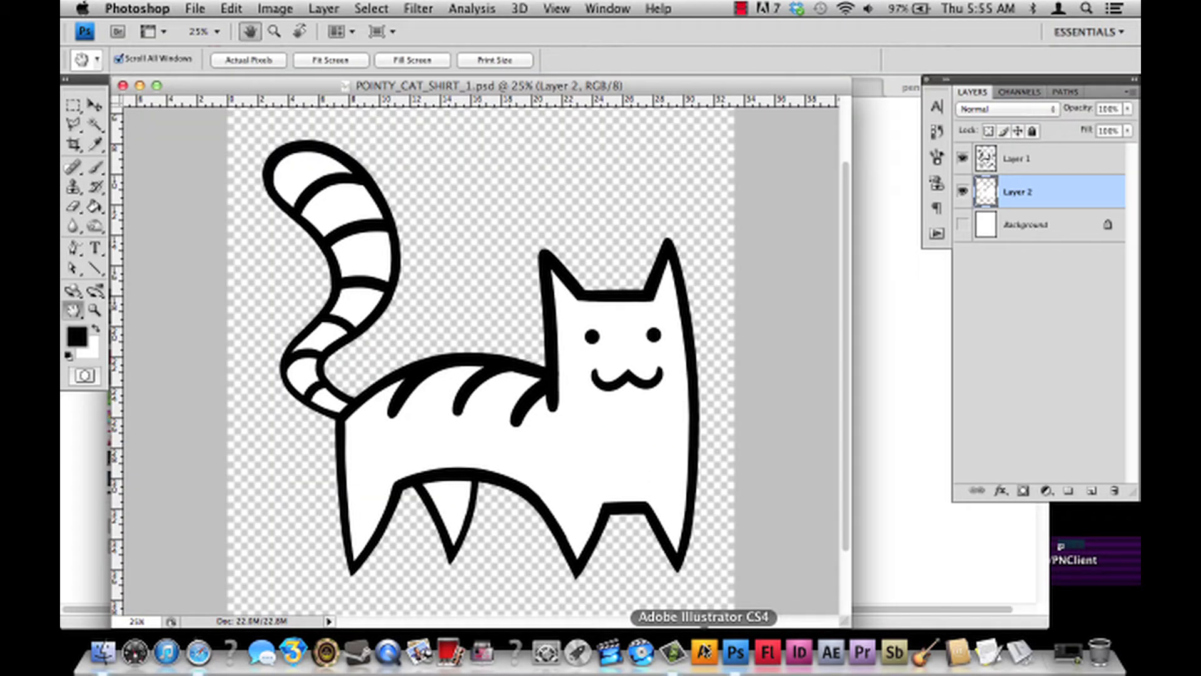
left_click(907, 407)
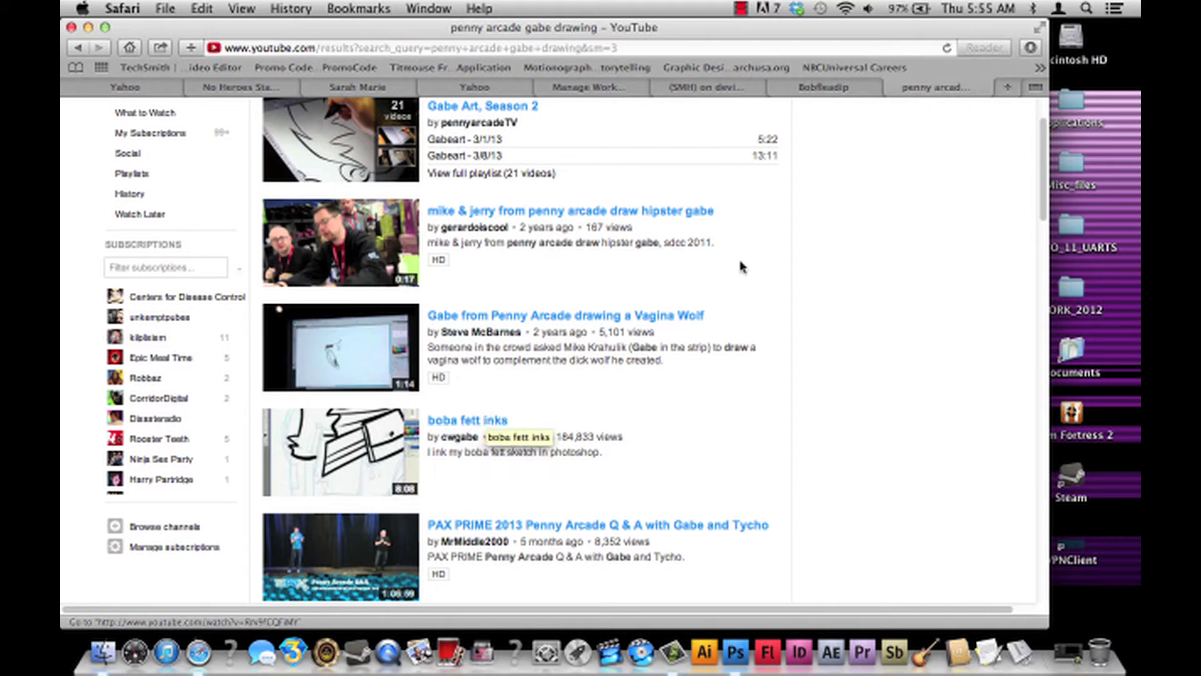
scroll(1049, 180, "up", 3)
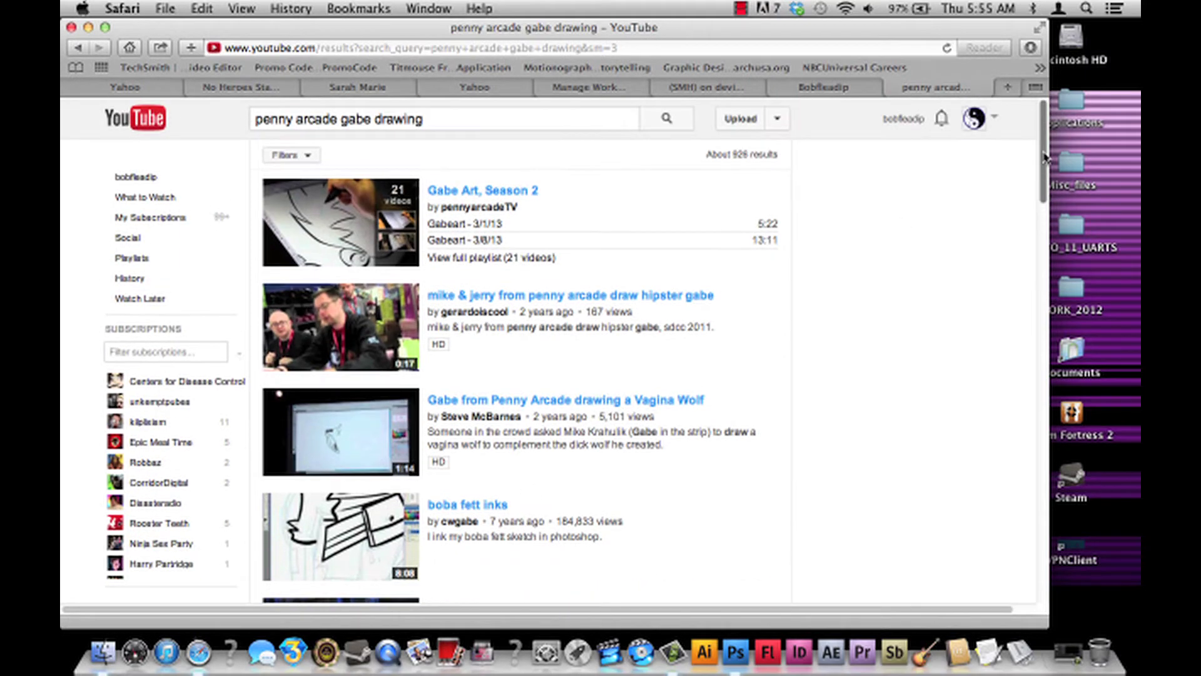
scroll(1014, 182, "down", 3)
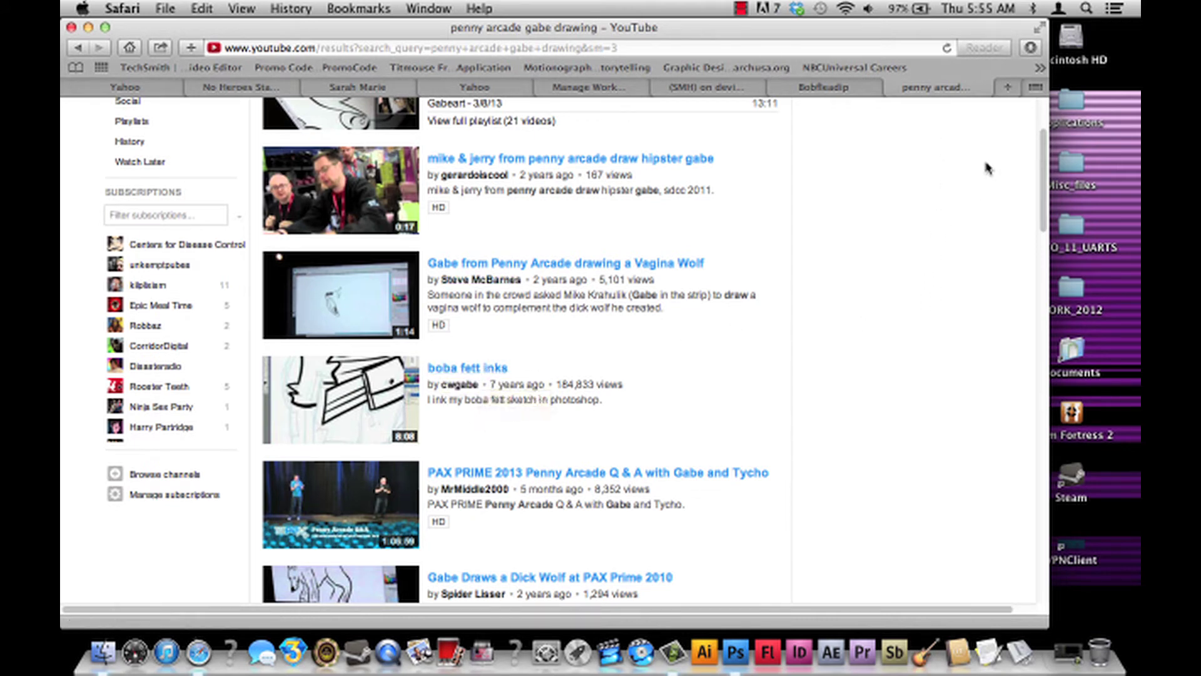
scroll(979, 167, "up", 3)
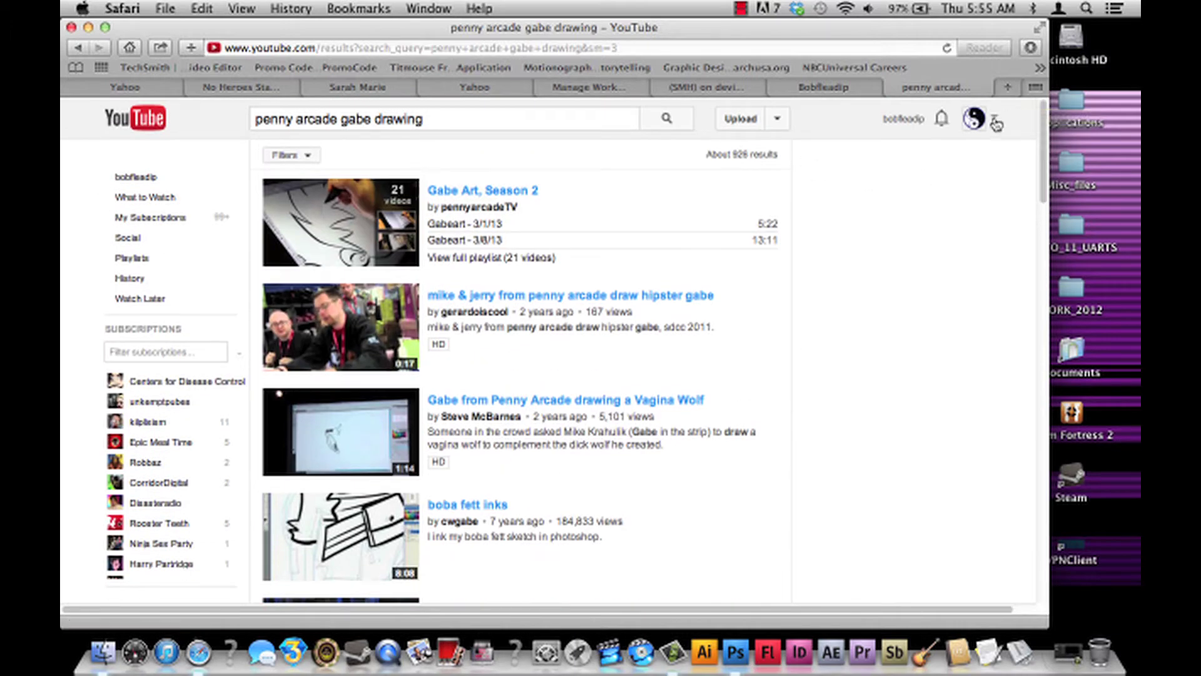
Return to the account's own YouTube channel page and bring up the Yahoo home page.
left_click(996, 124)
left_click(713, 172)
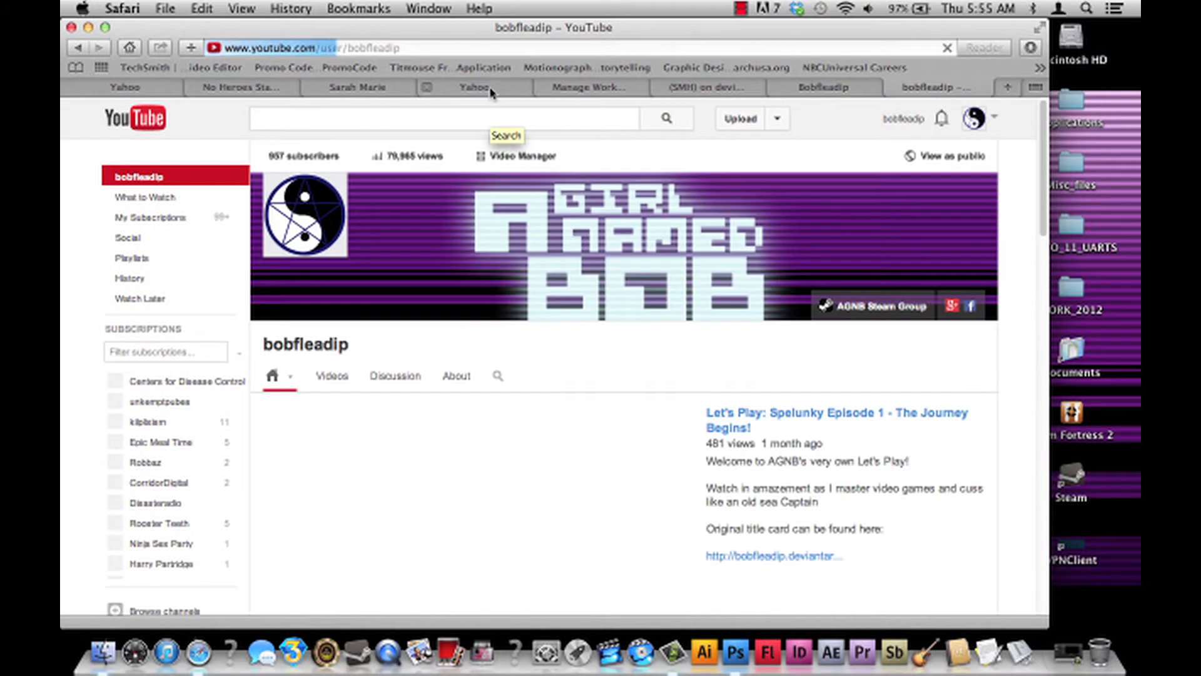
left_click(489, 91)
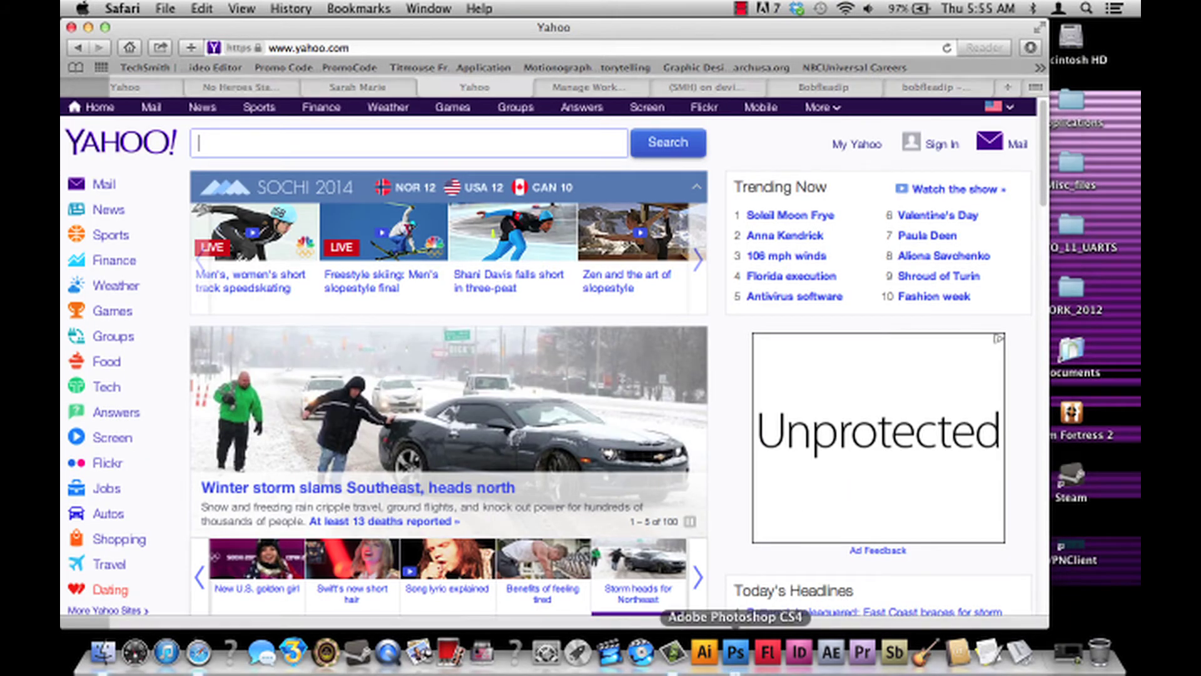
Switch to Photoshop, reposition the cat drawing's window and close POINTY_CAT_SHIRT_1.psd.
left_click(735, 652)
left_click_drag(313, 87, 418, 98)
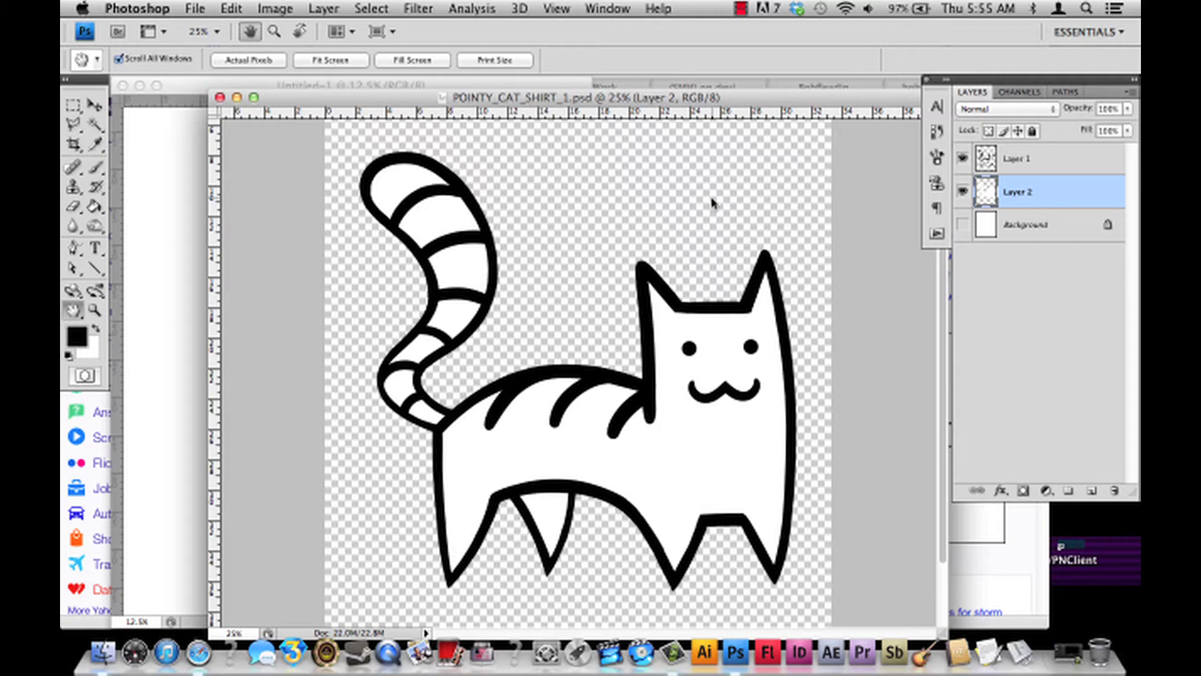
left_click_drag(280, 105, 280, 98)
left_click_drag(568, 396, 577, 436)
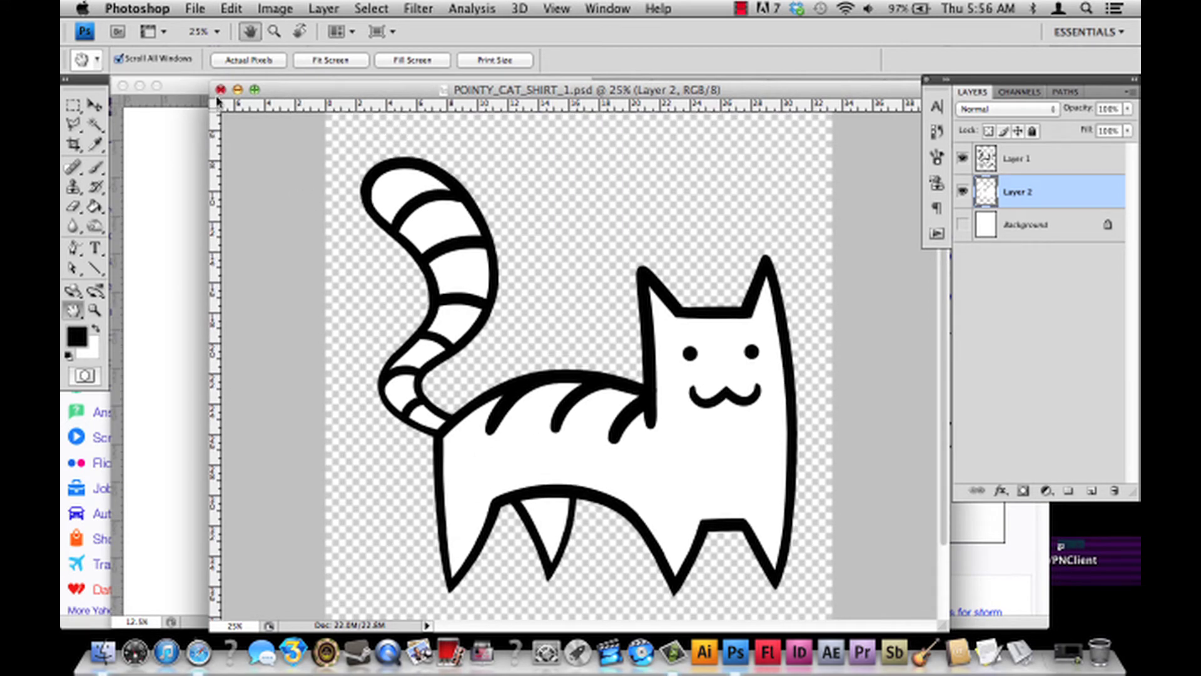
left_click(220, 90)
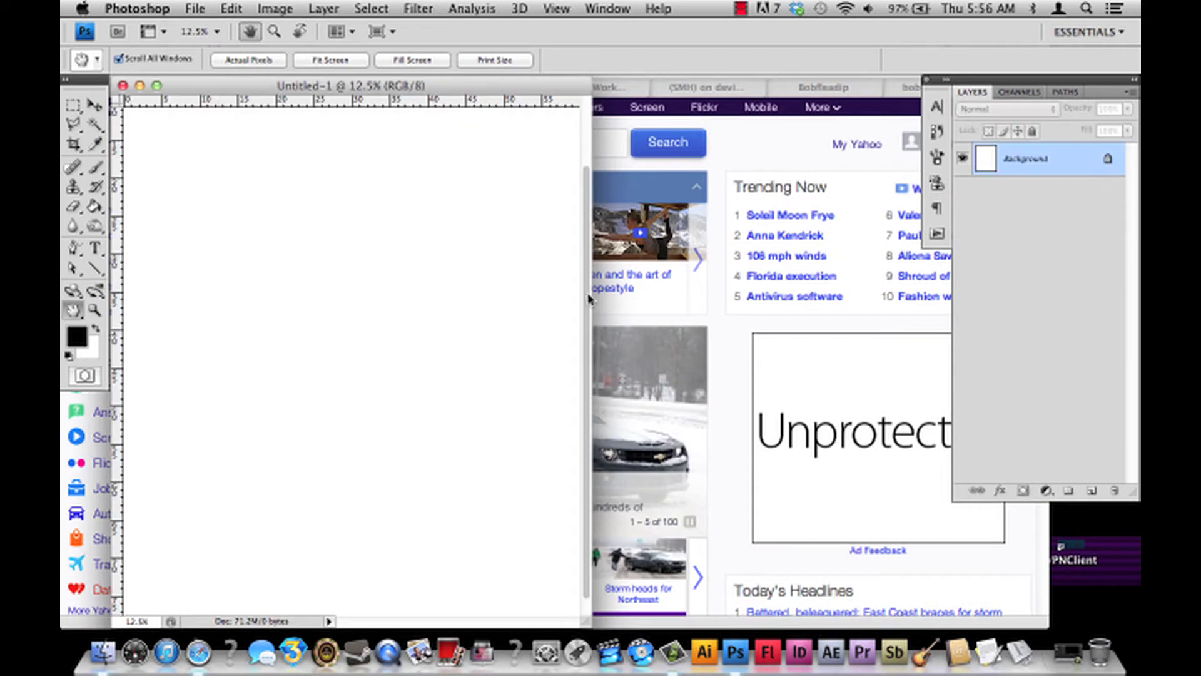
Widen the Untitled-1 window, add a new layer and scribble a zigzag on it with the hard 19 px brush.
left_click_drag(592, 294, 879, 326)
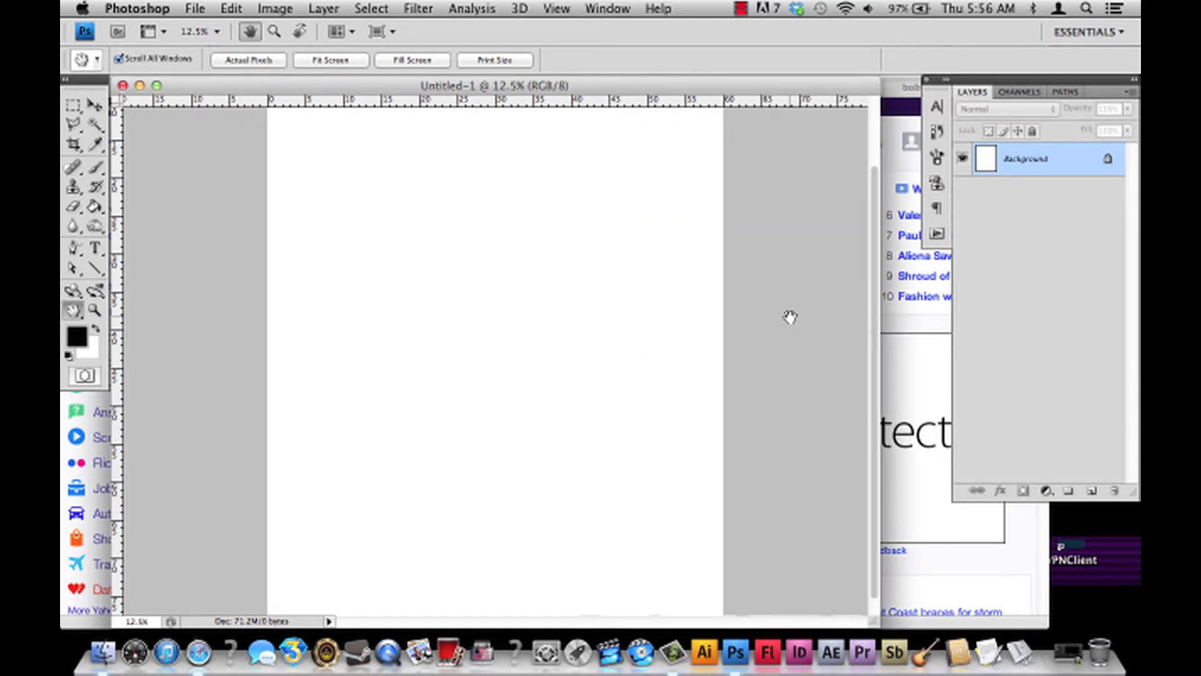
left_click(95, 165)
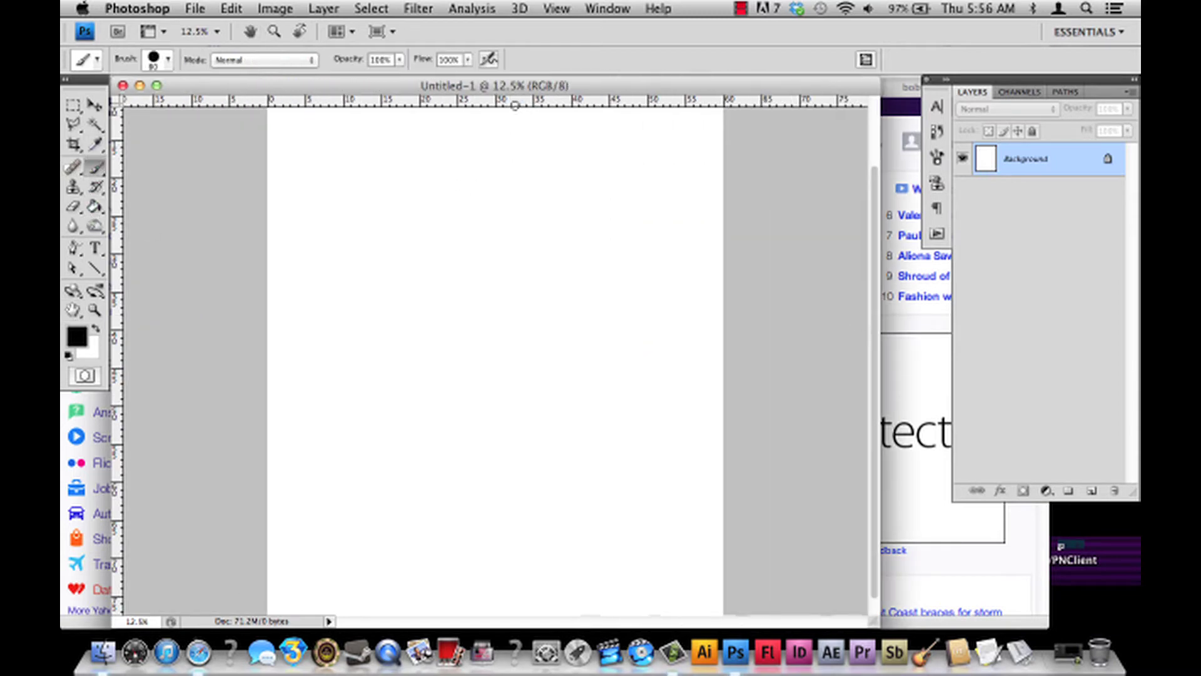
left_click(1092, 490)
left_click(167, 59)
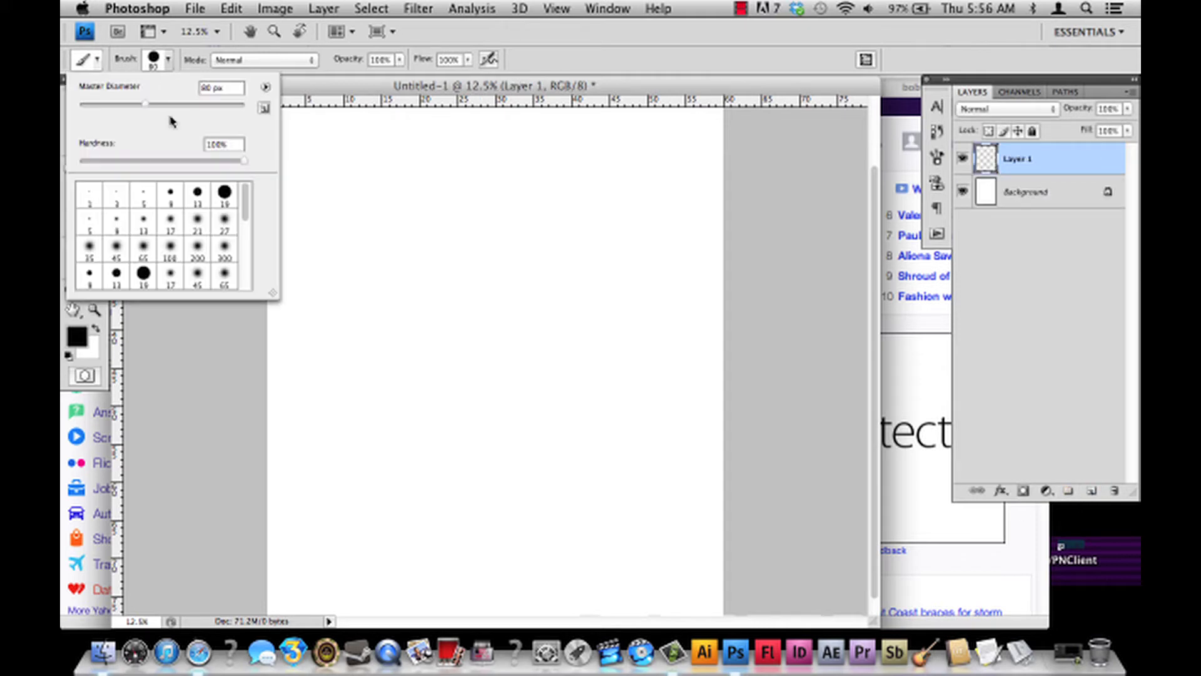
left_click(221, 195)
mouse_move(480, 216)
left_mouse_down()
mouse_move(448, 328)
mouse_move(531, 237)
mouse_move(533, 444)
left_mouse_up()
Close the scribbled Untitled-1 document without saving it.
left_click(95, 309)
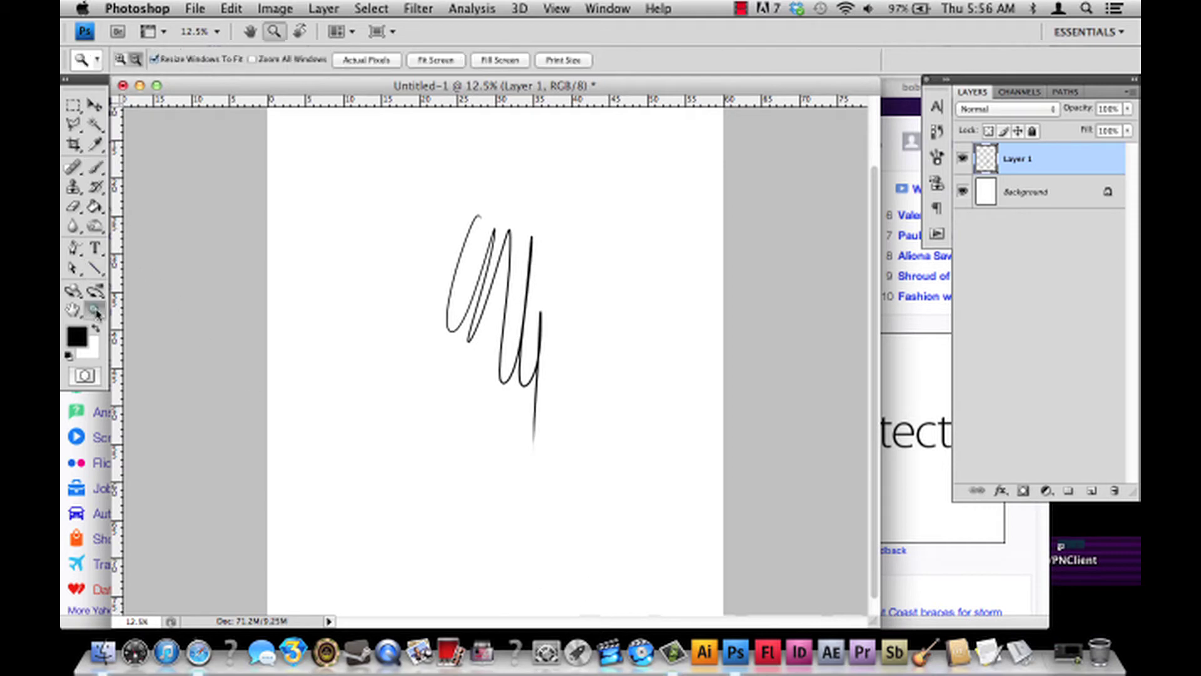
left_click(122, 85)
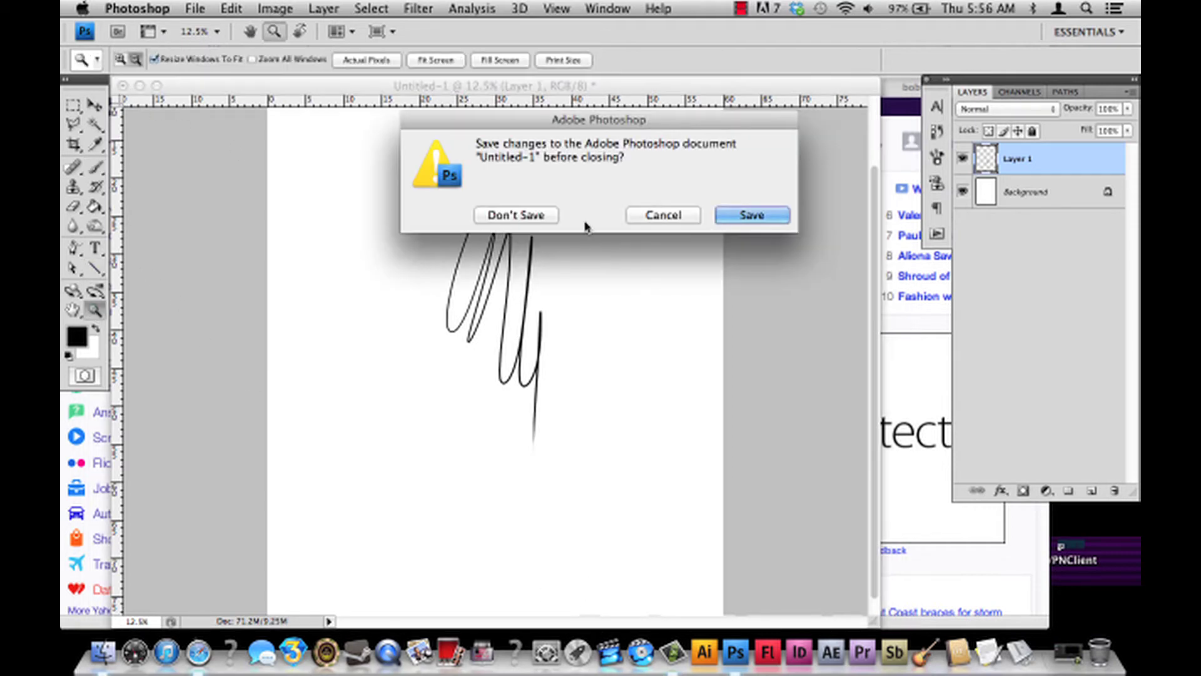
left_click(463, 212)
Create a new document 30 inches wide and 28 inches high at 72 pixels/inch with a white background.
left_click(210, 7)
left_click(203, 32)
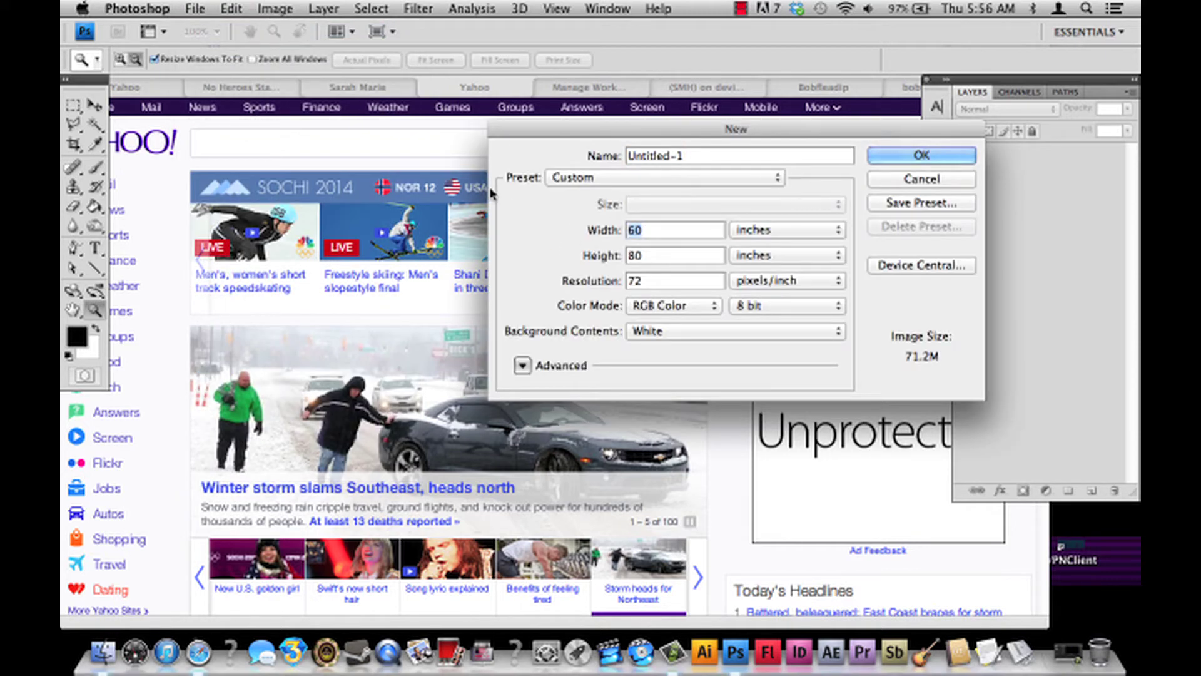
type("30")
key("Tab")
type("28")
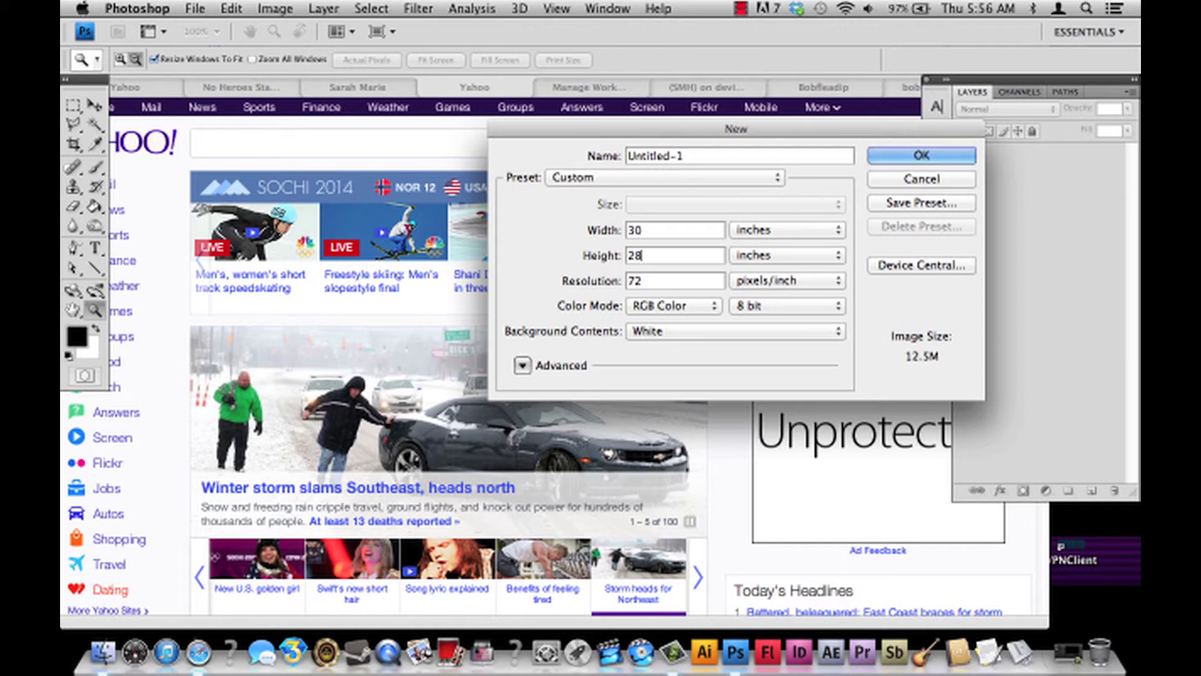
key("Return")
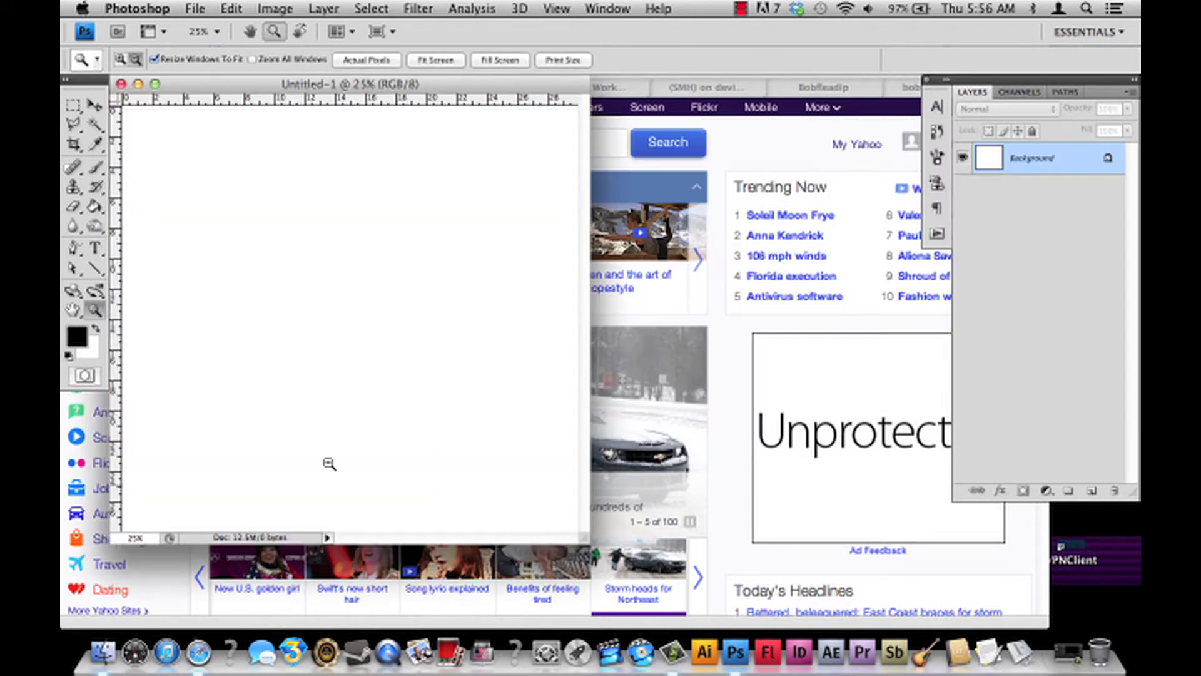
left_click(89, 349)
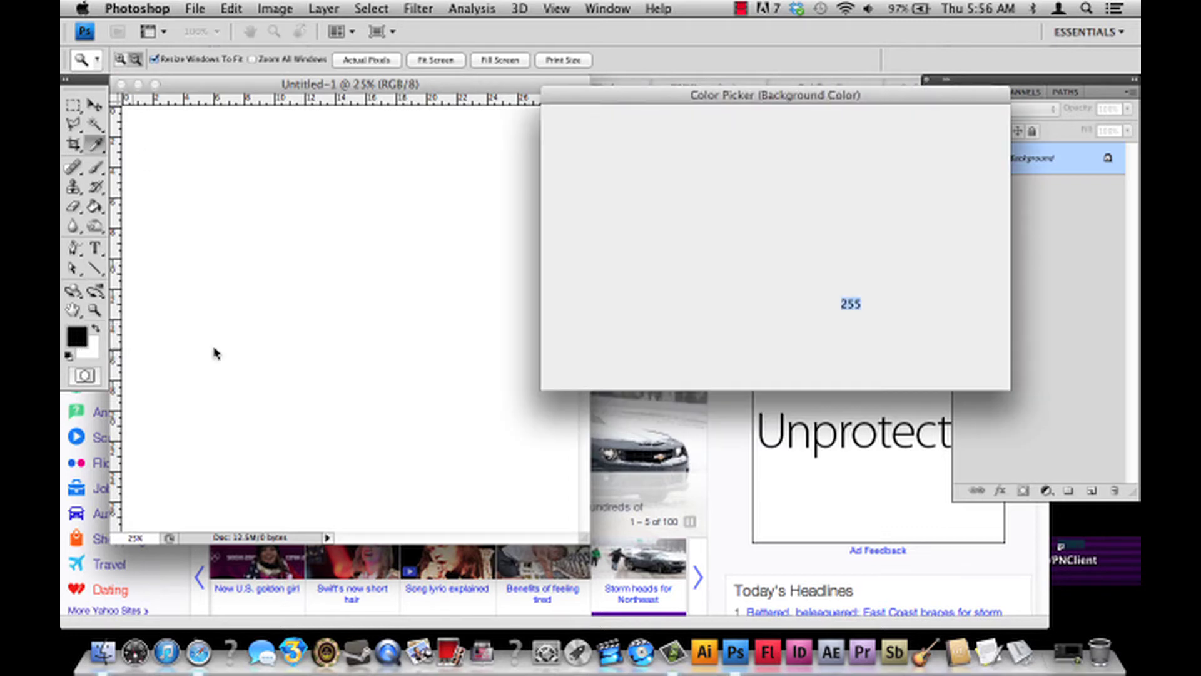
left_click(945, 121)
key("z")
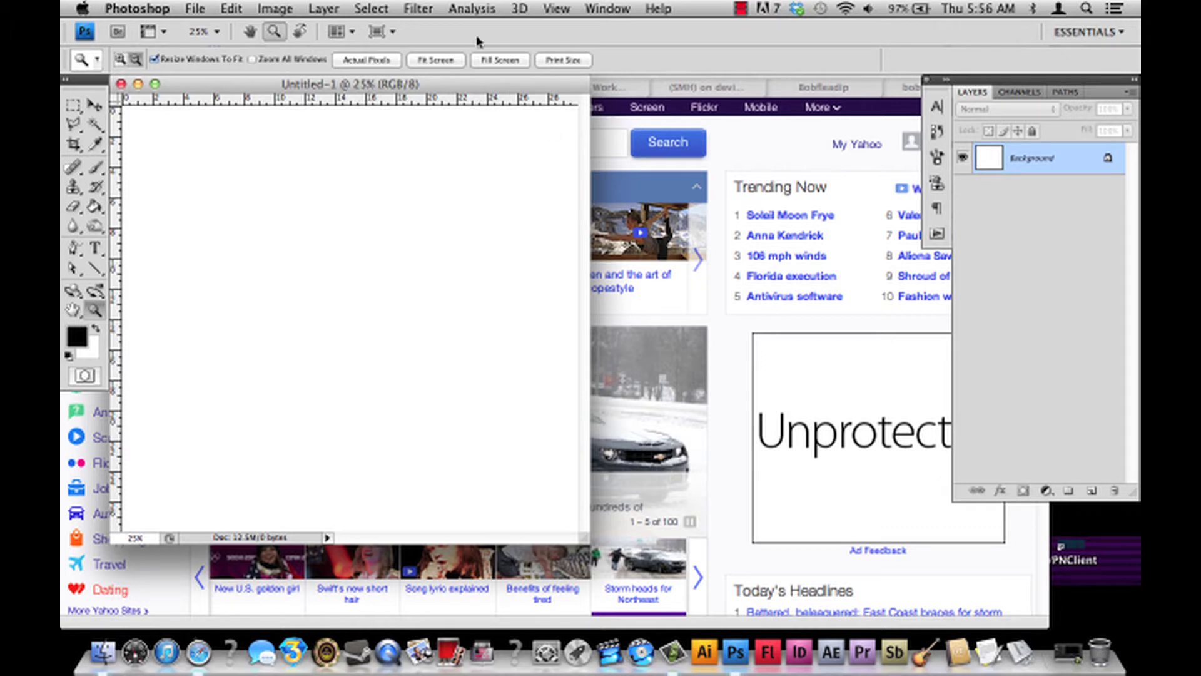
Draw a looping black brush scribble near the middle of the canvas at 33.3% zoom and view it at 25%.
left_click(119, 60)
left_click(346, 280)
left_click(94, 166)
mouse_move(347, 316)
left_mouse_down()
mouse_move(366, 256)
mouse_move(416, 285)
mouse_move(449, 438)
left_mouse_up()
left_click(94, 310)
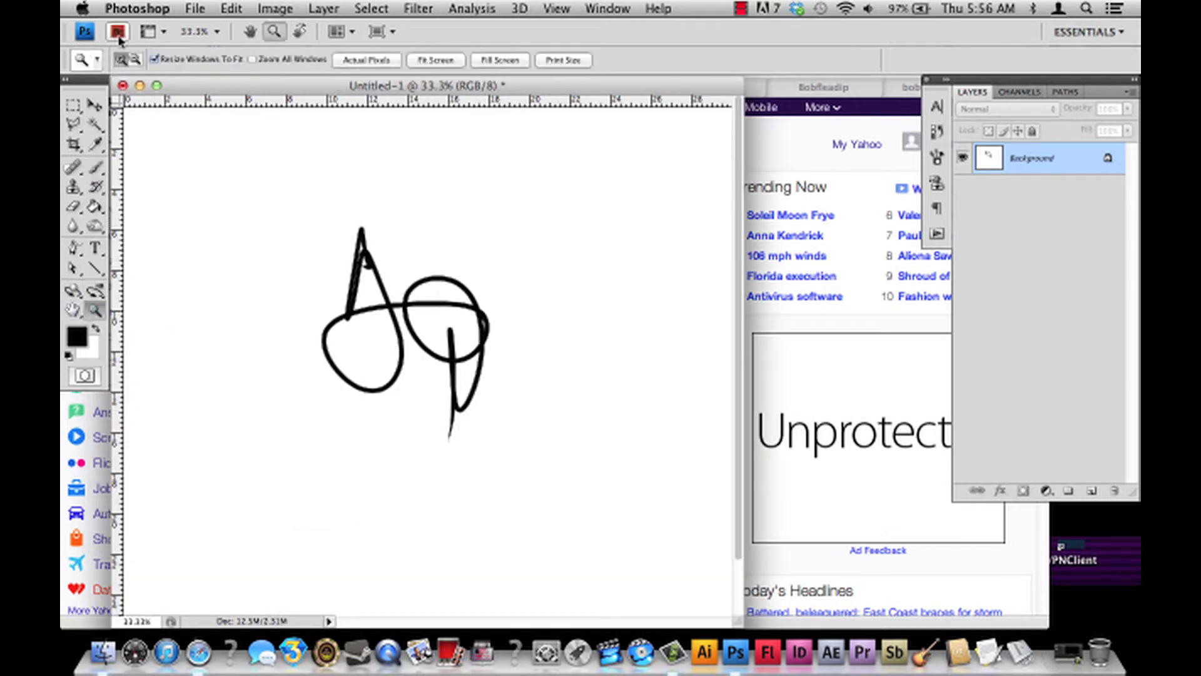
left_click(135, 60)
left_click(291, 264)
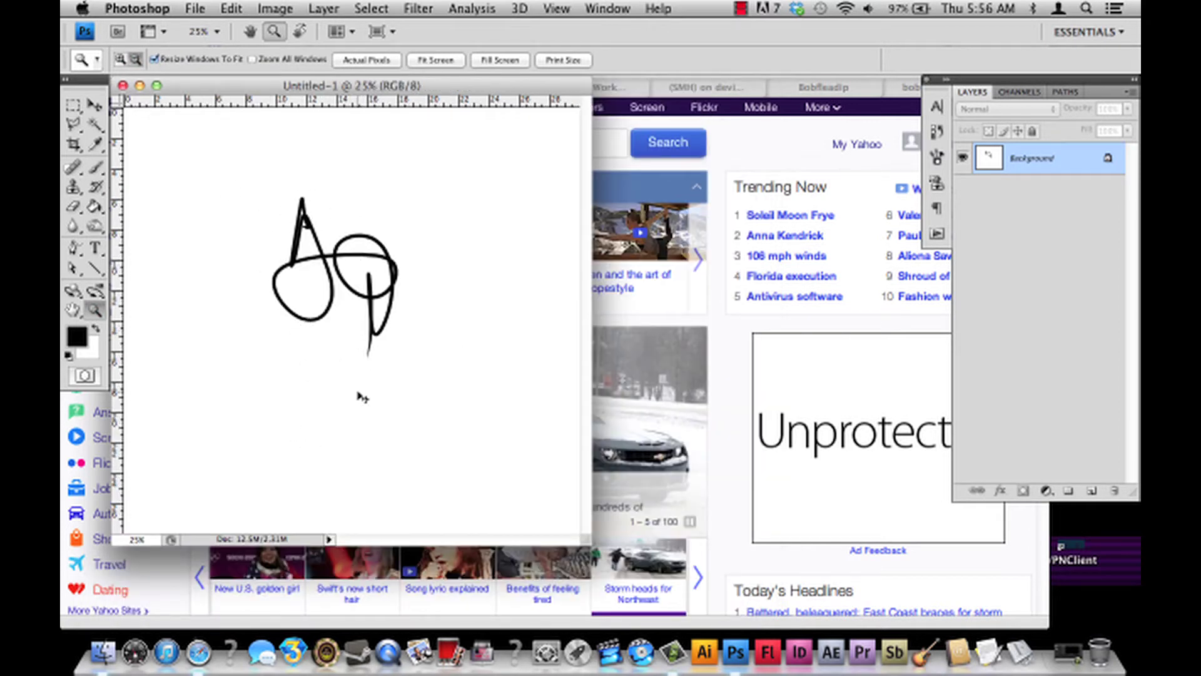
Revert the document to its blank white canvas.
key("F12")
left_click(274, 8)
left_click(201, 8)
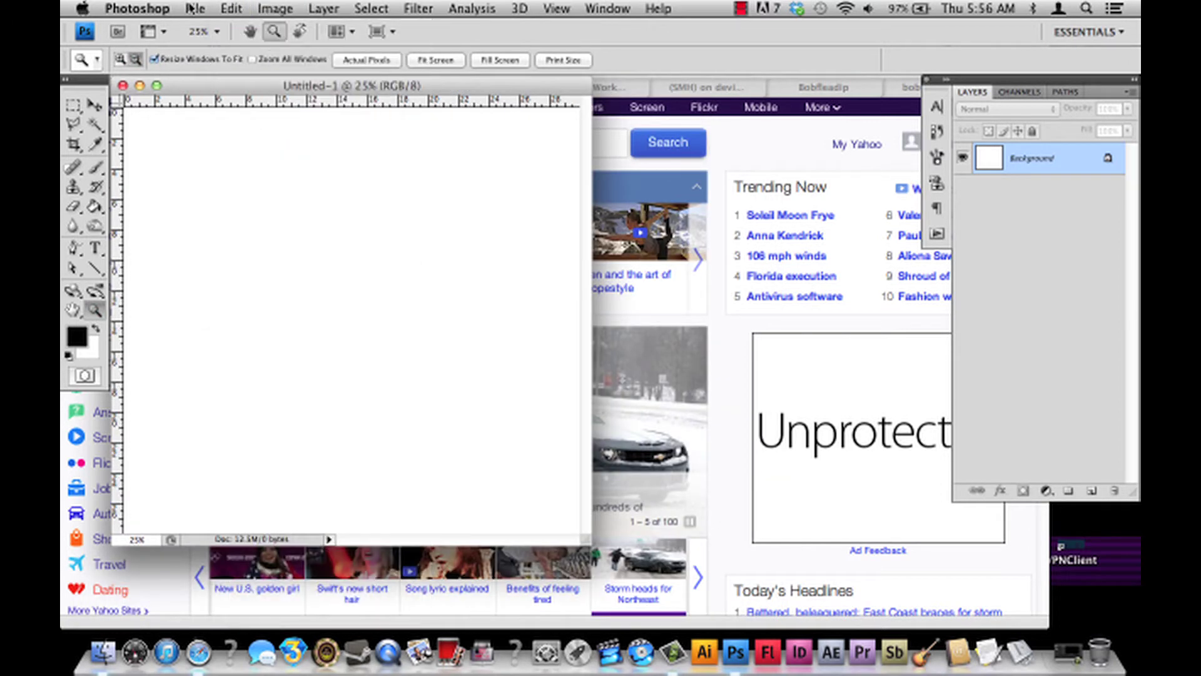
Set the canvas size to 36 inches wide and 30 inches high.
left_click(232, 9)
mouse_move(275, 8)
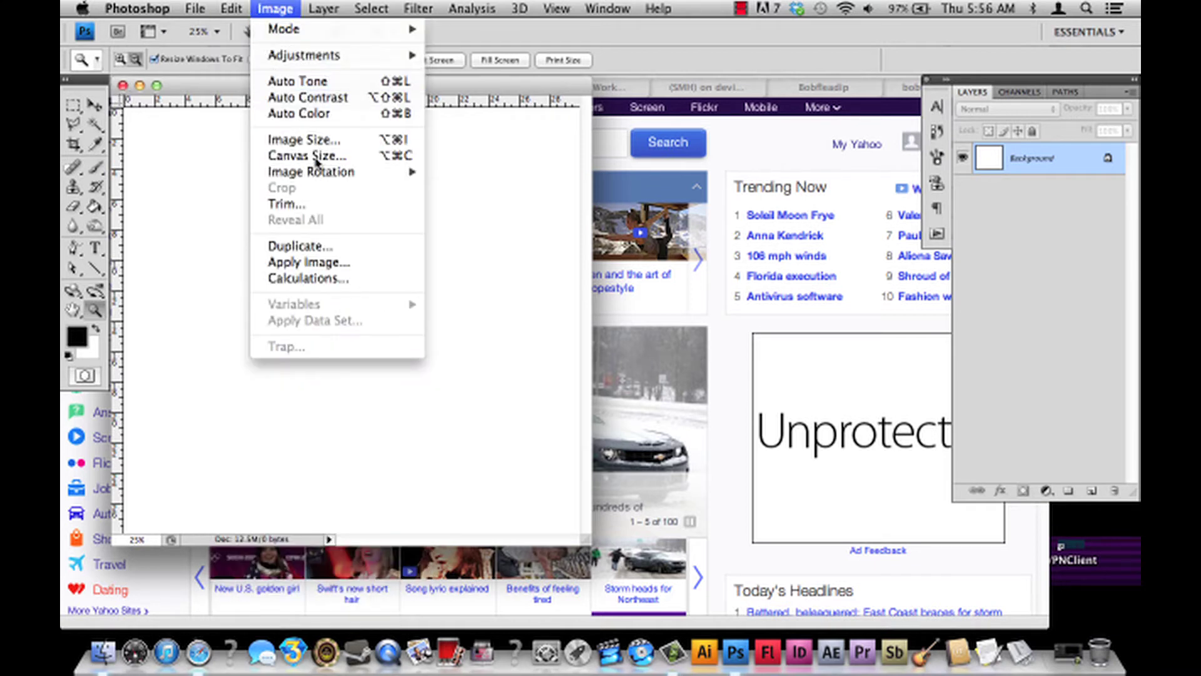
left_click(307, 155)
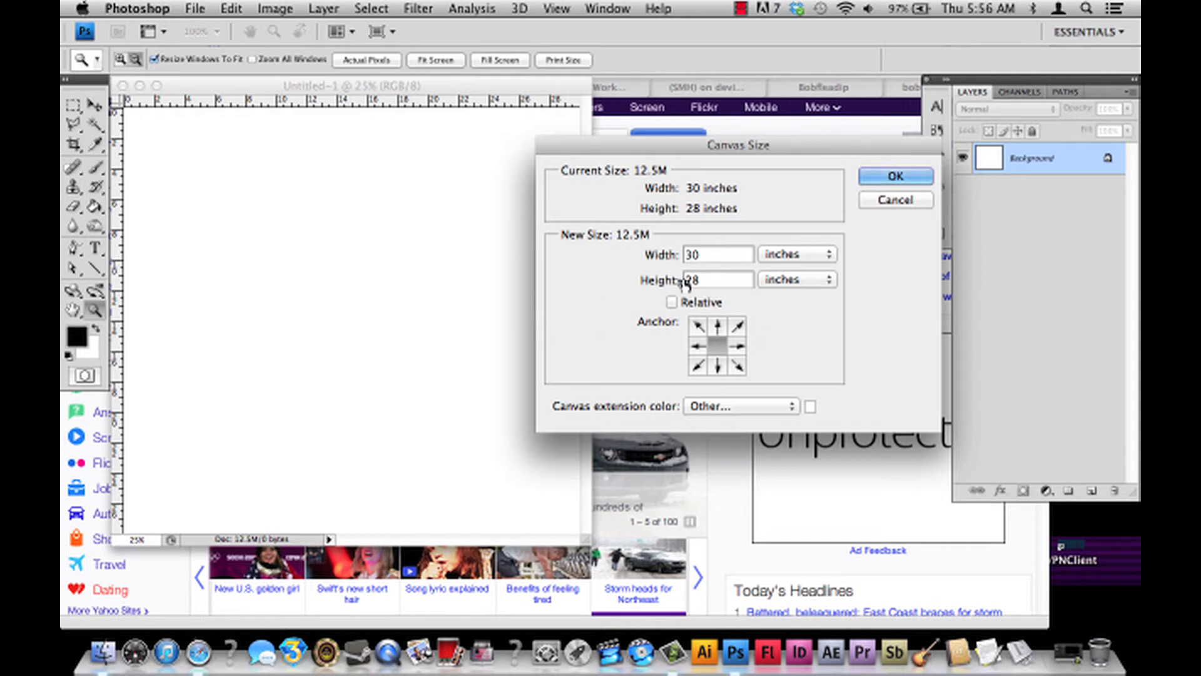
double_click(700, 278)
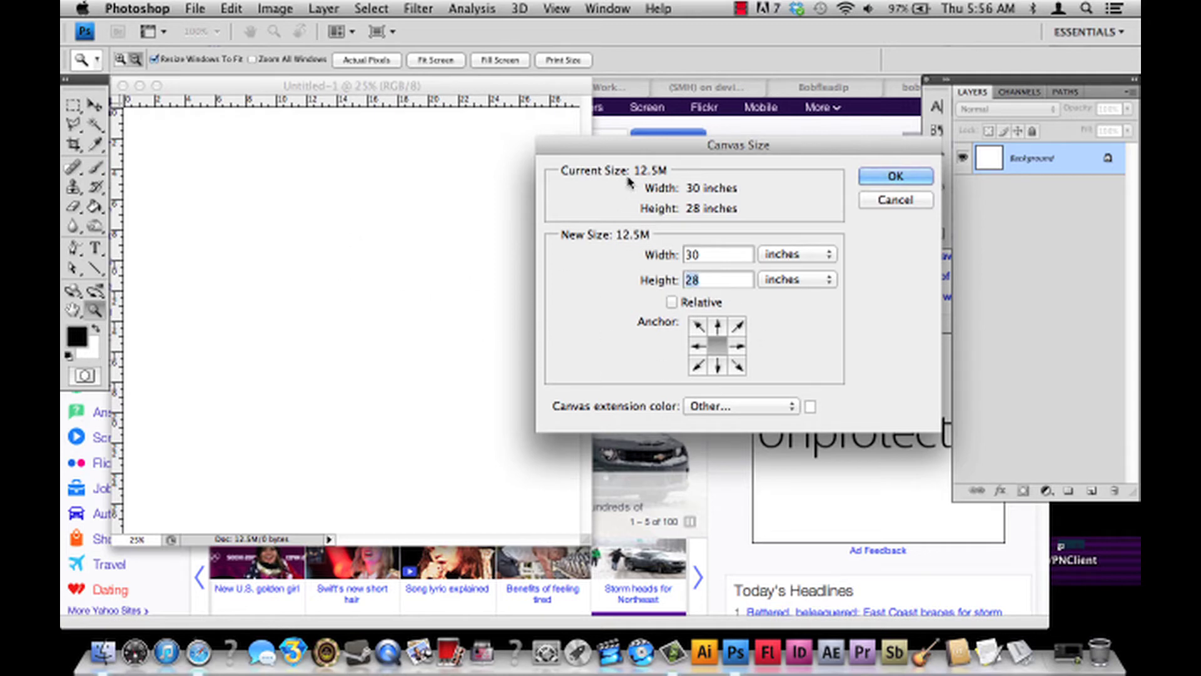
type("30")
double_click(716, 261)
type("36")
key("Return")
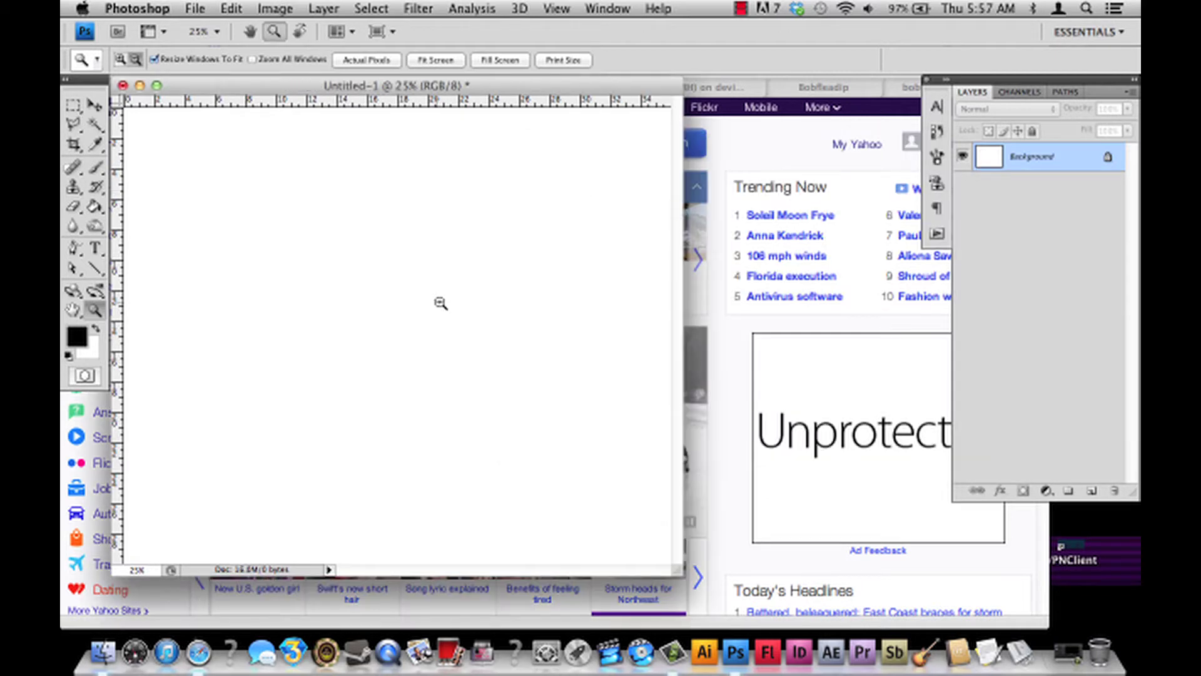
Set the canvas size to 38 inches wide and 32 inches high, and enlarge the window to show the whole canvas.
left_click(274, 7)
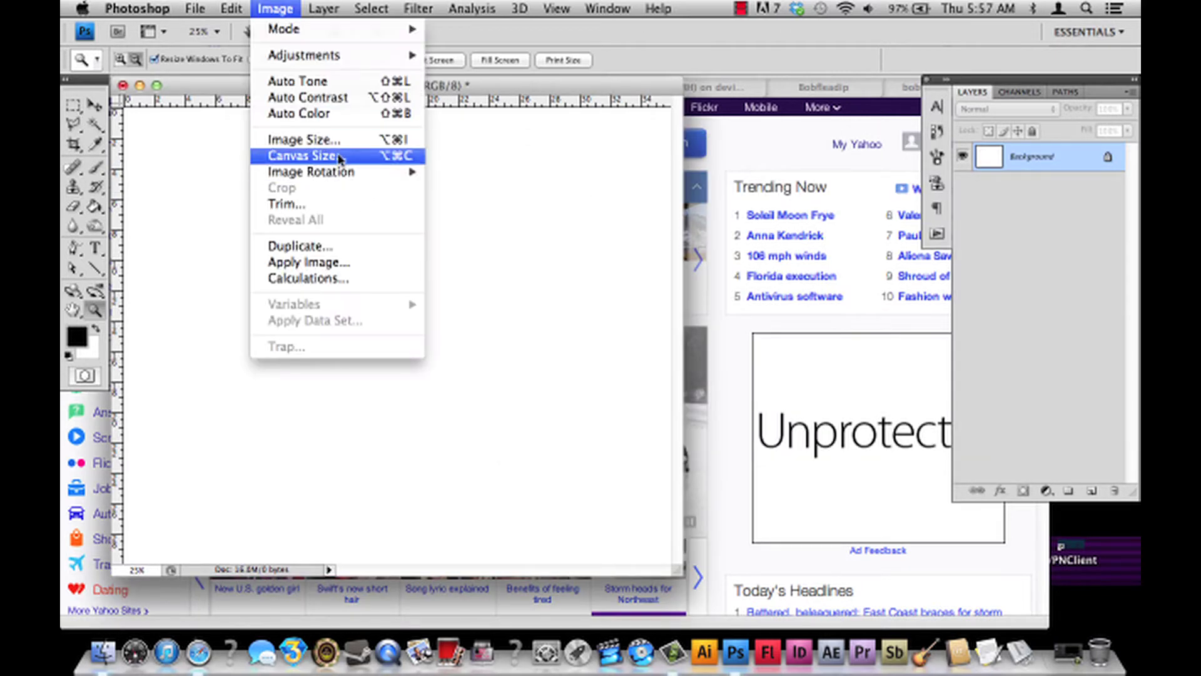
left_click(342, 156)
double_click(698, 279)
type("32")
double_click(692, 255)
type("38")
key("Return")
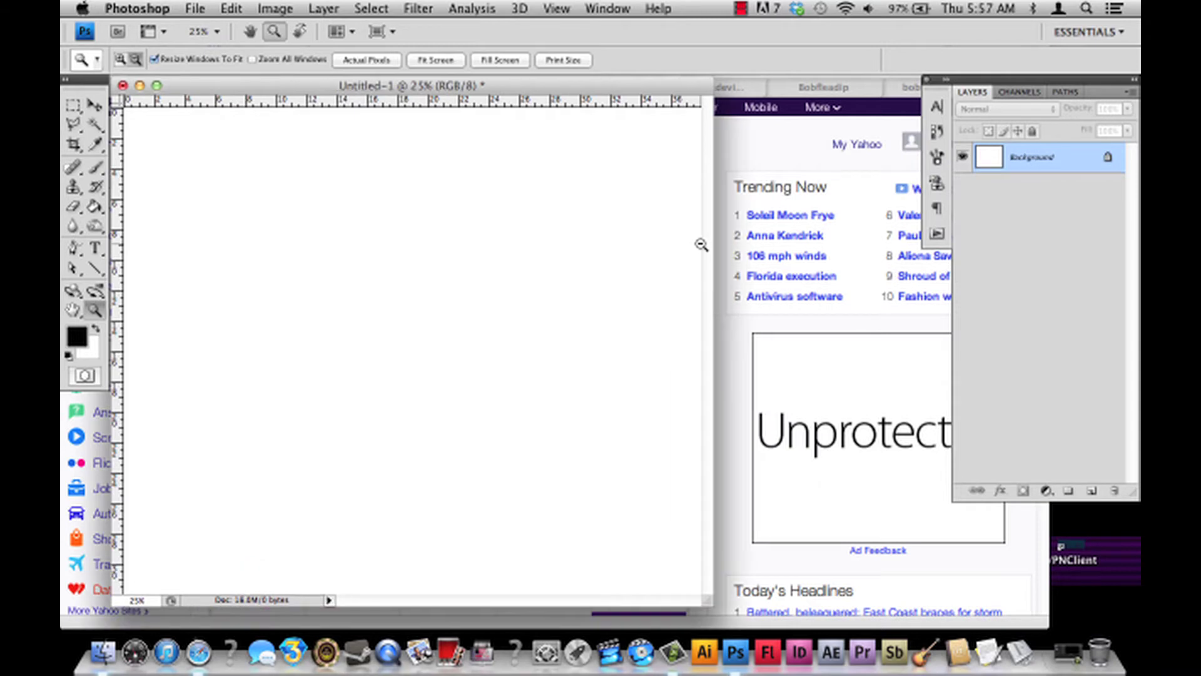
left_click_drag(708, 599, 909, 593)
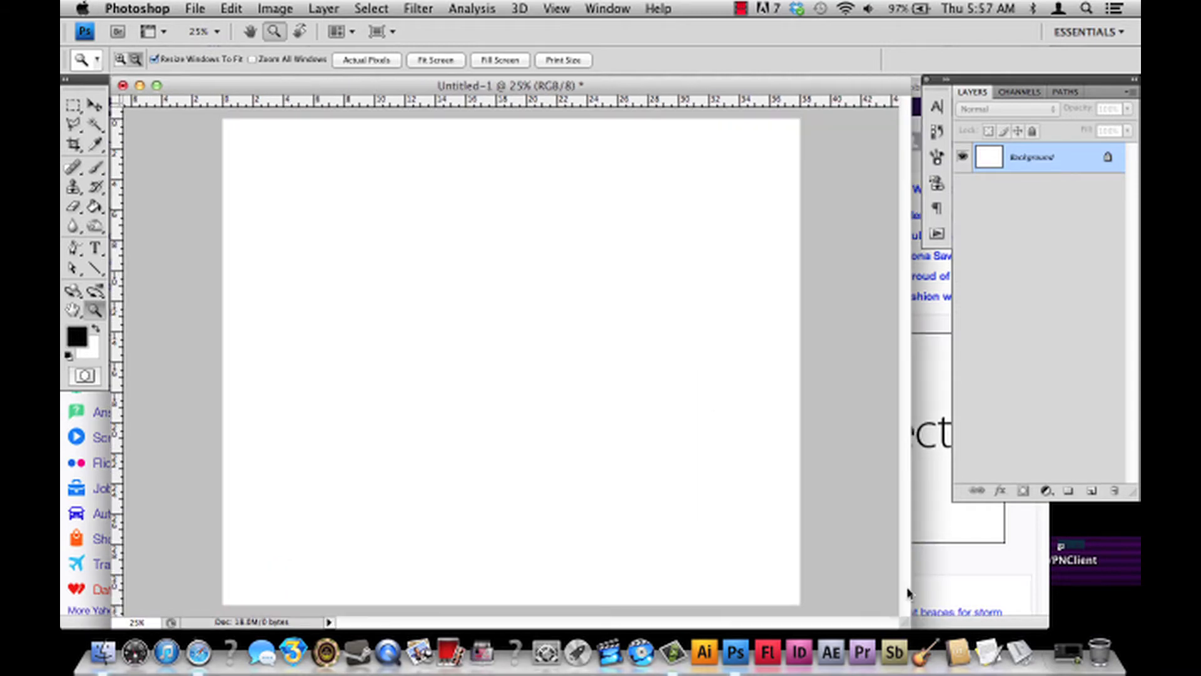
Start saving the untitled document under a new name in the 14_TO_15 folder inside Pictures.
left_click_drag(602, 86, 627, 83)
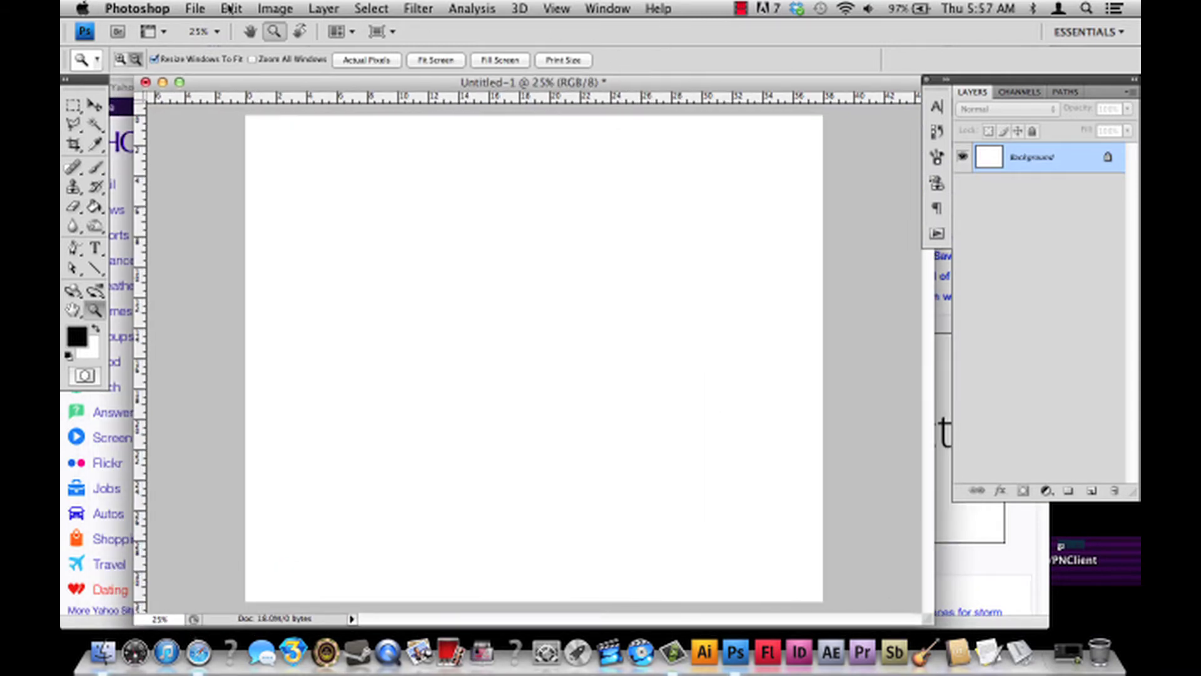
left_click(197, 8)
left_click(232, 226)
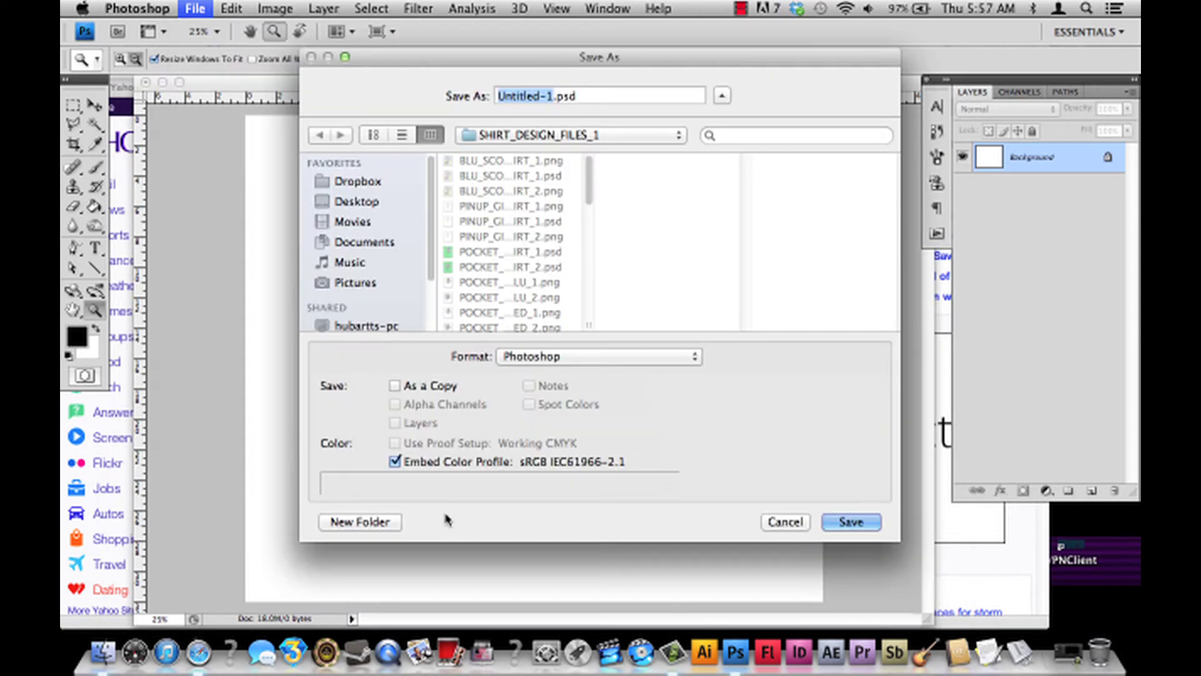
left_click(372, 286)
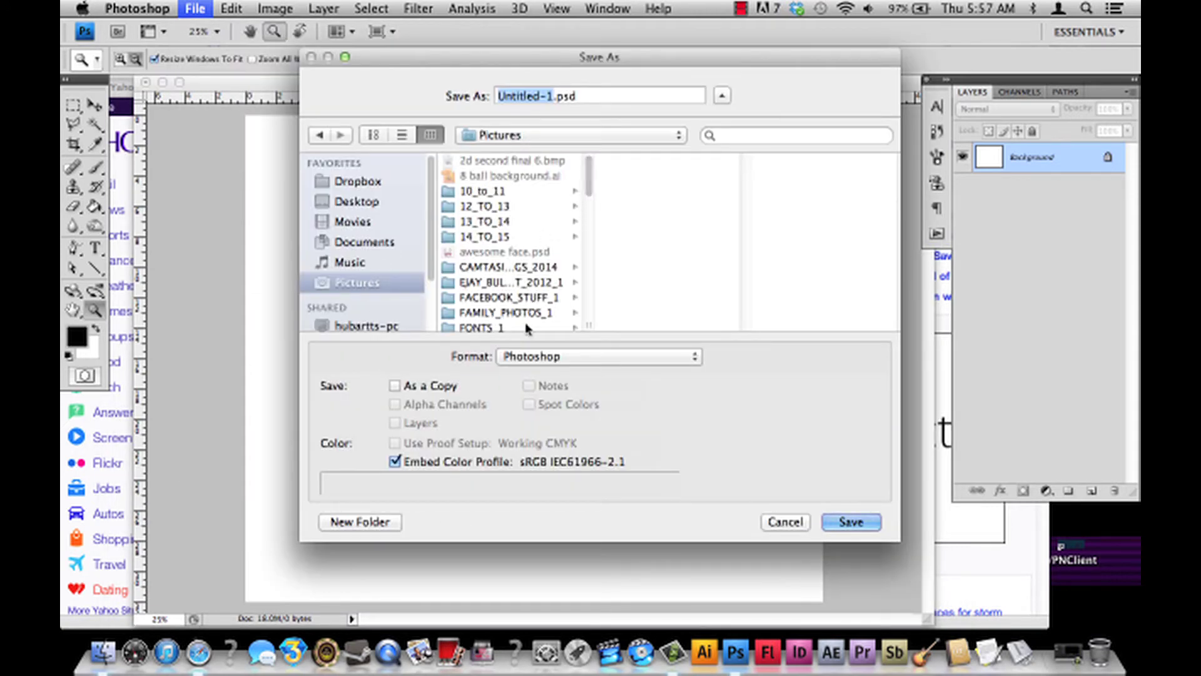
left_click(493, 237)
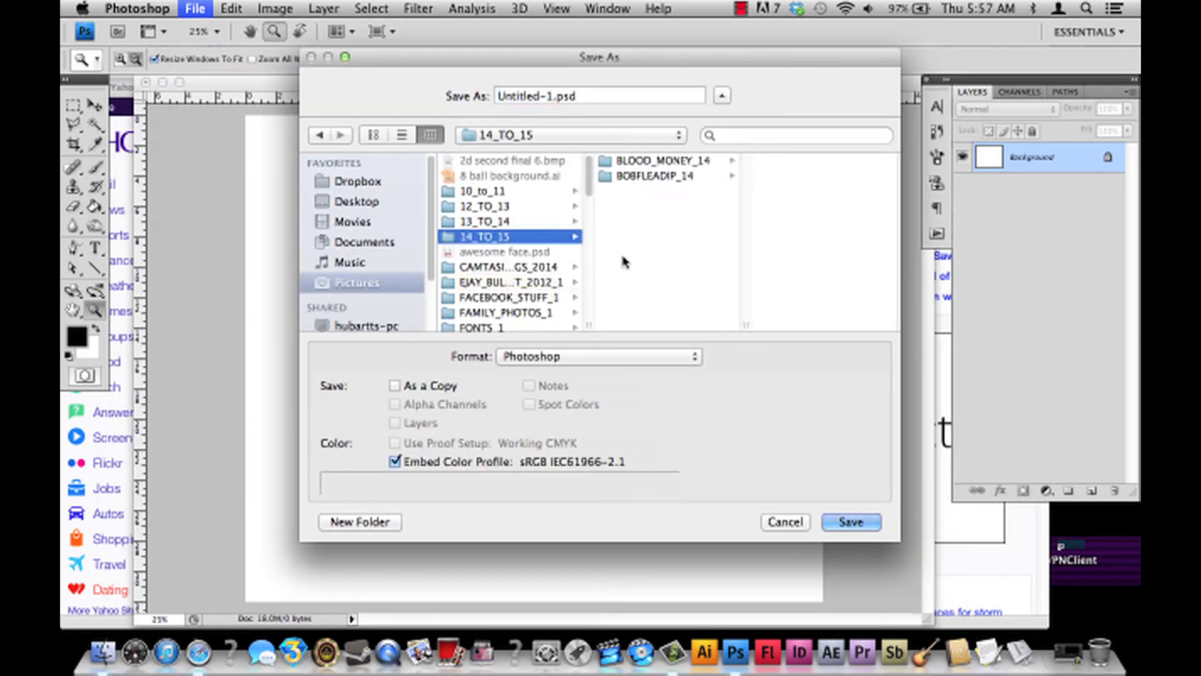
Replace the default file name with TREE_EXAMPLE_1, keeping the .psd extension.
left_click_drag(553, 95, 474, 88)
type("TREE_")
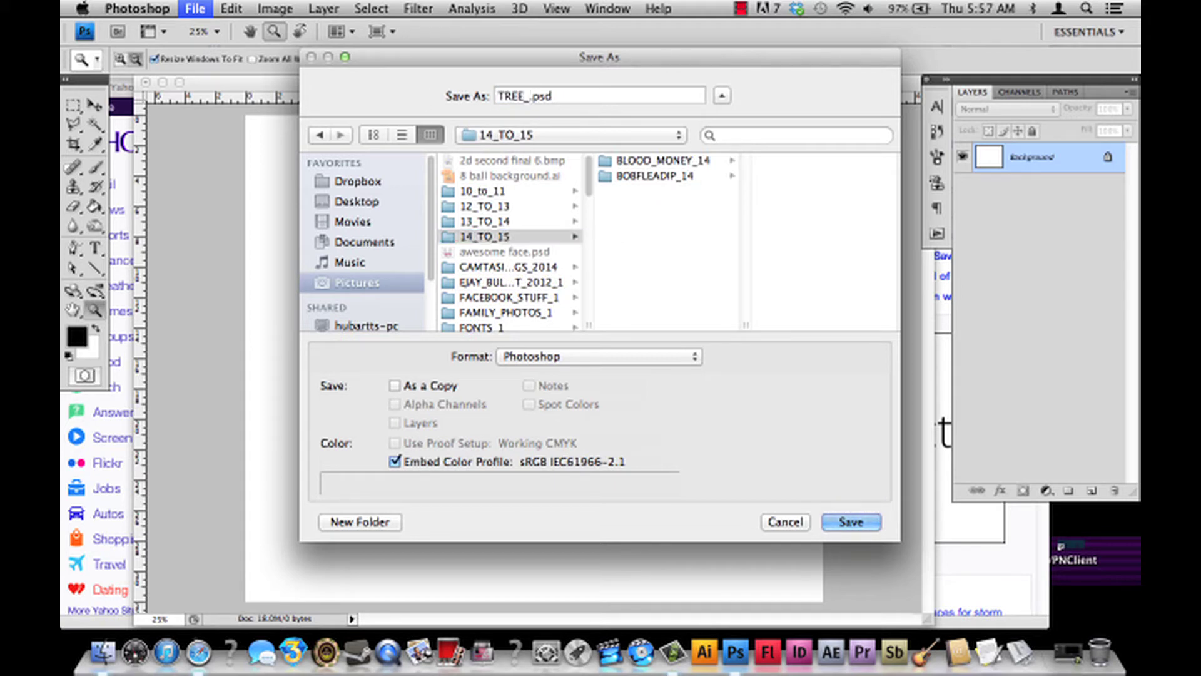
type("6")
type("XA")
type("MPLE")
type("_1")
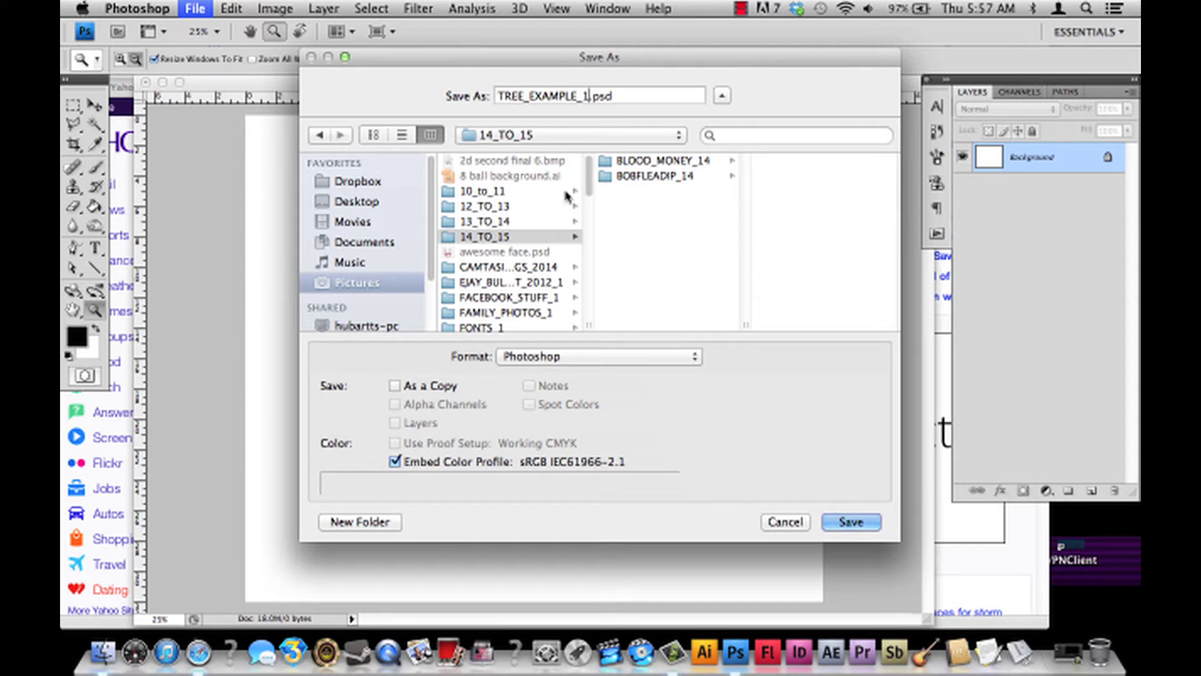
Extend the file name to HAPPY_LIL_TREE_EXAMPLE_1.psd, with underscores instead of spaces, and save it in Photoshop format.
left_click(500, 96)
type("HAPPY_LIL_")
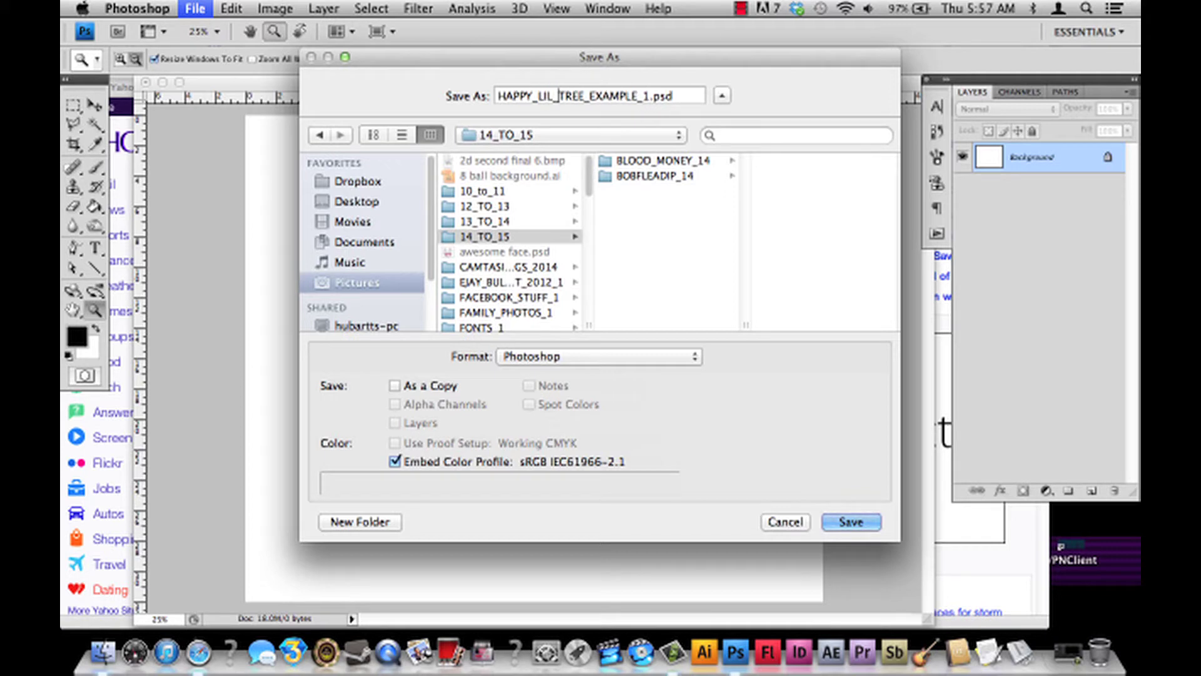
left_click(544, 96)
key("BackSpace")
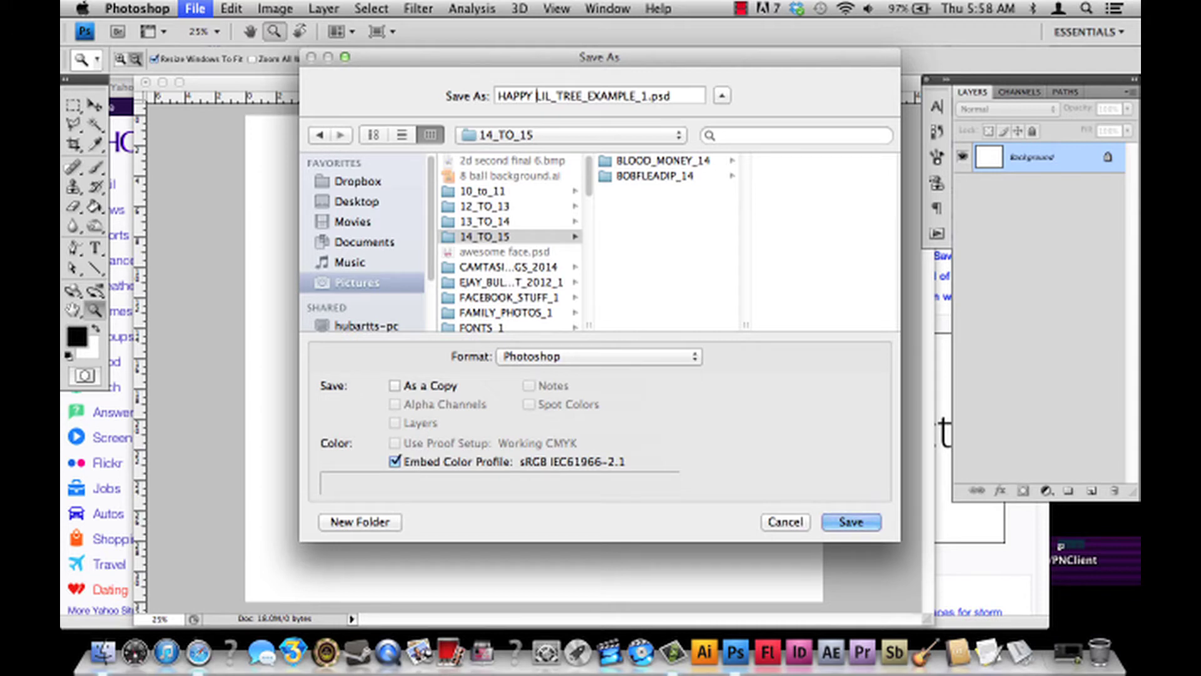
key("BackSpace")
type("_")
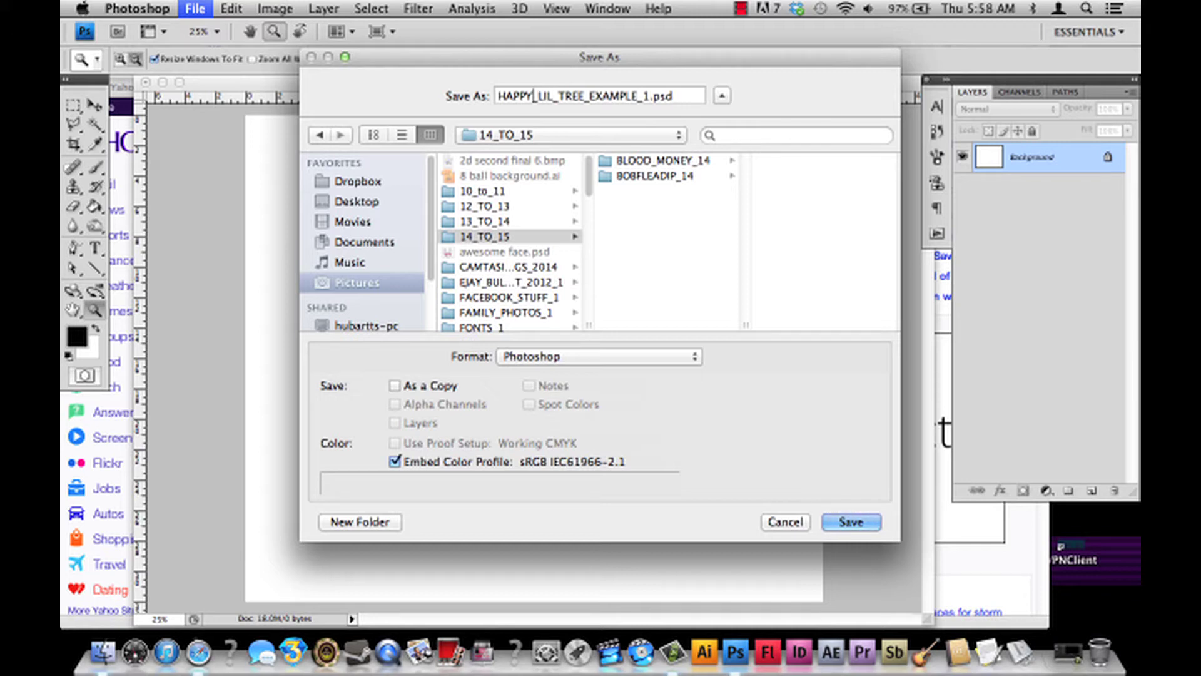
key("BackSpace")
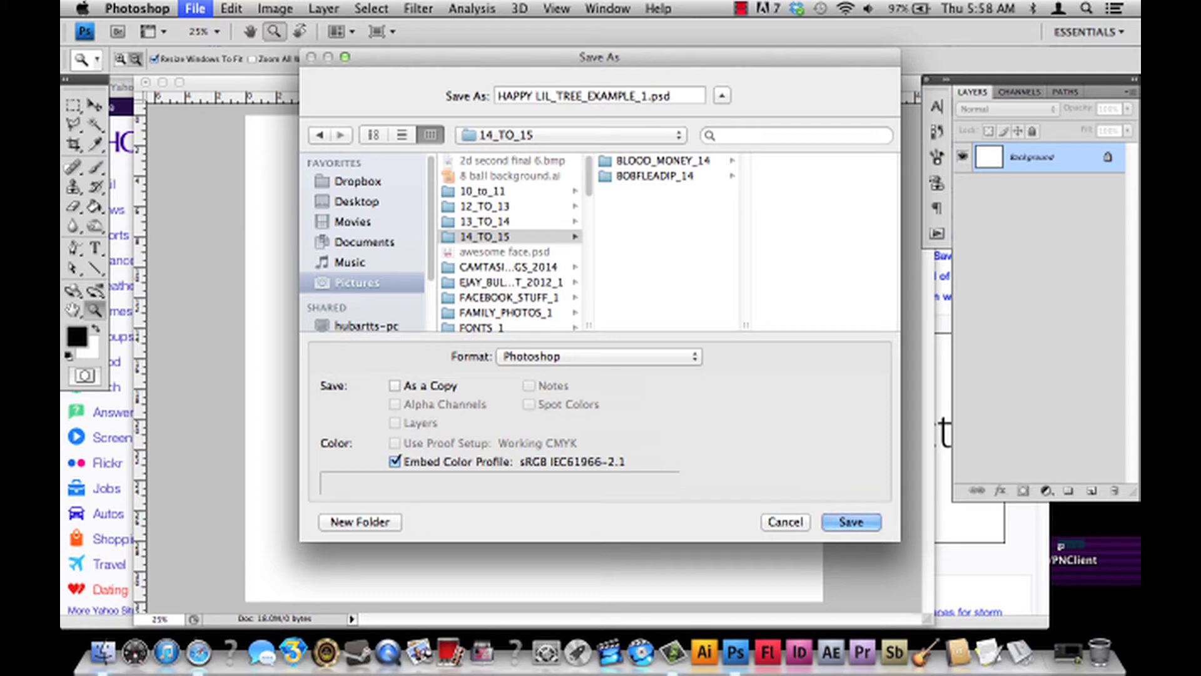
key("BackSpace")
type("_")
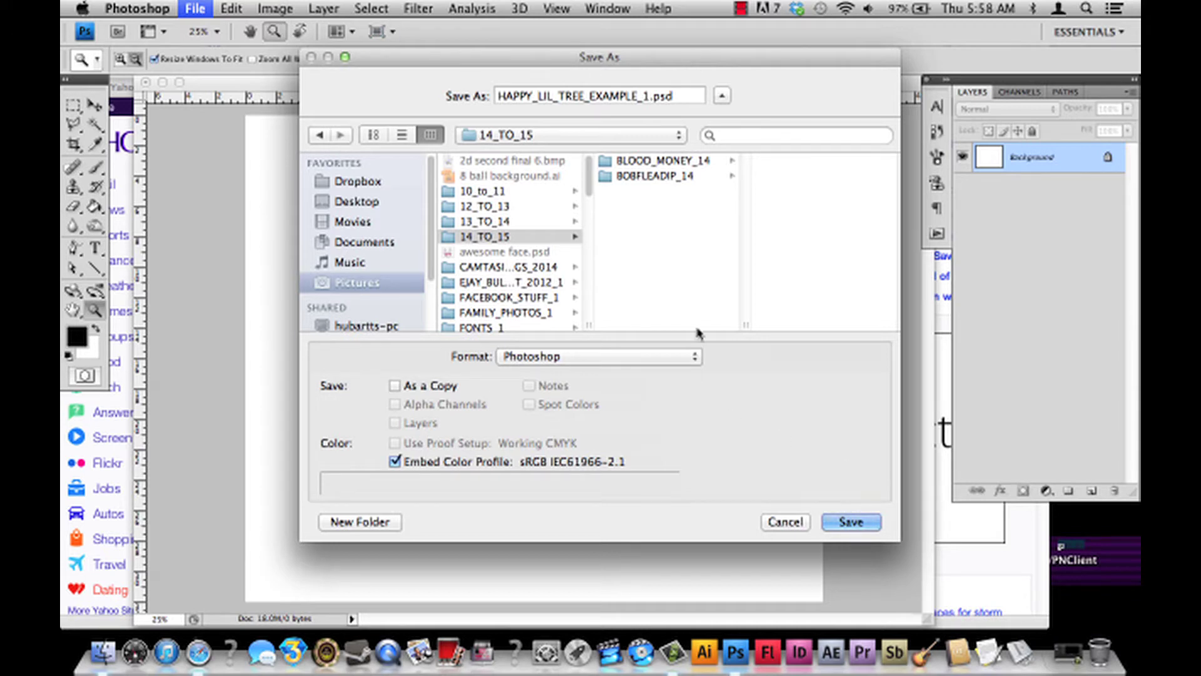
left_click(858, 524)
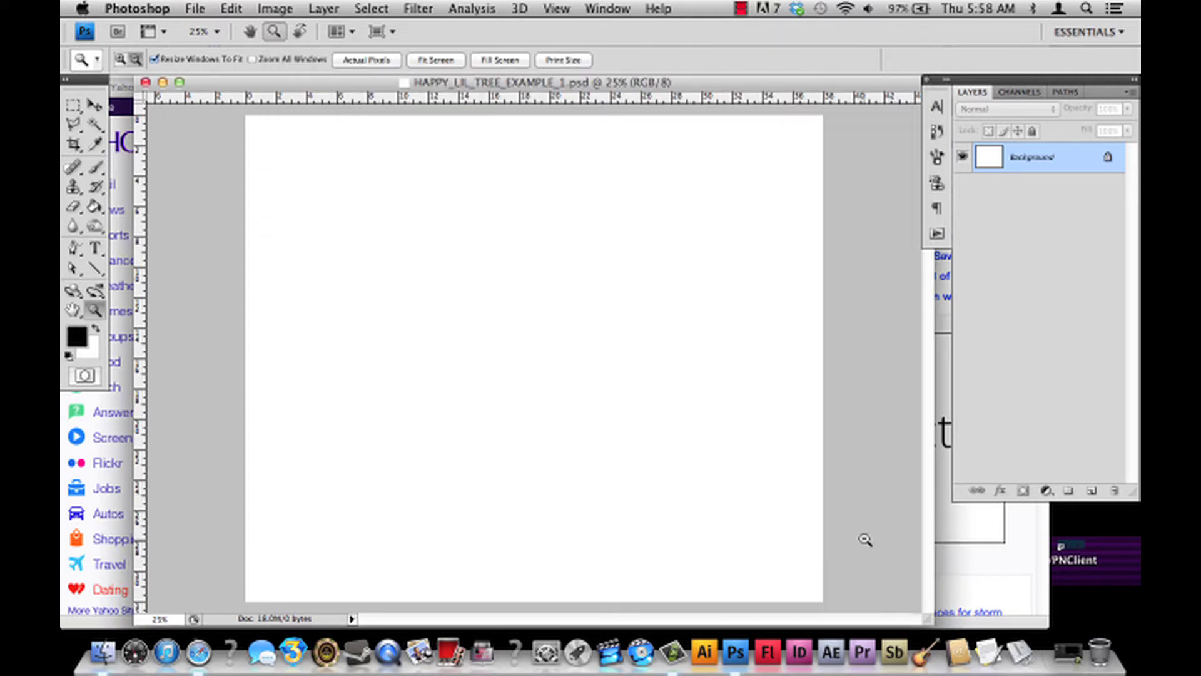
Add a new layer and draw overlapping black Brush scribbles across the middle of the canvas, plus a small one beside them.
left_click(95, 167)
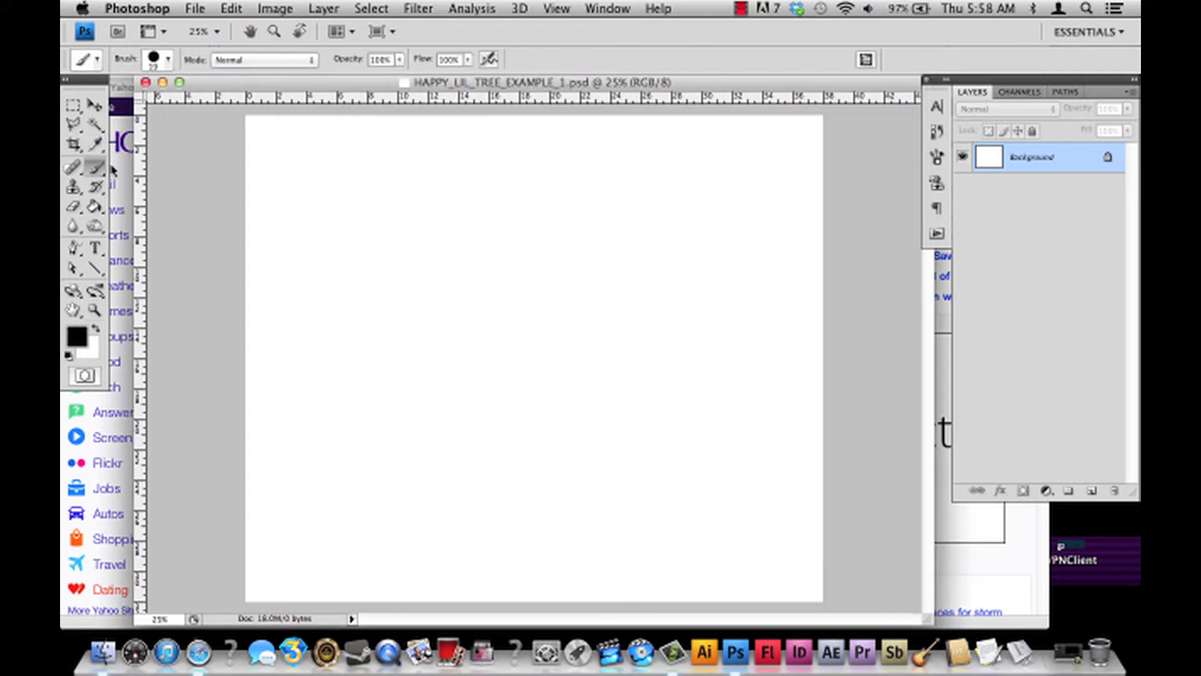
left_click(1092, 492)
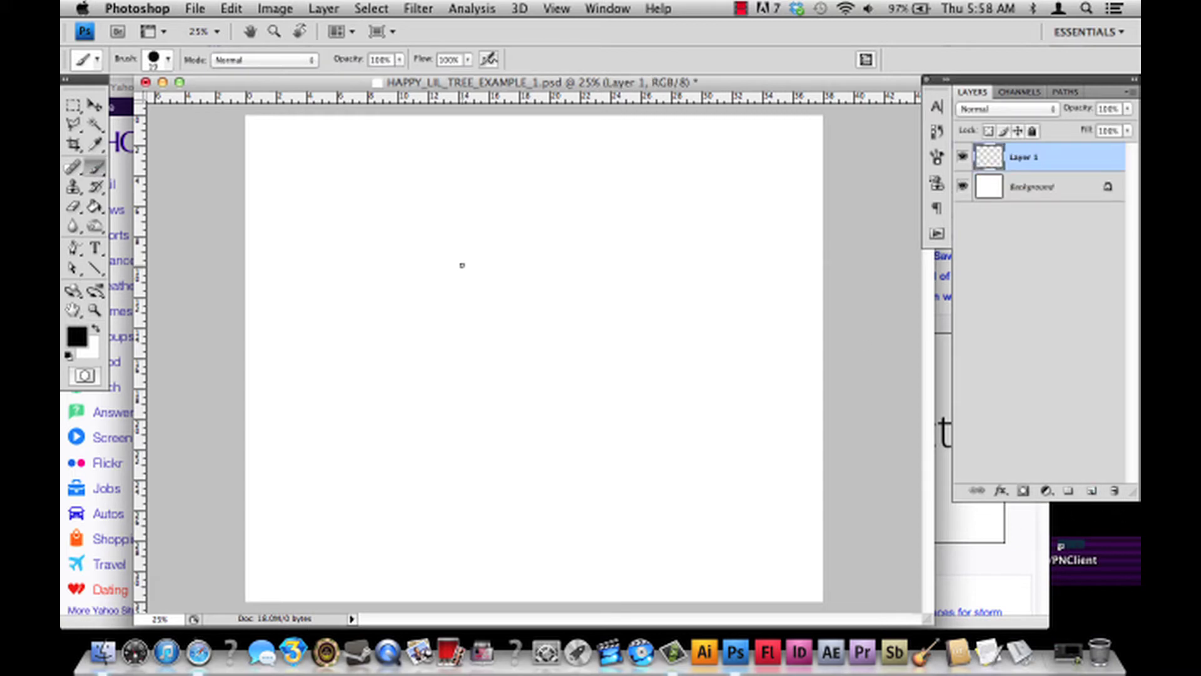
left_click_drag(410, 305, 526, 258)
mouse_move(420, 394)
left_mouse_down()
mouse_move(559, 321)
mouse_move(537, 431)
left_mouse_up()
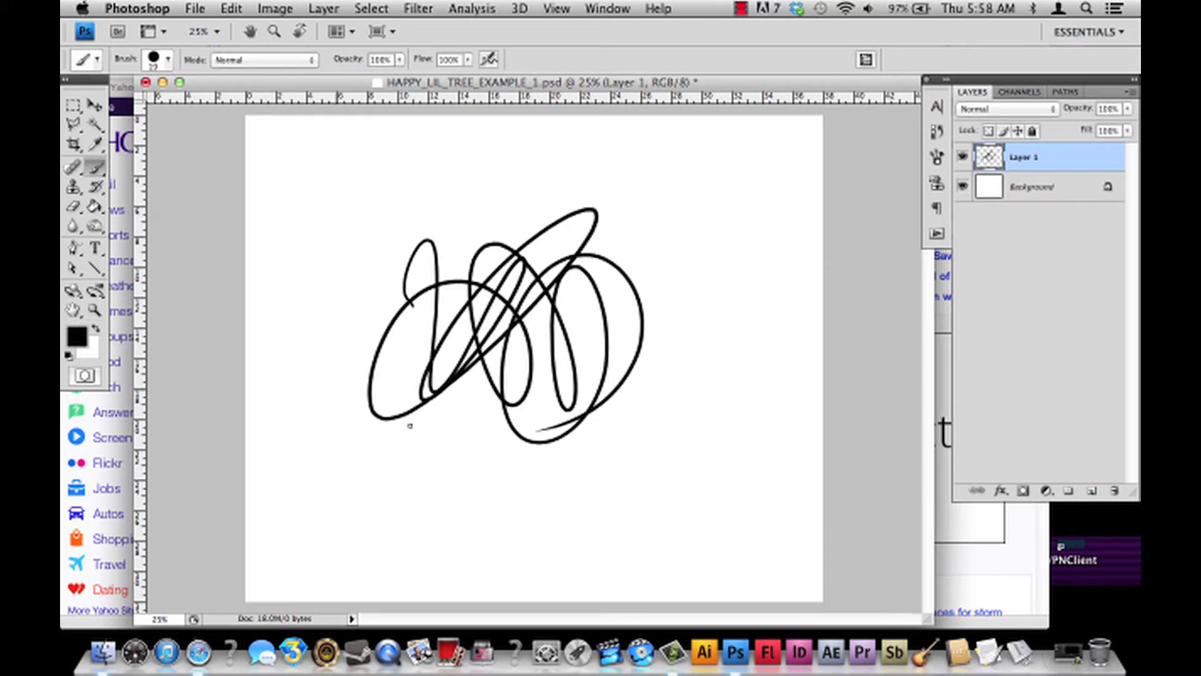
mouse_move(429, 253)
left_mouse_down()
mouse_move(458, 262)
mouse_move(550, 183)
mouse_move(540, 354)
mouse_move(557, 394)
left_mouse_up()
left_click_drag(668, 262, 679, 358)
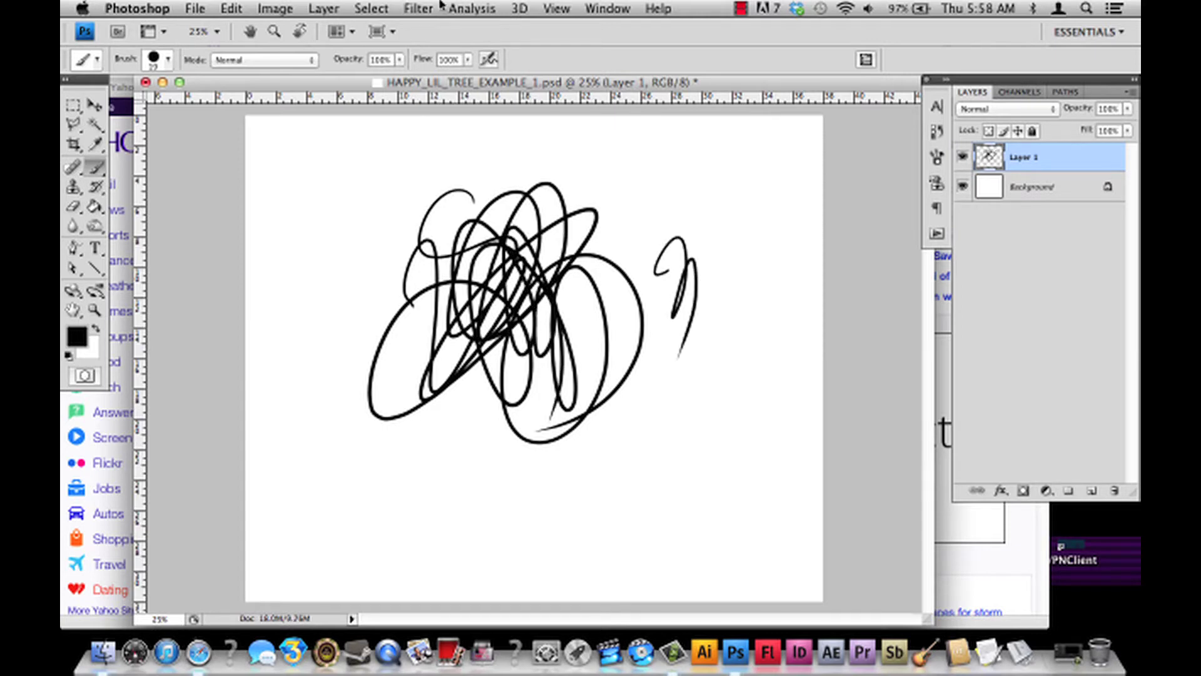
Select all of Layer 1, delete the scribbles and deselect.
left_click(371, 8)
left_click(375, 26)
key("Delete")
key("ctrl+d")
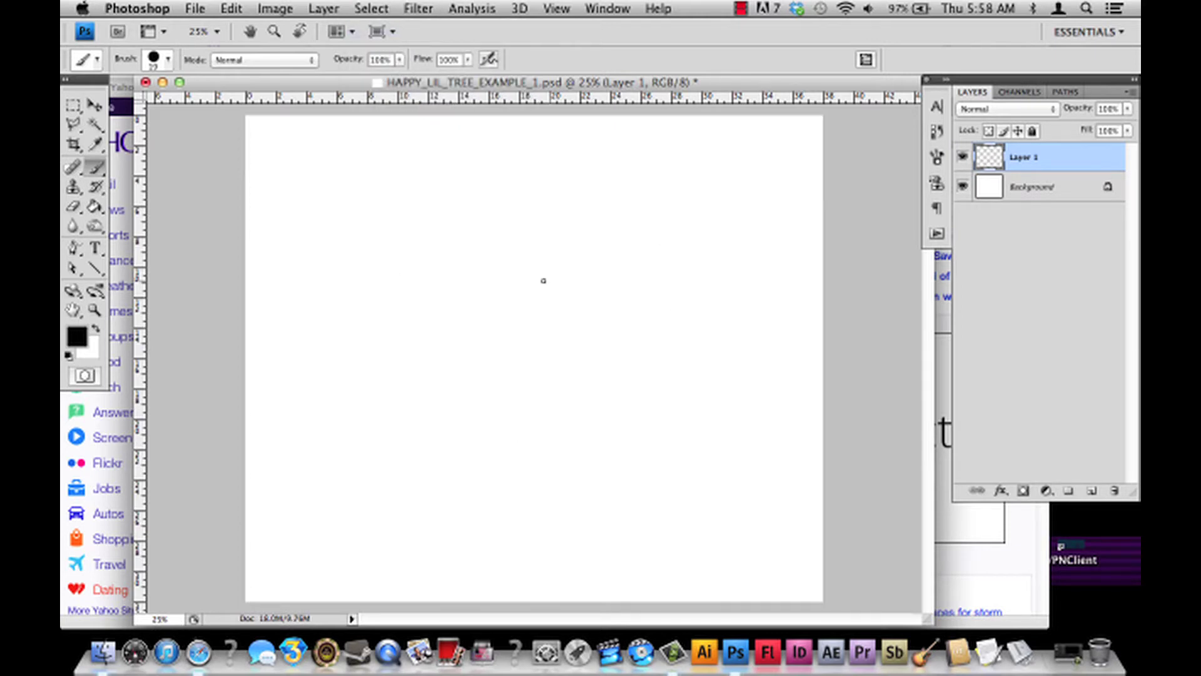
Sketch a head from an oval with a curved centre line and two jaw lines meeting in a point, toggling undo on the last stroke.
mouse_move(567, 335)
left_mouse_down()
mouse_move(573, 250)
mouse_move(585, 392)
left_mouse_up()
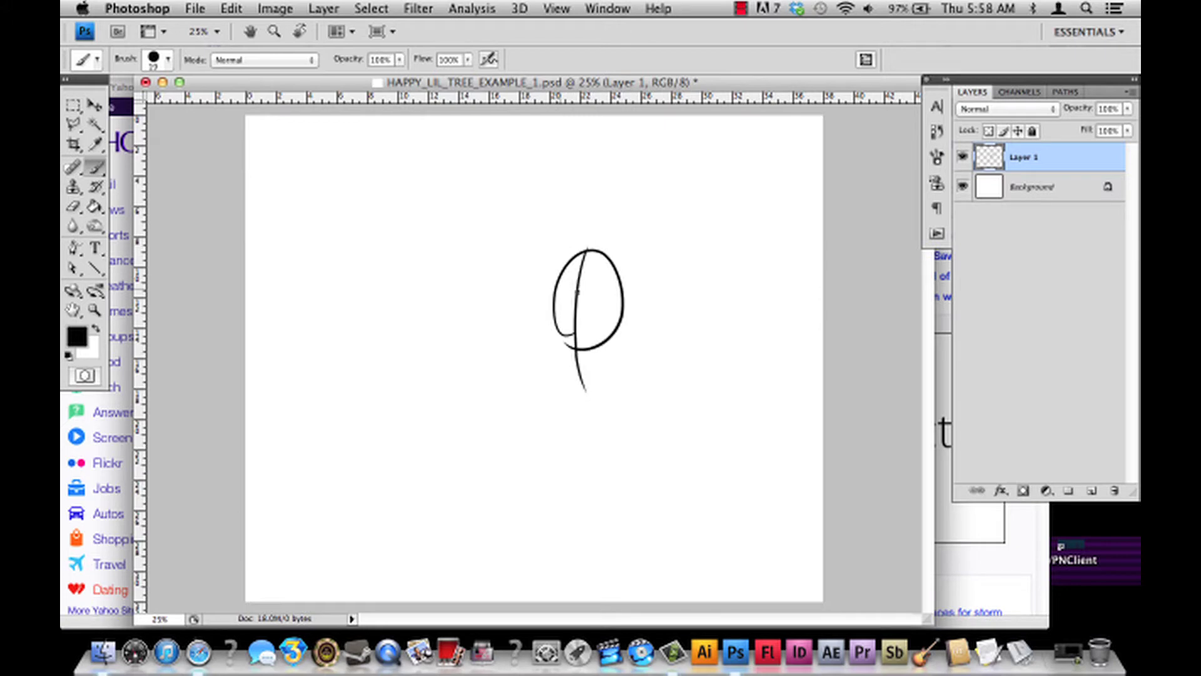
left_click_drag(622, 329, 585, 393)
left_click_drag(555, 322, 584, 392)
key("super+z")
key("super+z")
key("super+z")
key("super+z")
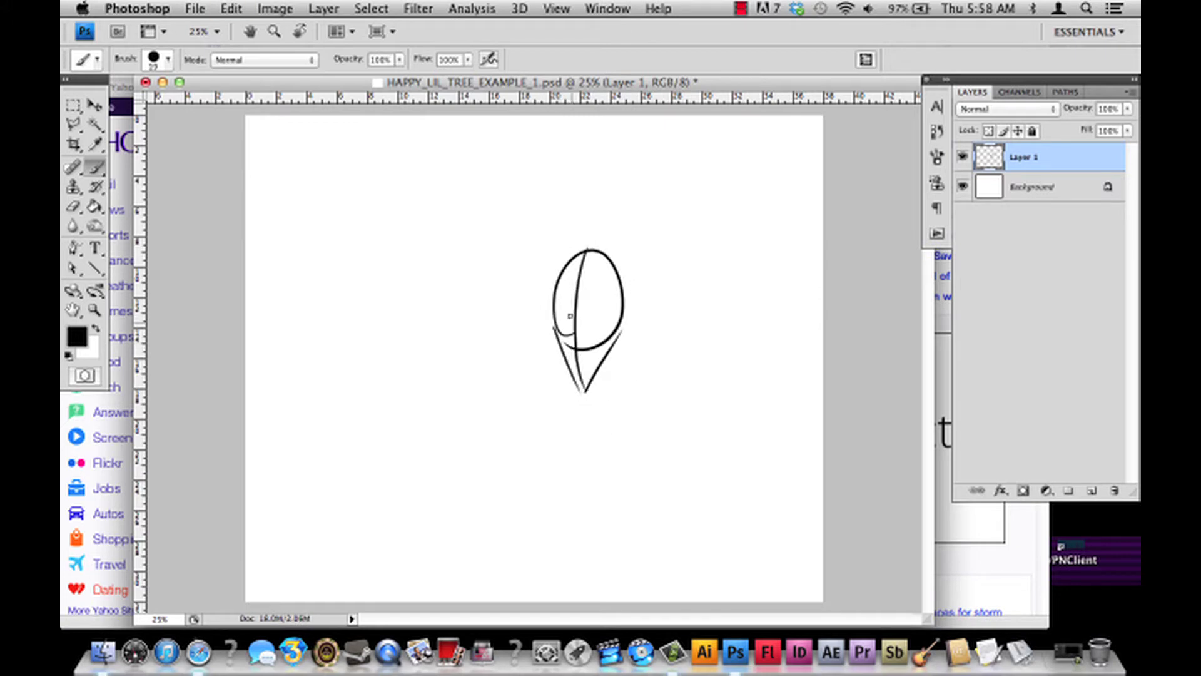
Add an eye guide line, slanted angry eyes and an arched toothed mouth to the head sketch.
left_click_drag(539, 305, 638, 319)
mouse_move(550, 281)
left_mouse_down()
mouse_move(584, 285)
mouse_move(571, 300)
mouse_move(619, 281)
mouse_move(611, 299)
mouse_move(571, 306)
left_mouse_up()
key("super+z")
mouse_move(555, 357)
left_mouse_down()
mouse_move(646, 355)
mouse_move(639, 347)
mouse_move(576, 366)
mouse_move(598, 363)
left_mouse_up()
left_click_drag(607, 335, 605, 355)
left_click_drag(619, 348, 629, 362)
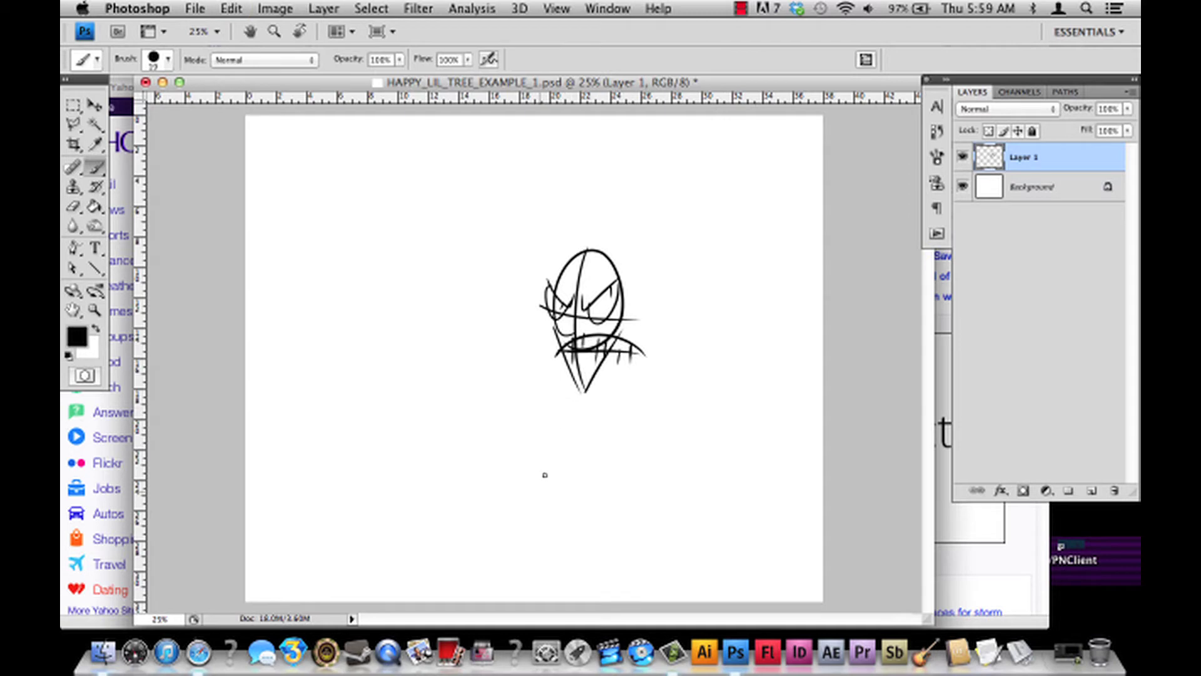
Select everything on Layer 1, delete the face sketch and deselect.
left_click(371, 8)
left_click(383, 27)
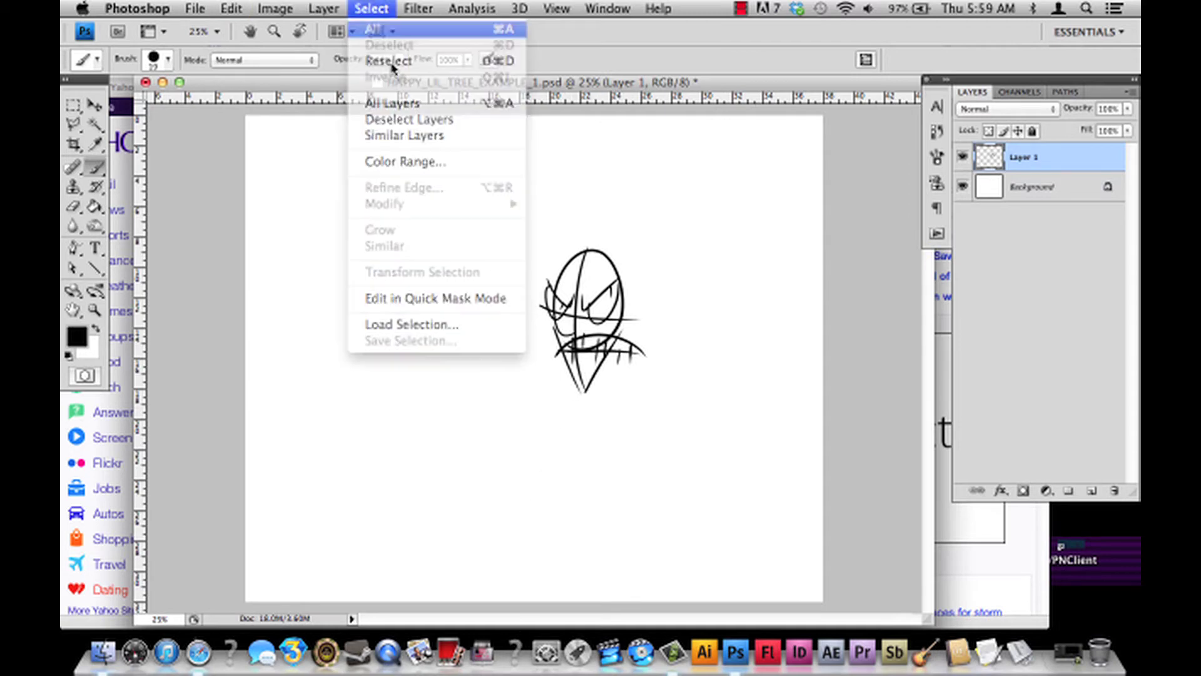
key("Delete")
key("ctrl+d")
Draw a large looping scribble in the middle of Layer 1 and delete it with a select-all.
mouse_move(466, 388)
left_mouse_down()
mouse_move(474, 348)
mouse_move(501, 325)
mouse_move(616, 400)
left_mouse_up()
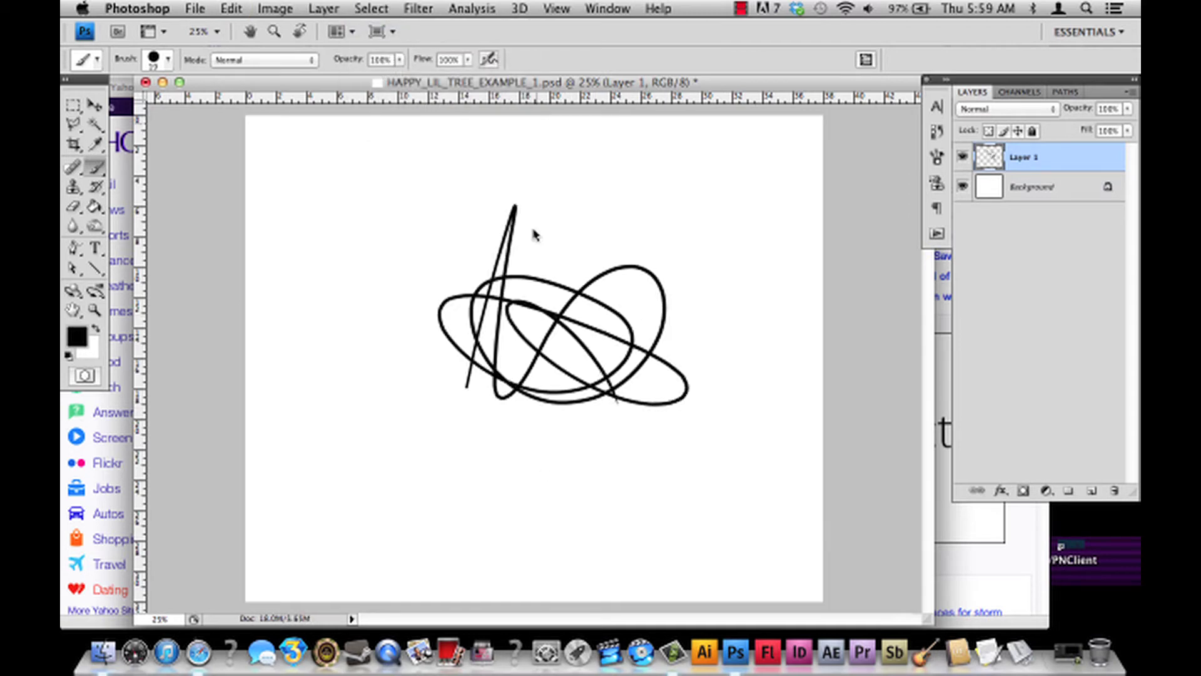
left_click(382, 8)
left_click(383, 27)
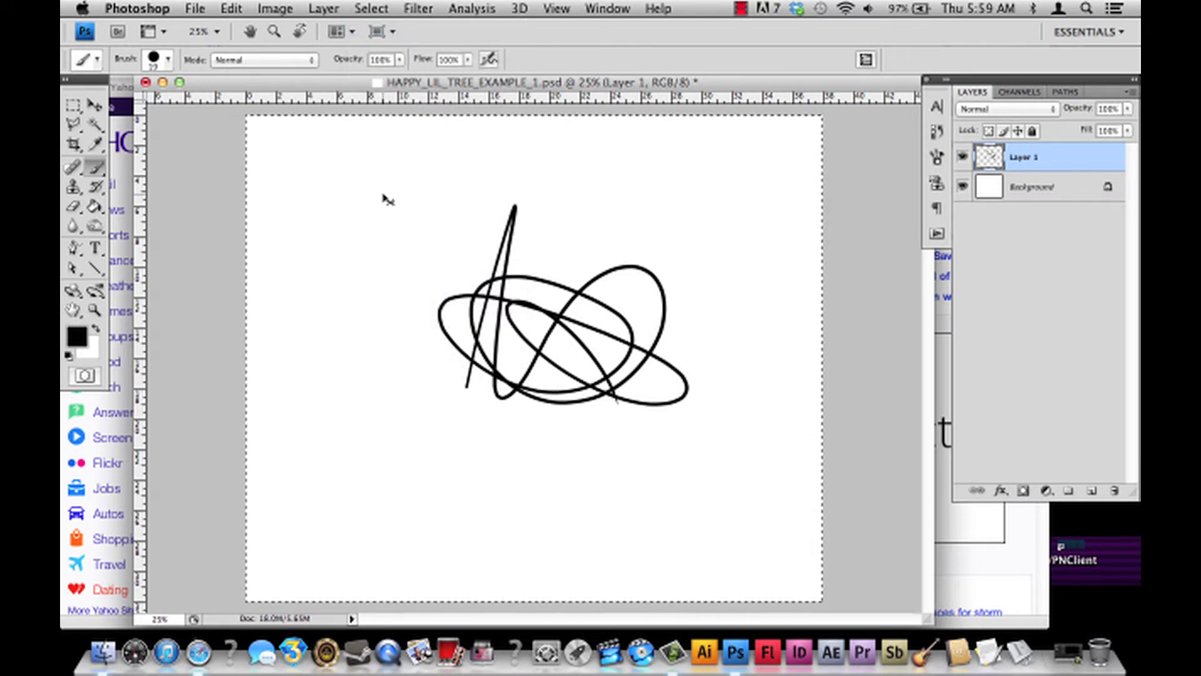
key("Delete")
key("ctrl+d")
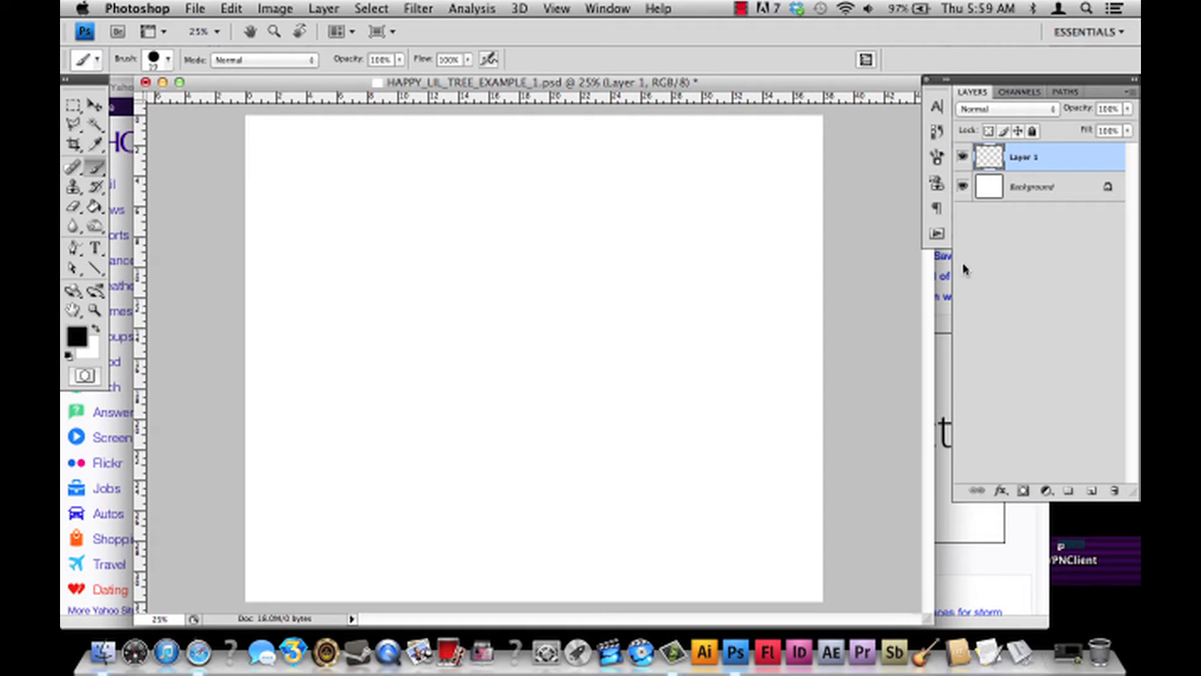
Add eight empty layers above Layer 1.
left_click(1090, 491)
left_click(1090, 491)
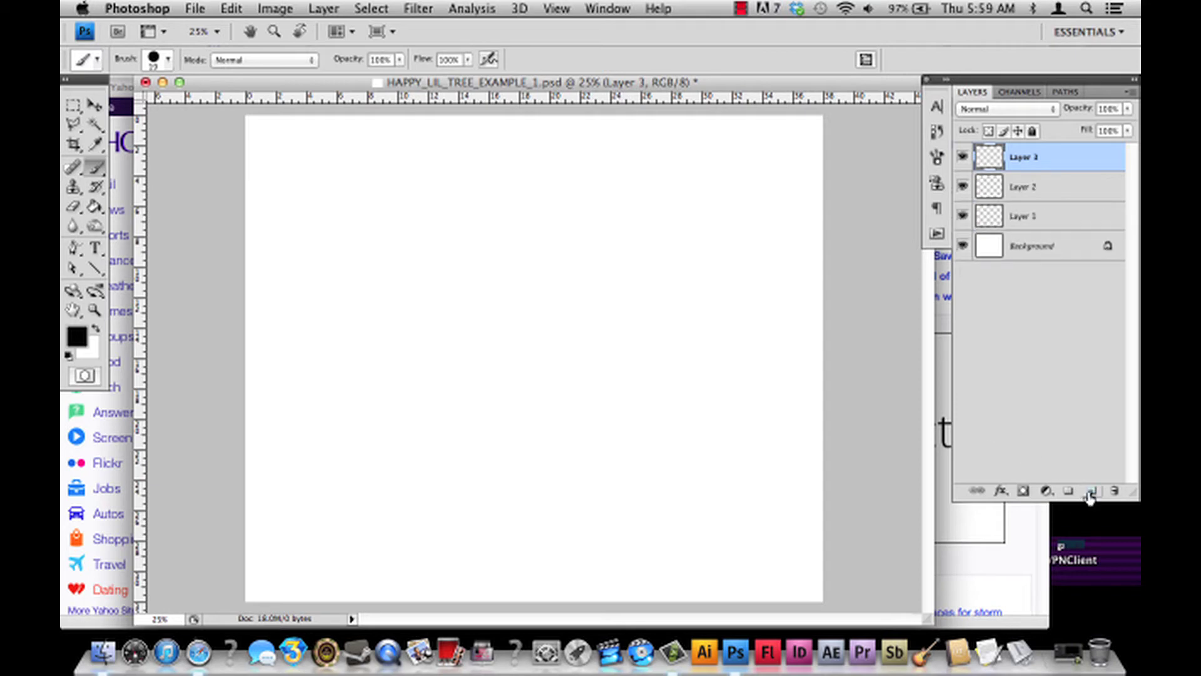
left_click(1090, 491)
left_click(1090, 491)
left_click(1090, 491)
left_click(1089, 491)
left_click(1090, 491)
left_click(1090, 491)
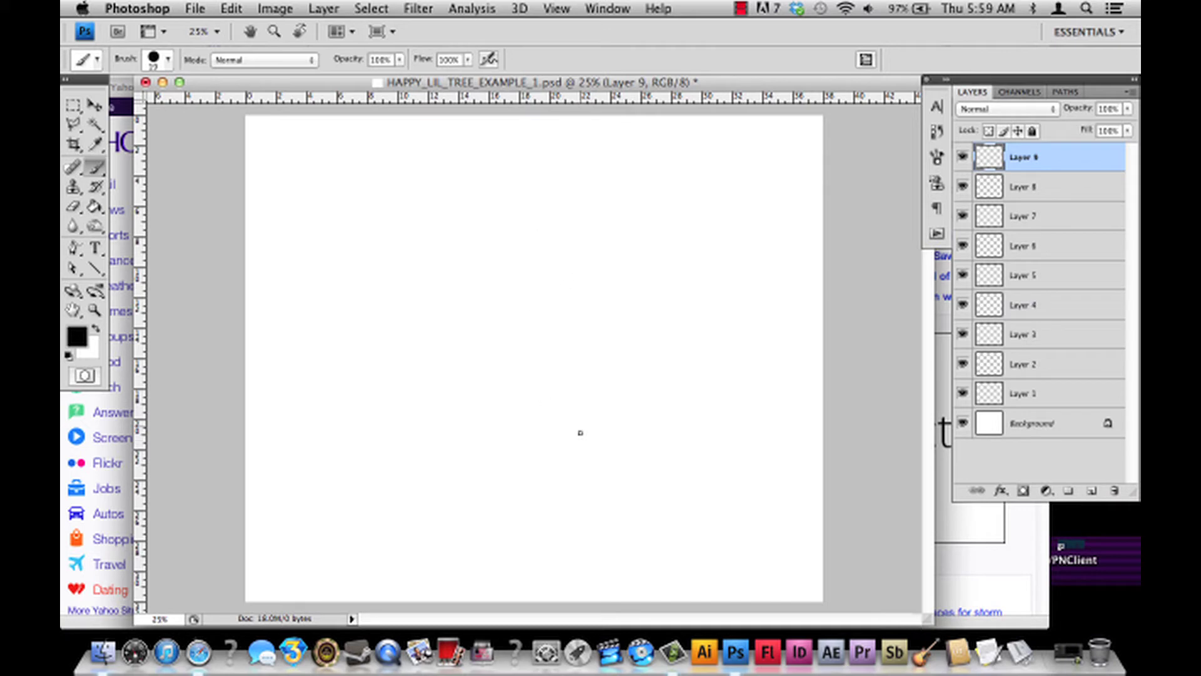
Step back through the history until the eight extra layers are gone, and save the file with Maximize compatibility on.
key("super+z")
key("super+alt+z")
key("super+alt+z")
key("super+alt+z")
key("super+alt+z")
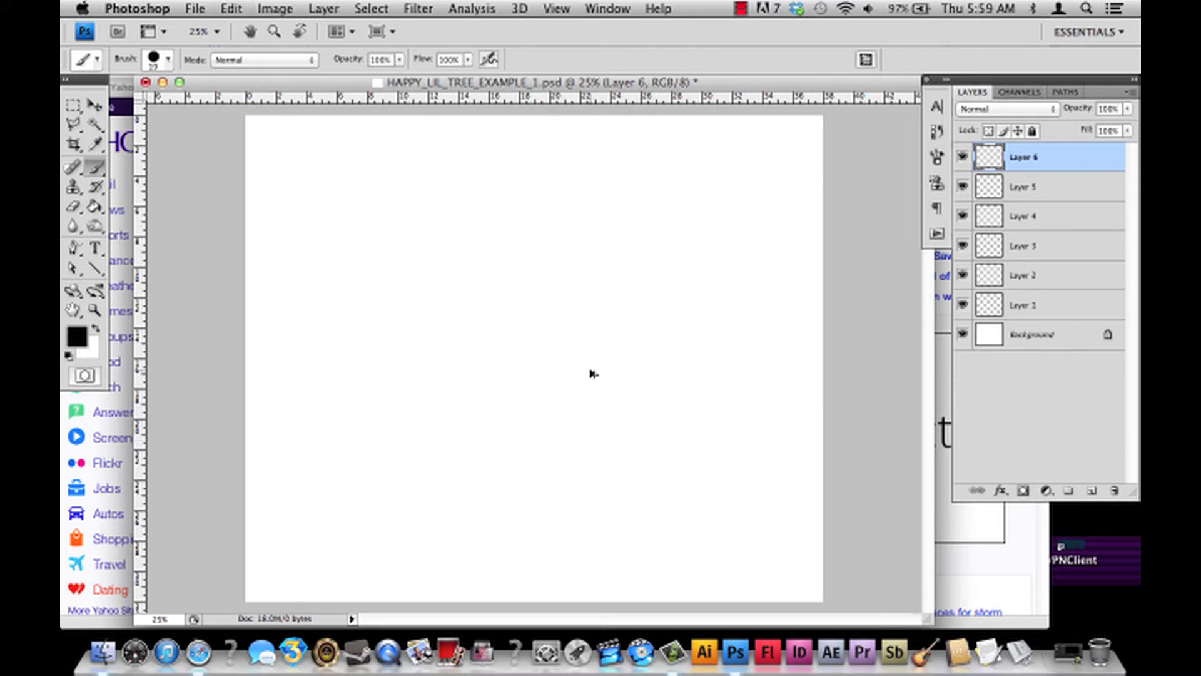
key("super+alt+z")
key("super+alt+z")
key("super+alt+z")
key("super+s")
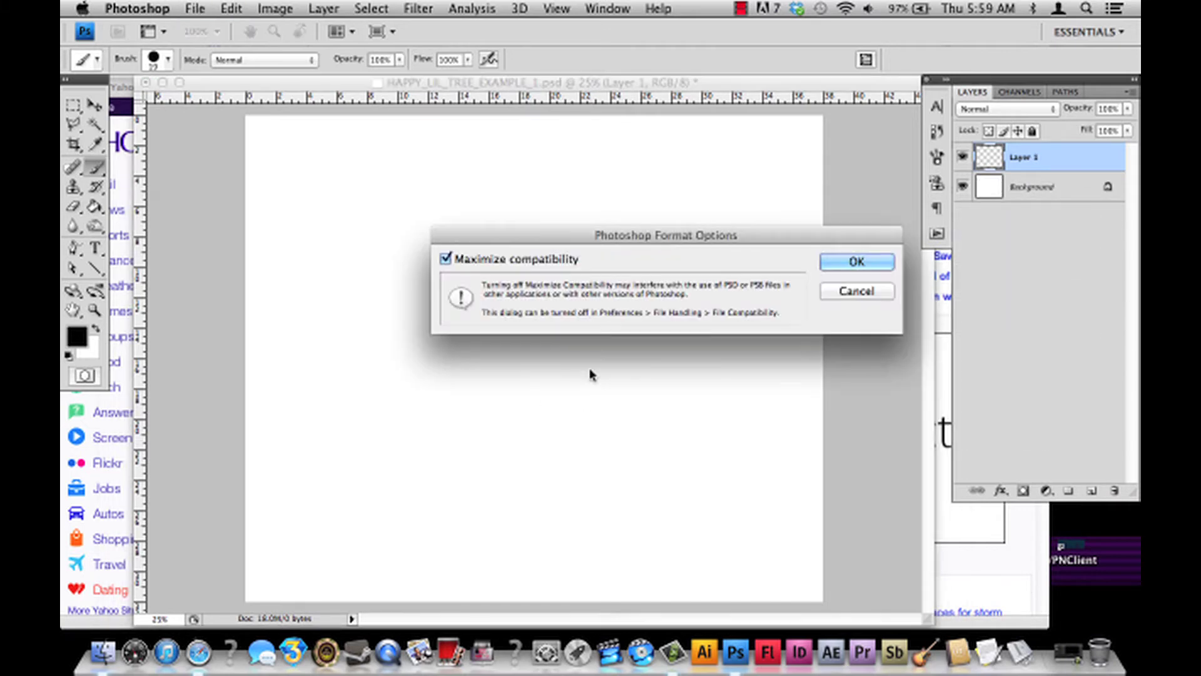
left_click(835, 263)
Draw a narrow looping stroke near the middle of Layer 1 and clear the layer.
mouse_move(543, 285)
left_mouse_down()
mouse_move(548, 263)
mouse_move(530, 361)
left_mouse_up()
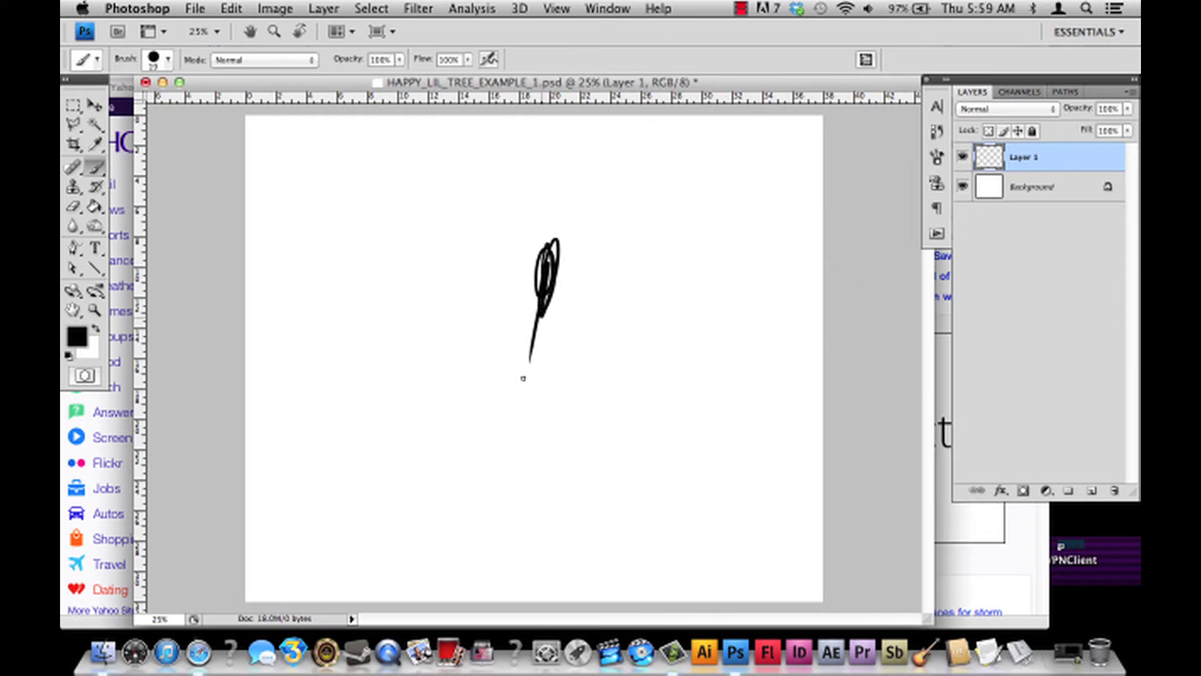
left_click(379, 9)
left_click(370, 27)
key("Delete")
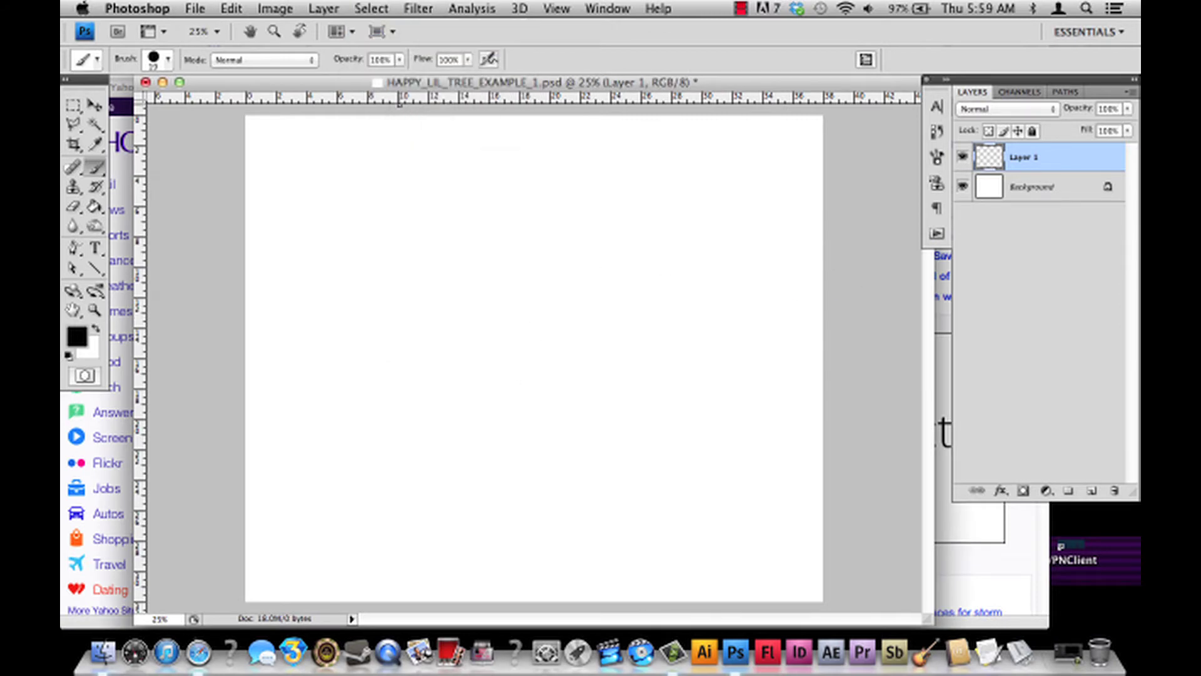
Sketch an oval with crossed guide lines on Layer 1 and a second, tilted one to its right on a new layer.
mouse_move(591, 211)
left_mouse_down()
mouse_move(576, 311)
mouse_move(561, 207)
mouse_move(553, 342)
left_mouse_up()
left_click_drag(513, 259, 623, 250)
left_click(1091, 491)
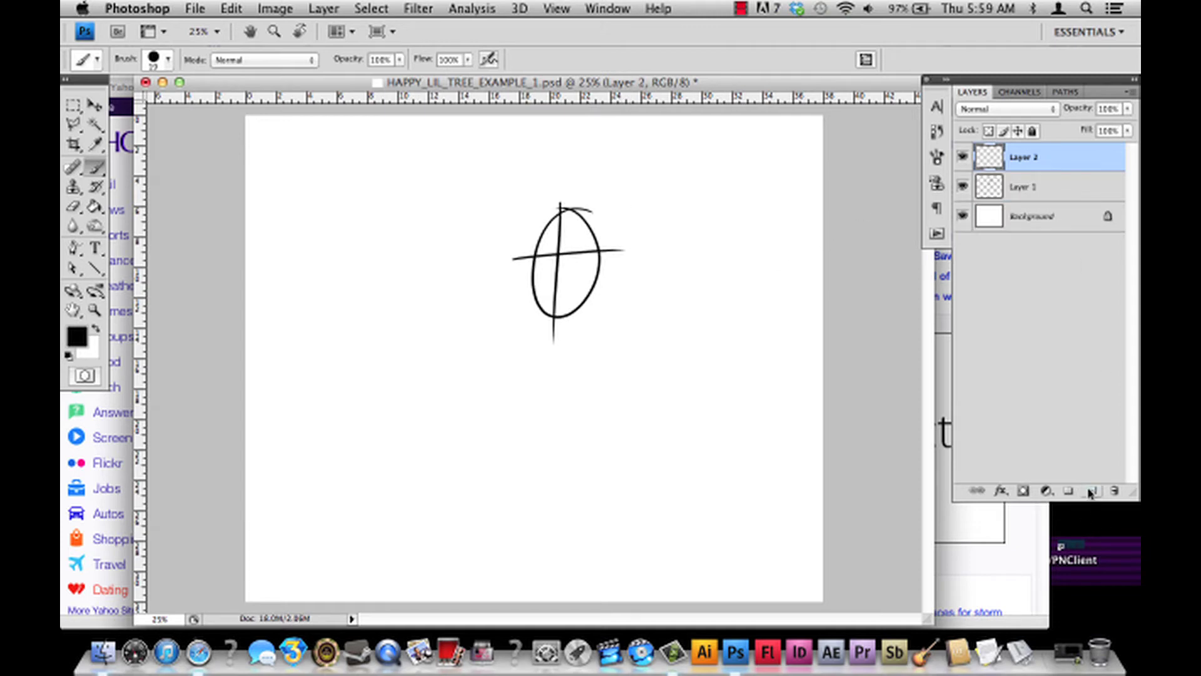
left_click_drag(673, 341, 654, 361)
left_click_drag(698, 247, 691, 397)
left_click_drag(653, 313, 777, 285)
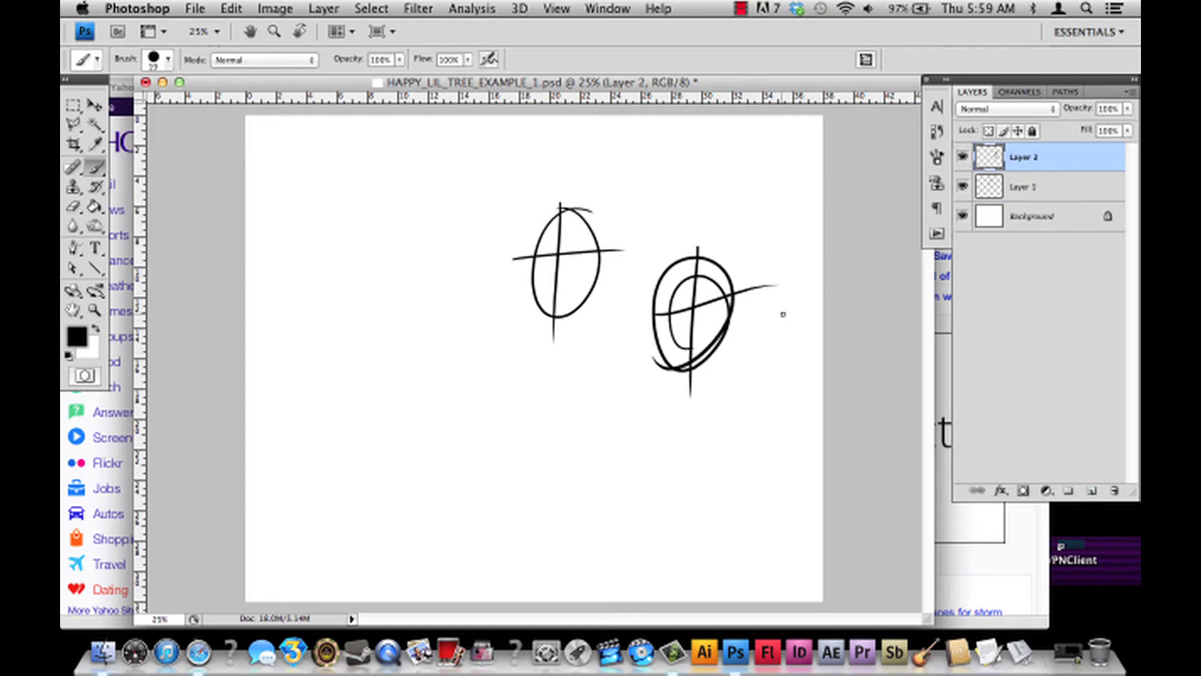
Draw a short stroke on Layer 1 in the canvas's upper-left area and delete it with a rectangular marquee selection.
left_click(1051, 188)
left_click_drag(386, 190, 384, 243)
key("m")
left_click_drag(346, 153, 423, 303)
key("Delete")
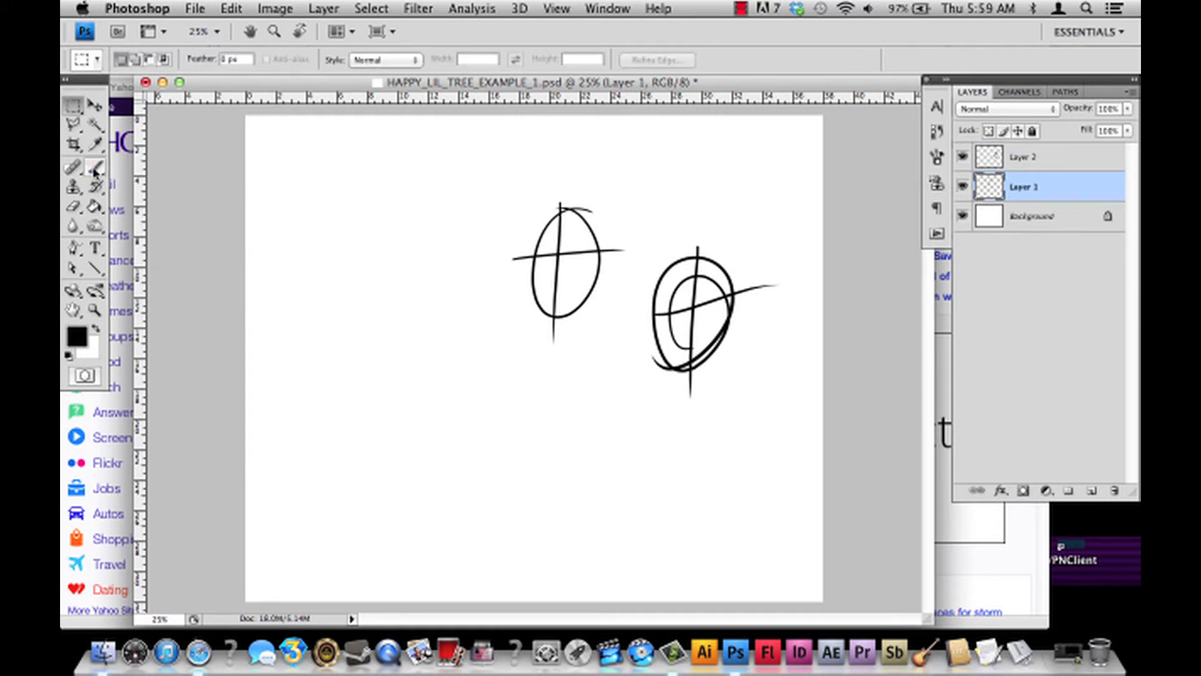
Paint a looping stroke left of the oval sketches and step back through the history until Layer 2 is gone.
left_click(95, 167)
mouse_move(413, 338)
left_mouse_down()
mouse_move(400, 381)
mouse_move(446, 413)
left_mouse_up()
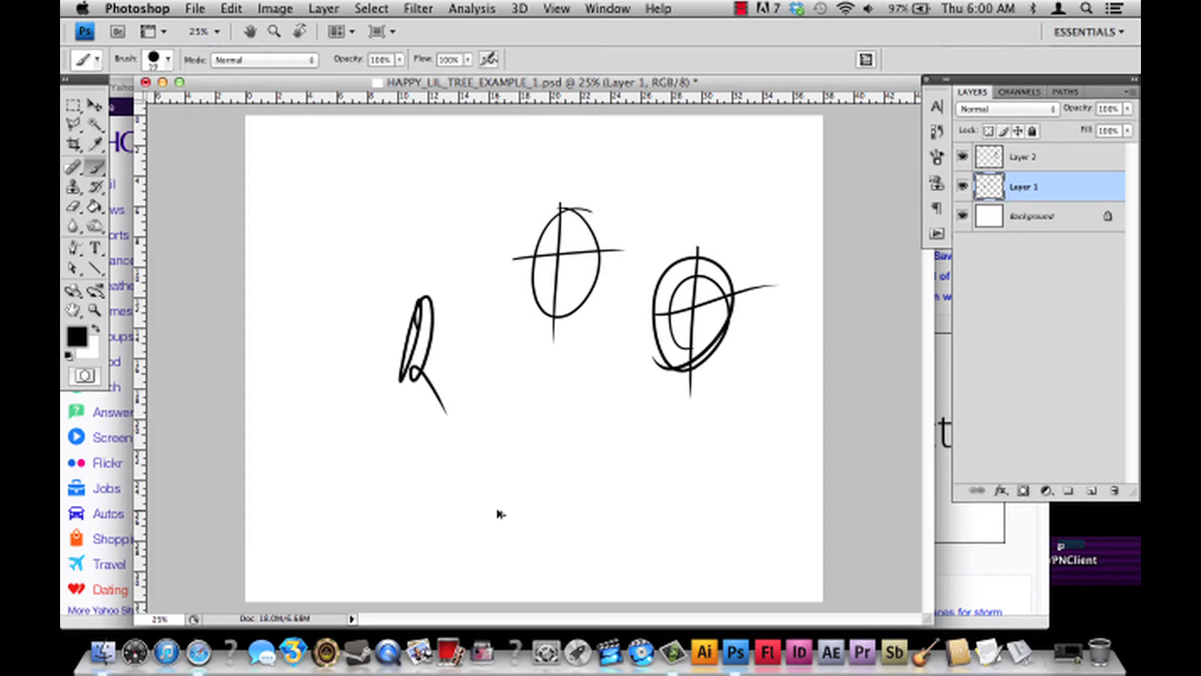
key("super+alt+z")
key("super+alt+z")
key("super+alt+z")
key("super+alt+z")
key("super+alt+z")
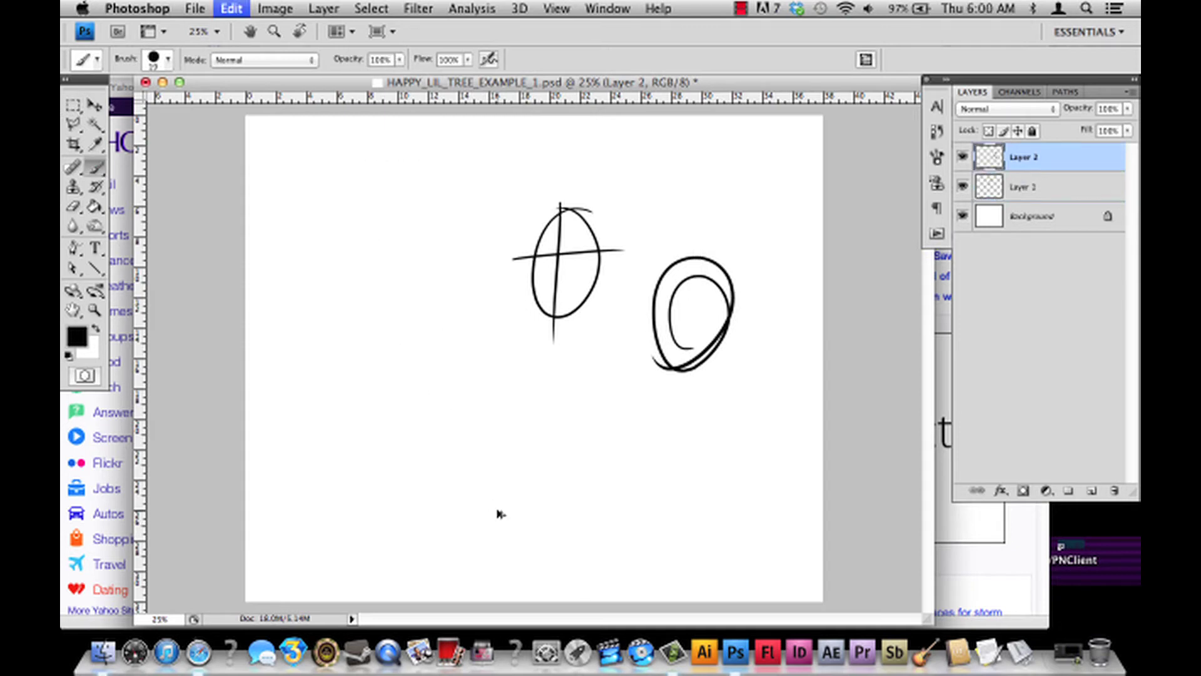
key("super+alt+z")
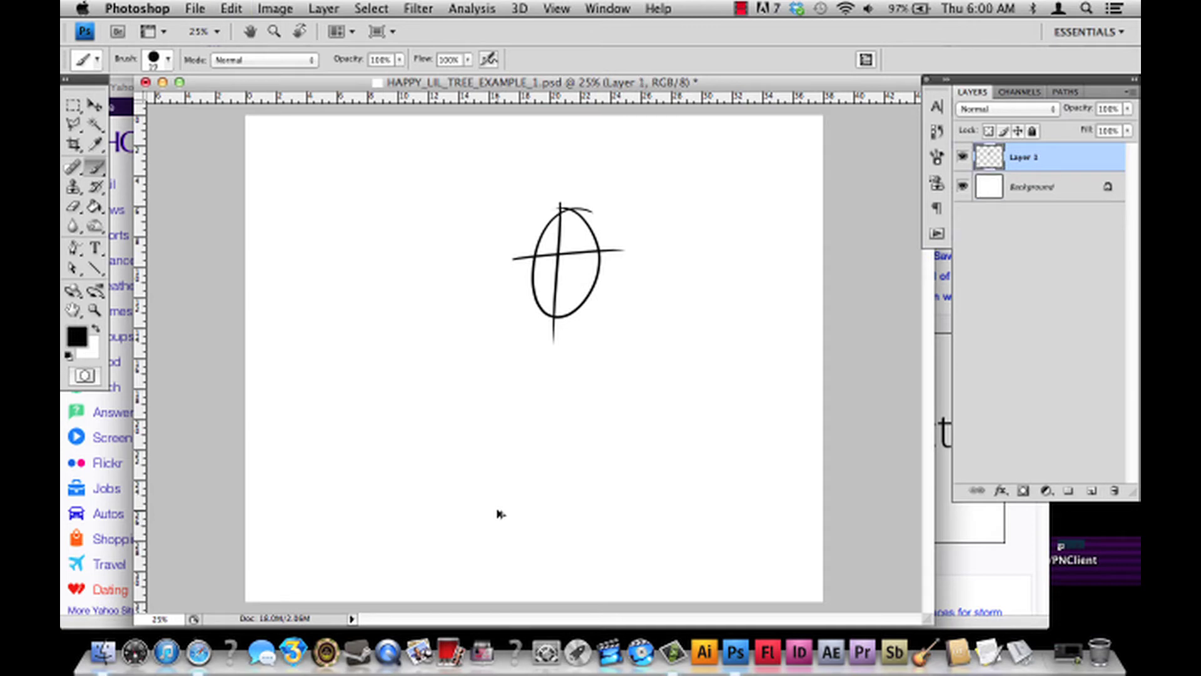
Select the whole canvas, delete the oval sketch from Layer 1, and save the file.
left_click(371, 9)
left_click(369, 28)
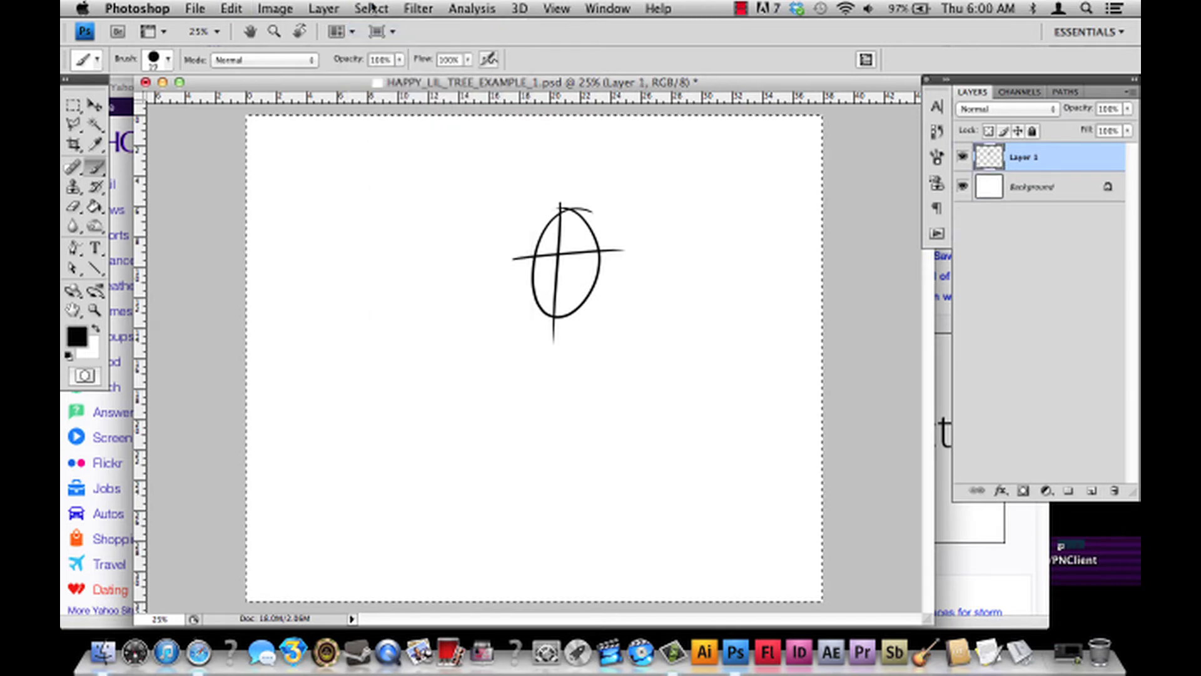
key("Delete")
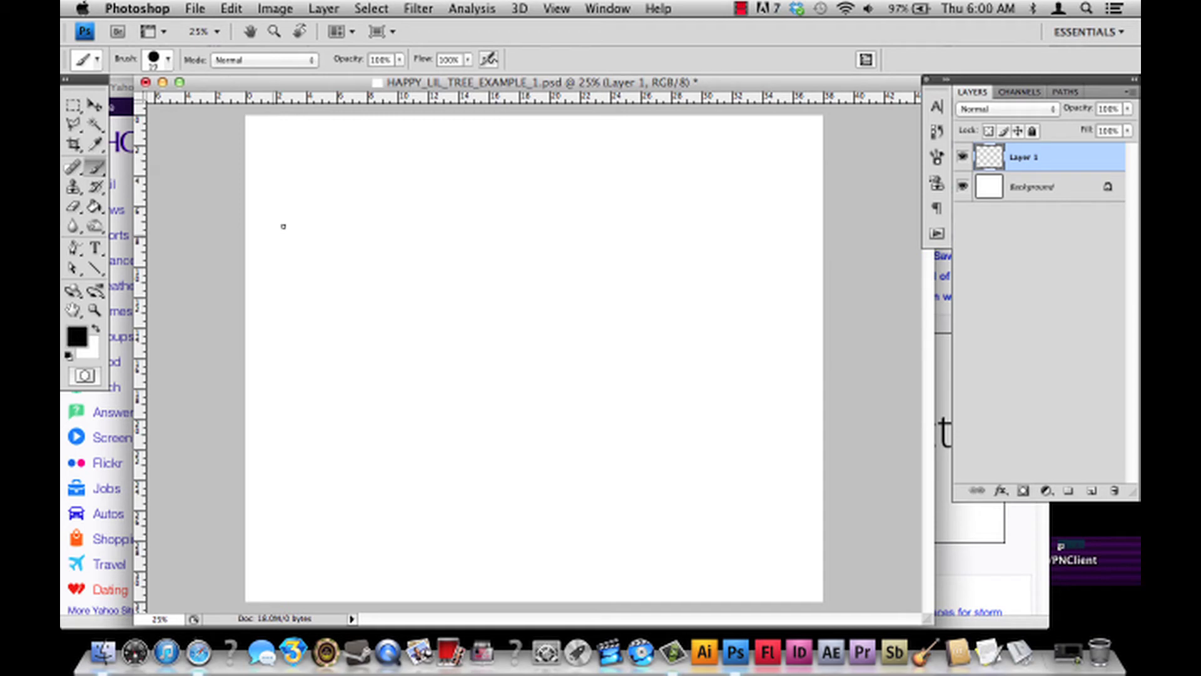
key("super+s")
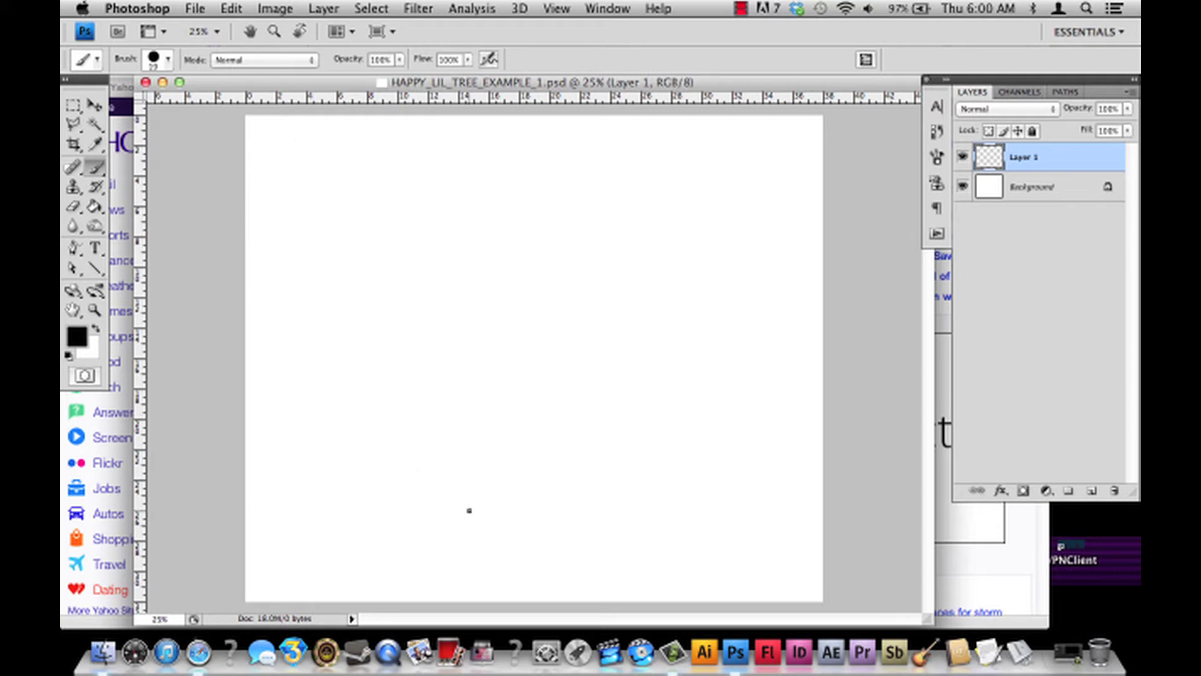
left_click(469, 513)
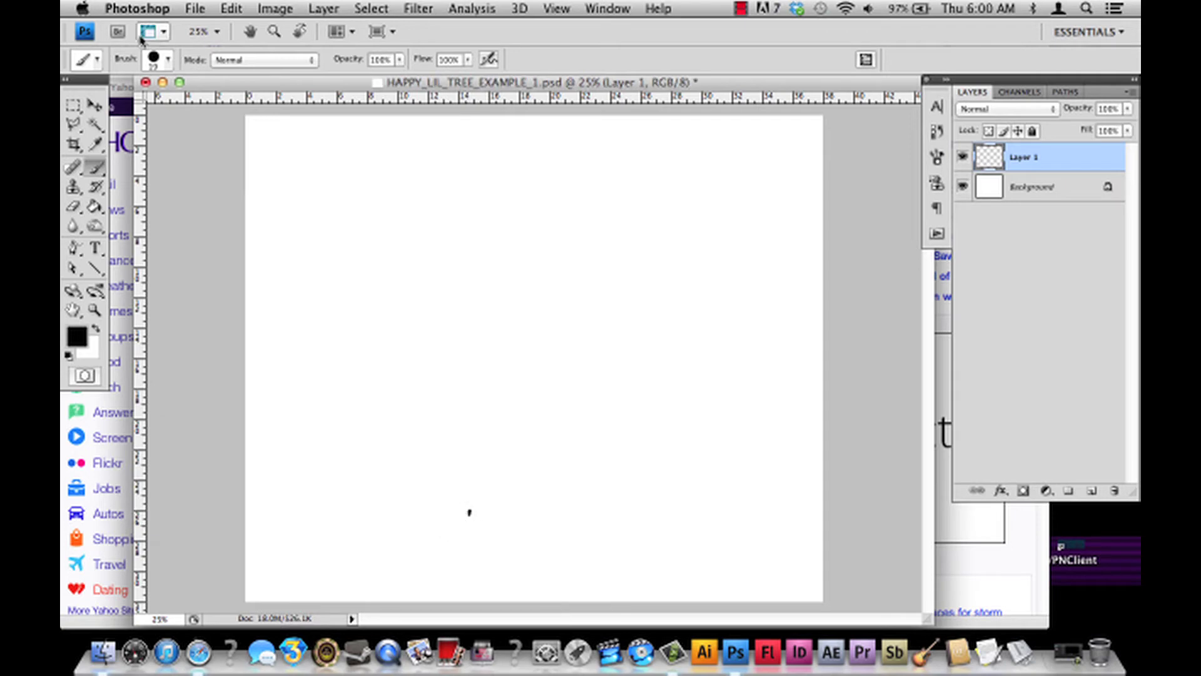
left_click(371, 8)
left_click(370, 27)
key("Delete")
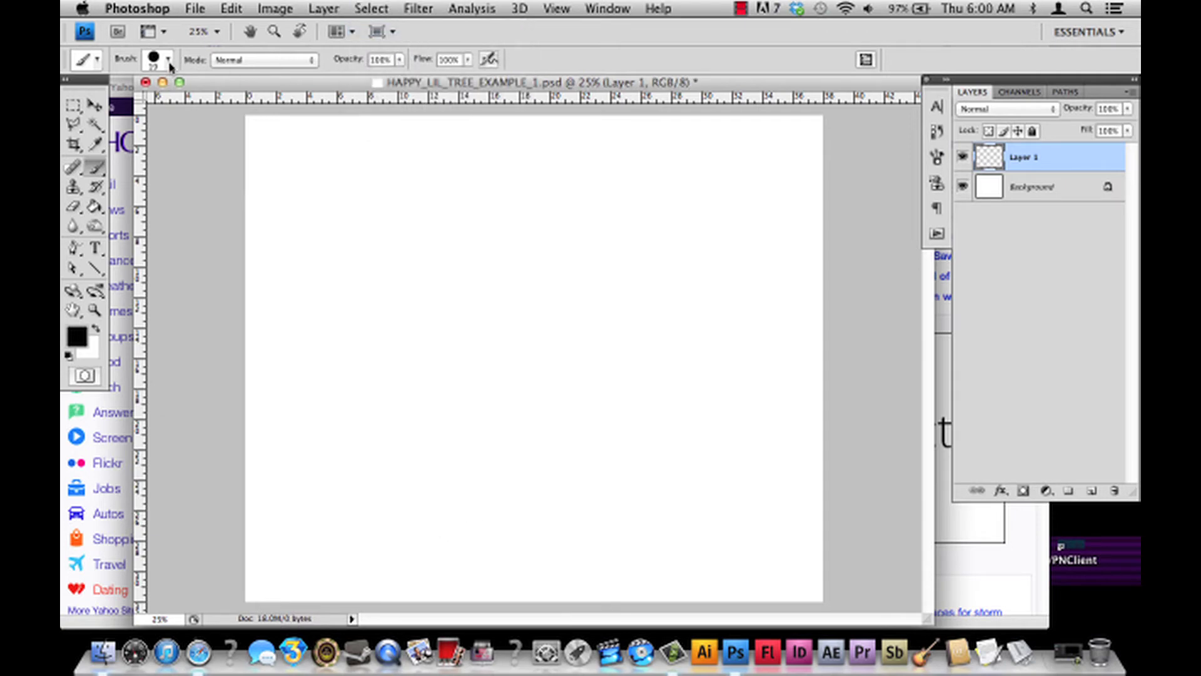
Set the brush diameter to 80 px and paint a thick, solid vertical tree trunk in the middle of Layer 1.
left_click(168, 59)
double_click(222, 88)
type("80")
key("Return")
left_click(510, 519)
left_click_drag(511, 519, 543, 222)
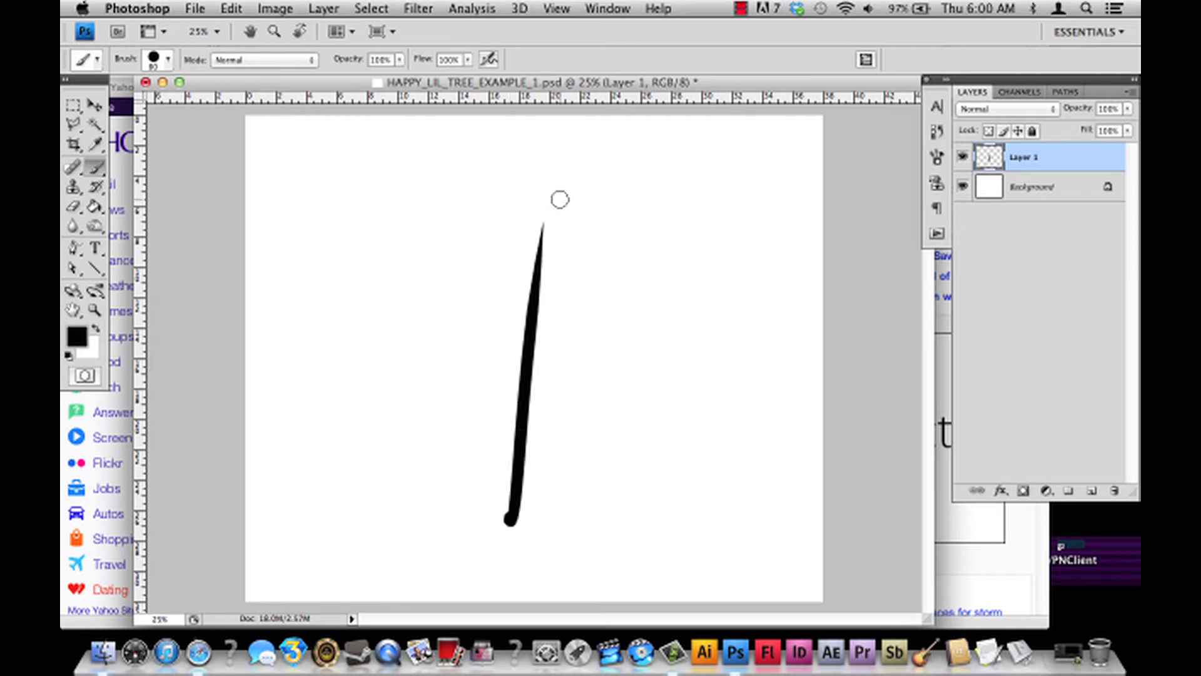
left_click_drag(511, 520, 529, 201)
mouse_move(514, 497)
left_mouse_down()
mouse_move(516, 197)
mouse_move(511, 524)
mouse_move(499, 188)
left_mouse_up()
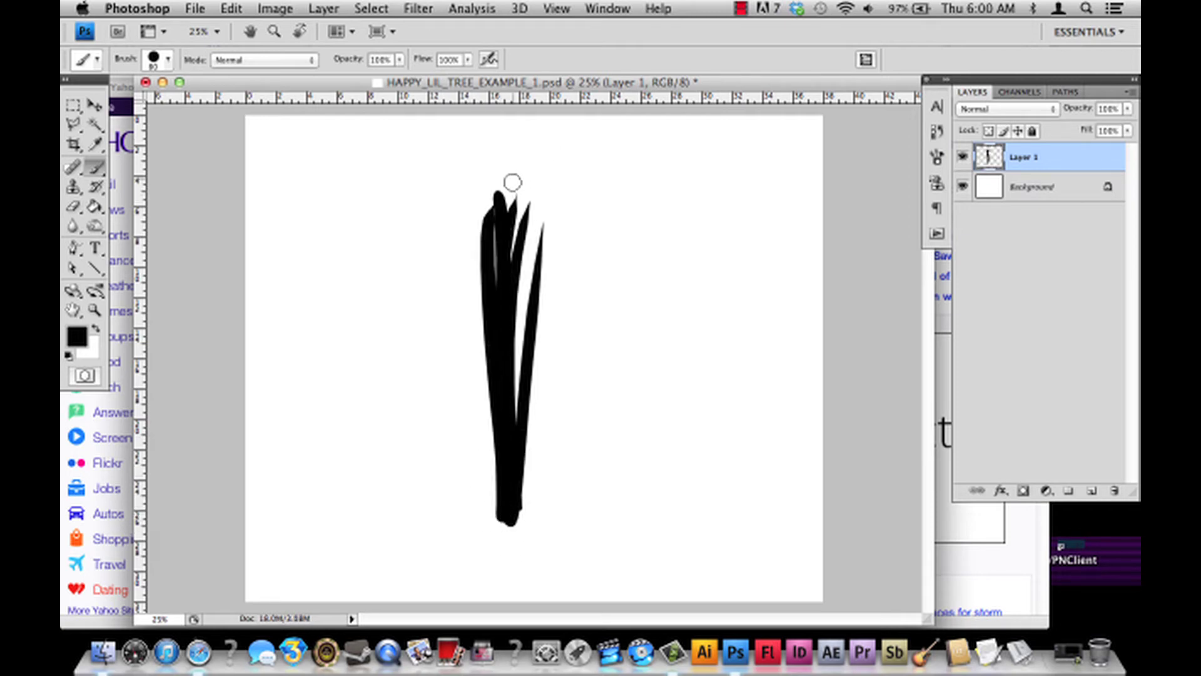
mouse_move(499, 525)
left_mouse_down()
mouse_move(494, 182)
mouse_move(502, 308)
mouse_move(509, 294)
mouse_move(519, 325)
mouse_move(524, 519)
mouse_move(540, 518)
mouse_move(485, 521)
mouse_move(495, 514)
left_mouse_up()
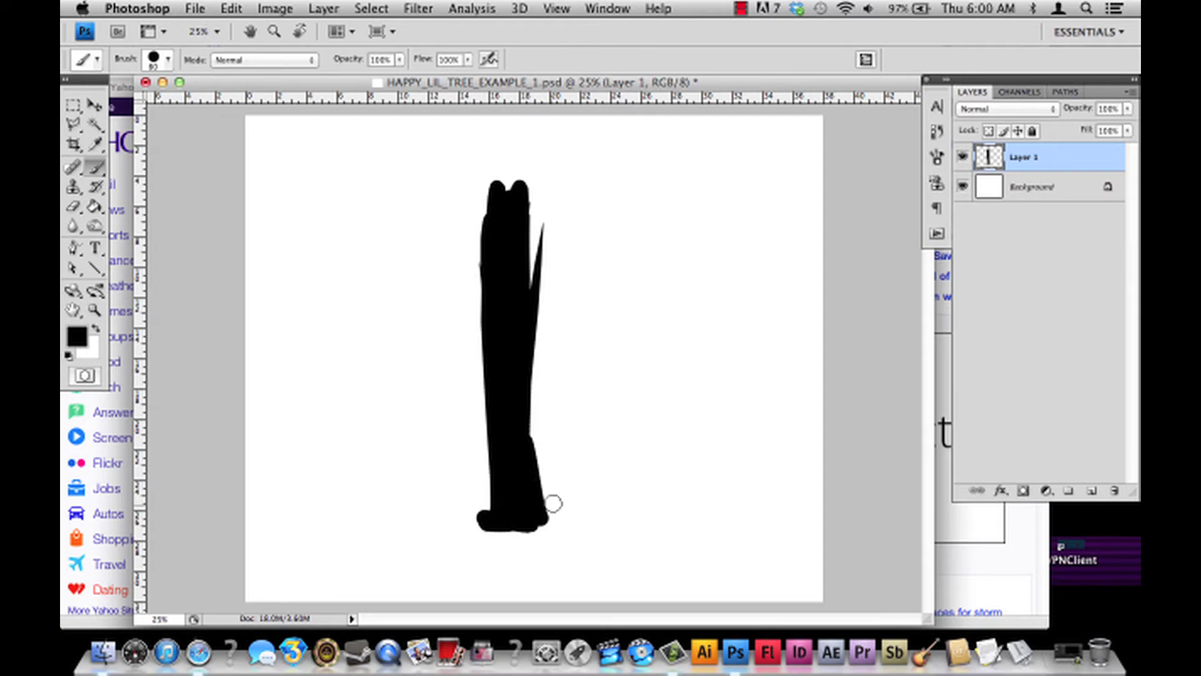
Paint two upward-curving branches on the trunk's right side and three on its left side.
mouse_move(551, 501)
left_mouse_down()
mouse_move(547, 361)
mouse_move(585, 286)
left_mouse_up()
left_click_drag(532, 253, 621, 155)
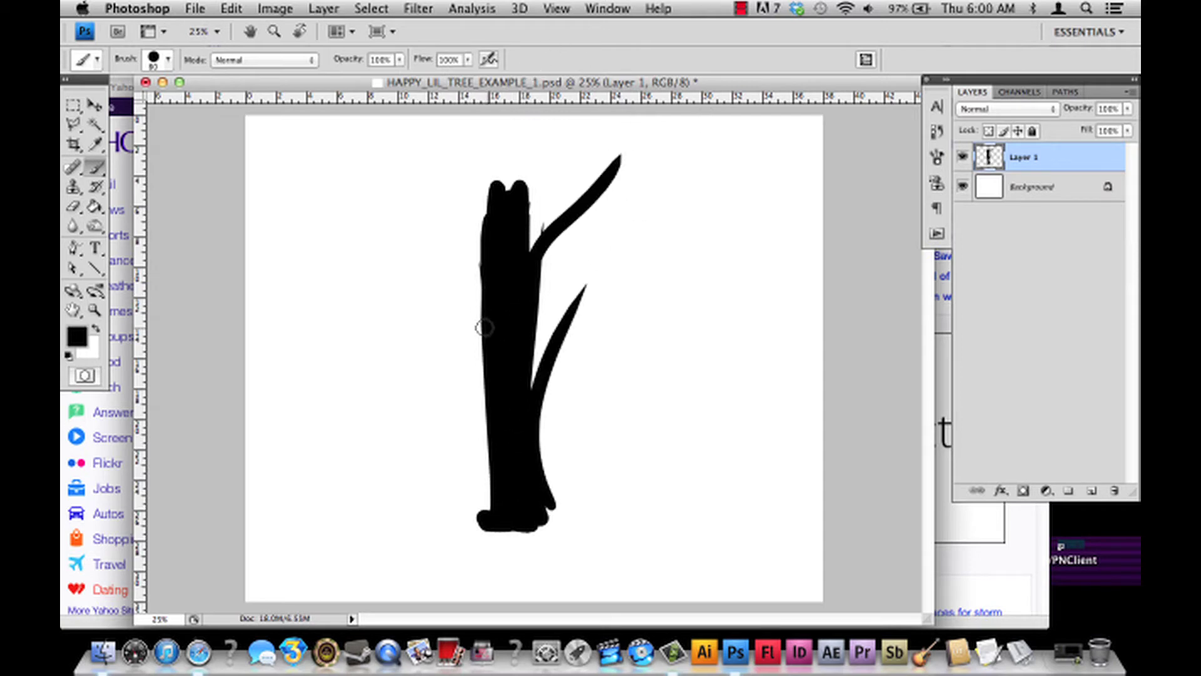
left_click_drag(481, 294, 401, 176)
left_click_drag(483, 341, 384, 244)
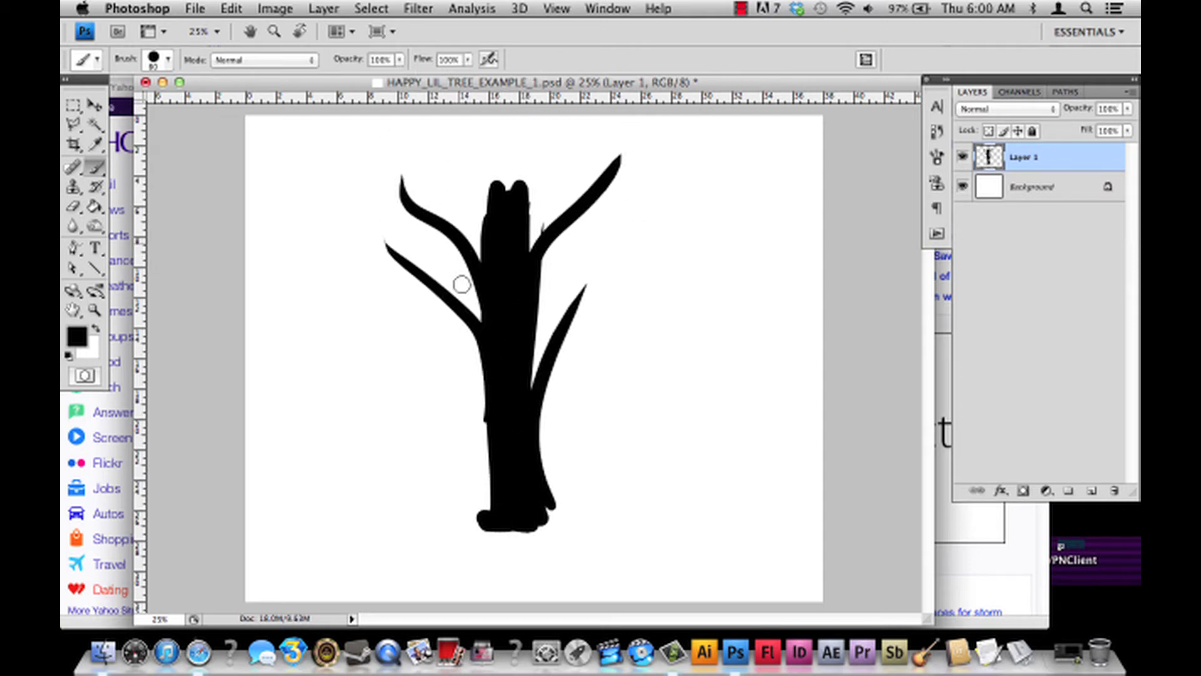
left_click_drag(490, 238, 451, 149)
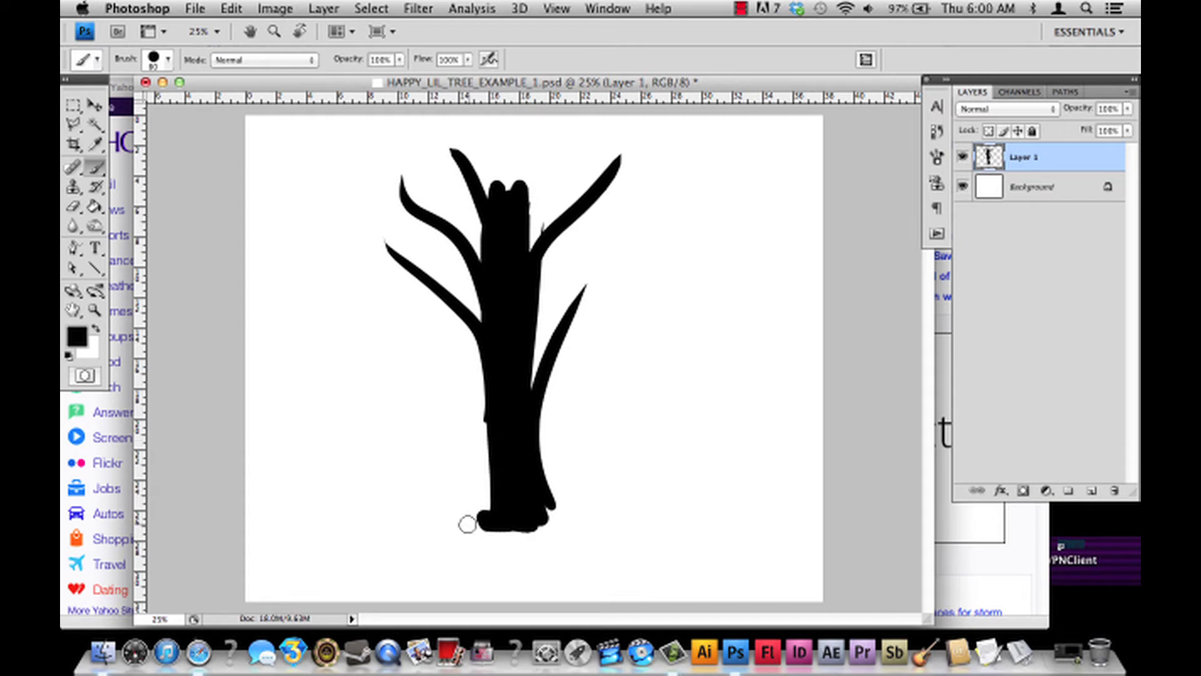
Fill out the trunk's flared base, extend its top with a short upright branch, and save the file.
left_click_drag(469, 523, 486, 350)
left_click(552, 522)
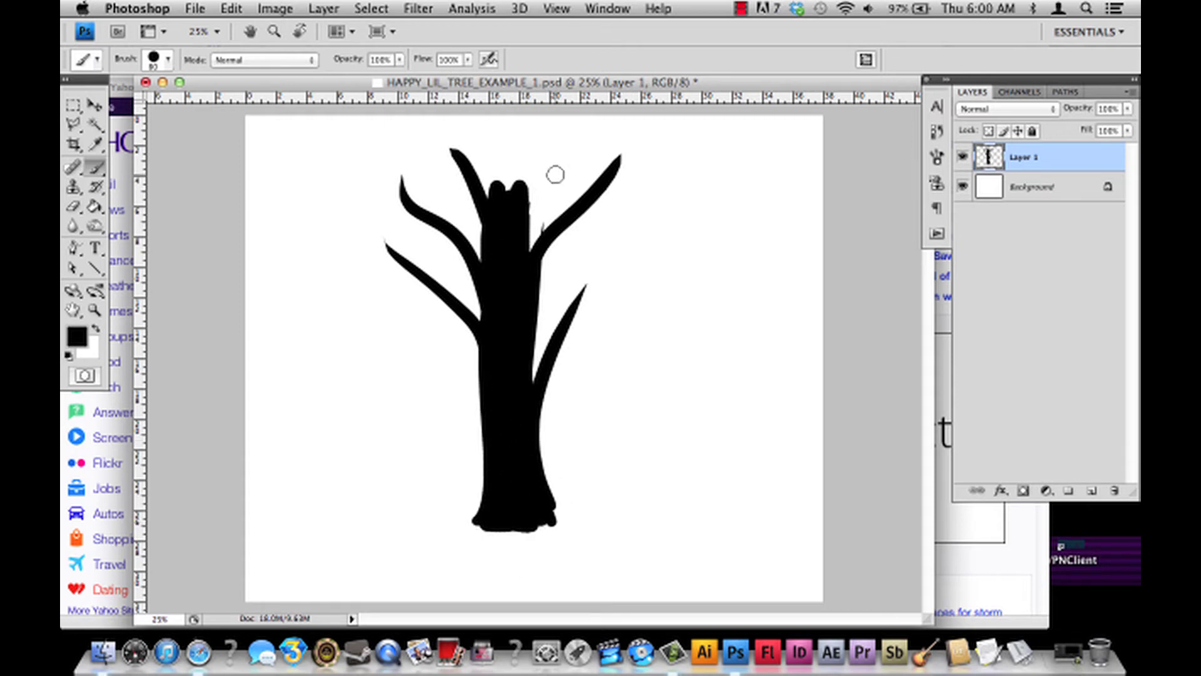
left_click_drag(509, 268, 534, 167)
key("super+s")
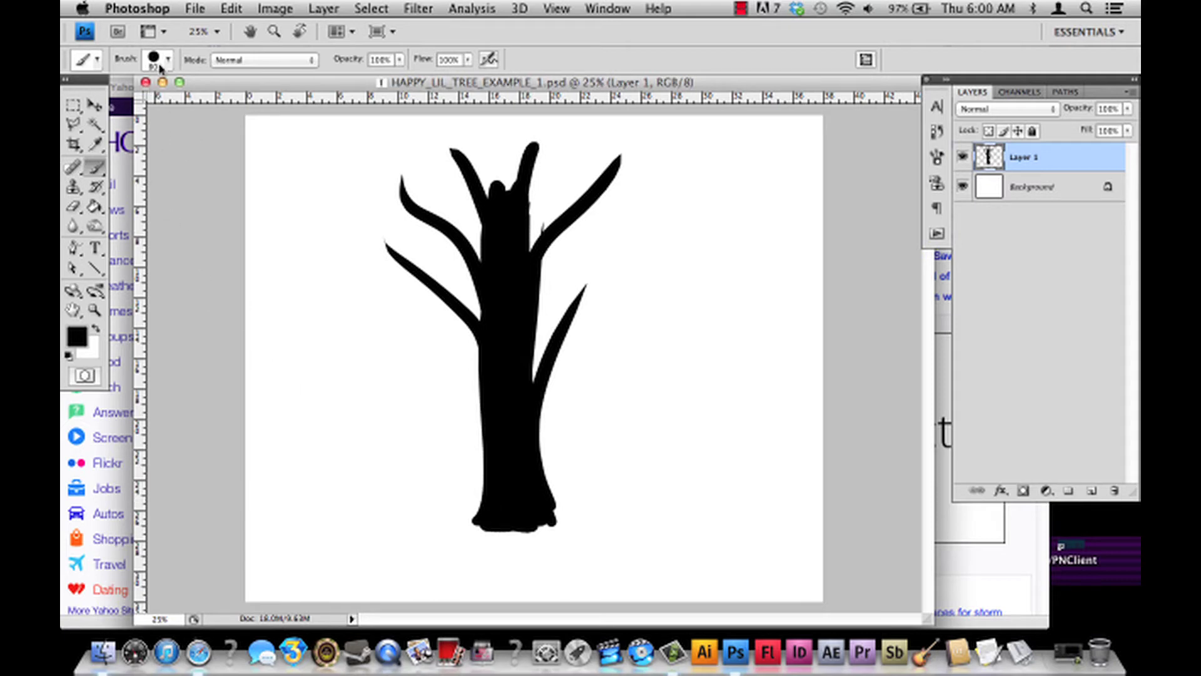
left_click(168, 60)
left_click(155, 389)
left_click(72, 311)
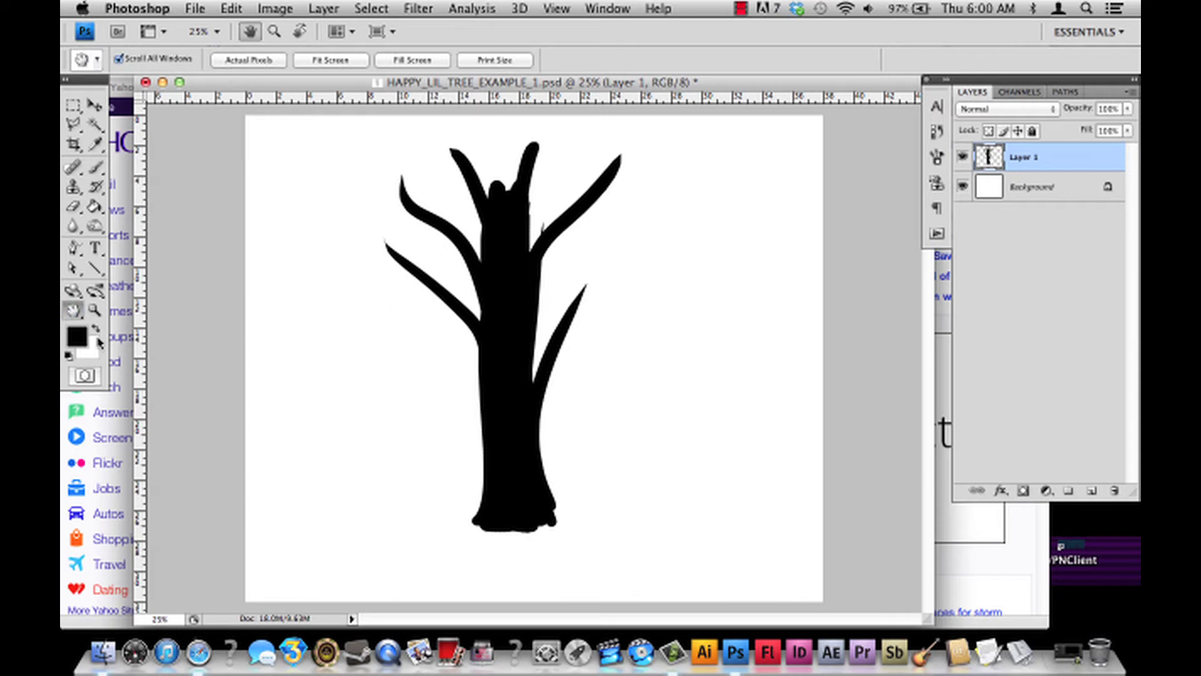
left_click(95, 166)
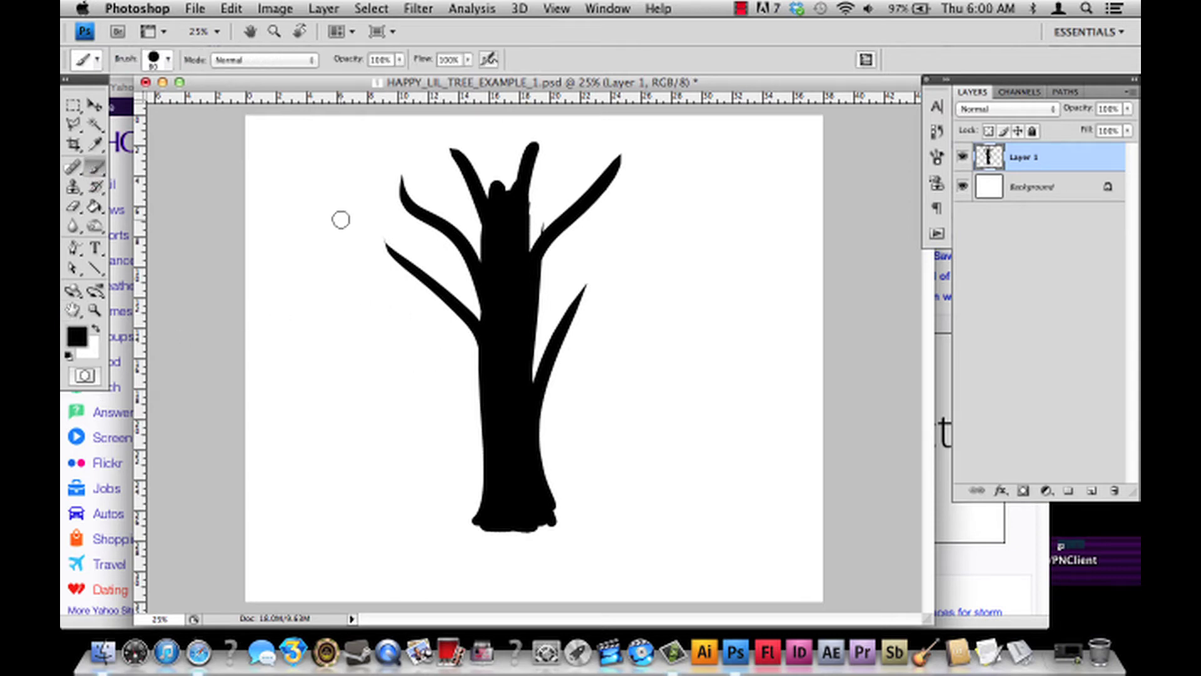
left_click(155, 58)
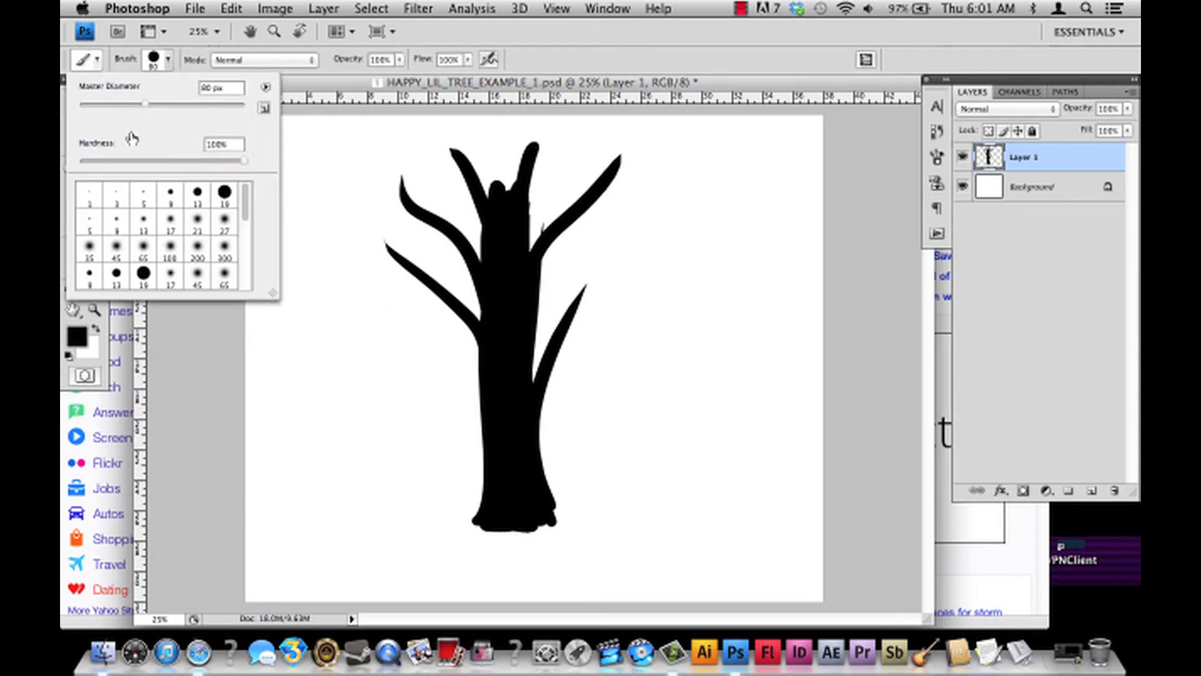
left_click(177, 351)
Resize the Eraser and trim the trunk's edges, redoing the right side with a cut through both right branches.
left_click(72, 209)
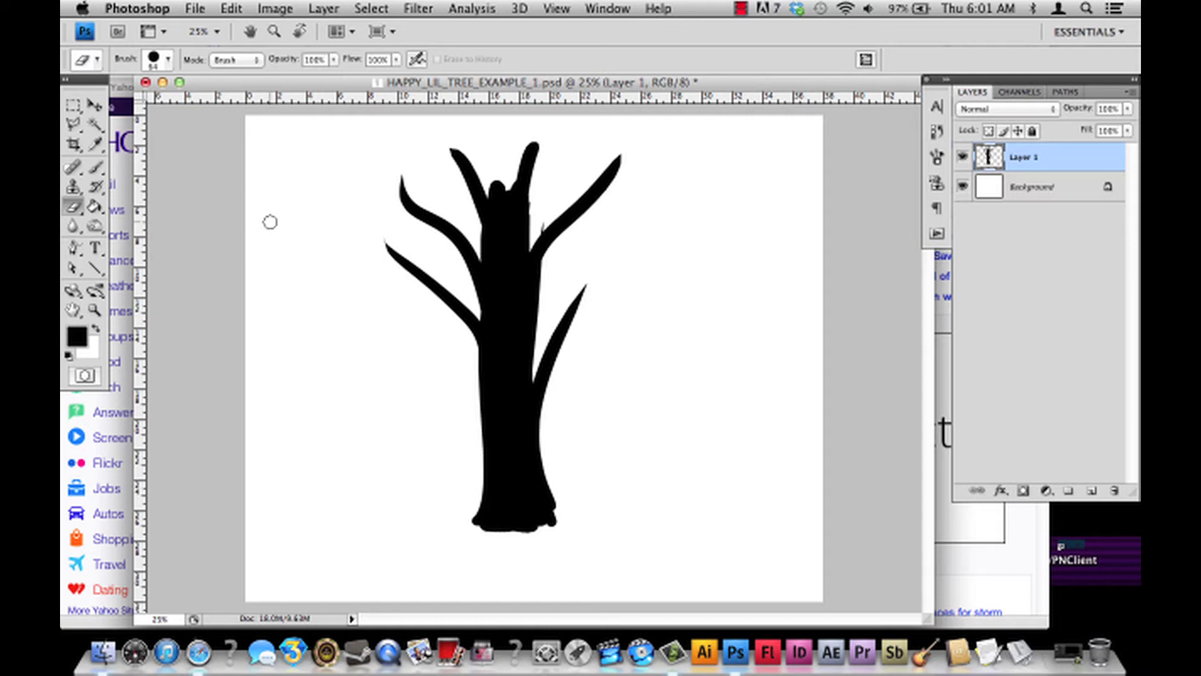
left_click(167, 60)
type("93")
key("Return")
left_click_drag(569, 496, 636, 218)
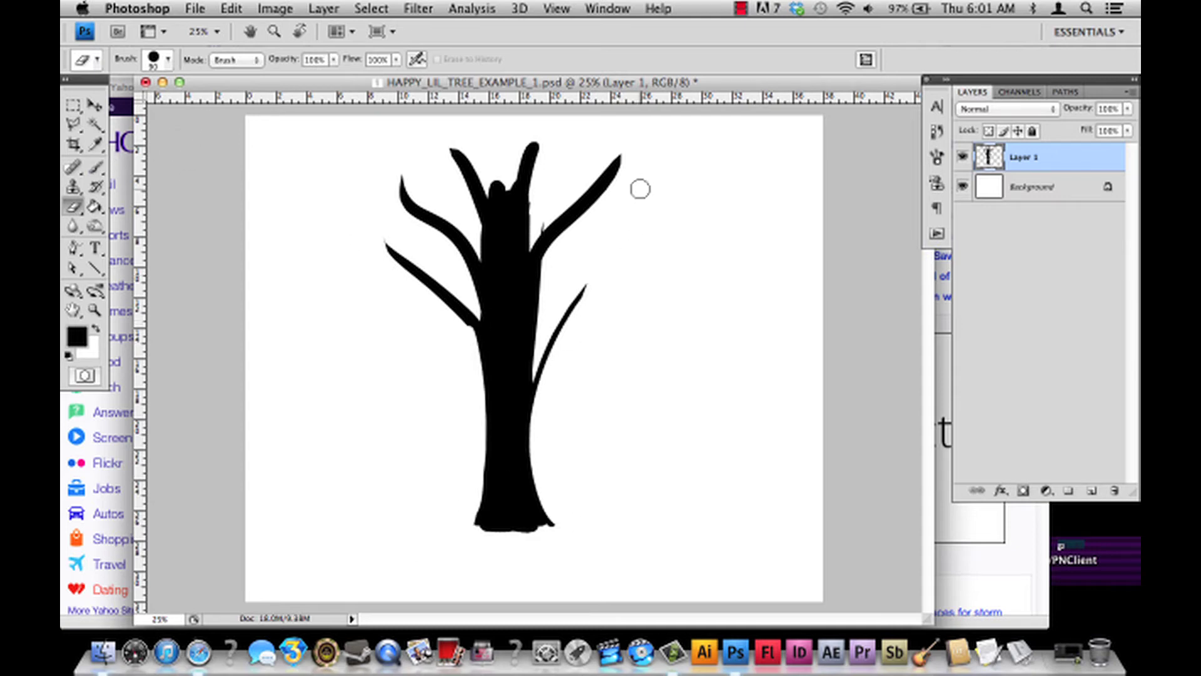
key("ctrl+z")
left_click_drag(549, 503, 554, 226)
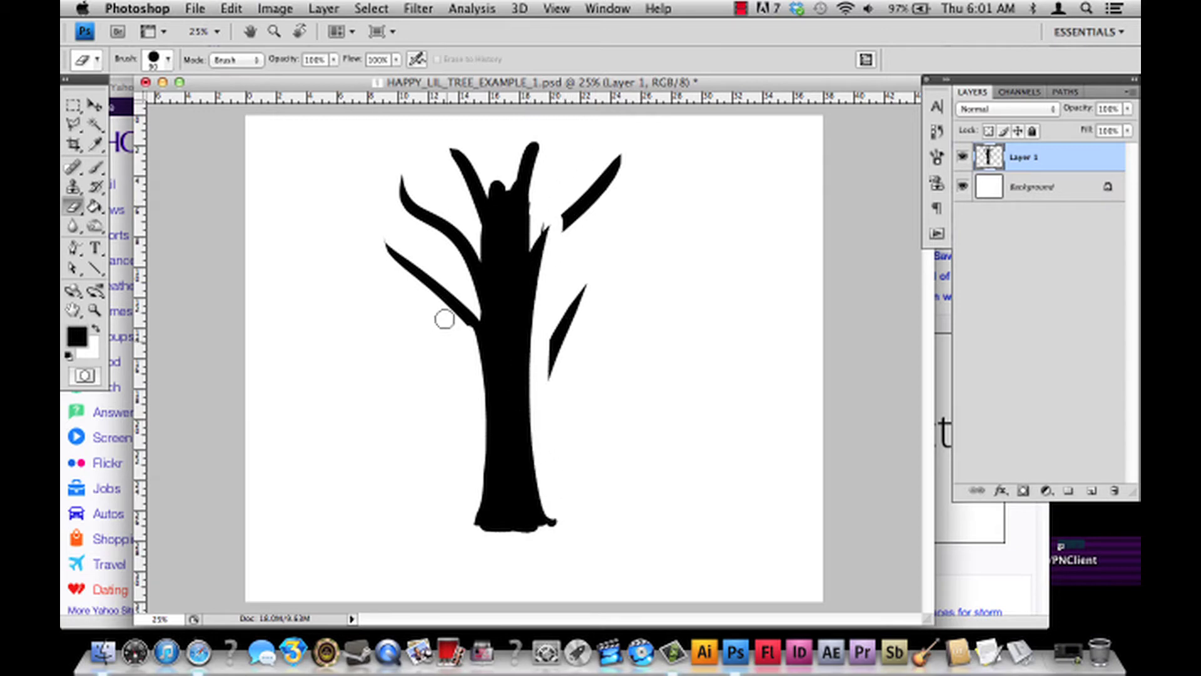
Erase the left branches and the trunk's left edge, and remove the two severed branch pieces on the right.
left_click_drag(471, 433, 469, 225)
mouse_move(437, 330)
left_mouse_down()
mouse_move(454, 298)
mouse_move(412, 288)
mouse_move(394, 236)
mouse_move(429, 271)
left_mouse_up()
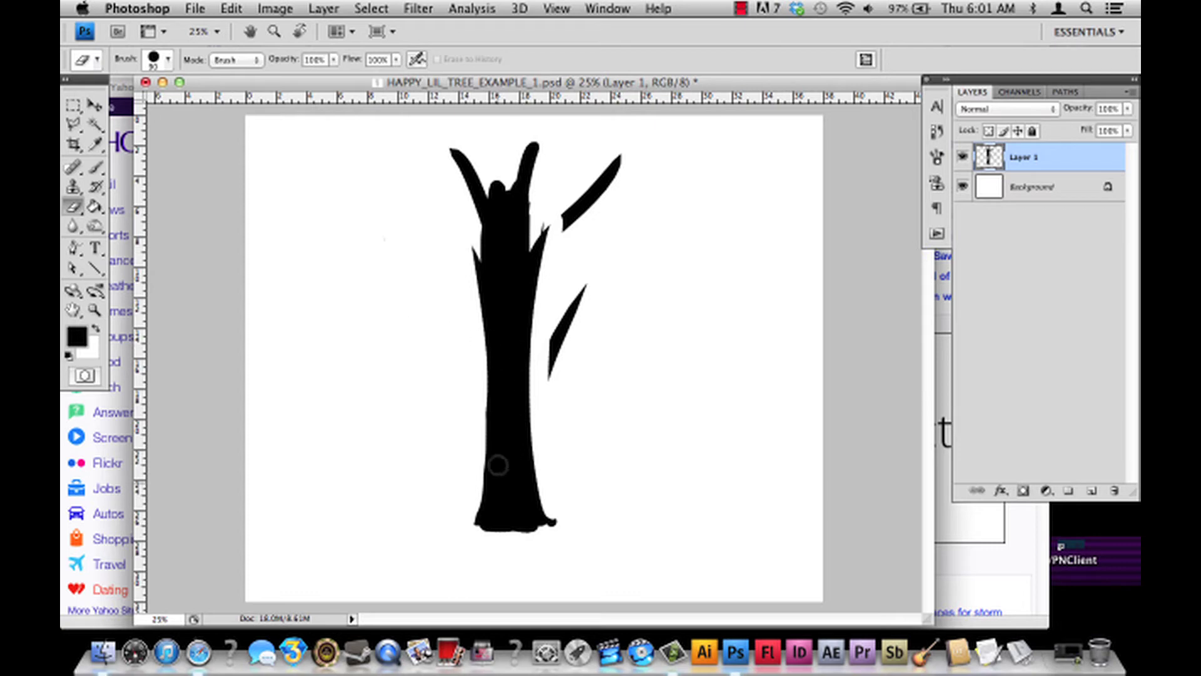
left_click_drag(466, 512, 494, 188)
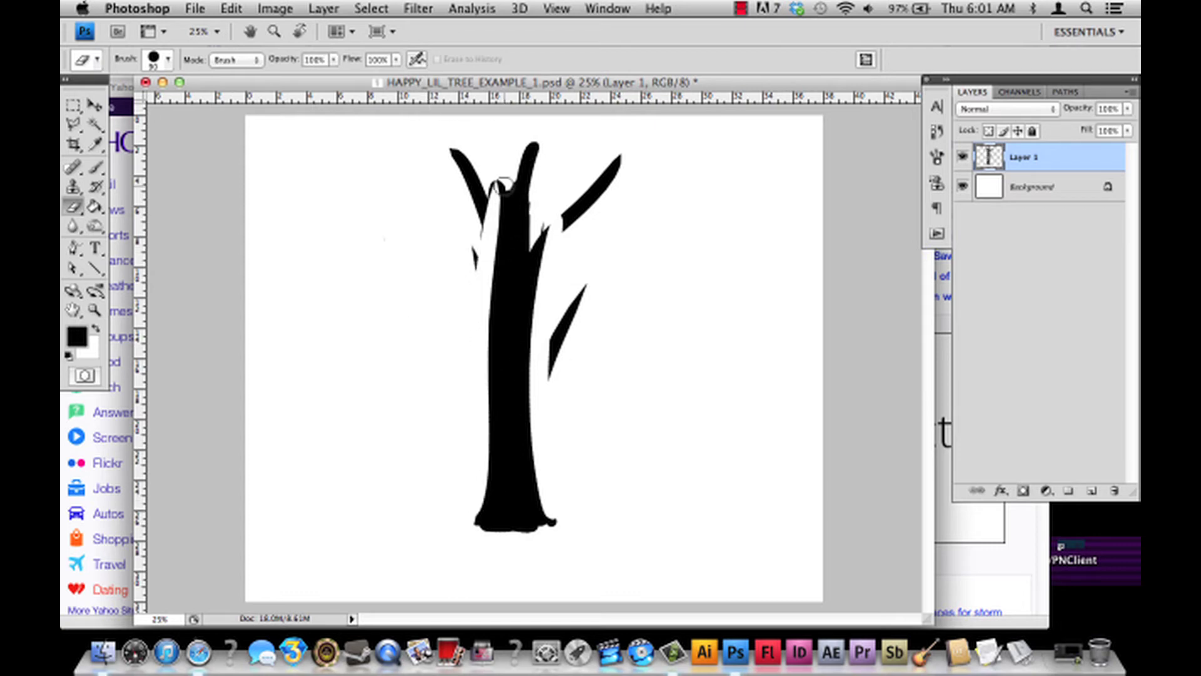
mouse_move(475, 273)
left_mouse_down()
mouse_move(484, 181)
mouse_move(469, 226)
mouse_move(450, 177)
left_mouse_up()
left_click_drag(611, 151, 559, 265)
left_click_drag(570, 306, 554, 372)
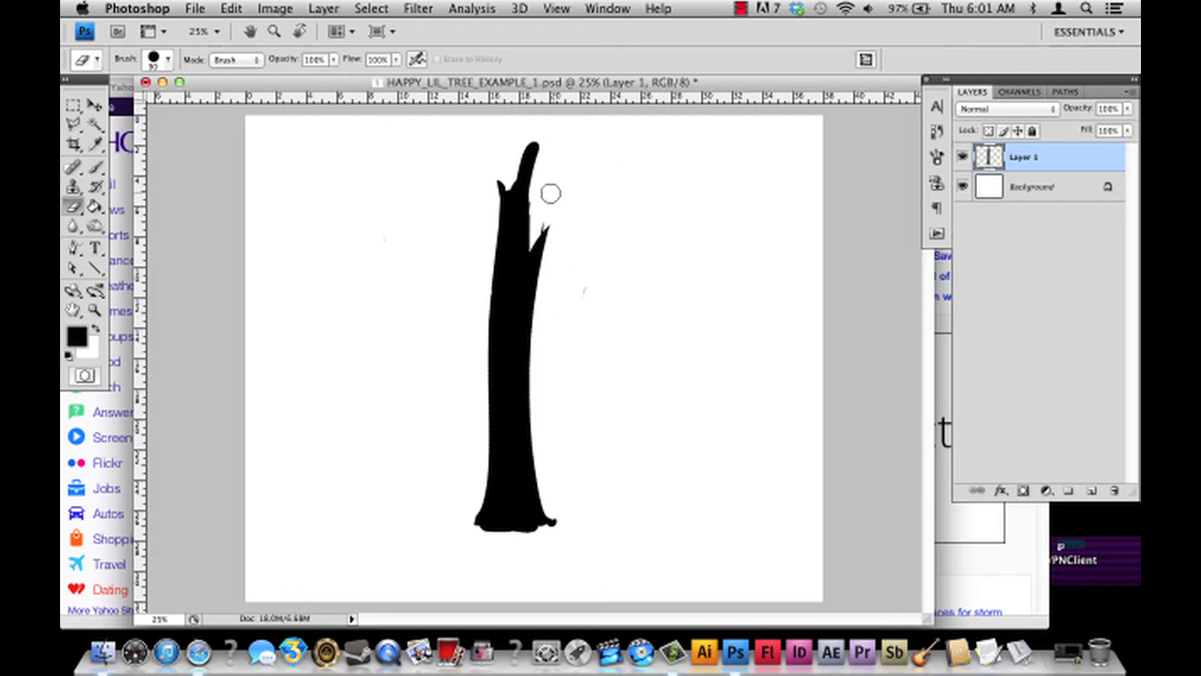
Erase along both sides of the trunk so that it narrows to a pointed tip.
left_click_drag(547, 182, 538, 370)
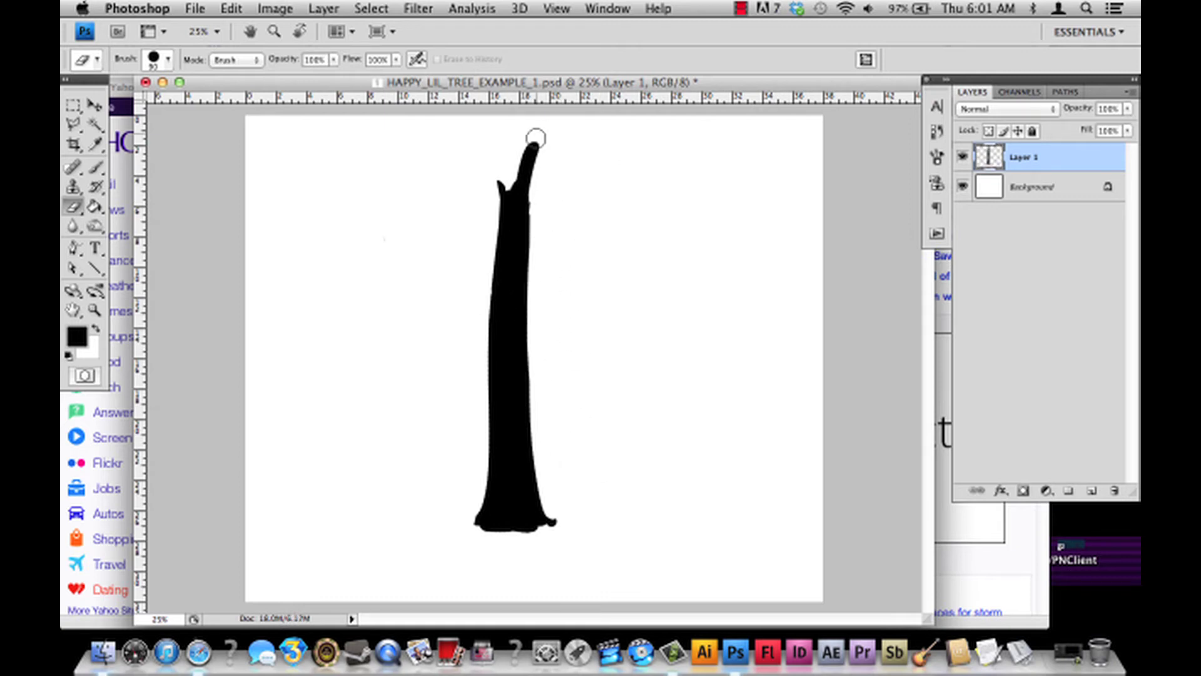
left_click_drag(531, 148, 555, 464)
left_click_drag(491, 175, 468, 426)
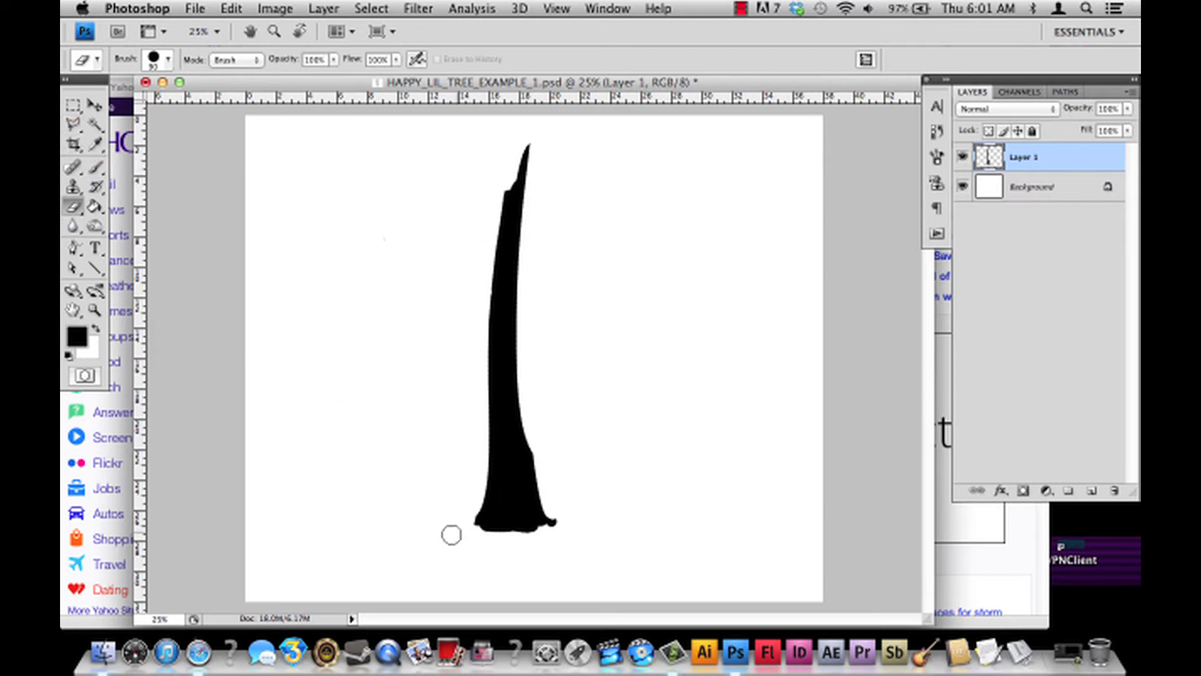
Trim the trunk's base with the Eraser, undoing and reworking the cut, and save the file.
left_click_drag(456, 520, 554, 535)
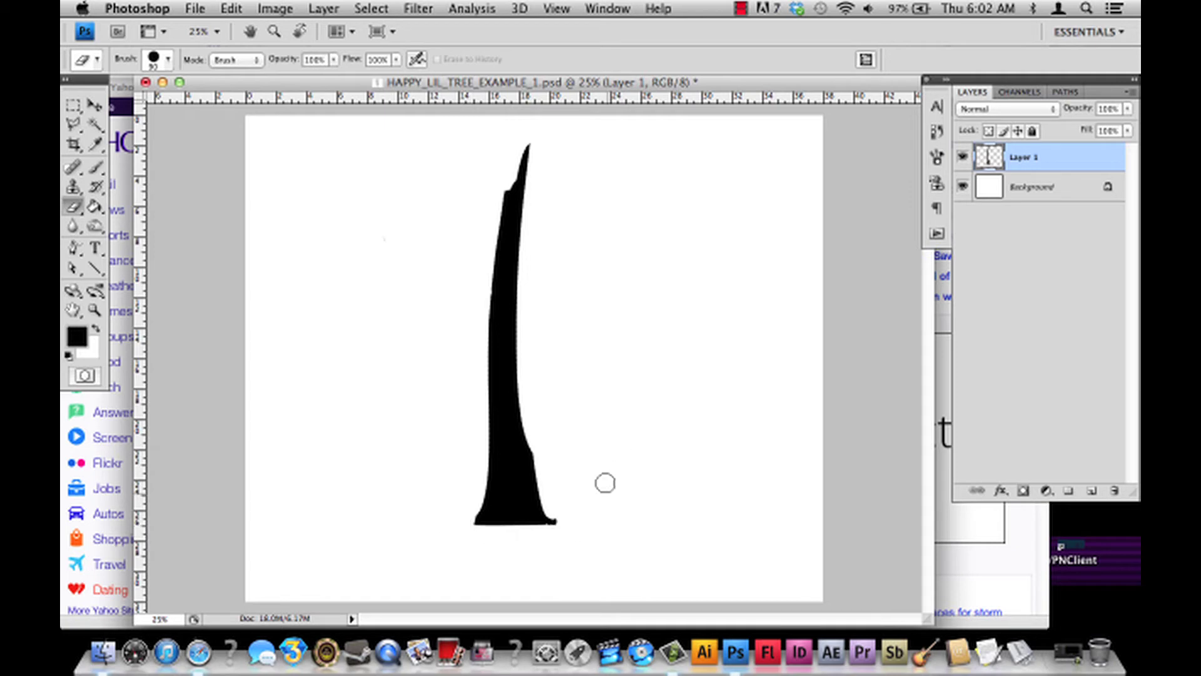
key("super+z")
mouse_move(469, 523)
left_mouse_down()
mouse_move(551, 529)
mouse_move(485, 529)
left_mouse_up()
key("super+z")
key("super+z")
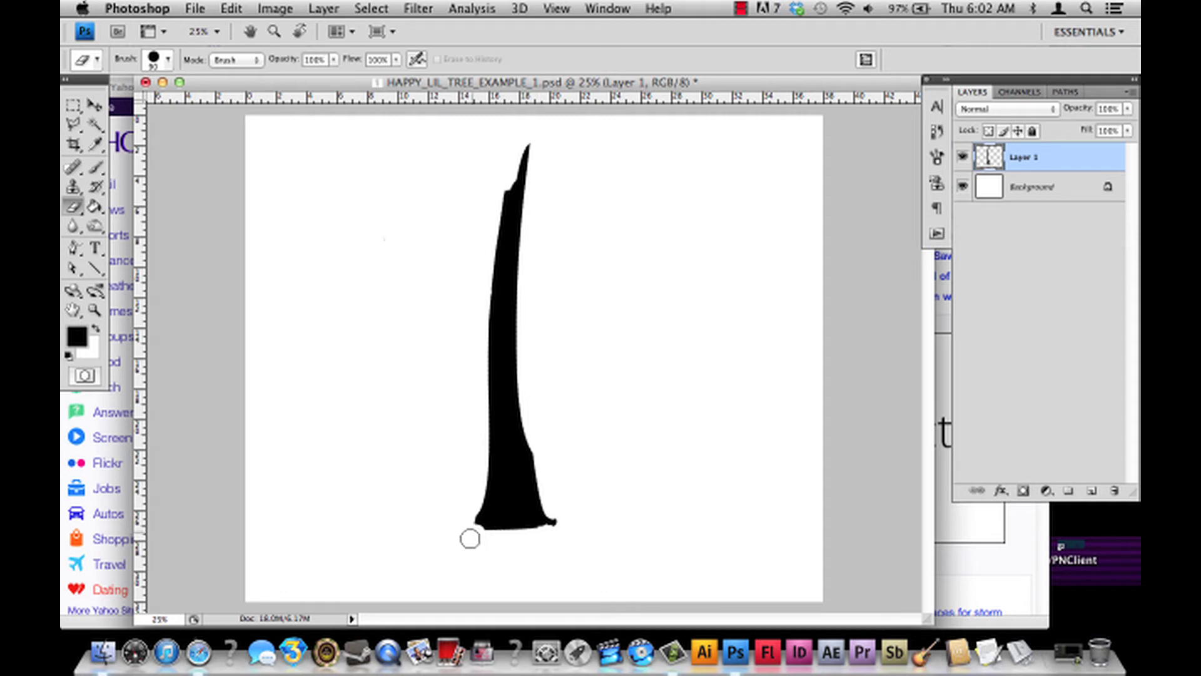
left_click_drag(557, 528, 554, 512)
key("super+s")
Try adding branch and root strokes along the trunk with a 50 px brush, undoing each stroke.
left_click(96, 166)
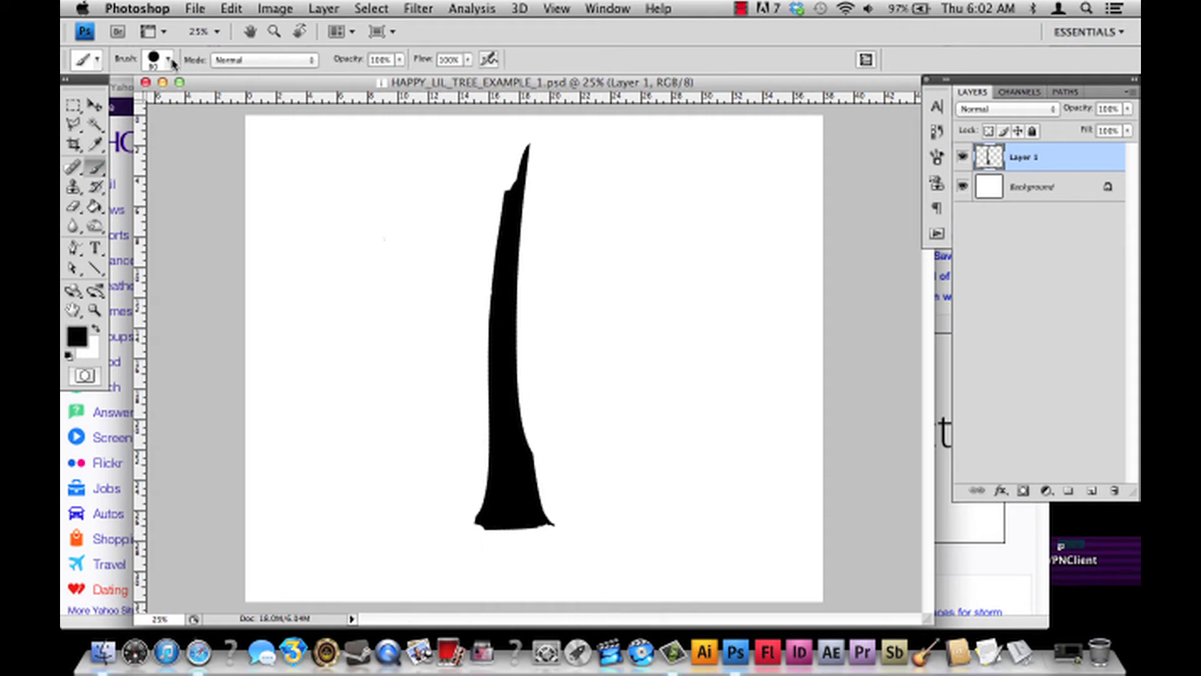
left_click(167, 60)
left_click(226, 87)
type("50")
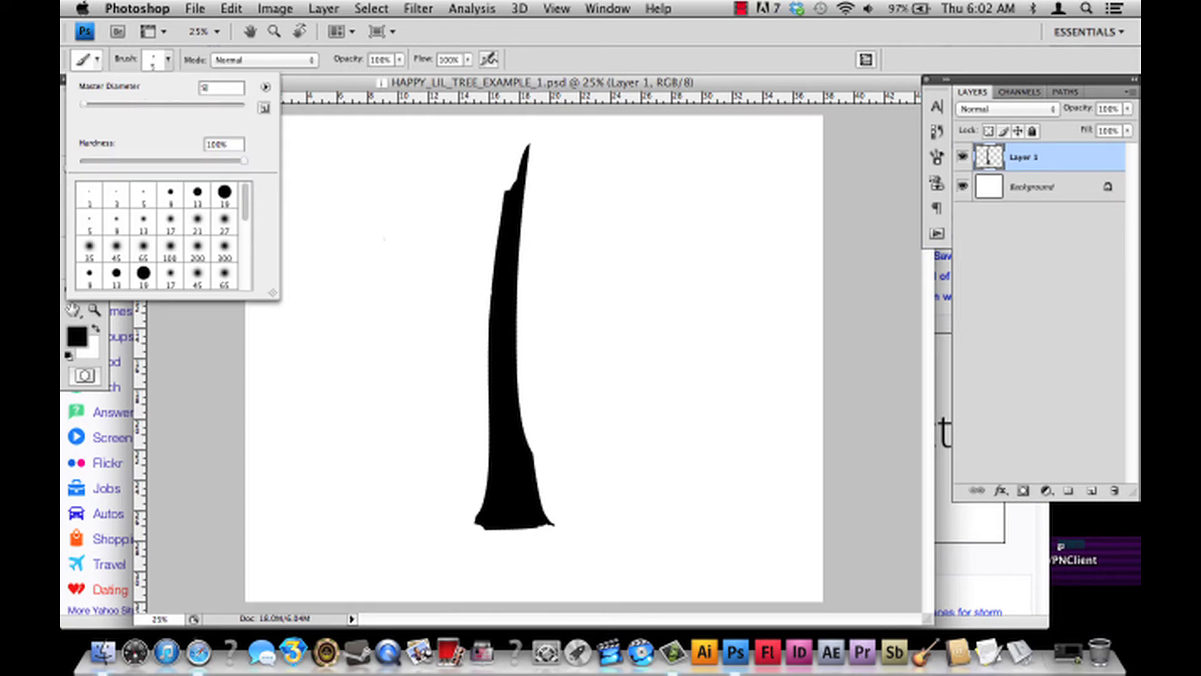
key("Return")
mouse_move(490, 351)
left_mouse_down()
mouse_move(416, 248)
mouse_move(485, 394)
left_mouse_up()
key("super+z")
key("super+z")
left_click_drag(487, 435, 401, 200)
key("super+z")
mouse_move(529, 469)
left_mouse_down()
mouse_move(533, 352)
mouse_move(530, 455)
mouse_move(536, 411)
left_mouse_up()
key("super+z")
key("super+z")
mouse_move(546, 519)
left_mouse_down()
mouse_move(599, 524)
mouse_move(549, 527)
mouse_move(571, 532)
left_mouse_up()
key("super+z")
key("super+z")
Resize the brush and paint two short roots at the left side of the trunk's base.
left_click(167, 60)
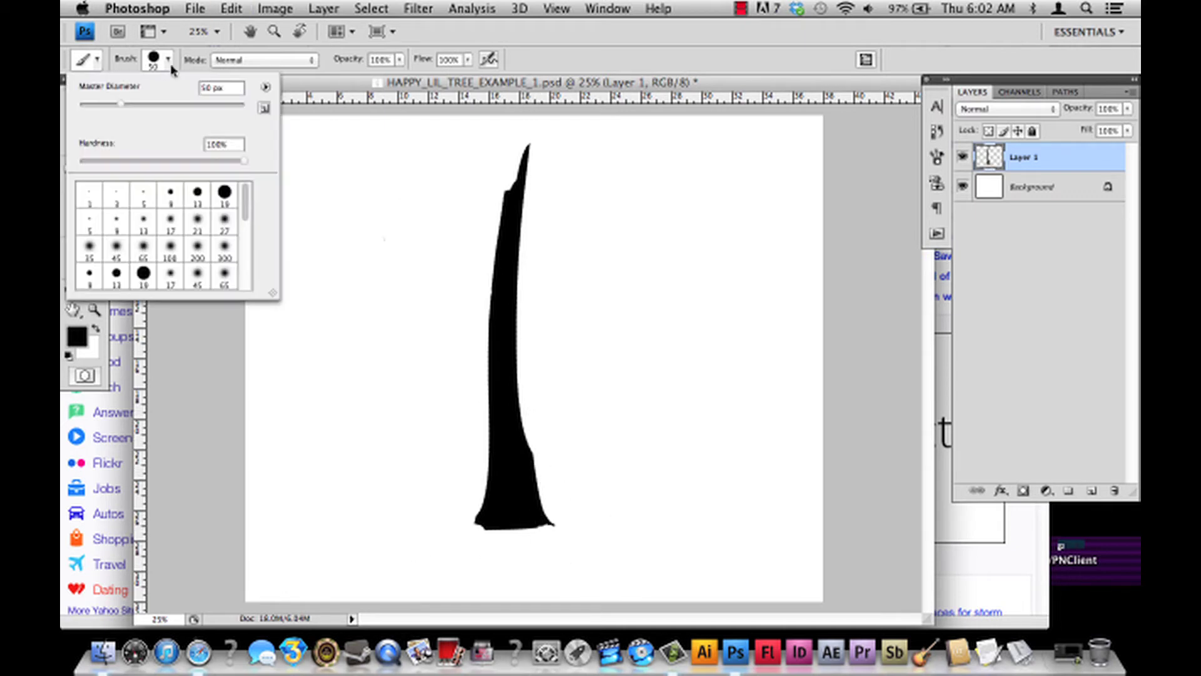
double_click(233, 88)
type("100")
key("Return")
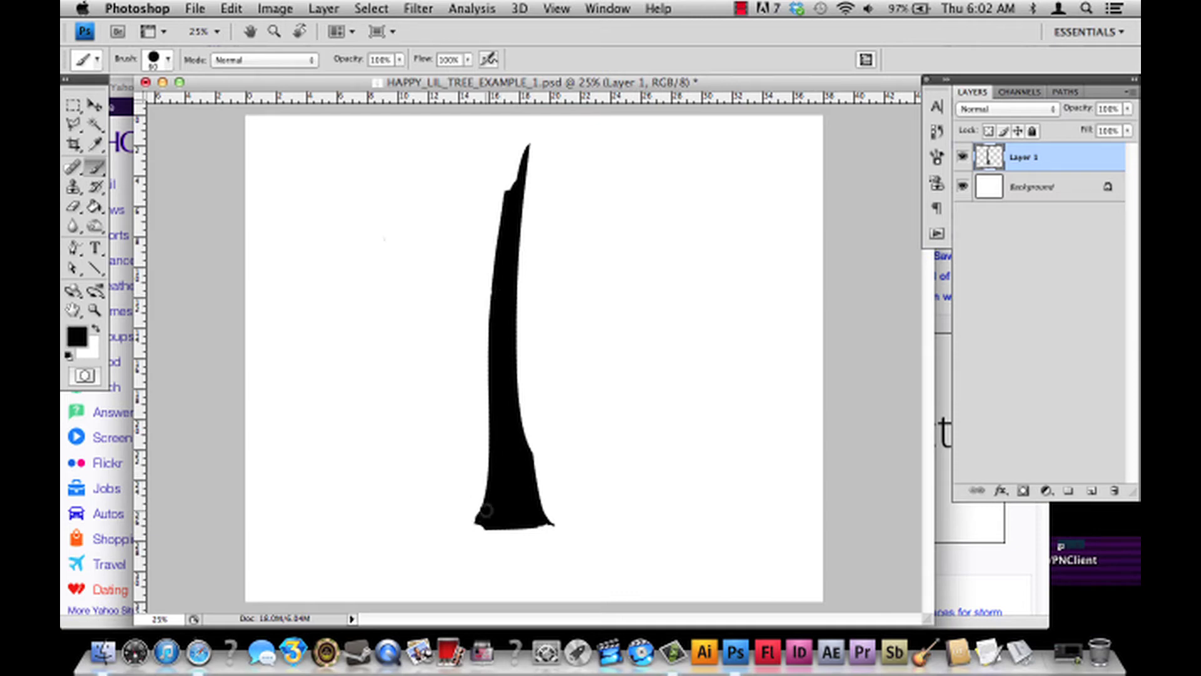
left_click_drag(454, 524, 496, 499)
left_click_drag(484, 536, 512, 519)
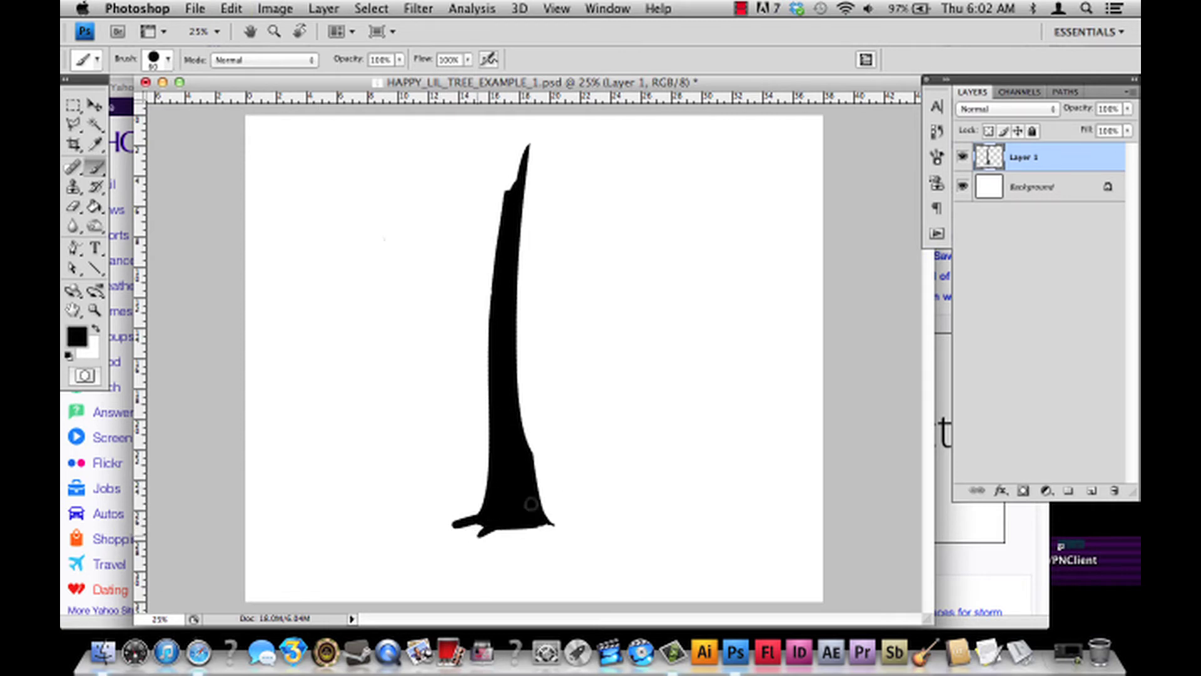
Paint a short root at the right side of the trunk's base, undoing unwanted strokes along the way.
key("super+z")
key("super+z")
key("super+z")
key("super+z")
mouse_move(529, 520)
left_mouse_down()
mouse_move(586, 523)
mouse_move(562, 530)
left_mouse_up()
key("super+z")
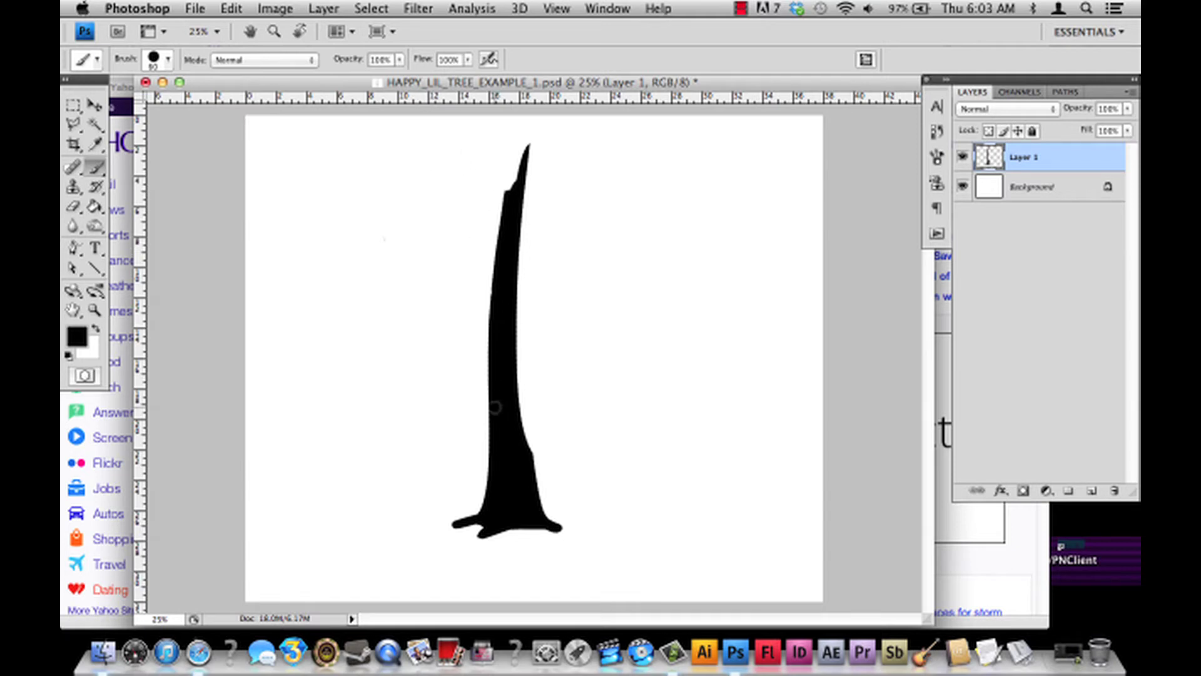
Paint a branch rising up and left from the middle of the trunk, undoing the first stroke.
left_click_drag(488, 343, 381, 208)
key("super+z")
left_click_drag(488, 338, 429, 252)
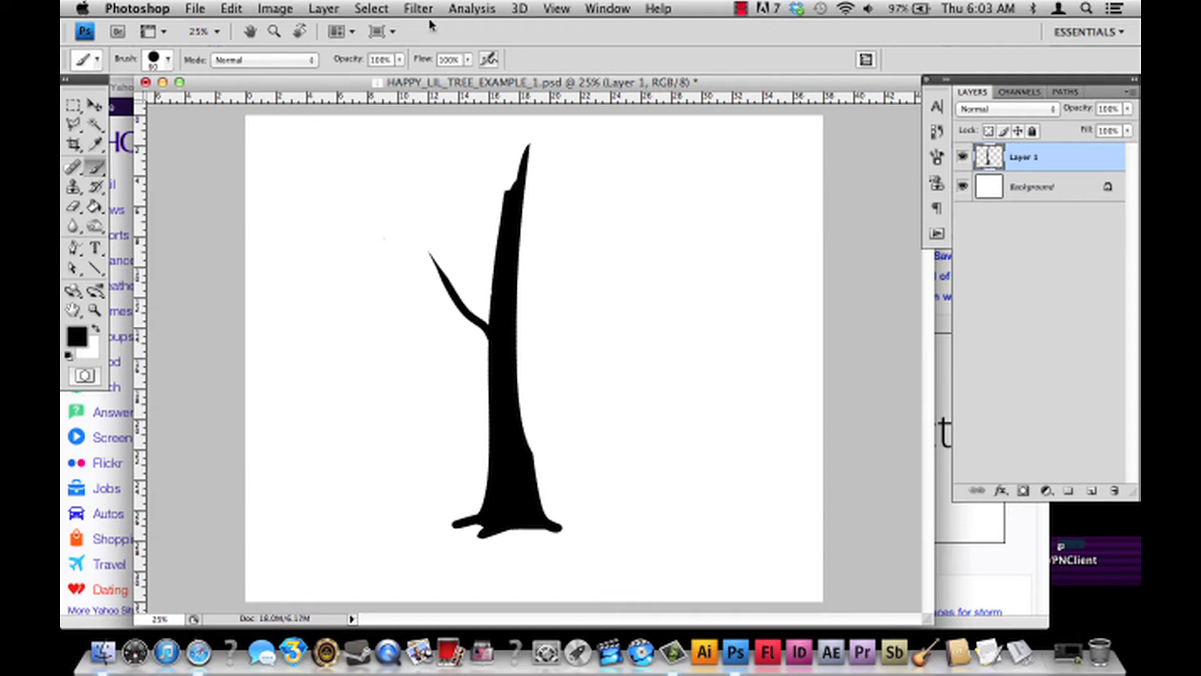
Try painting strokes along the right side of the trunk, undoing each one.
left_click_drag(523, 444, 555, 311)
key("super+z")
mouse_move(510, 446)
left_mouse_down()
mouse_move(555, 311)
mouse_move(519, 405)
left_mouse_up()
key("super+z")
key("super+z")
mouse_move(565, 281)
left_mouse_down()
mouse_move(526, 332)
mouse_move(509, 485)
left_mouse_up()
key("super+z")
left_click_drag(560, 284, 536, 480)
key("super+z")
Paint a second, higher branch on the trunk's left side and thicken its joint, undoing unwanted strokes along the way.
left_click_drag(463, 158, 494, 281)
key("super+z")
left_click_drag(415, 150, 494, 269)
key("super+z")
left_click_drag(413, 153, 487, 330)
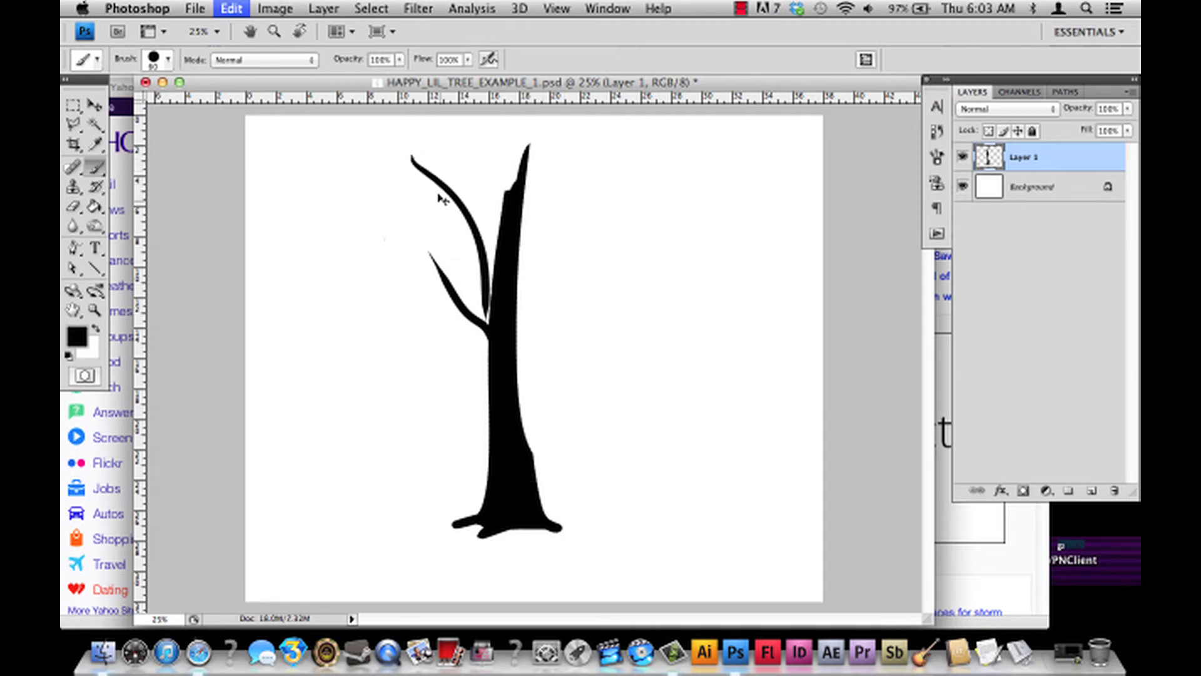
key("super+z")
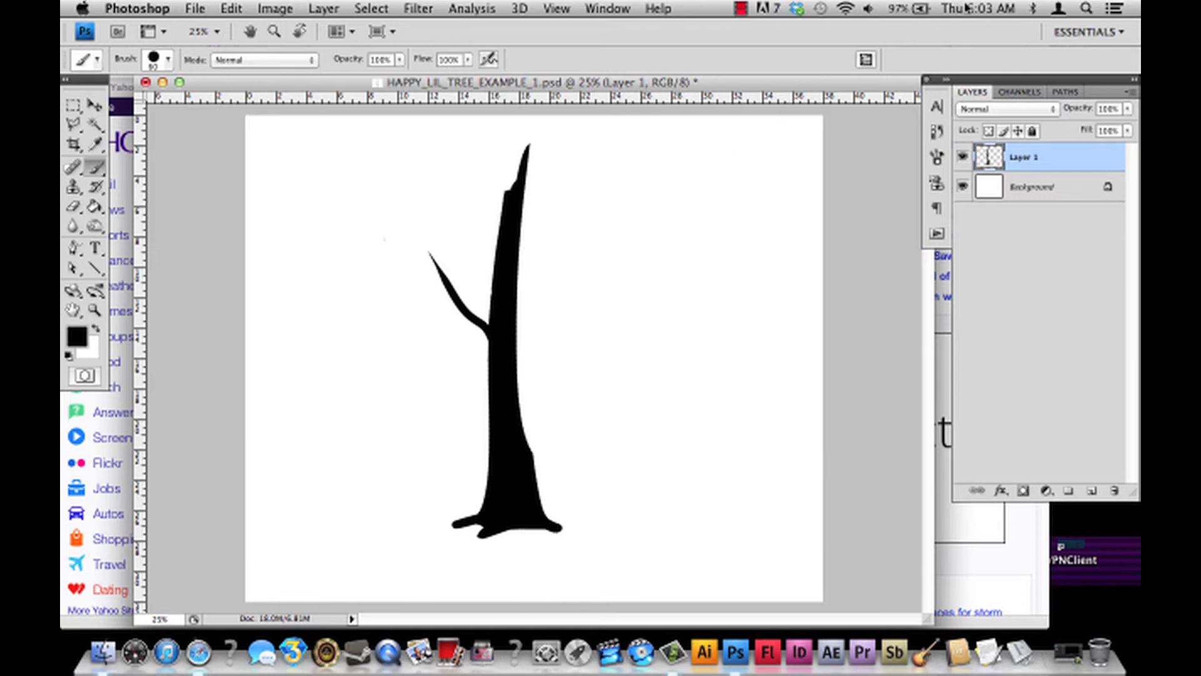
left_click_drag(434, 169, 495, 275)
key("super+z")
left_click_drag(420, 176, 494, 270)
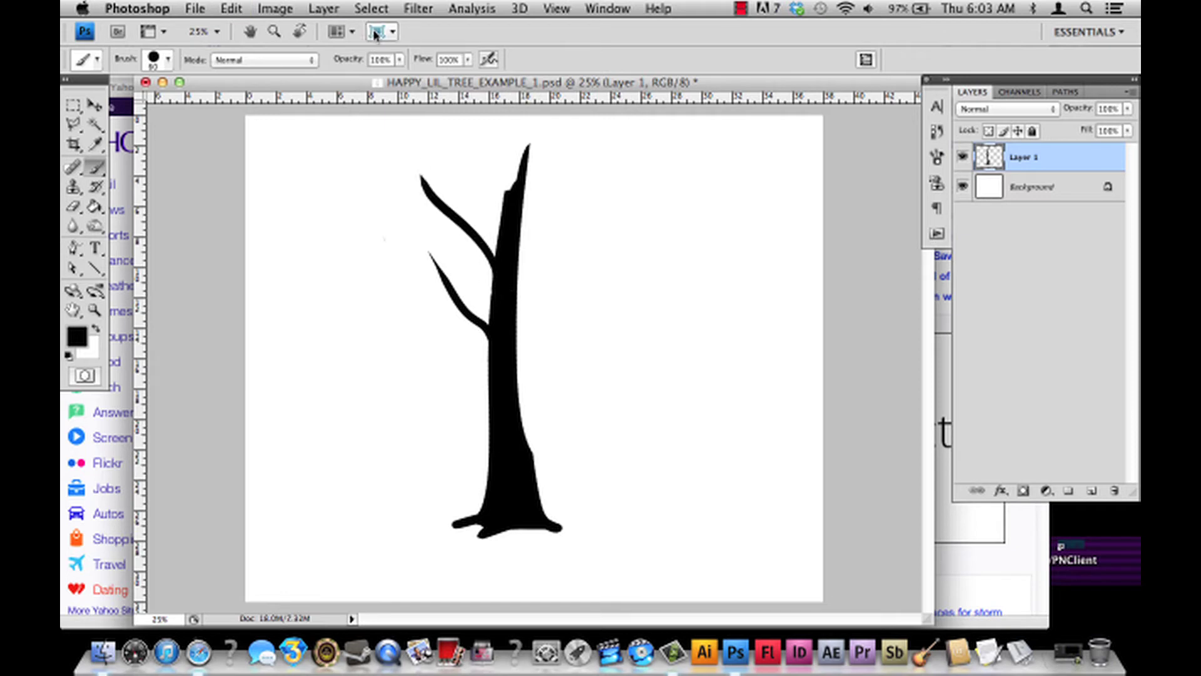
left_click_drag(471, 231, 523, 278)
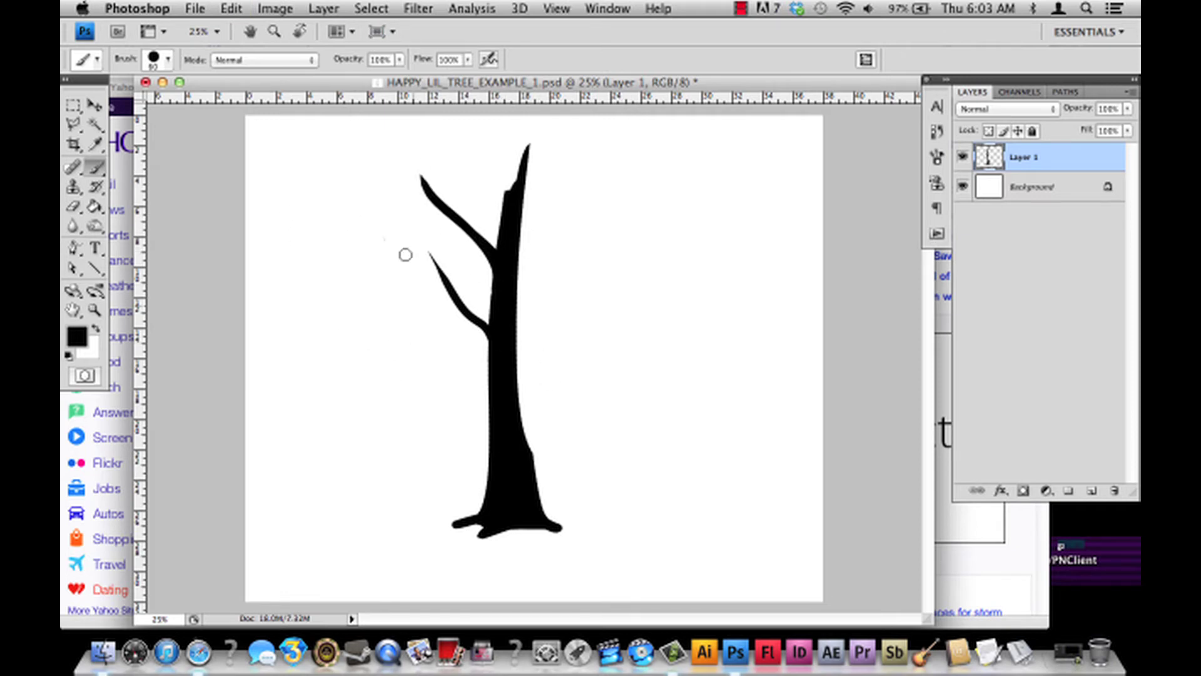
Set the Eraser to 70 px and thin the tips of the two left branches, undoing unwanted cuts.
left_click(74, 206)
left_click(159, 60)
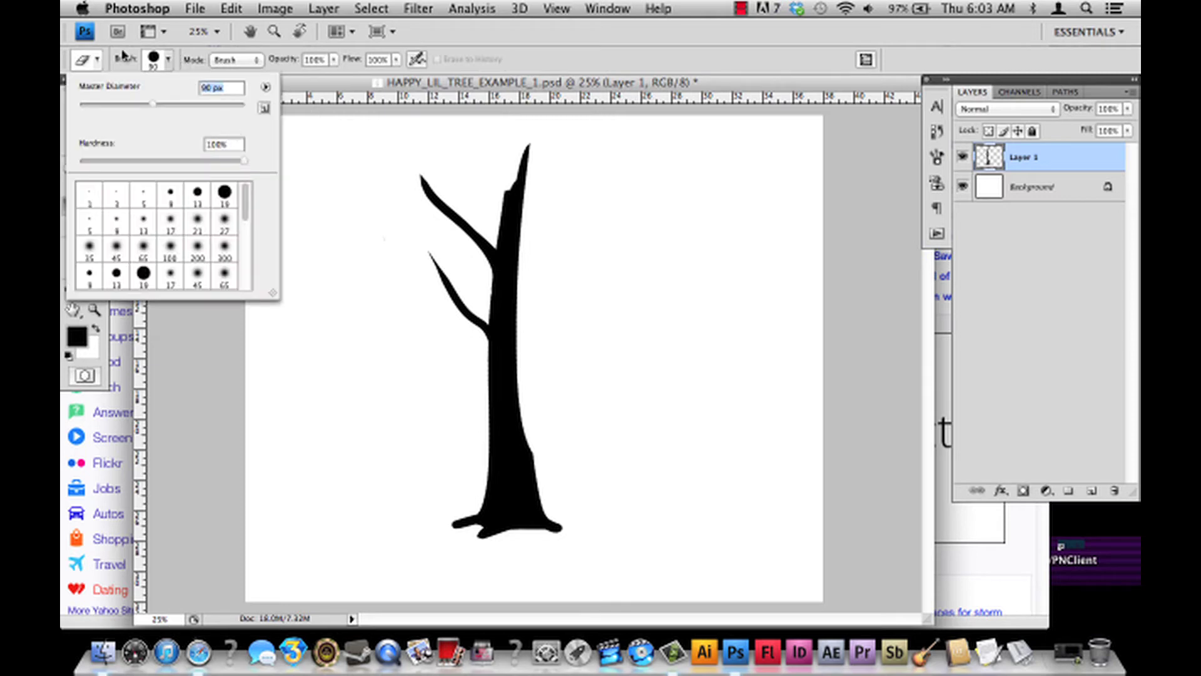
type("70")
key("Return")
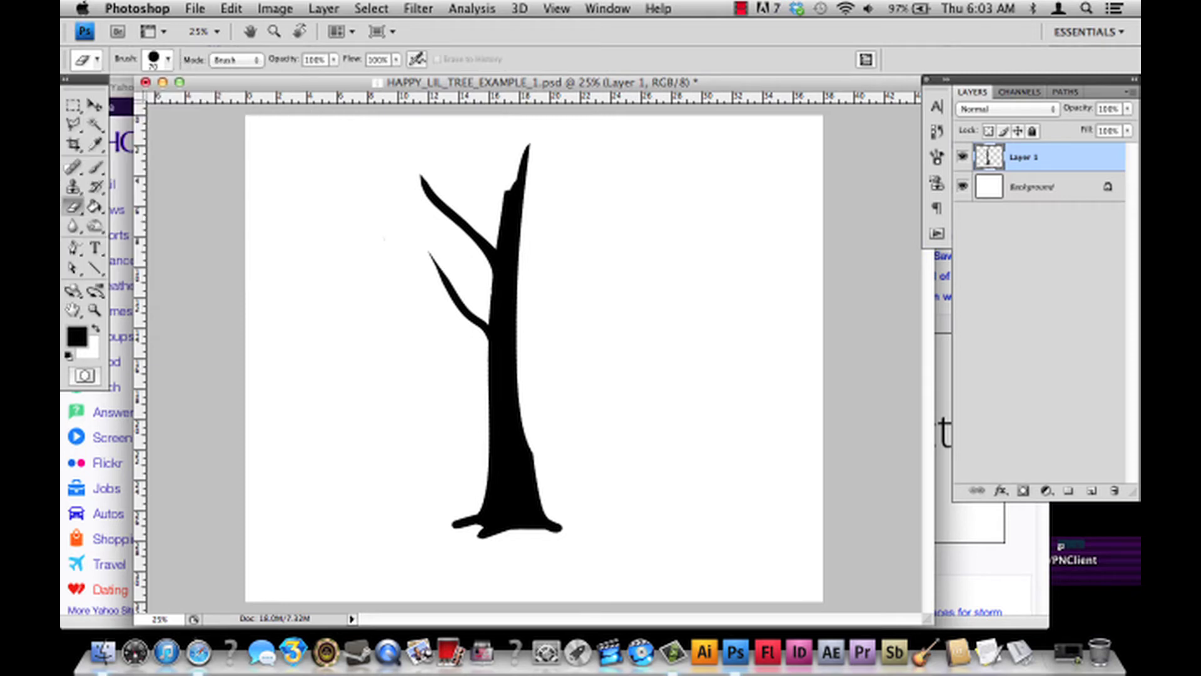
left_click_drag(436, 268, 427, 250)
key("super+z")
left_click_drag(449, 195, 429, 173)
key("super+z")
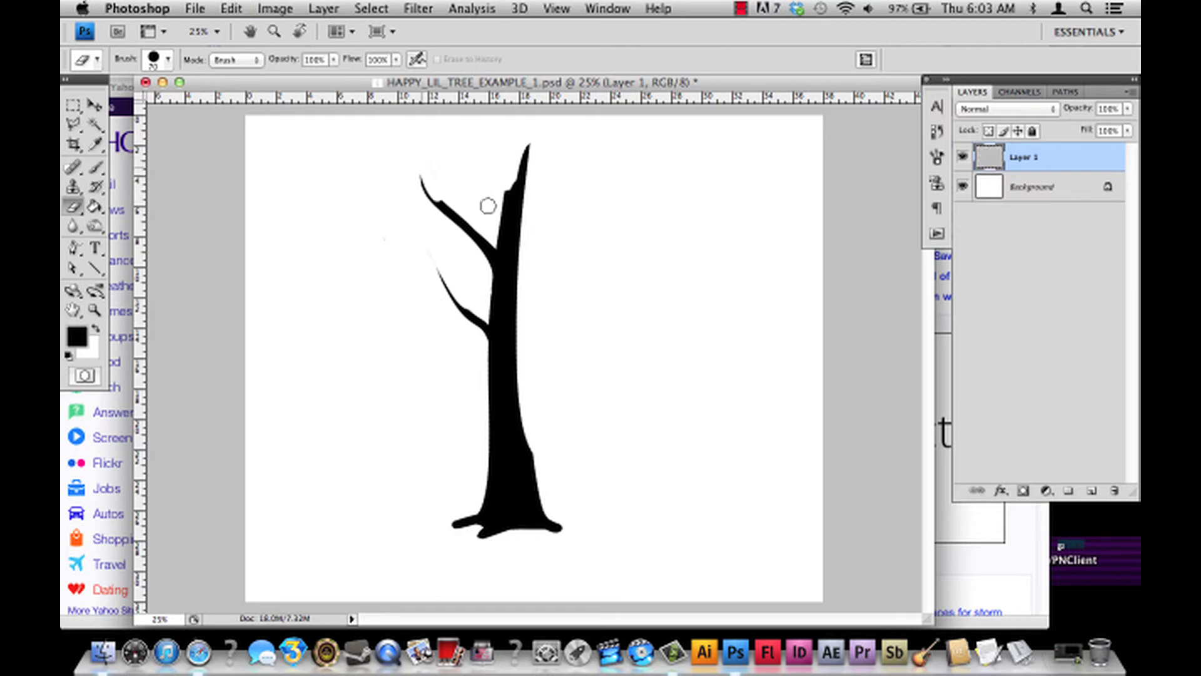
key("super+z")
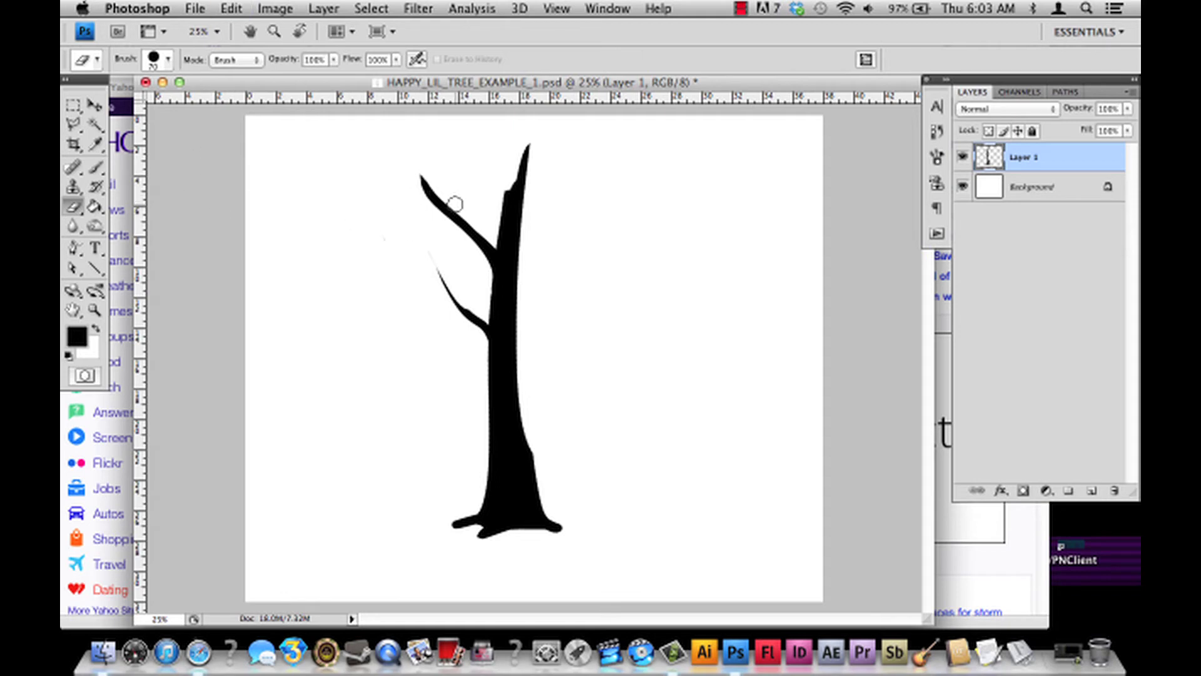
Paint a small twig forking left near the tip of the upper left branch, and save the file.
left_click(95, 167)
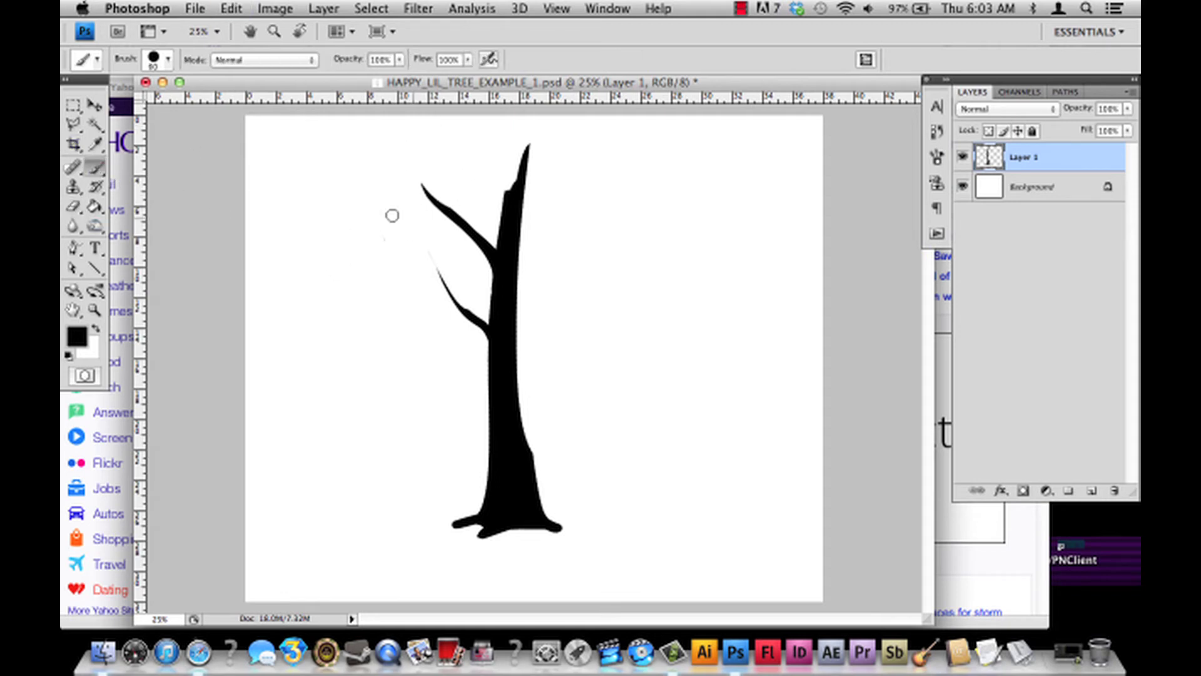
mouse_move(444, 213)
left_mouse_down()
mouse_move(391, 184)
mouse_move(447, 214)
left_mouse_up()
key("super+z")
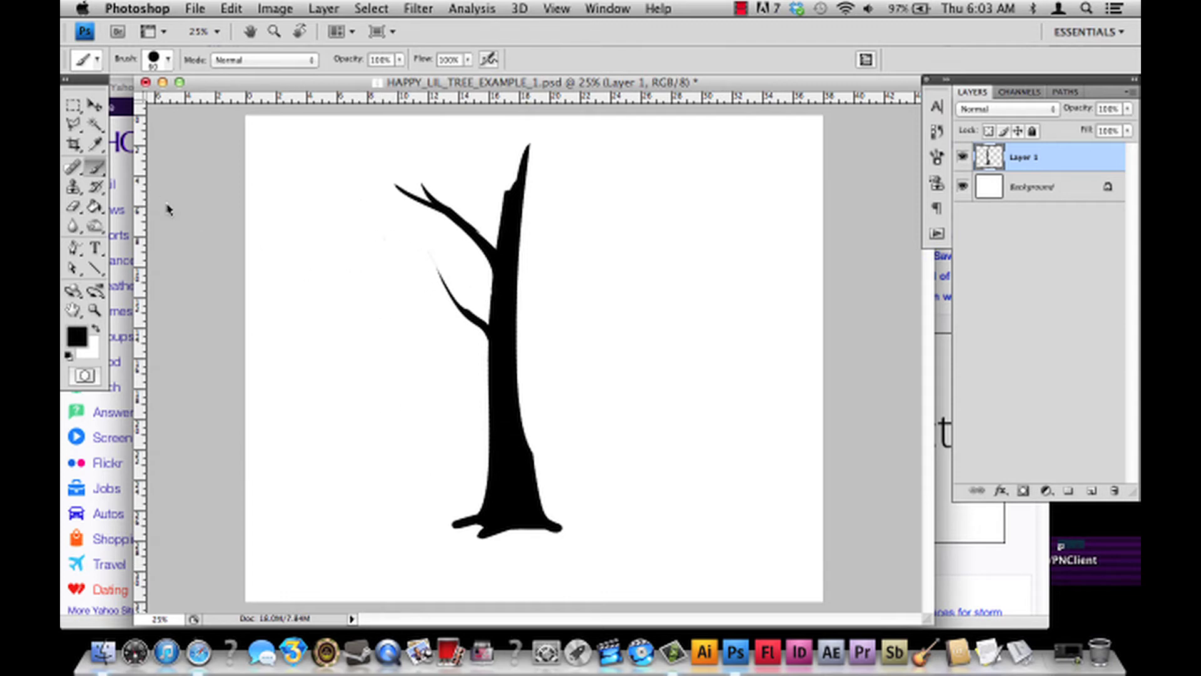
left_click(73, 206)
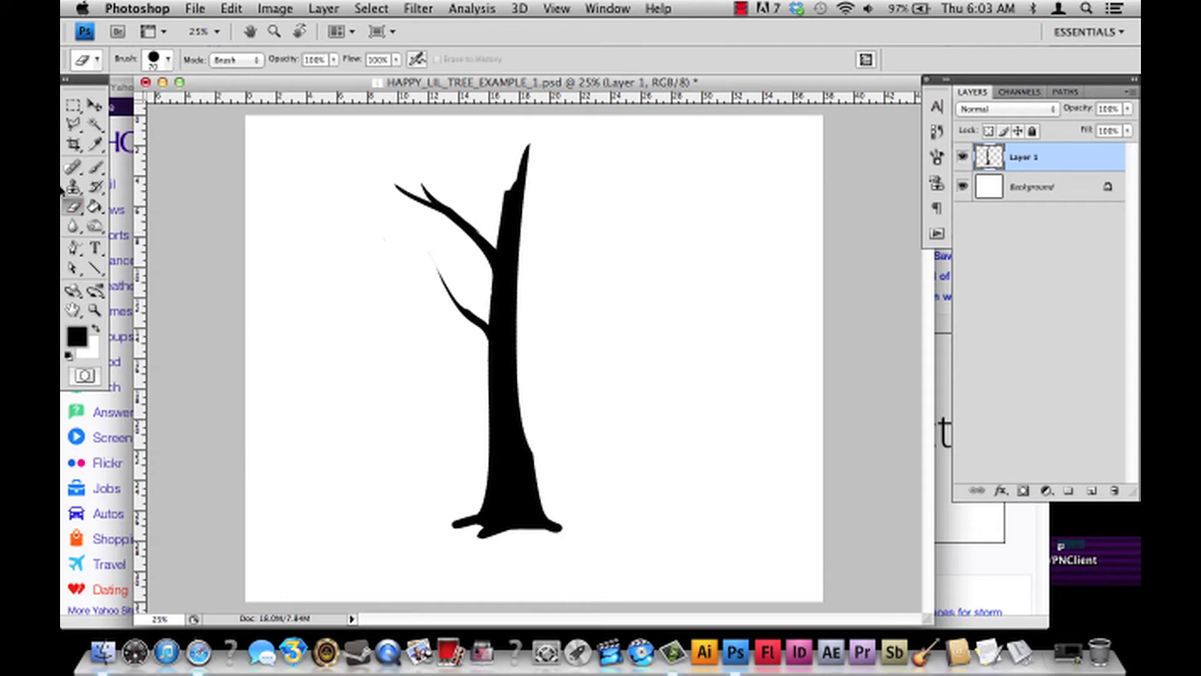
left_click(95, 166)
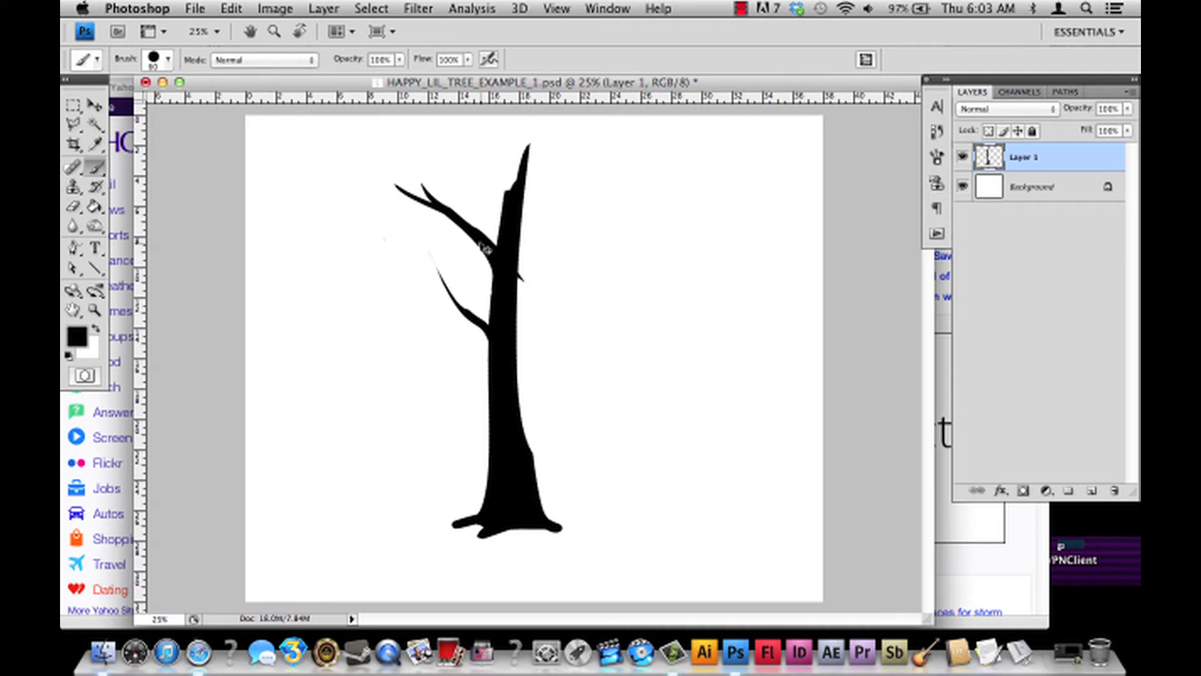
key("super+s")
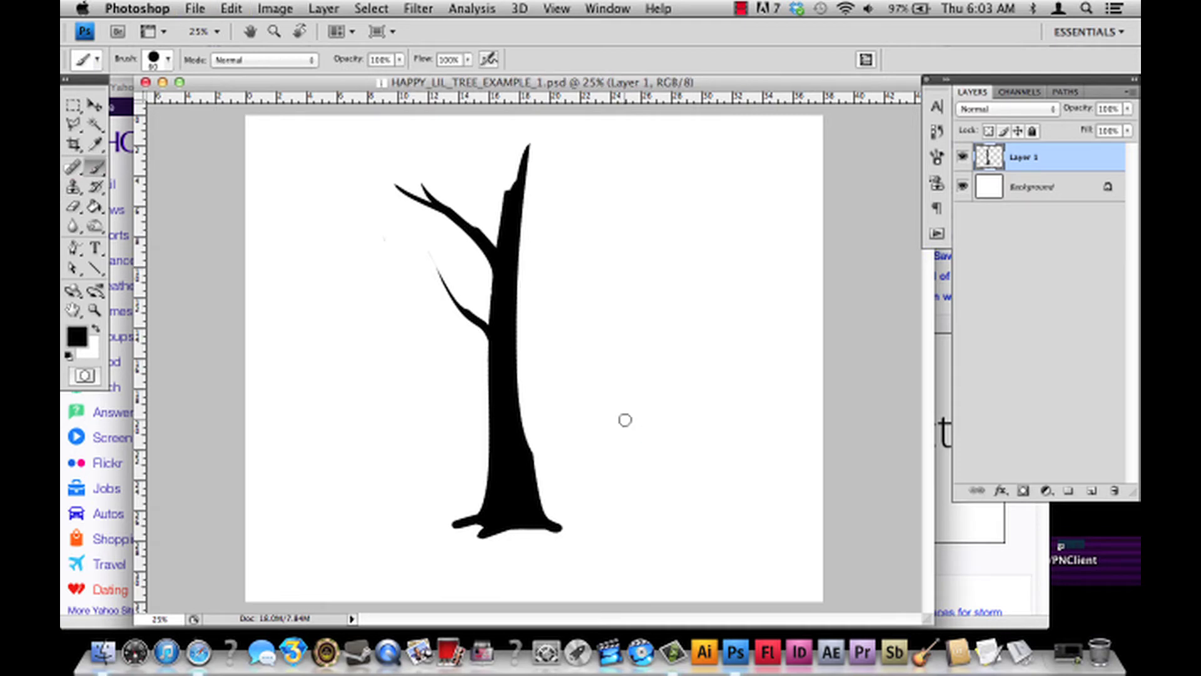
Sharpen the left root's tip and trim the underside of the trunk's base with the Eraser.
left_click(484, 327)
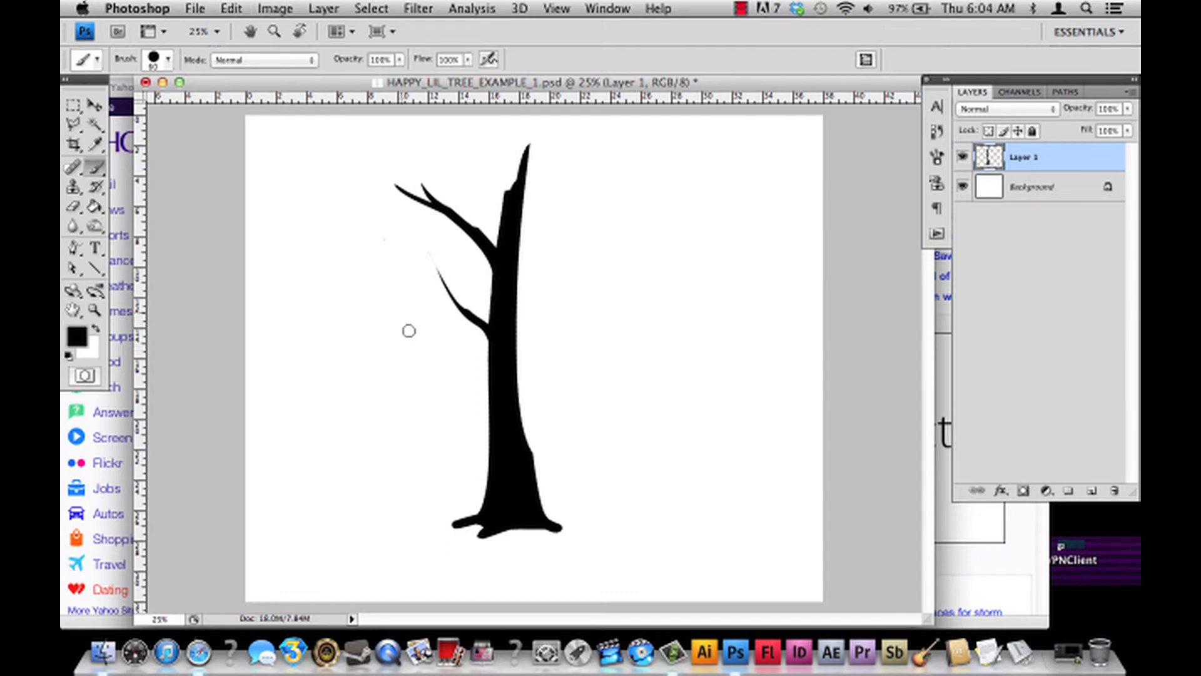
left_click(73, 206)
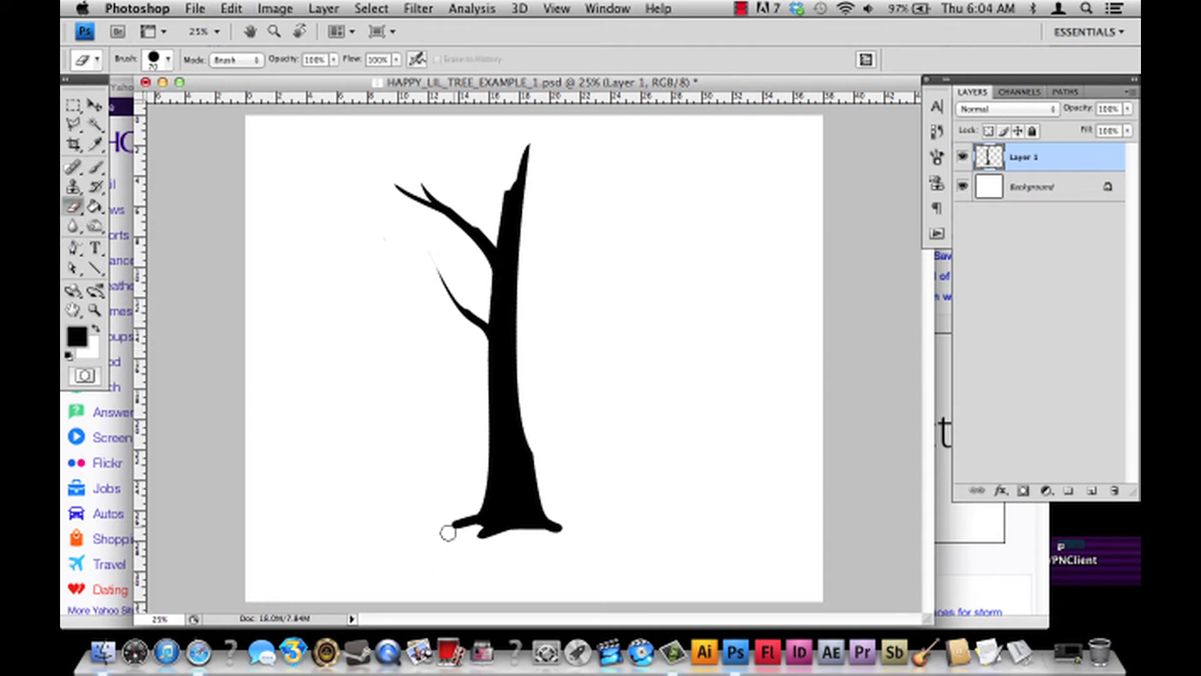
left_click_drag(442, 525, 445, 498)
mouse_move(491, 549)
left_mouse_down()
mouse_move(470, 538)
mouse_move(532, 553)
left_mouse_up()
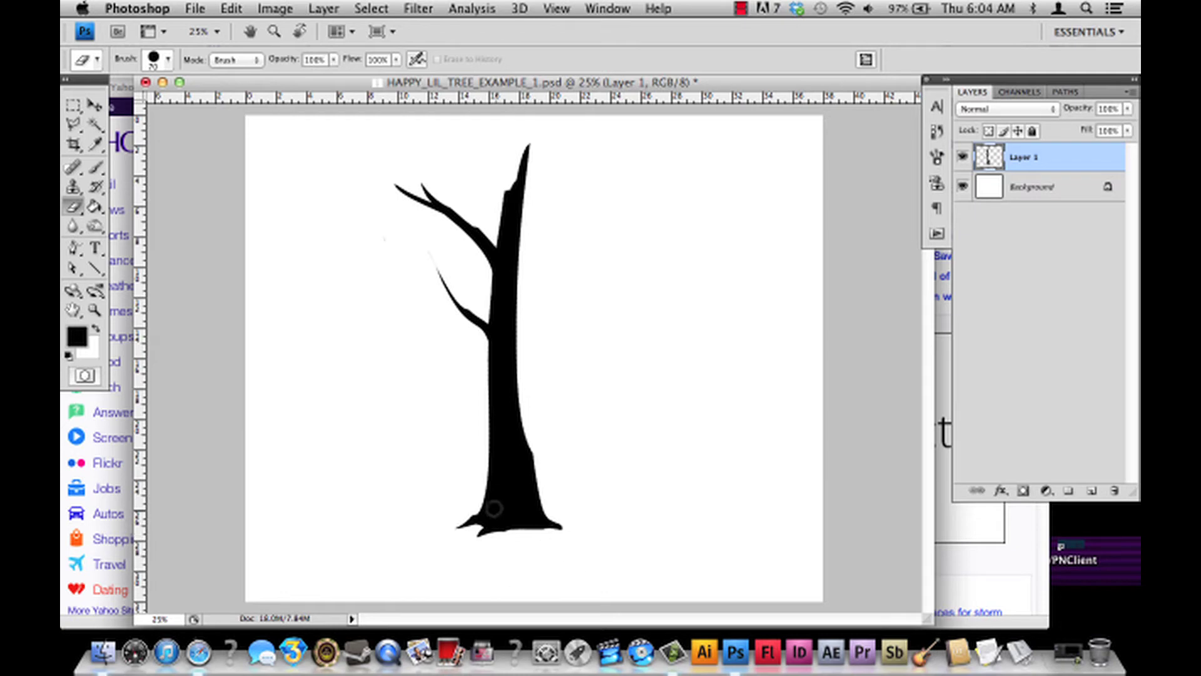
Touch up the right side of the trunk's base with brush strokes, undoing unwanted ones, and save the file.
left_click(95, 167)
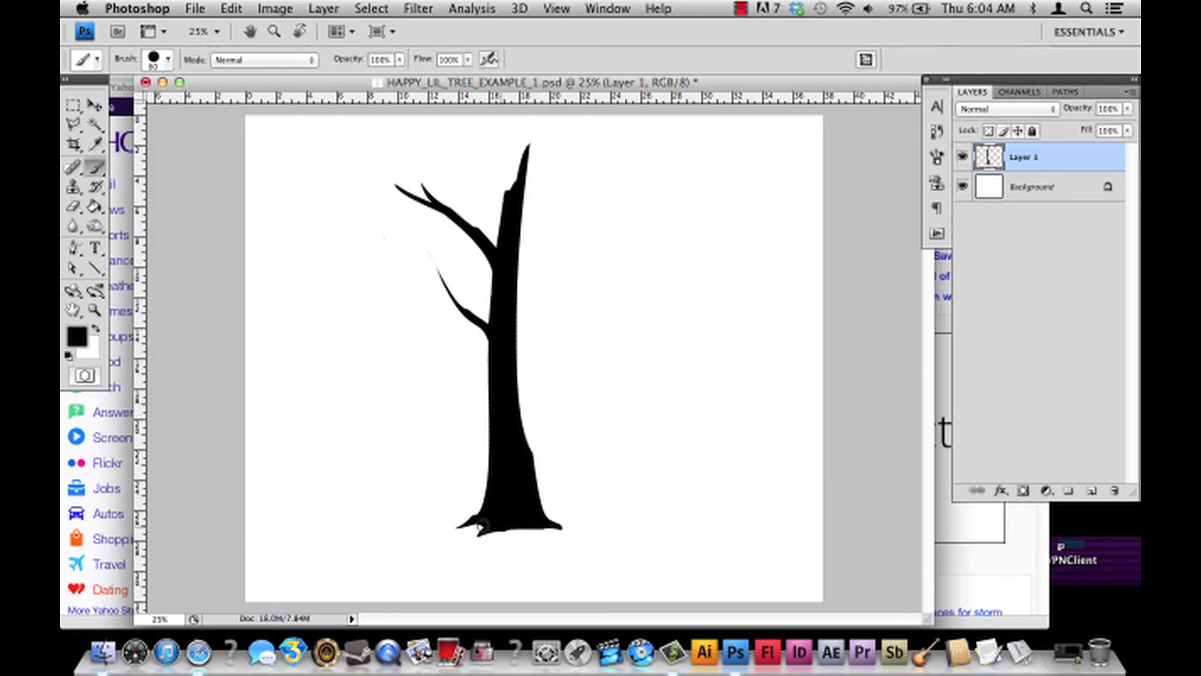
key("super+z")
left_click_drag(504, 530, 600, 562)
key("super+z")
left_click_drag(506, 528, 584, 548)
key("super+z")
left_click_drag(505, 530, 582, 539)
key("super+z")
left_click_drag(503, 529, 563, 545)
key("super+z")
key("super+z")
left_click_drag(539, 523, 570, 516)
key("super+z")
key("super+s")
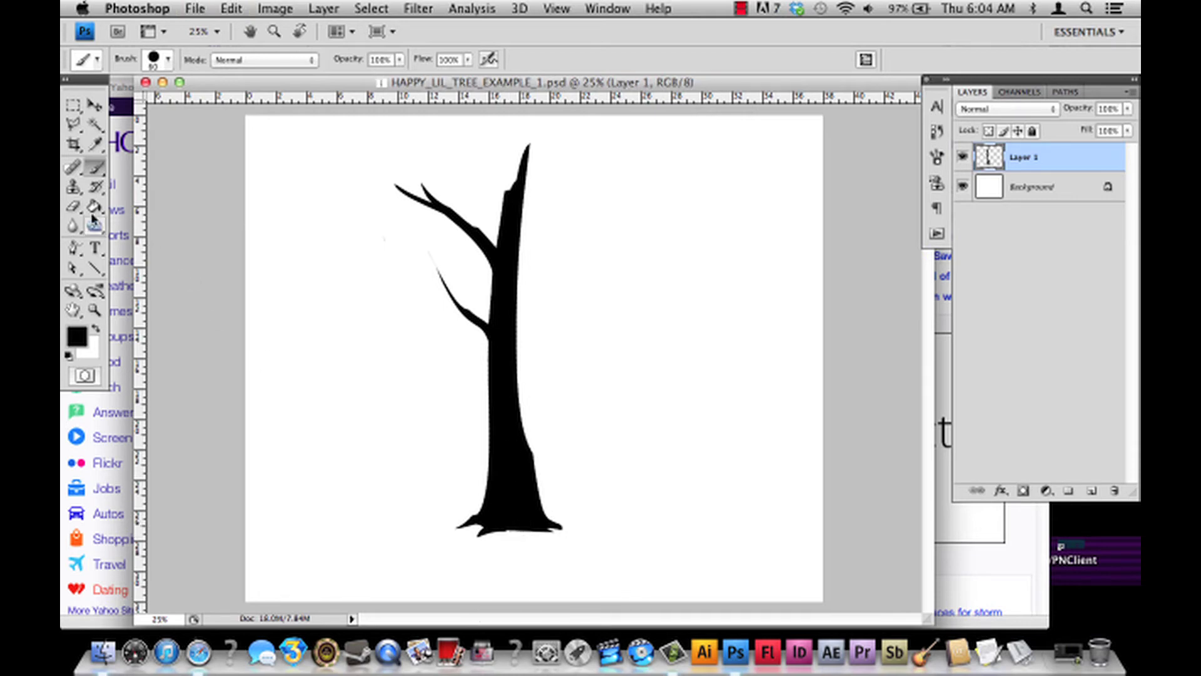
Erase a narrow gap down through the treetop and remove the long tip on the right of it.
left_click(73, 206)
left_click_drag(525, 136, 514, 285)
key("super+z")
left_click_drag(518, 172, 514, 260)
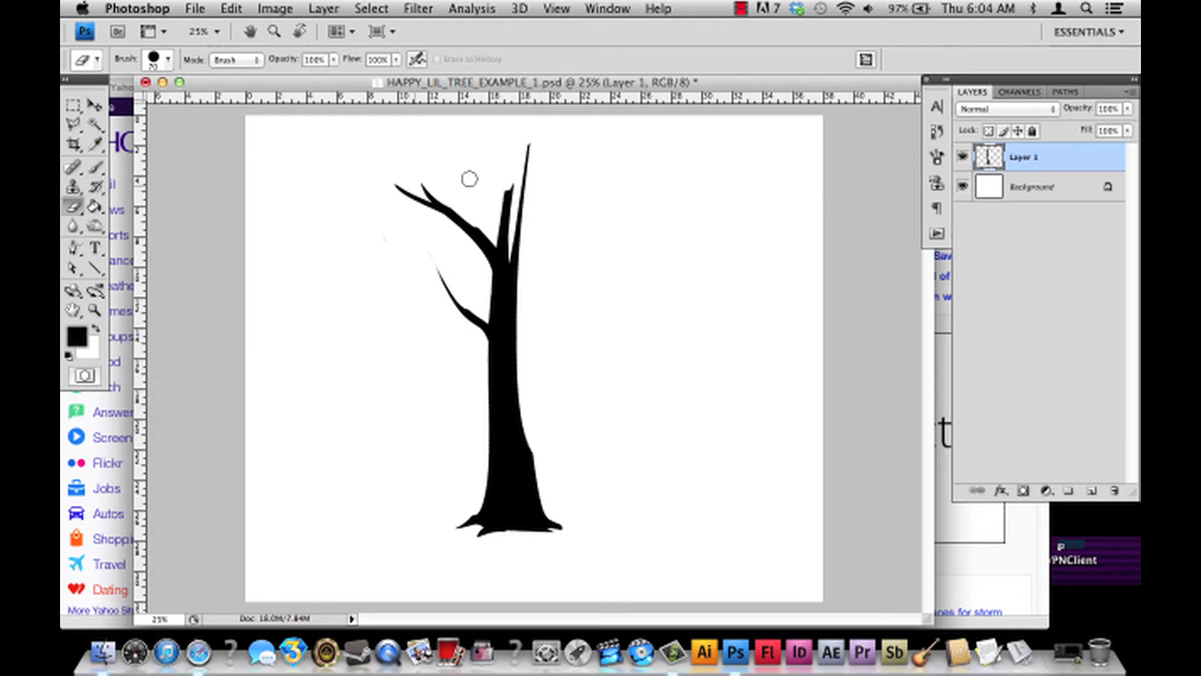
left_click_drag(539, 139, 519, 218)
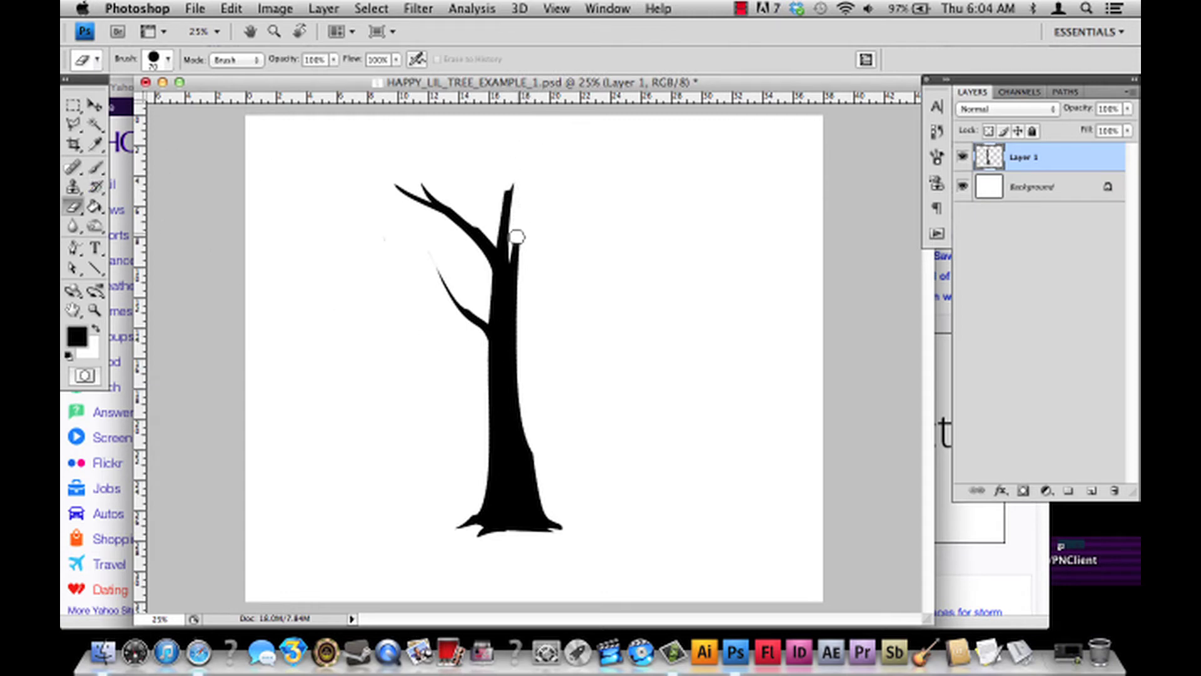
Set the brush to 80 px and paint a branch rising right from the trunk's top, undoing unwanted strokes.
left_click(95, 167)
left_click_drag(513, 270, 590, 168)
key("super+z")
left_click(167, 58)
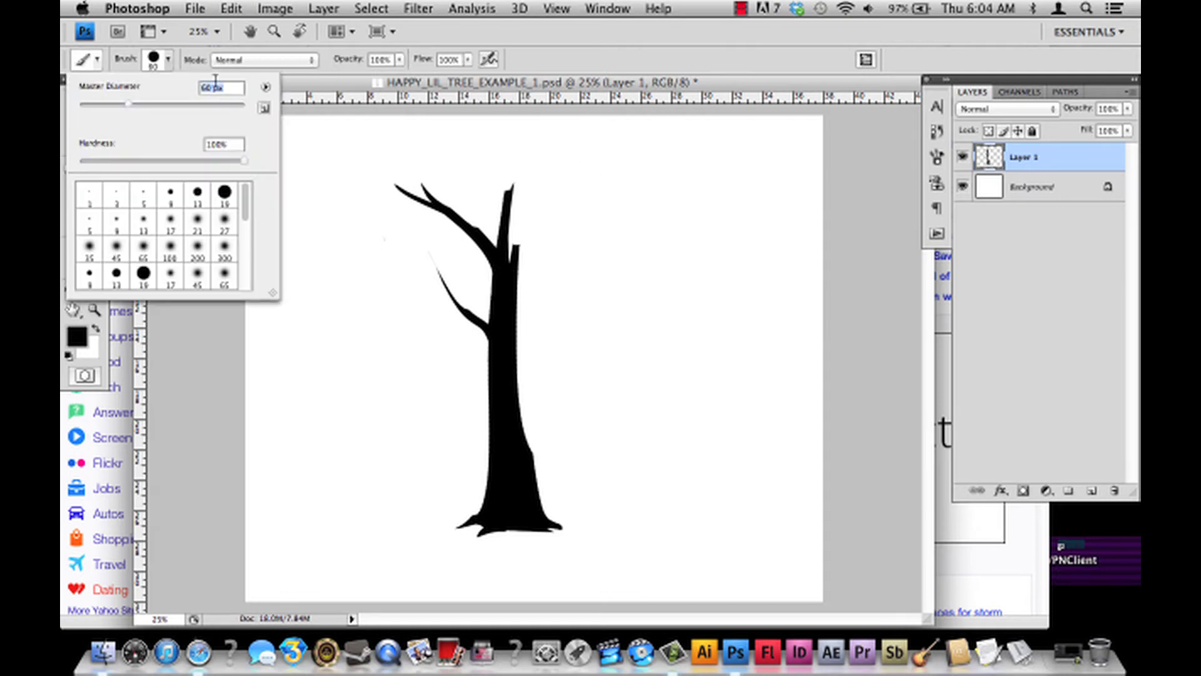
type("80")
key("Return")
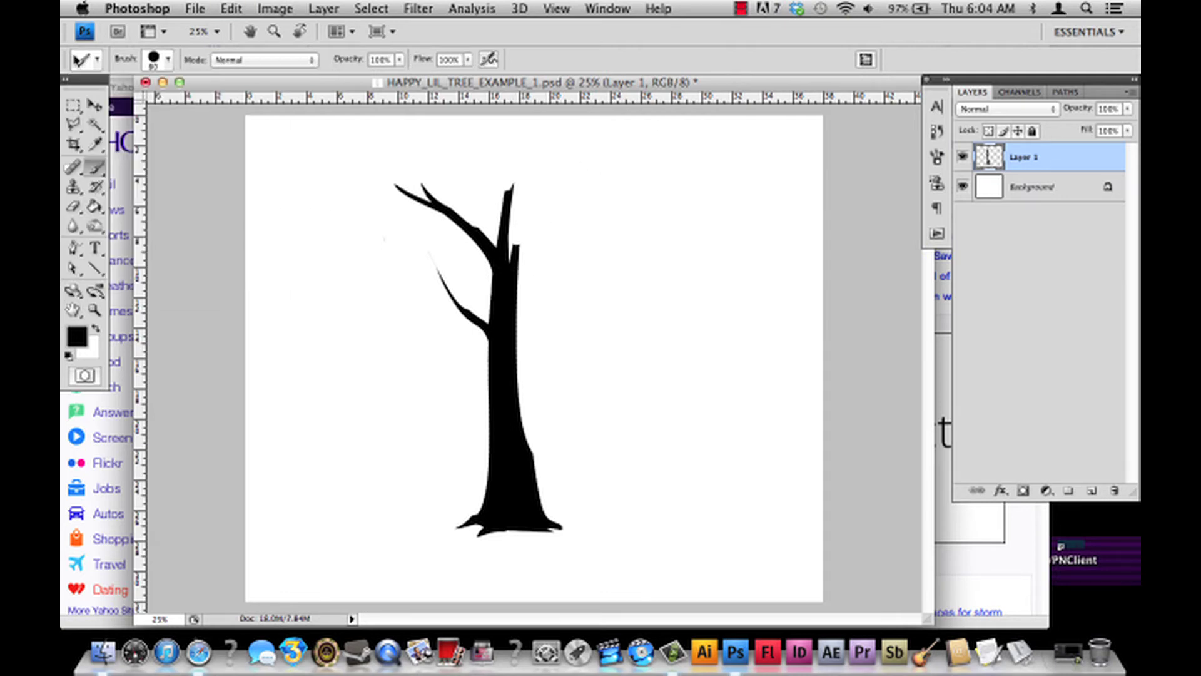
left_click_drag(512, 276, 579, 180)
key("super+z")
mouse_move(511, 305)
left_mouse_down()
mouse_move(581, 180)
mouse_move(531, 219)
mouse_move(511, 260)
left_mouse_up()
key("super+z")
key("super+z")
left_click_drag(594, 171, 512, 257)
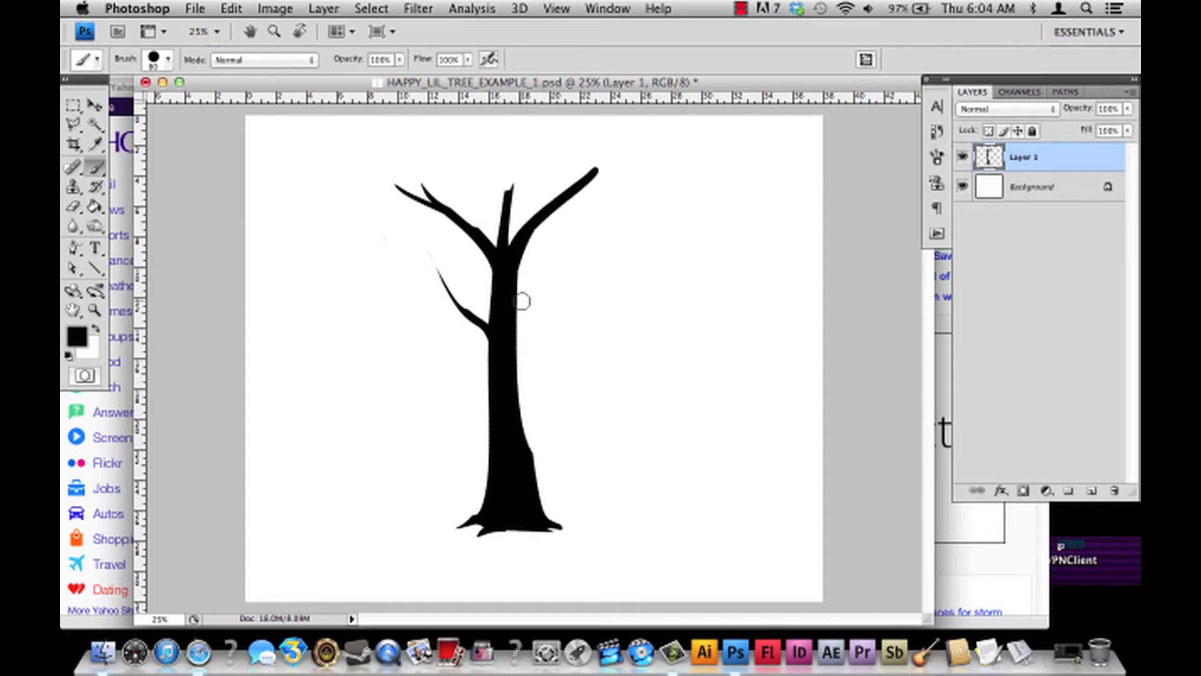
Try painting an upright branch between the middle stub and the right branch, undoing each stroke.
mouse_move(509, 286)
left_mouse_down()
mouse_move(561, 74)
mouse_move(536, 231)
left_mouse_up()
key("super+z")
key("super+z")
key("super+z")
key("super+z")
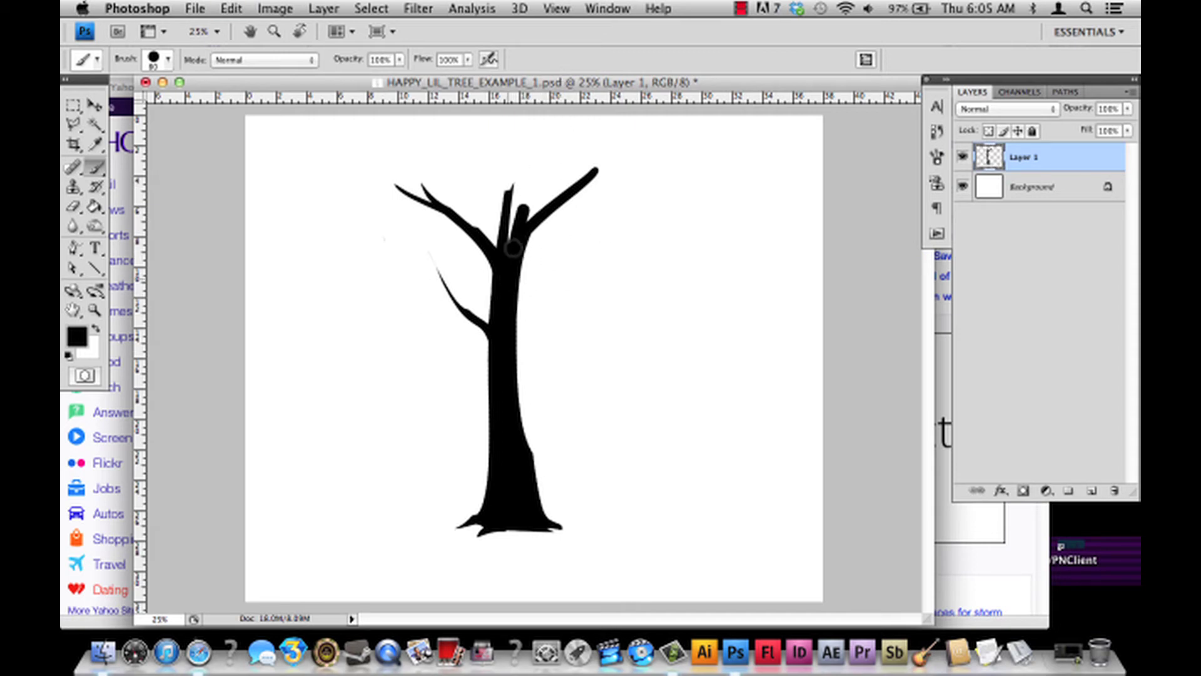
key("super+z")
key("super+z")
key("super+z")
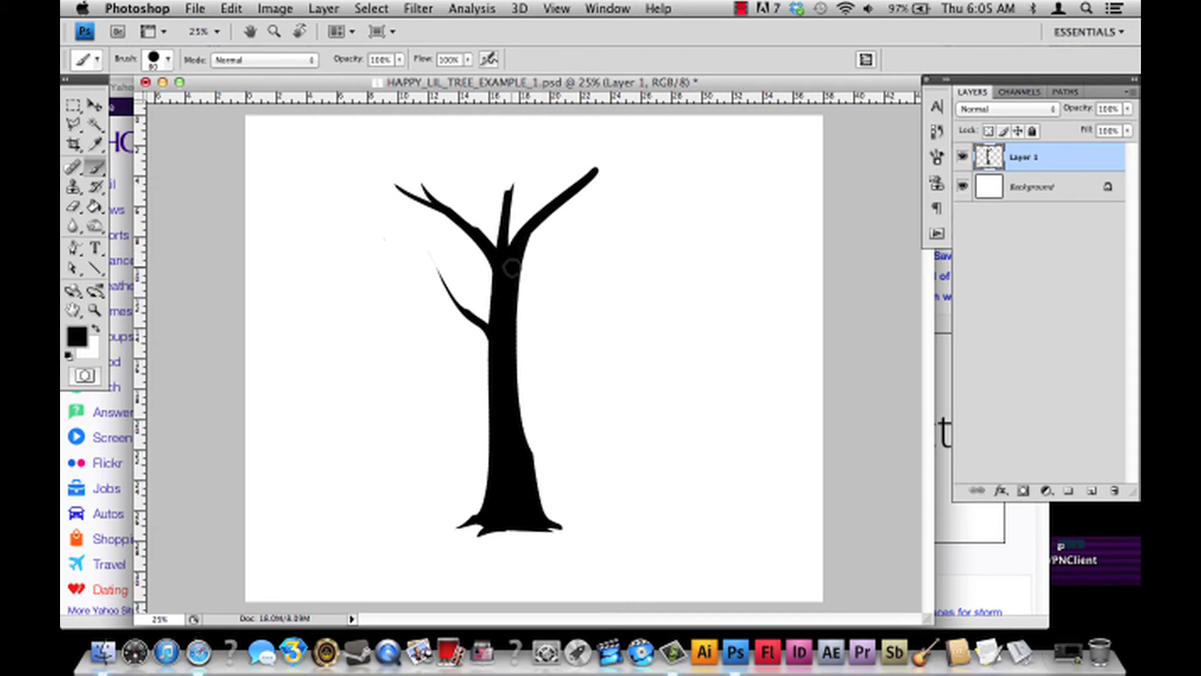
key("super+z")
key("super+z")
key("super+z")
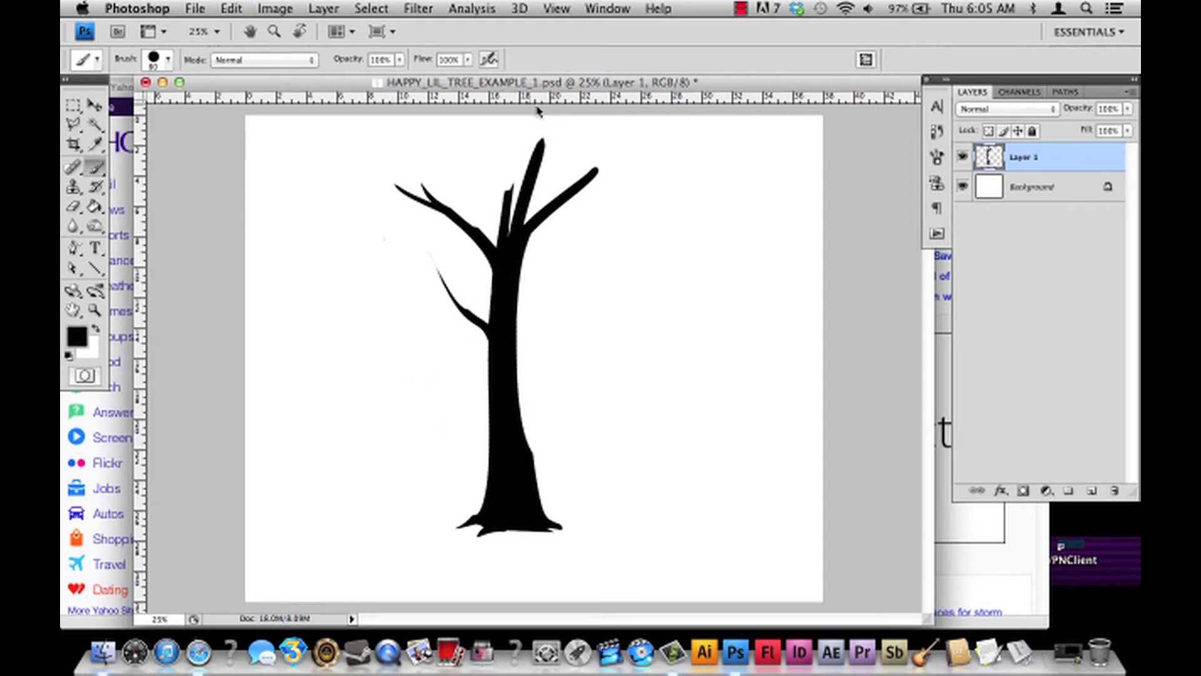
key("super+z")
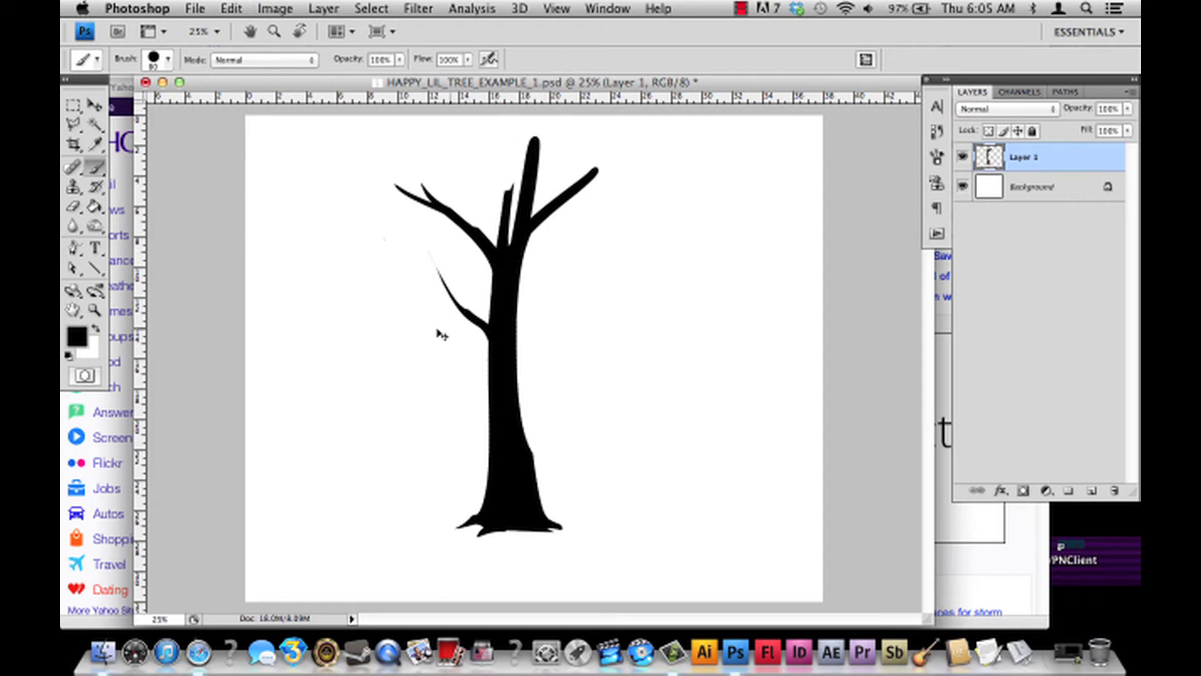
left_click(74, 206)
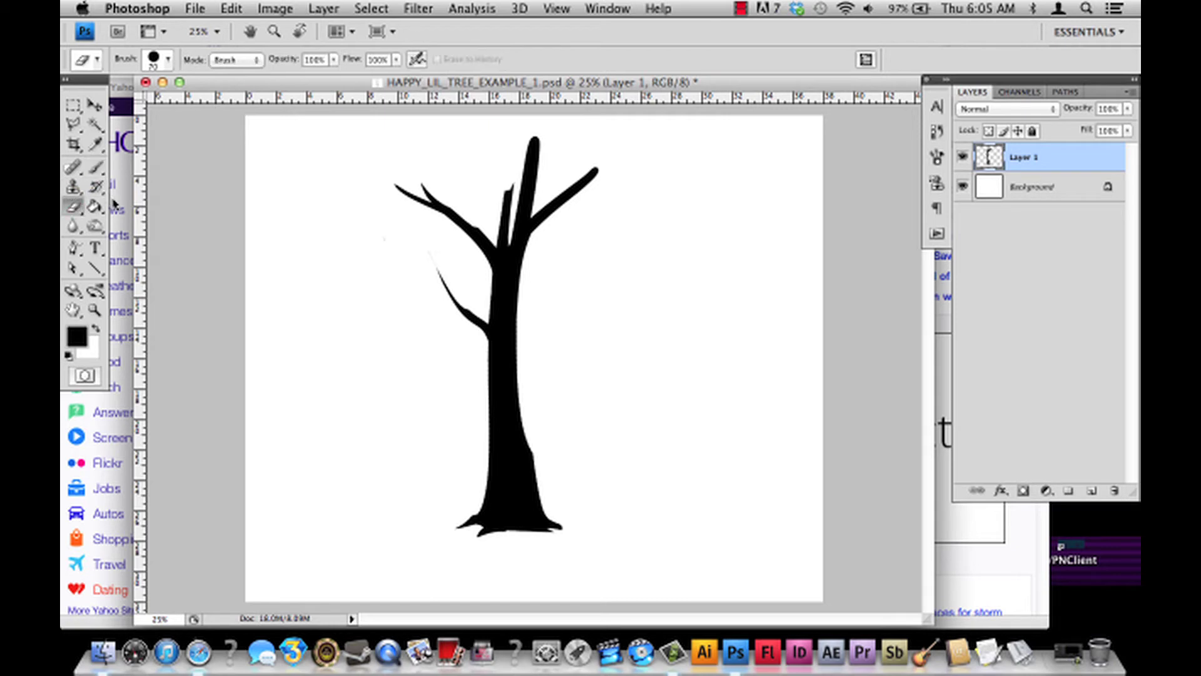
key("super+z")
Paint a lower fork extending right from the right branch, undoing unwanted strokes, and save the file.
left_click(104, 167)
left_click_drag(563, 201, 673, 179)
key("super+z")
left_click_drag(529, 237, 645, 188)
key("super+z")
left_click_drag(551, 213, 610, 179)
key("super+z")
left_click_drag(538, 232, 635, 172)
key("super+z")
left_click_drag(522, 241, 655, 172)
key("super+s")
Taper the outer tip of the right branch's lower fork with the Eraser and save the file.
left_click(73, 207)
left_click_drag(660, 170, 645, 177)
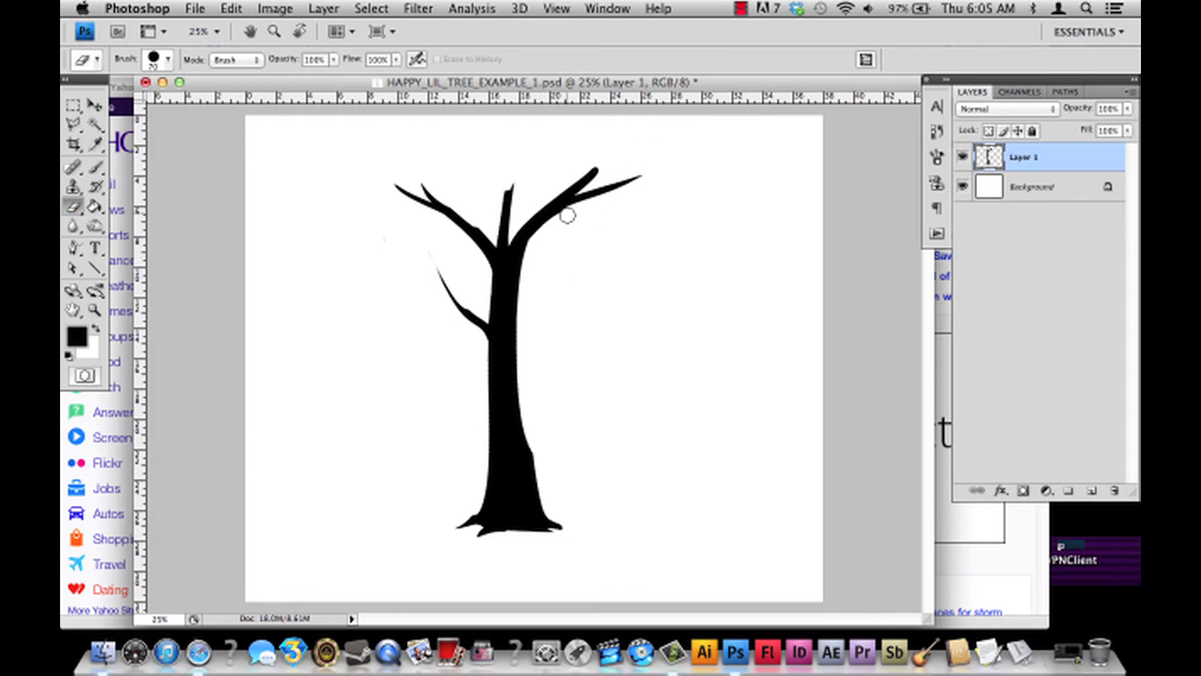
key("super+z")
key("super+s")
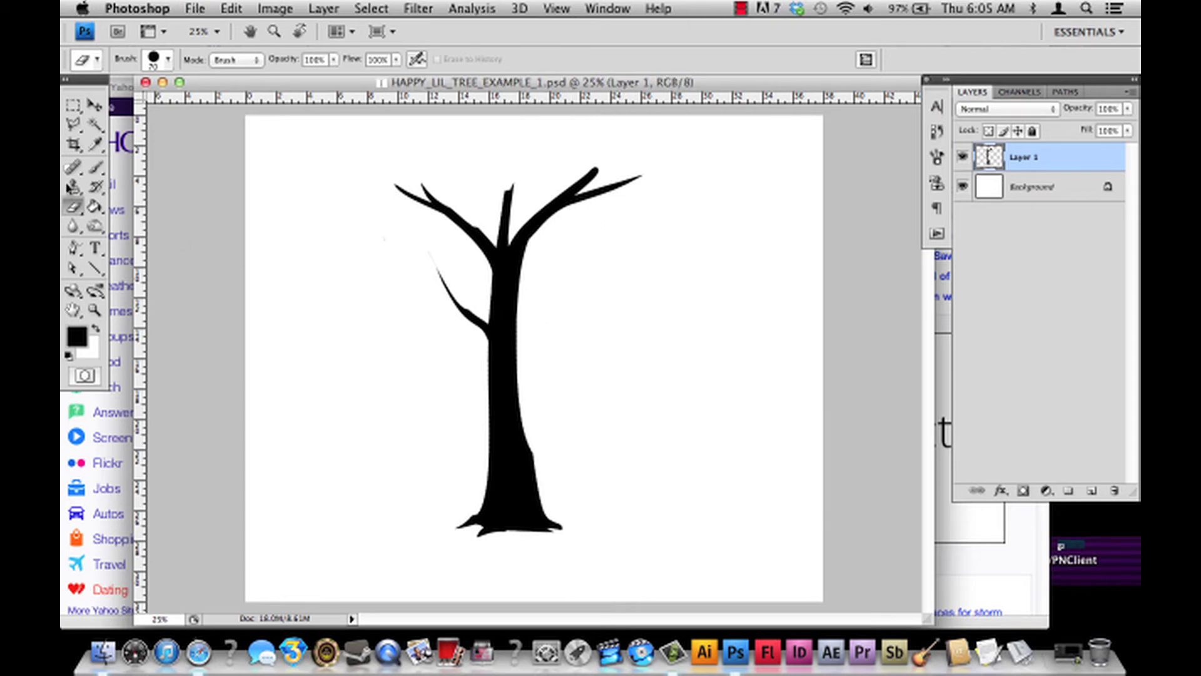
Try a brush dab where the right branch meets the trunk, and undo it.
left_click(95, 166)
left_click(525, 241)
key("super+z")
key("super+z")
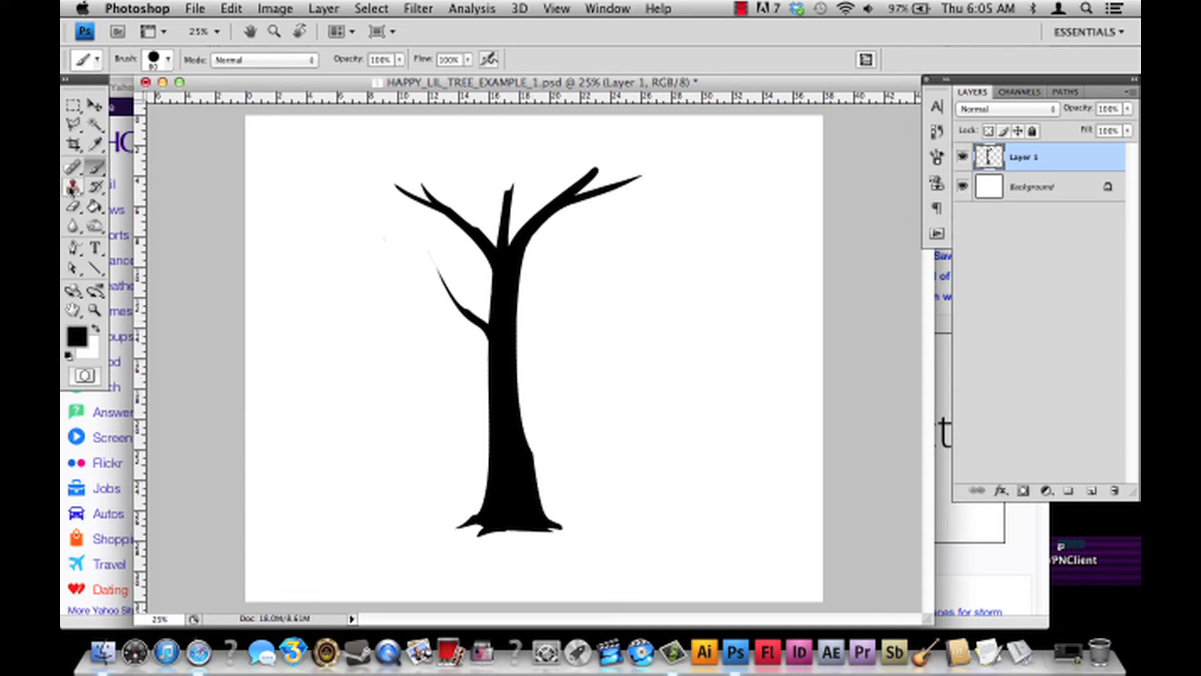
Try to thin the thick twig at the tip of the upper-right branch with the Eraser.
left_click(73, 206)
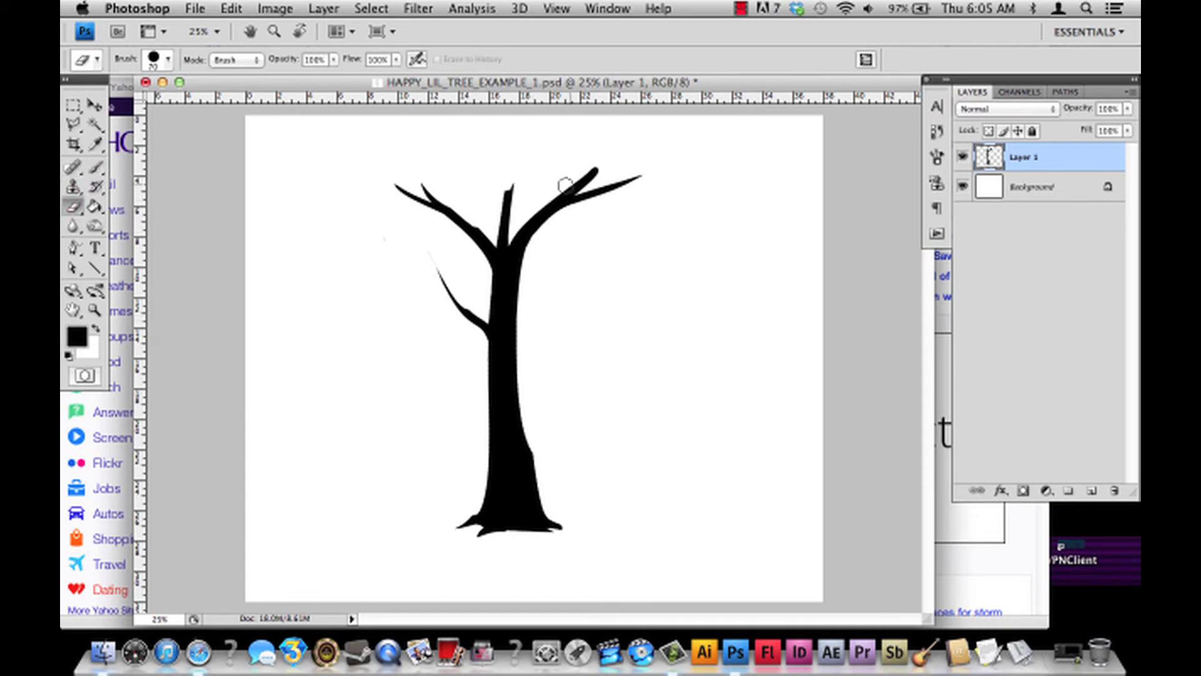
left_click_drag(564, 191, 596, 168)
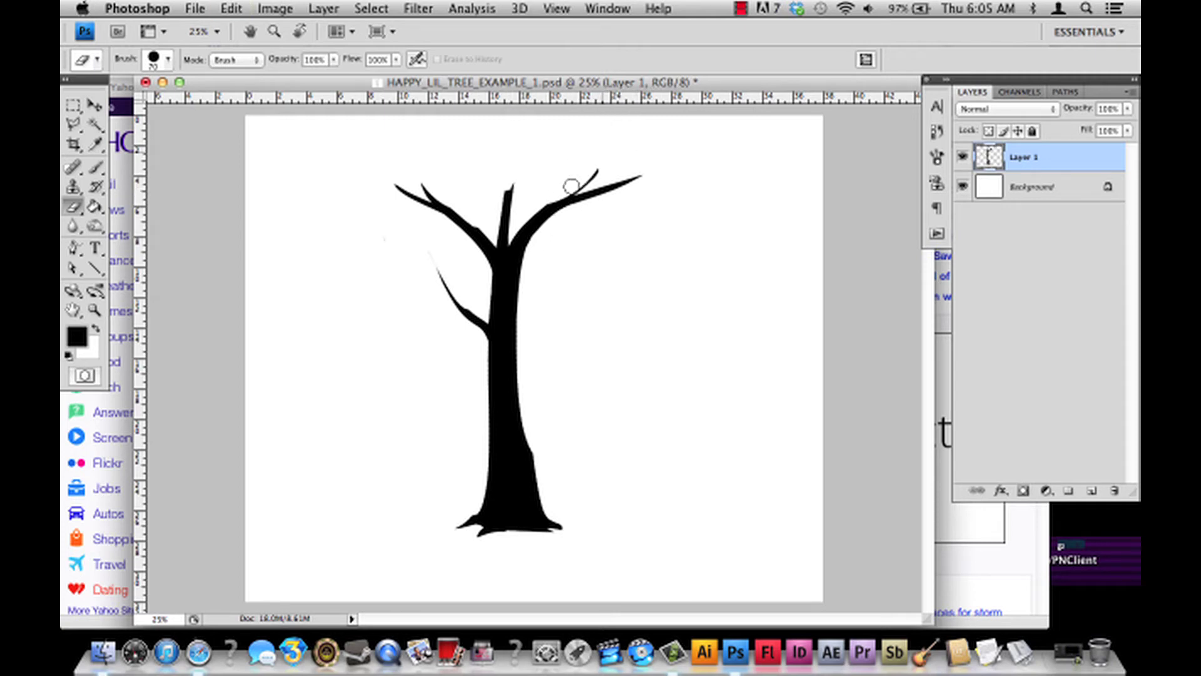
key("super+z")
key("super+alt+z")
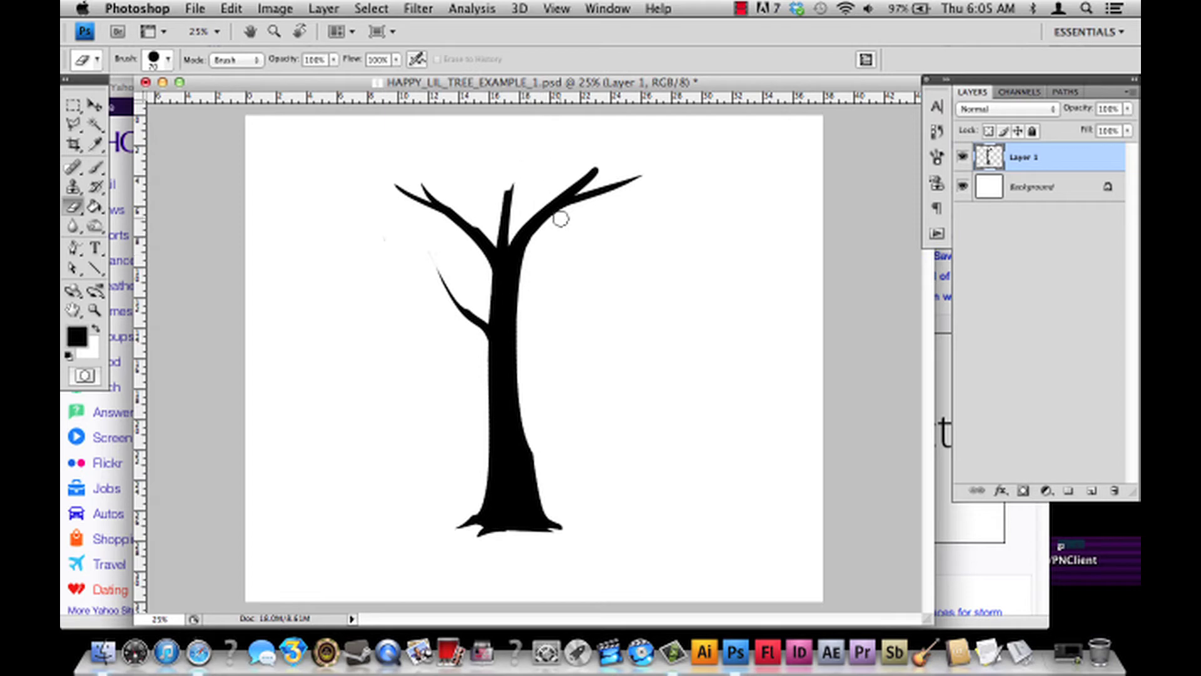
left_click_drag(558, 189, 605, 102)
key("super+z")
key("super+z")
key("super+z")
key("super+z")
key("super+z")
key("super+z")
key("super+alt+z")
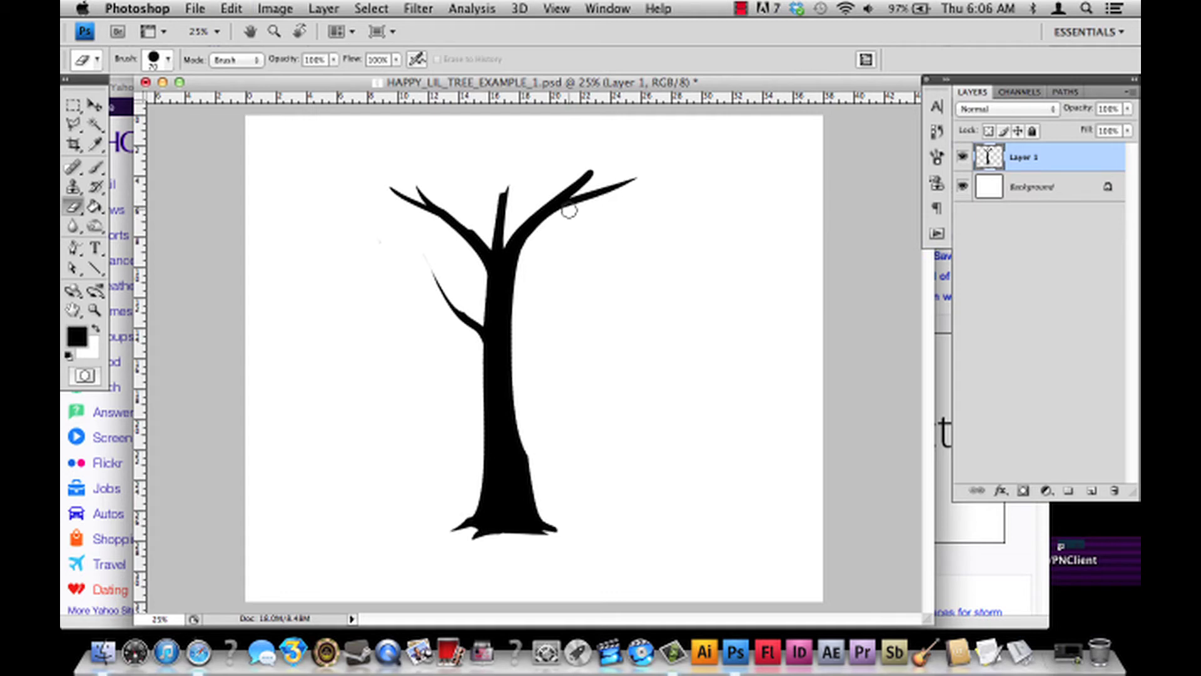
key("super+z")
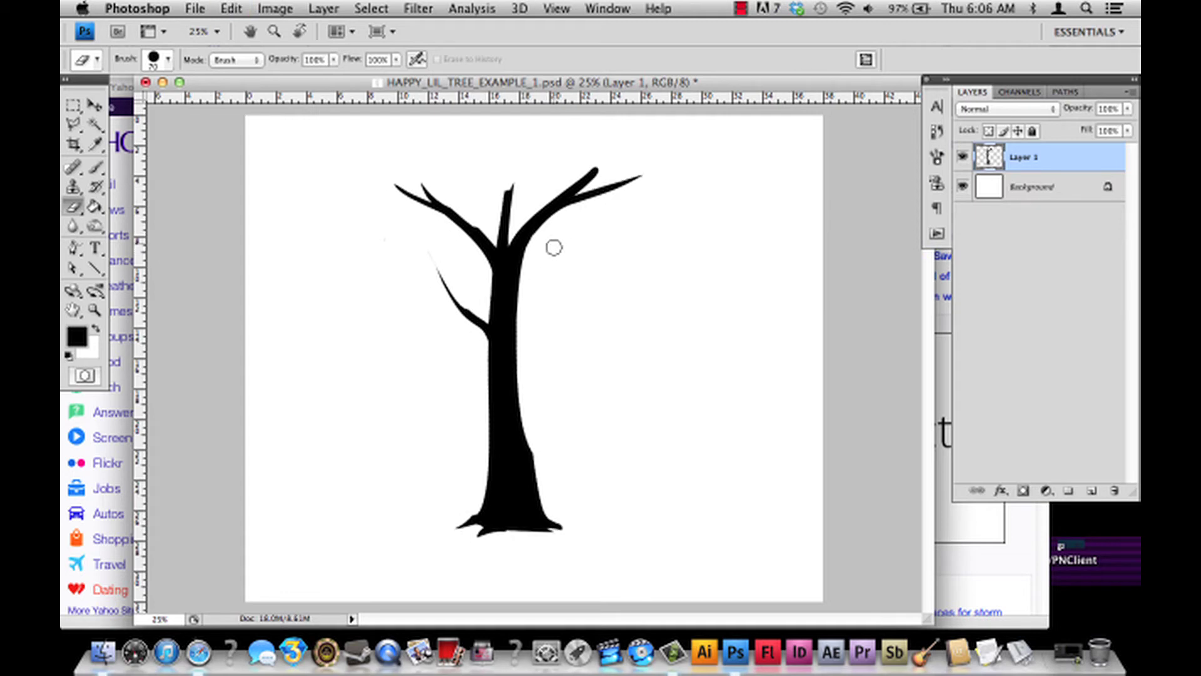
Erase the edge of the thick upper-right twig so it tapers to a point, and save the document.
left_click_drag(573, 191, 673, 116)
key("super+z")
mouse_move(577, 189)
left_mouse_down()
mouse_move(600, 165)
mouse_move(626, 95)
left_mouse_up()
key("super+z")
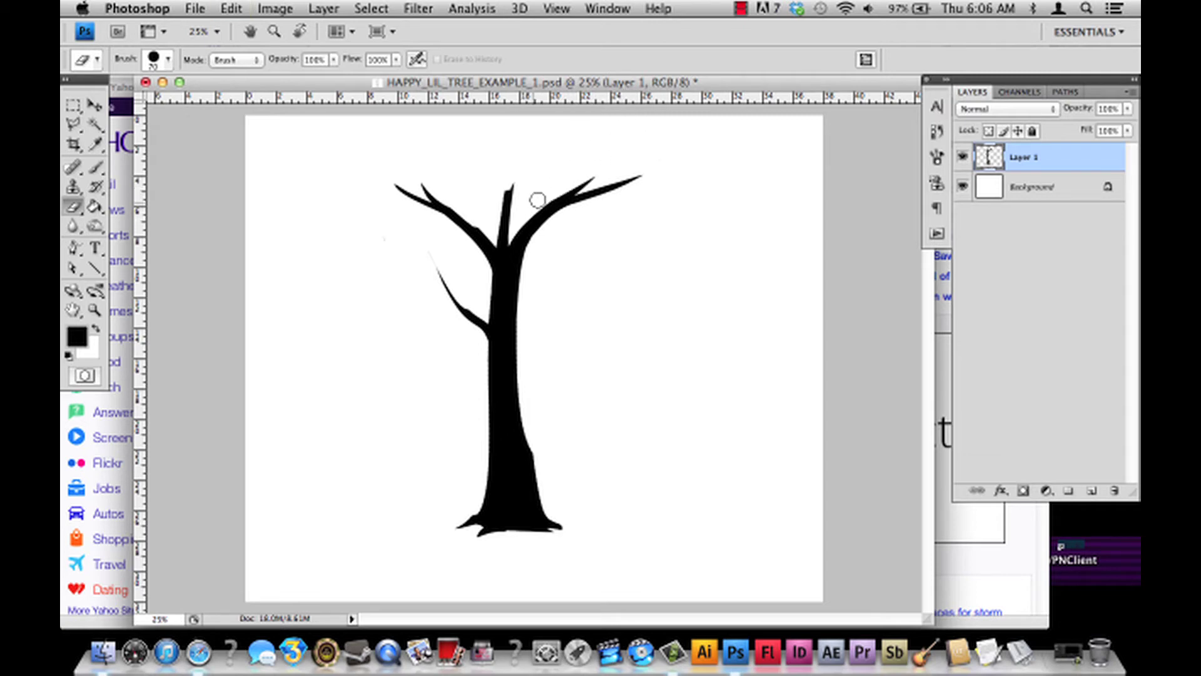
key("super+s")
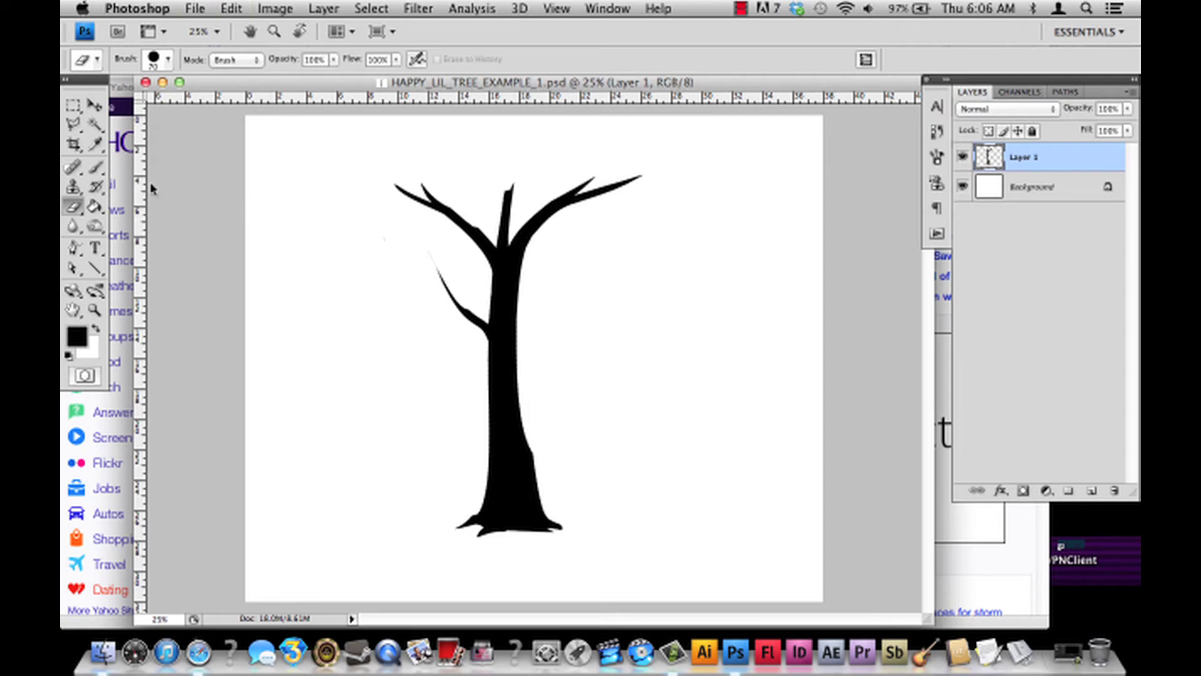
Fill in the base of the middle branch with the black Brush and paint a short branch on the trunk's lower right side.
left_click(95, 166)
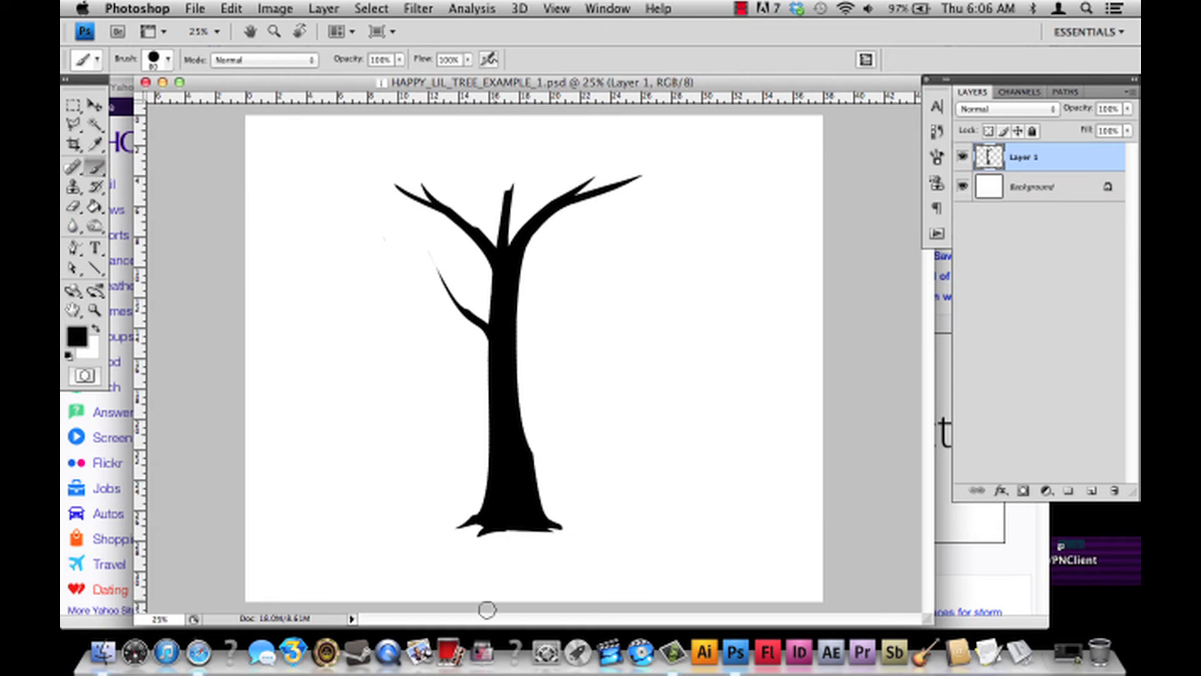
mouse_move(504, 250)
left_mouse_down()
mouse_move(491, 287)
mouse_move(514, 226)
mouse_move(499, 269)
left_mouse_up()
key("super+s")
key("super+s")
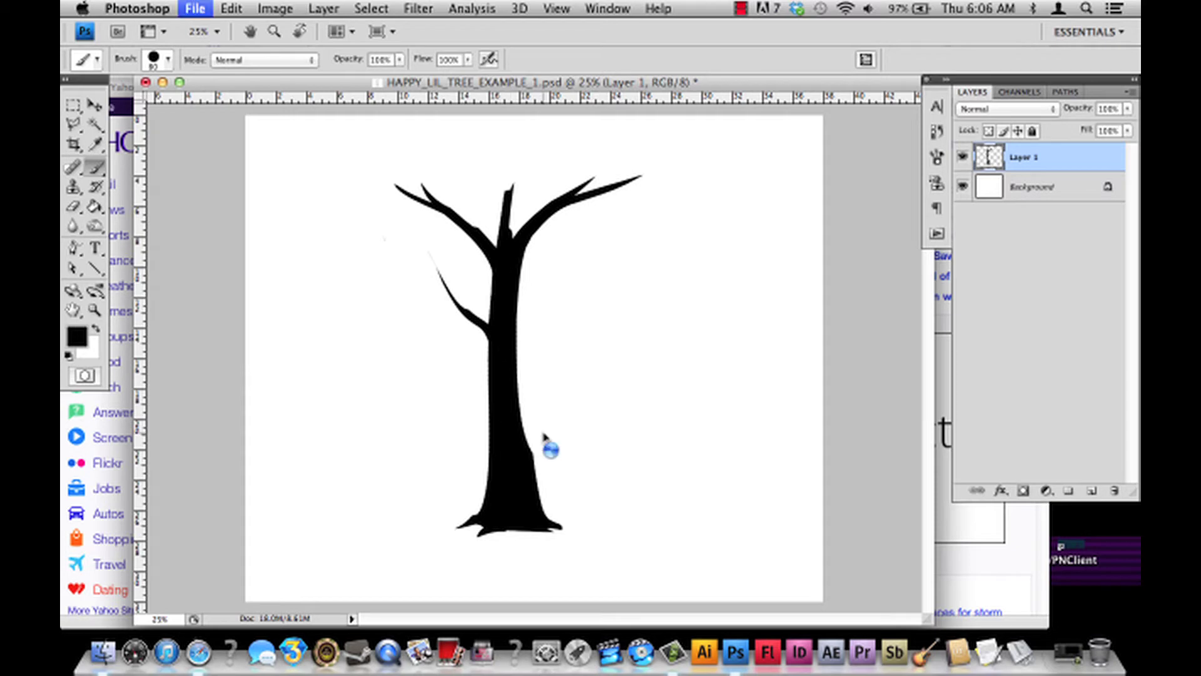
left_click_drag(520, 397, 567, 357)
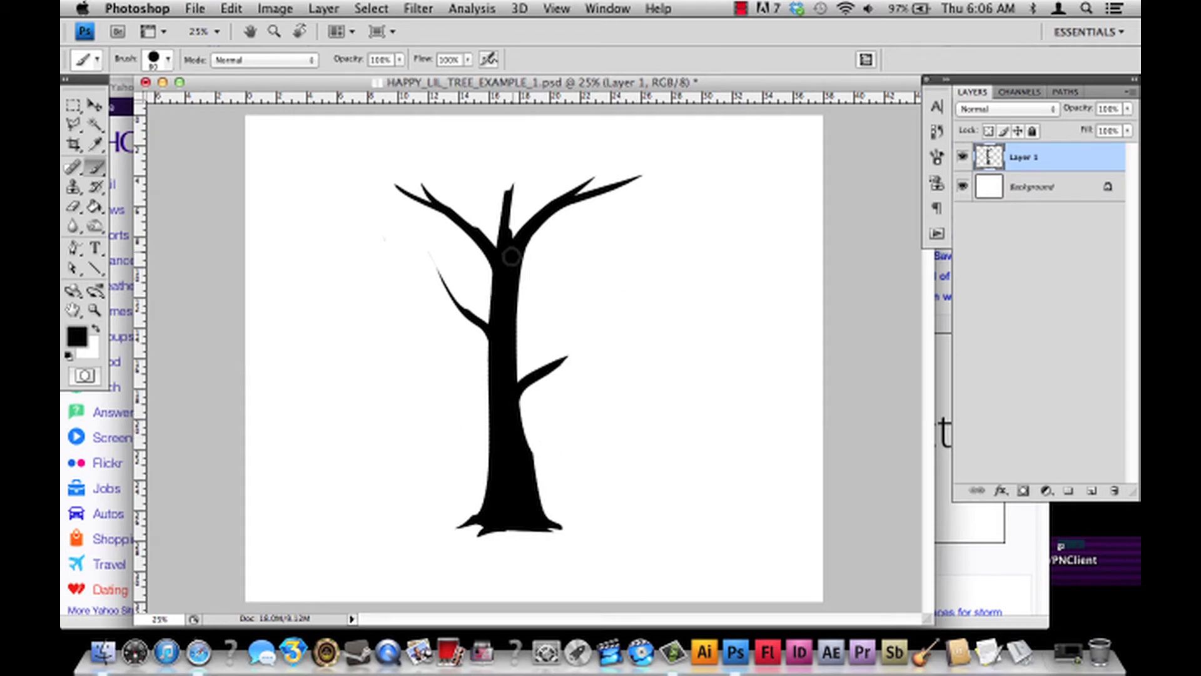
Try to slim the underside of the short lower-right branch with the Eraser.
left_click(72, 210)
left_click_drag(528, 396, 564, 359)
key("ctrl+z")
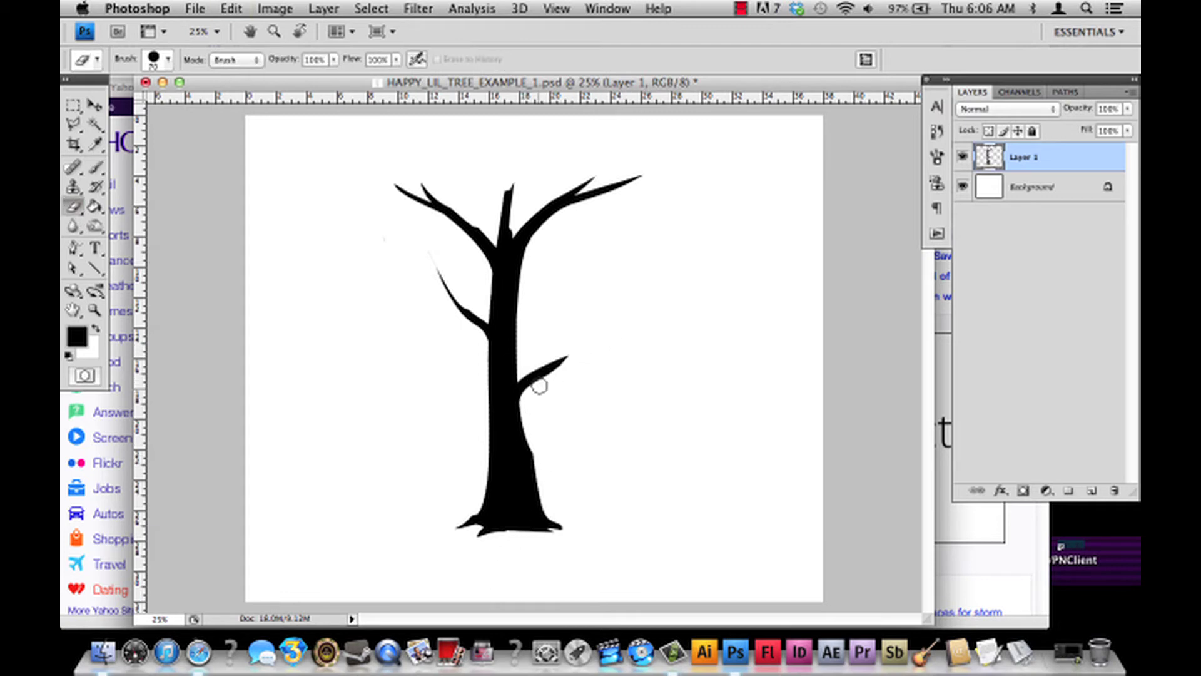
key("ctrl+z")
key("ctrl+z")
left_click_drag(530, 391, 566, 360)
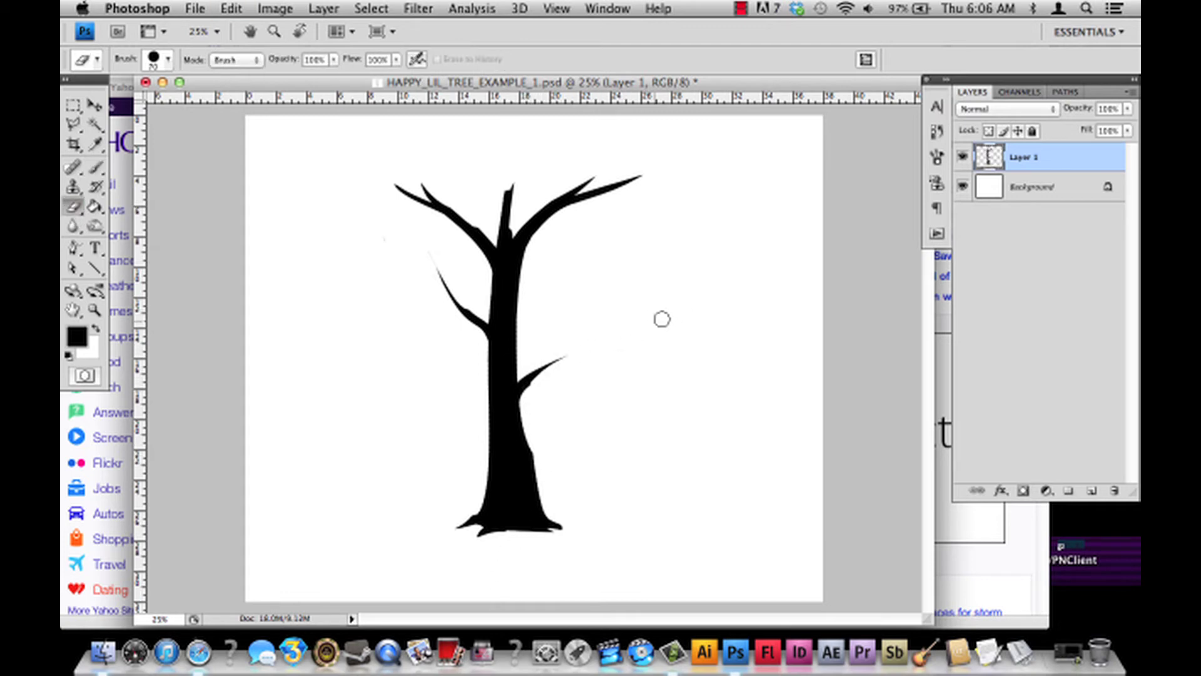
key("ctrl+z")
left_click_drag(528, 394, 566, 360)
key("ctrl+z")
left_click_drag(528, 397, 566, 357)
key("ctrl+z")
key("ctrl+z")
key("ctrl+z")
Erase along the underside of the short lower-right branch so it narrows to a point, and save the document.
left_click_drag(528, 396, 566, 359)
key("ctrl+z")
left_click_drag(528, 394, 573, 359)
key("ctrl+s")
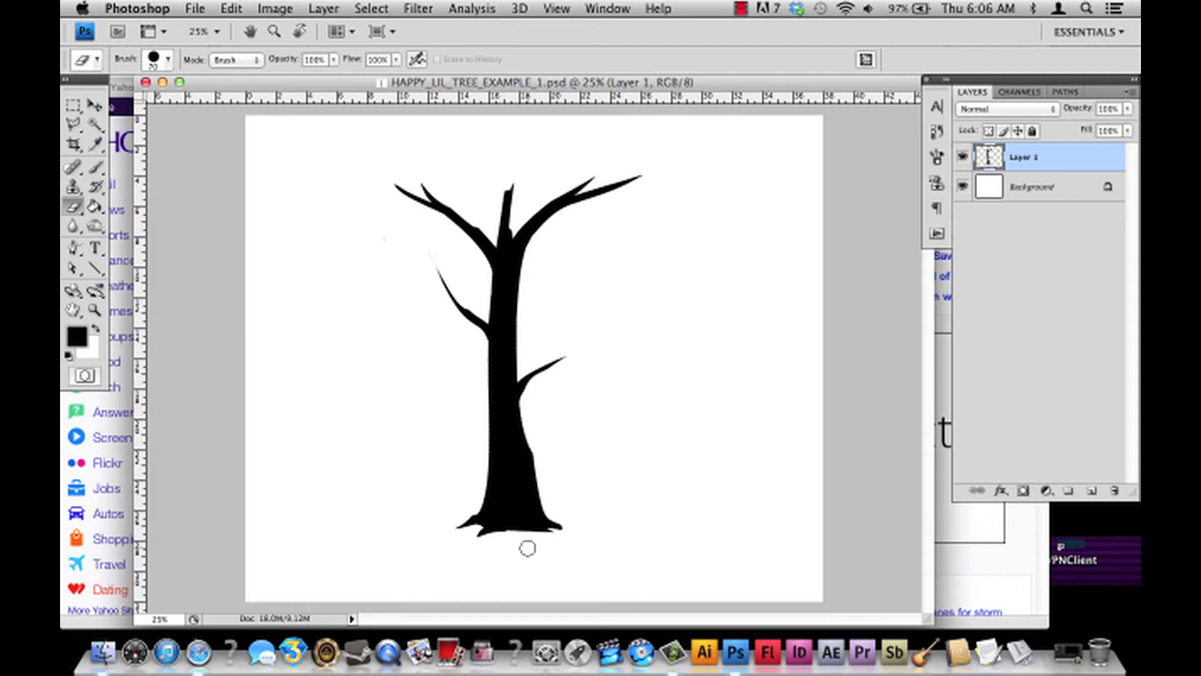
Trim the trunk's lower left edge and carve a curved notch between the roots with the Eraser.
left_click(475, 504)
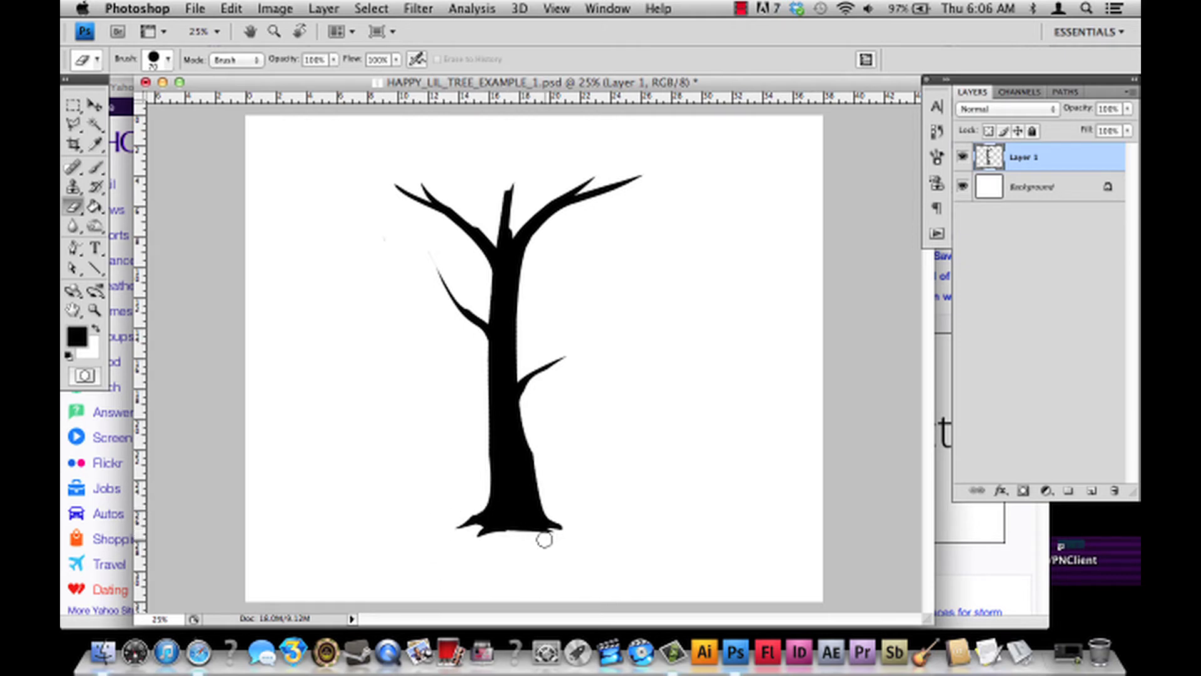
left_click_drag(531, 544, 509, 532)
key("ctrl+z")
key("ctrl+z")
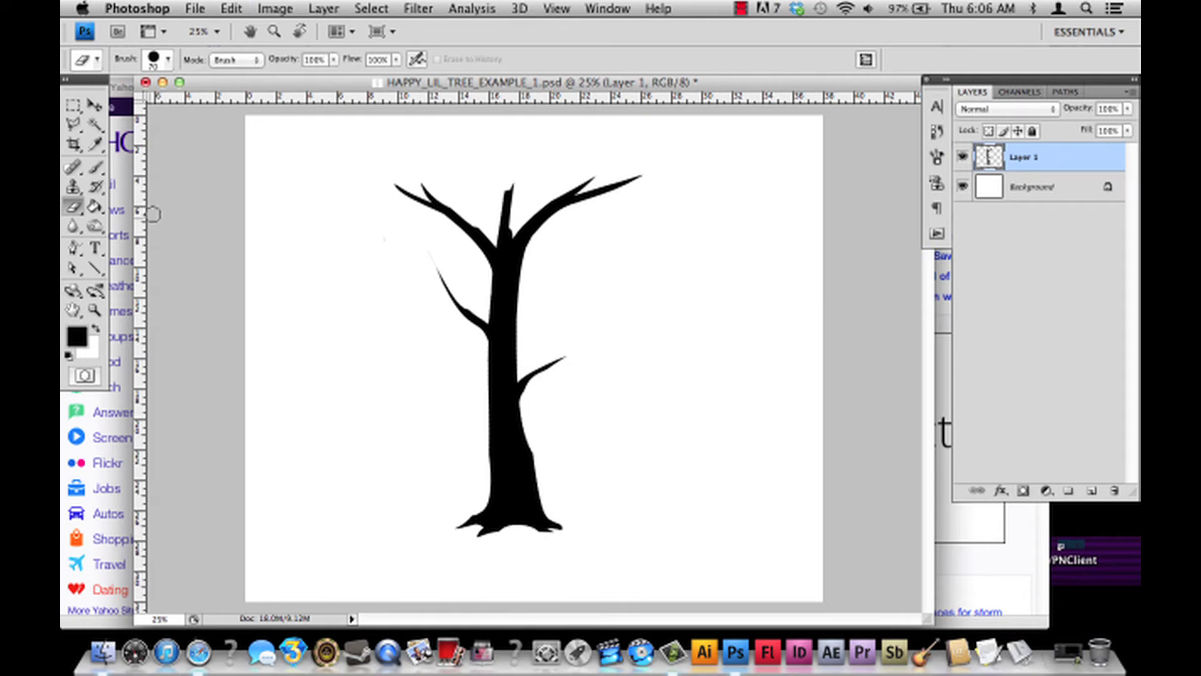
Touch up the underside of the roots with the black Brush and save the document.
left_click(95, 166)
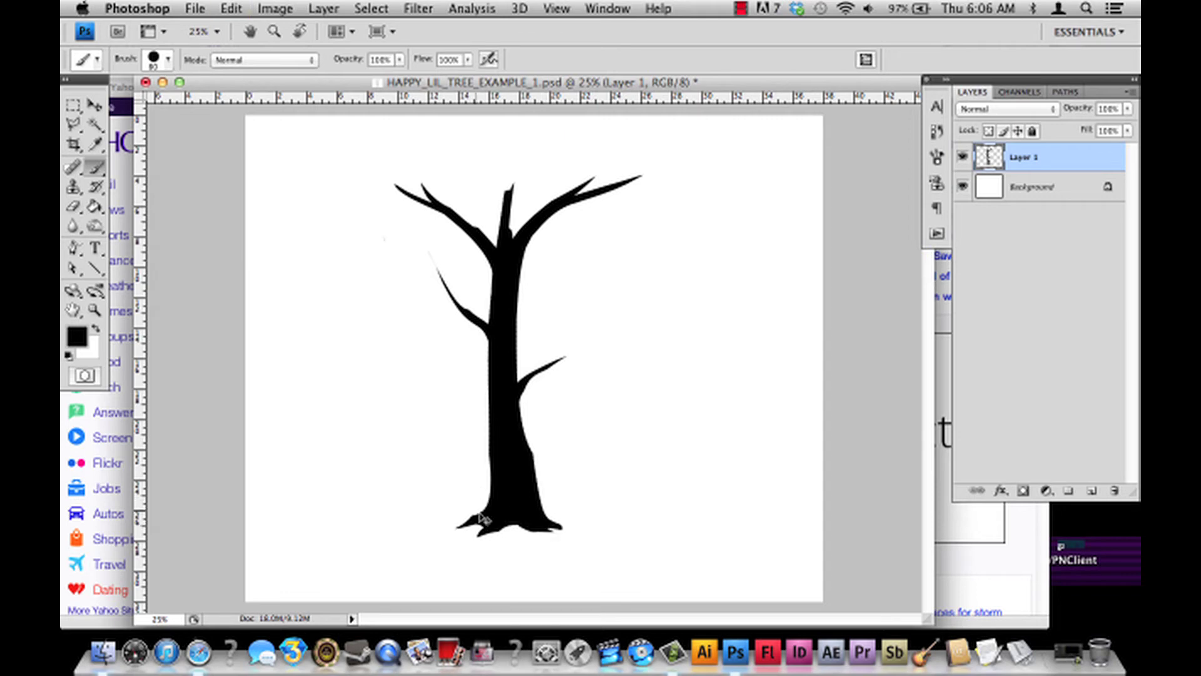
key("super+z")
key("super+s")
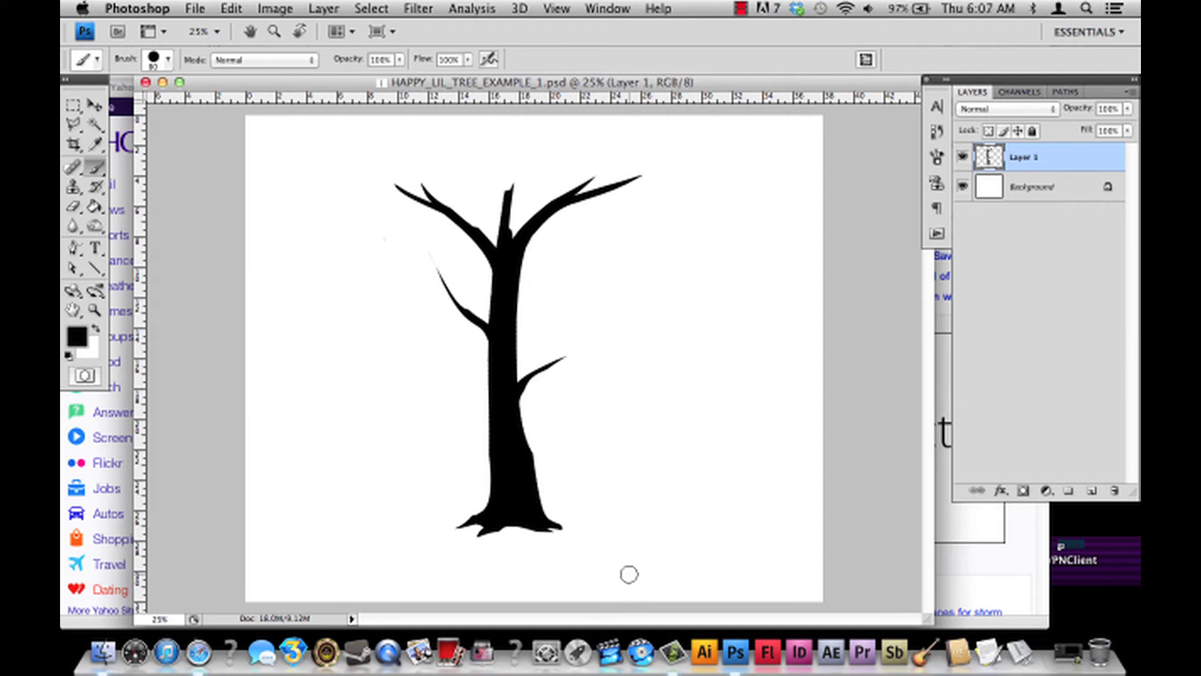
Thin the upper-left branch by erasing along its edge, retrying strokes that do not fit.
left_click(73, 206)
left_click_drag(437, 223, 469, 260)
key("super+z")
left_click_drag(437, 215, 477, 260)
key("super+z")
key("super+z")
key("super+z")
left_click_drag(440, 219, 478, 247)
key("super+z")
left_click_drag(429, 214, 474, 268)
key("super+z")
left_click_drag(430, 209, 452, 244)
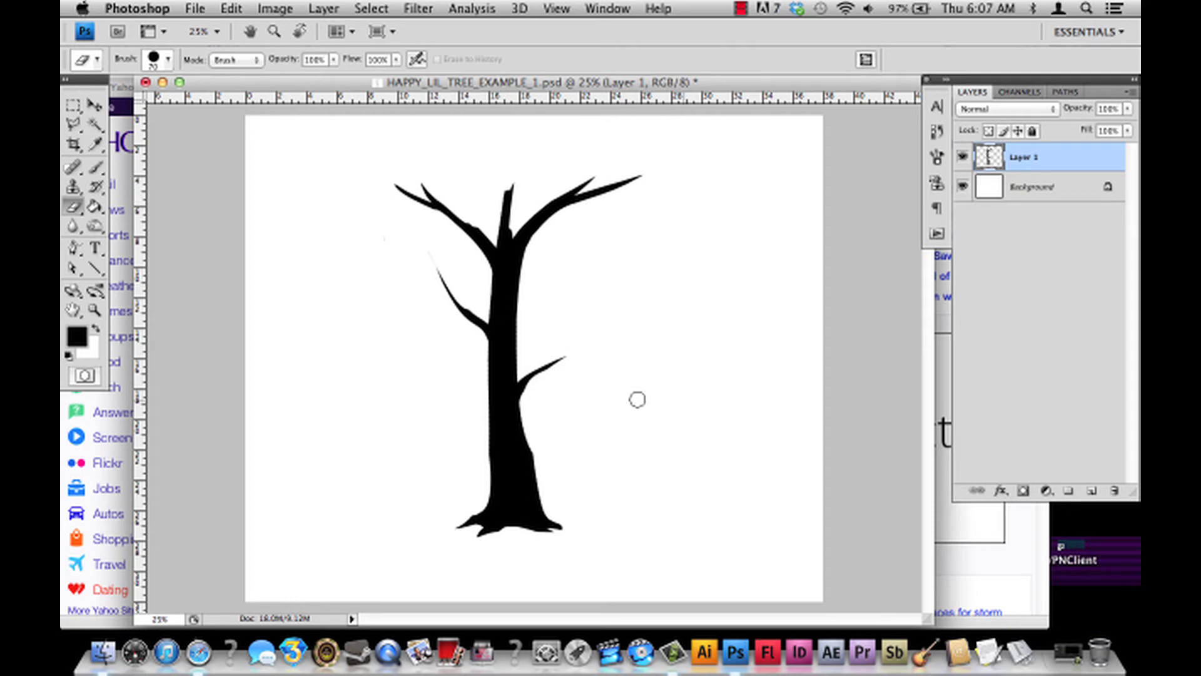
key("super+z")
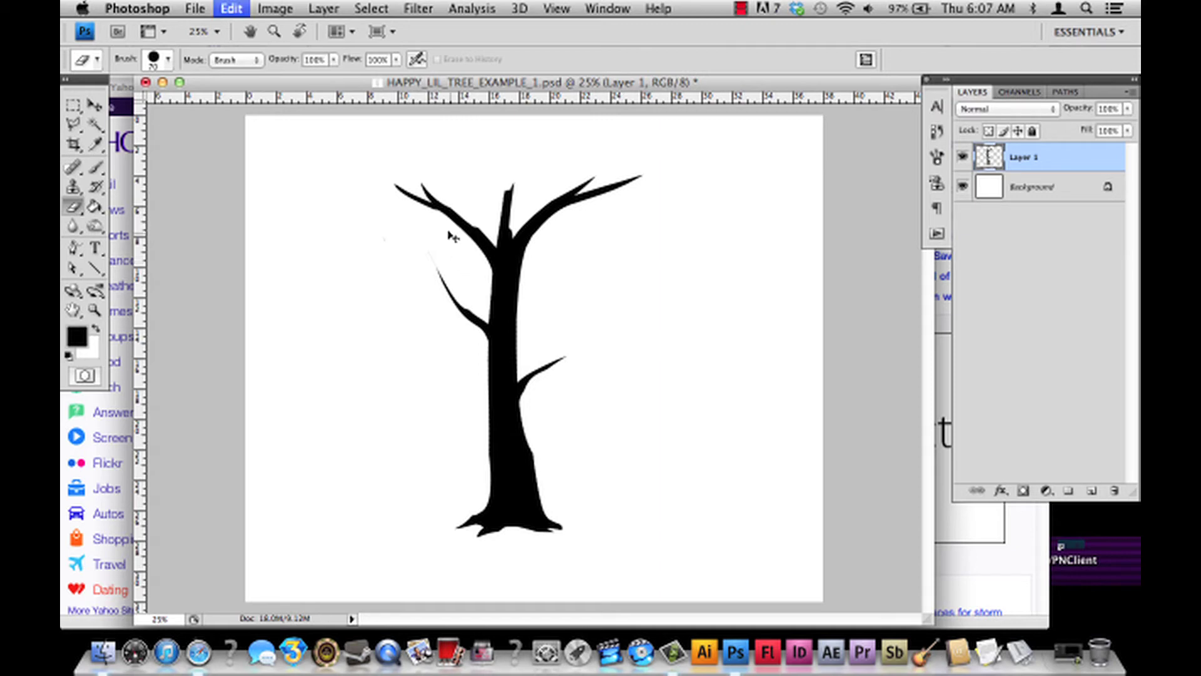
Try to trim the fork beside the middle branch and the underside of the upper-right branch with the Eraser.
left_click(515, 235)
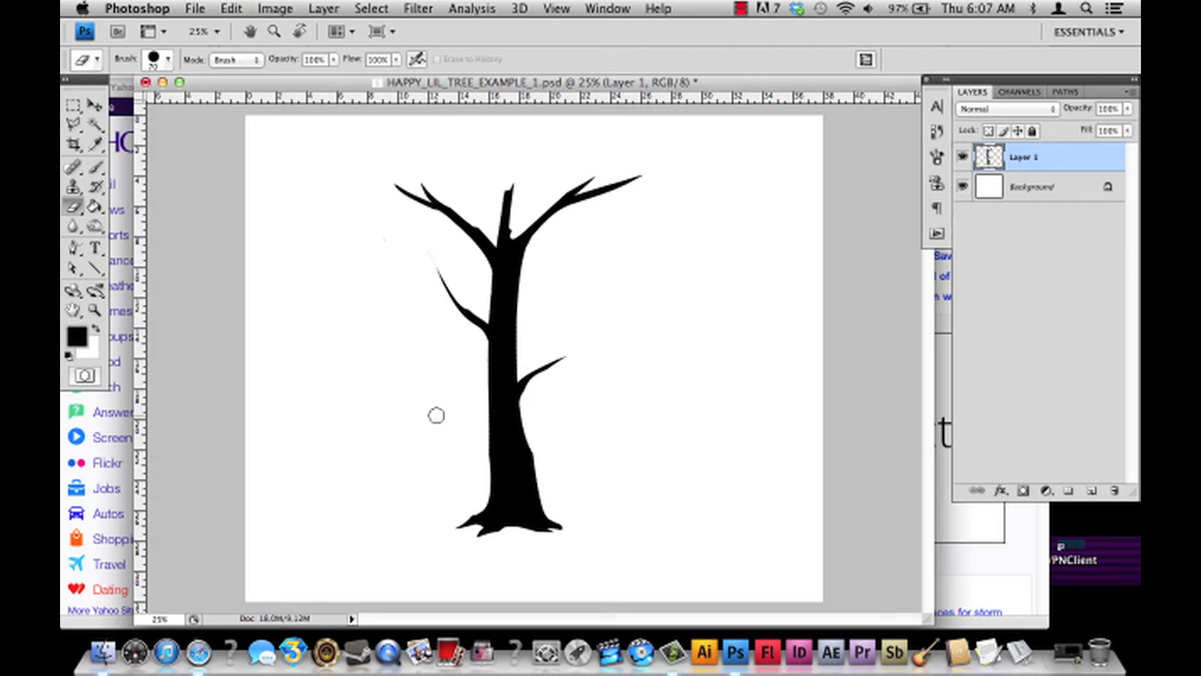
left_click(95, 167)
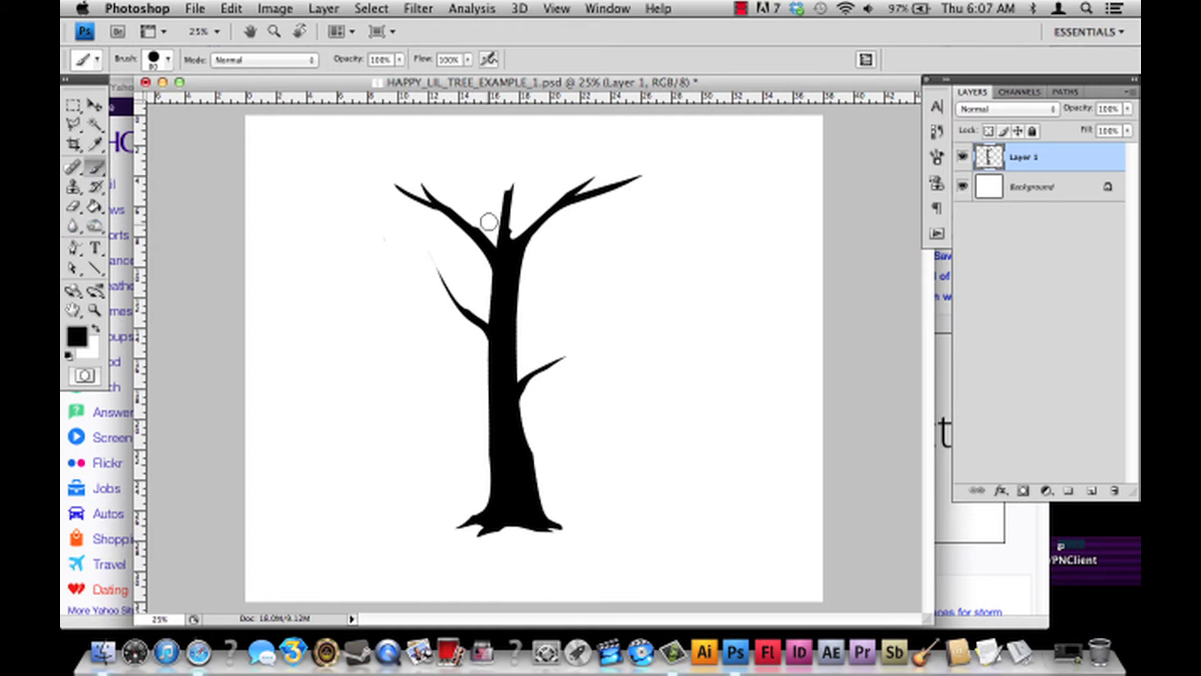
left_click(74, 207)
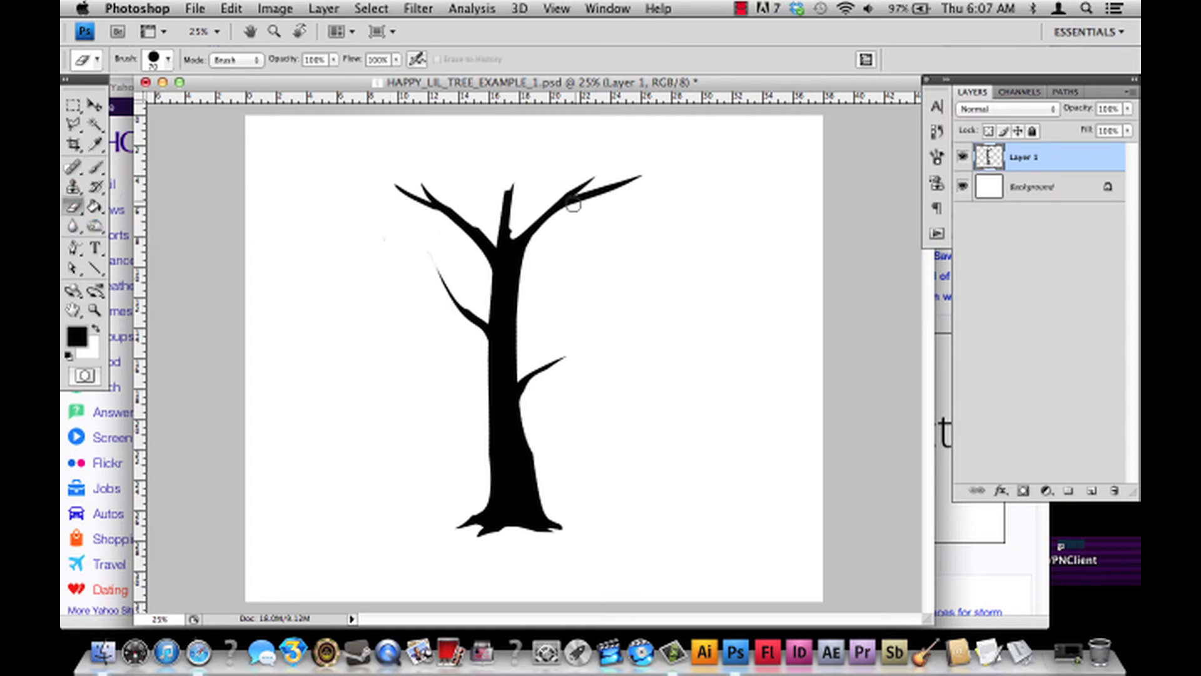
left_click_drag(585, 194, 668, 173)
key("super+z")
key("super+z")
key("super+z")
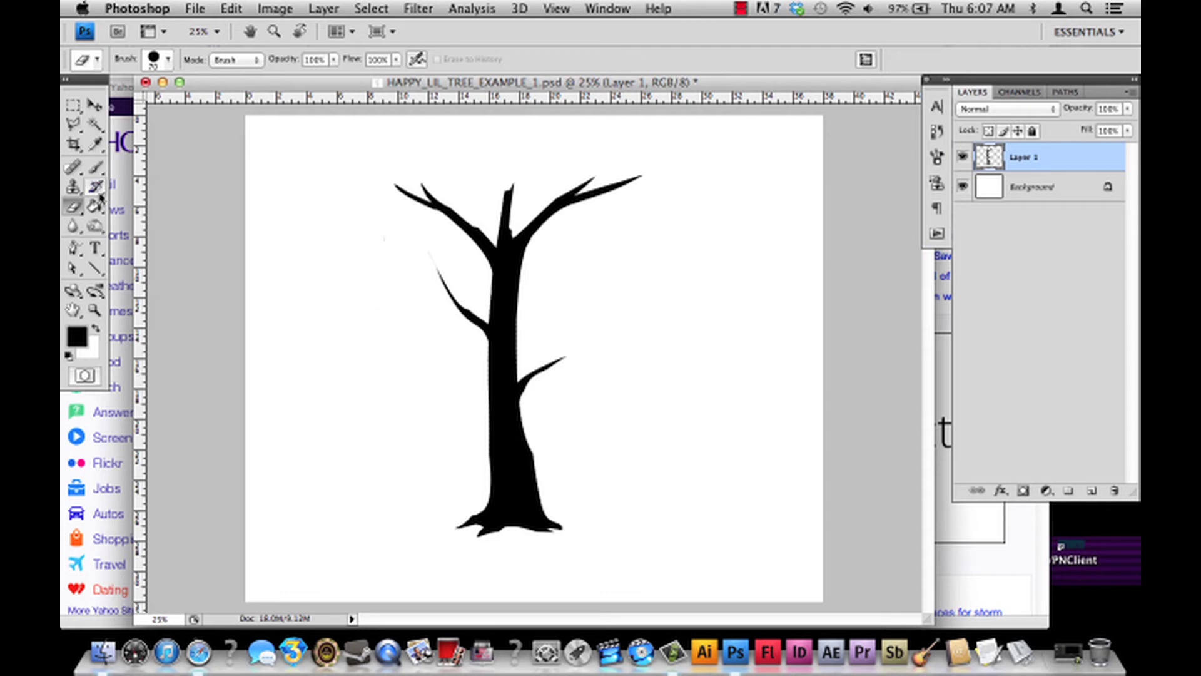
Paint a black blob with the 80 px Brush just below the short lower-right branch, working at 400% zoom.
left_click(92, 169)
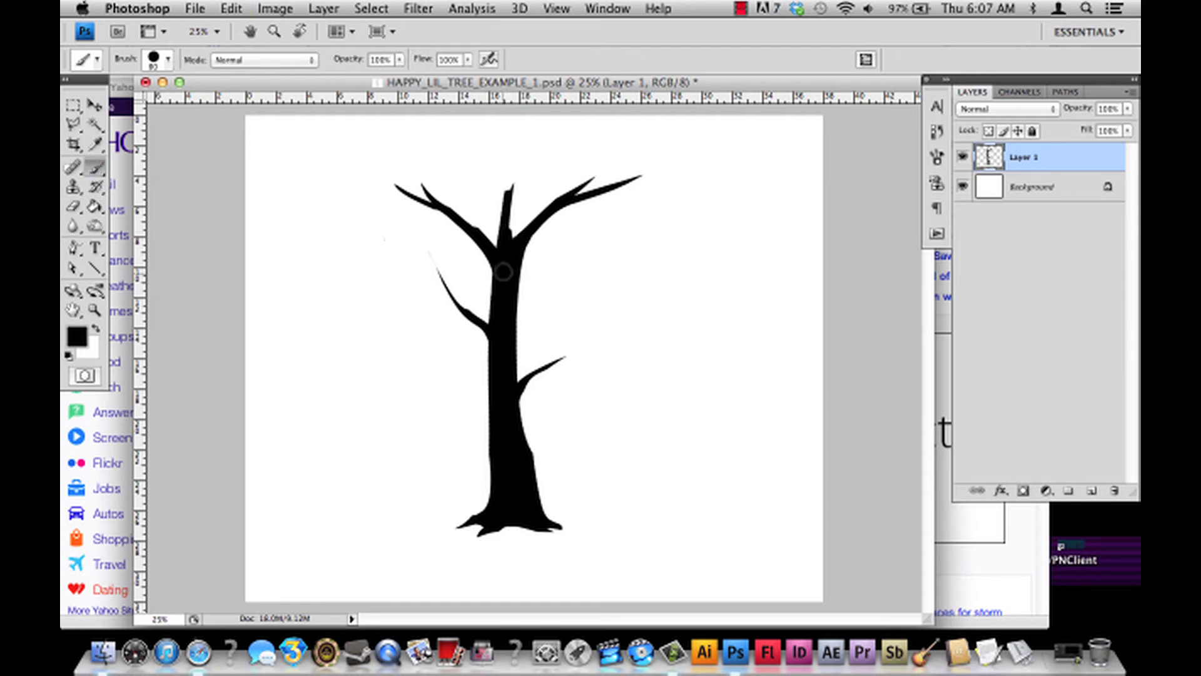
left_click(94, 309)
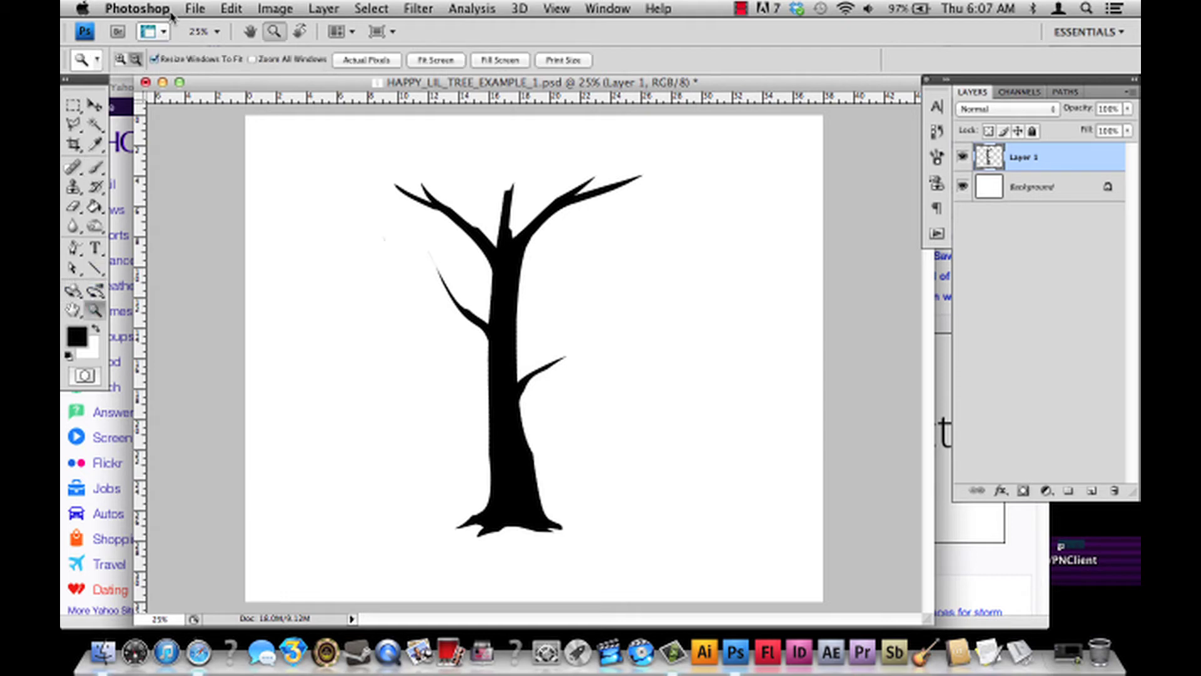
left_click(518, 370)
left_click(518, 370)
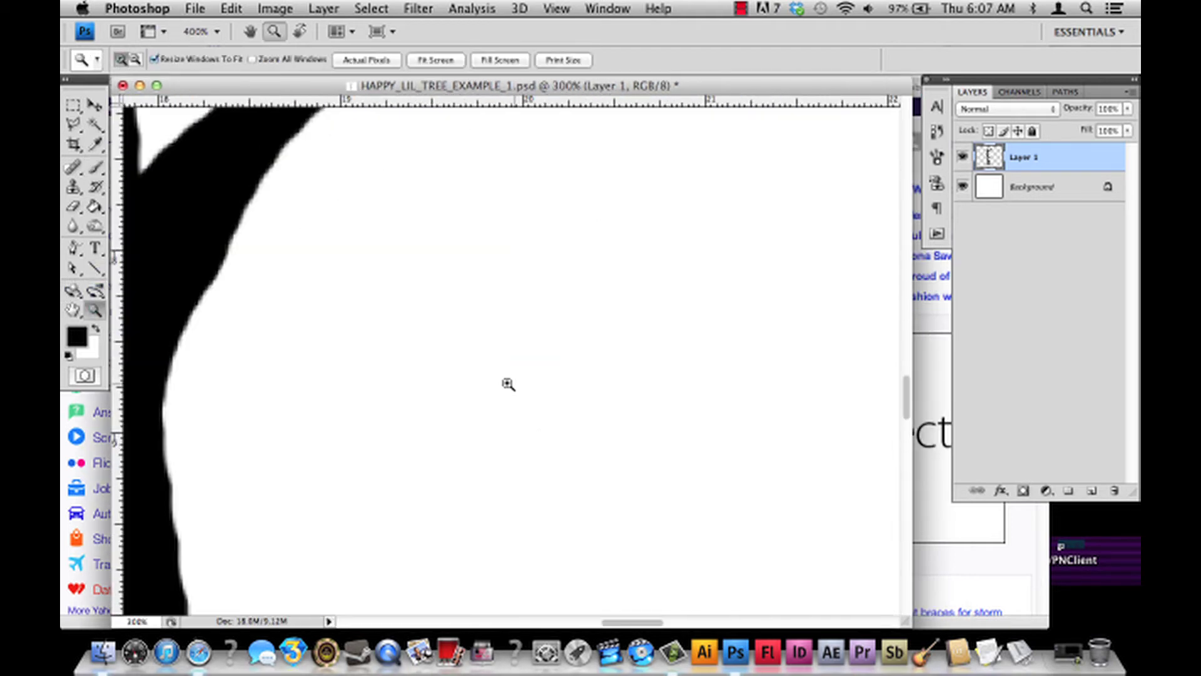
left_click(518, 373)
scroll(265, 223, "left", 5)
scroll(265, 223, "up", 2)
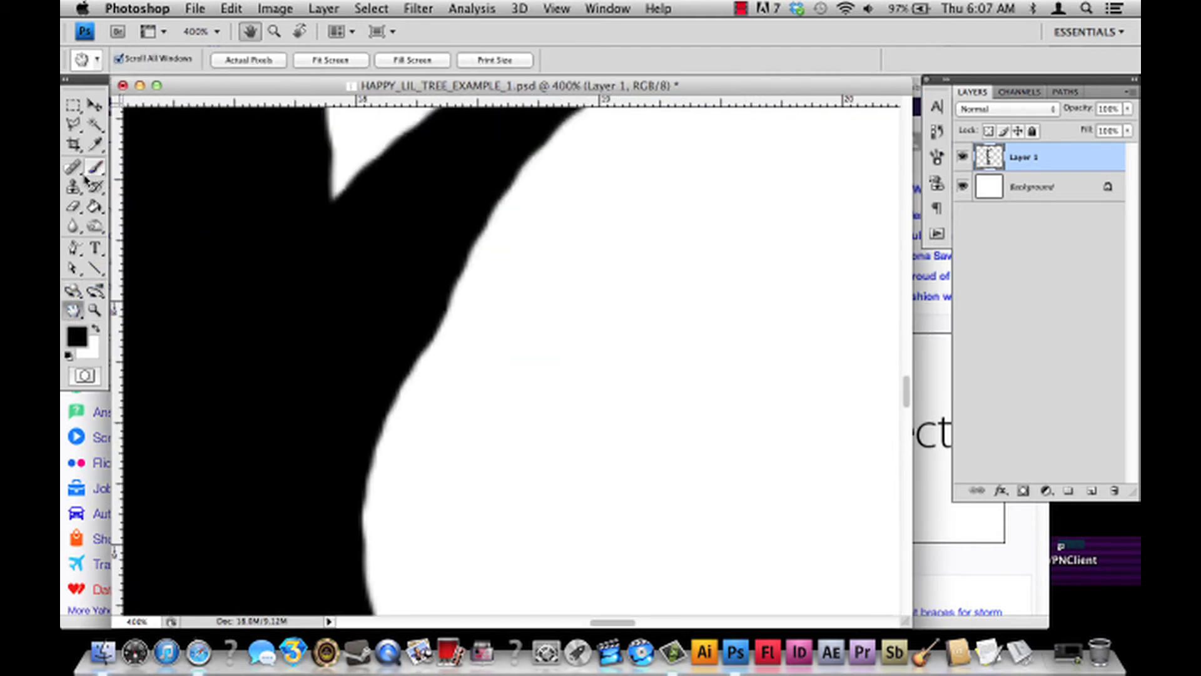
left_click(95, 167)
left_click(97, 168)
mouse_move(622, 403)
left_mouse_down()
mouse_move(662, 348)
mouse_move(579, 456)
mouse_move(728, 486)
mouse_move(759, 294)
mouse_move(777, 402)
mouse_move(678, 438)
left_mouse_up()
Return to 25% zoom and undo all brush strokes of the black blob beside the trunk.
left_click(94, 310)
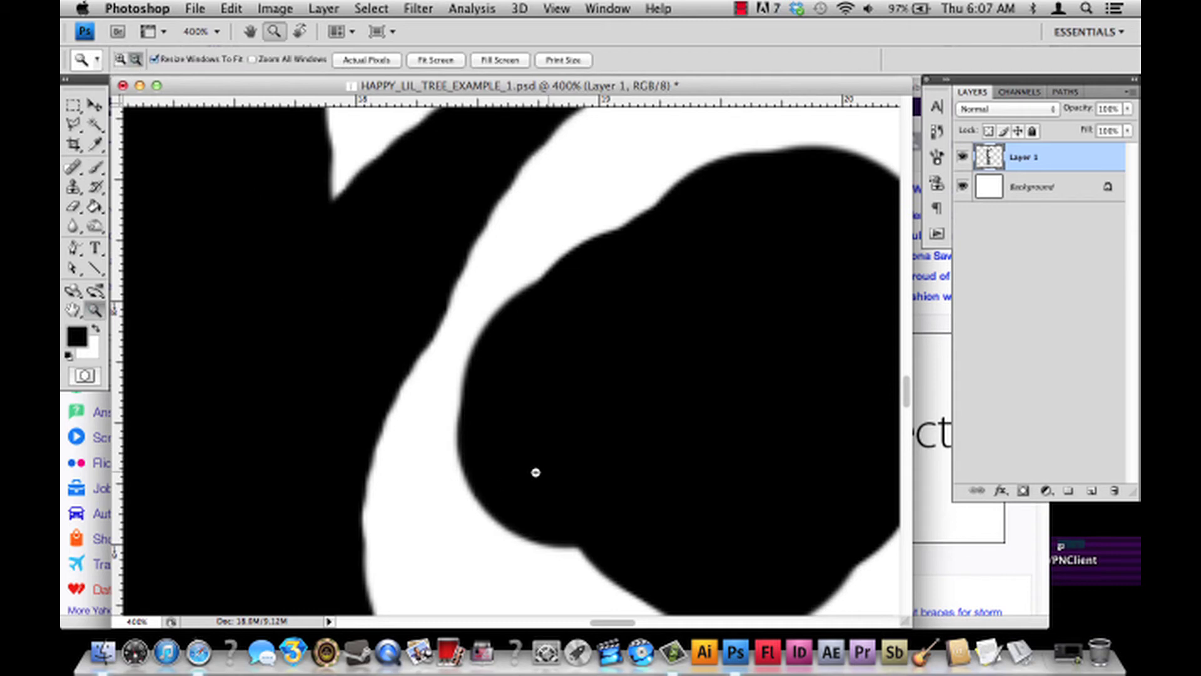
left_click(566, 457, "alt")
left_click(566, 457, "alt")
left_click(571, 461, "alt")
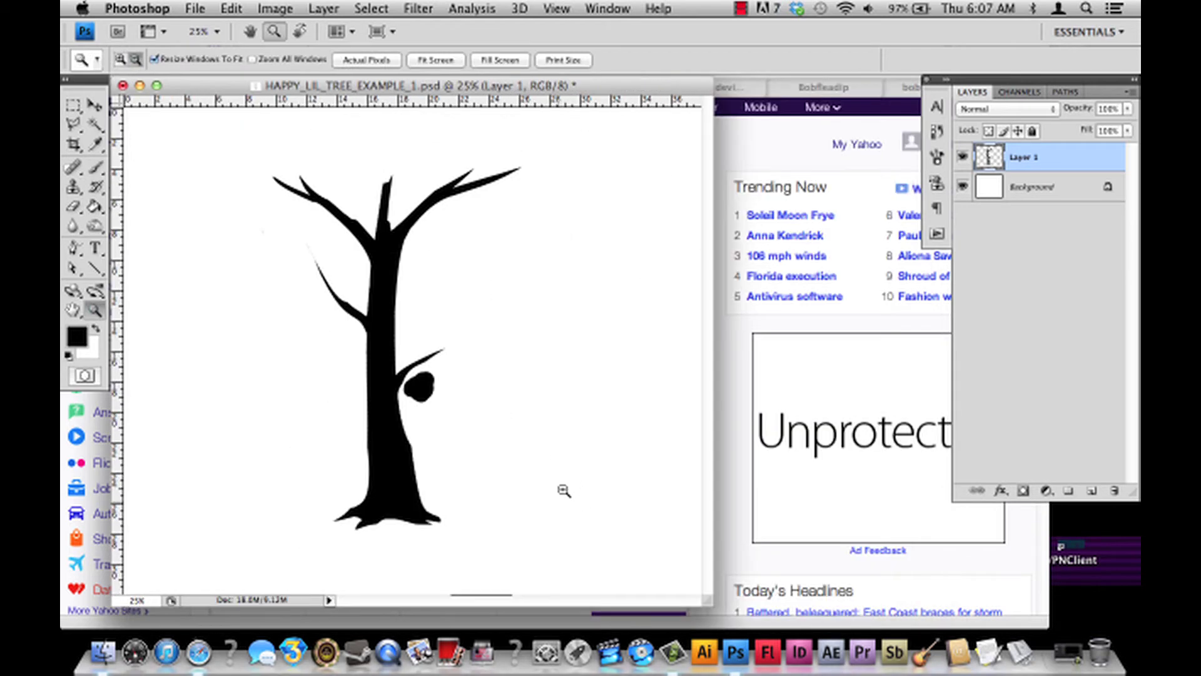
key("super+alt+z")
key("super+alt+z")
key("super+alt+z")
key("super+alt+z")
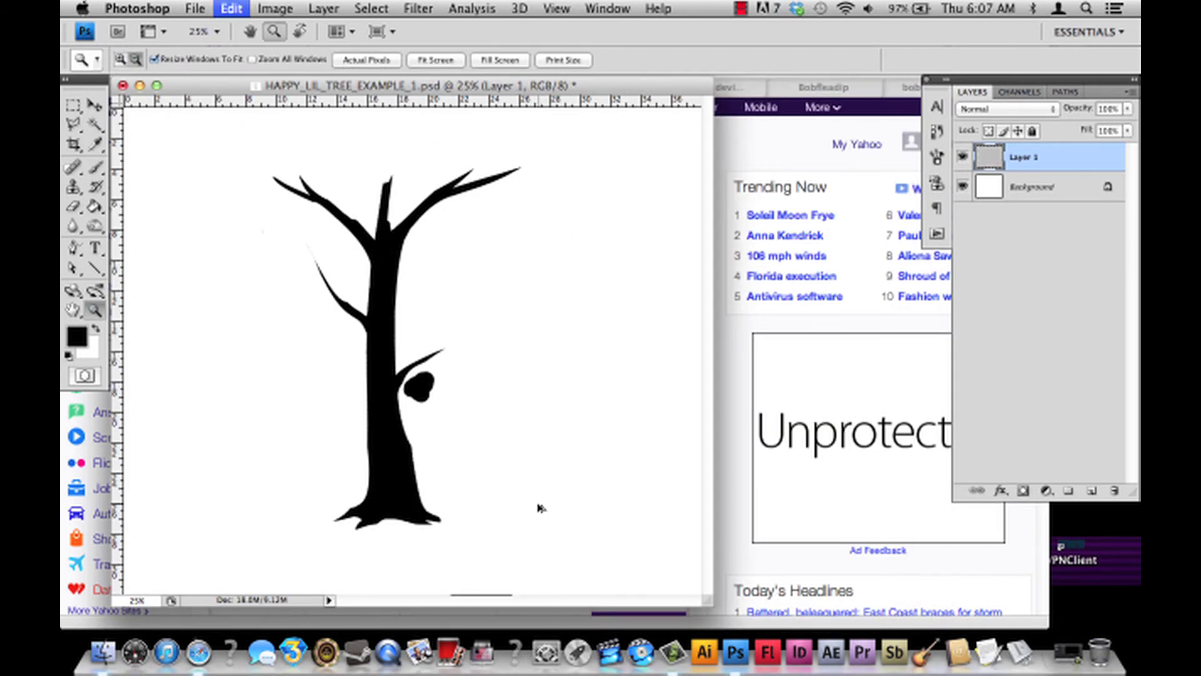
key("super+alt+z")
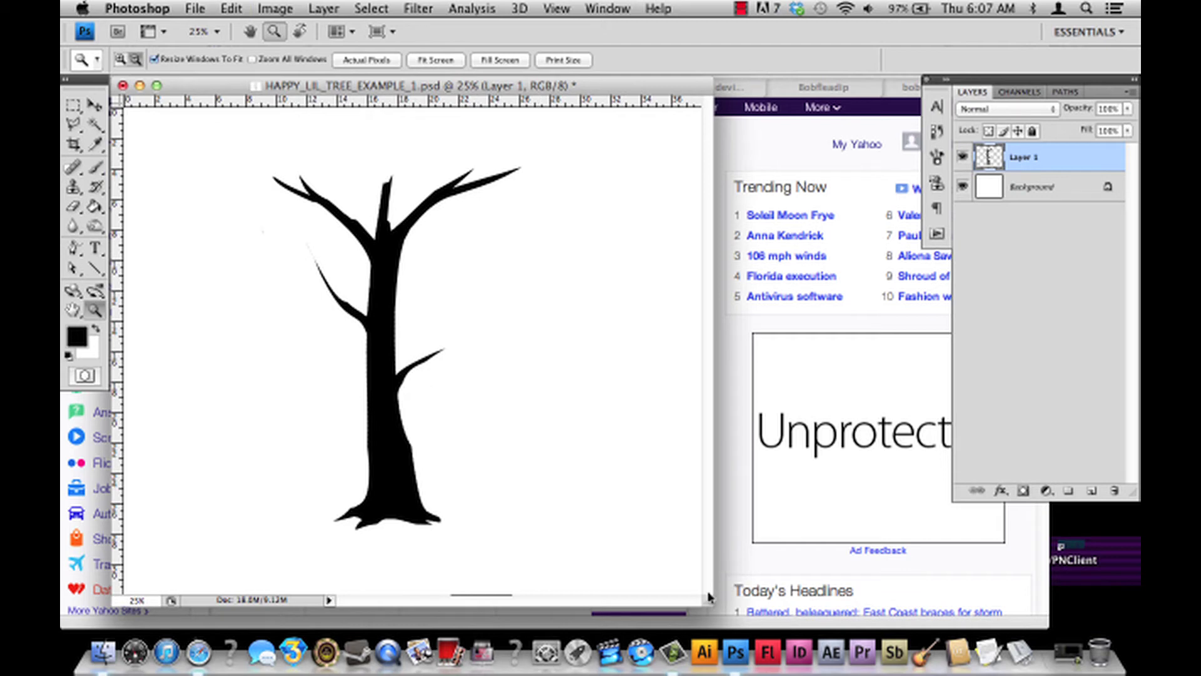
Enlarge the document window to show the whole canvas, reposition it, and activate the Brush tool.
left_click_drag(714, 597, 871, 625)
left_click(95, 167)
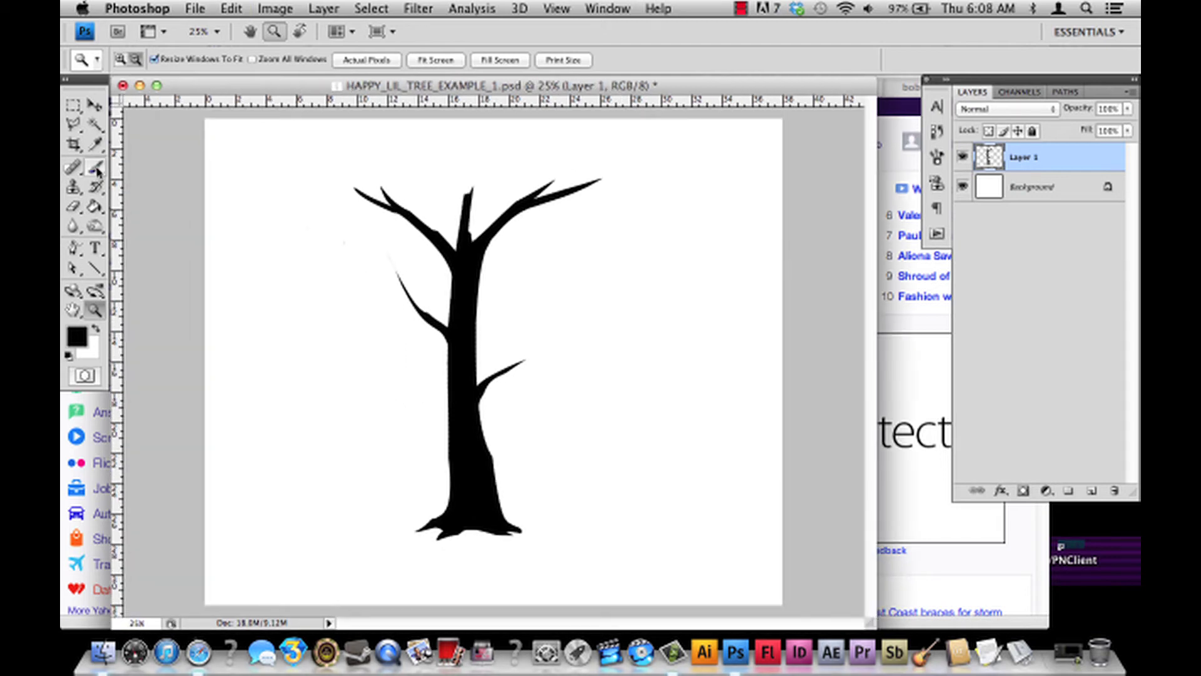
left_click_drag(428, 84, 454, 74)
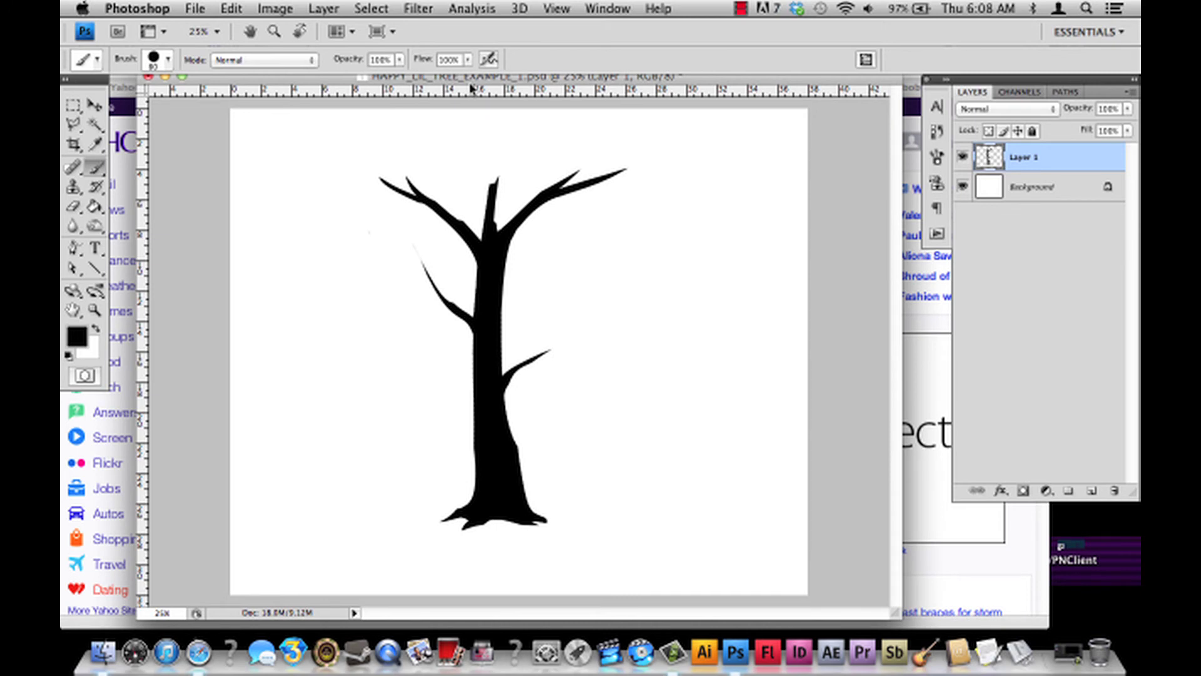
Set the brush's master diameter to 30 px.
left_click(167, 59)
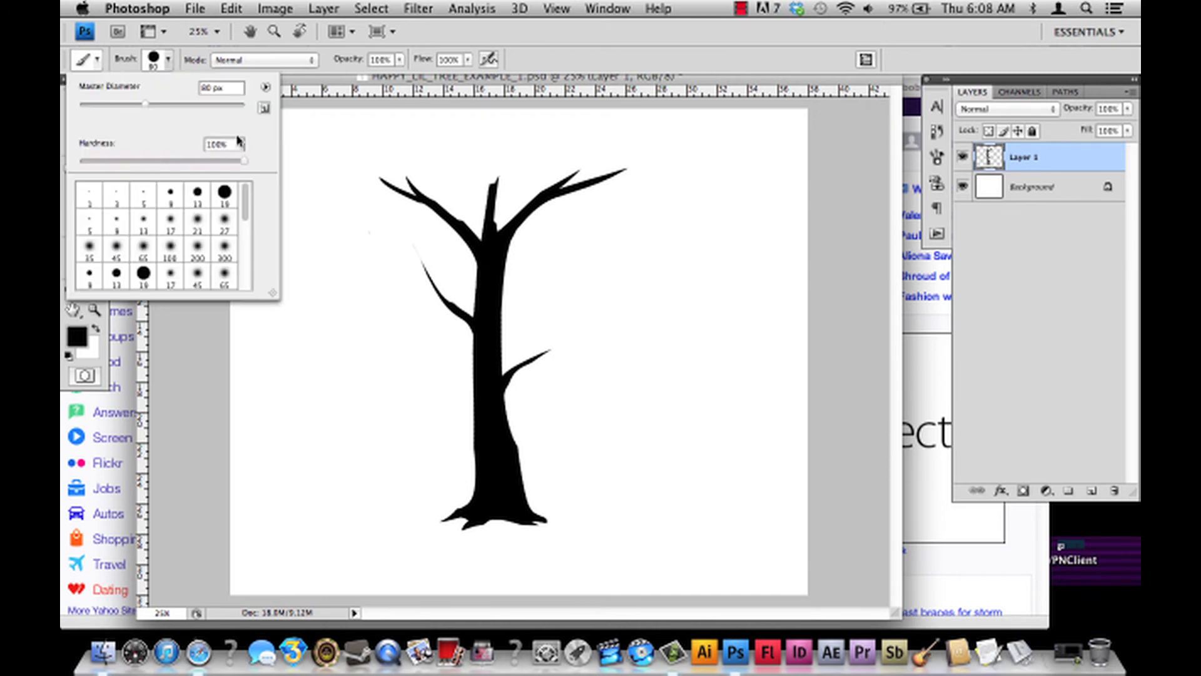
left_click(200, 79)
type("30")
key("Return")
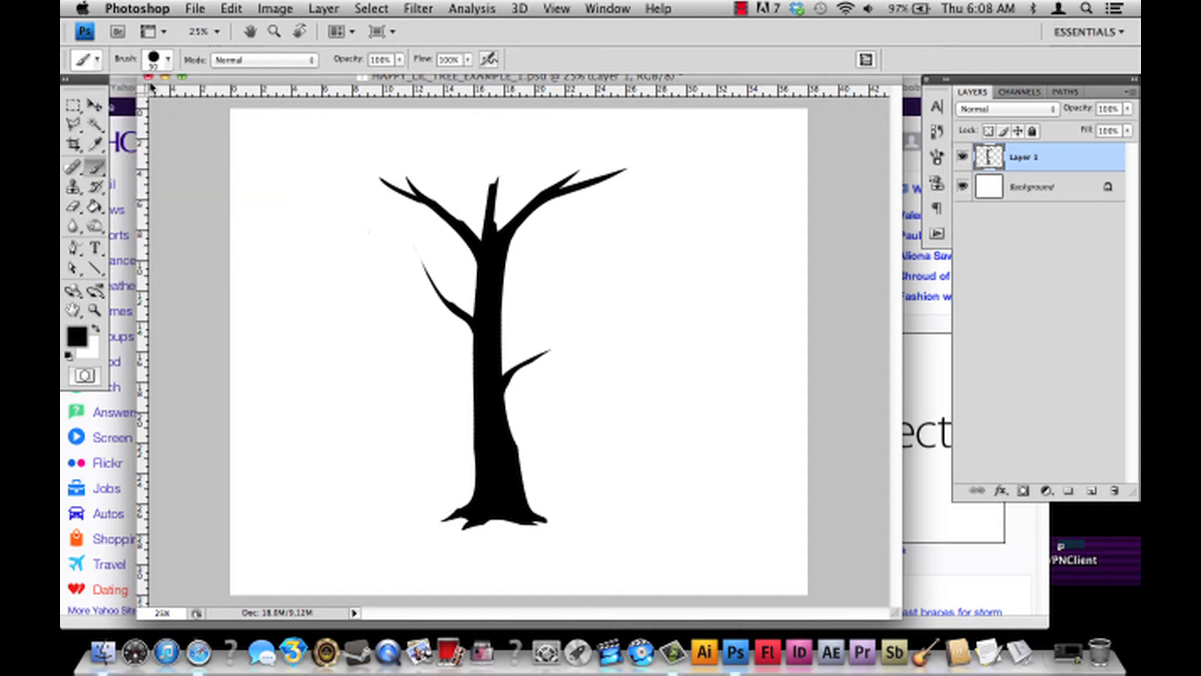
Trim the underside of the upper-right branch with the 70 px Eraser, undoing unwanted strokes, and save the document.
key("e")
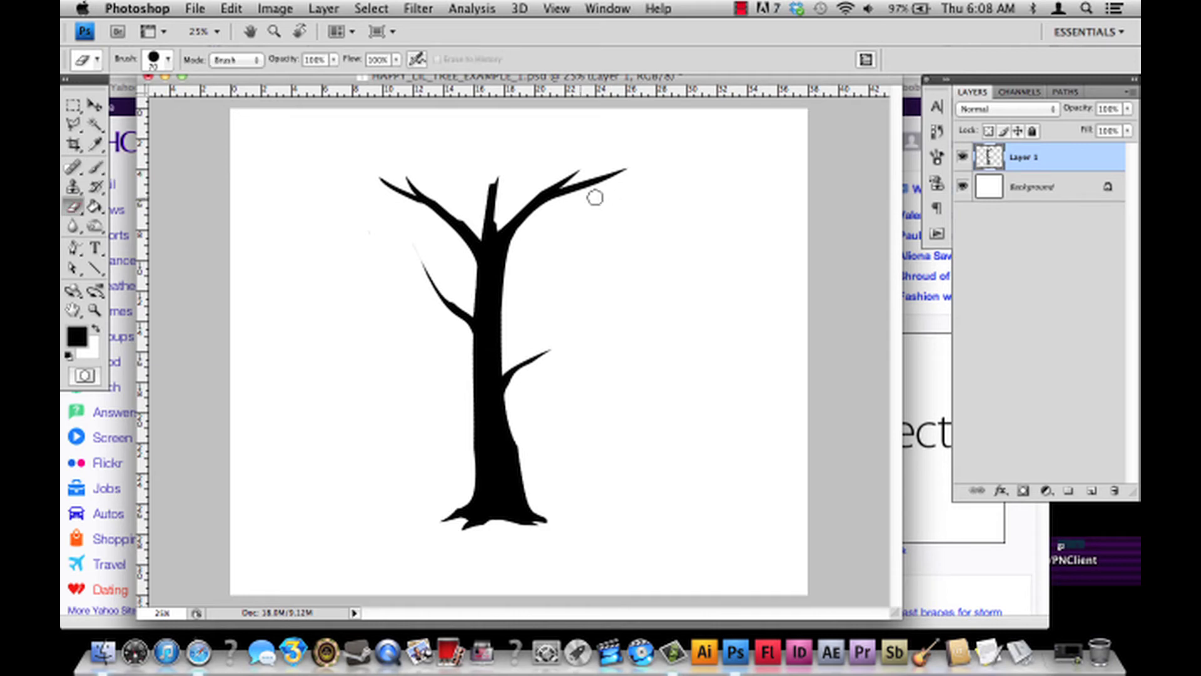
key("super+z")
left_click_drag(560, 198, 715, 138)
key("super+z")
key("super+z")
left_click_drag(582, 201, 613, 177)
key("super+z")
left_click_drag(553, 207, 674, 168)
key("super+s")
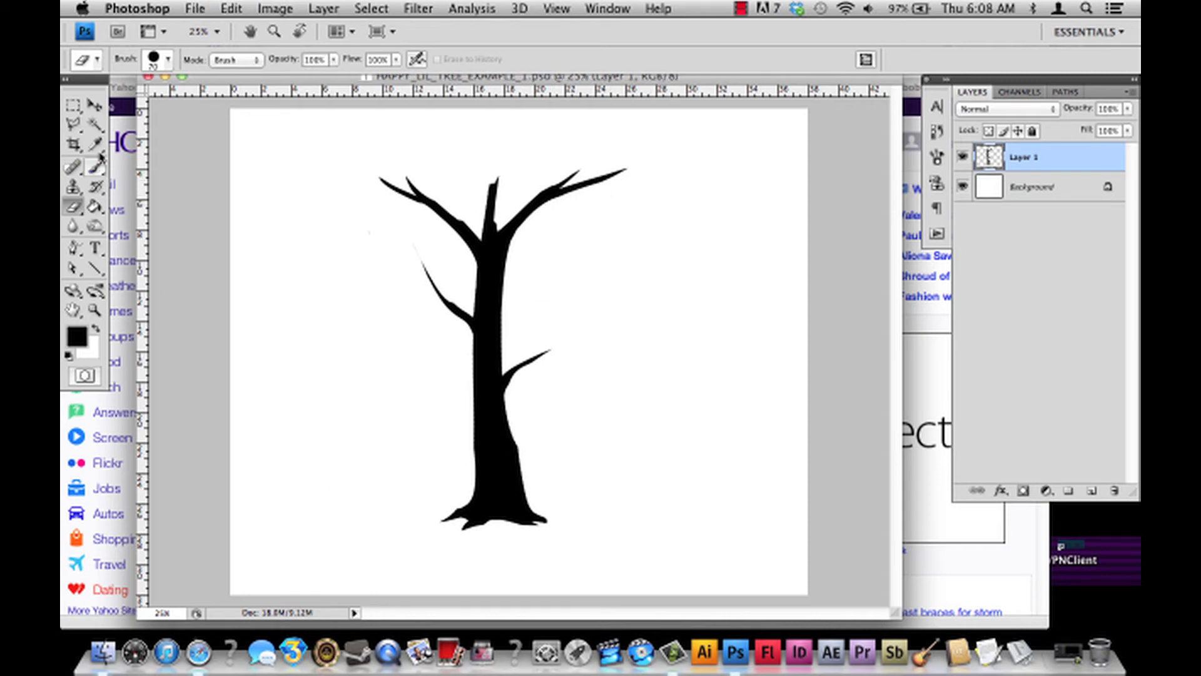
Paint a small forked twig along the outer end of the short lower-right branch with the 30 px Brush.
left_click(94, 167)
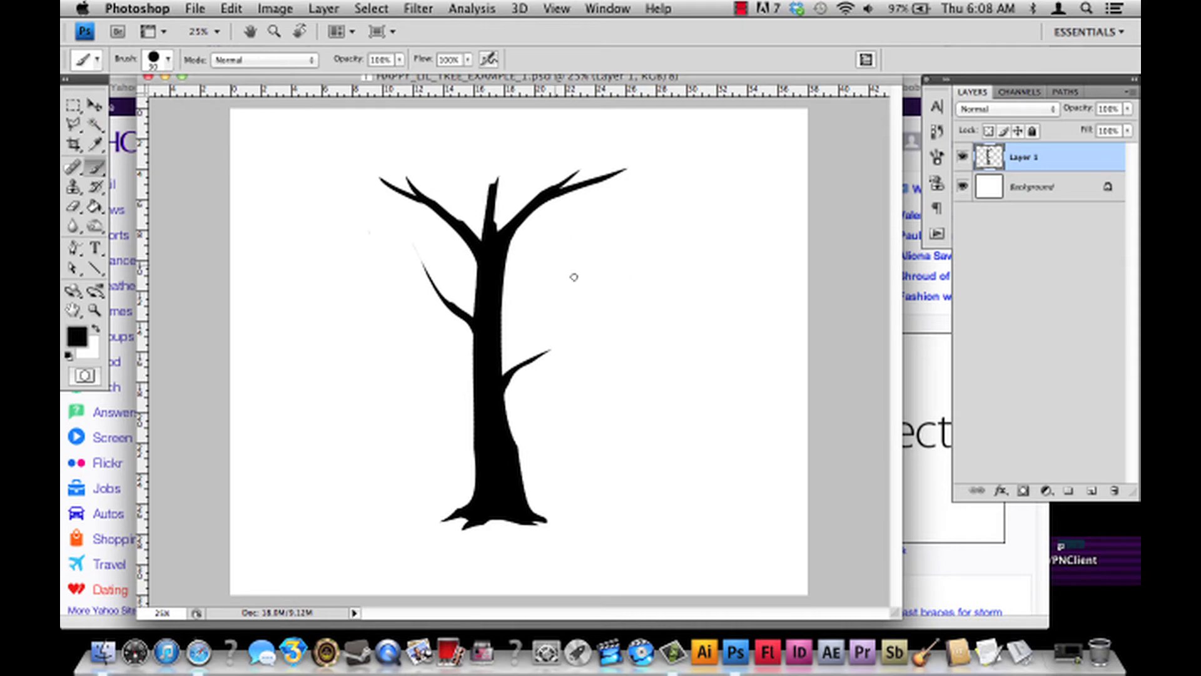
mouse_move(524, 361)
left_mouse_down()
mouse_move(582, 339)
mouse_move(492, 366)
left_mouse_up()
key("super+z")
key("super+z")
key("super+z")
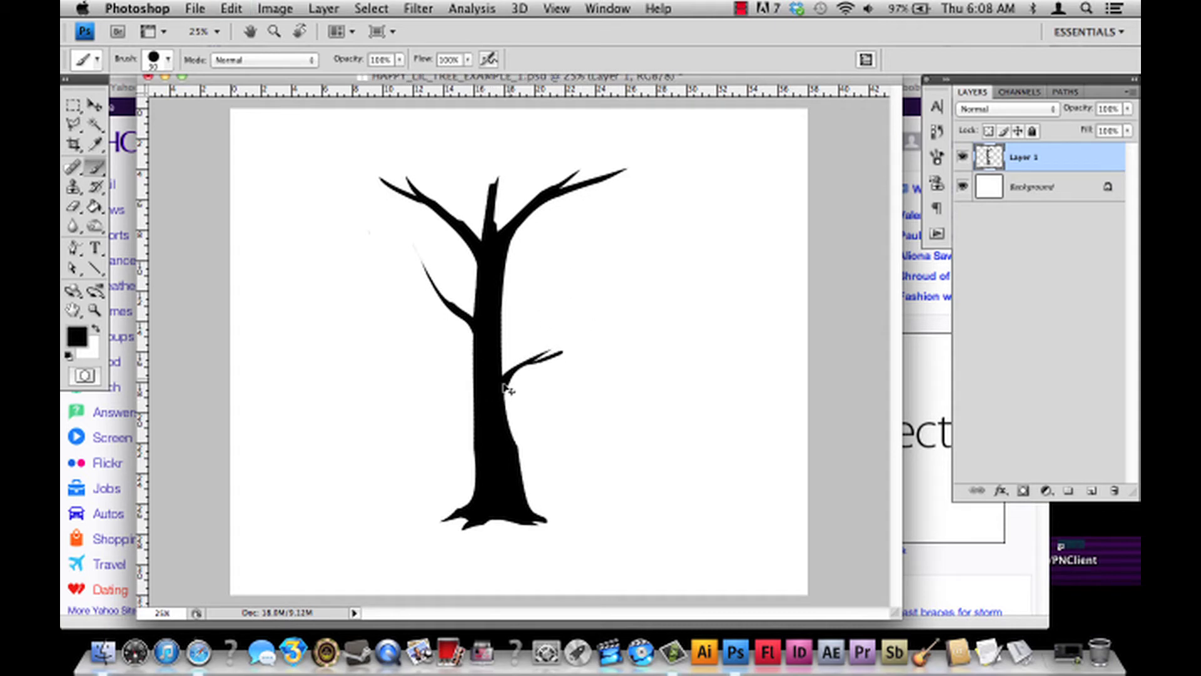
Shorten and taper the new twig on the lower-right branch with the Eraser.
left_click(73, 206)
left_click_drag(544, 359, 563, 353)
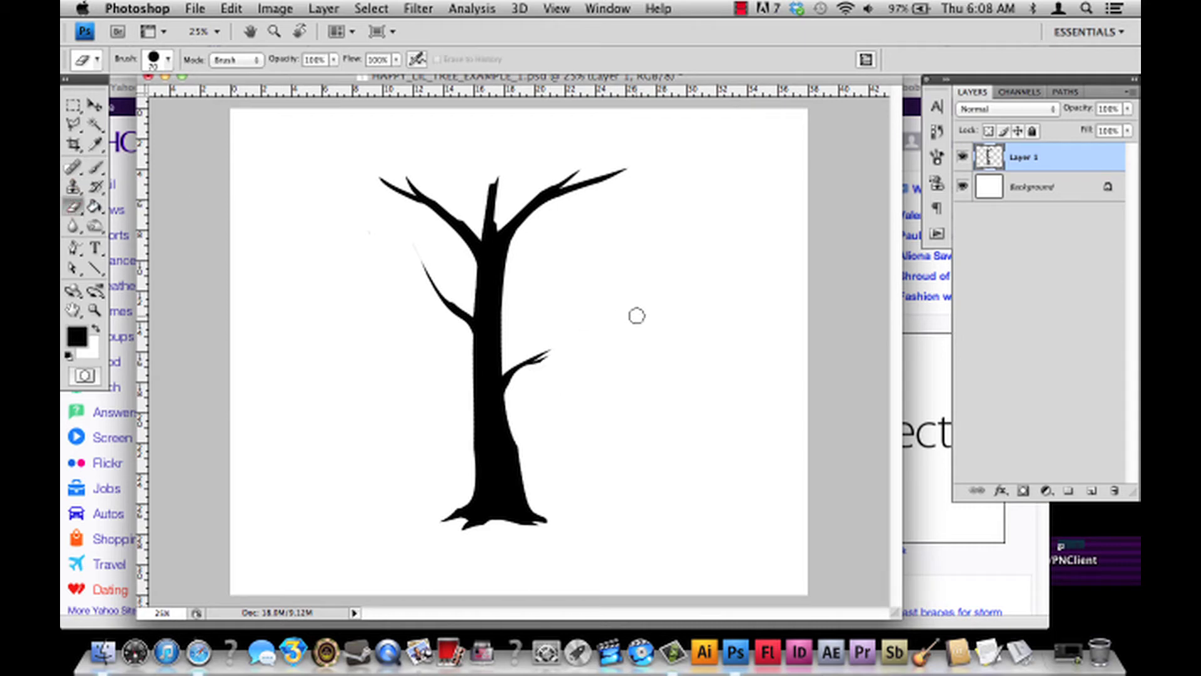
key("super+z")
Paint a second limb forking up and outward from the lower-left branch, and add a tiny twig in its fork with the Brush.
left_click(95, 167)
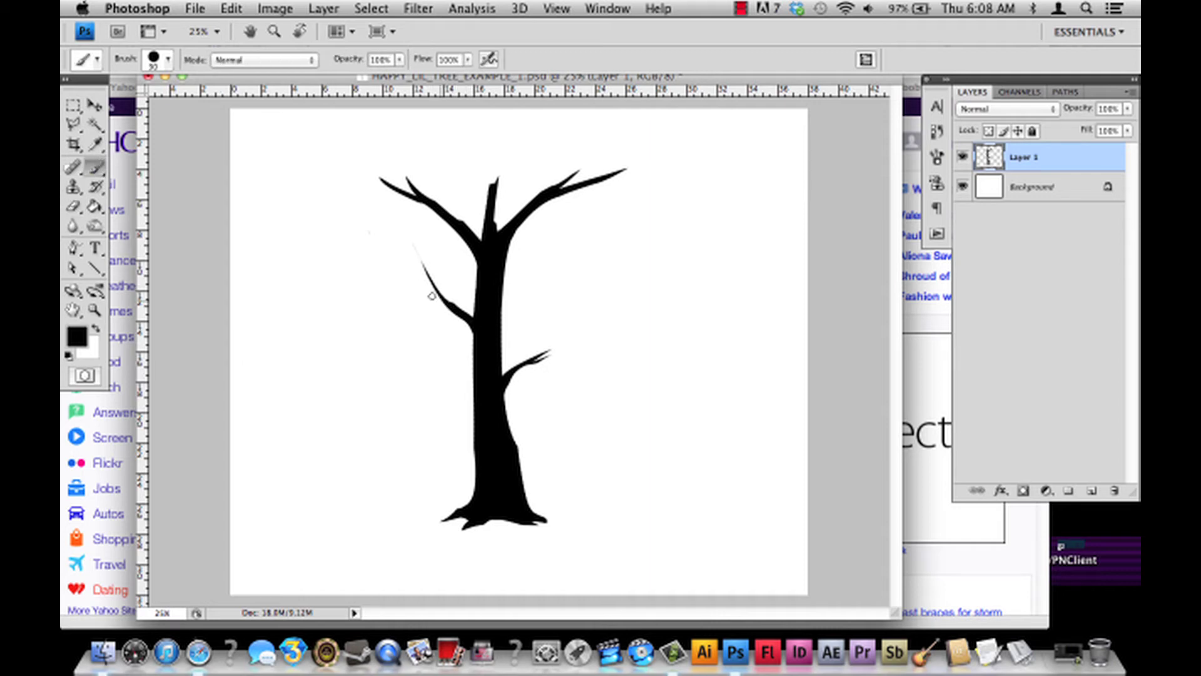
left_click_drag(448, 307, 375, 247)
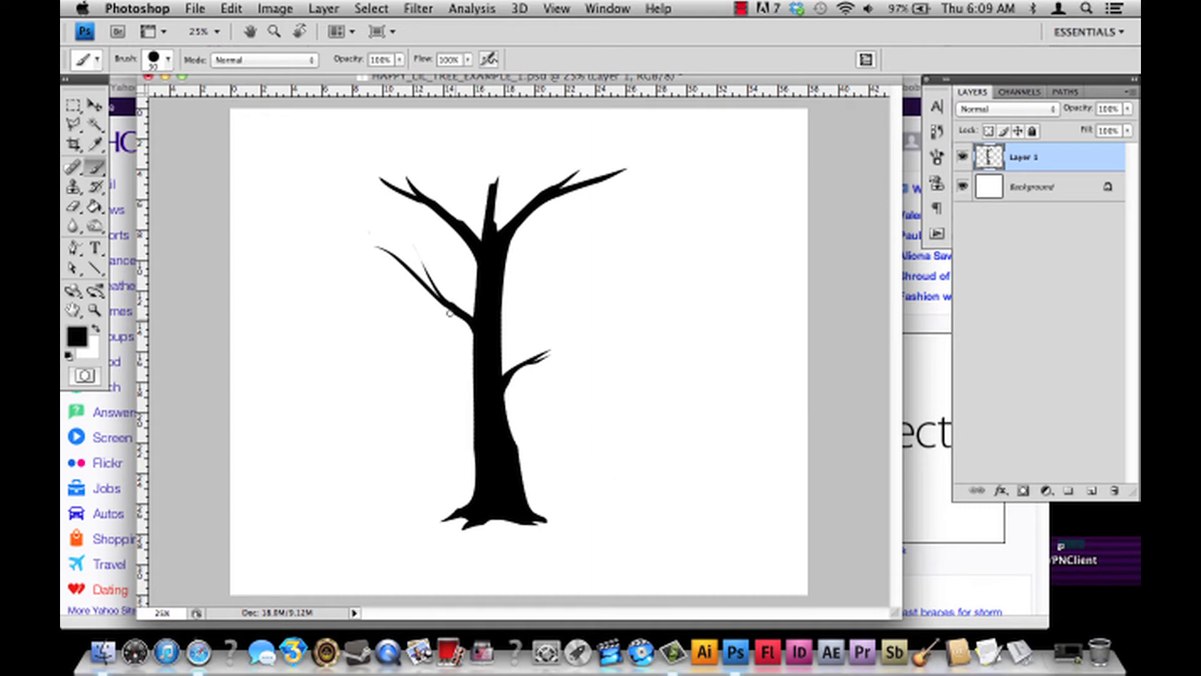
left_click_drag(423, 306, 408, 306)
key("super+z")
left_click_drag(429, 277, 425, 263)
Try several long outward extensions at the end of the lower-left branch with the Brush, undoing each one.
left_click_drag(378, 266, 317, 243)
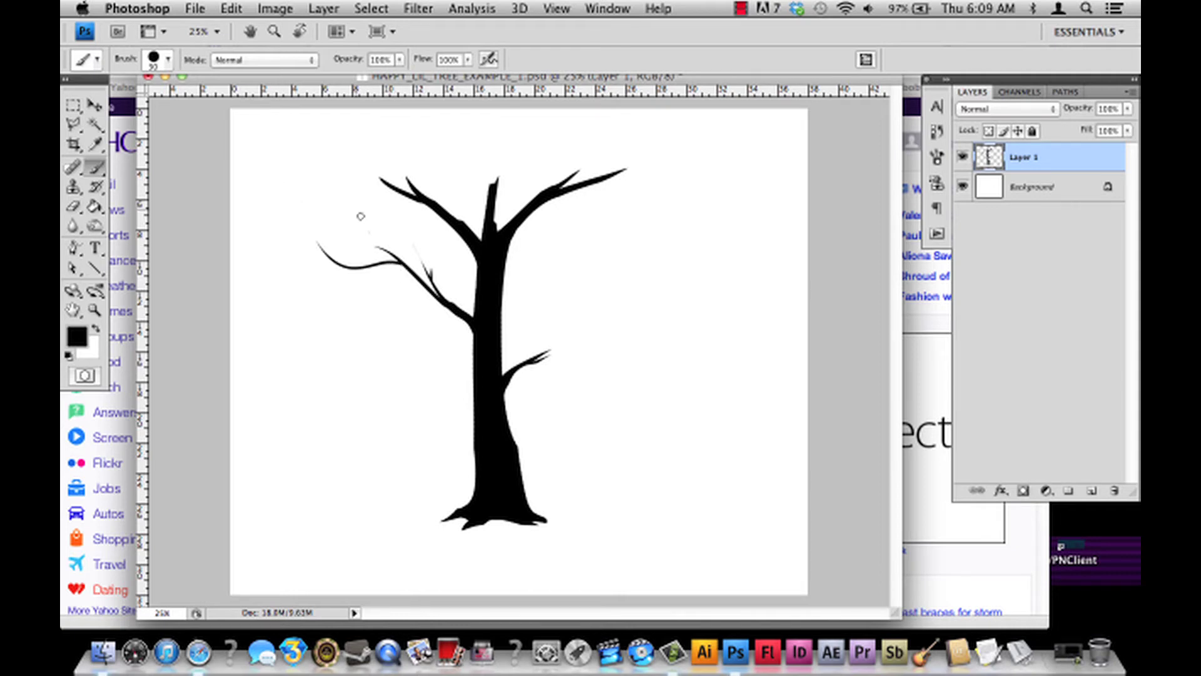
key("ctrl+z")
left_click_drag(405, 265, 321, 225)
key("ctrl+z")
mouse_move(405, 265)
left_mouse_down()
mouse_move(343, 254)
mouse_move(436, 303)
left_mouse_up()
key("ctrl+z")
key("ctrl+z")
left_click_drag(348, 252, 425, 301)
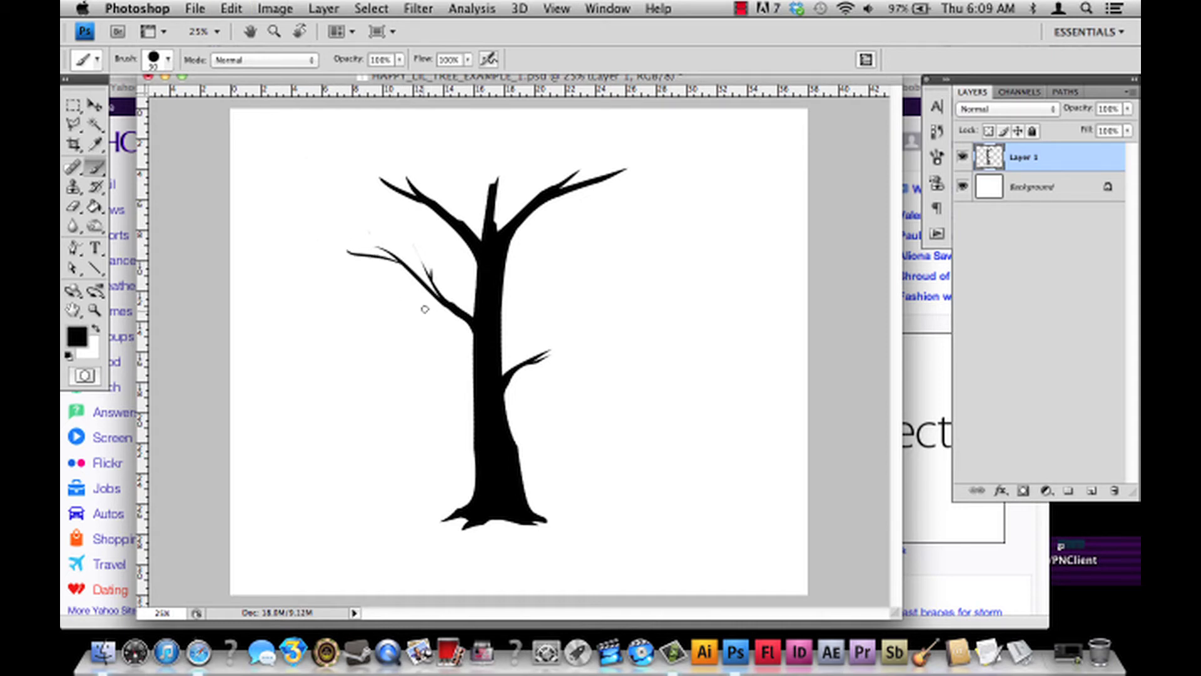
key("ctrl+z")
mouse_move(391, 267)
left_mouse_down()
mouse_move(360, 236)
mouse_move(412, 258)
left_mouse_up()
key("ctrl+z")
key("ctrl+z")
Paint a short outward twig near the tip of the lower-left branch with the Brush.
left_click_drag(400, 265, 357, 253)
key("ctrl+z")
key("ctrl+z")
key("ctrl+z")
key("ctrl+z")
key("ctrl+z")
key("ctrl+z")
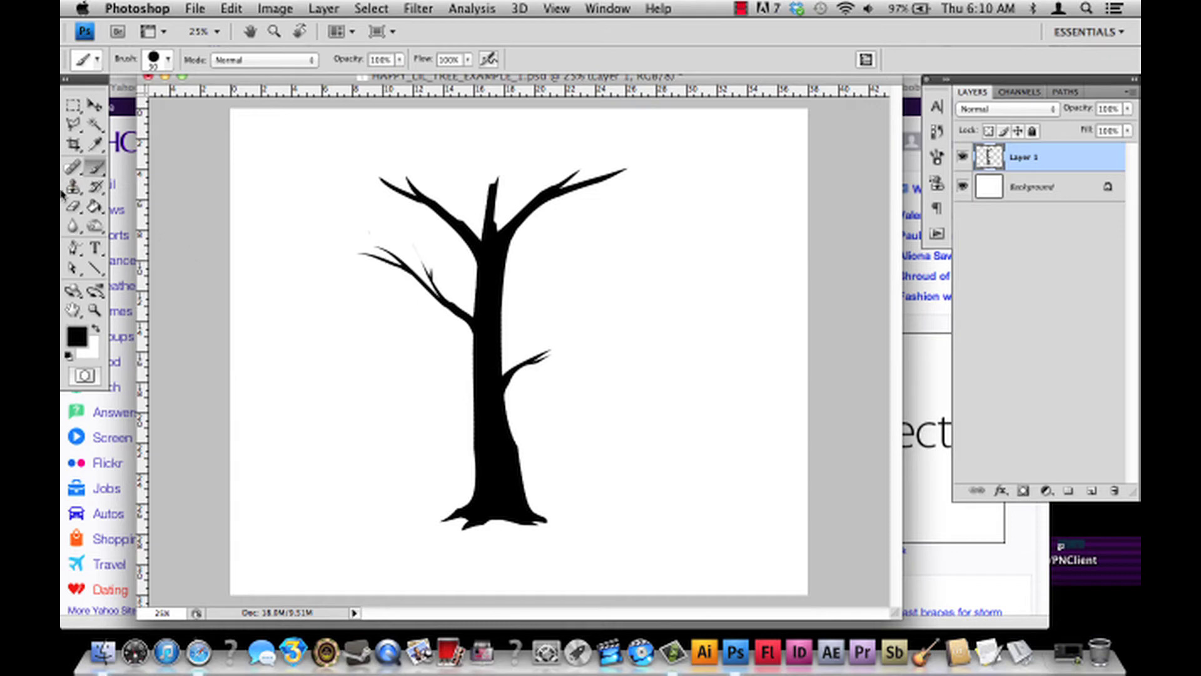
Set the Eraser's master diameter to 50 px, taper the lower-left branch's forked twigs, and save the document.
left_click(74, 209)
left_click(168, 60)
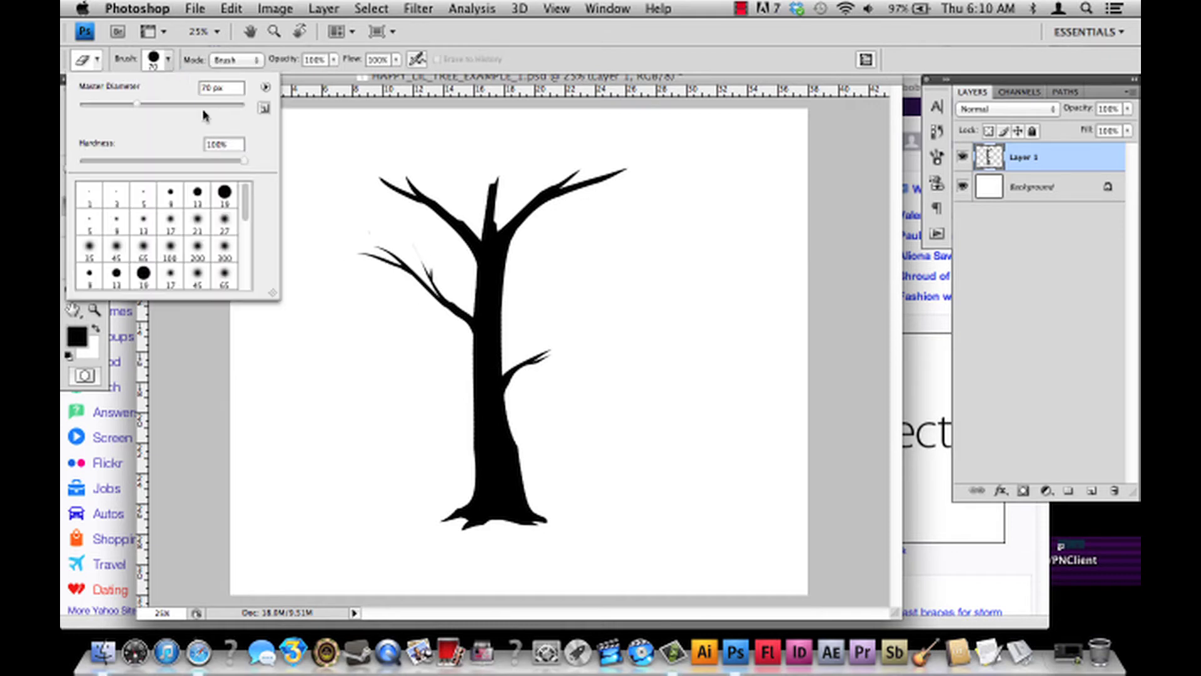
type("50")
key("Return")
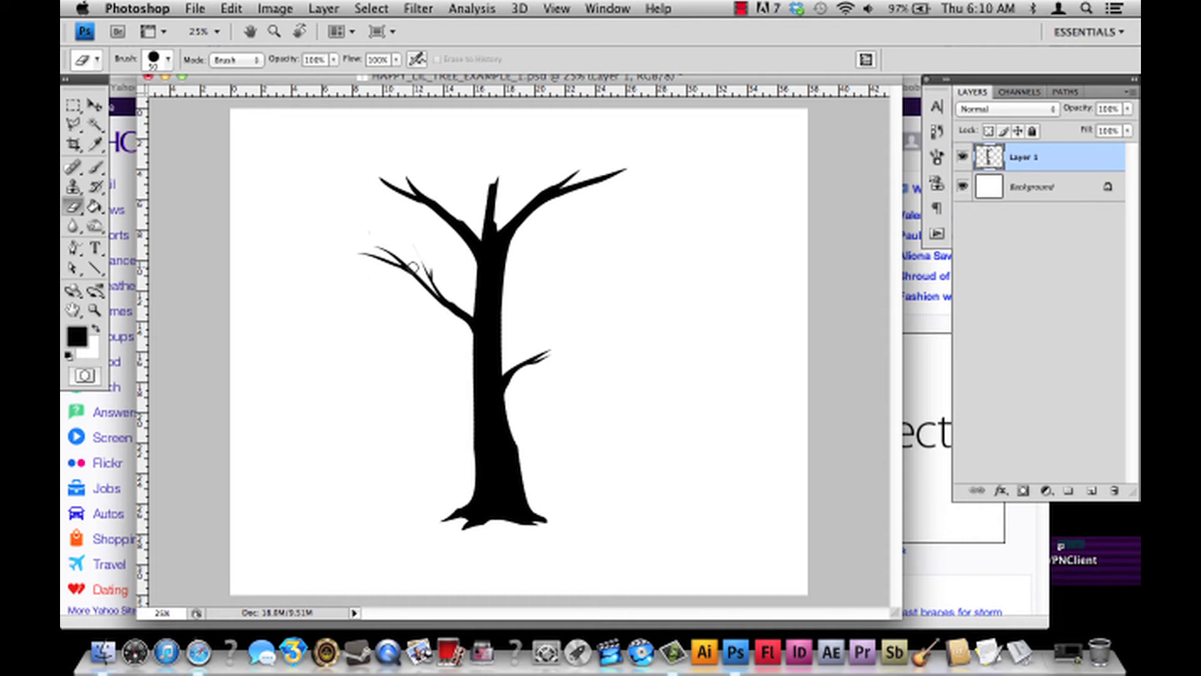
key("super+z")
key("super+z")
key("super+s")
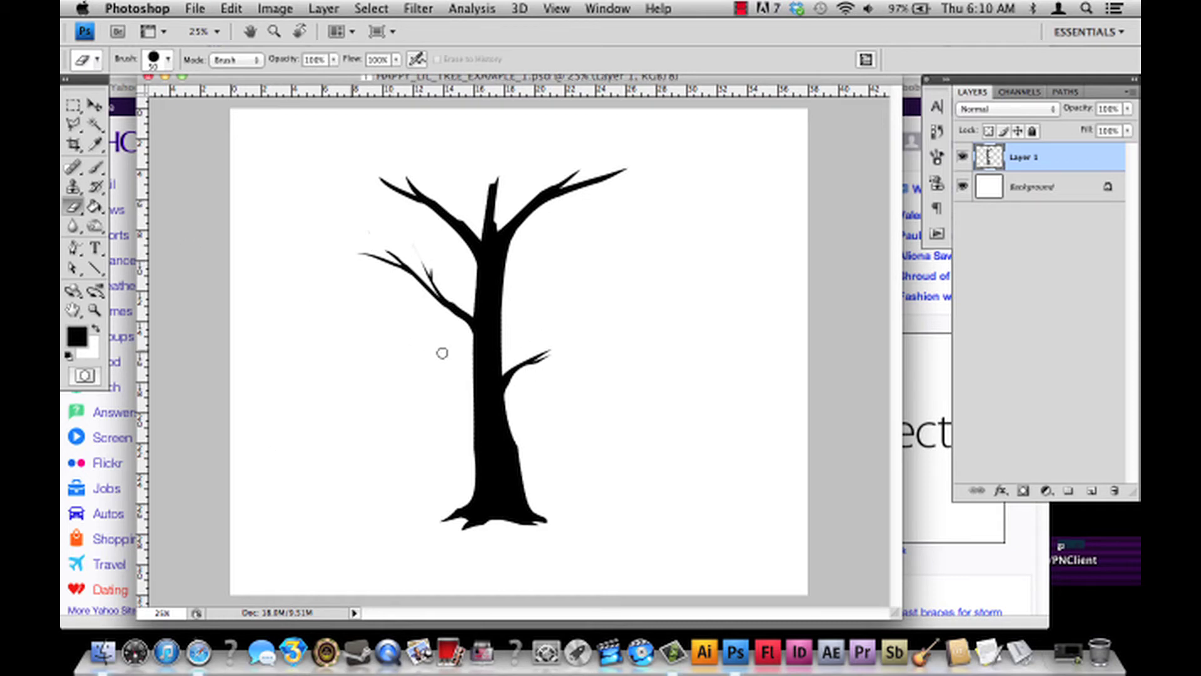
Paint a long thin limb extending outward beneath the tip of the upper-right branch with the 30 px Brush.
left_click(97, 168)
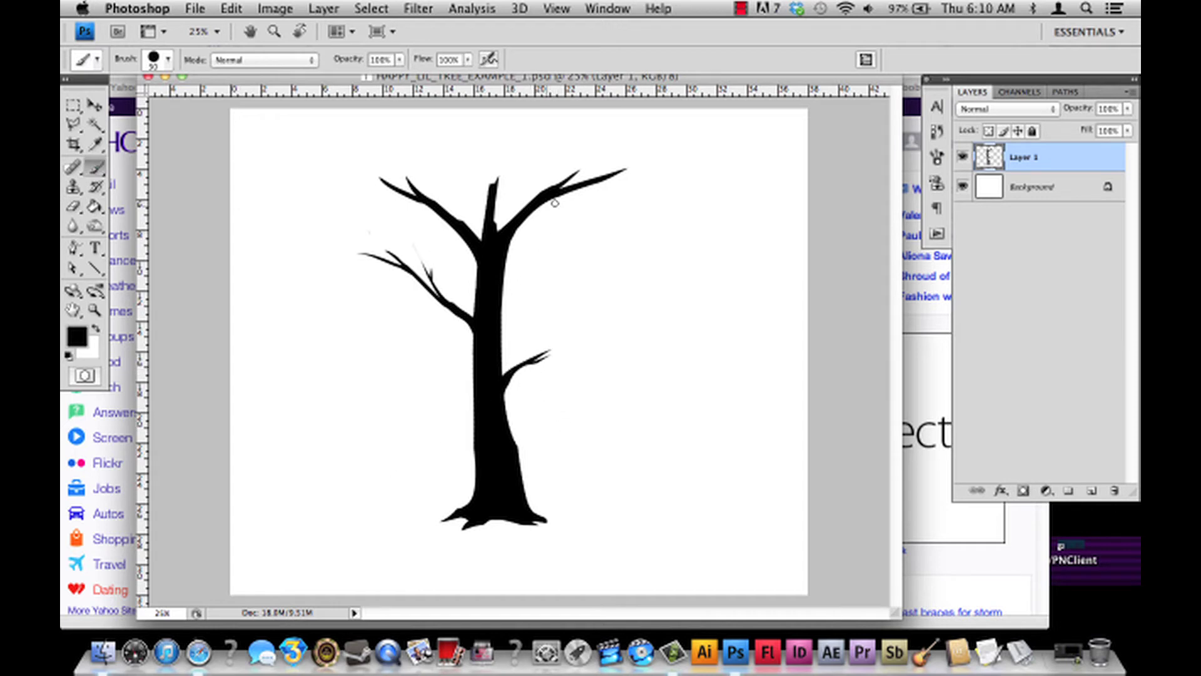
left_click_drag(563, 188, 689, 172)
key("super+z")
left_click_drag(566, 191, 707, 133)
key("super+z")
left_click_drag(566, 189, 682, 169)
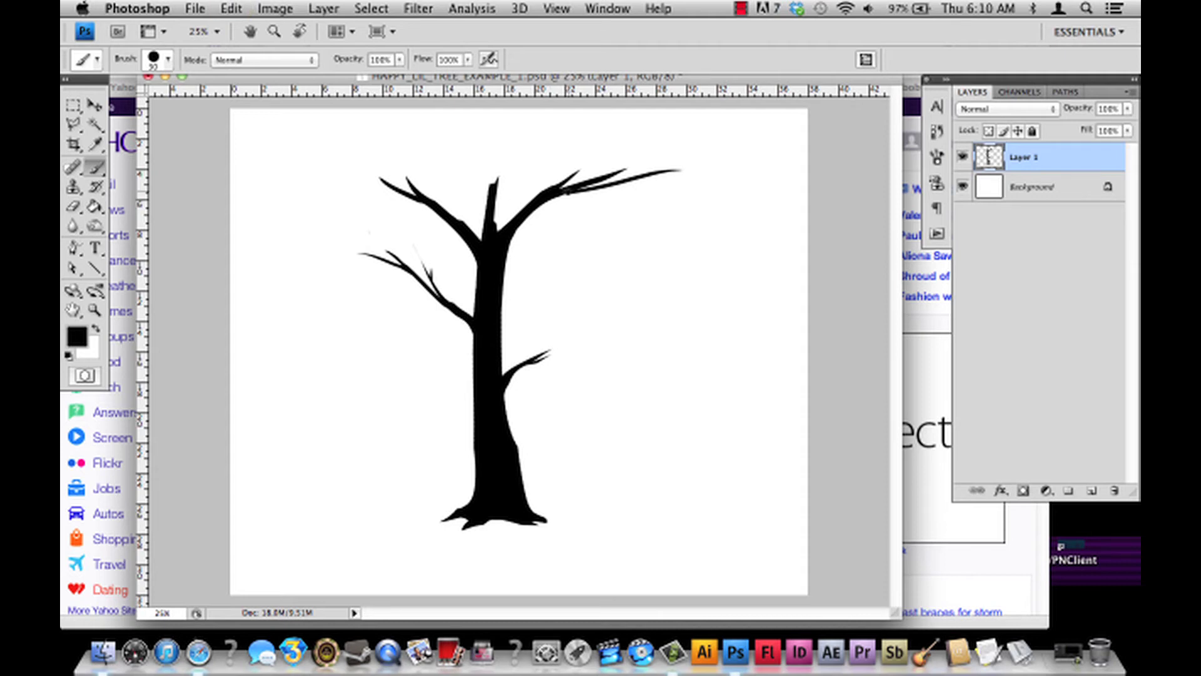
Clean up the upper-right branch with the 50 px Eraser and erase the short twig on its upper edge.
left_click(73, 207)
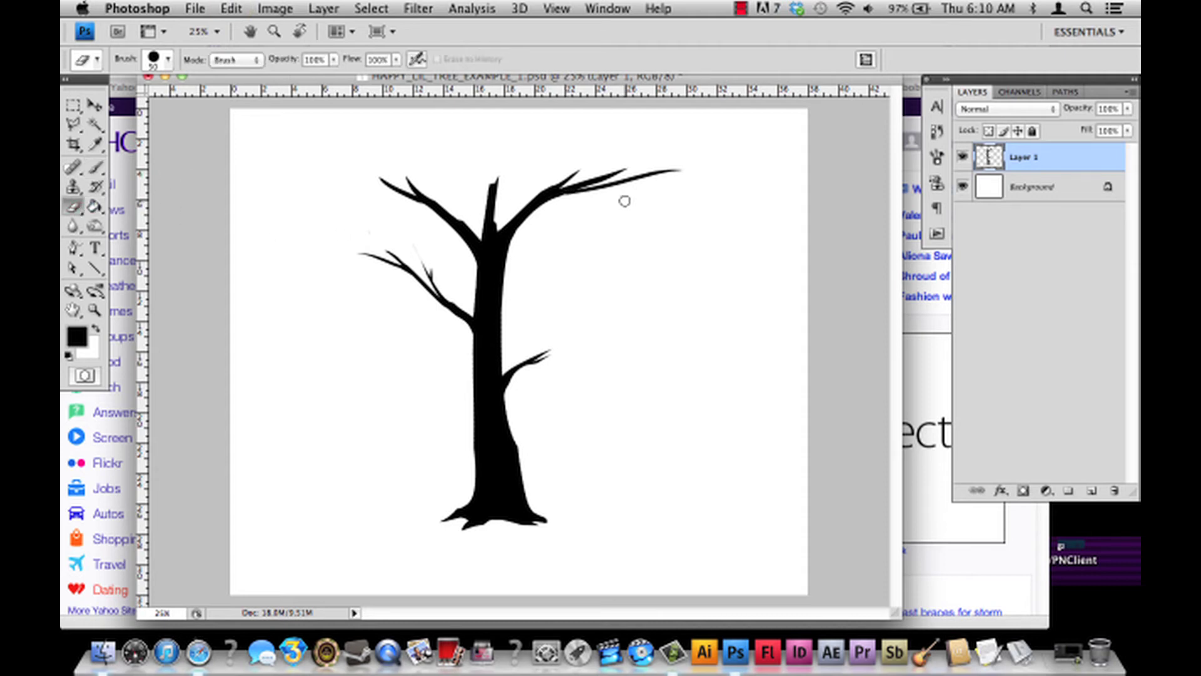
left_click(95, 167)
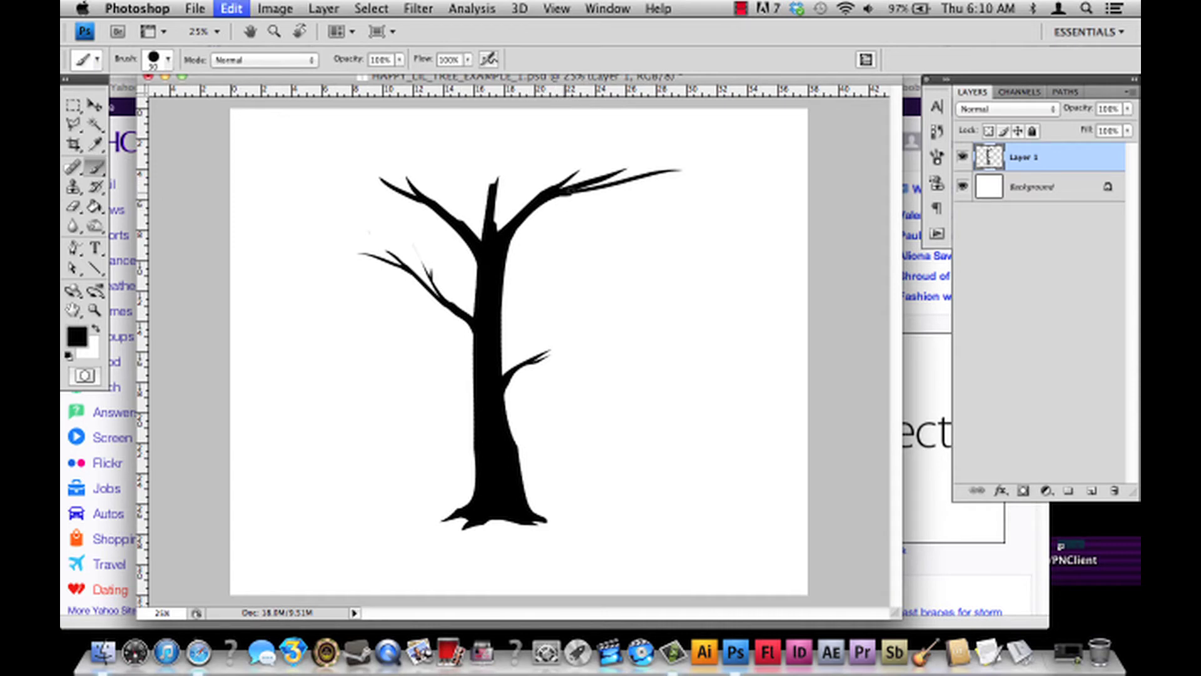
left_click(73, 207)
key("super+z")
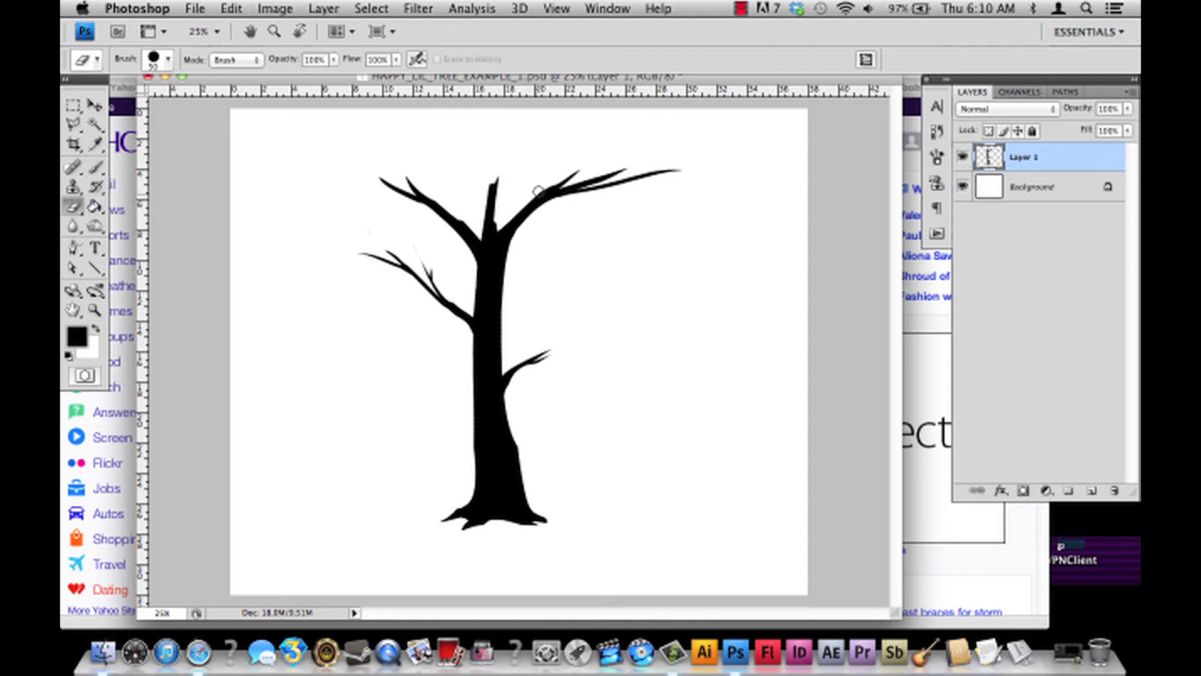
key("super+z")
Paint a long upward-reaching limb from the bend of the upper-right branch with the Brush, replacing the shorter attempts.
left_click(95, 167)
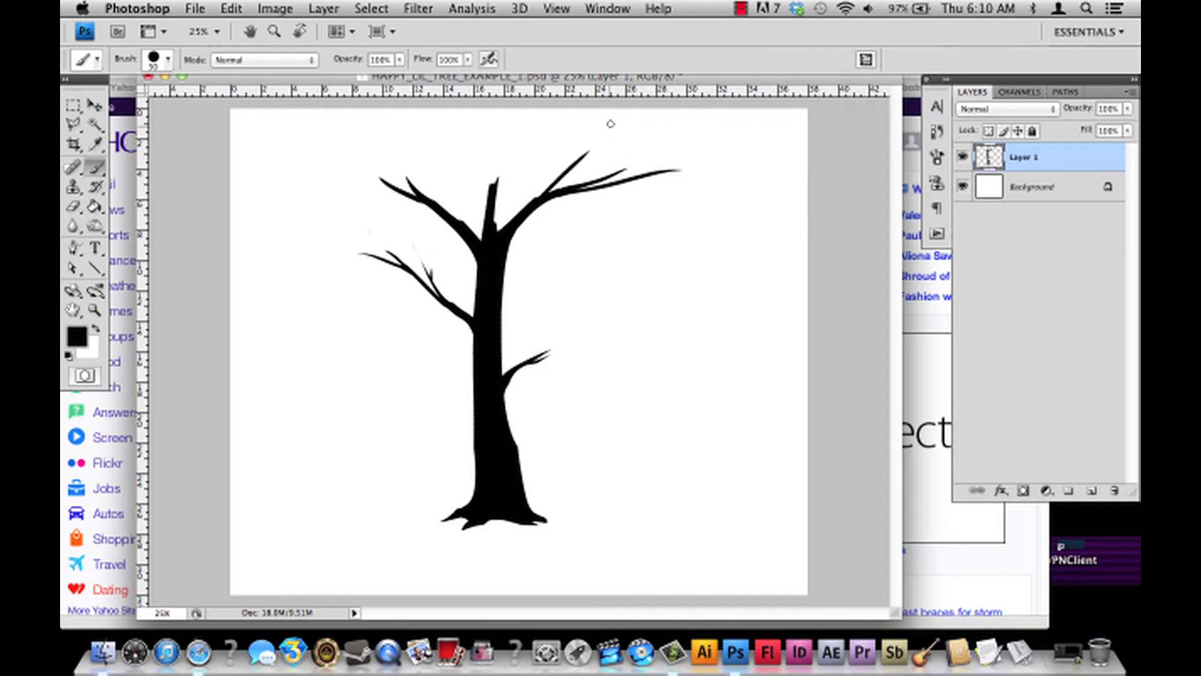
left_click_drag(532, 201, 570, 158)
key("super+z")
key("super+z")
left_click_drag(529, 201, 574, 152)
key("super+z")
left_click_drag(529, 207, 593, 132)
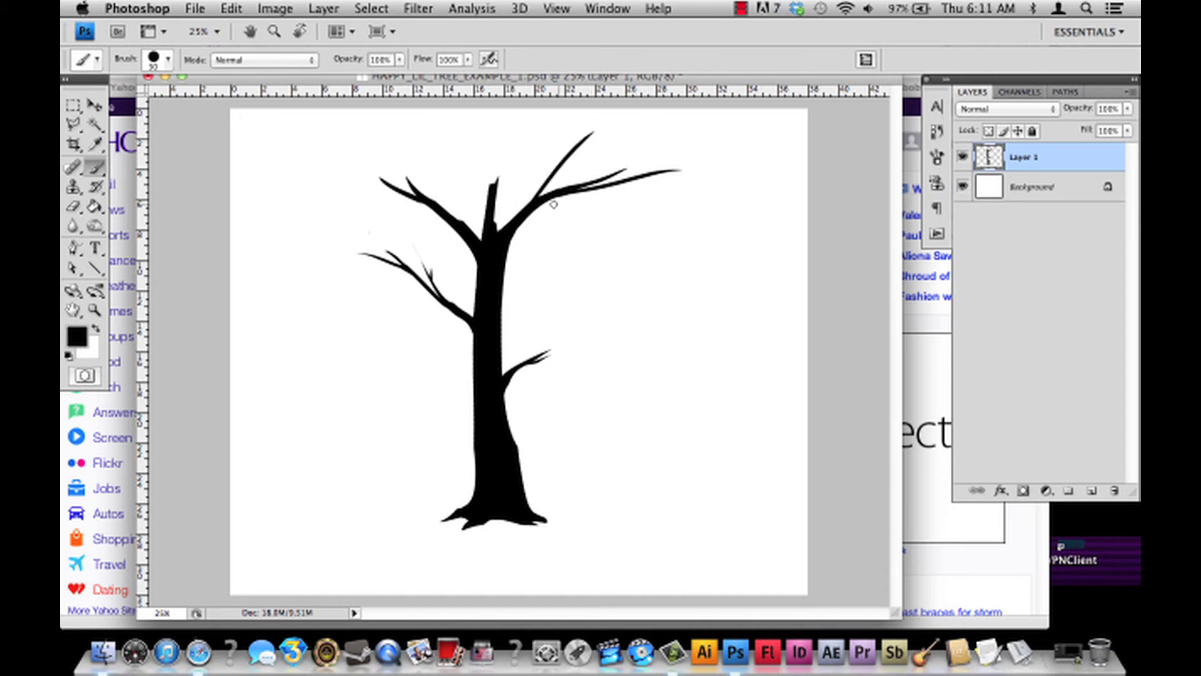
Try longer upward strokes beside the new limb on the upper-right branch, and undo them.
left_click_drag(535, 197, 602, 113)
key("super+z")
left_click_drag(550, 182, 624, 115)
key("super+z")
Carve the fork between the upward limb and the upper-right branch with the 50 px Eraser, and save the document.
left_click(73, 207)
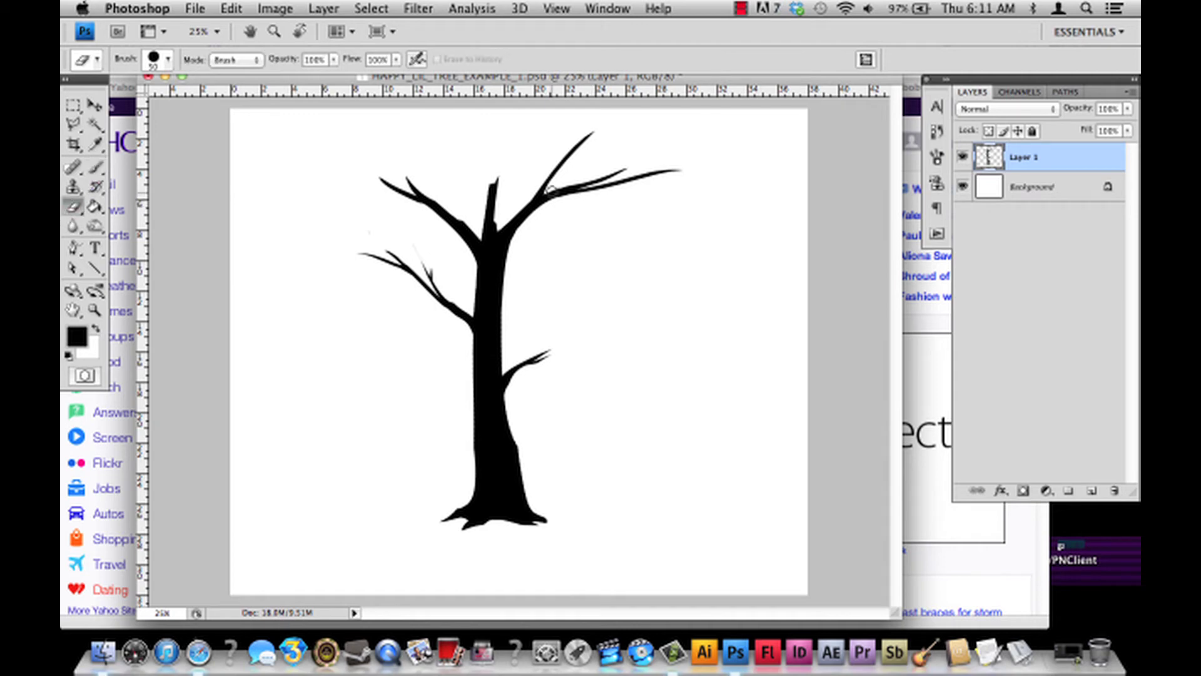
key("super+z")
key("super+z")
key("super+z")
key("super+z")
key("super+z")
key("super+z")
key("super+z")
key("super+z")
key("super+z")
key("super+z")
left_click(95, 166)
key("super+z")
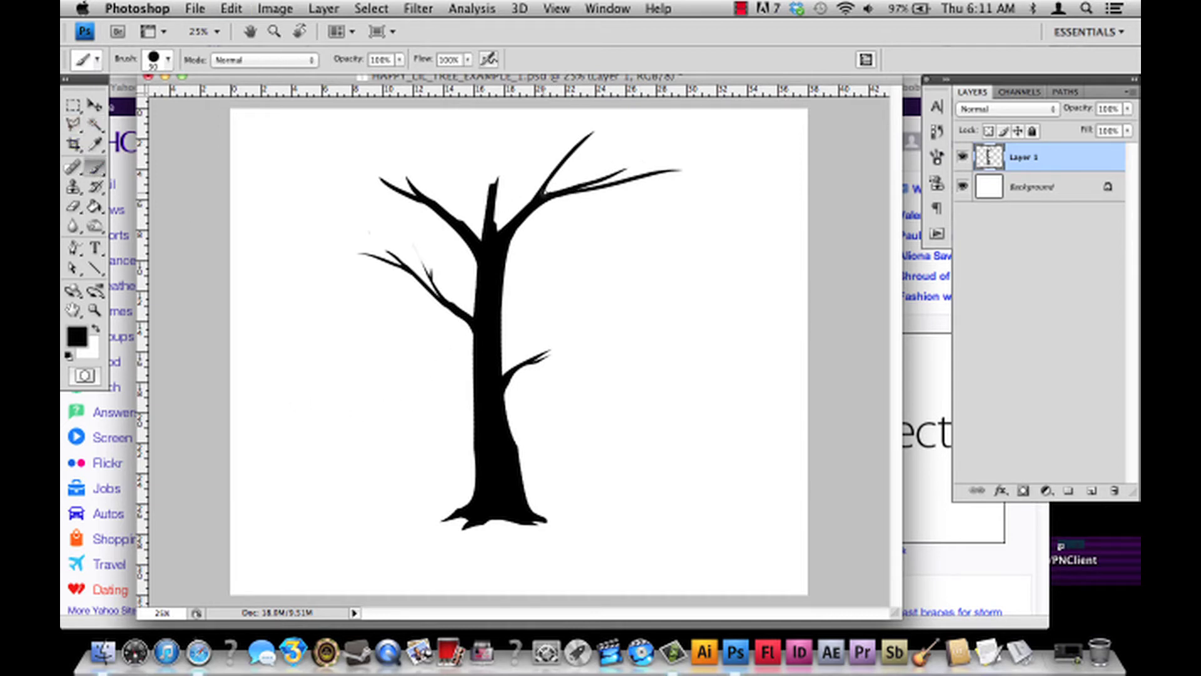
key("super+z")
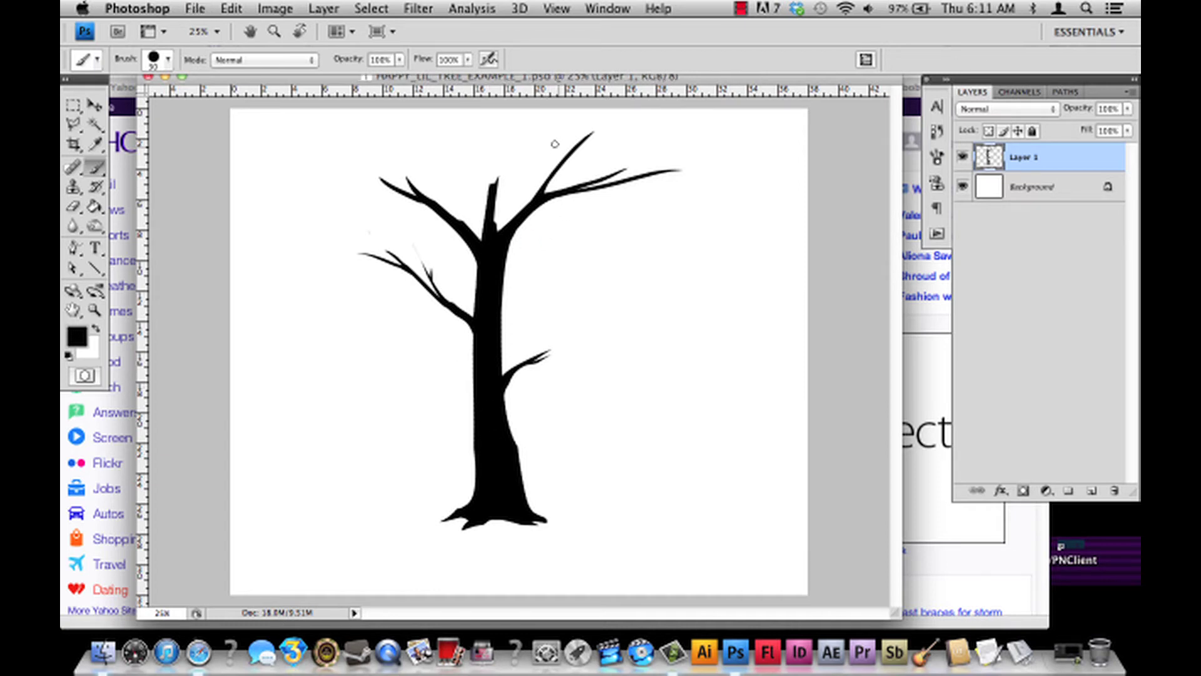
Paint a small outward twig near the tip of the upward limb on the upper-right branch with the Brush.
key("super+z")
key("super+z")
key("super+z")
key("super+z")
key("super+z")
key("super+z")
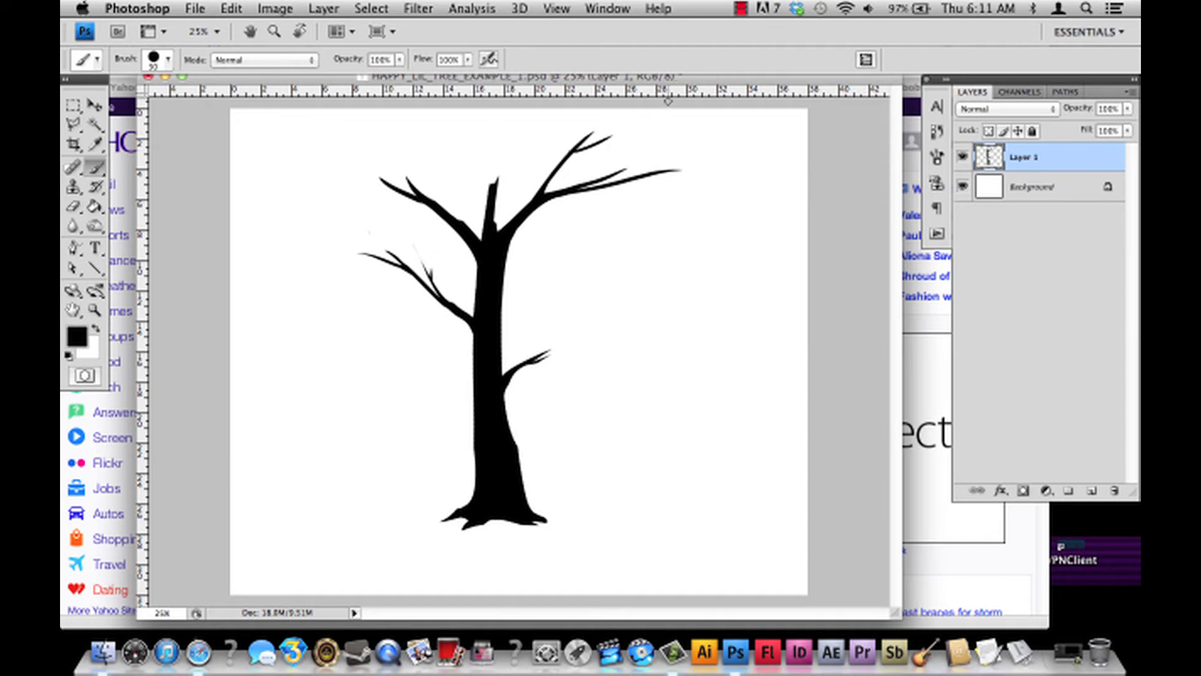
left_click_drag(573, 154, 619, 125)
key("super+z")
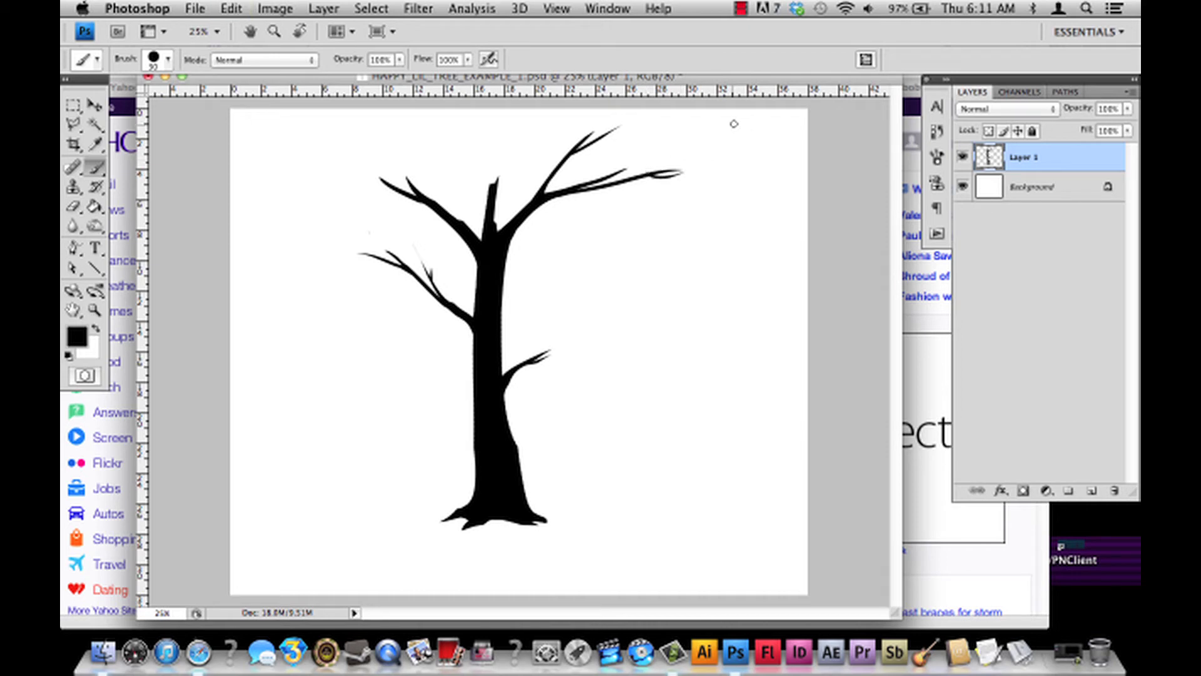
Paint tiny twigs near the ends of the outward-pointing limbs of the upper-right branch, and save the document.
left_click_drag(651, 178, 676, 179)
key("super+z")
key("super+z")
left_click_drag(597, 180, 635, 141)
key("super+z")
key("super+s")
Try to extend the central stub at the top of the trunk upward with the Brush, and undo the strokes.
left_click_drag(492, 178, 507, 133)
key("super+z")
left_click_drag(492, 183, 507, 147)
key("super+z")
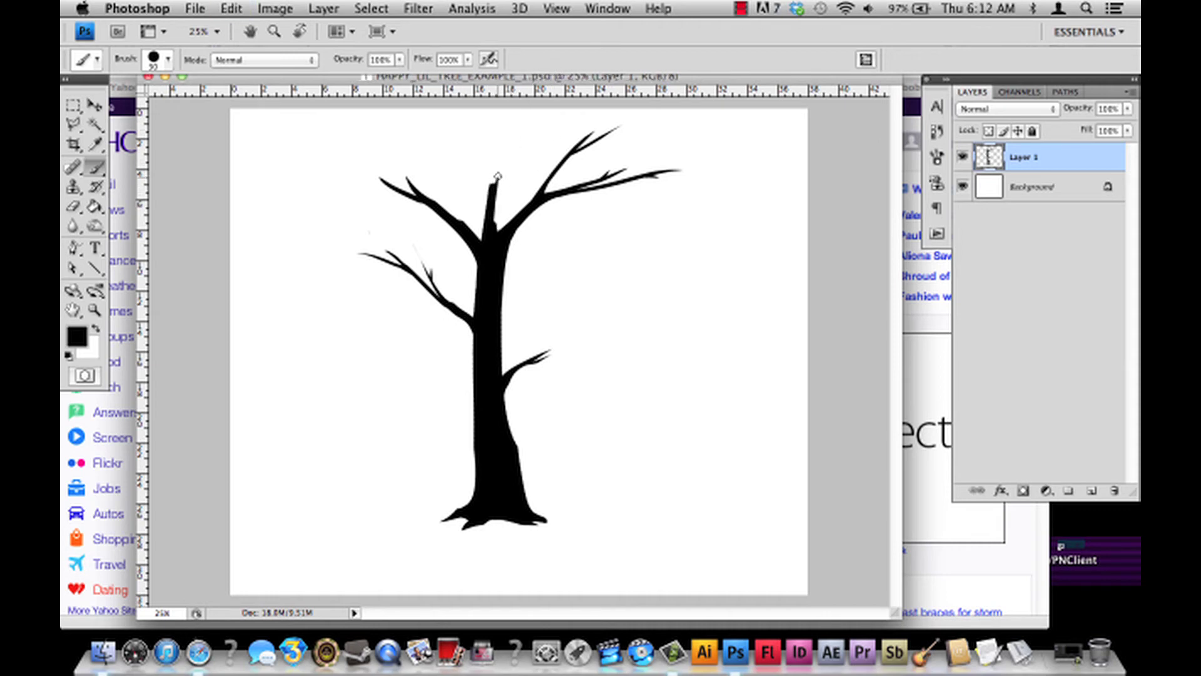
key("super+s")
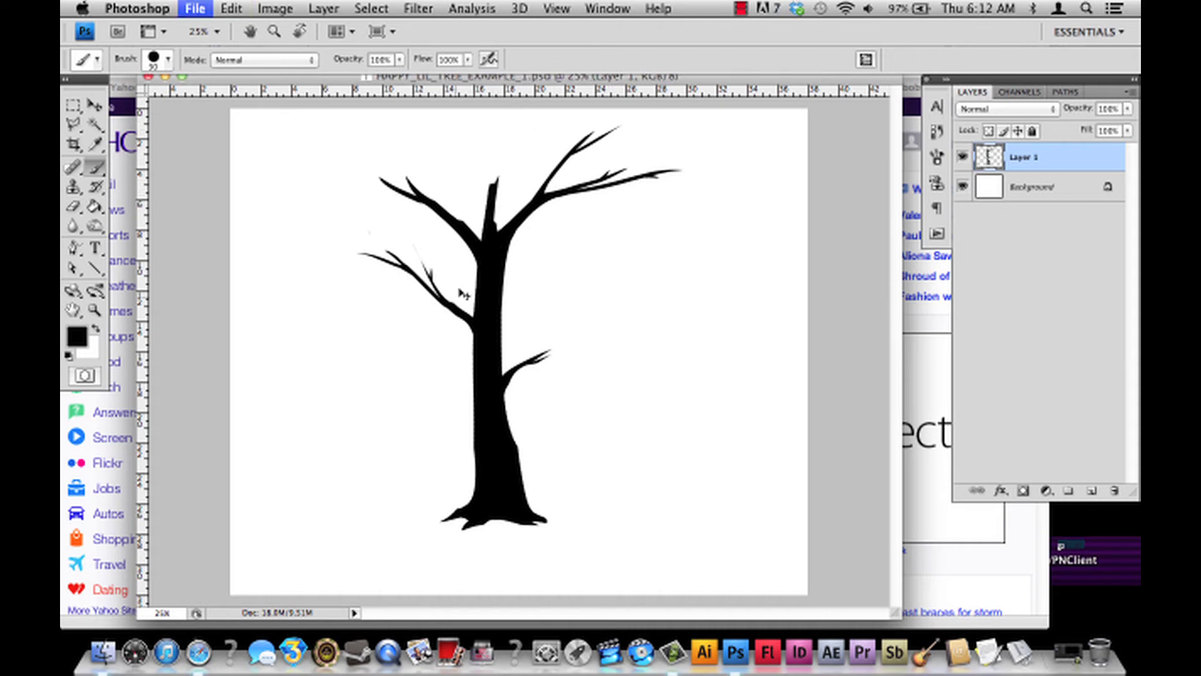
Paint a long limb extending outward from the upper-left branch with the Brush, and refine its joint with the Eraser.
left_click_drag(406, 198, 313, 161)
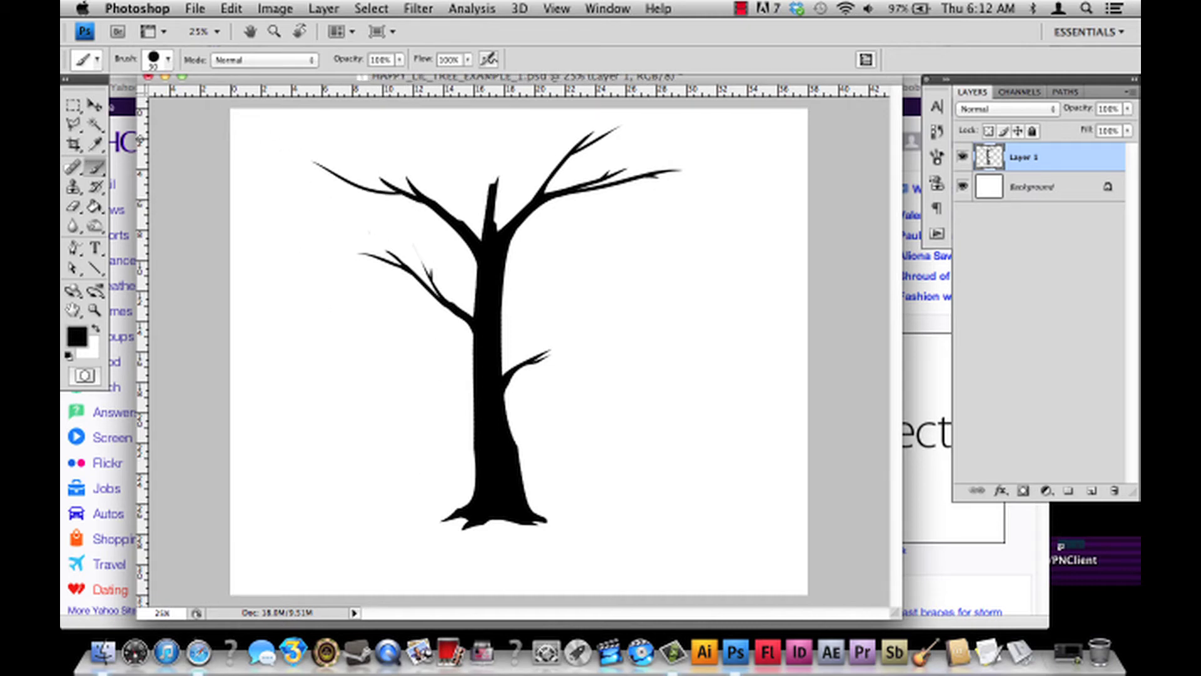
key("super+z")
left_click(74, 207)
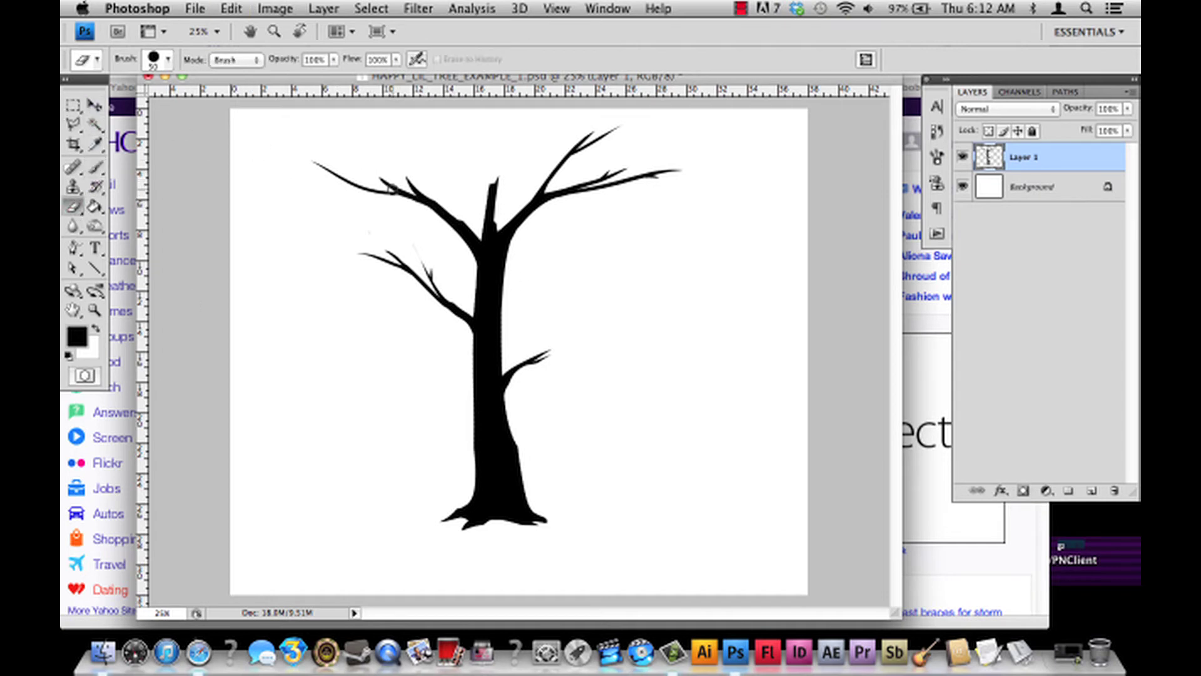
key("super+z")
Try to add a longer twig on the upper-left branch with the Brush, and step back through the history.
left_click(95, 166)
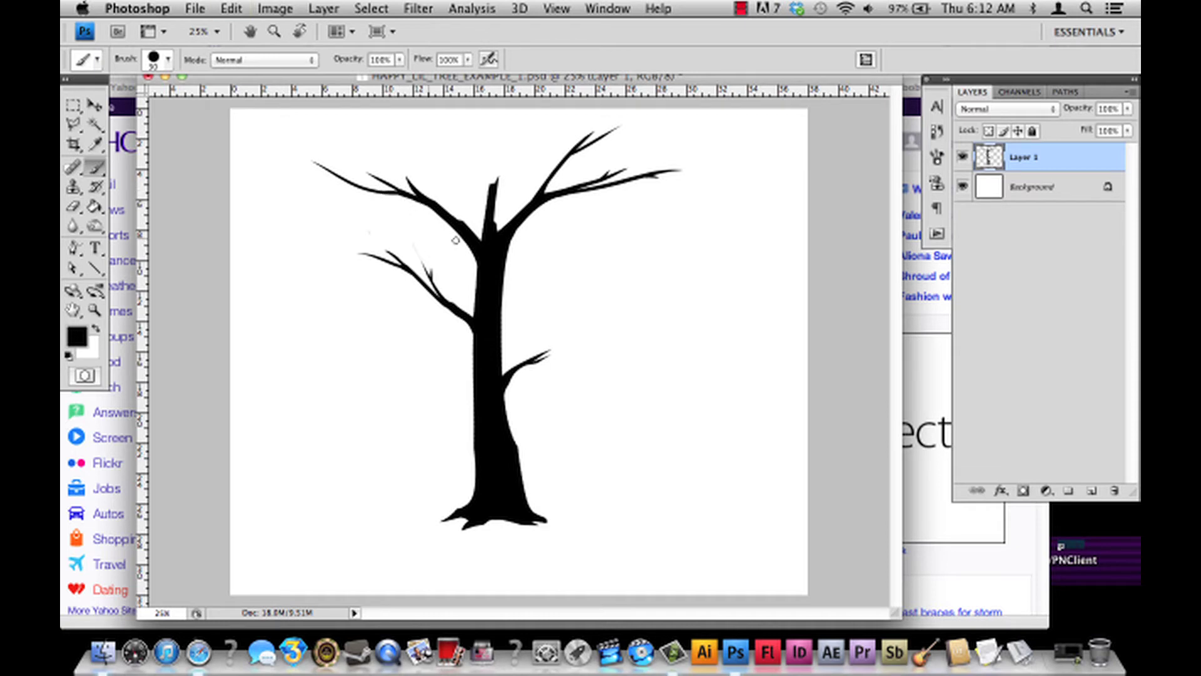
key("super+z")
key("super+z")
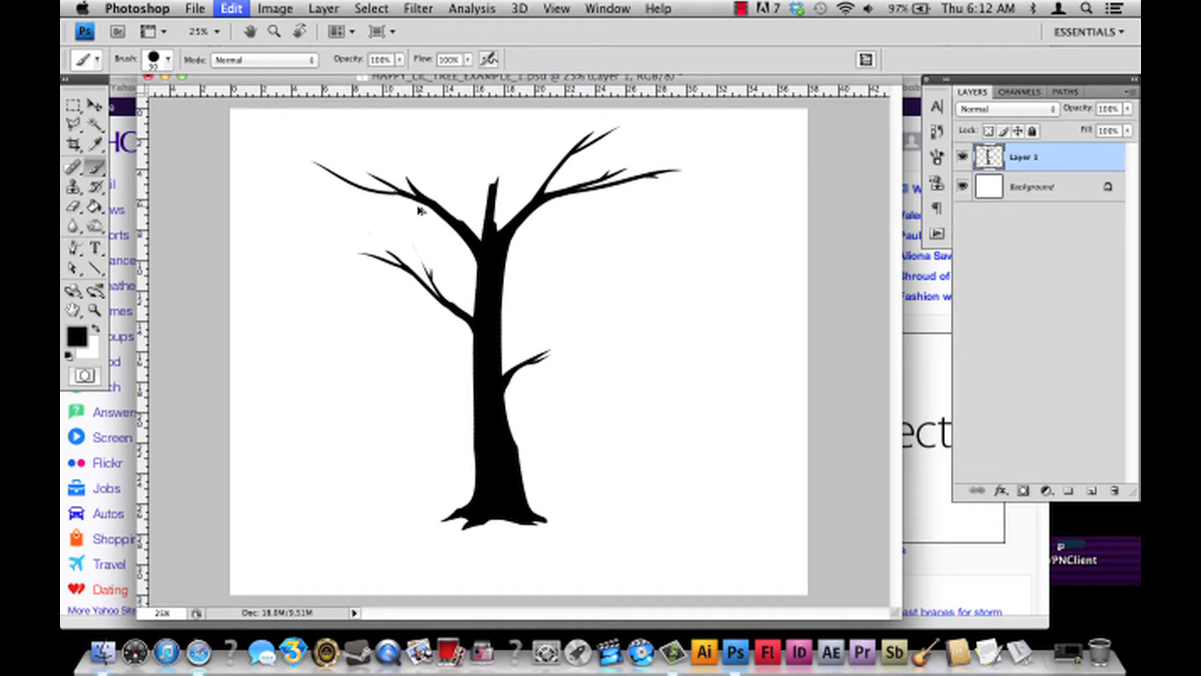
left_click(231, 9)
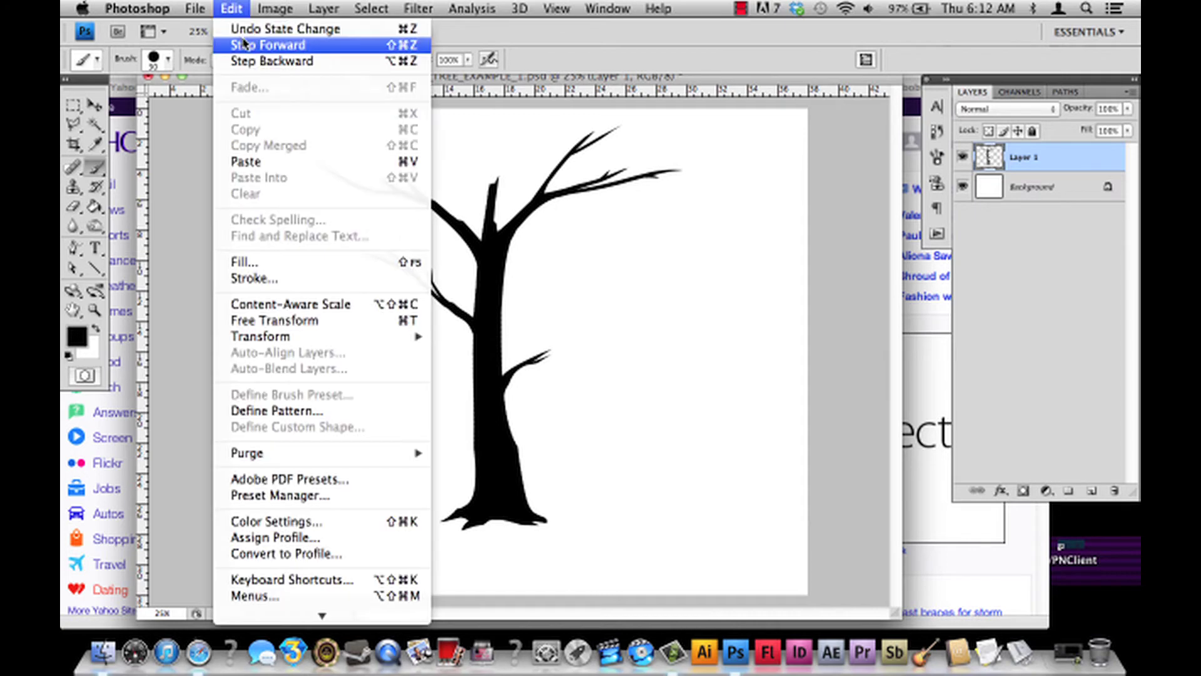
left_click(253, 40)
Touch up the upper-left branch with the 50 px Eraser, and paint a small upright twig near its outer end.
left_click(73, 206)
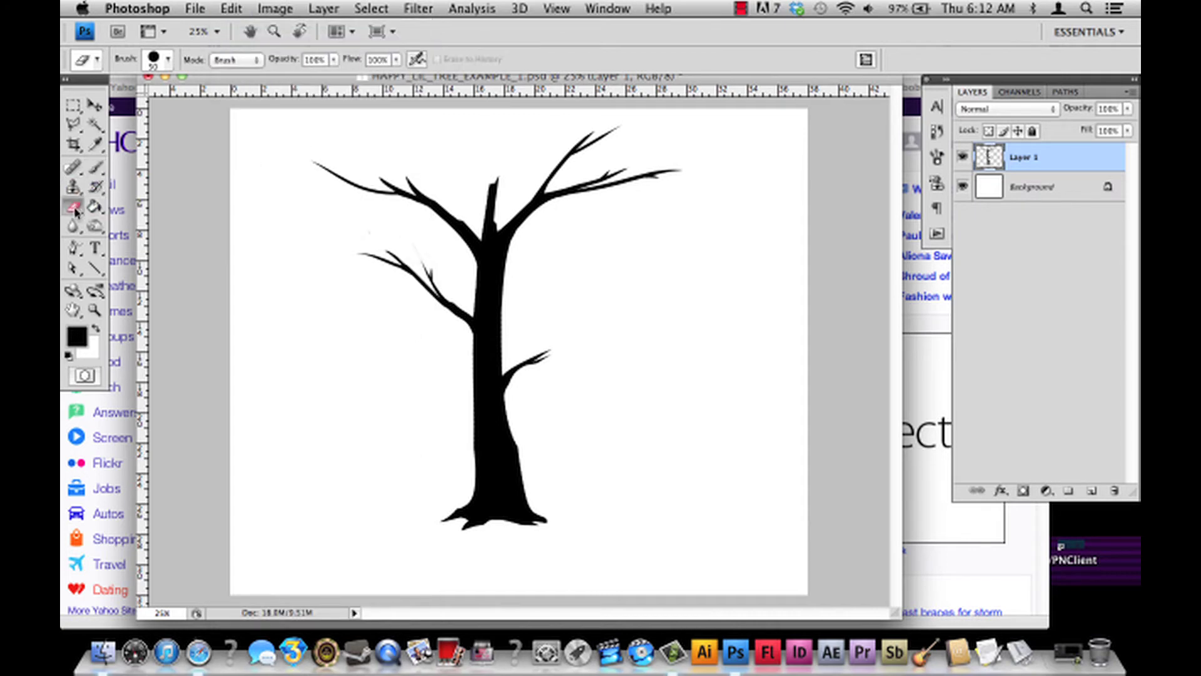
key("super+z")
left_click(95, 167)
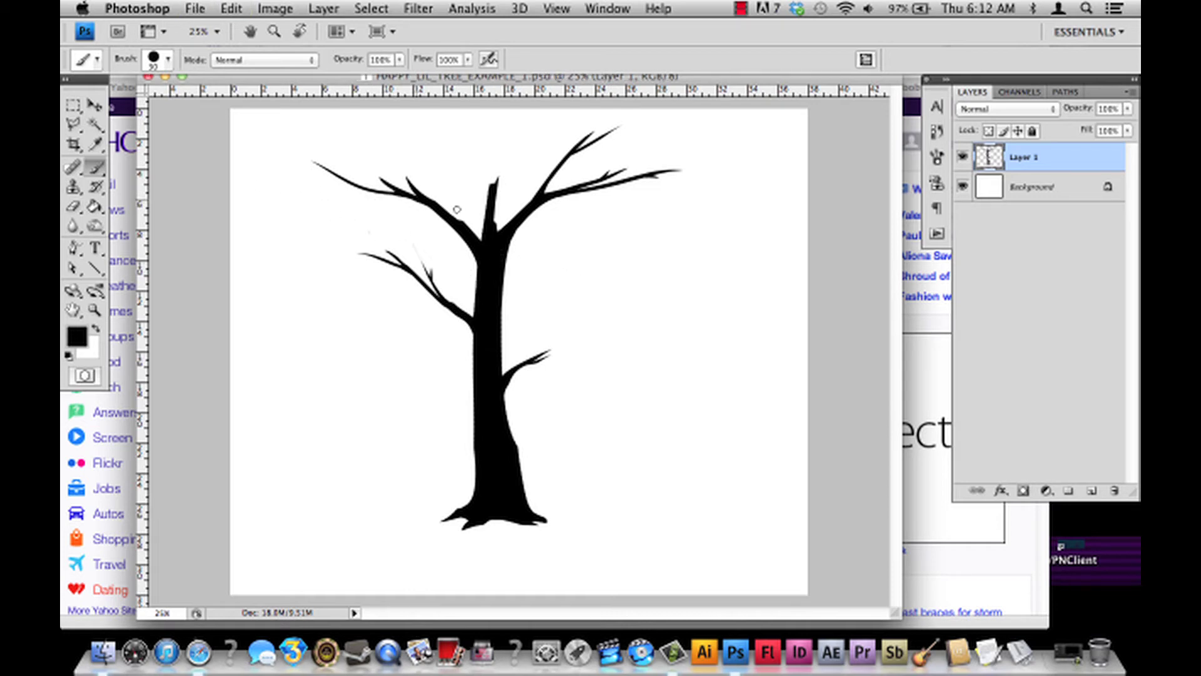
left_click_drag(342, 178, 332, 164)
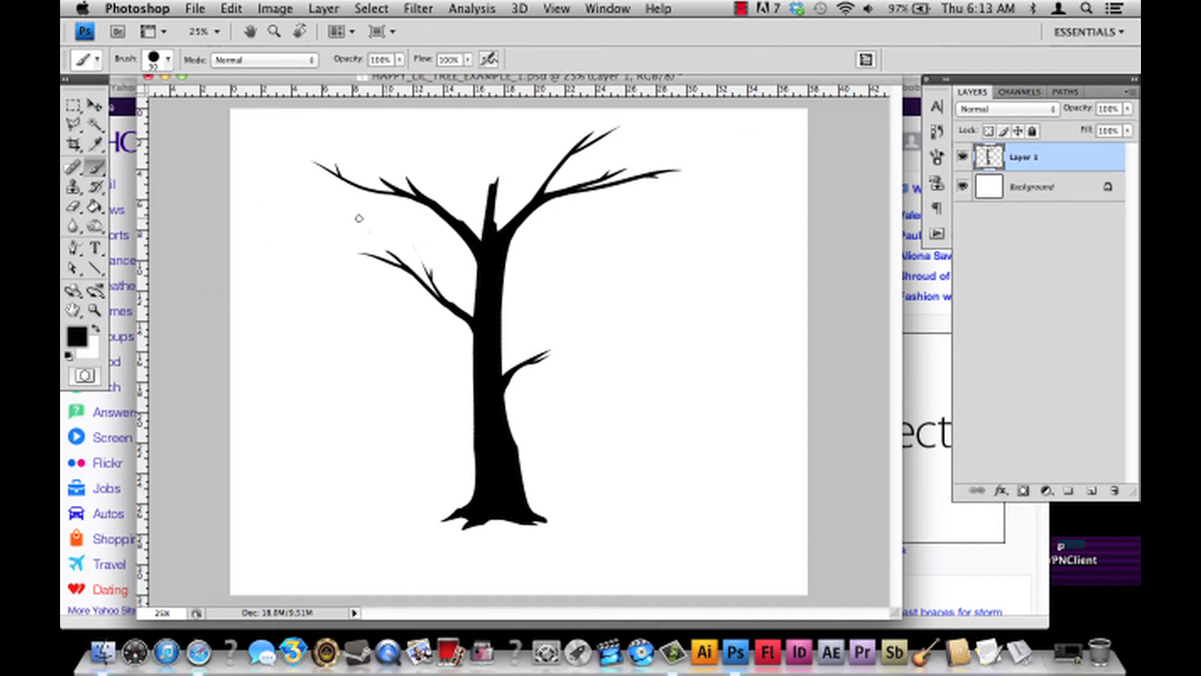
Try to reshape the inner upright twig on the upper-left branch with the Eraser and the Brush.
left_click(73, 206)
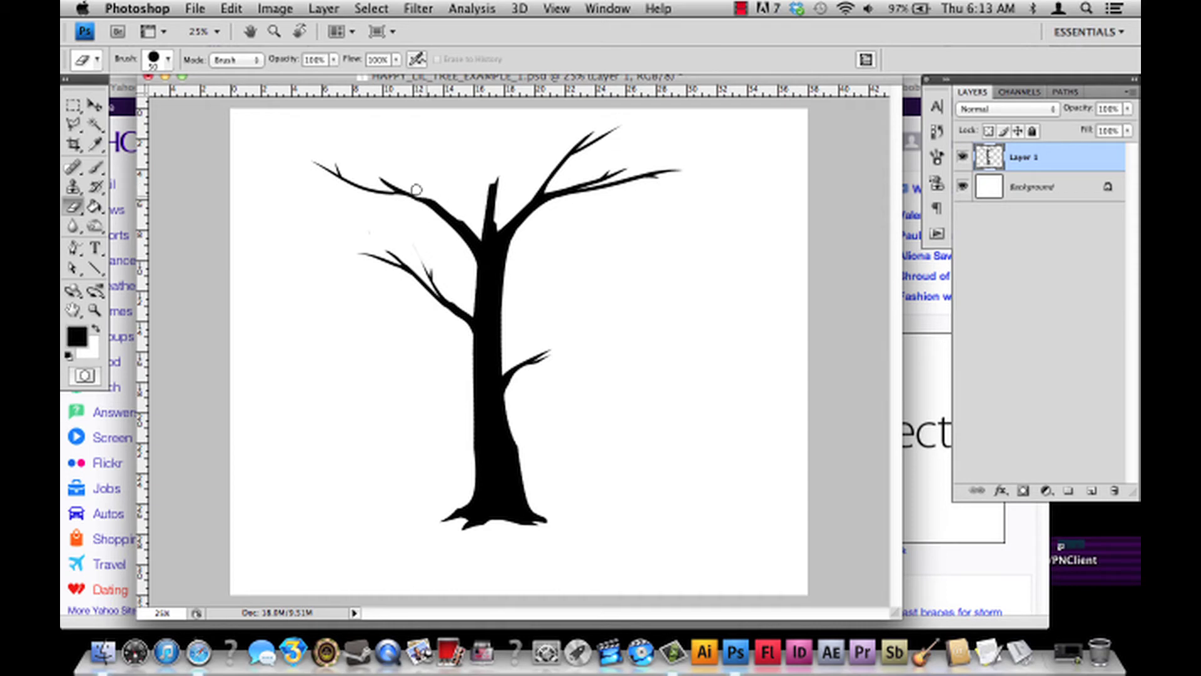
left_click(96, 144)
left_click(95, 167)
key("super+z")
key("super+z")
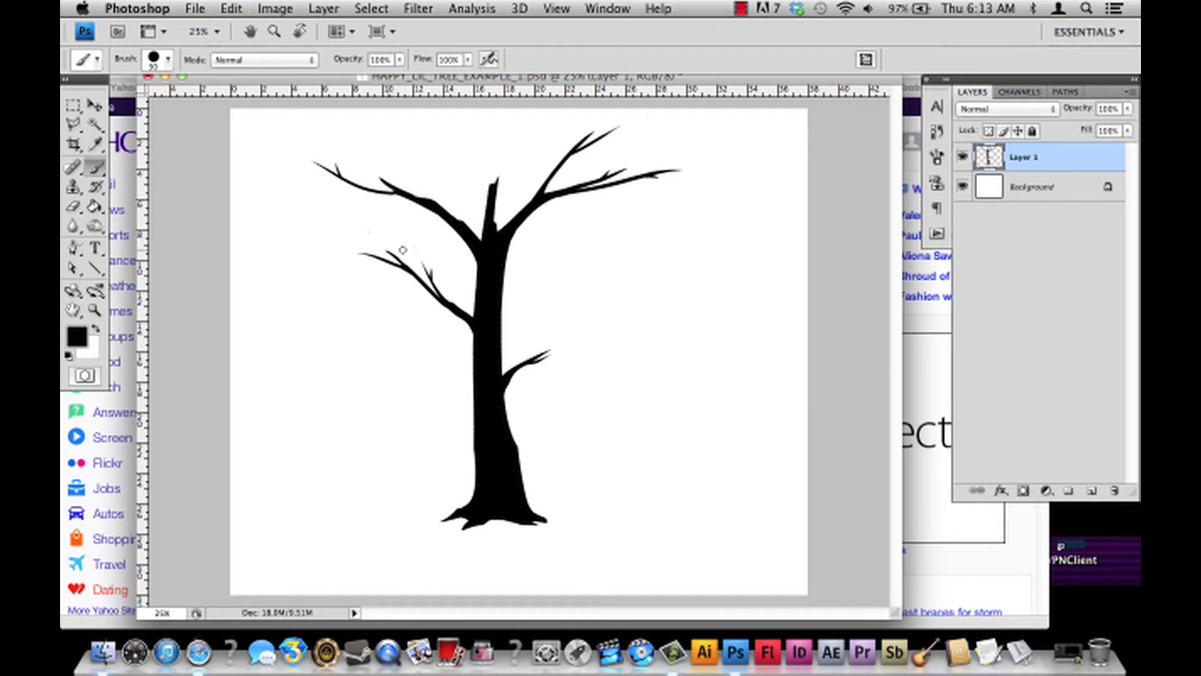
Step back through the history to restore the inner upright twig on the upper-left branch.
left_click(74, 207)
key("super+z")
key("super+z")
key("alt+super+z")
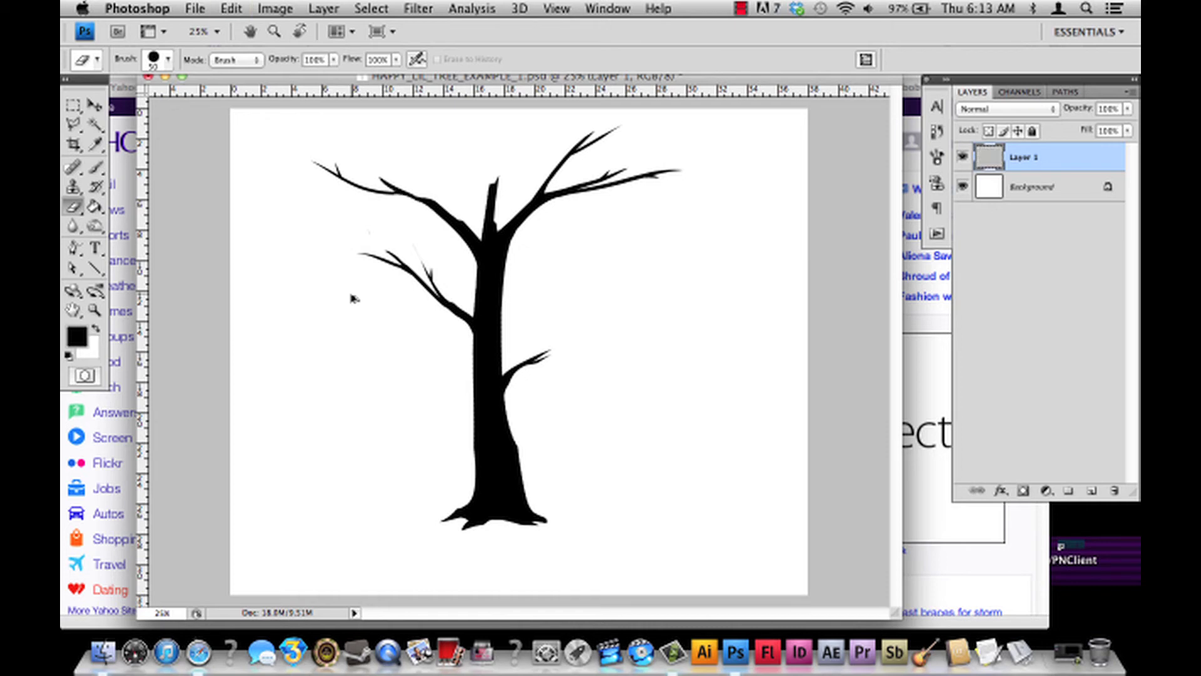
key("alt+super+z")
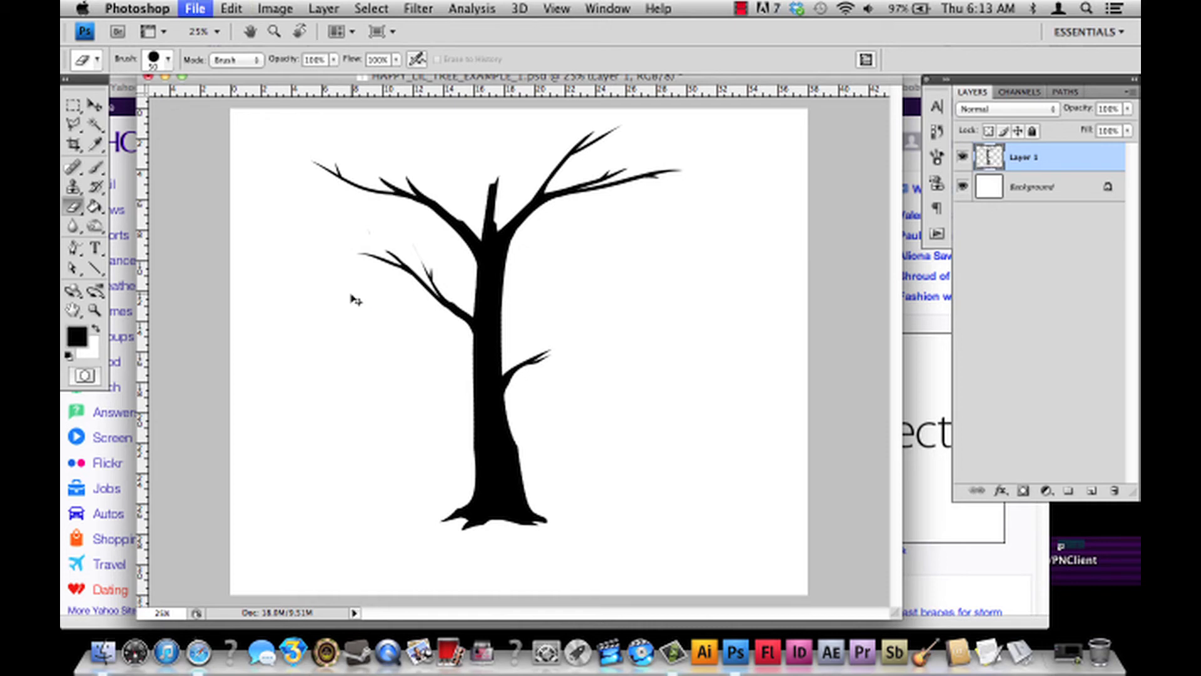
key("alt+super+z")
mouse_move(422, 190)
left_mouse_down()
mouse_move(416, 183)
mouse_move(421, 195)
left_mouse_up()
key("alt+super+z")
key("alt+super+z")
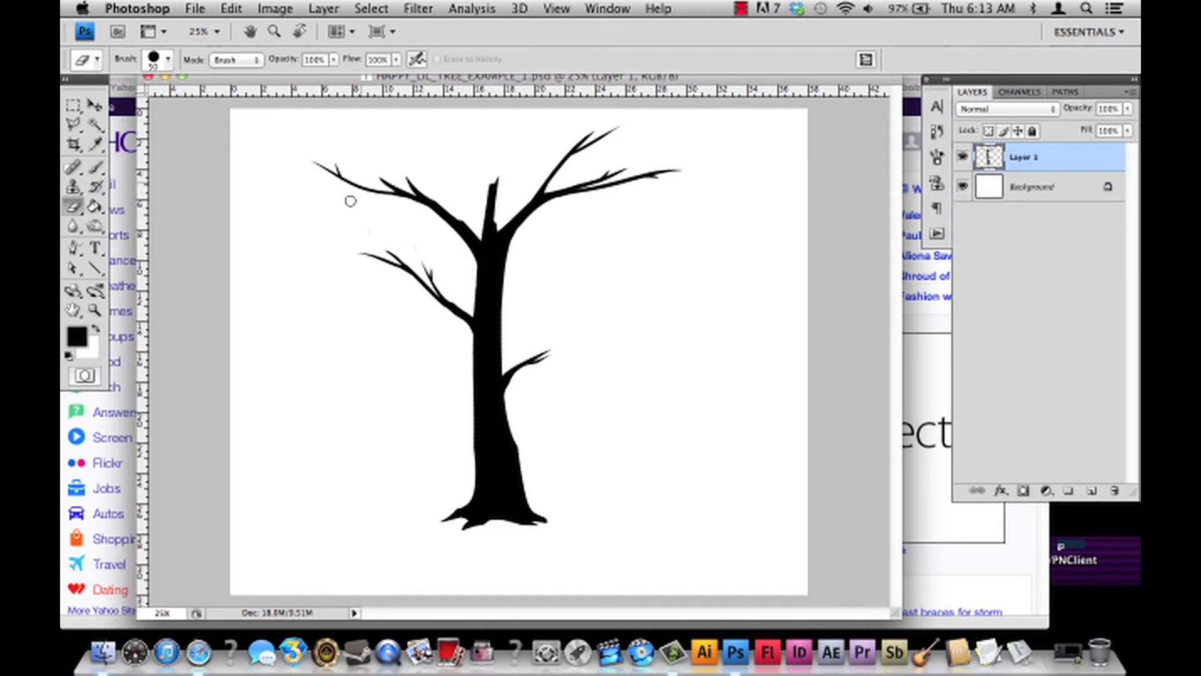
Paint a thin curved twig forking outward beneath the tip of the upper-left branch with the Brush.
left_click(92, 169)
left_click(361, 189)
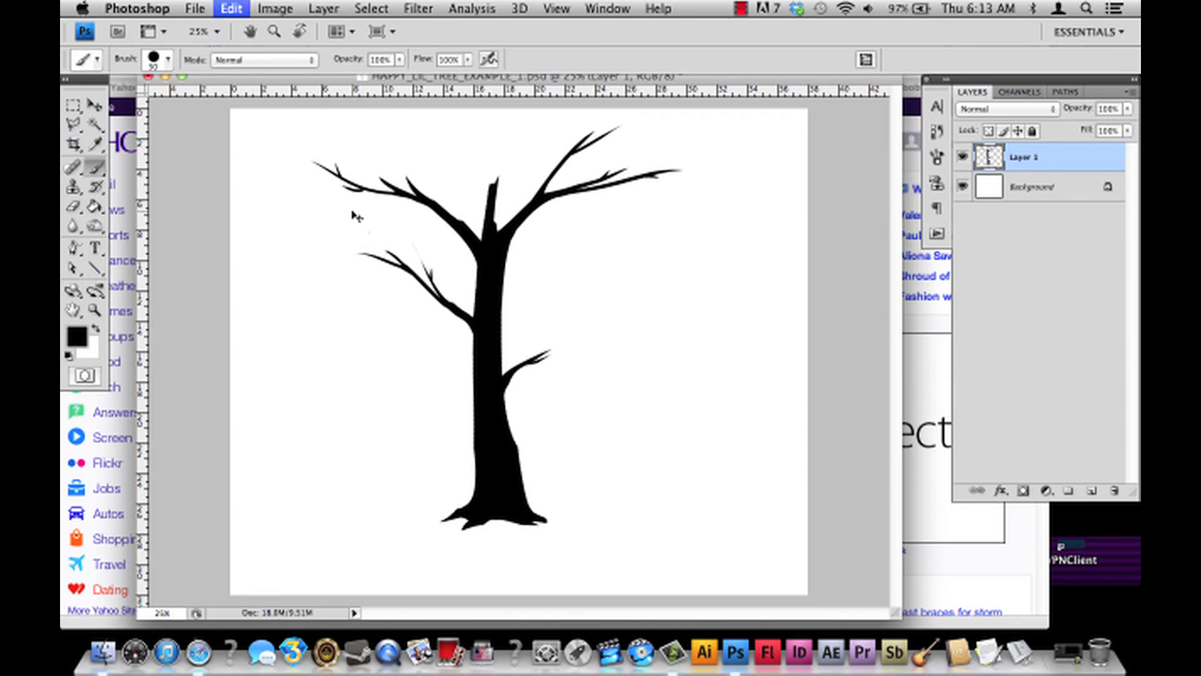
left_click_drag(358, 186, 321, 183)
key("ctrl+z")
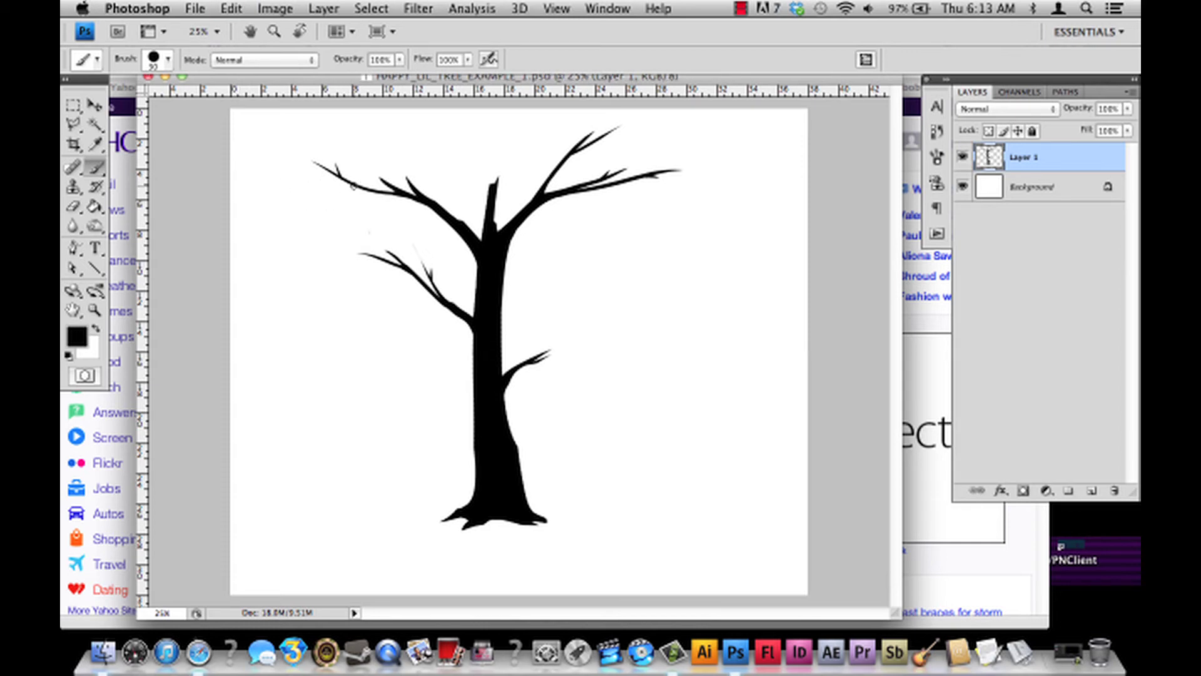
left_click_drag(359, 188, 293, 175)
key("ctrl+z")
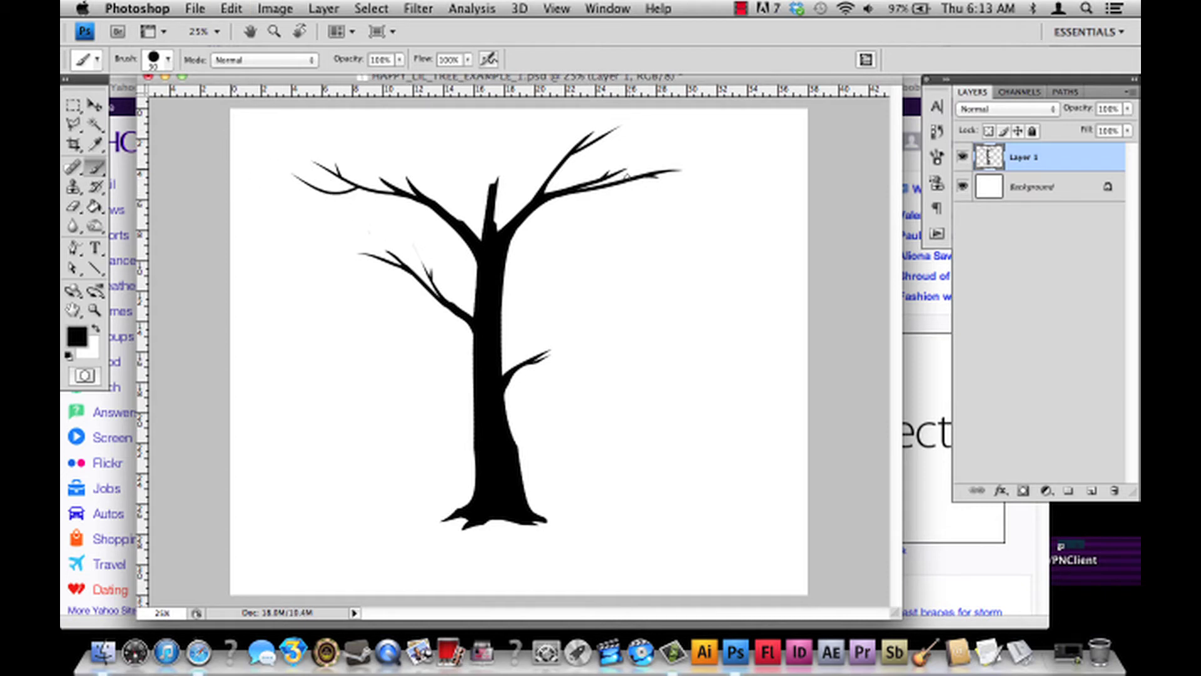
Paint a long thin twig extending outward from the tip of the lower-left branch with the Brush.
left_click_drag(386, 264, 310, 254)
key("ctrl+z")
key("ctrl+z")
Paint a thin twig curving out beneath the tip of the upper-right branch, and save the document.
left_click_drag(606, 181, 695, 188)
key("ctrl+z")
key("ctrl+z")
left_click_drag(610, 186, 698, 188)
key("ctrl+z")
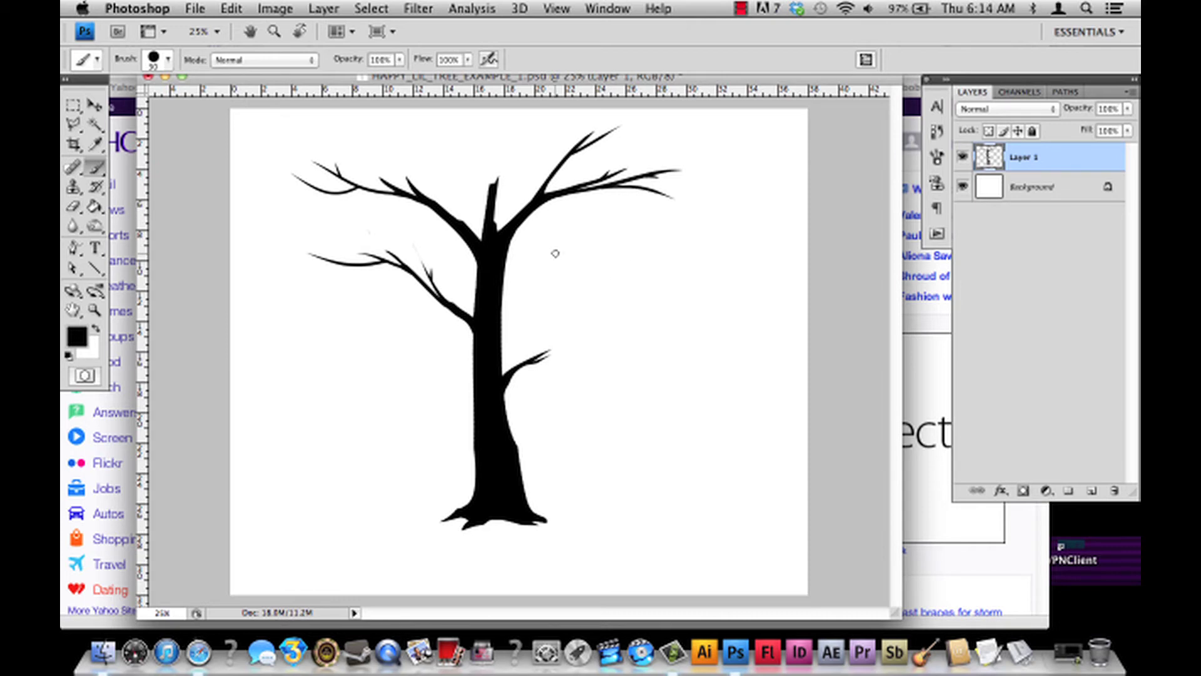
key("super+s")
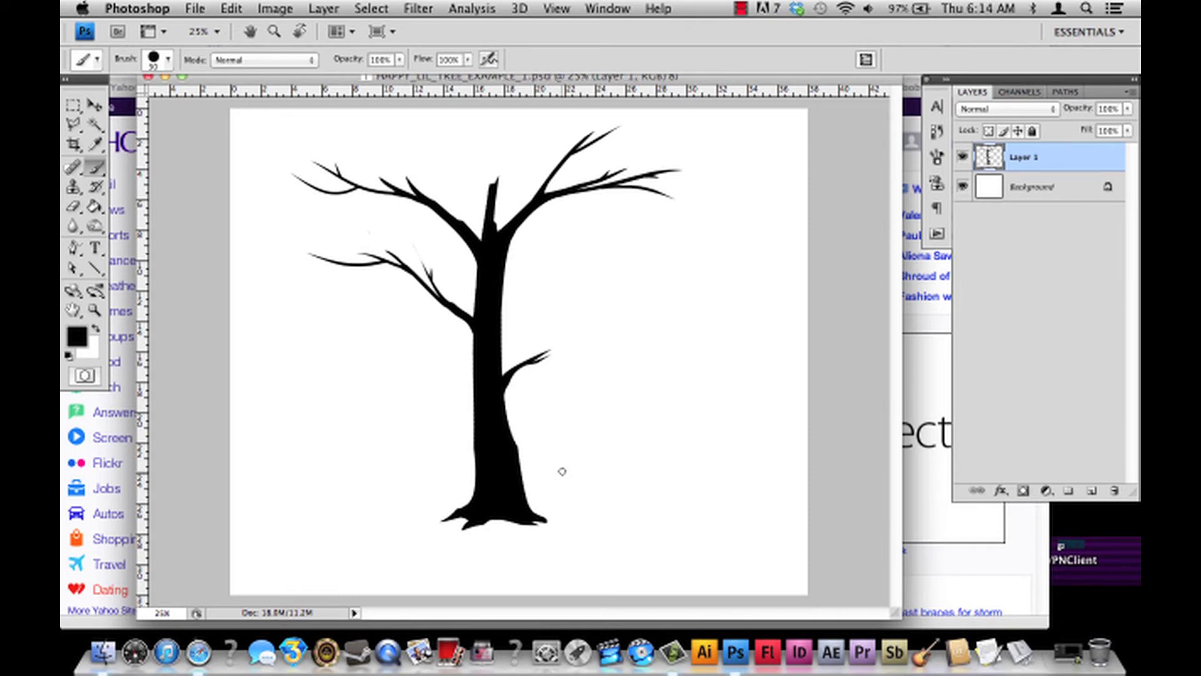
Try to trim the long twig at the tip of the lower-left branch with the Eraser, and undo the erasing.
left_click(74, 206)
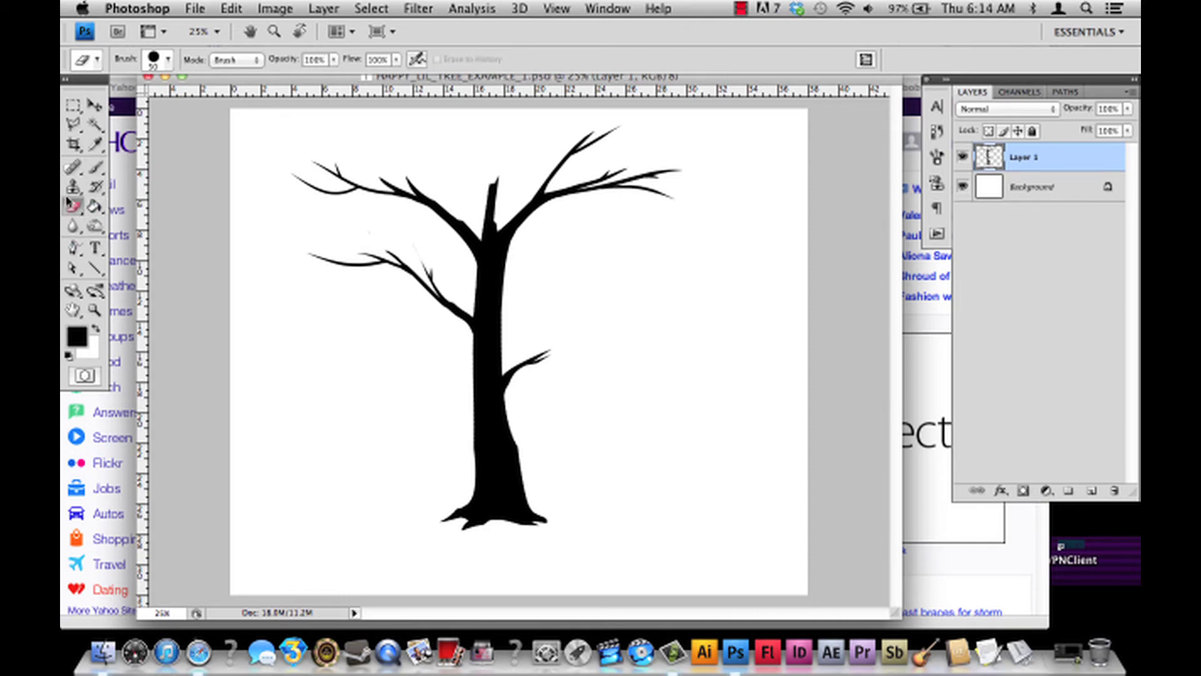
mouse_move(301, 241)
left_mouse_down()
mouse_move(331, 279)
mouse_move(338, 242)
left_mouse_up()
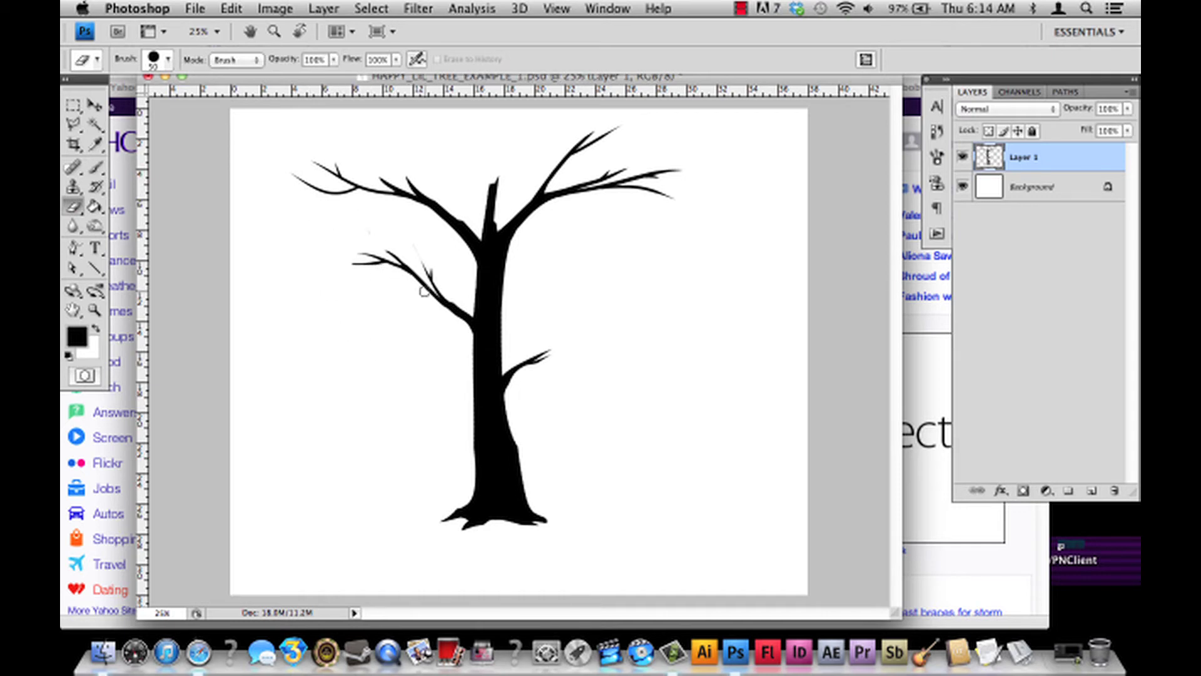
key("super+z")
key("super+z")
left_click(330, 266)
key("super+z")
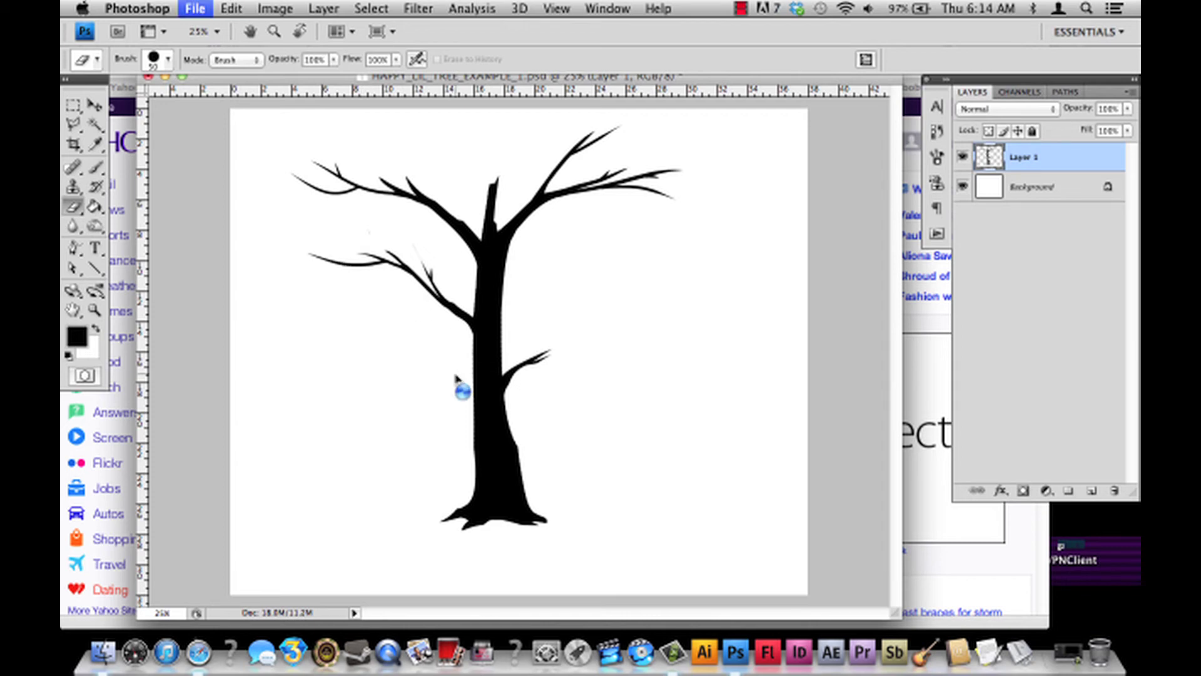
Paint a small twig on the underside of the lower-left branch with the Brush, and save the document.
left_click(94, 167)
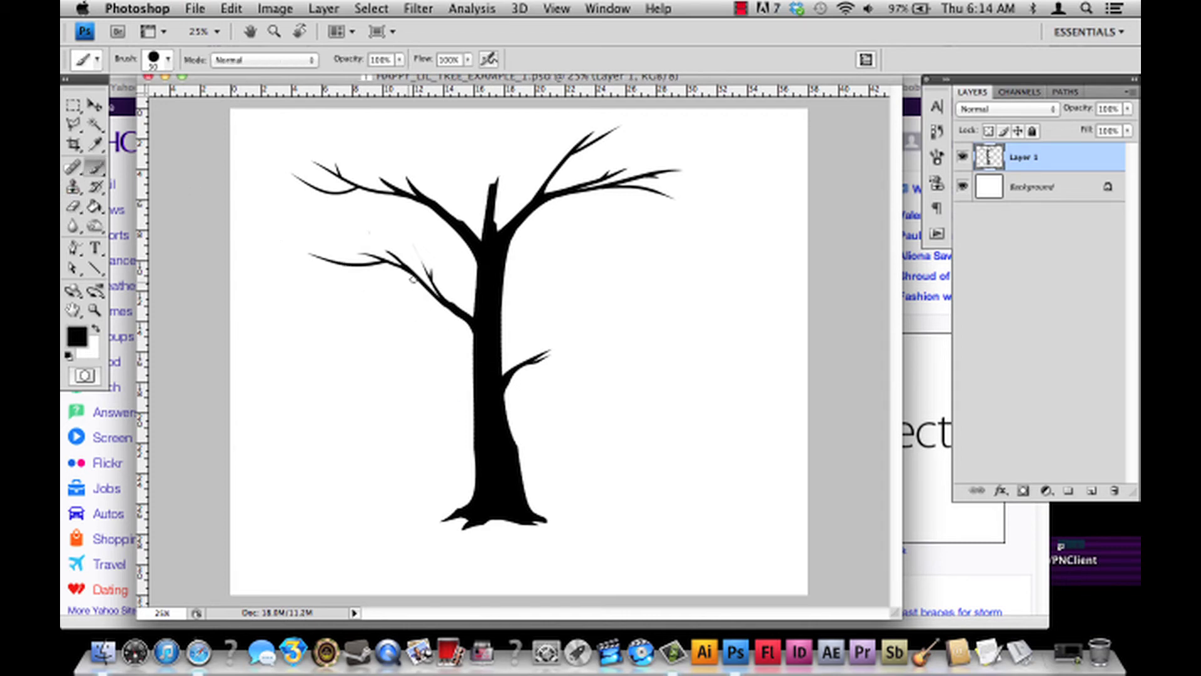
left_click(414, 286)
key("super+s")
left_click(388, 194)
key("super+z")
left_click_drag(496, 298, 482, 333)
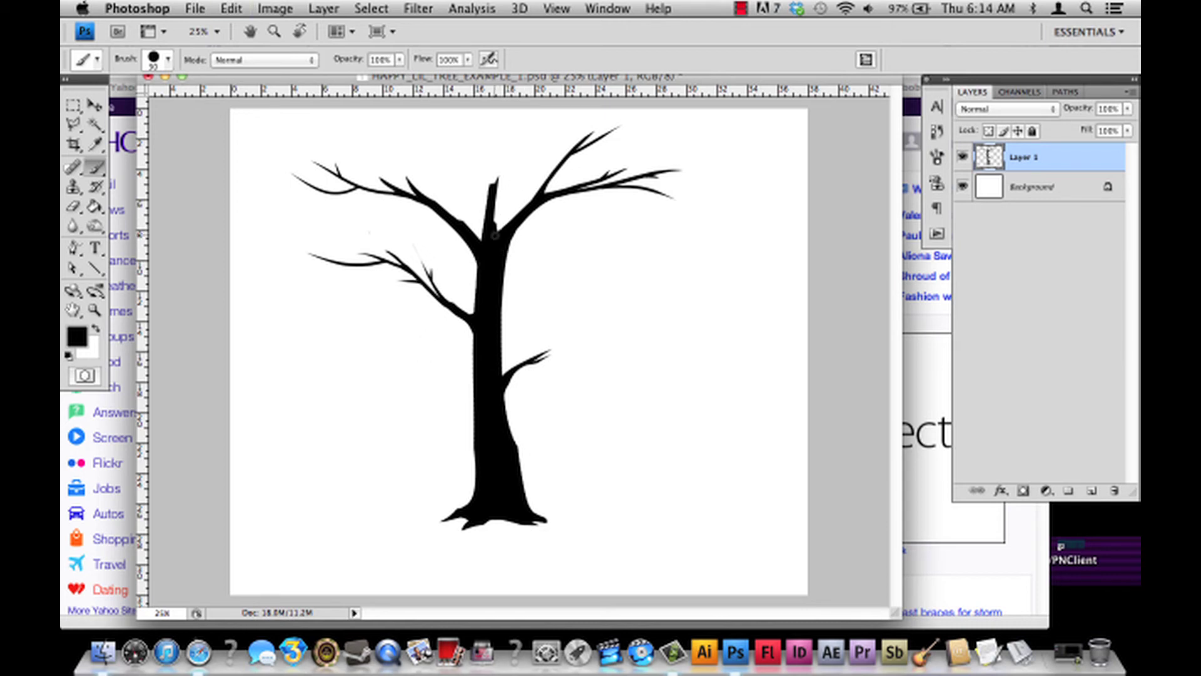
key("super+s")
Try to paint extra roots at the base of the trunk with the Brush, and undo the strokes.
left_click_drag(441, 513, 512, 516)
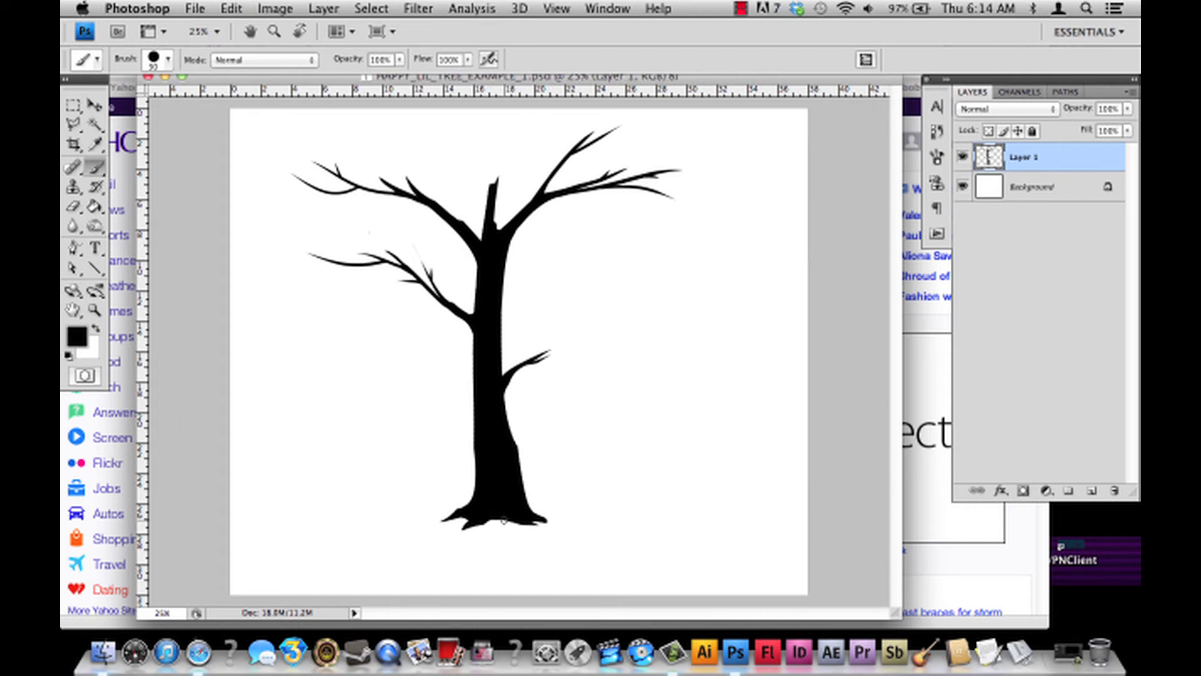
key("super+z")
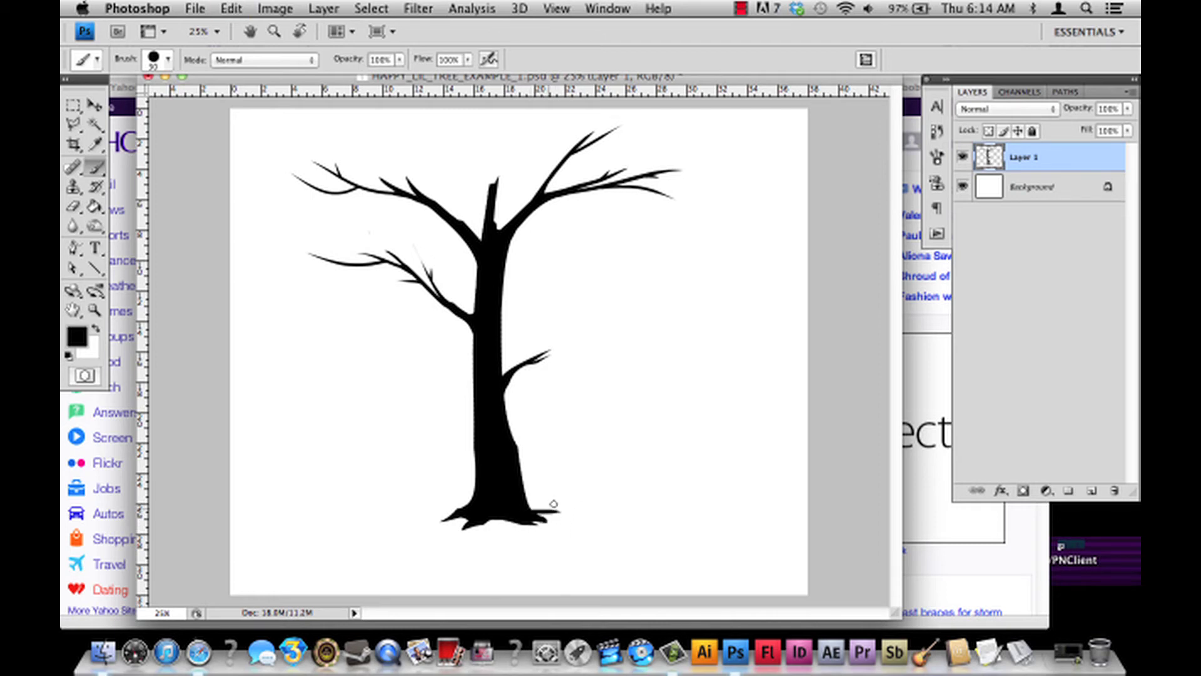
key("super+z")
key("super+z")
key("super+z")
key("super+z")
key("alt+super+z")
key("alt+super+z")
key("super+s")
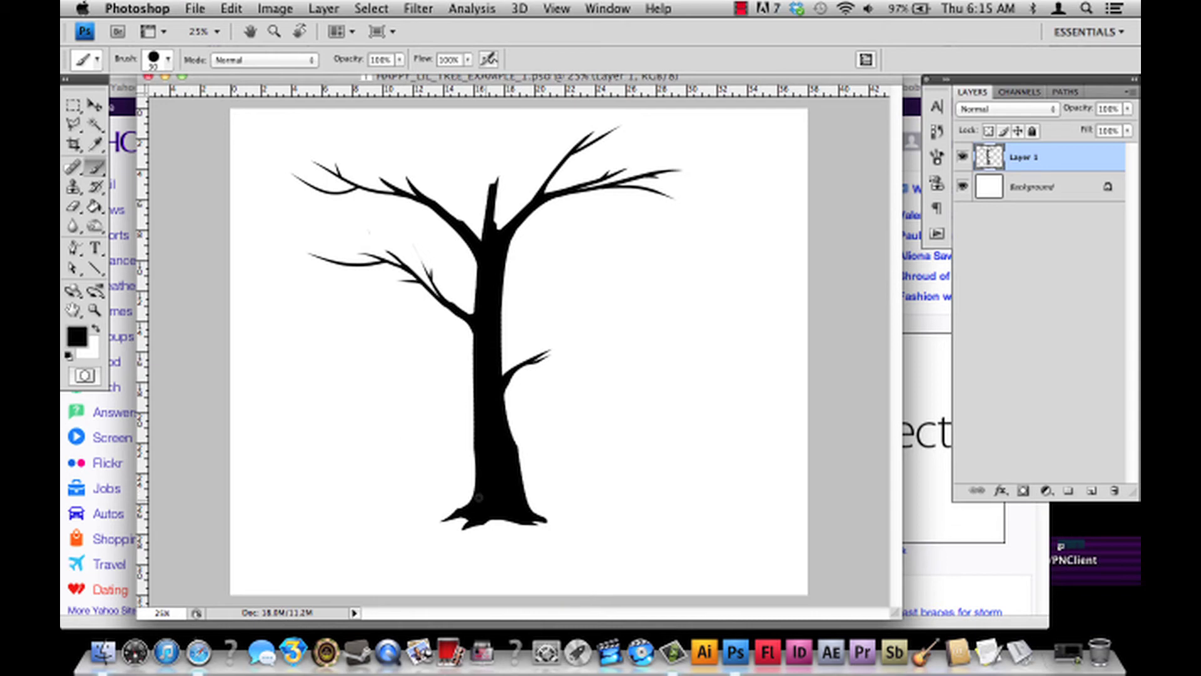
key("super+z")
key("super+z")
key("super+s")
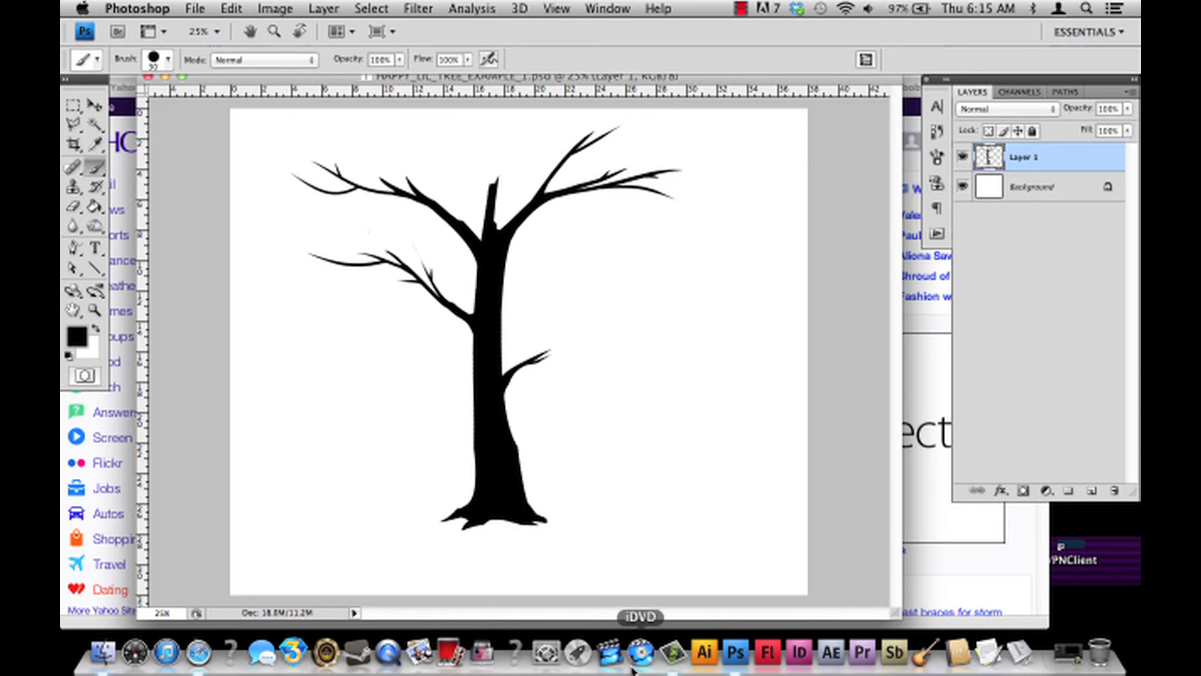
Move the tree slightly down on the canvas, and lock the transparent pixels of Layer 1.
left_click(94, 106)
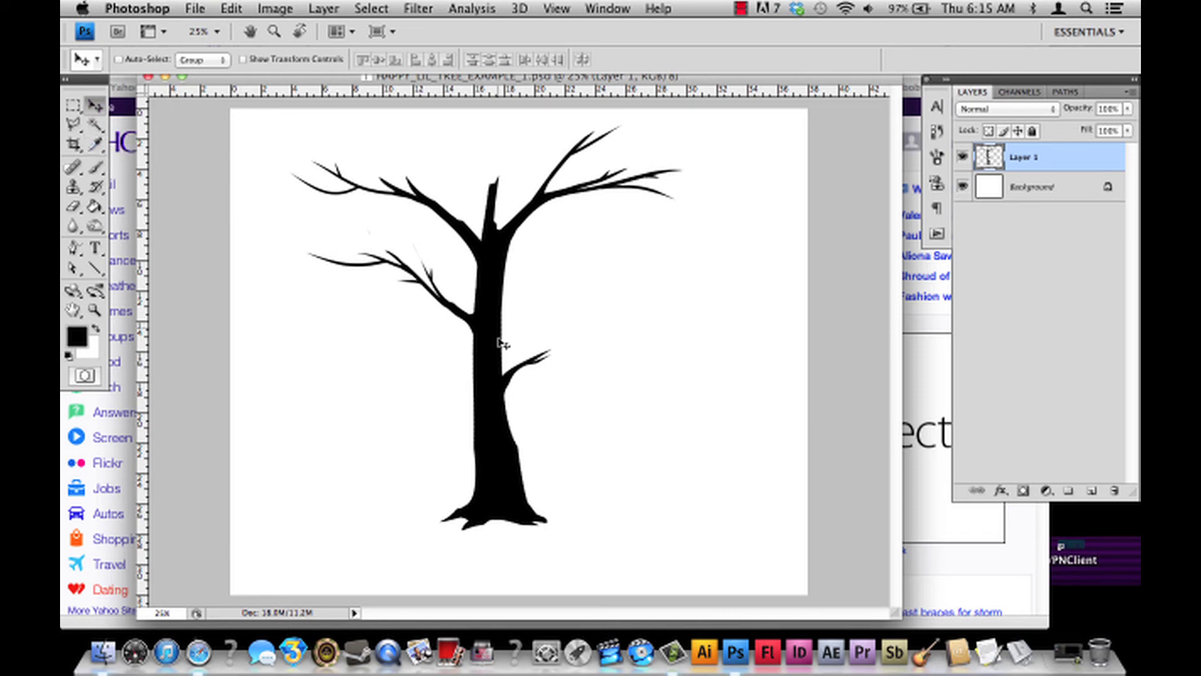
left_click_drag(497, 315, 490, 324)
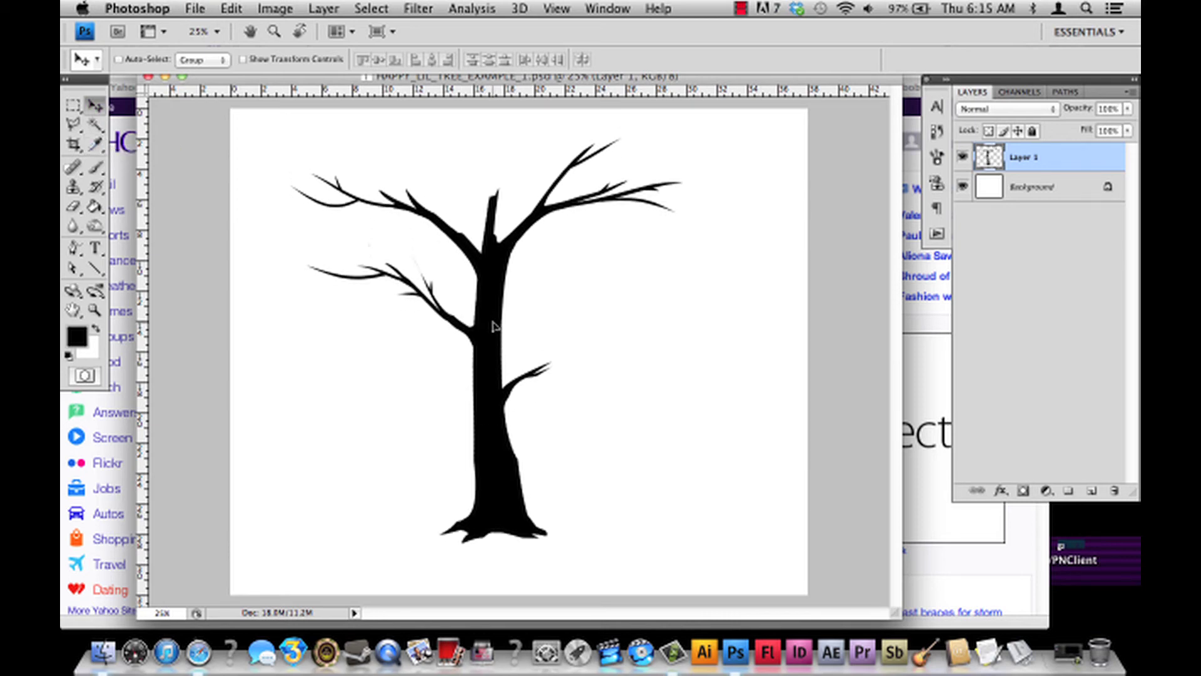
key("super+z")
left_click_drag(483, 385, 478, 392)
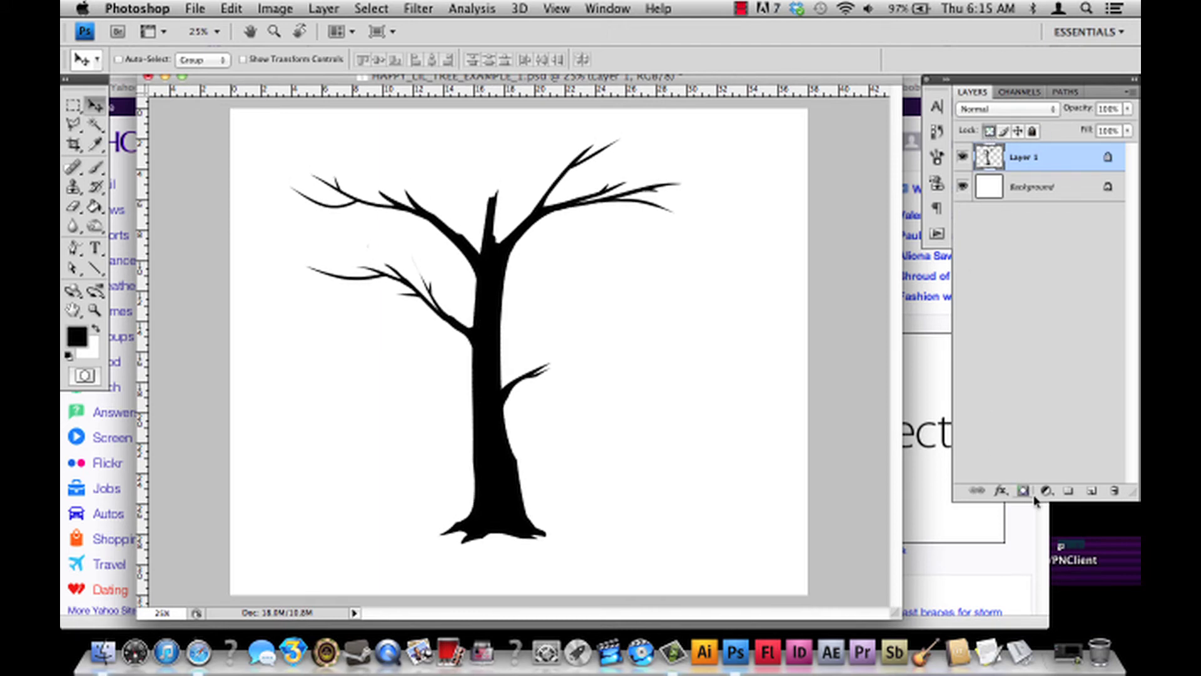
Set the foreground colour to teal 007878 for the Brush.
left_click(95, 168)
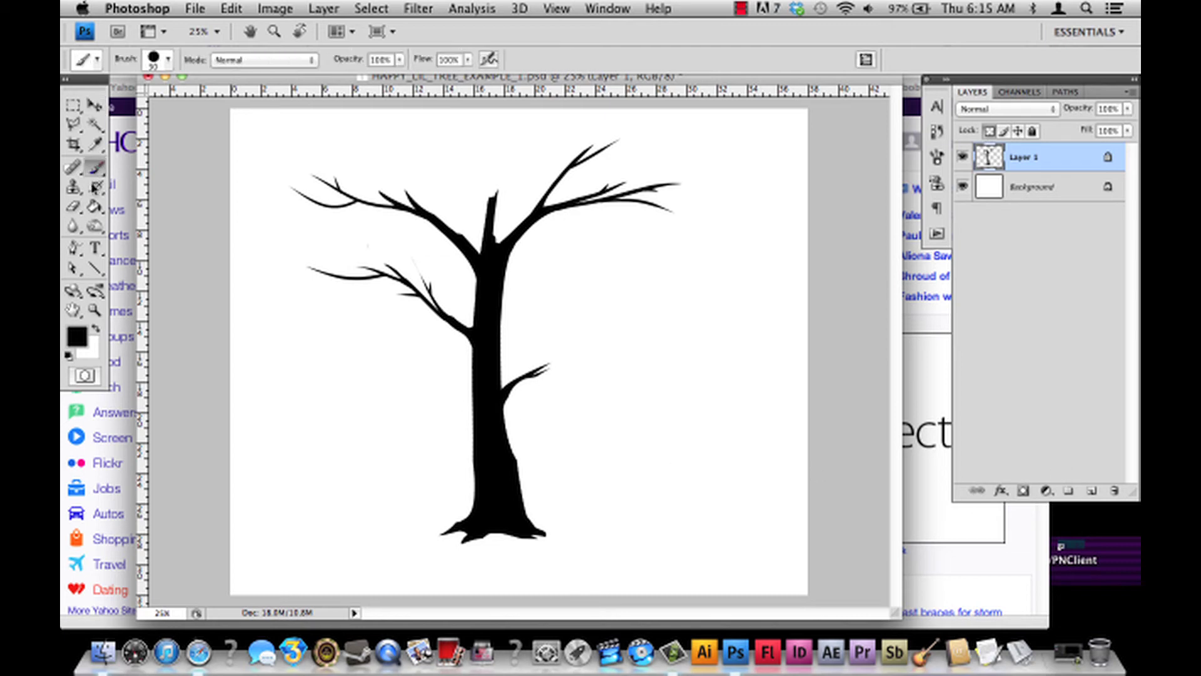
left_click(80, 337)
left_click_drag(720, 275, 807, 245)
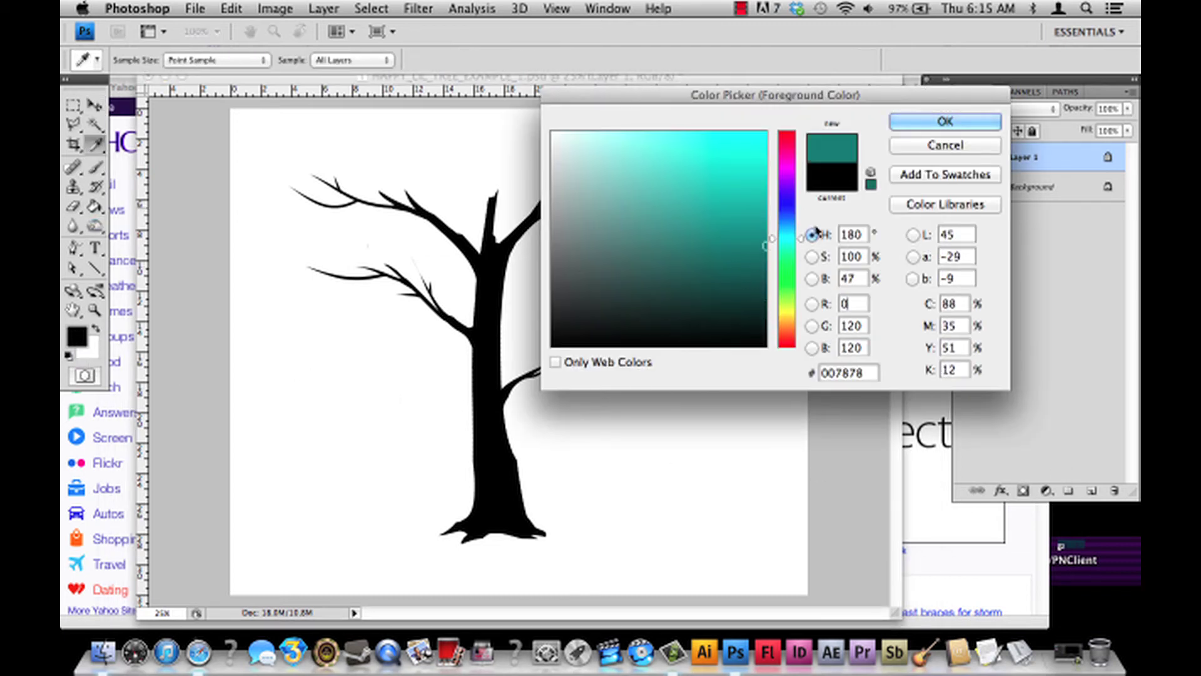
key("Return")
Enlarge the brush to about 350 px and paint the whole tree teal on the transparency-locked layer.
left_click(168, 59)
left_click(173, 105)
left_click_drag(195, 104, 216, 105)
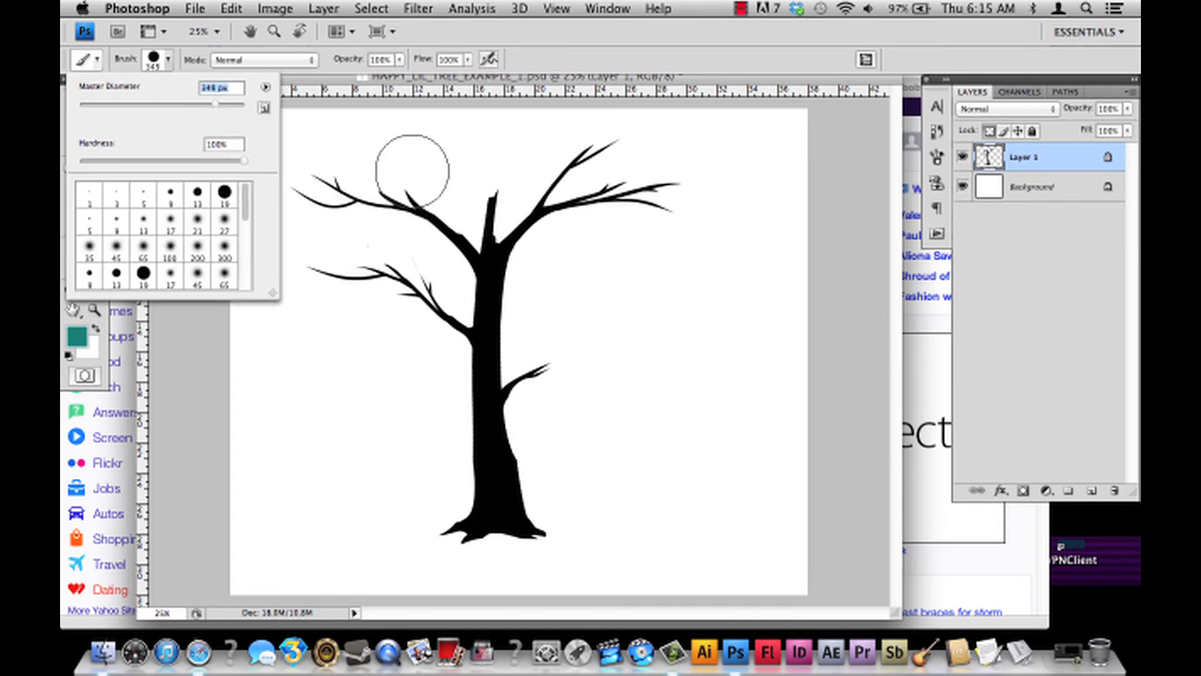
key("Return")
mouse_move(332, 166)
left_mouse_down()
mouse_move(308, 212)
mouse_move(298, 285)
mouse_move(486, 177)
mouse_move(598, 178)
mouse_move(387, 431)
mouse_move(555, 284)
mouse_move(644, 323)
mouse_move(450, 551)
mouse_move(535, 495)
mouse_move(565, 496)
mouse_move(514, 546)
mouse_move(558, 511)
mouse_move(550, 535)
left_mouse_up()
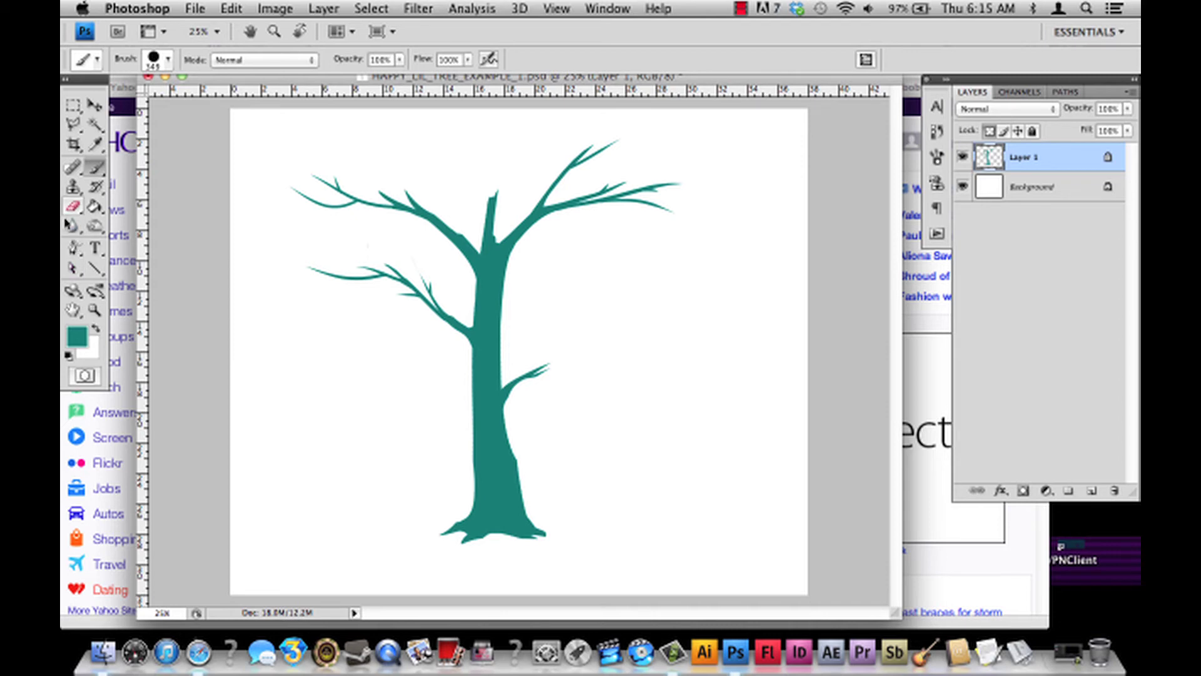
Erase diagonal strokes across the middle of the trunk on the locked layer, and hide the Background layer.
left_click(73, 207)
left_click(96, 331)
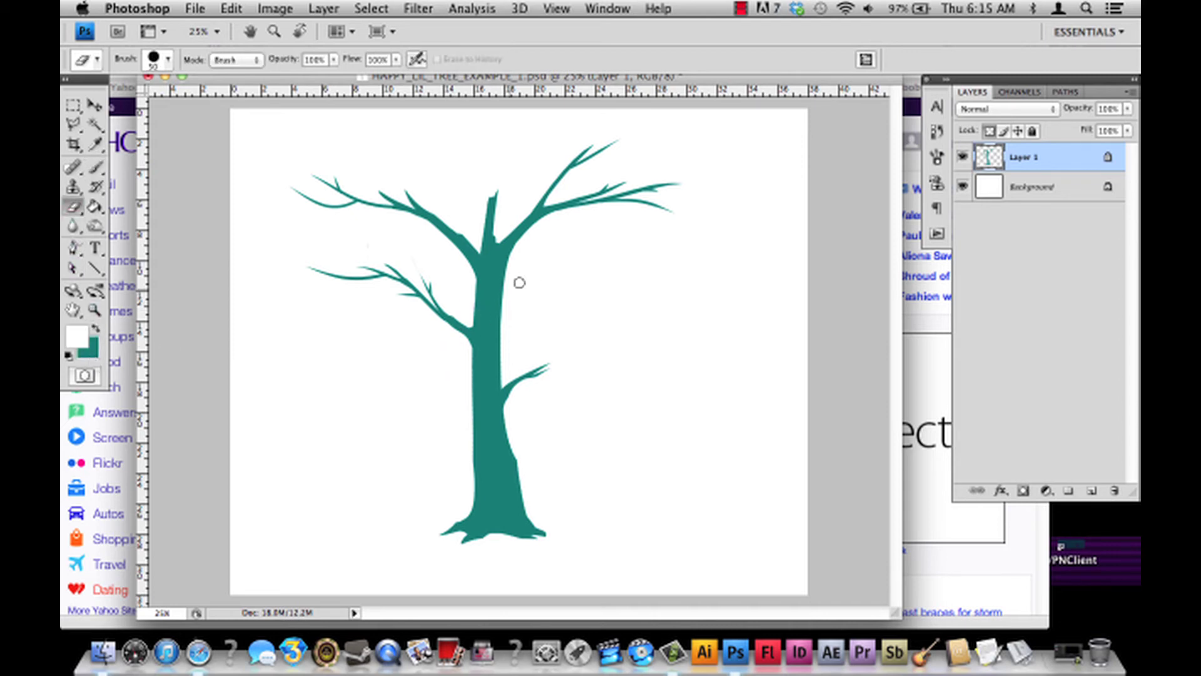
left_click(121, 313)
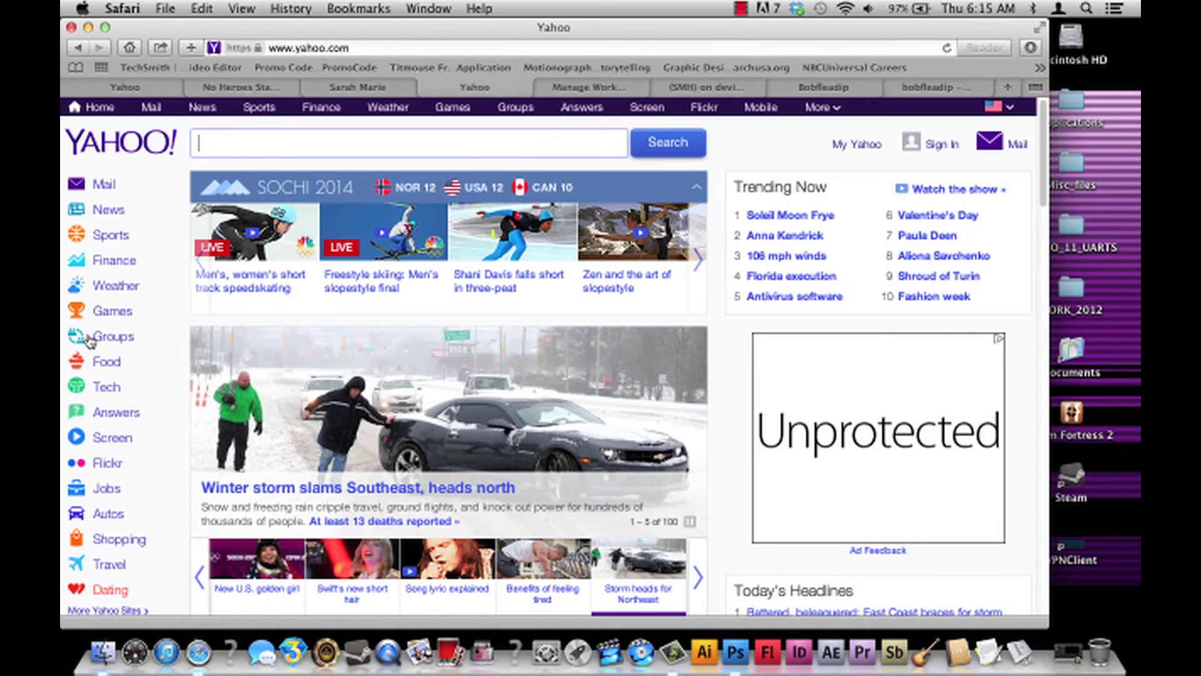
left_click(736, 653)
left_click(96, 332)
mouse_move(463, 355)
left_mouse_down()
mouse_move(448, 385)
mouse_move(510, 341)
left_mouse_up()
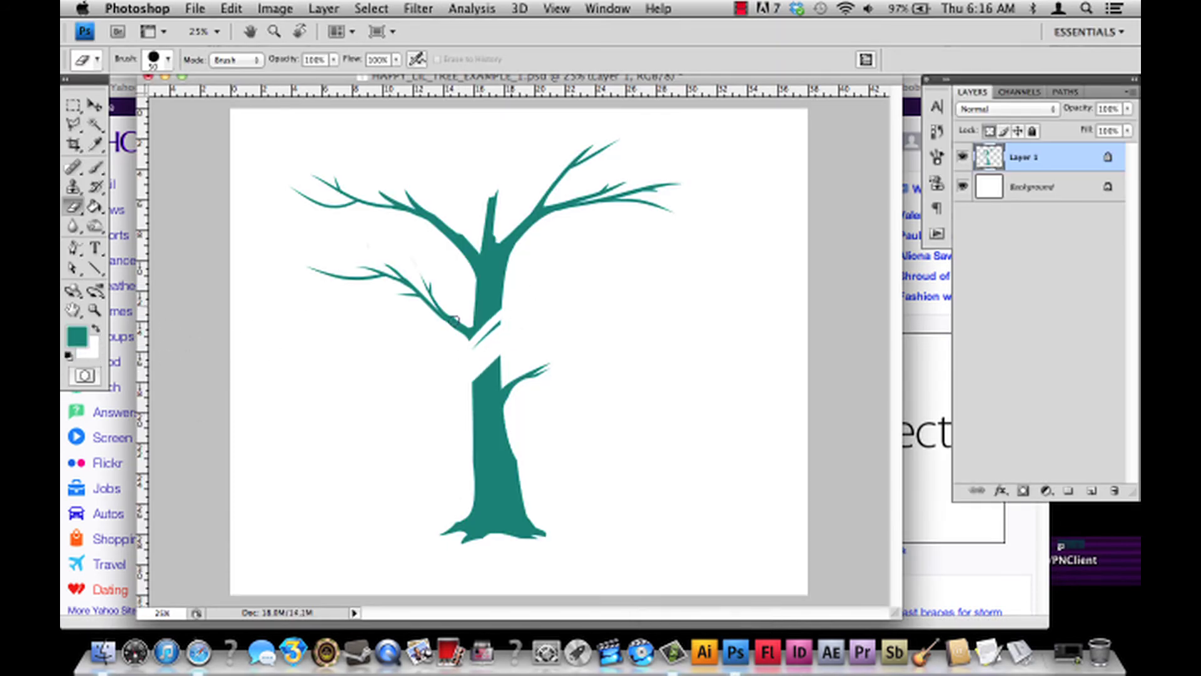
left_click(963, 188)
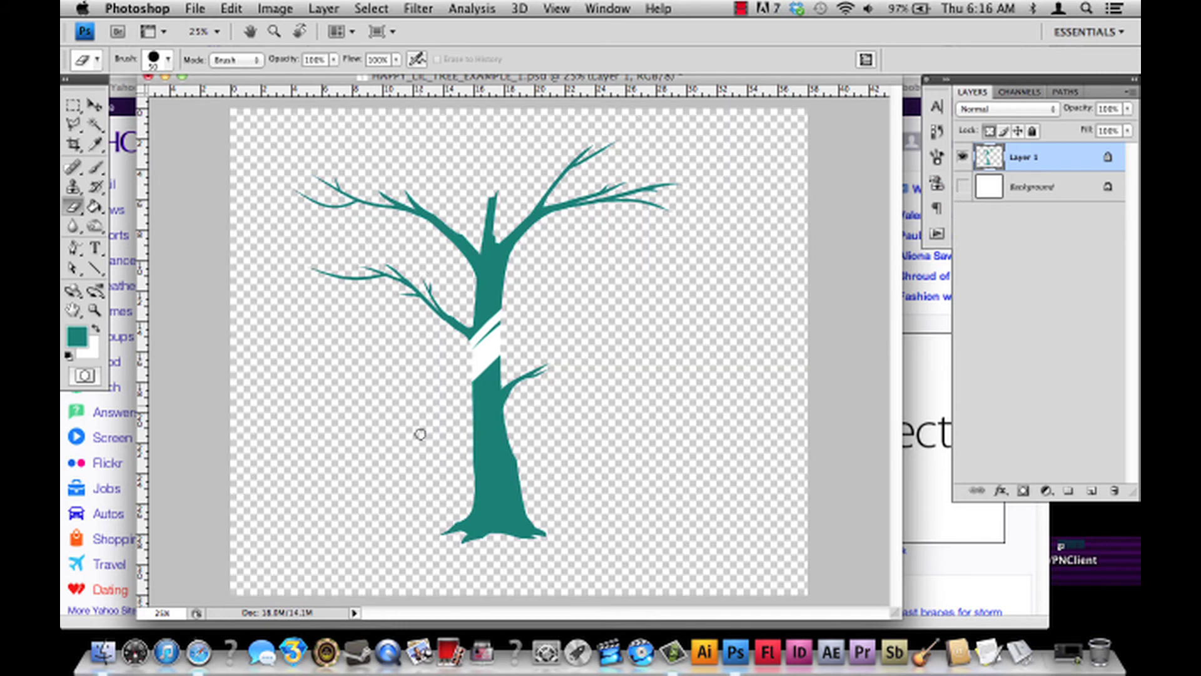
Step back through the history to the black tree, and show the Background layer again.
key("super+z")
key("alt+super+z")
key("alt+super+z")
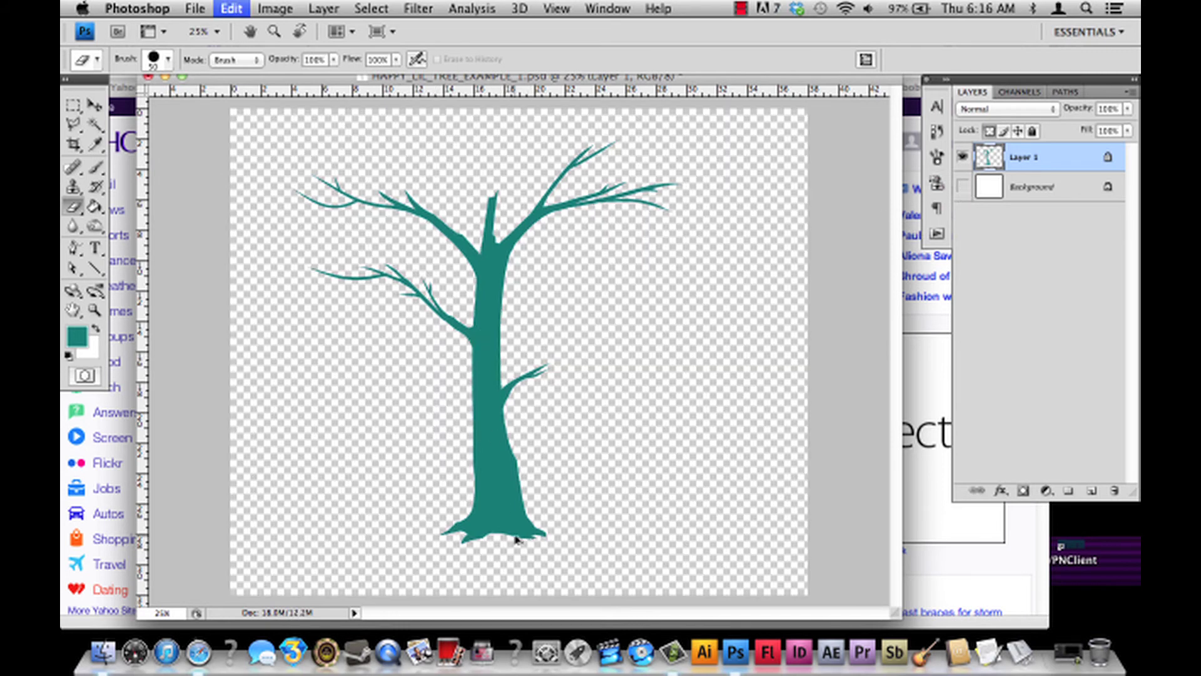
left_click(962, 187)
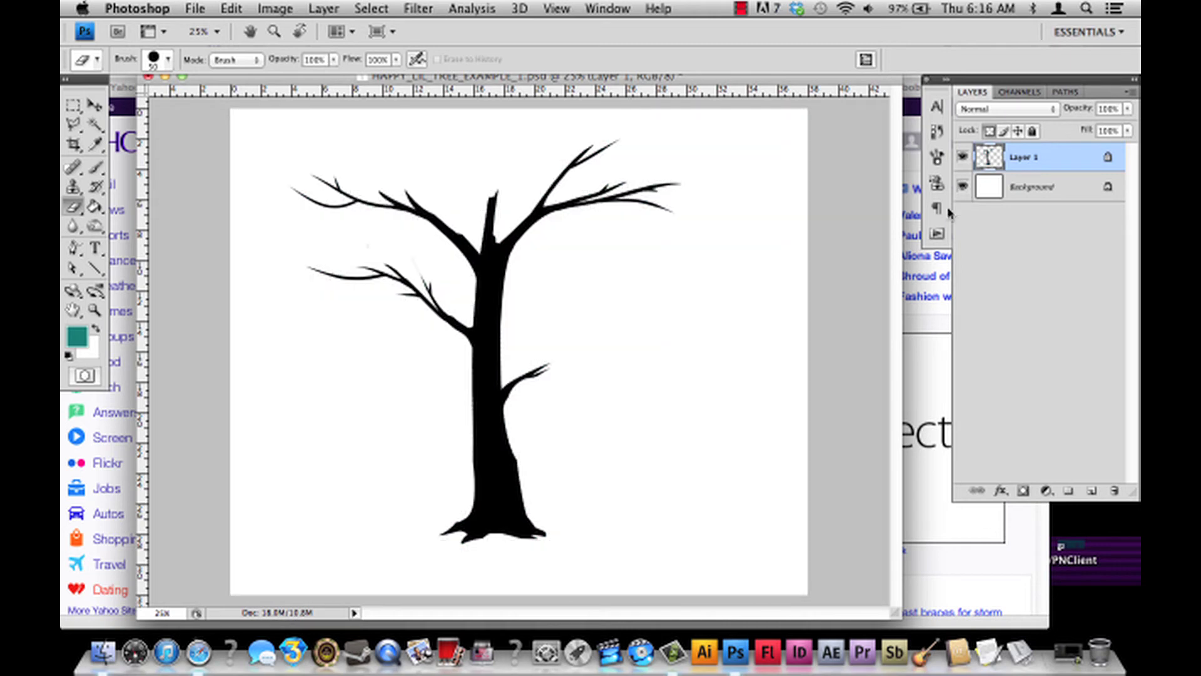
Save the document, and move the tree toward the left side of the canvas.
key("super+s")
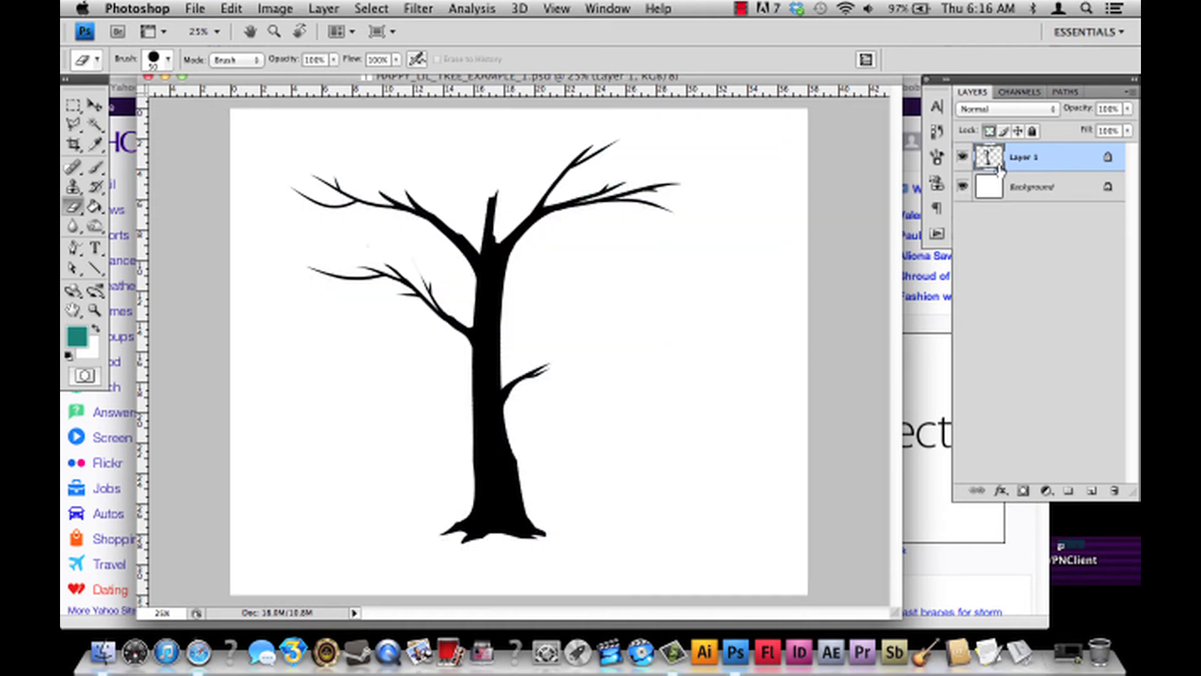
left_click(95, 107)
left_click_drag(468, 307, 443, 317)
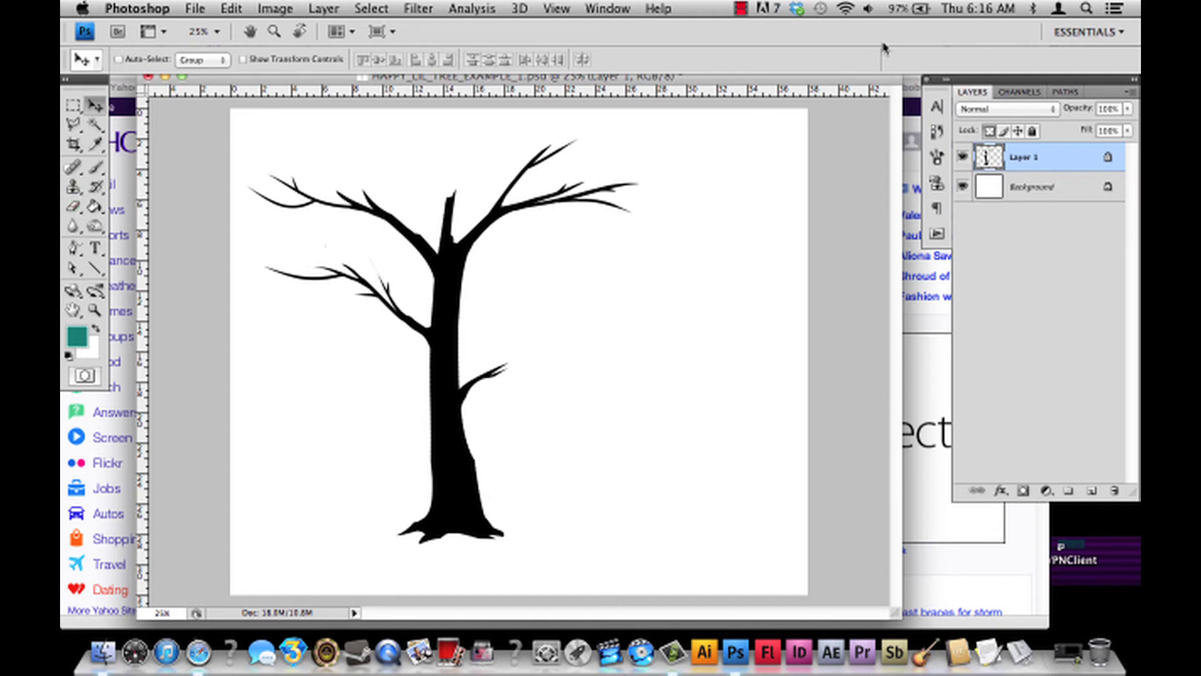
Add a new layer directly above the Background and fill it with solid green.
left_click(1063, 191)
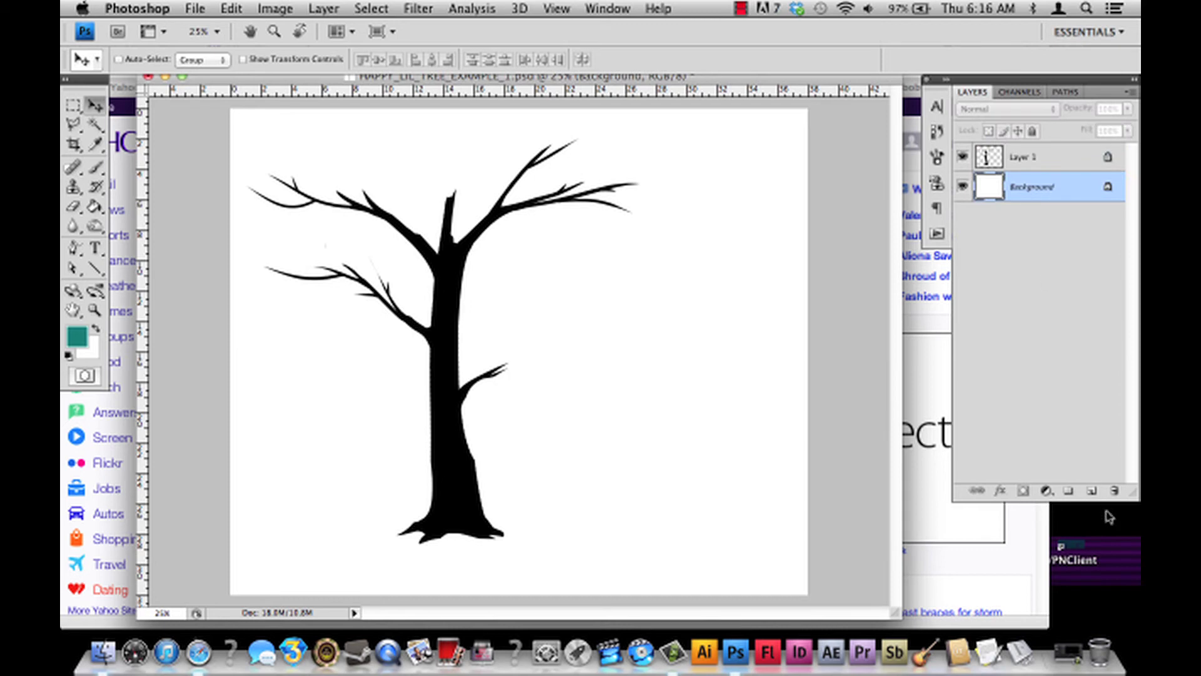
left_click(1092, 491)
left_click(75, 346)
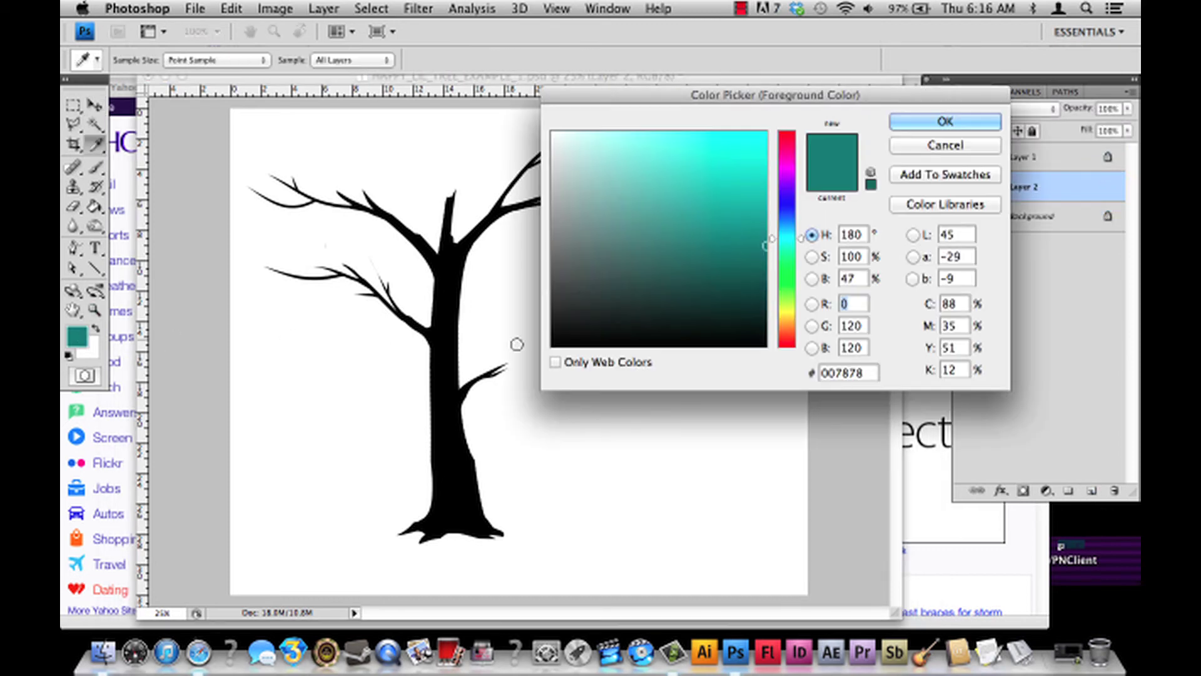
mouse_move(787, 242)
left_mouse_down()
mouse_move(787, 277)
mouse_move(758, 246)
mouse_move(770, 238)
left_mouse_up()
left_click(945, 121)
key("g")
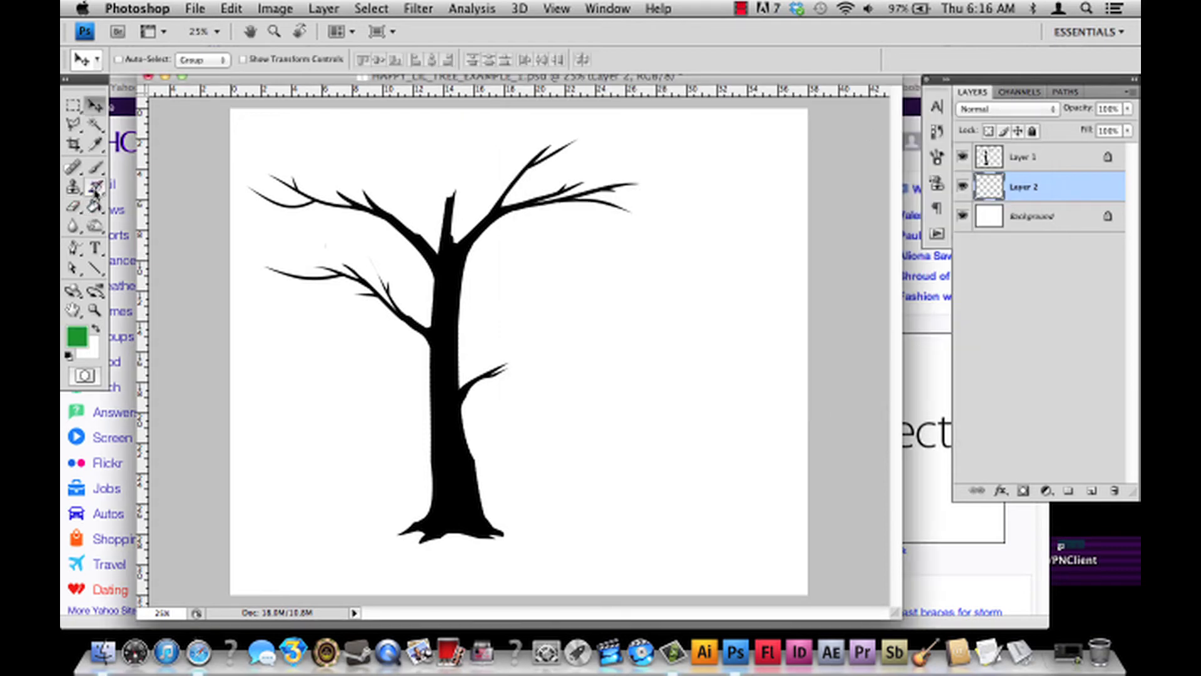
key("shift+g")
left_click(364, 432)
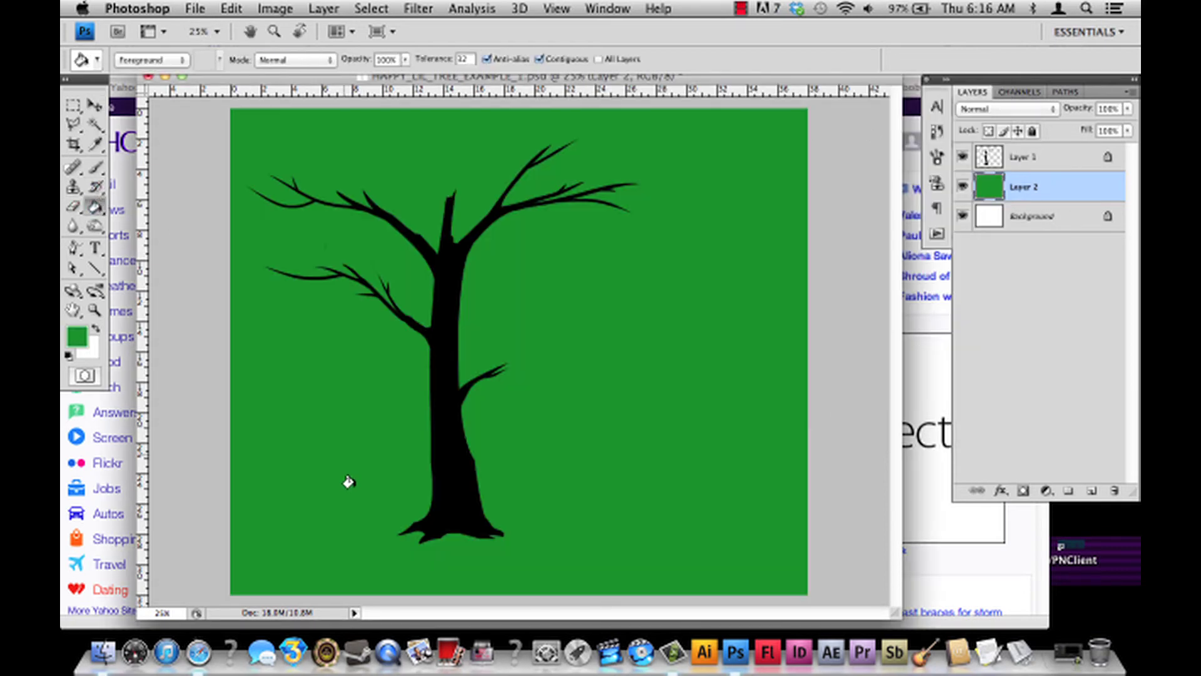
Add a new layer above the tree layer and paint a solid white patch beside the trunk.
left_click(95, 167)
left_click(95, 327)
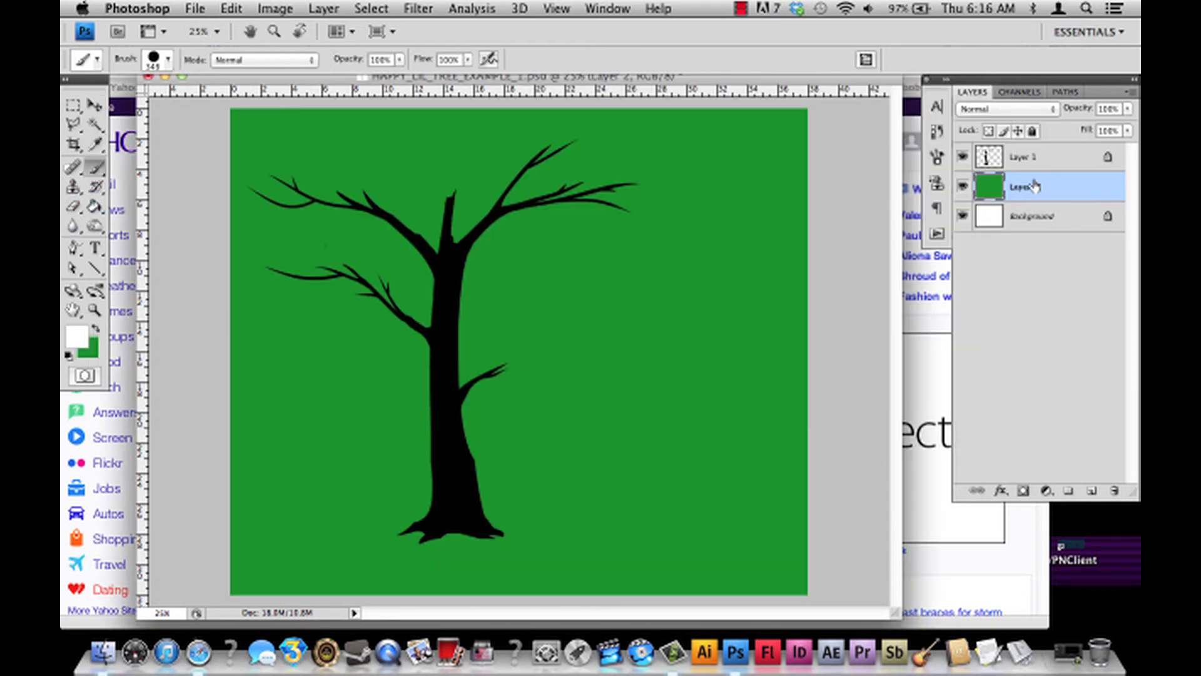
left_click(1066, 164)
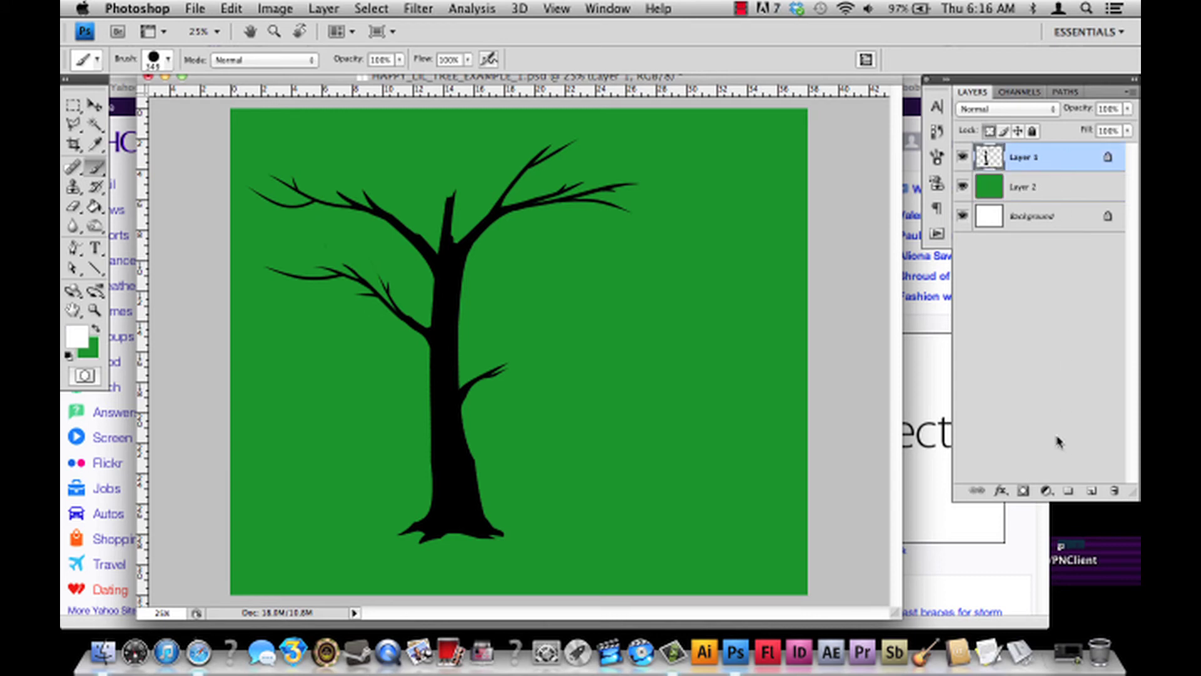
left_click(1091, 491)
mouse_move(576, 309)
left_mouse_down()
mouse_move(597, 339)
mouse_move(586, 349)
mouse_move(612, 358)
mouse_move(616, 419)
left_mouse_up()
Erase diagonal streaks through the white patch so the green shows between them.
left_click(74, 206)
left_click_drag(556, 311, 580, 325)
left_click_drag(553, 369, 641, 309)
mouse_move(566, 441)
left_mouse_down()
mouse_move(653, 366)
mouse_move(644, 336)
mouse_move(625, 318)
mouse_move(551, 387)
left_mouse_up()
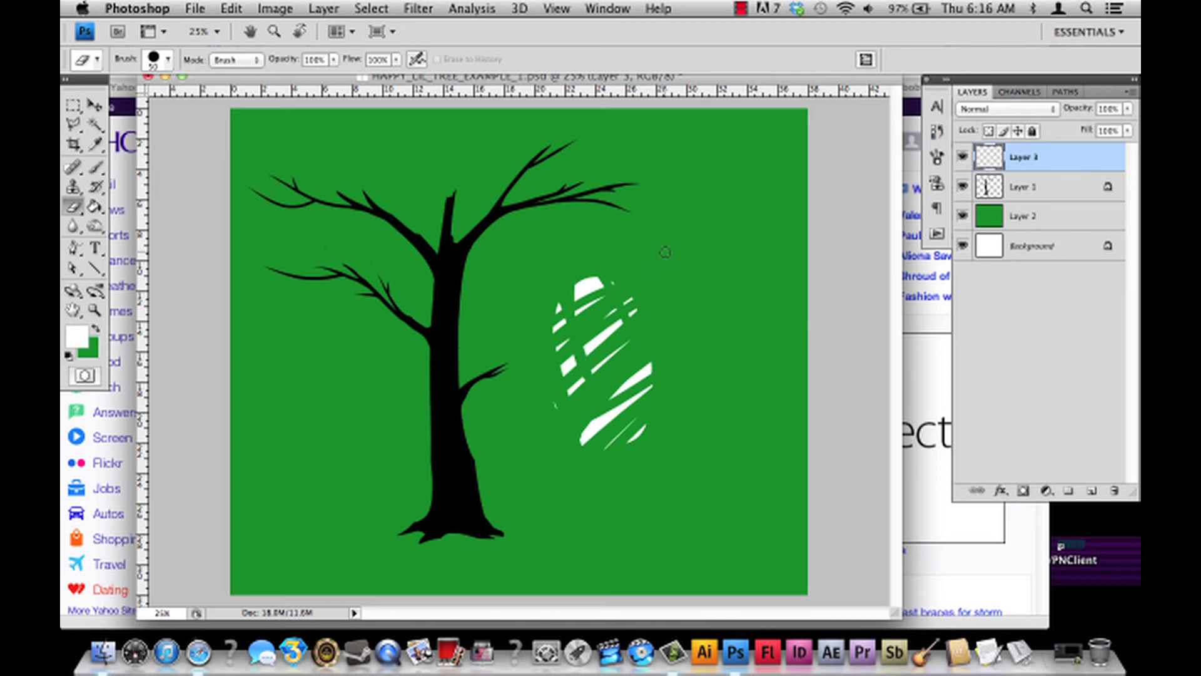
Clear the white marks from the topmost layer and delete that layer.
left_click(97, 167)
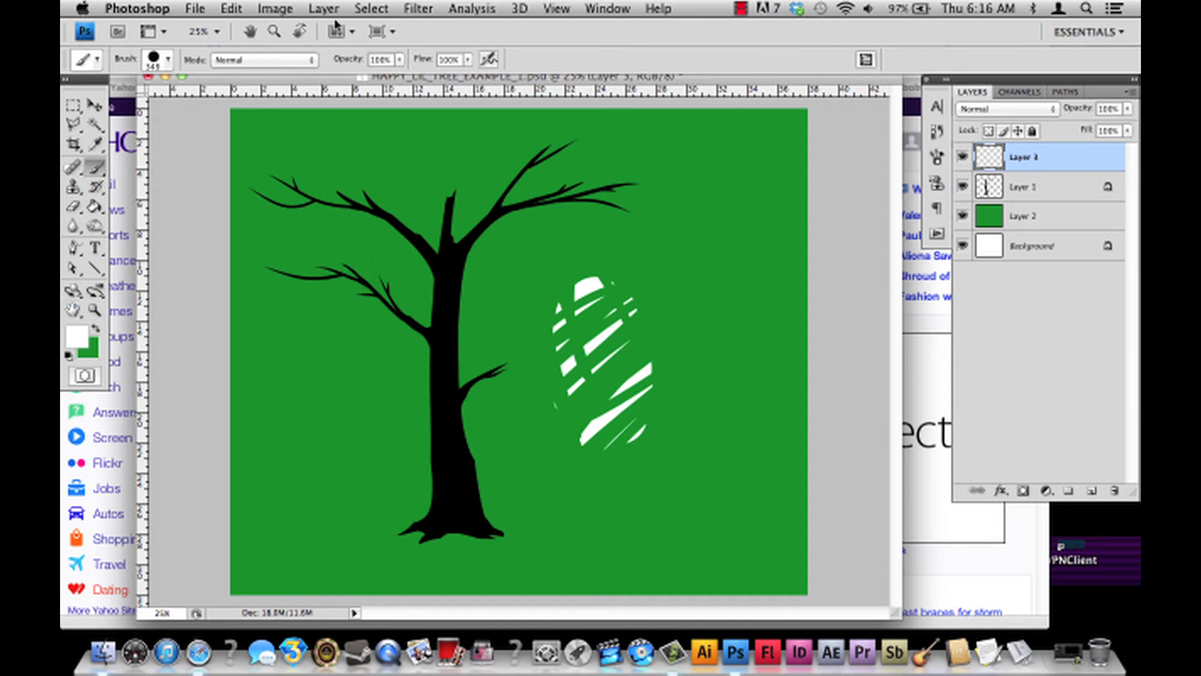
left_click(373, 7)
left_click(472, 26)
key("Delete")
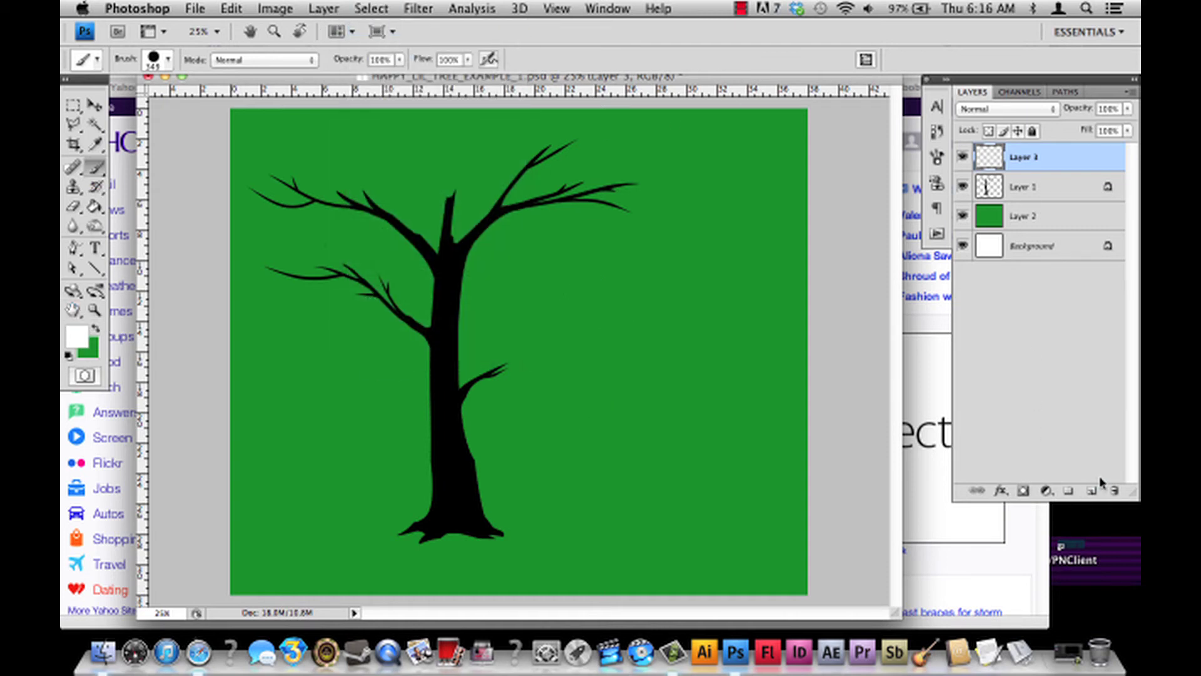
left_click(1114, 493)
left_click(611, 213)
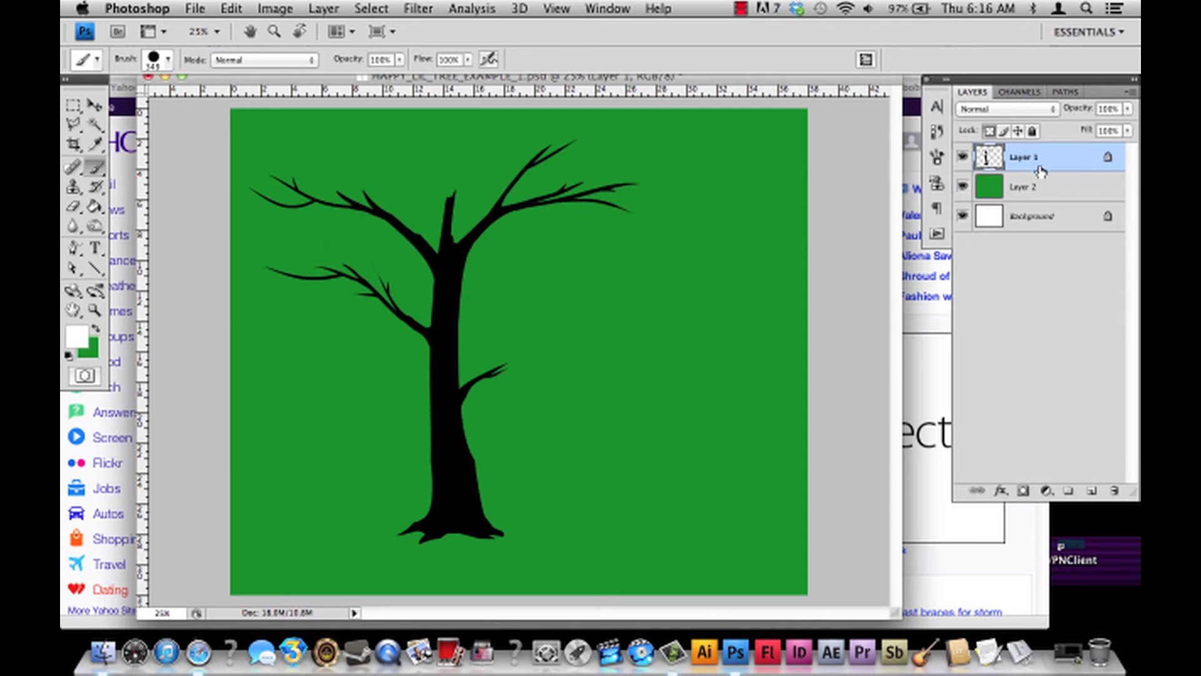
Set the foreground color to orange and paint over the whole transparency-locked tree with the 349 px brush.
left_click(80, 337)
left_click(787, 328)
left_click(756, 305)
mouse_move(755, 306)
left_mouse_down()
mouse_move(807, 218)
mouse_move(866, 175)
mouse_move(872, 143)
mouse_move(876, 164)
left_mouse_up()
left_click(945, 121)
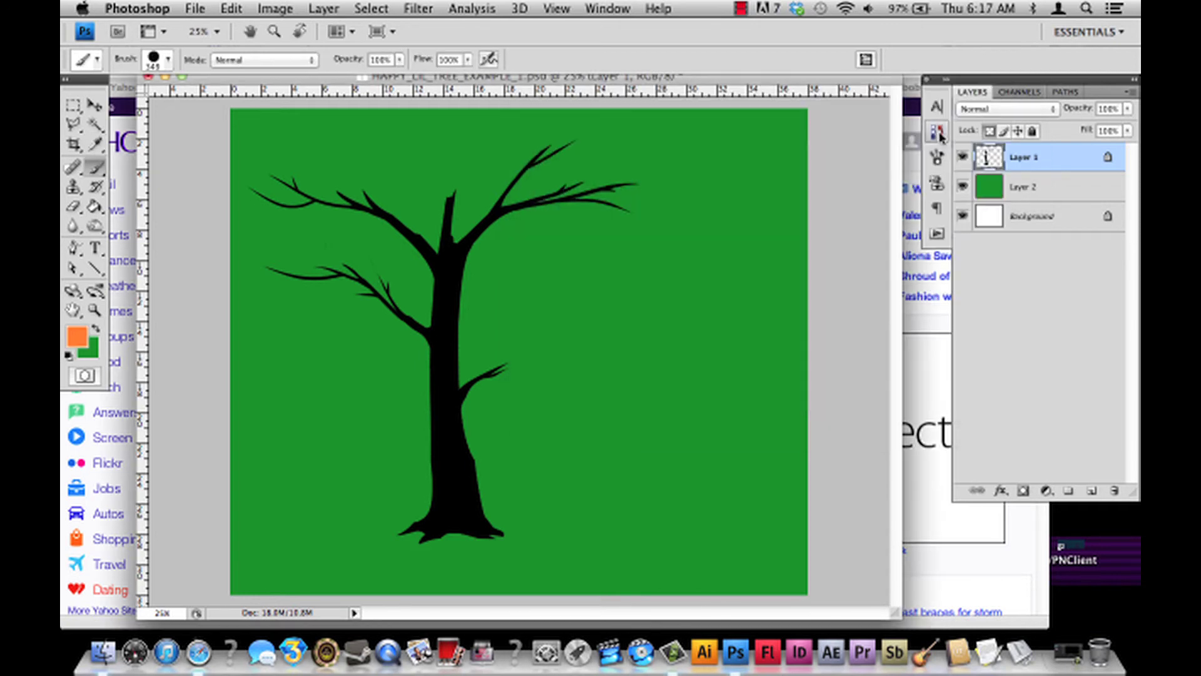
left_click(167, 60)
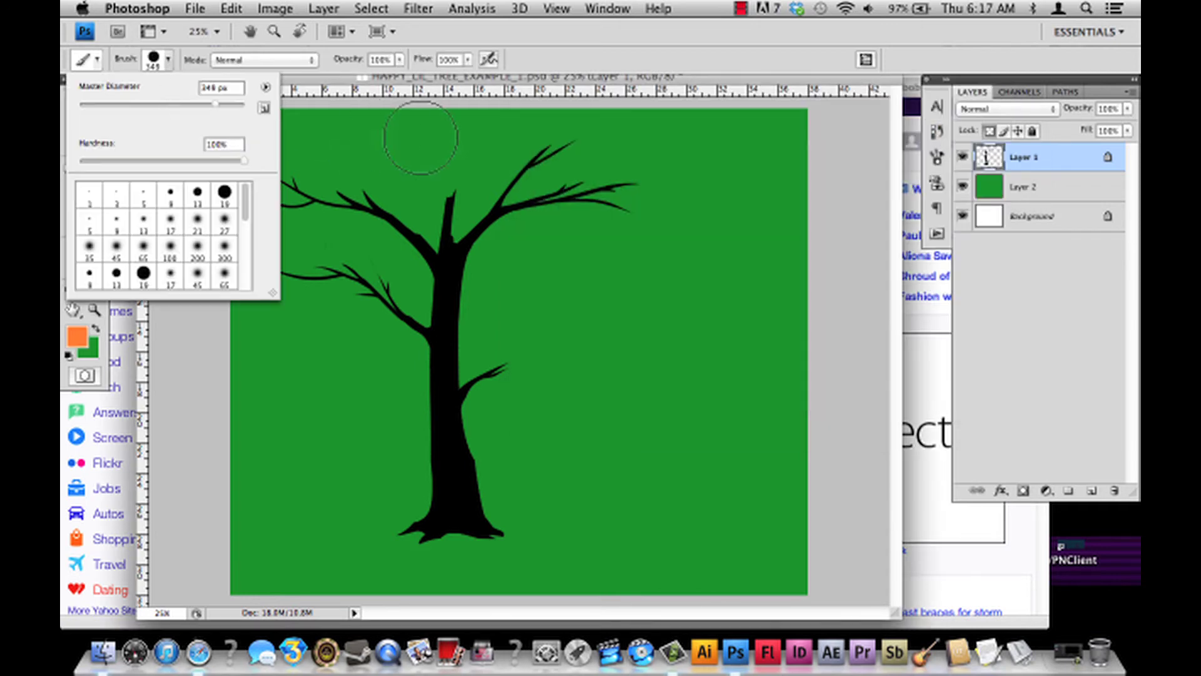
mouse_move(377, 233)
left_mouse_down()
mouse_move(322, 252)
mouse_move(254, 230)
mouse_move(389, 205)
mouse_move(438, 338)
mouse_move(470, 538)
mouse_move(482, 538)
left_mouse_up()
mouse_move(604, 229)
left_mouse_down()
mouse_move(563, 200)
mouse_move(670, 148)
left_mouse_up()
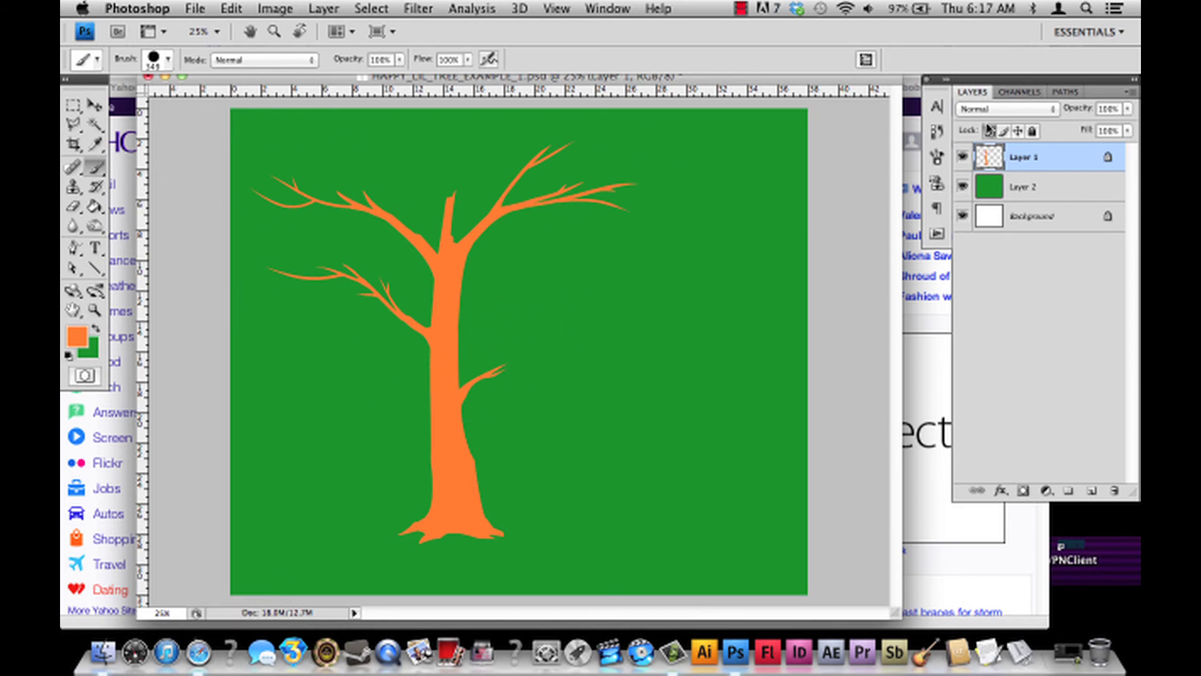
Unlock the tree layer's transparency and erase the outer of the two small twigs on the upper-left branch.
left_click(988, 131)
left_click(73, 206)
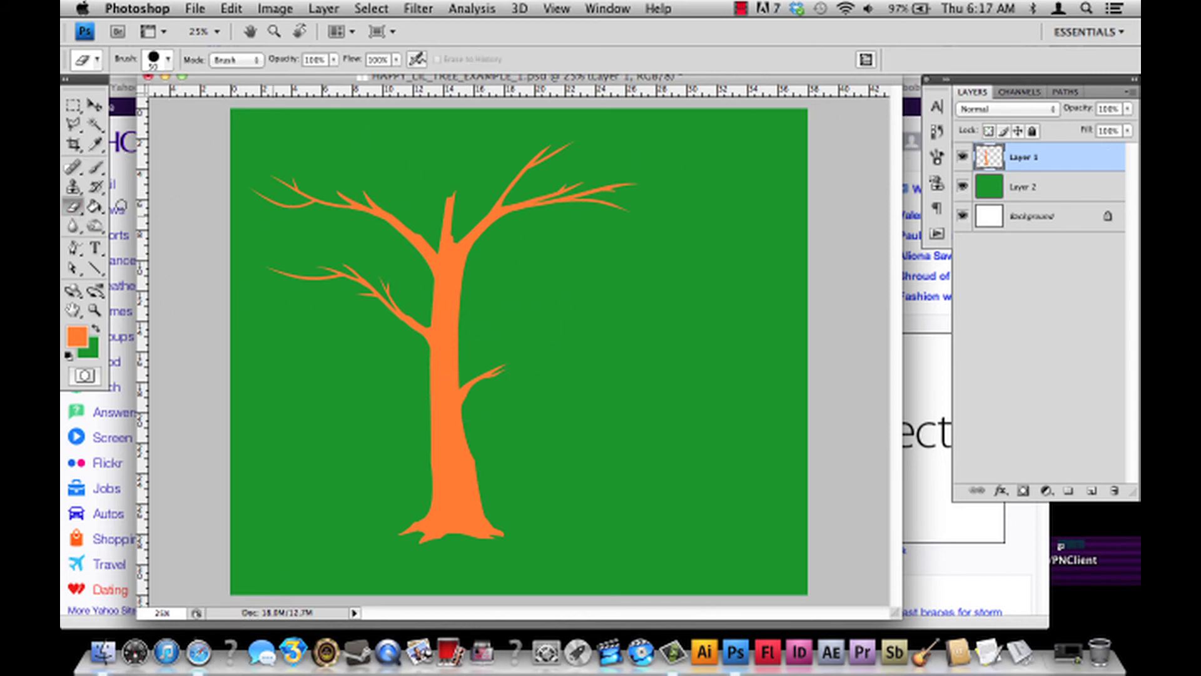
left_click_drag(265, 269, 307, 299)
key("super+z")
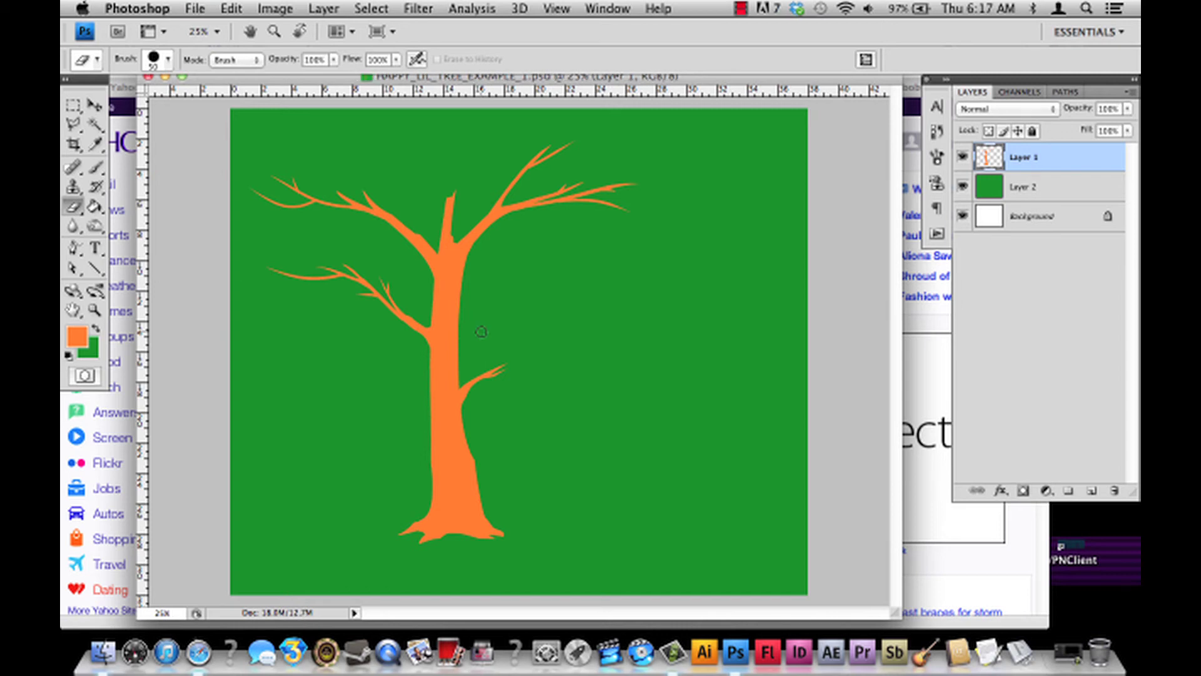
left_click(350, 176)
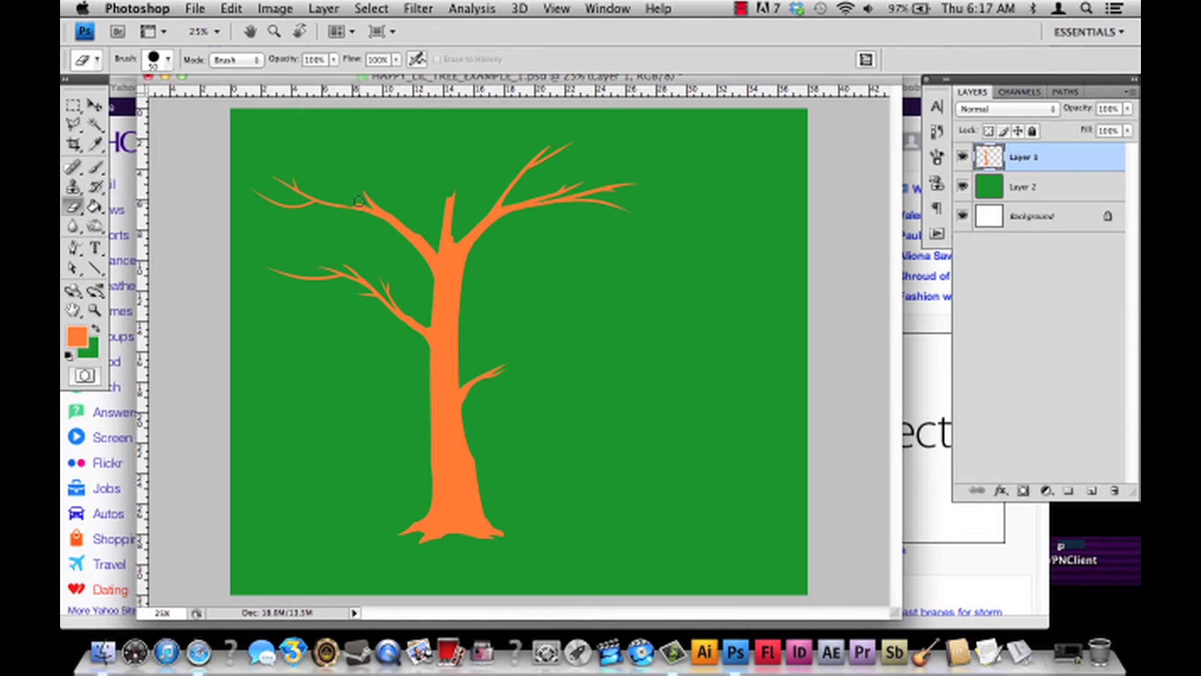
key("super+z")
mouse_move(360, 199)
left_mouse_down()
mouse_move(327, 184)
mouse_move(361, 205)
left_mouse_up()
Try painting on the upper-left branch with a small hard round brush, and undo the strokes.
left_click(95, 166)
left_click(168, 60)
left_click(224, 192)
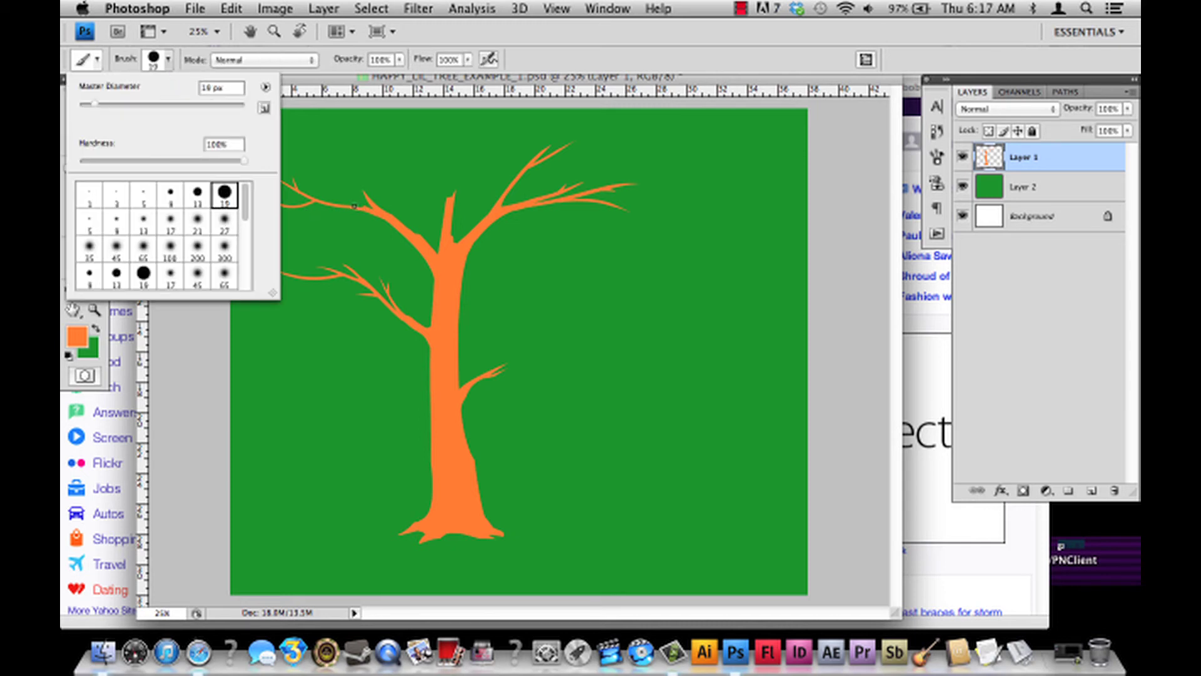
left_click(389, 214)
key("super+z")
key("super+z")
key("super+z")
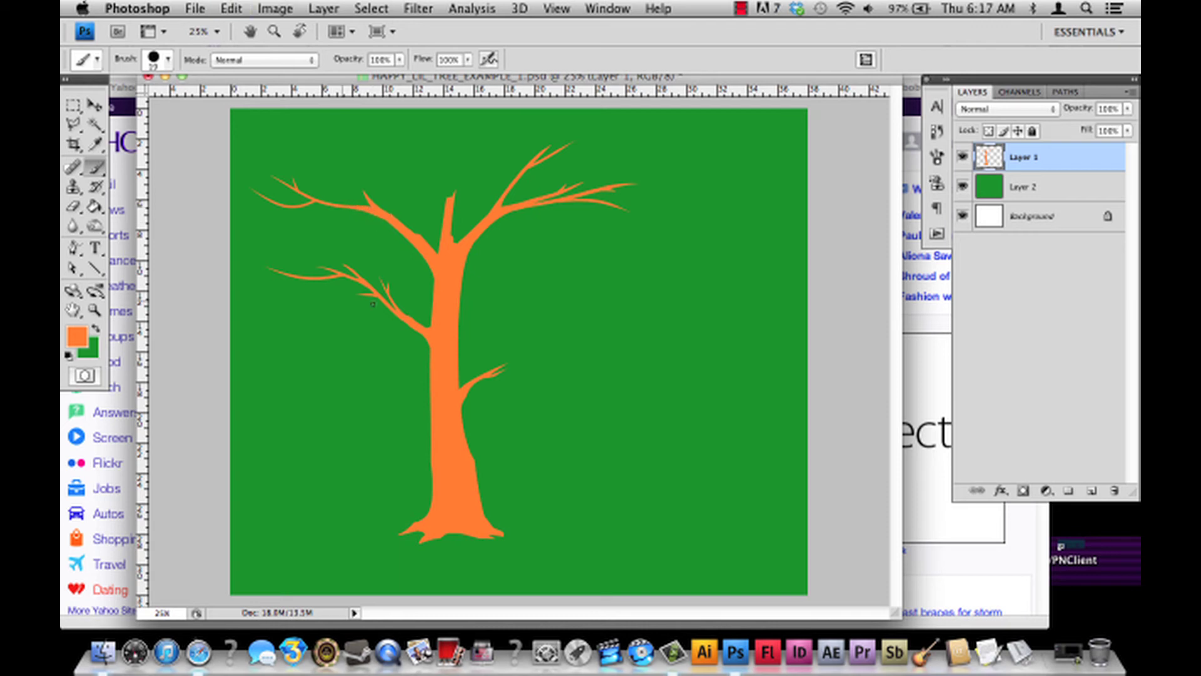
Erase the remaining small twig on the upper-left branch and paint a longer, thinner orange one in its place.
left_click(73, 206)
mouse_move(365, 188)
left_mouse_down()
mouse_move(374, 204)
mouse_move(363, 198)
left_mouse_up()
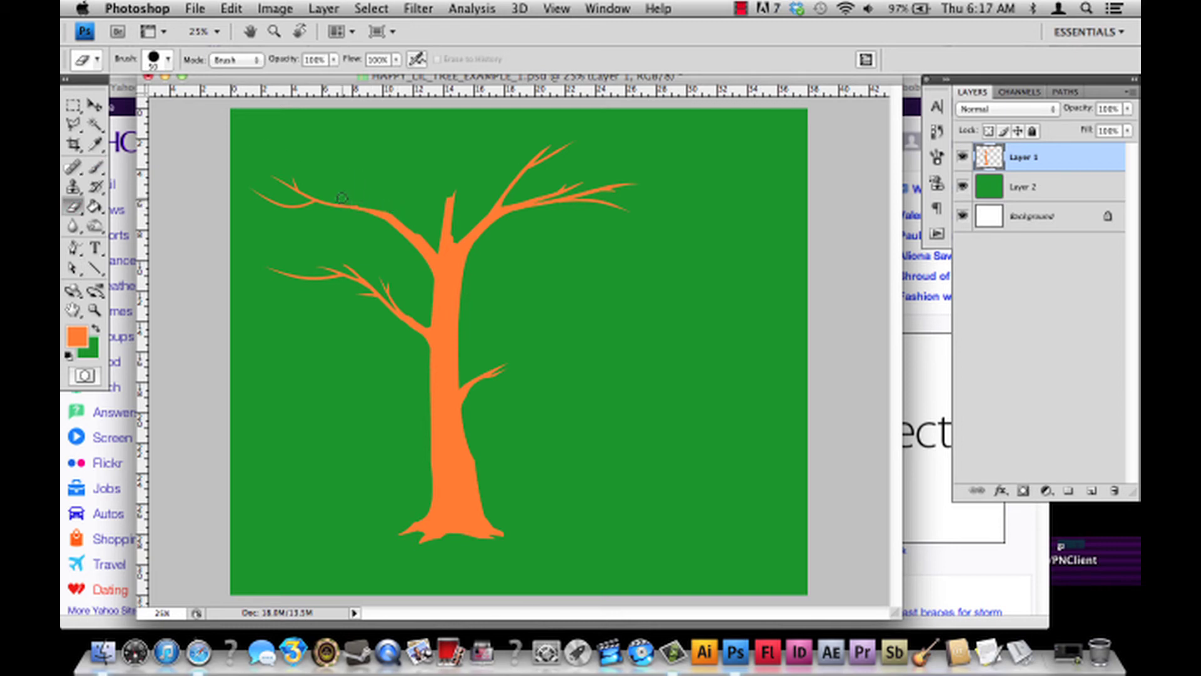
left_click(95, 166)
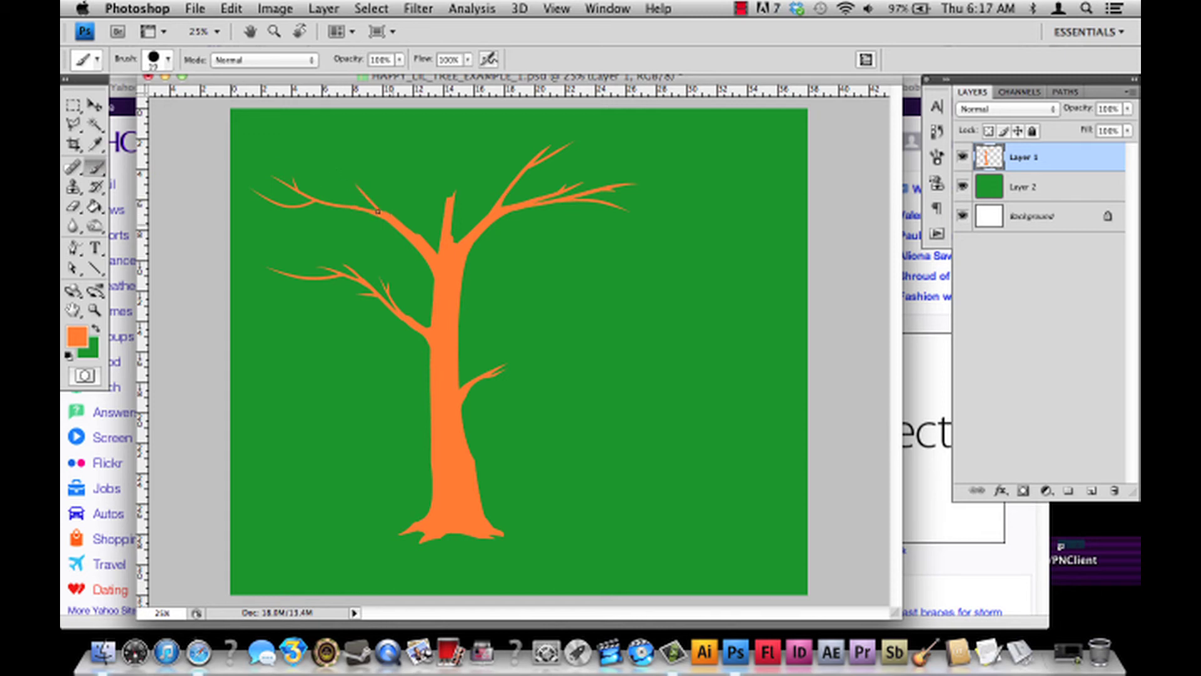
left_click_drag(382, 206, 351, 168)
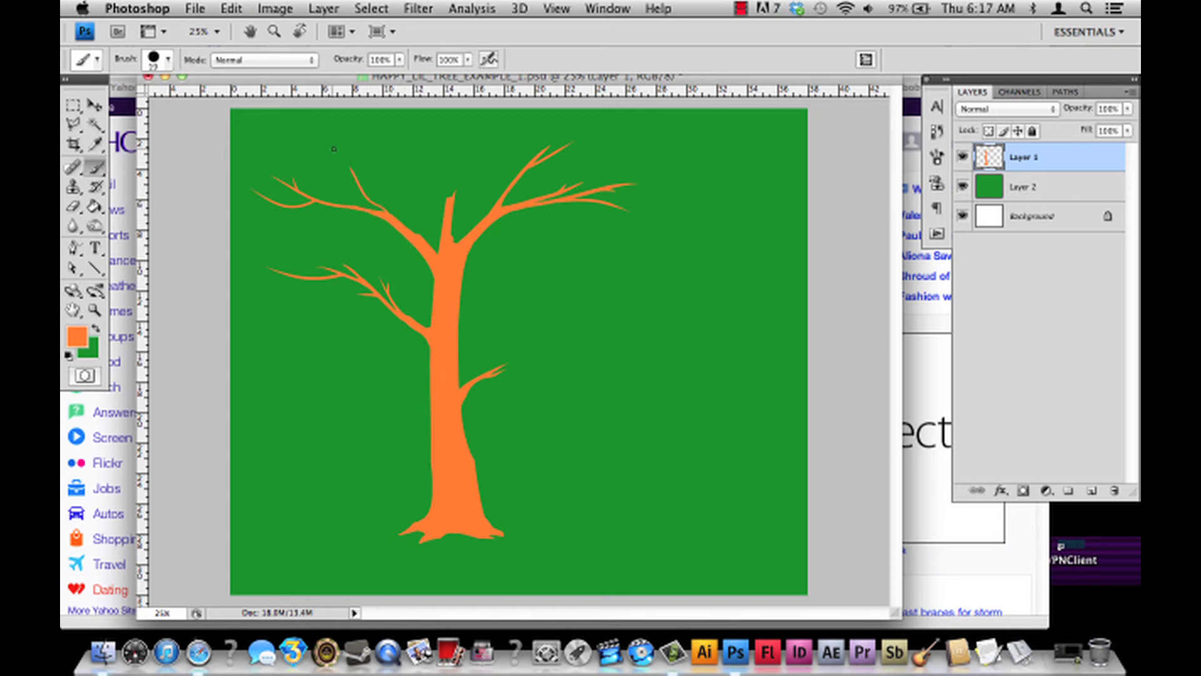
Set the brush diameter to 30 px and try repainting the twig on the upper-left branch, undoing the strokes.
left_click(167, 59)
double_click(213, 87)
type("30")
key("Return")
left_click_drag(388, 214, 385, 170)
key("ctrl+z")
key("ctrl+z")
key("ctrl+z")
mouse_move(388, 214)
left_mouse_down()
mouse_move(349, 183)
mouse_move(420, 251)
left_mouse_up()
key("ctrl+z")
key("ctrl+z")
key("ctrl+z")
key("ctrl+z")
key("ctrl+z")
Try painting a longer offshoot that joins the upper-left branch near its bend, and undo the attempts.
left_click_drag(344, 186, 416, 252)
key("ctrl+z")
left_click_drag(346, 191, 379, 206)
key("ctrl+z")
left_click_drag(352, 181, 370, 197)
key("ctrl+z")
key("ctrl+z")
left_click_drag(351, 161, 401, 220)
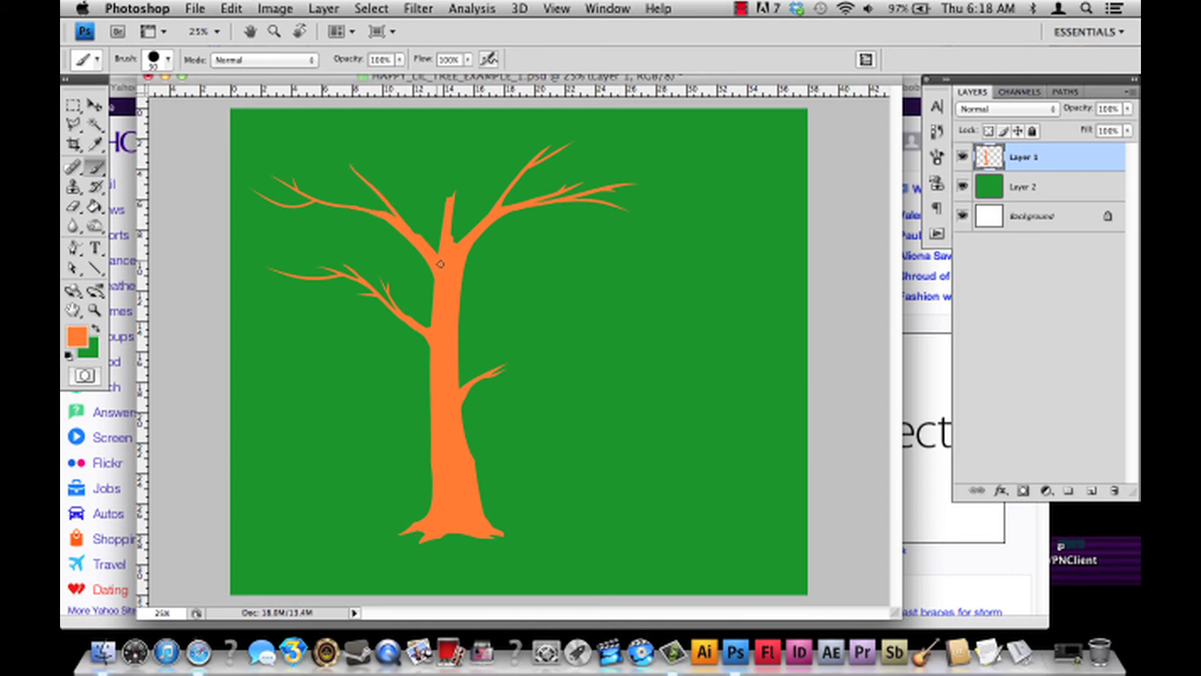
key("ctrl+z")
key("ctrl+z")
key("ctrl+z")
key("ctrl+z")
key("ctrl+z")
key("ctrl+z")
key("ctrl+z")
Try several strokes for a second branch sweeping down into the upper-left limb, undoing each one.
left_click_drag(332, 167, 453, 282)
key("ctrl+z")
key("ctrl+z")
mouse_move(331, 167)
left_mouse_down()
mouse_move(385, 222)
mouse_move(402, 218)
left_mouse_up()
key("ctrl+z")
left_click_drag(332, 167, 407, 235)
key("ctrl+z")
key("ctrl+z")
left_click_drag(329, 169, 407, 273)
key("ctrl+z")
left_click_drag(328, 164, 422, 231)
key("ctrl+z")
Paint a long curved branch from near the canvas's top edge down into the upper-left limb, and thicken its base.
left_click_drag(306, 126, 416, 234)
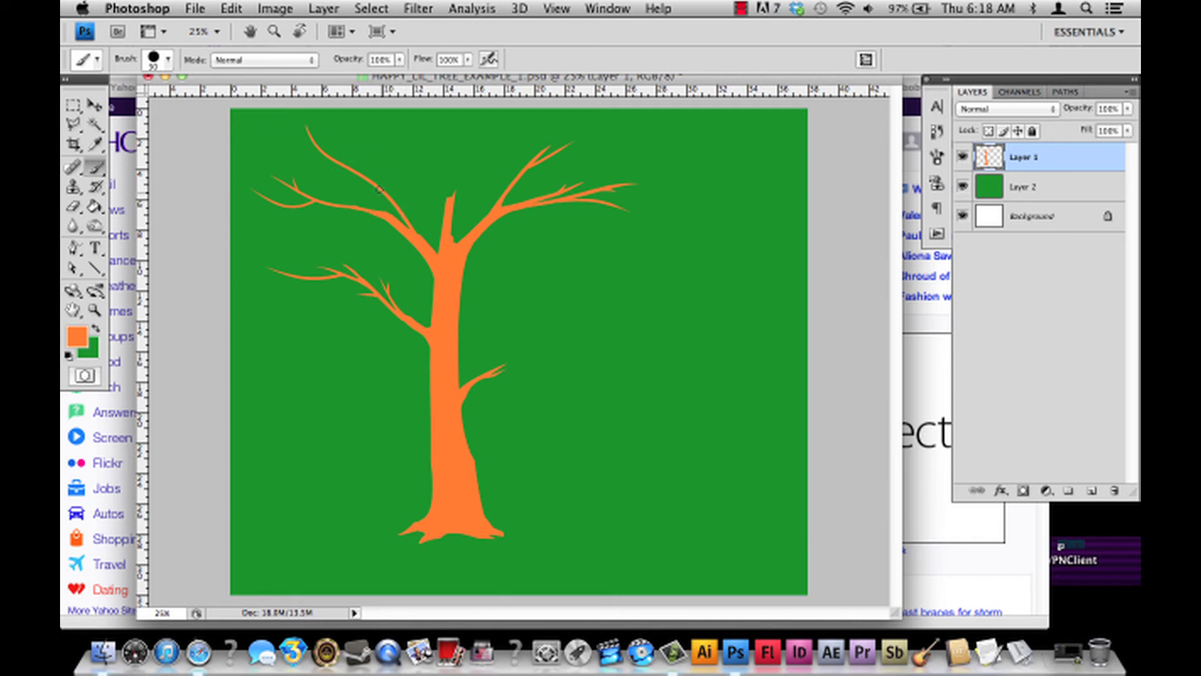
key("ctrl+z")
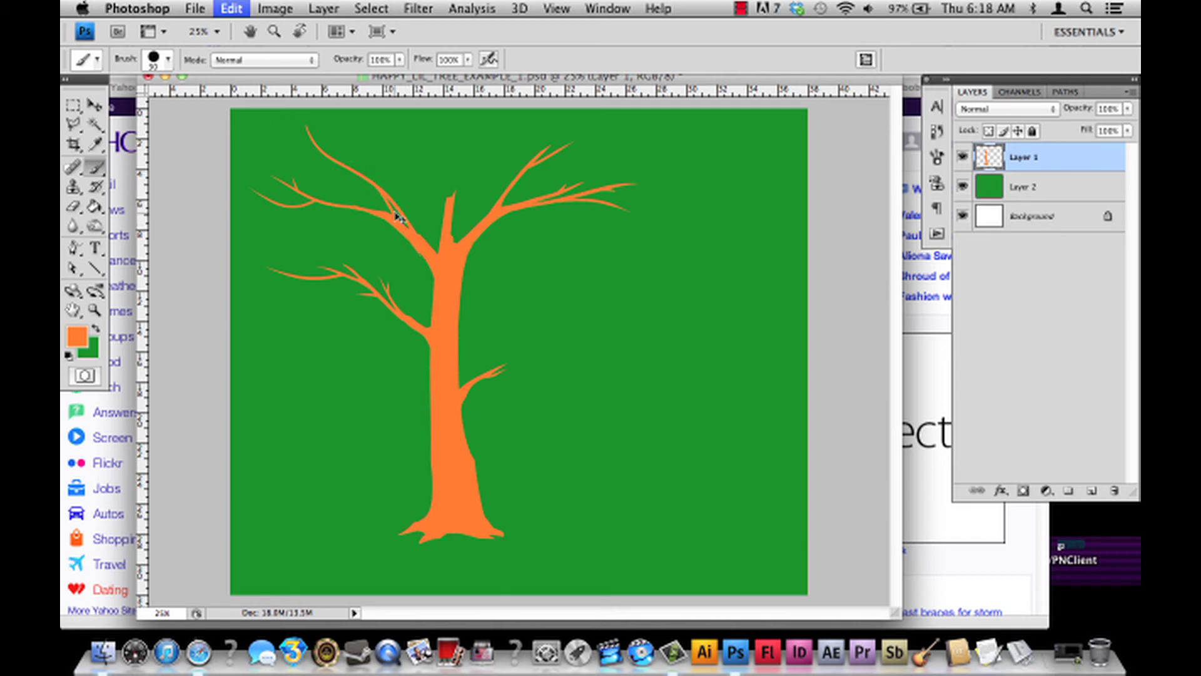
left_click_drag(379, 189, 437, 253)
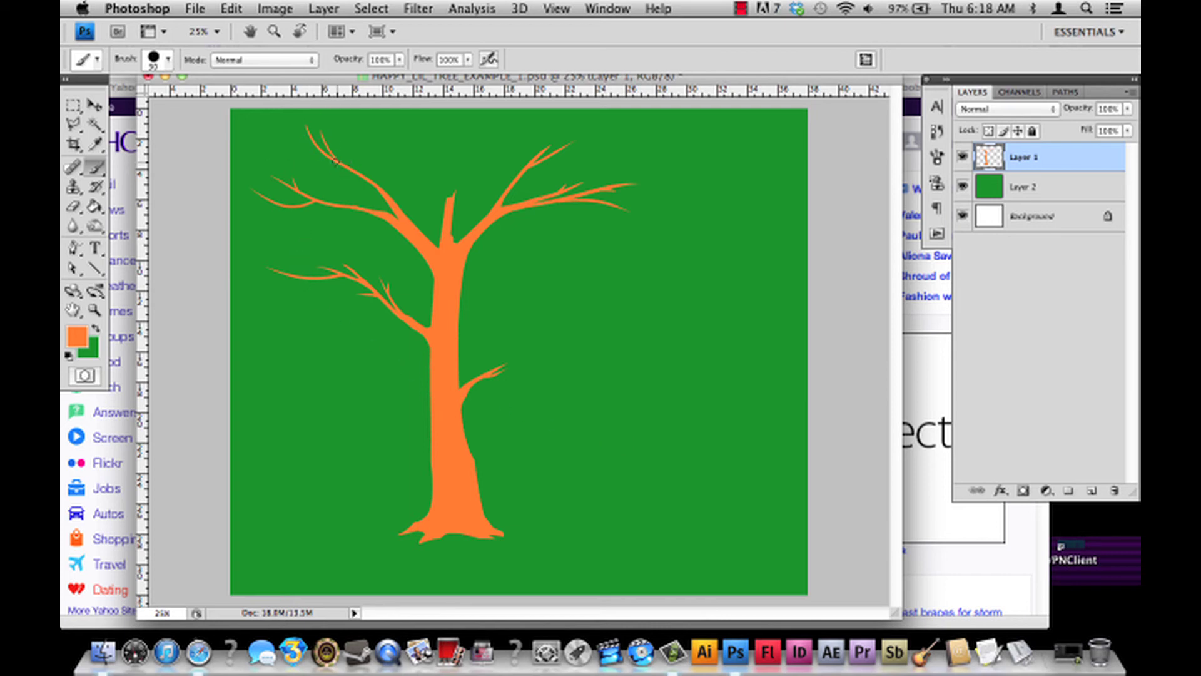
Add two small side twigs to the new top-left branch, one near its tip and one at its middle.
left_click_drag(340, 160, 329, 145)
left_click_drag(374, 189, 346, 187)
key("super+z")
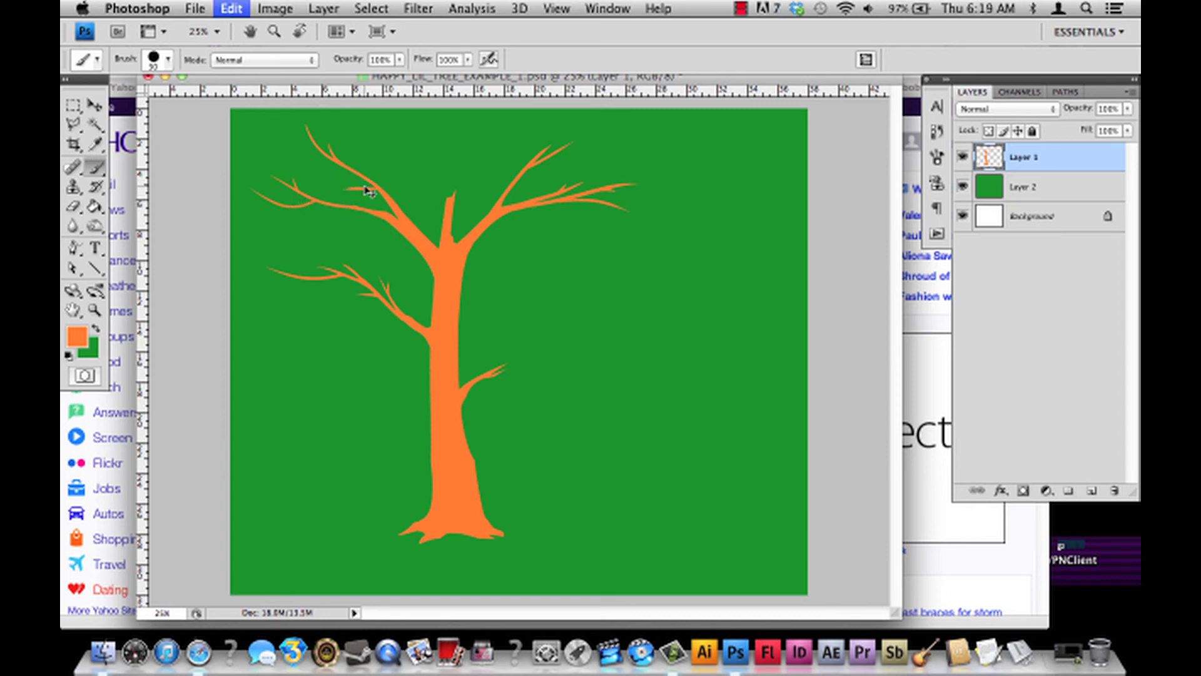
left_click_drag(383, 193, 345, 187)
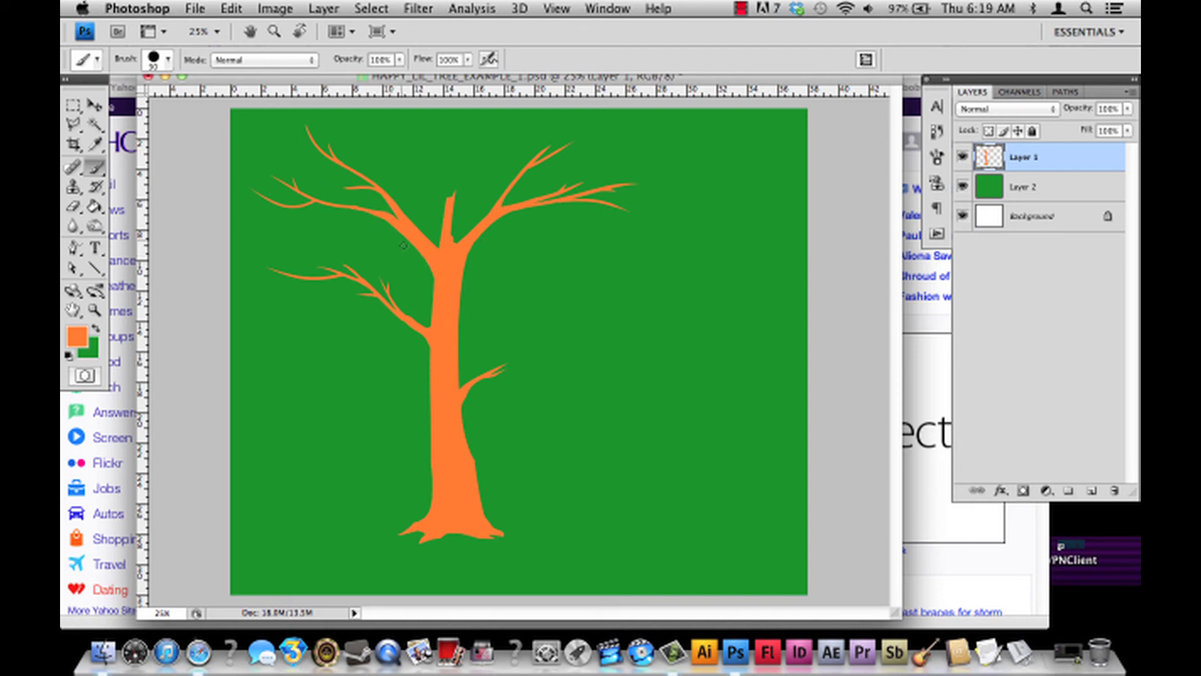
Try painting a curved stroke along the underside of the upper-left limb down to the trunk, undoing each attempt.
left_click_drag(392, 230, 434, 299)
key("ctrl+z")
left_click_drag(390, 224, 432, 320)
key("super+z")
left_click_drag(389, 223, 432, 306)
key("super+z")
left_click_drag(390, 221, 433, 287)
key("super+z")
Paint a short, nearly horizontal twig growing leftward from the trunk just below the upper-left limb.
left_click(73, 207)
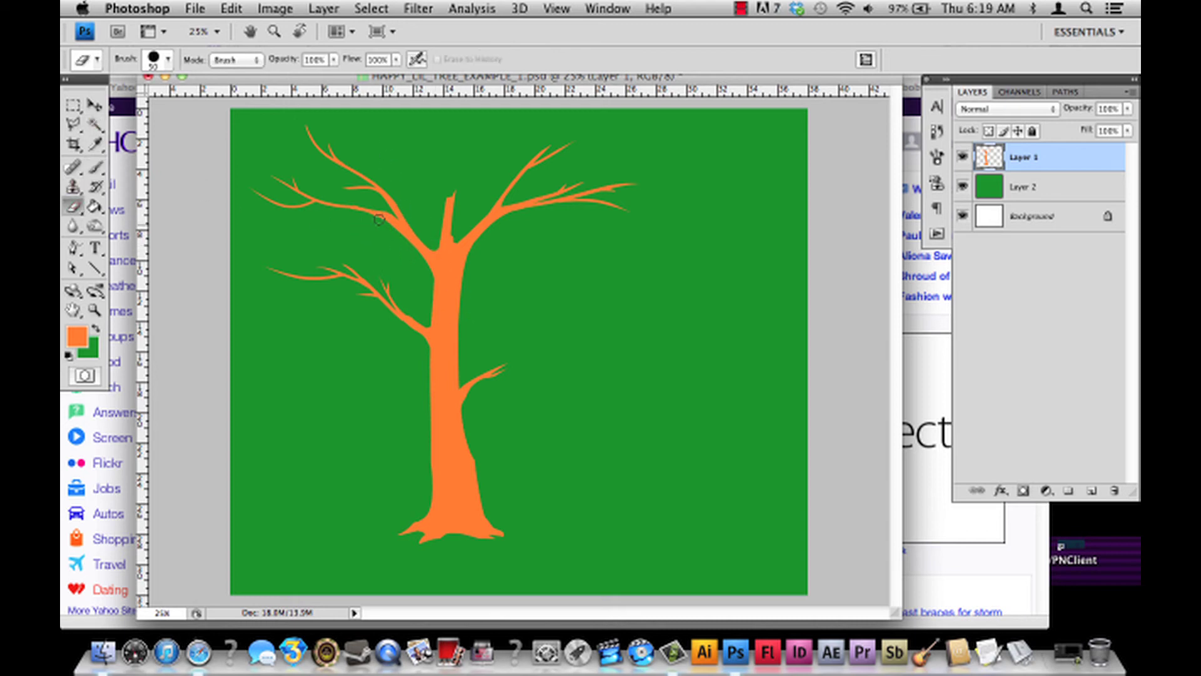
key("b")
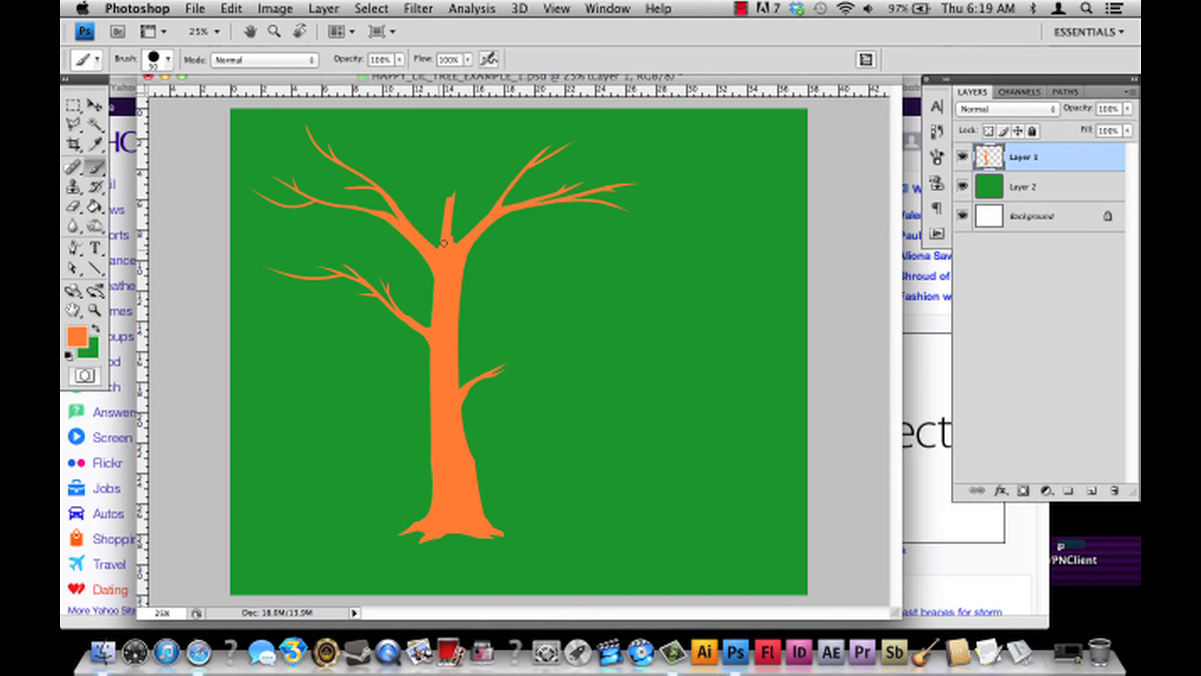
key("super+z")
left_click_drag(429, 245, 418, 206)
key("super+z")
left_click_drag(428, 257, 385, 250)
key("super+z")
key("super+z")
key("super+z")
key("super+z")
Rework the short twig below the upper-left limb with the eraser and brush so its tip curves upward.
left_click(78, 202)
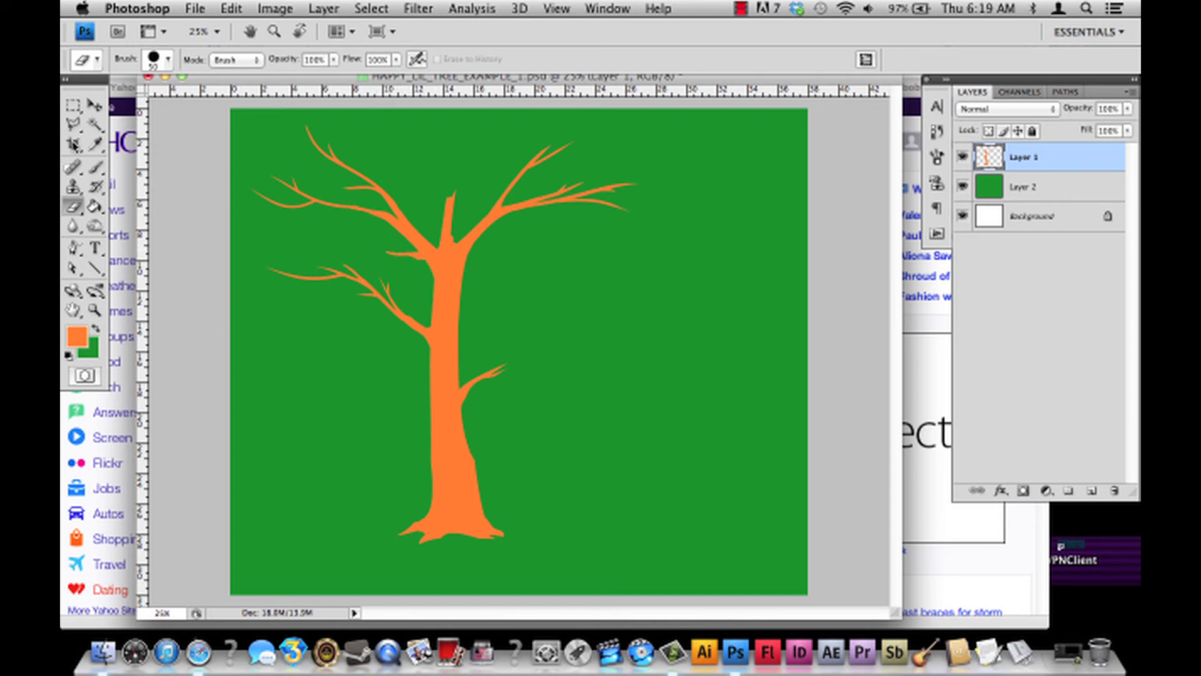
left_click(95, 166)
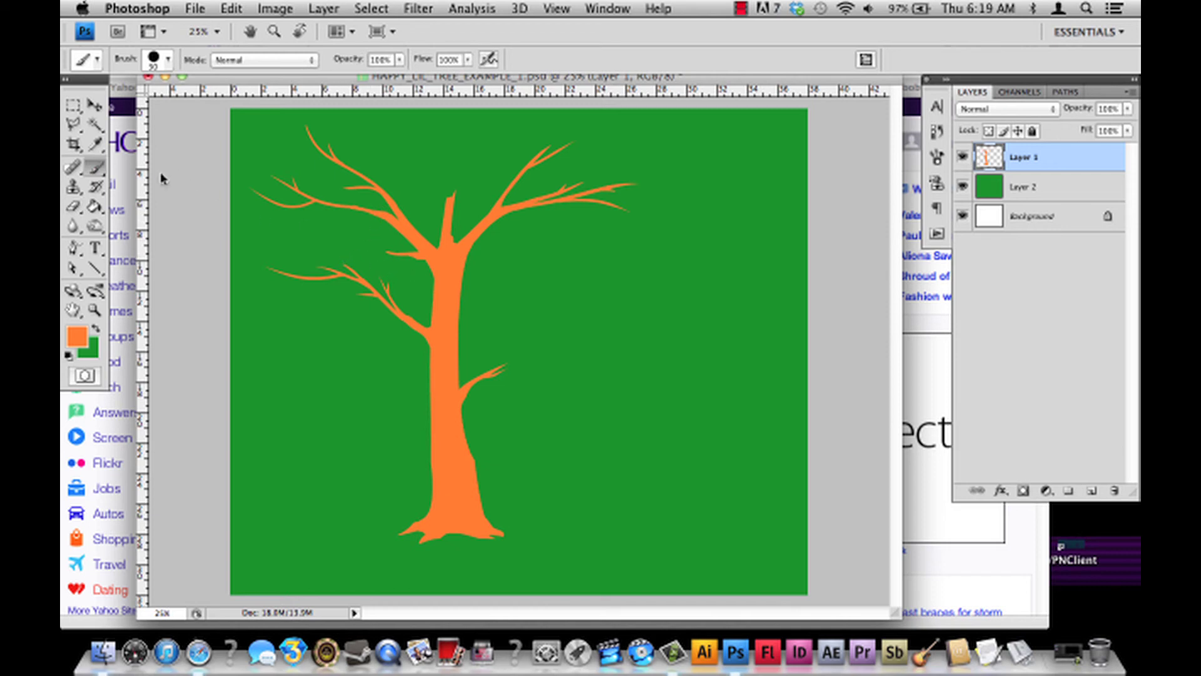
left_click(73, 207)
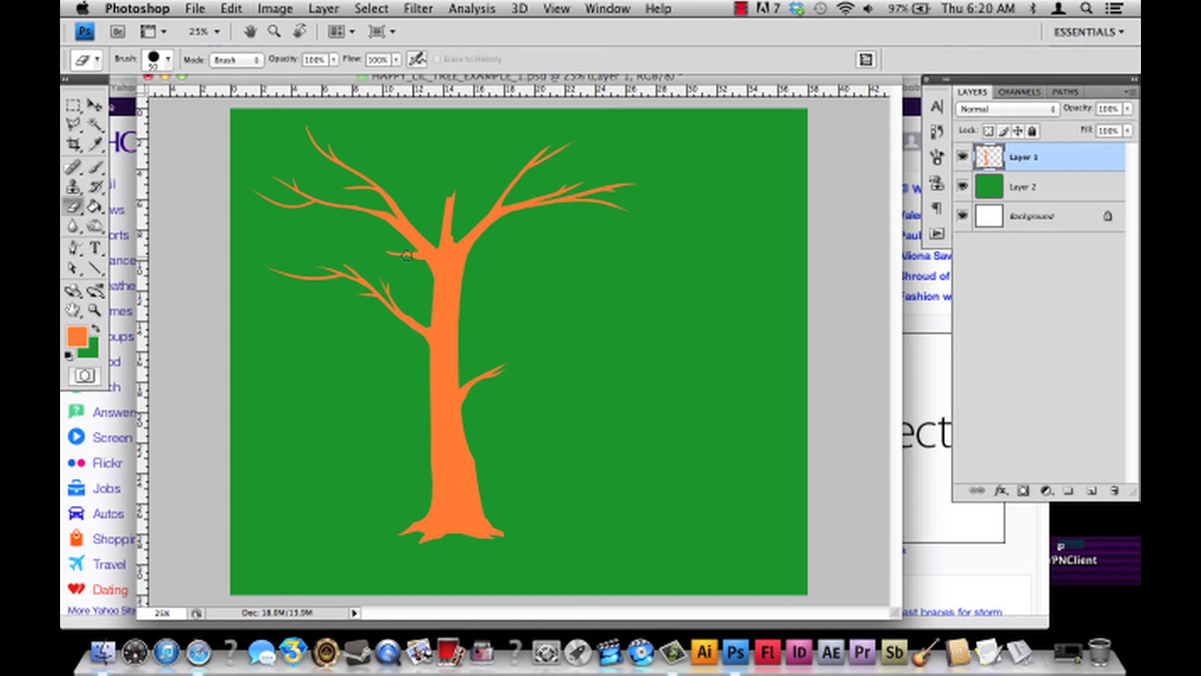
key("super+z")
key("b")
key("super+z")
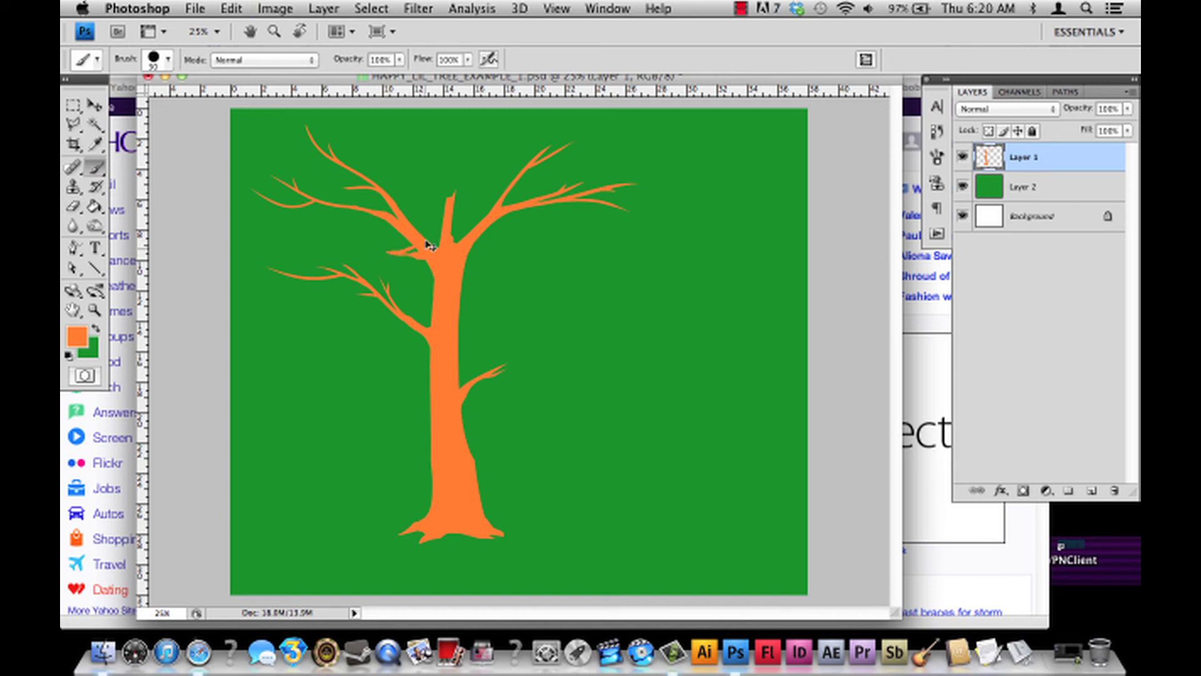
key("super+z")
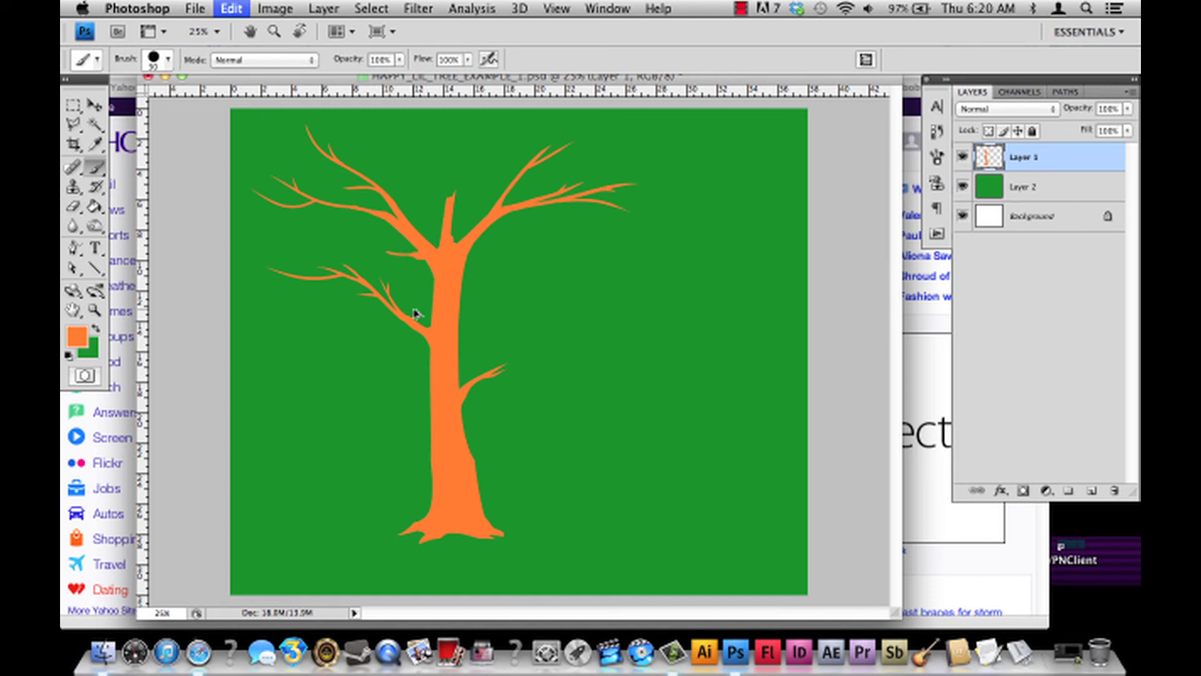
key("super+z")
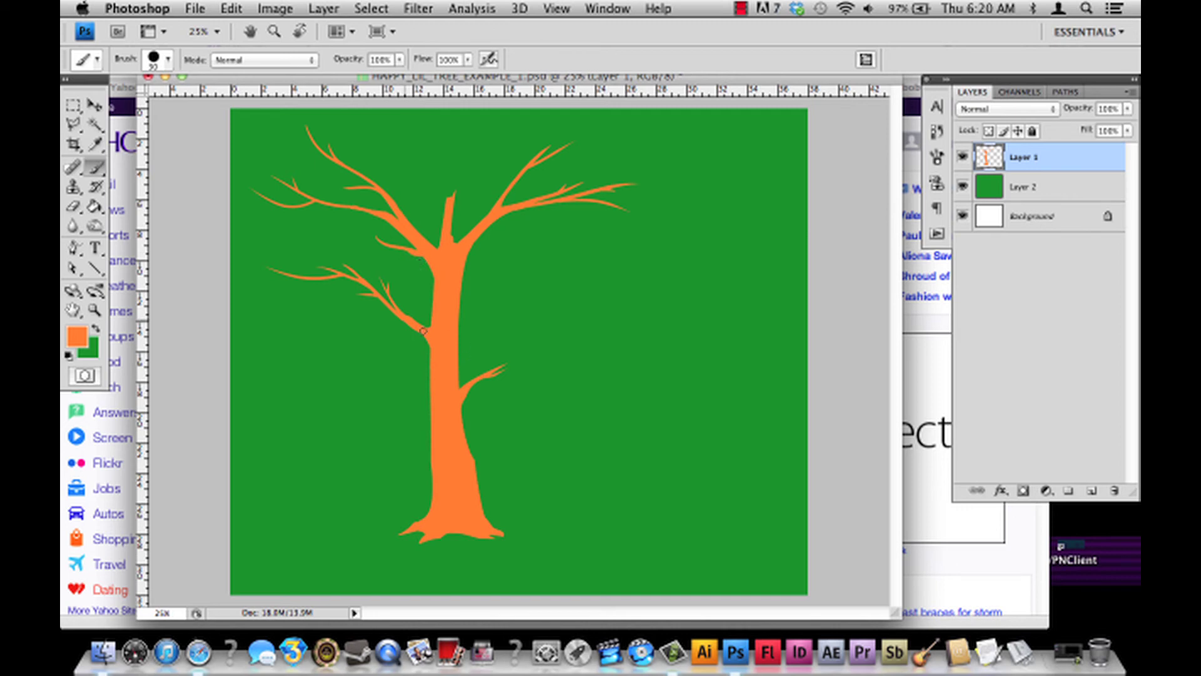
Shorten the short twig below the upper-left limb with the eraser and touch up its base with the brush.
key("e")
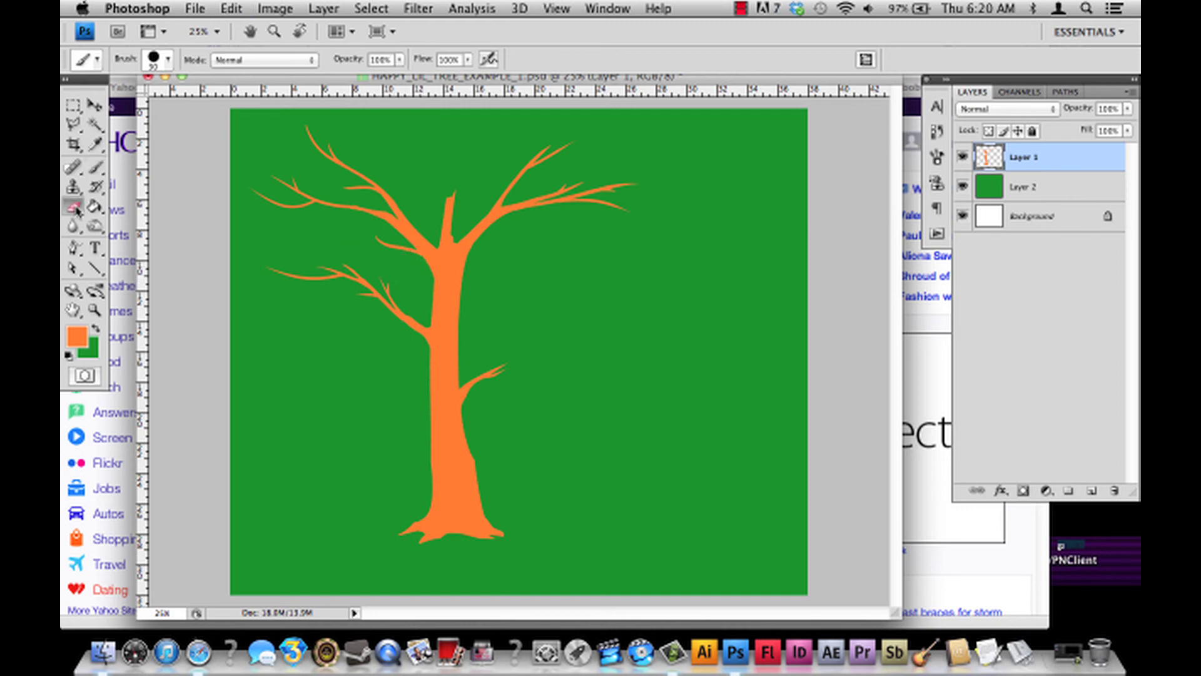
mouse_move(388, 249)
left_mouse_down()
mouse_move(374, 264)
mouse_move(394, 251)
left_mouse_up()
key("b")
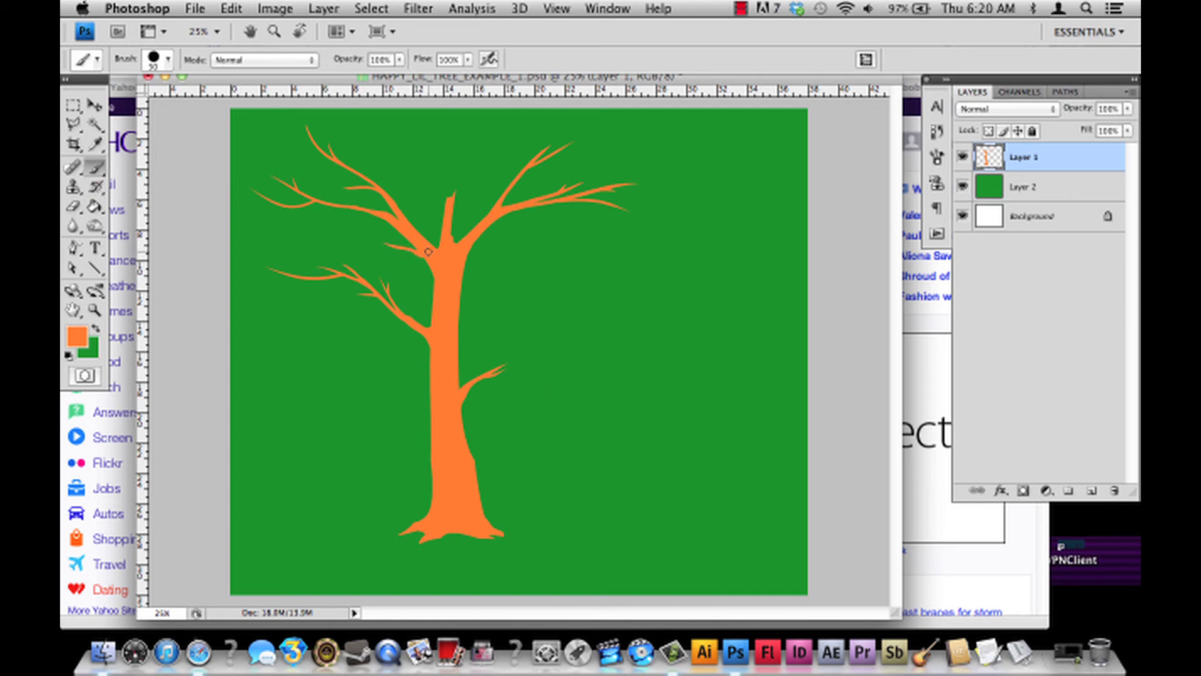
key("super+z")
key("super+z")
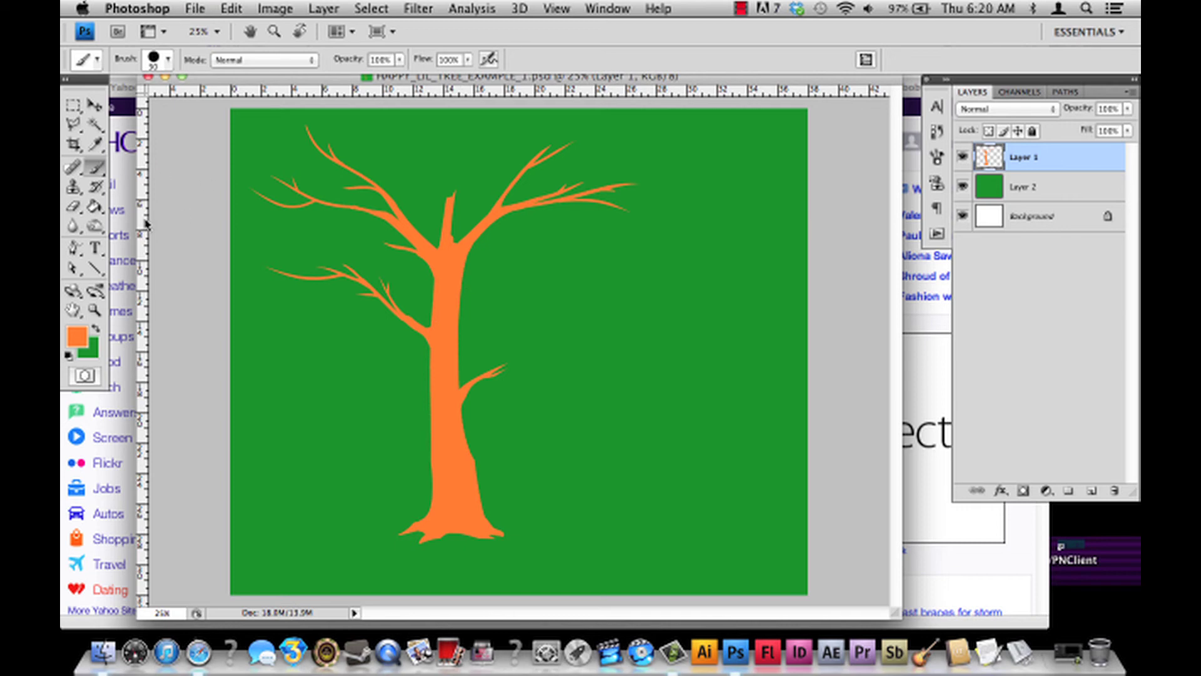
Erase the long outermost twig at the tip of the lower-left branch, leaving the branch's smaller end twigs.
left_click(73, 206)
left_click_drag(263, 268, 278, 273)
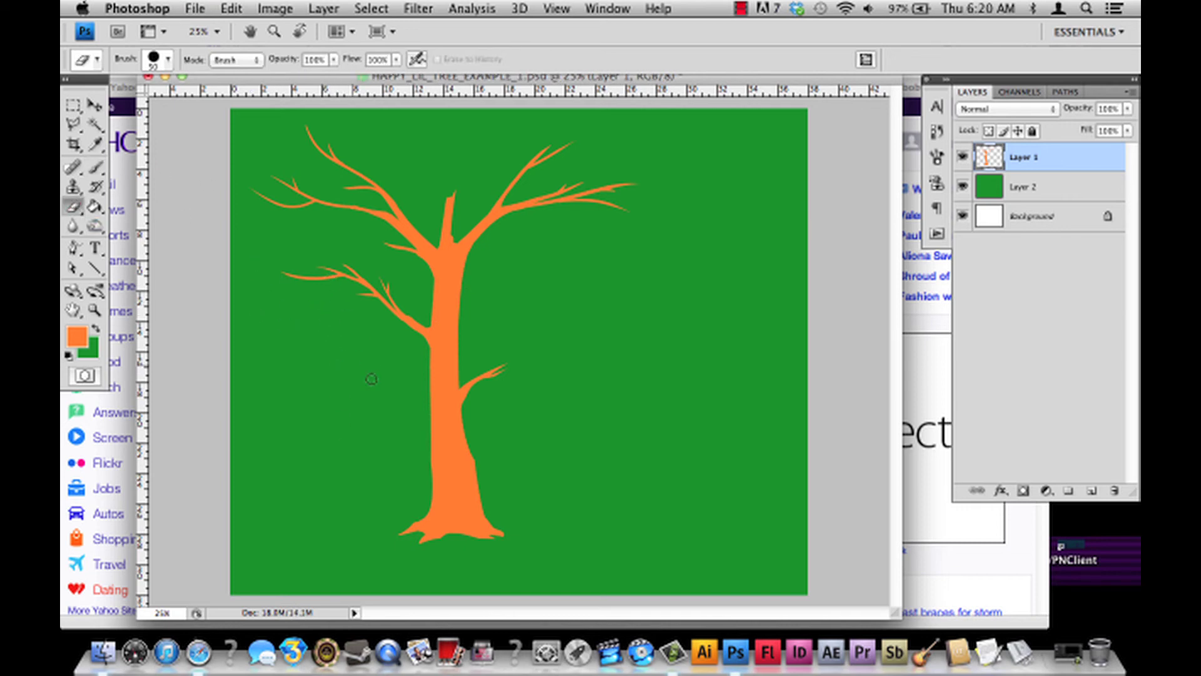
left_click(95, 168)
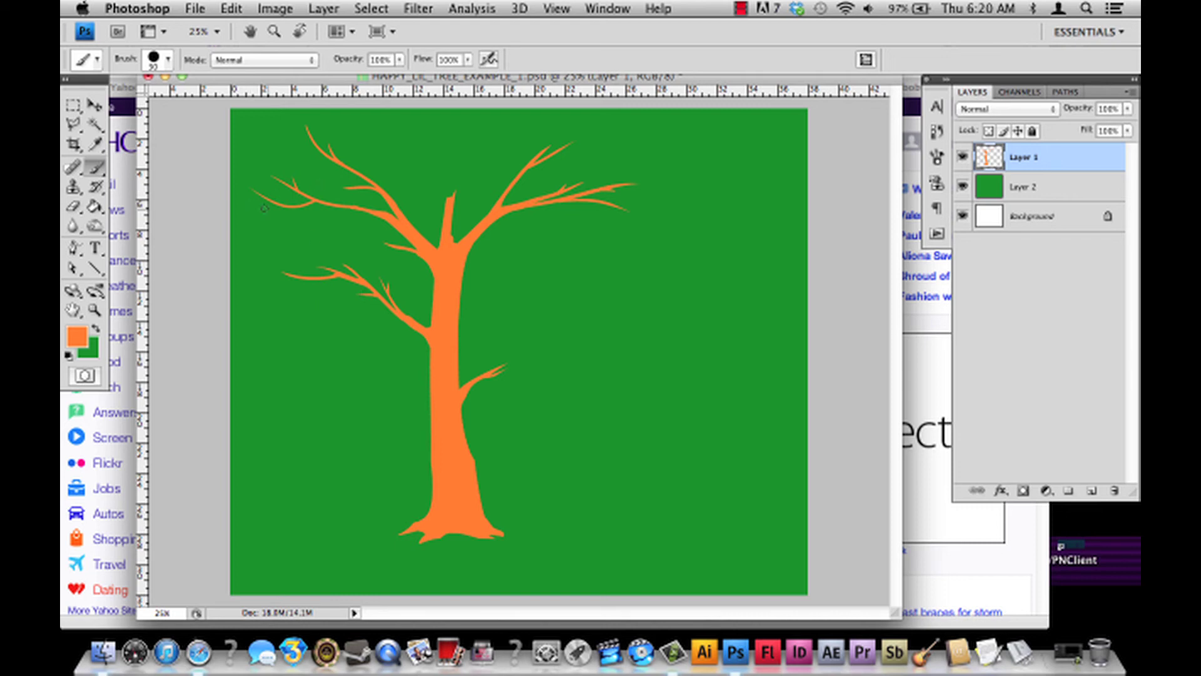
key("super+z")
left_click(73, 205)
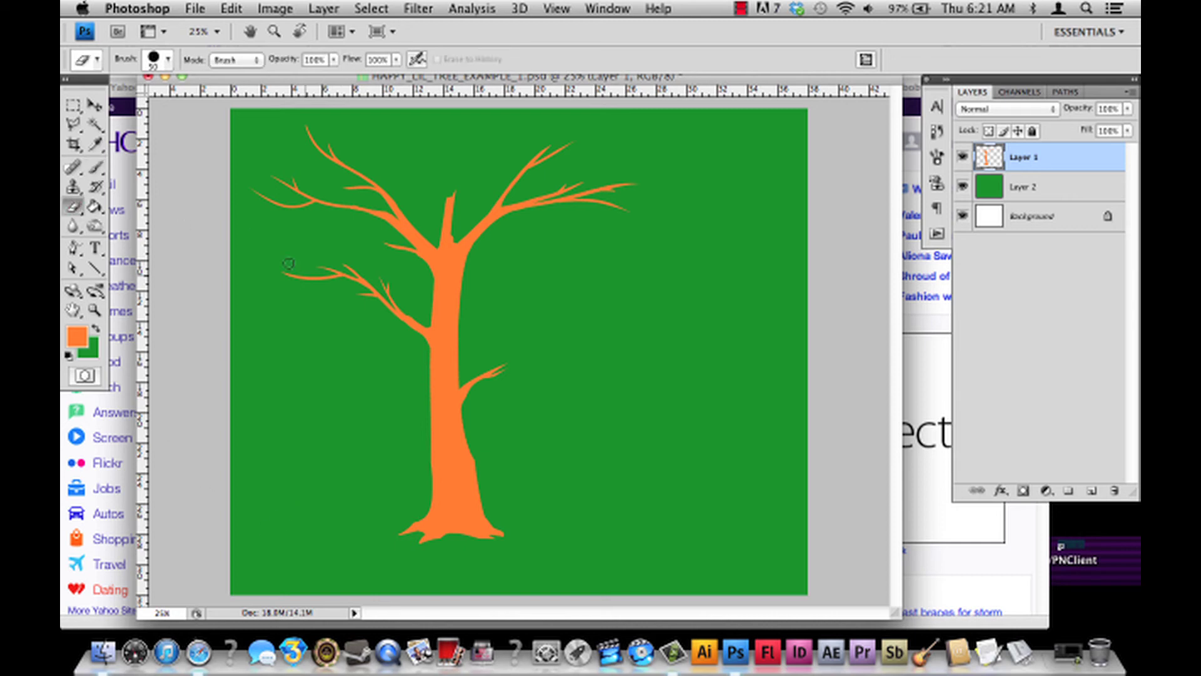
left_click_drag(286, 275, 321, 278)
key("b")
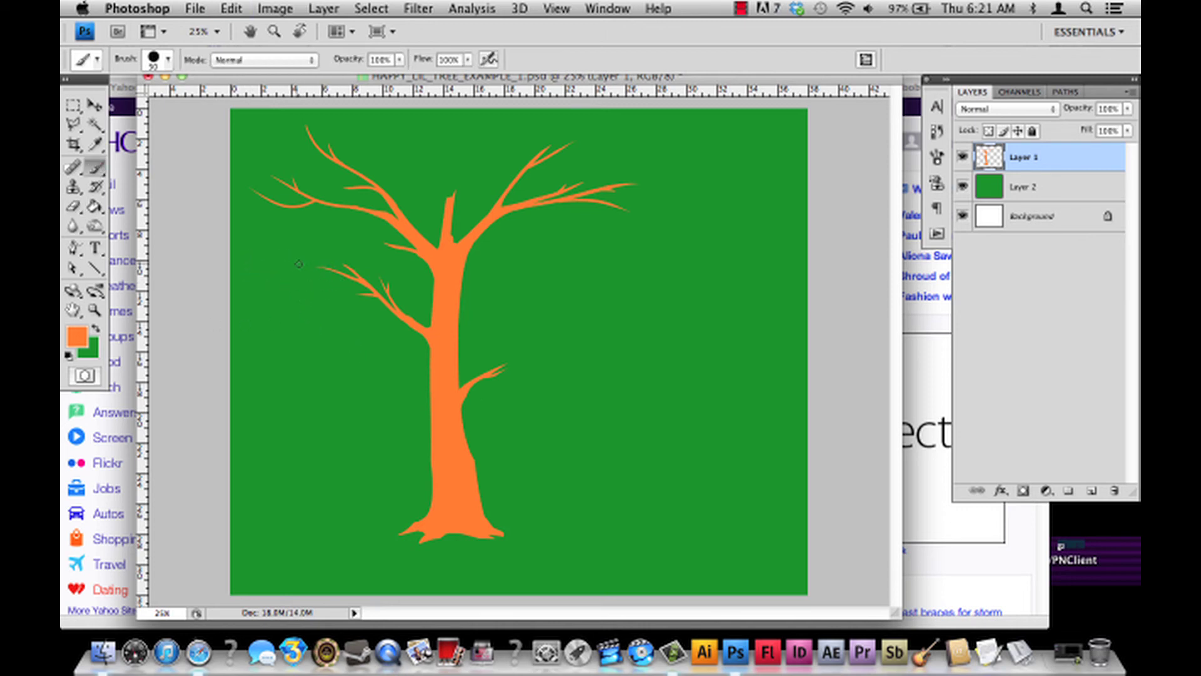
Try to paint a replacement twig curving up and left from the lower-left branch's tip, trimming it with the eraser.
key("super+z")
left_click_drag(285, 259, 337, 273)
key("super+z")
key("super+z")
key("super+z")
key("super+z")
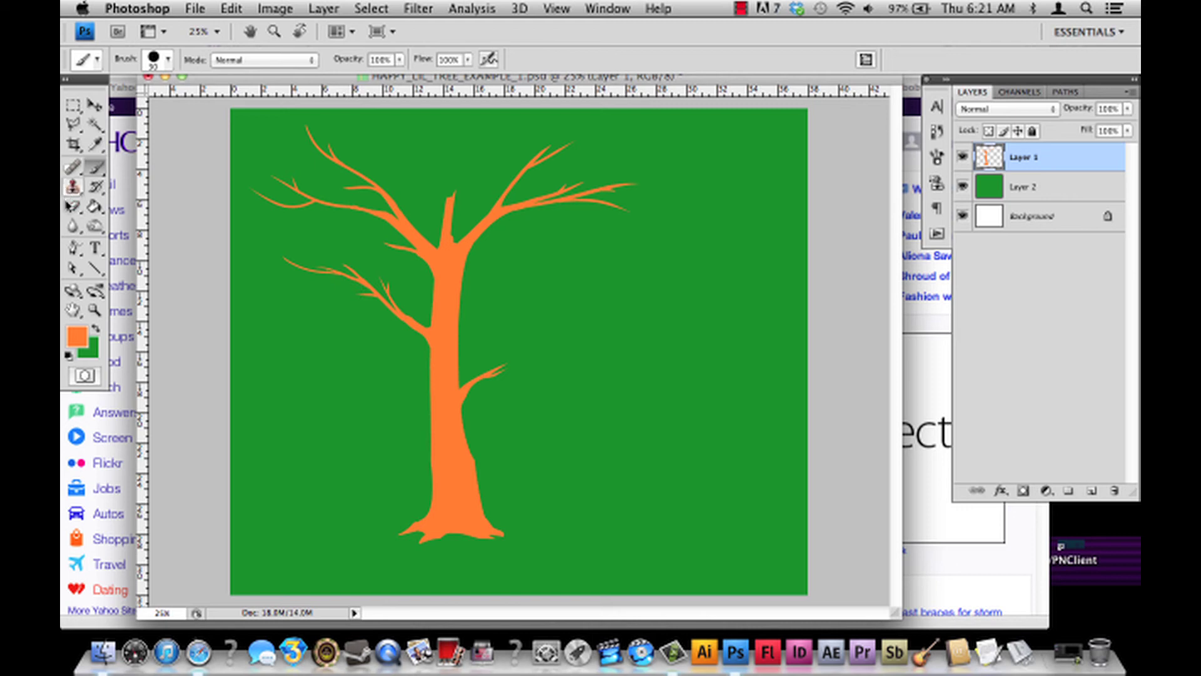
left_click(74, 207)
left_click_drag(320, 263, 340, 273)
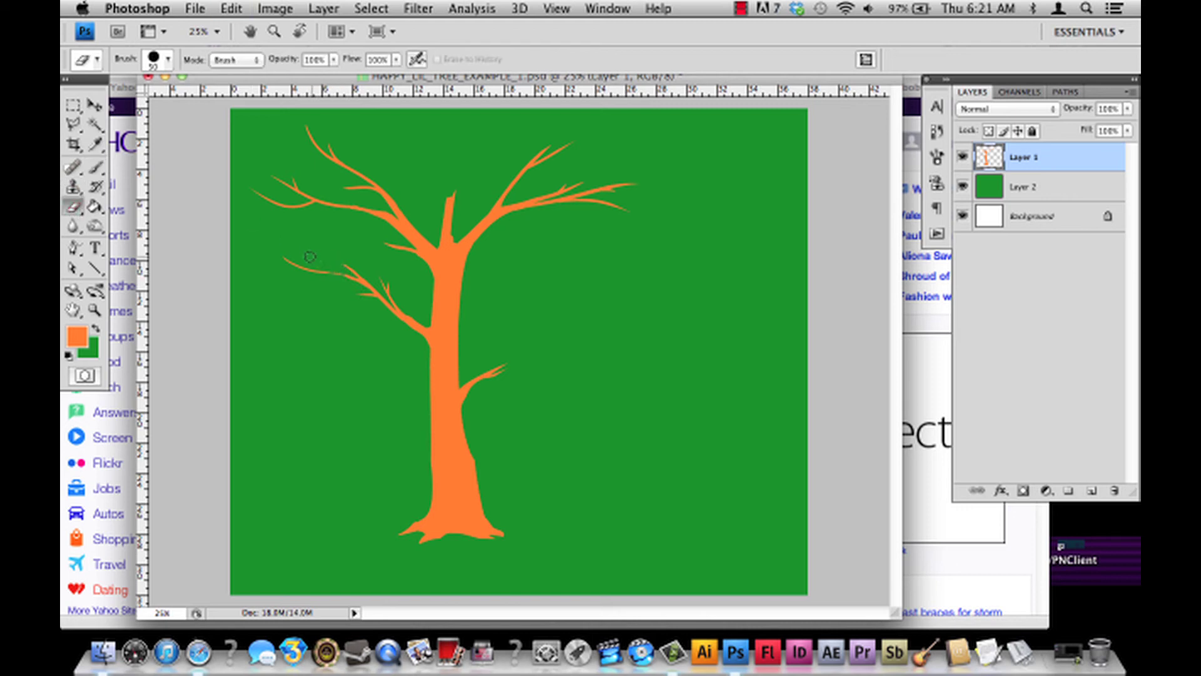
left_click_drag(275, 247, 293, 257)
Undo the replacement twig strokes on the lower-left branch and save the document.
key("super+alt+z")
key("super+alt+z")
left_click(227, 9)
left_click(250, 46)
key("super+s")
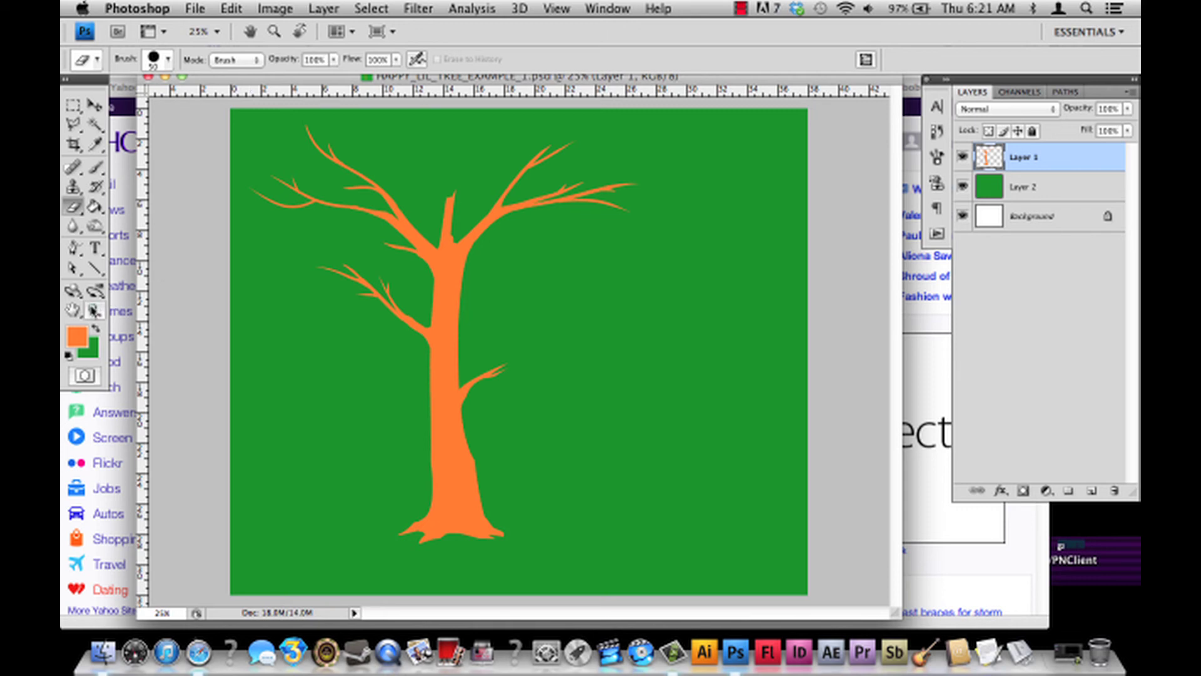
Examine the tree's edges at 100% magnification, from the upper branches down to the roots.
left_click(94, 310)
left_click(463, 322)
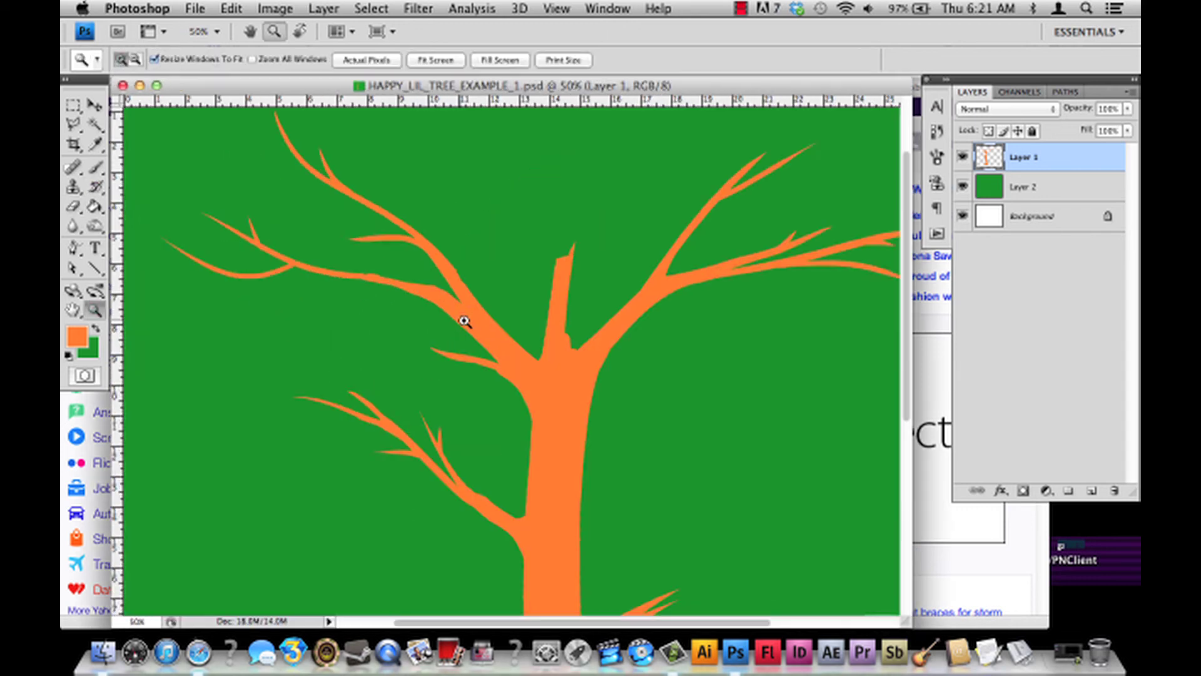
left_click(464, 321)
left_click(463, 322)
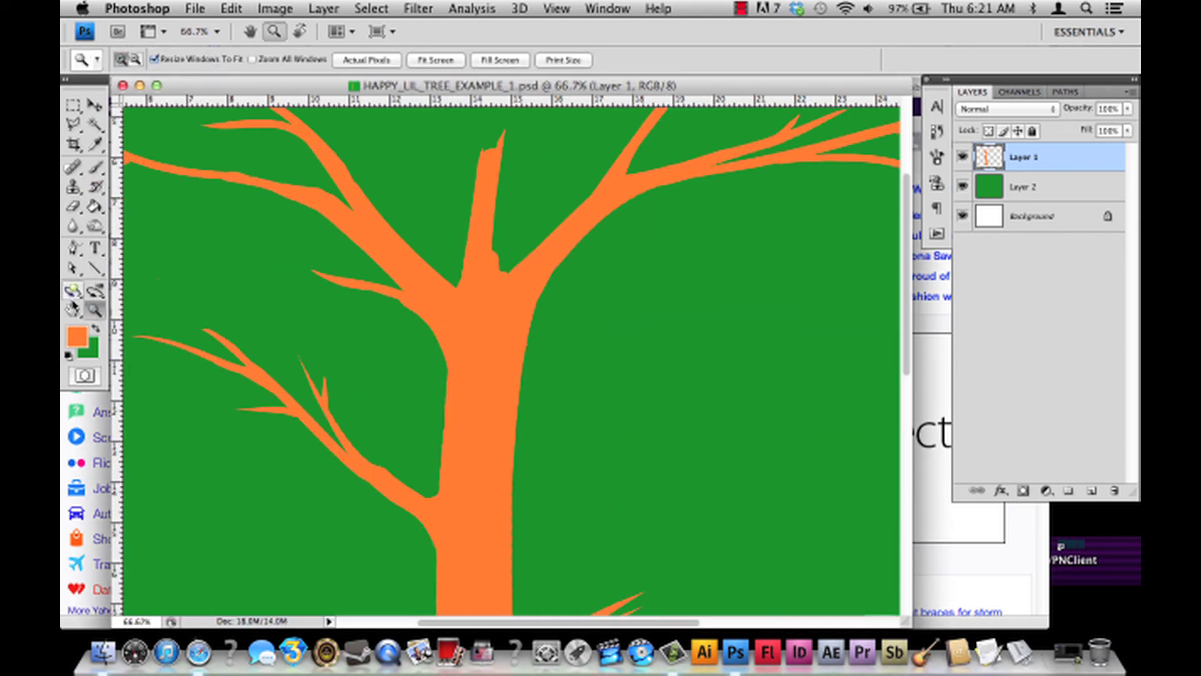
left_click(73, 309)
left_click_drag(311, 236, 523, 416)
left_click(94, 310)
left_click(418, 421)
left_click(73, 310)
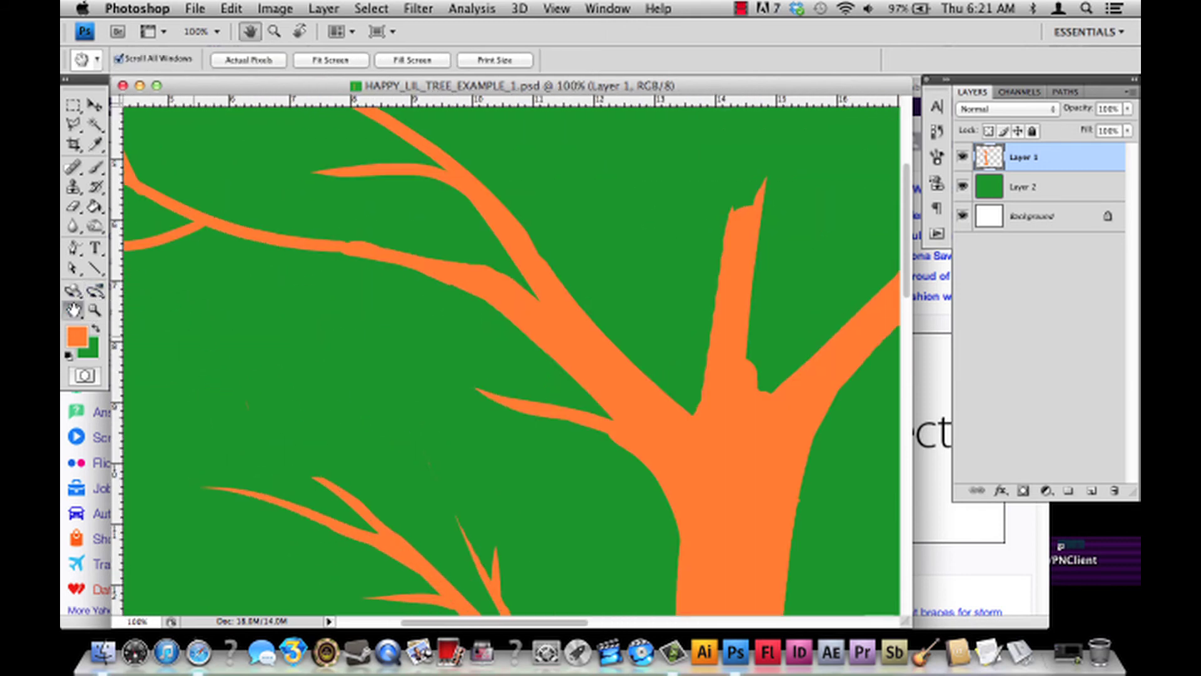
left_click_drag(692, 474, 539, 271)
left_click_drag(715, 310, 549, 364)
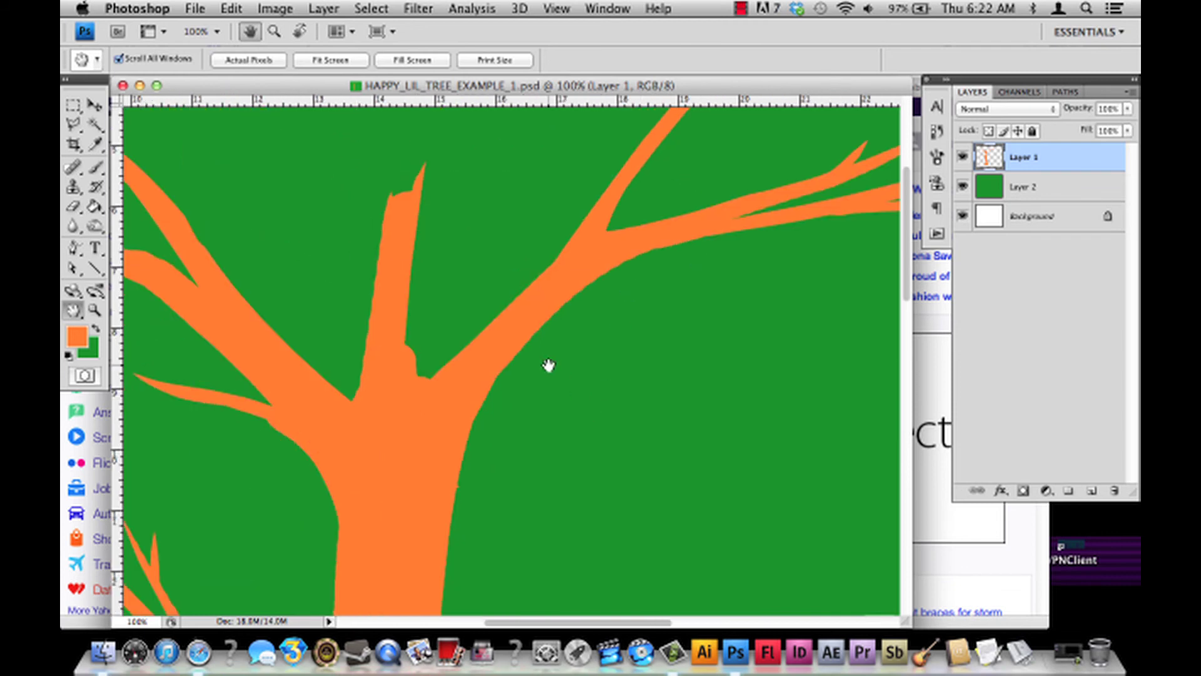
left_click_drag(685, 191, 524, 428)
left_click_drag(638, 322, 497, 169)
left_click_drag(638, 424, 622, 341)
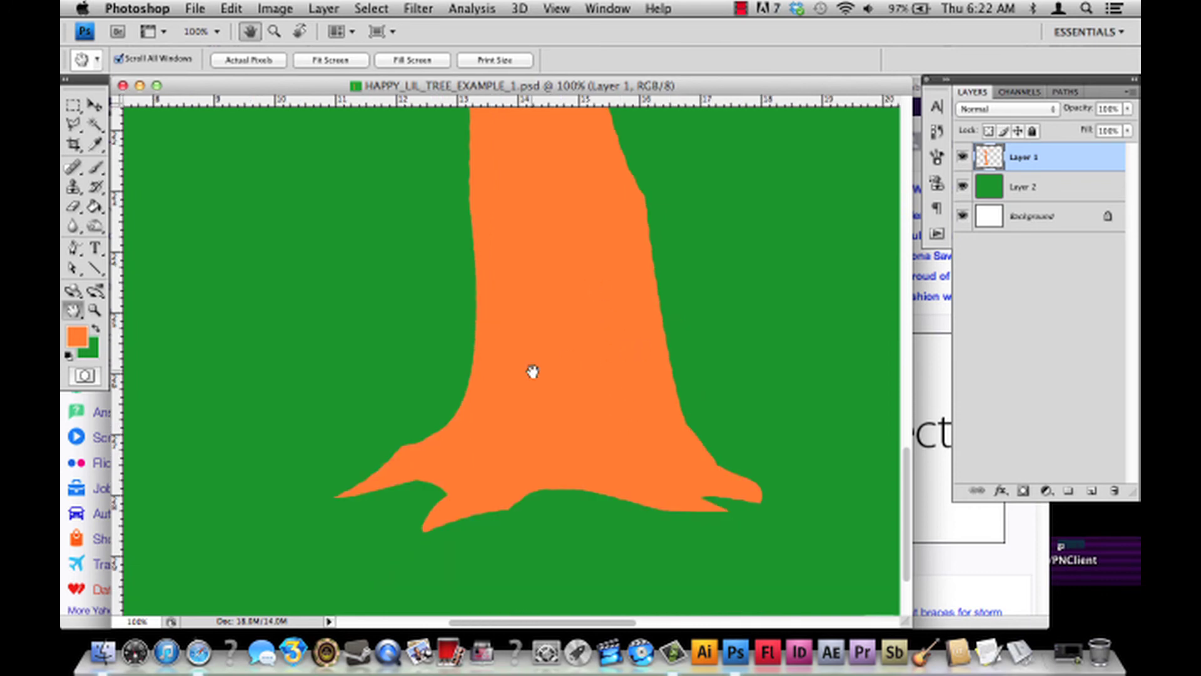
left_click(94, 310)
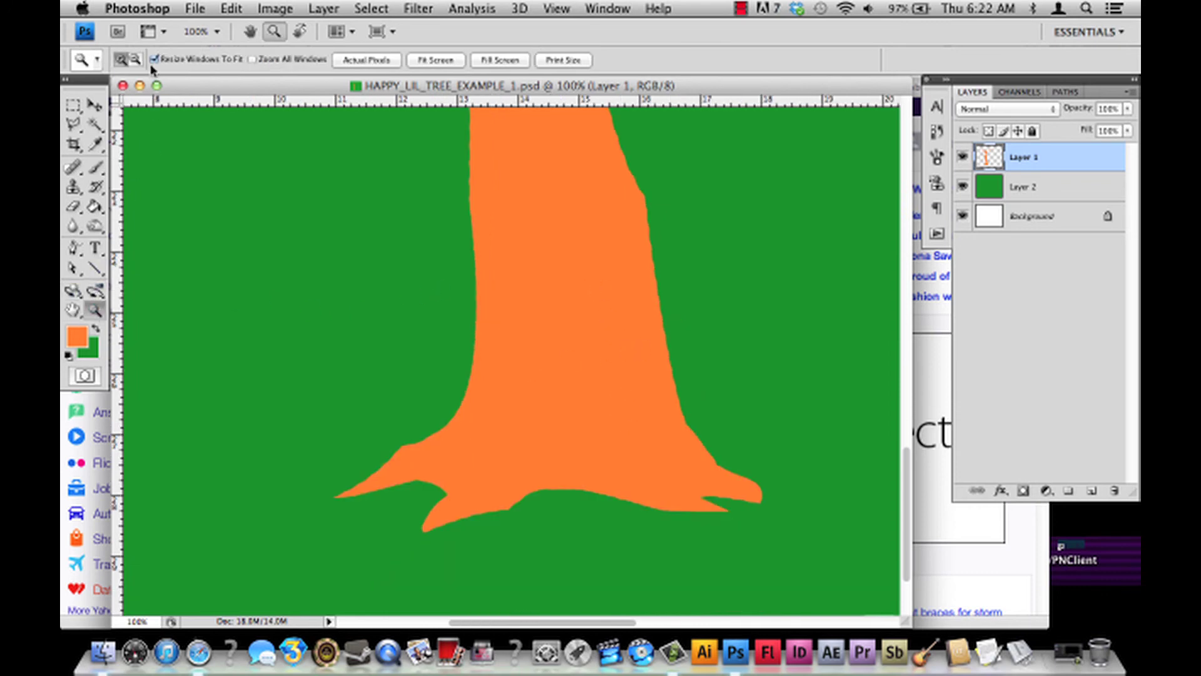
left_click(455, 325, "alt")
left_click(461, 302, "alt")
left_click(440, 212, "alt")
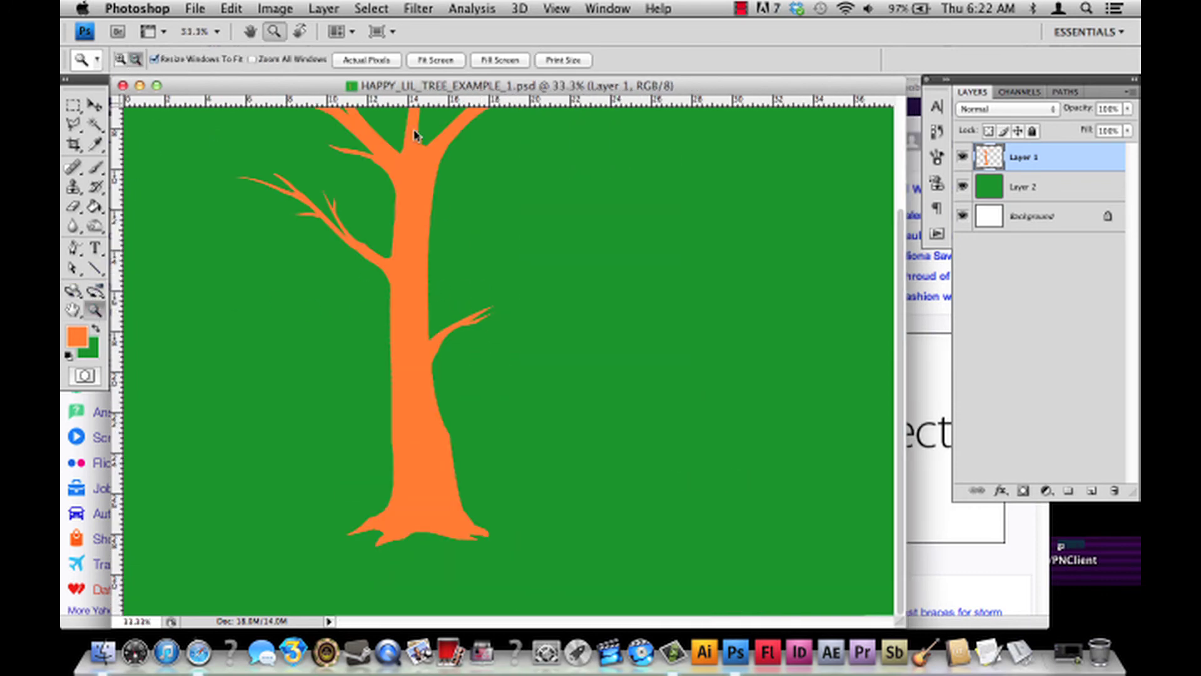
Resize the image to a document width of 13 inches with proportions constrained.
left_click(275, 8)
left_click(325, 140)
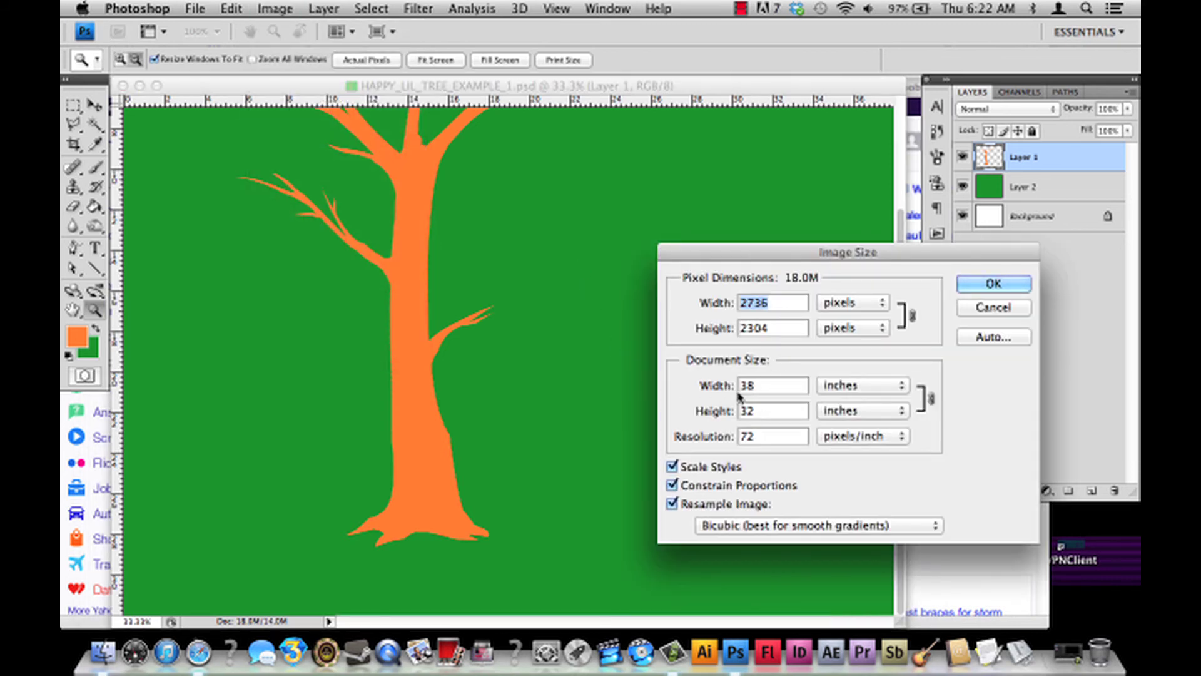
double_click(769, 385)
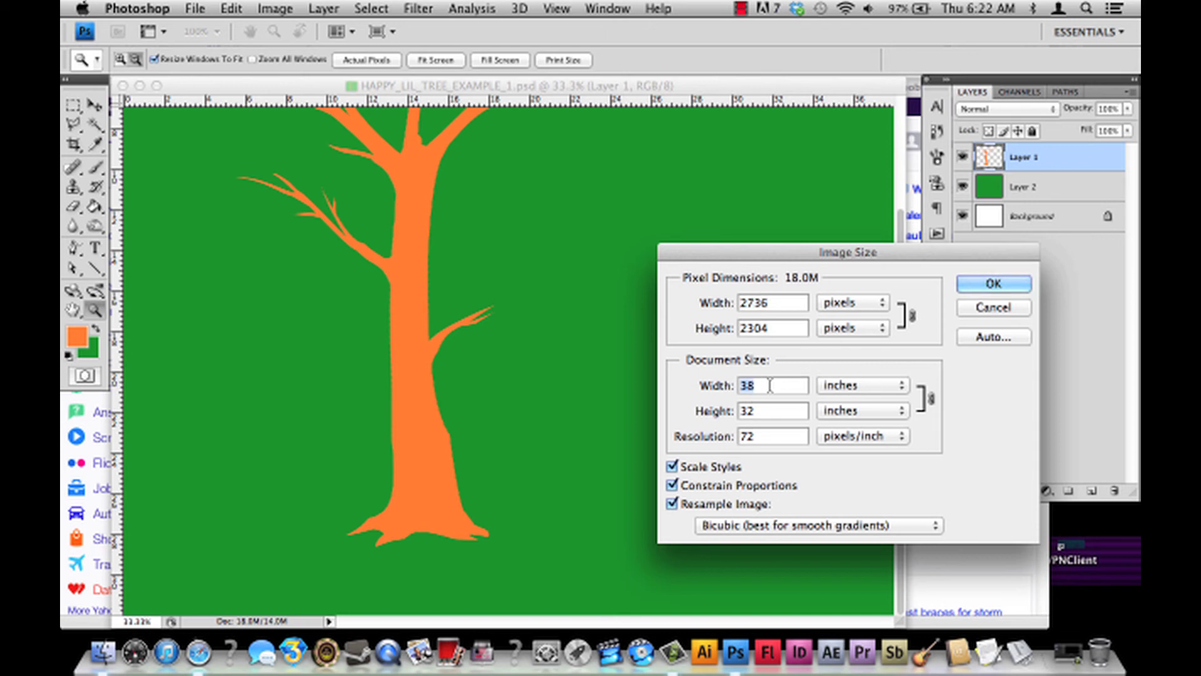
key("Tab")
left_click(768, 384)
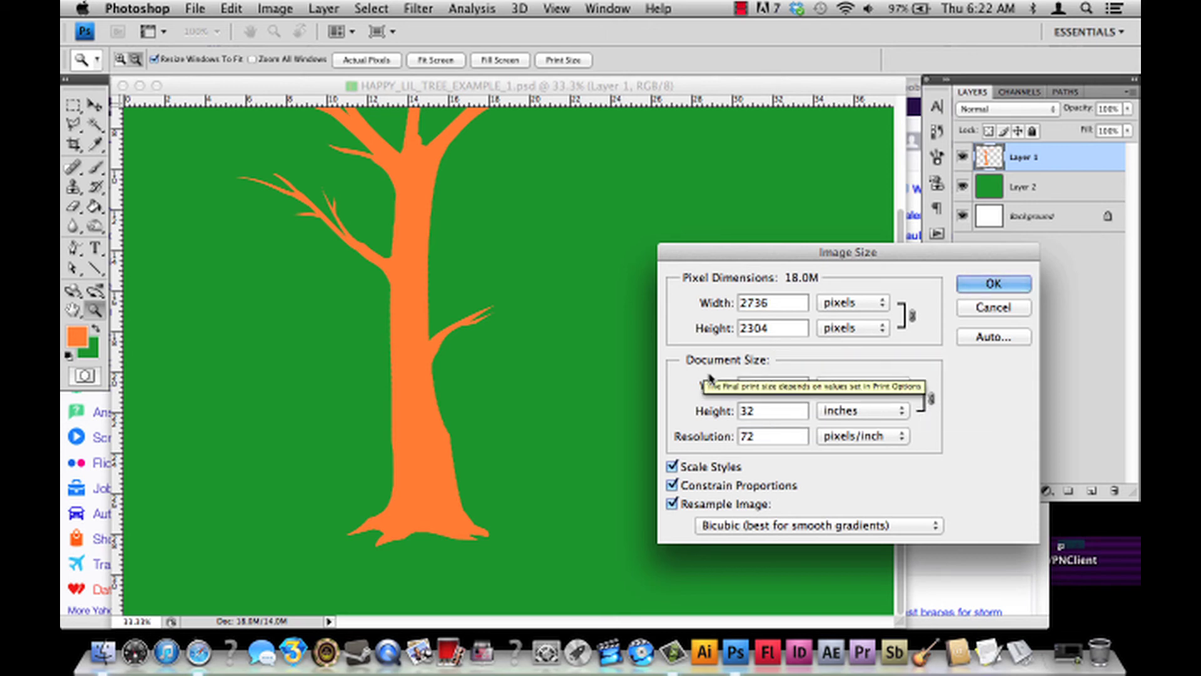
double_click(768, 385)
type("13")
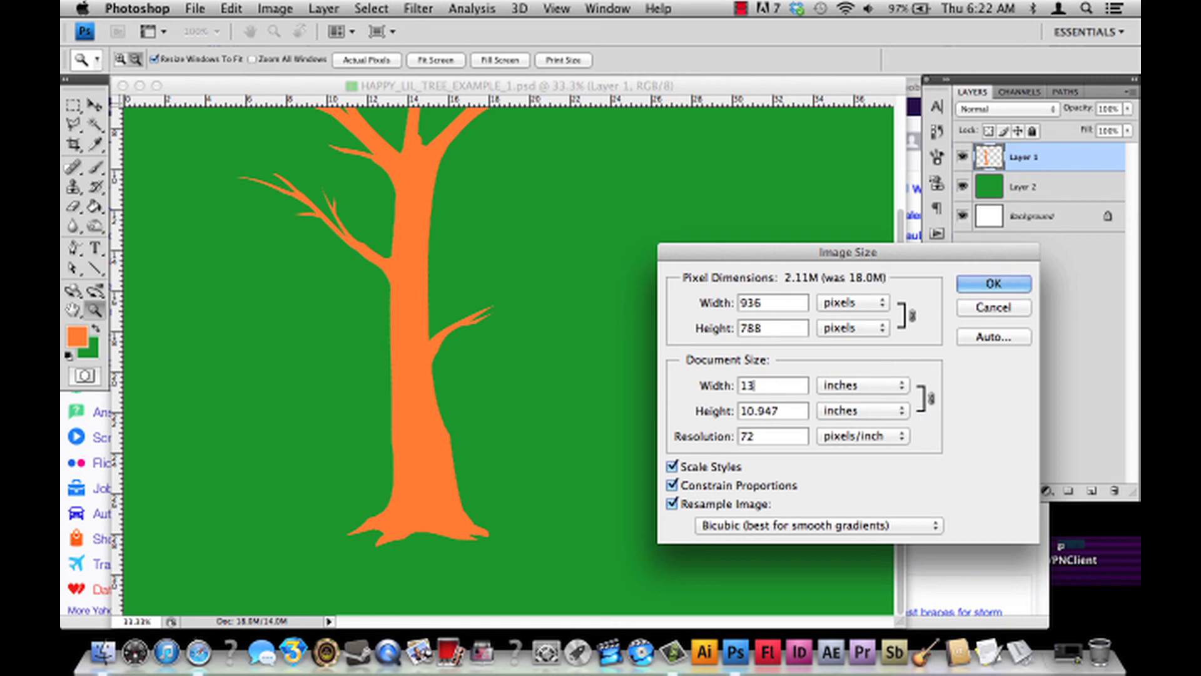
key("Return")
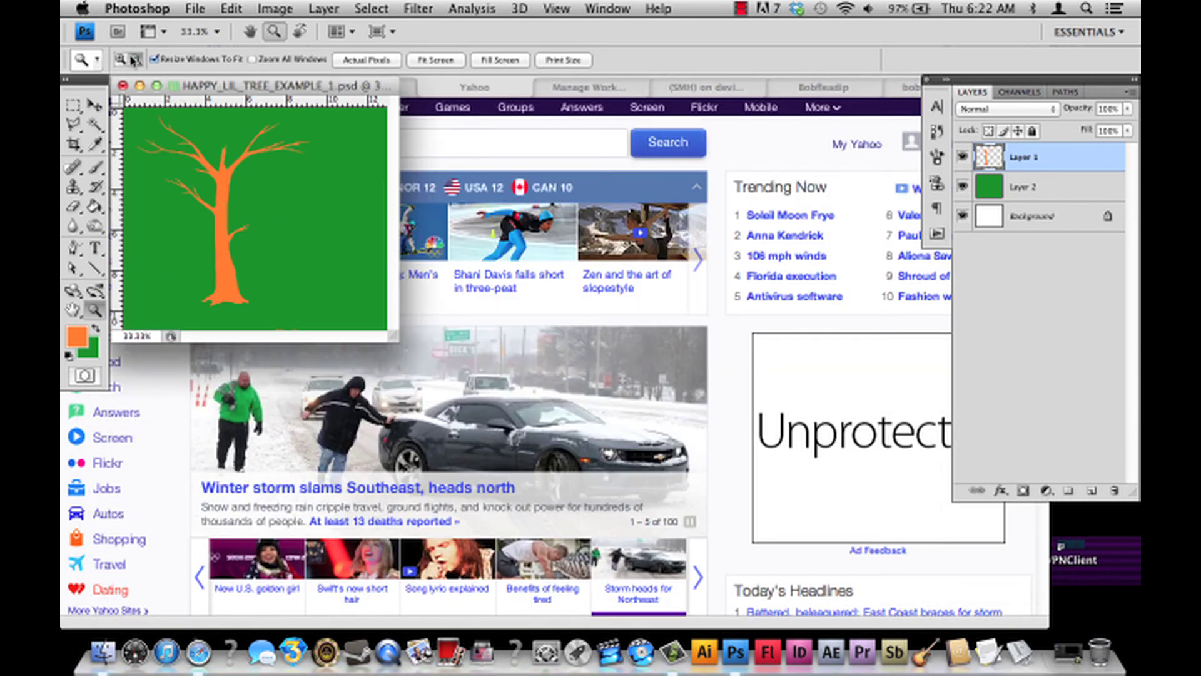
Examine the edge quality of the resized tree at 100% magnification, from branches to roots.
left_click(121, 59)
left_click(304, 249)
left_click(377, 271)
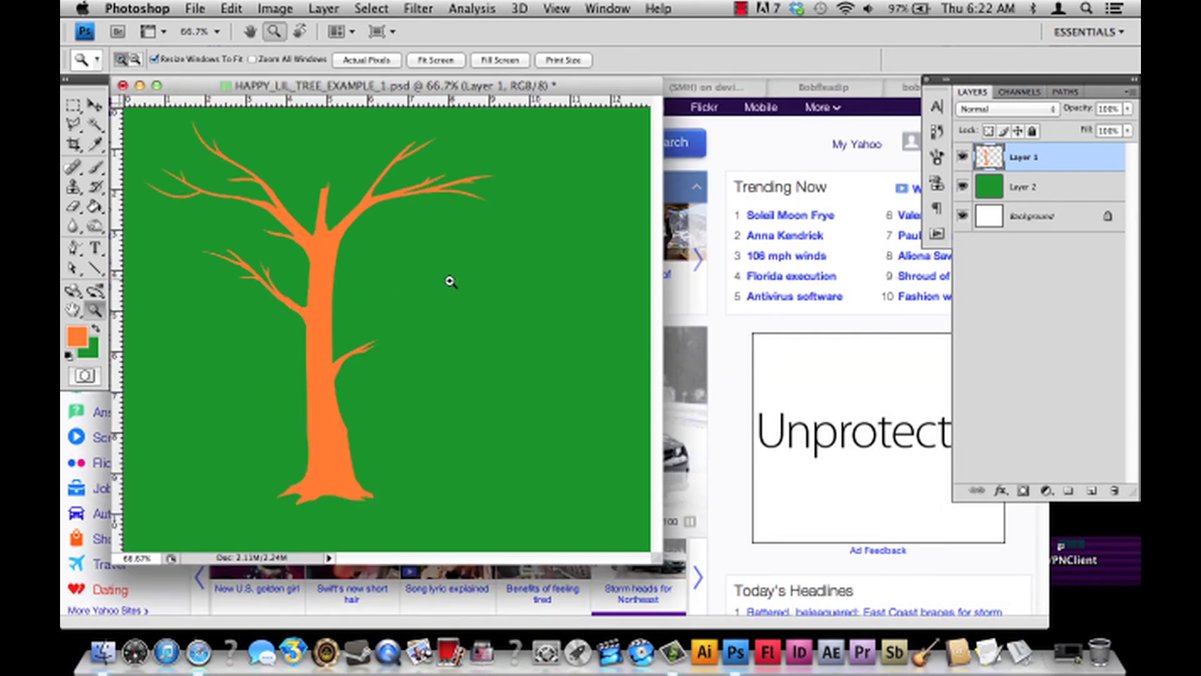
left_click(449, 280)
left_click(73, 309)
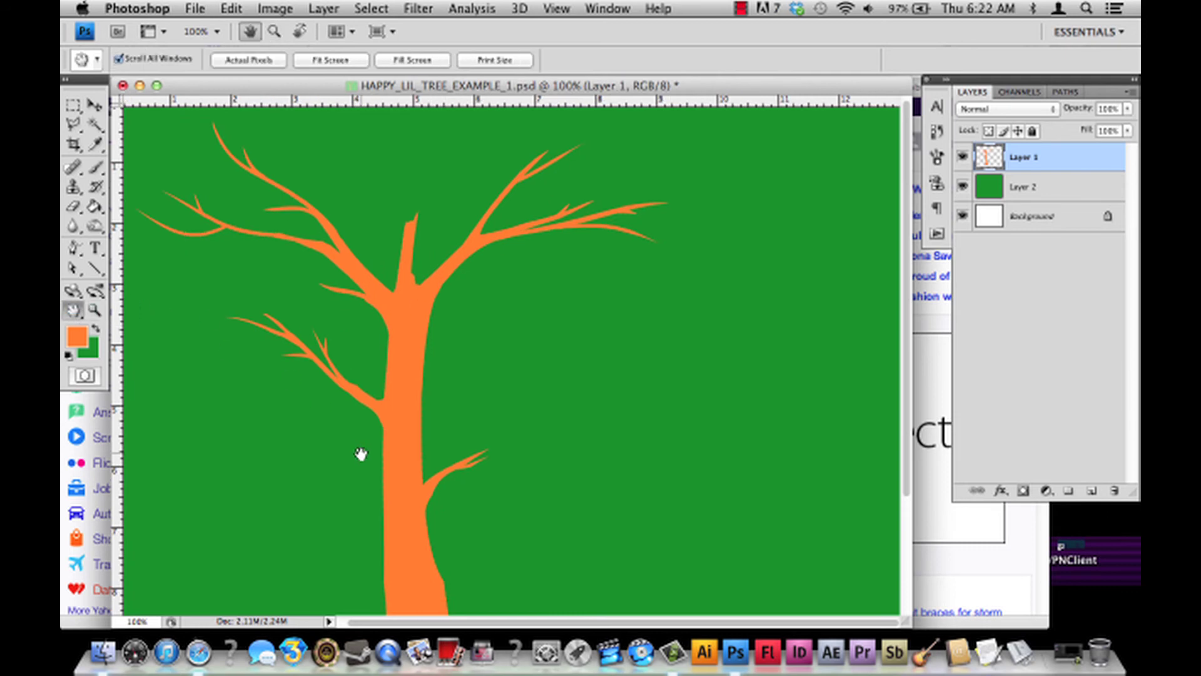
left_click_drag(355, 448, 341, 291)
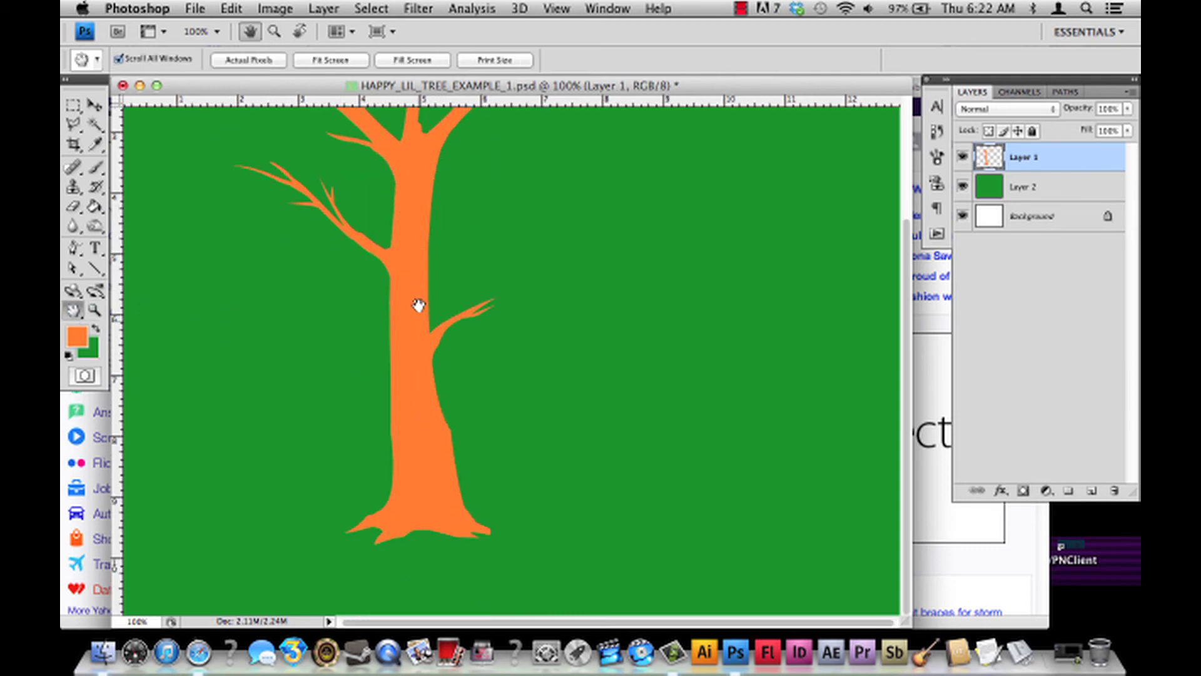
left_click_drag(494, 201, 500, 360)
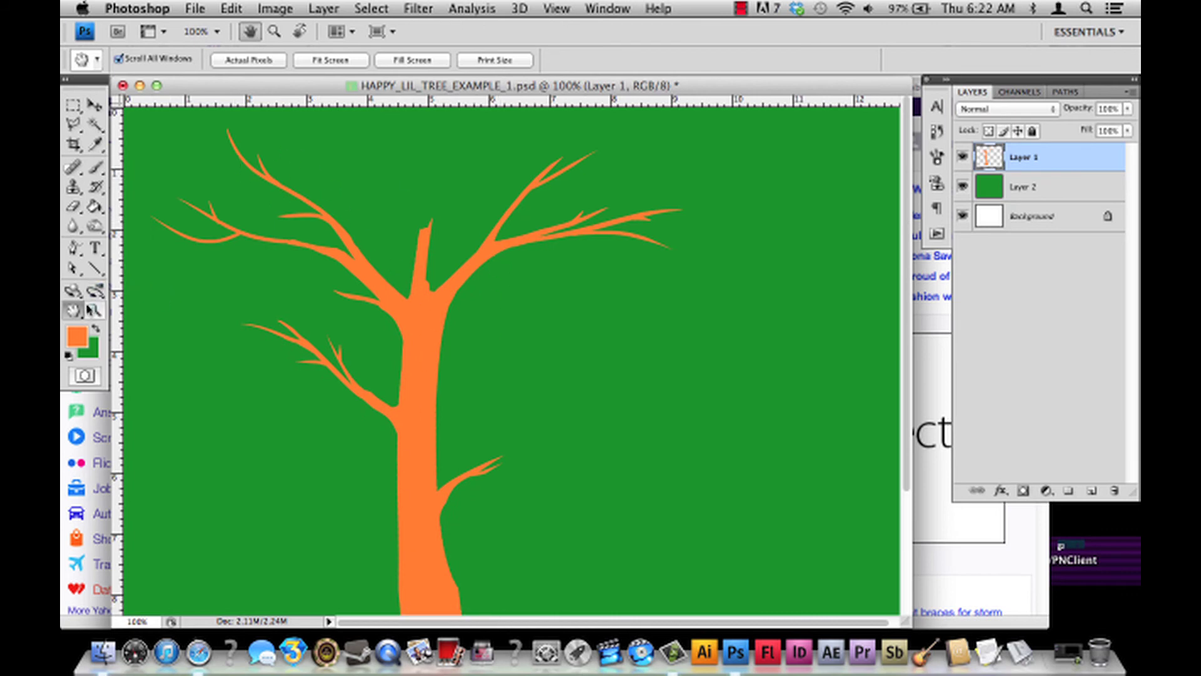
left_click(94, 310)
Undo the image resize and show the whole tree at 25% in an enlarged document window.
key("super+z")
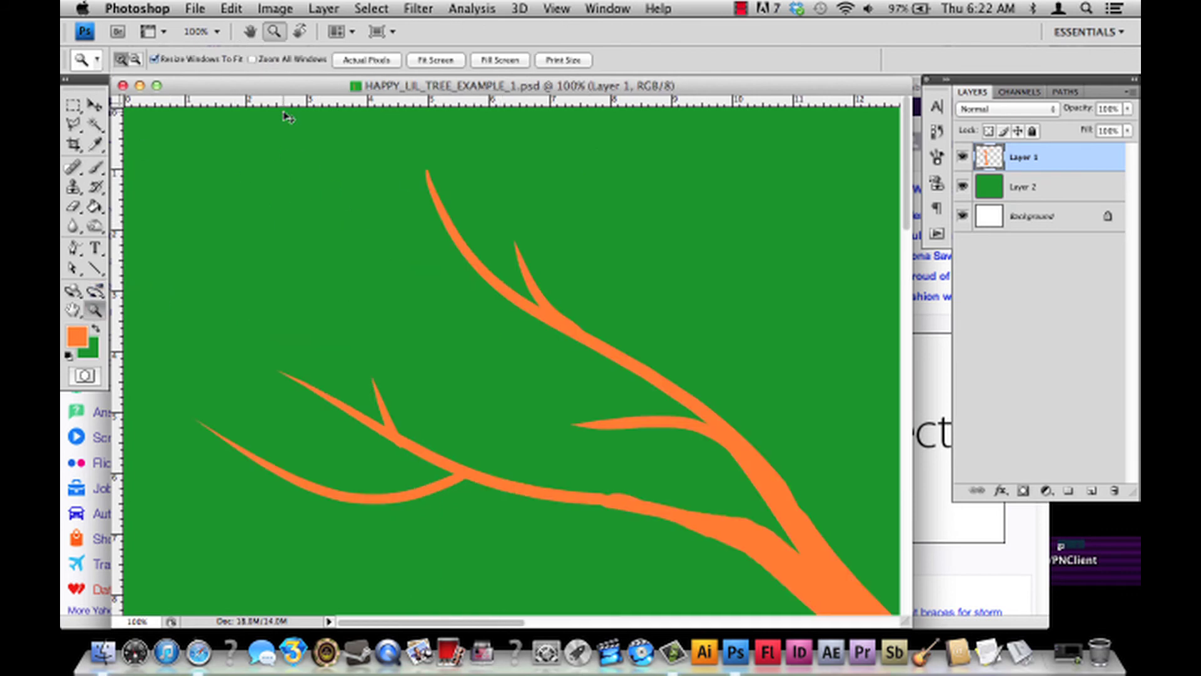
left_click(136, 60)
left_click(489, 366)
left_click(485, 357)
left_click(488, 342)
left_click(499, 338)
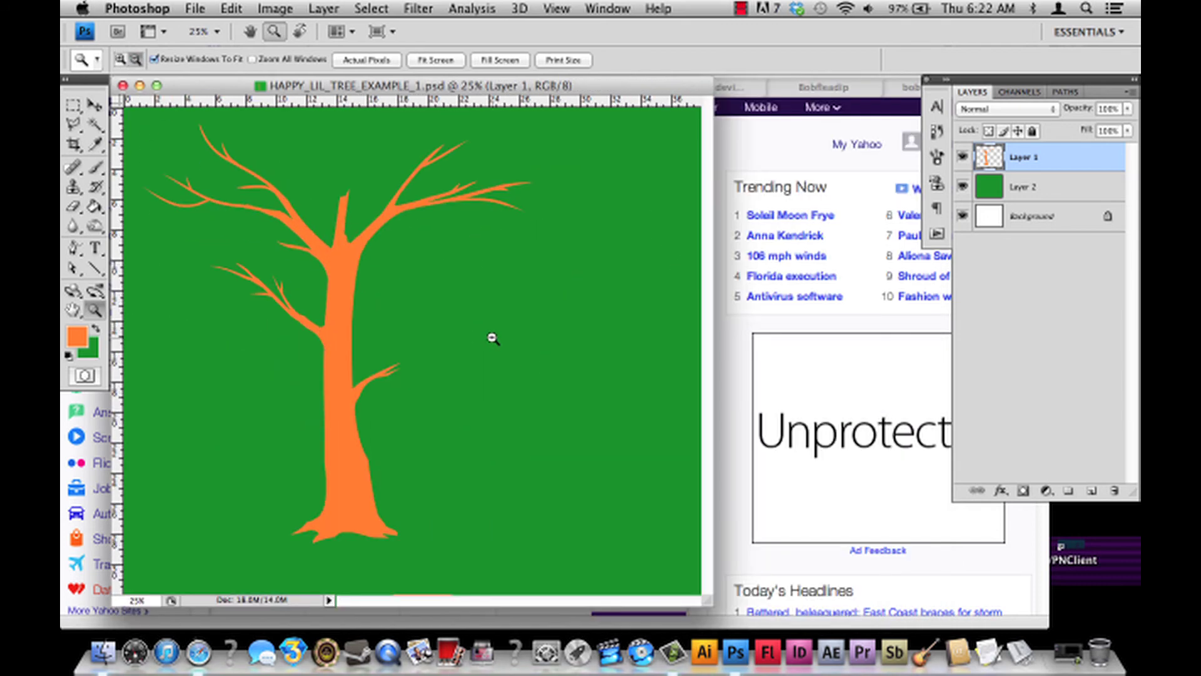
left_click_drag(708, 602, 891, 618)
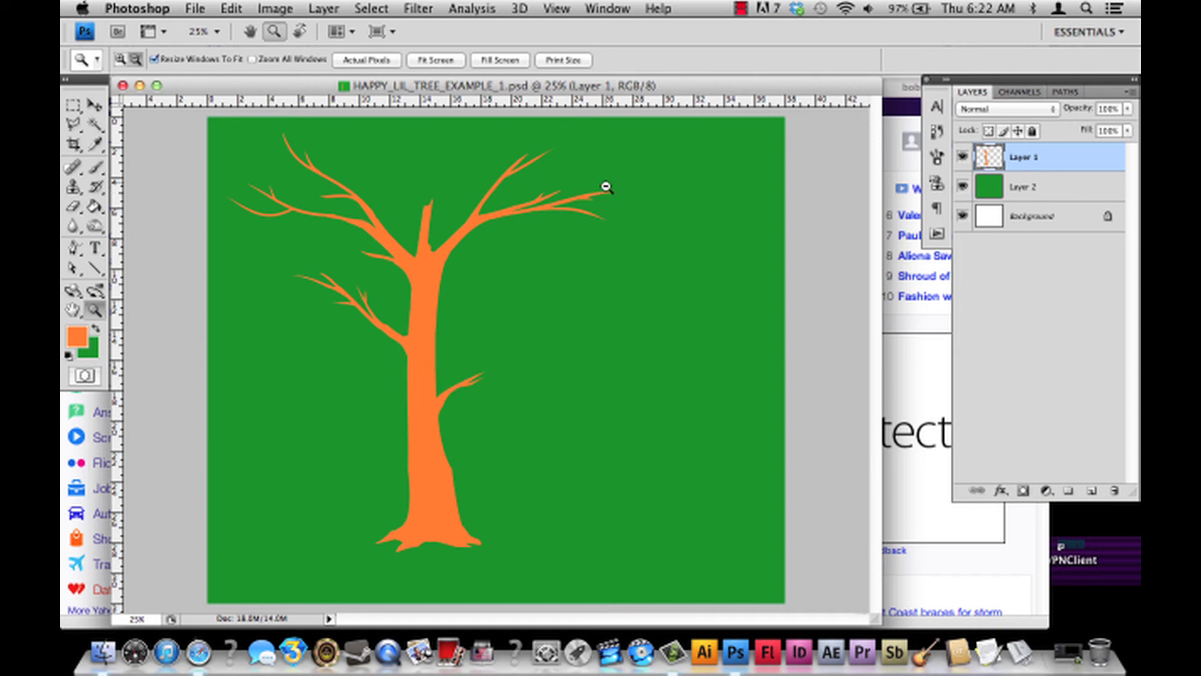
left_click(740, 8)
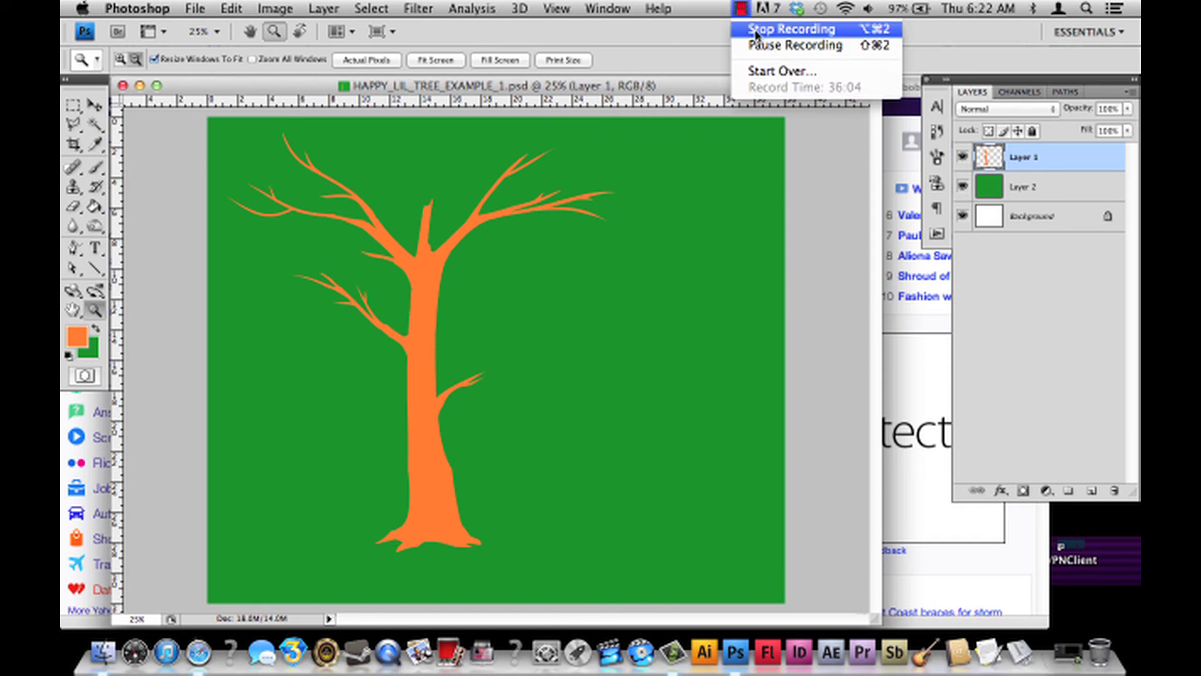
left_click(761, 30)
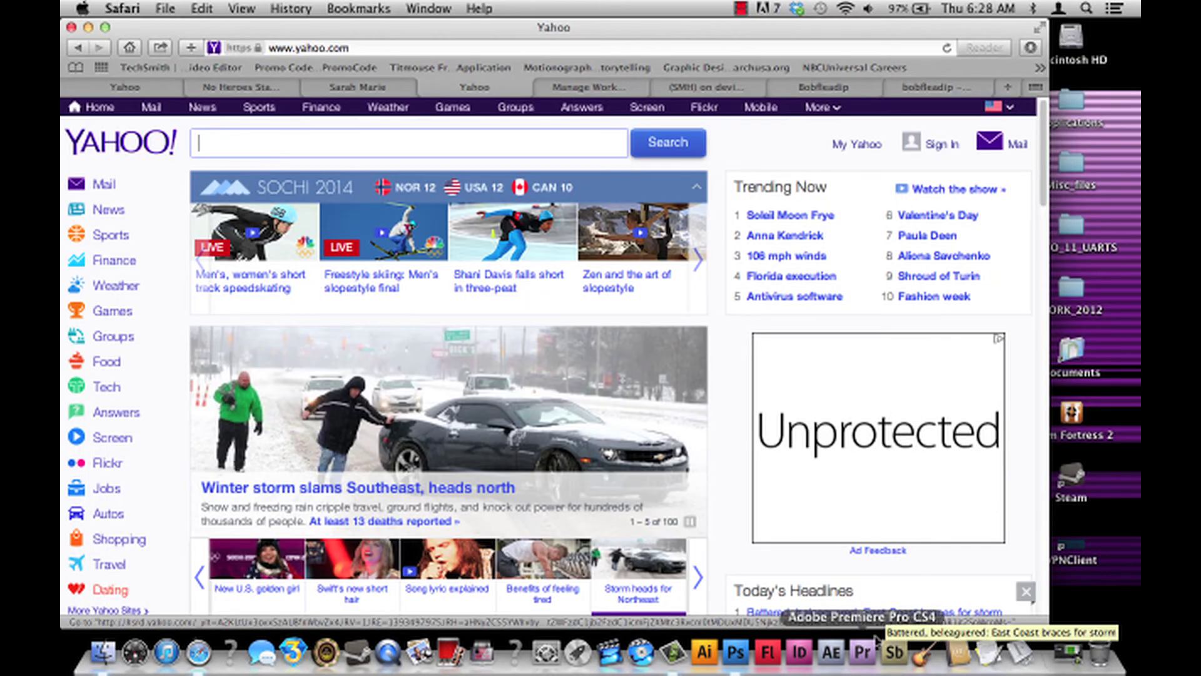
Switch to Photoshop and save the tree document under the new name HAPPY_LIL_TREE_EXAMPLE_2.psd.
left_click(735, 655)
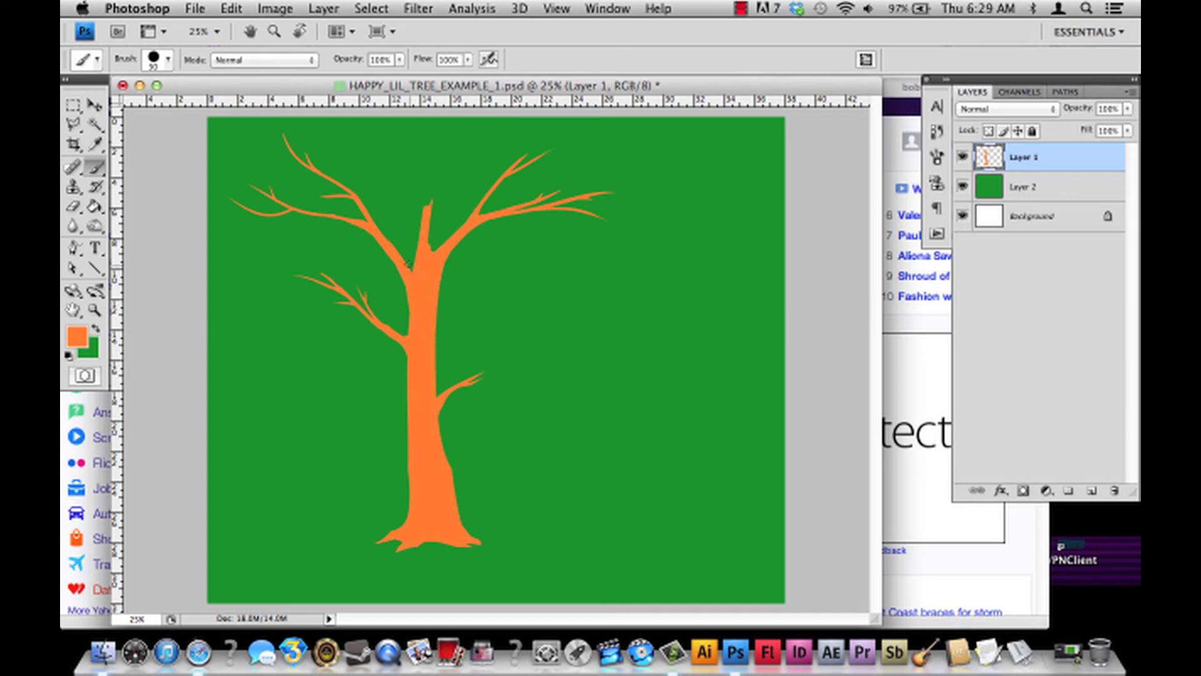
left_click(73, 206)
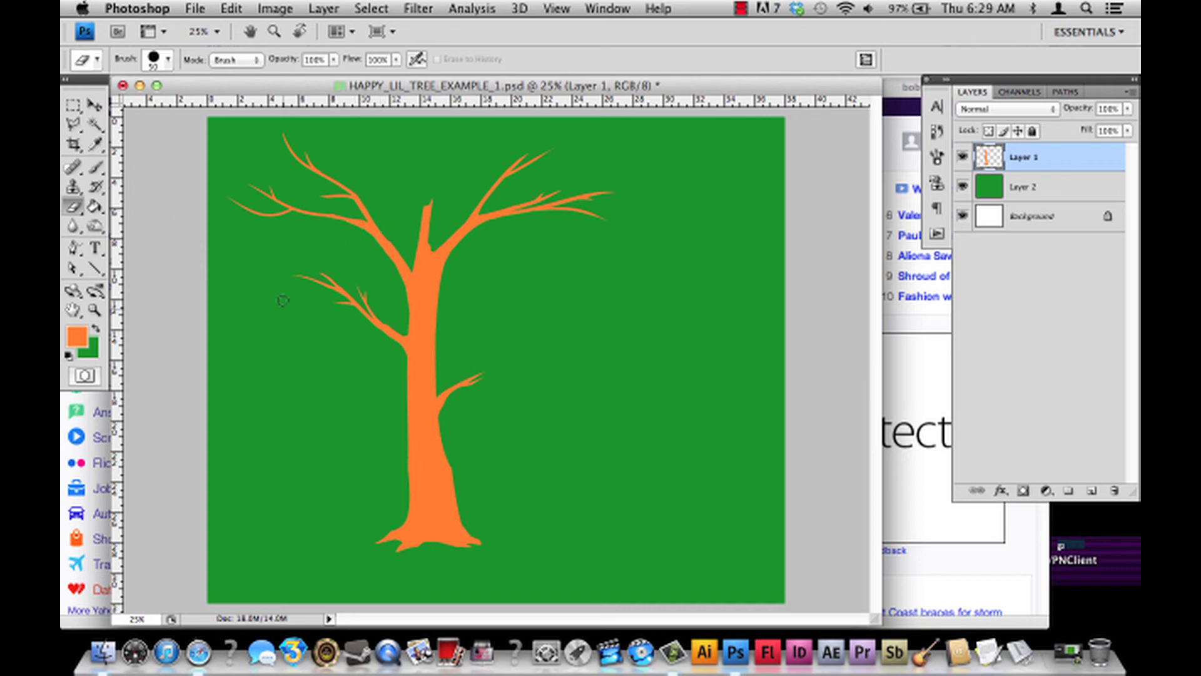
left_click(95, 166)
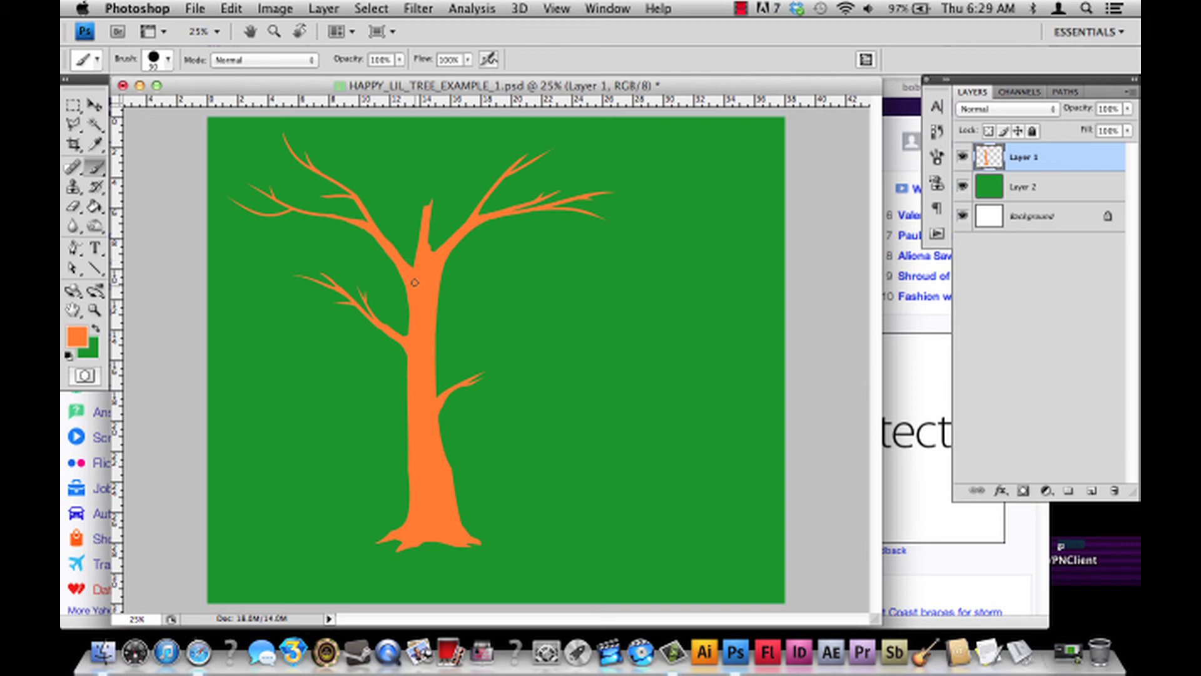
left_click(207, 15)
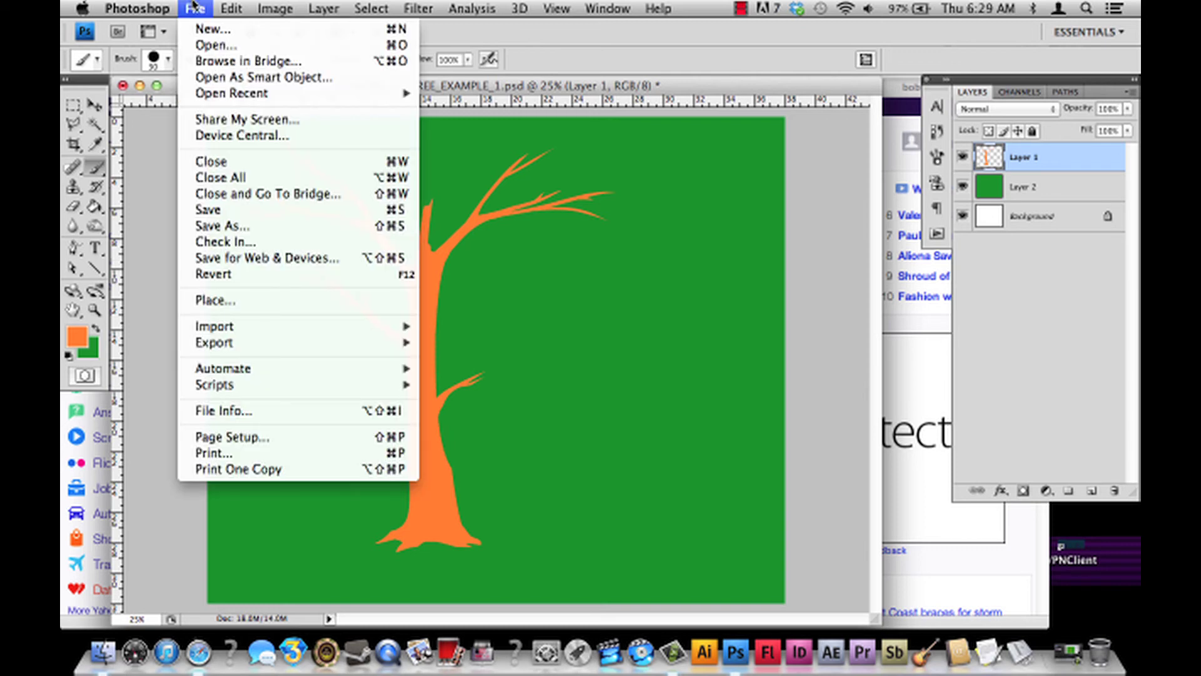
left_click(316, 226)
left_click(654, 95)
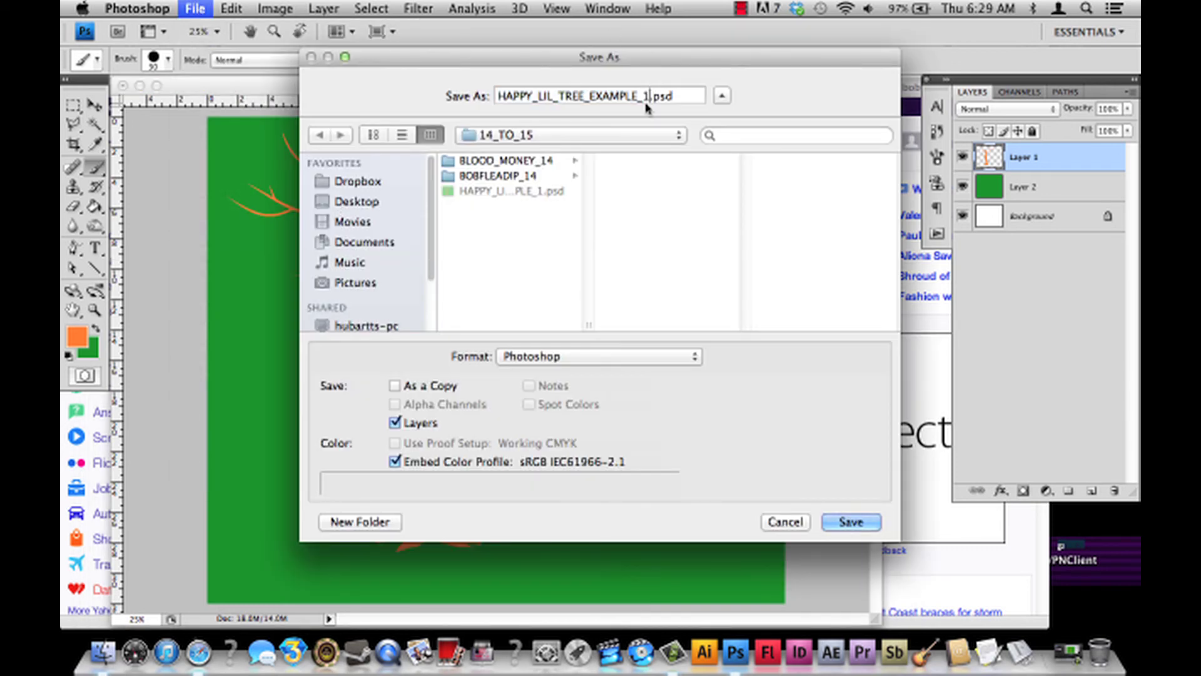
key("Return")
key("Return")
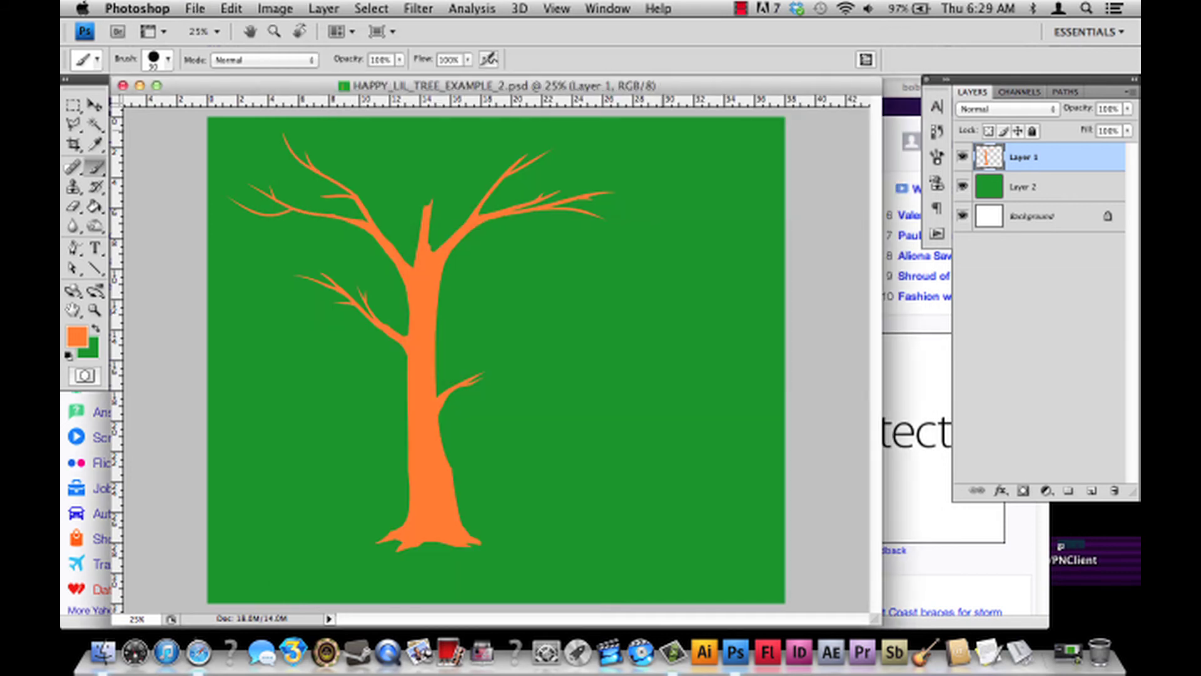
Open the earlier version, HAPPY_LIL_TREE_EXAMPLE_1.psd, alongside the current document.
left_click(199, 8)
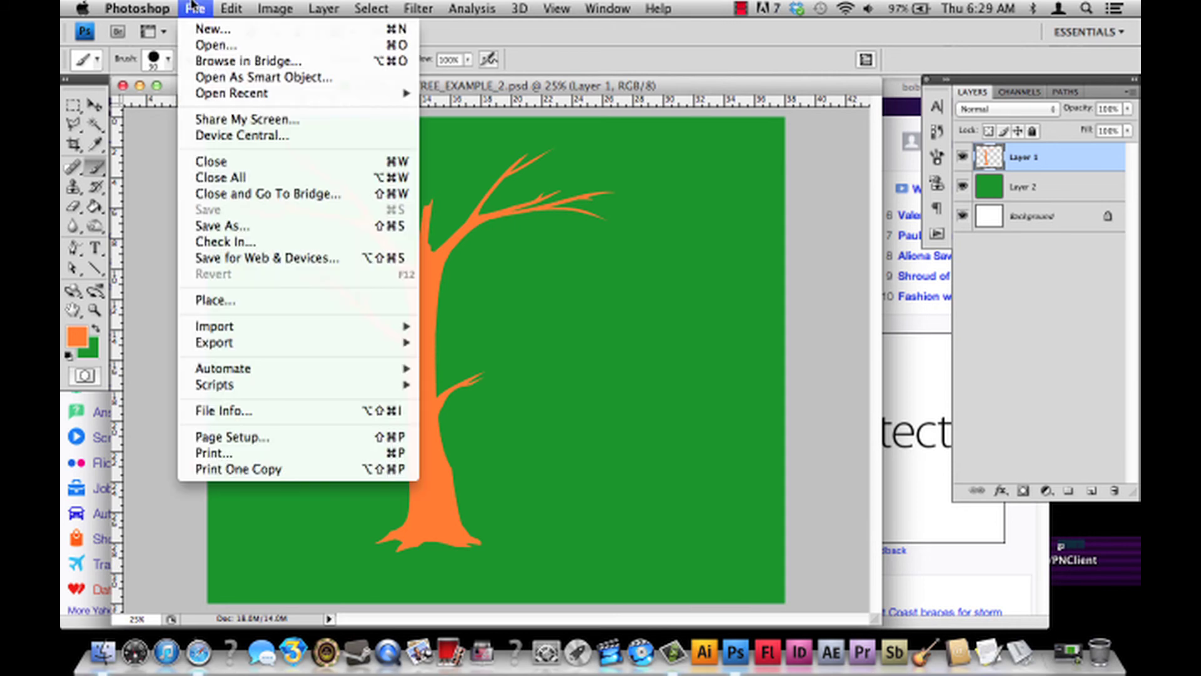
left_click(250, 49)
left_click(538, 157)
left_click(851, 470)
mouse_move(404, 88)
left_mouse_down()
mouse_move(369, 106)
mouse_move(392, 117)
mouse_move(404, 102)
left_mouse_up()
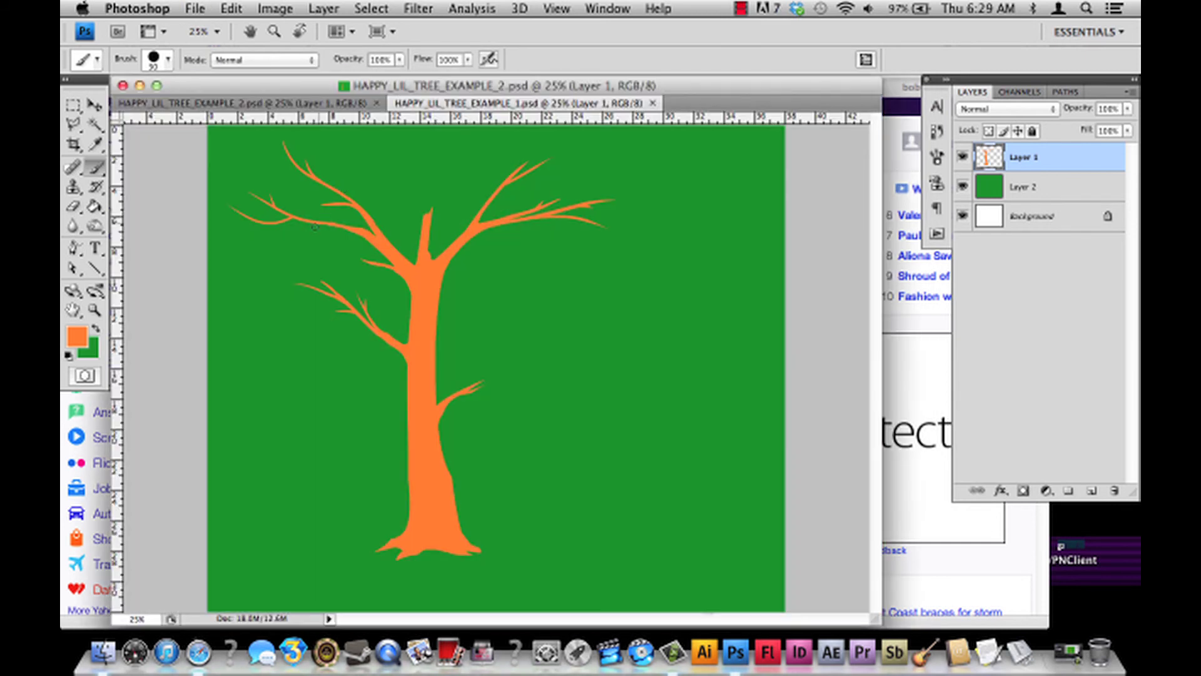
Compare the branches in HAPPY_LIL_TREE_EXAMPLE_2.psd and HAPPY_LIL_TREE_EXAMPLE_1.psd by alternating between them, and close HAPPY_LIL_TREE_EXAMPLE_1.psd.
left_click(250, 103)
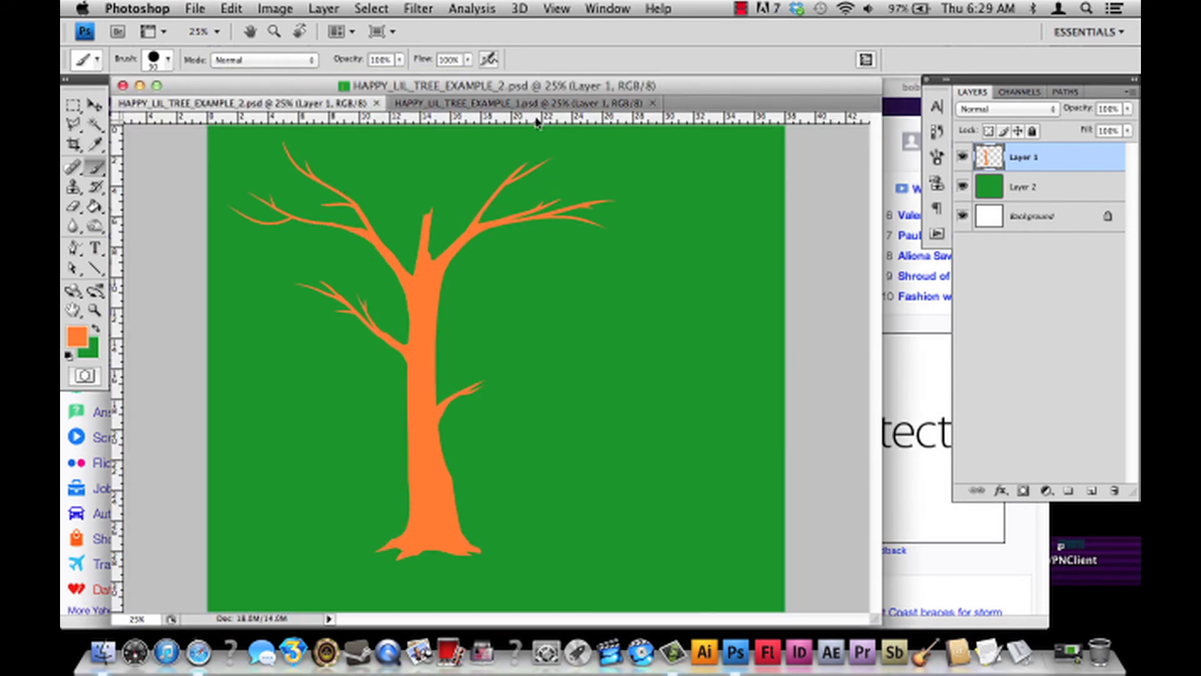
left_click(533, 110)
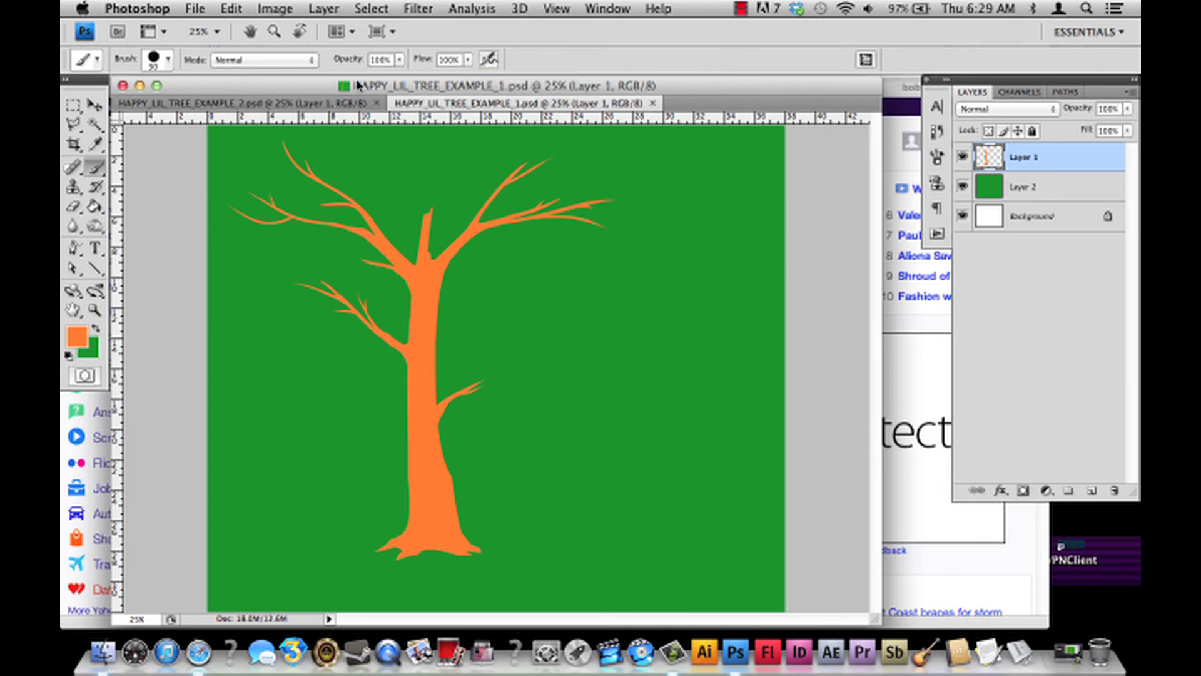
left_click(345, 103)
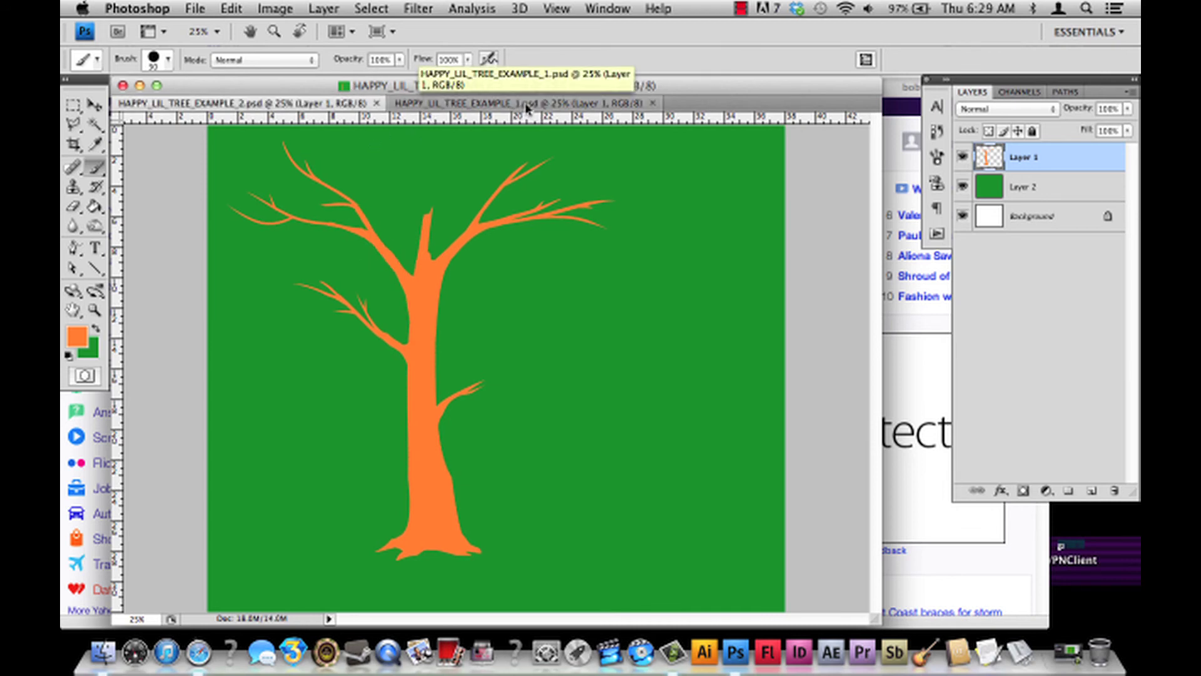
left_click(532, 105)
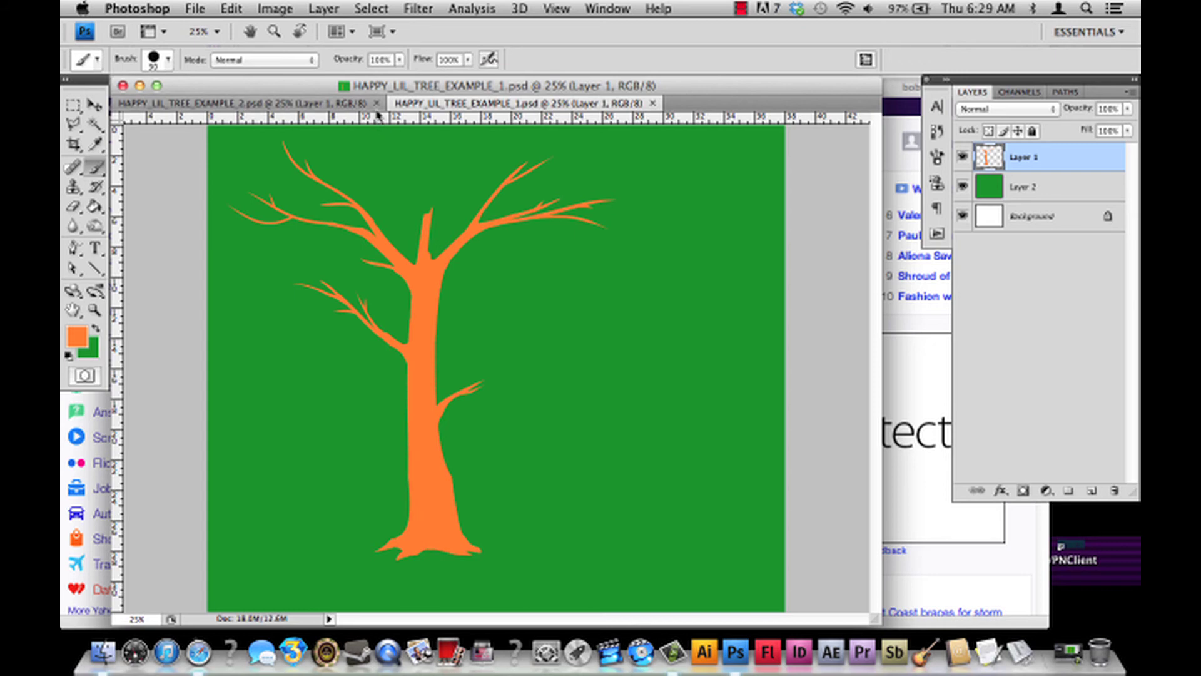
left_click(338, 105)
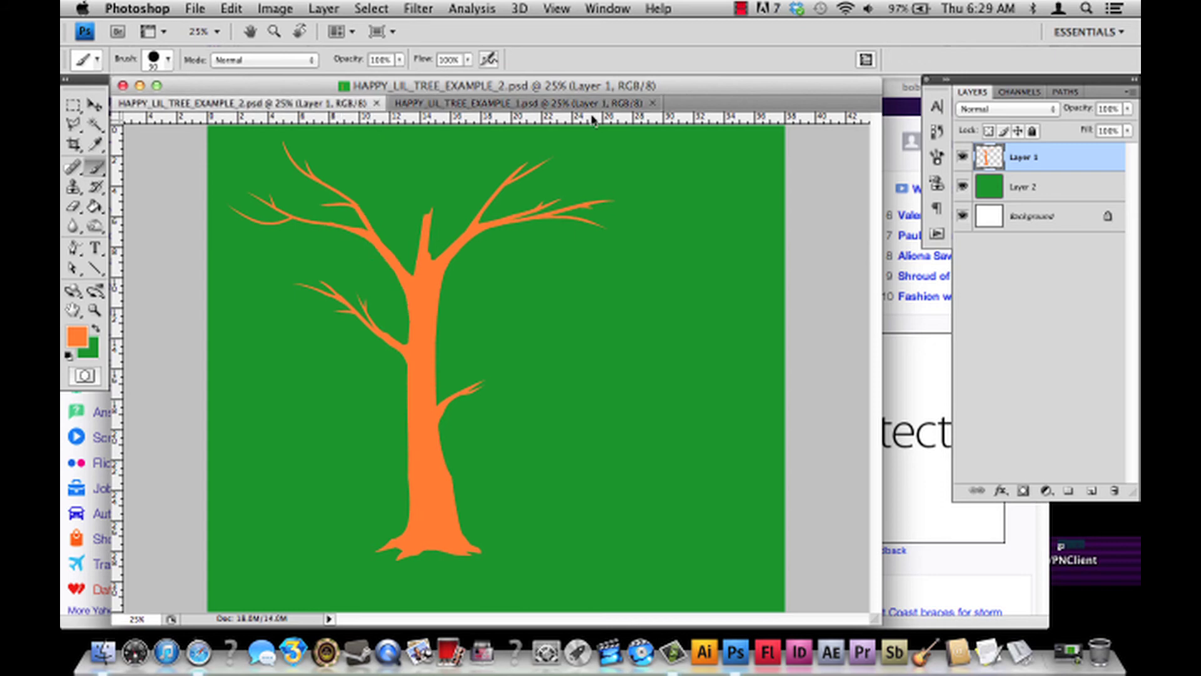
left_click(562, 104)
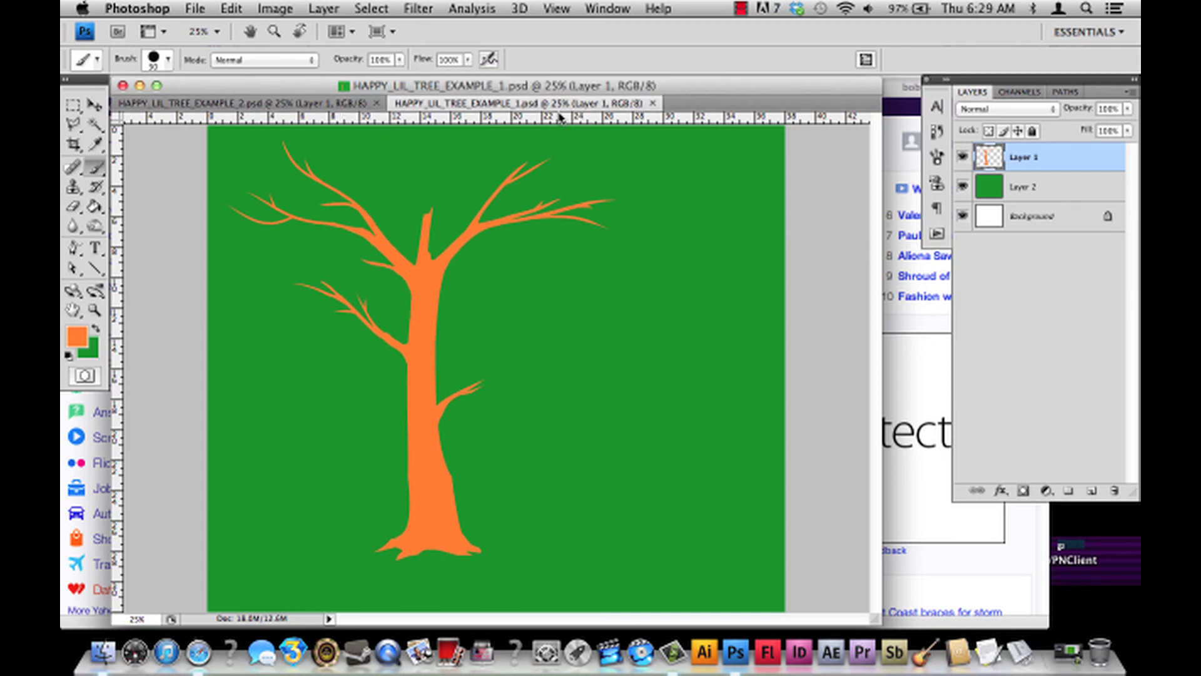
left_click(346, 110)
left_click(528, 105)
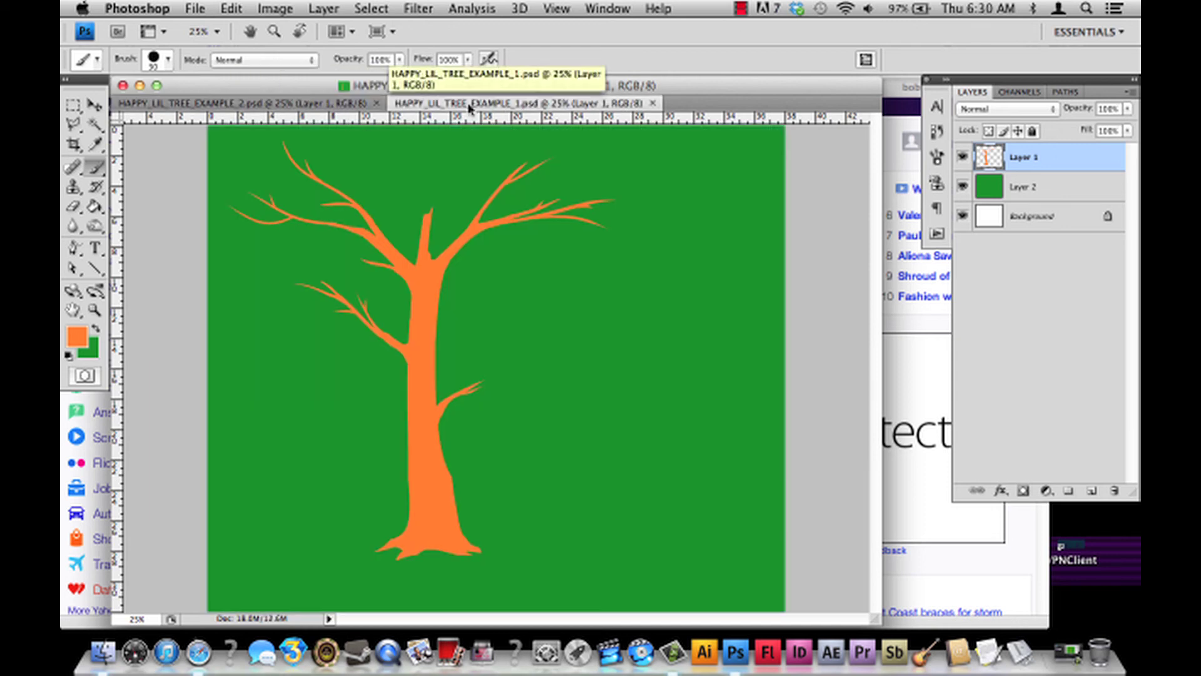
left_click(330, 104)
left_click(537, 107)
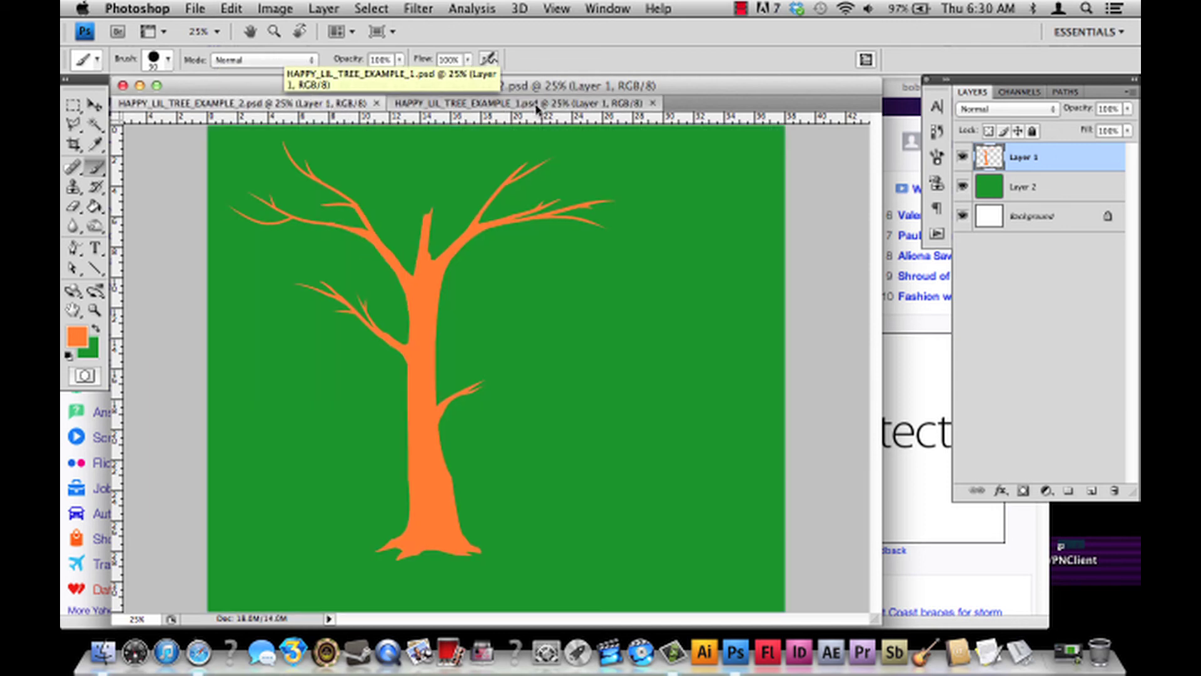
left_click(340, 111)
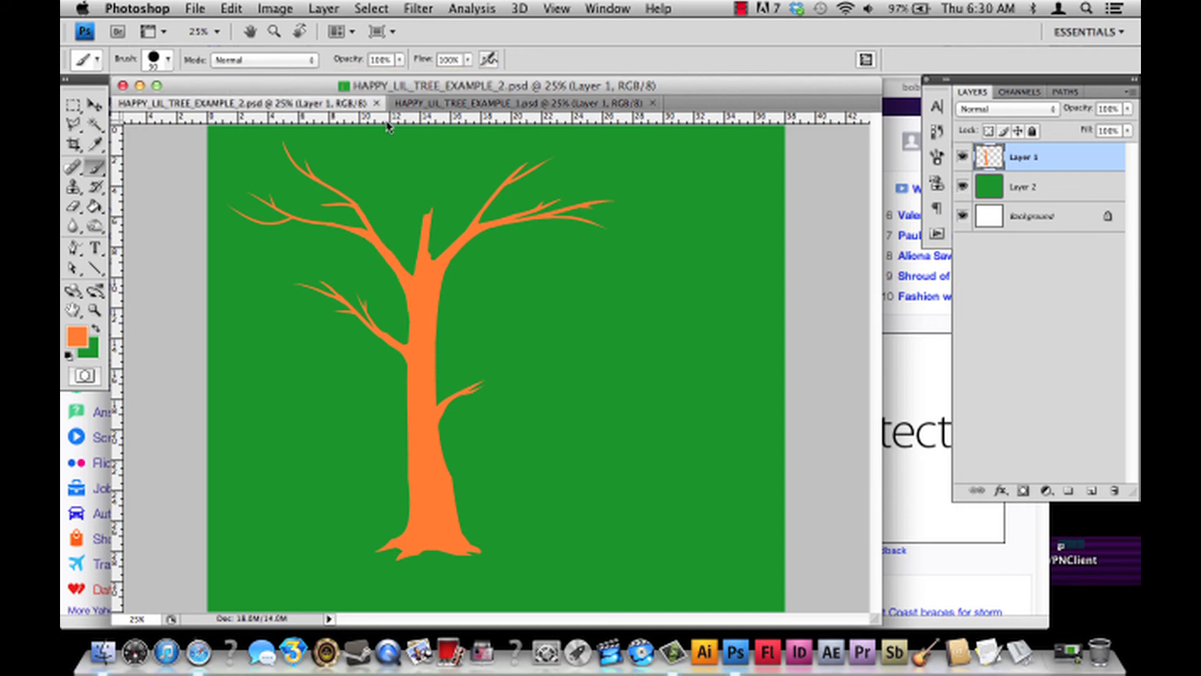
left_click(537, 107)
left_click(341, 104)
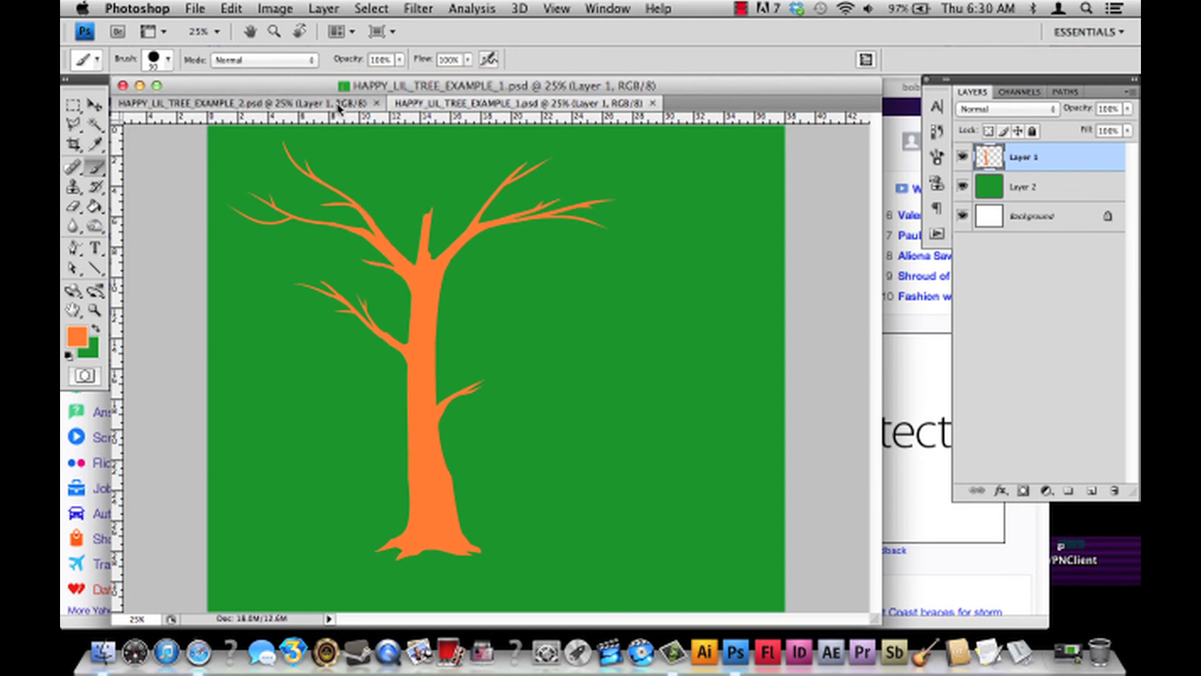
left_click(653, 105)
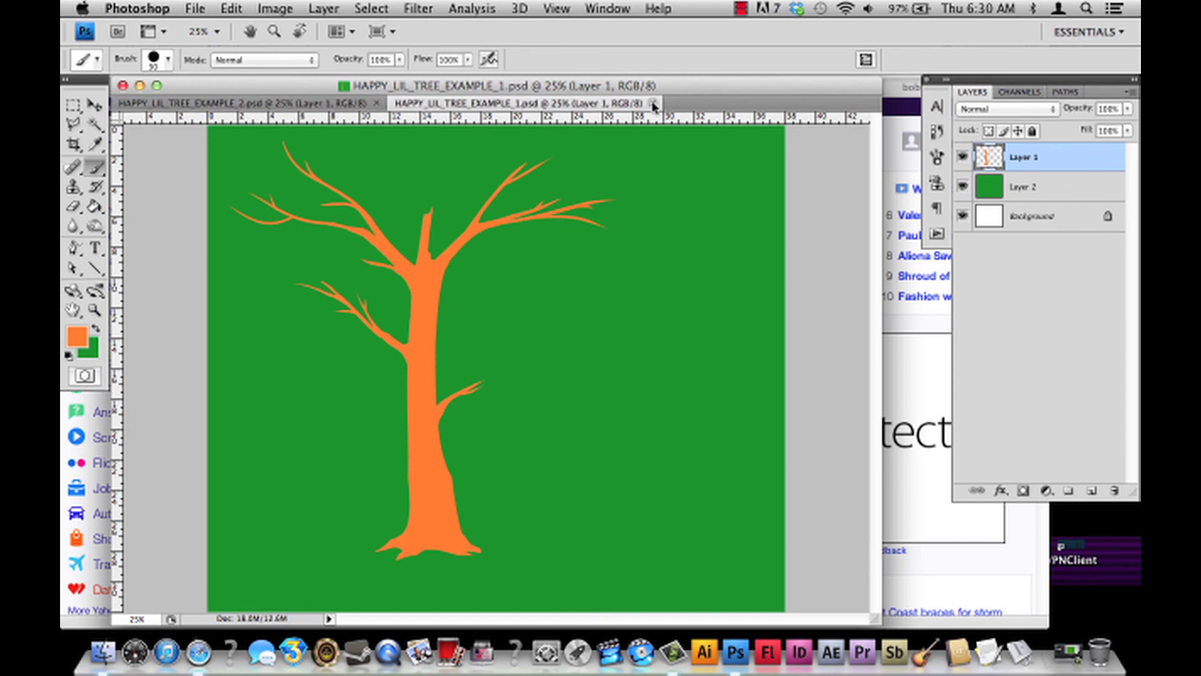
left_click(652, 103)
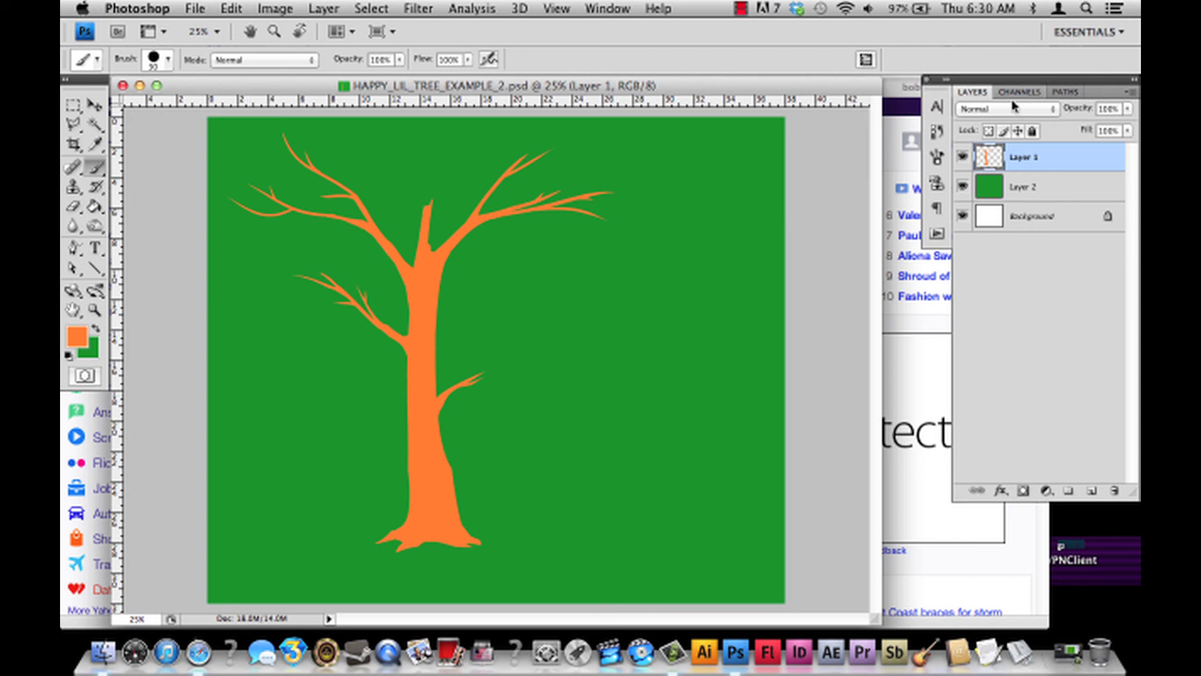
Lock the transparent pixels of Layer 1 and set the foreground color to dark brown (#2d1800).
left_click(989, 132)
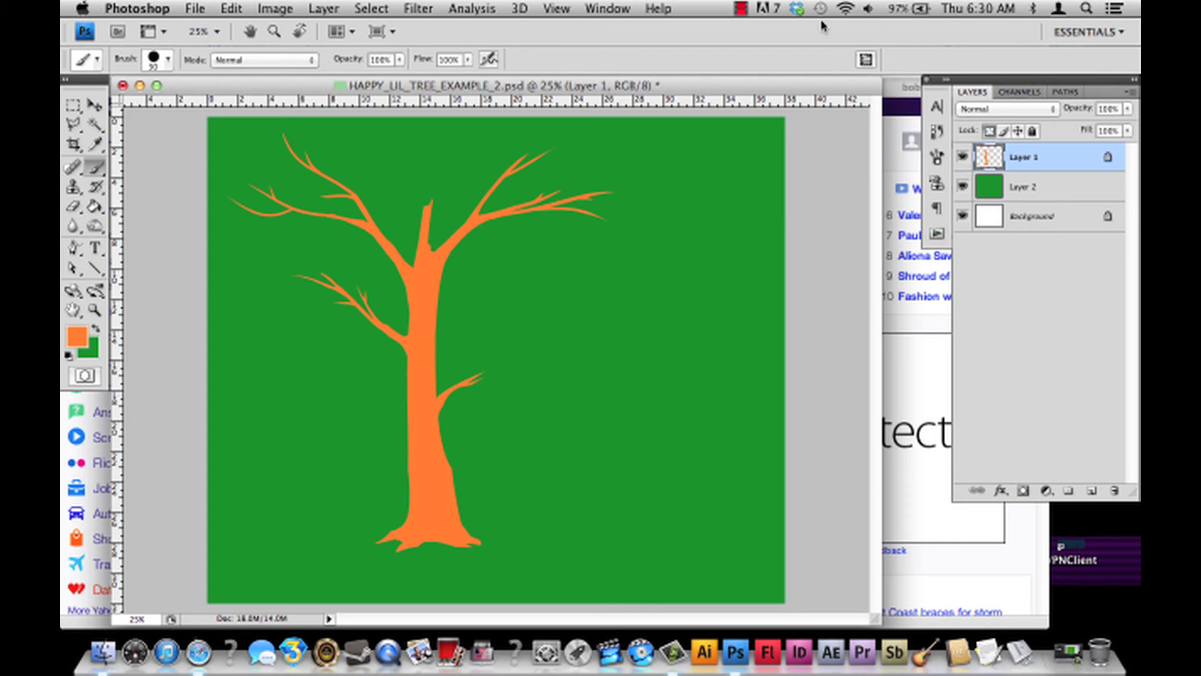
left_click(77, 337)
mouse_move(758, 308)
left_mouse_down()
mouse_move(782, 299)
mouse_move(809, 234)
mouse_move(796, 310)
left_mouse_up()
left_click(944, 121)
Paint the whole tree dark brown, from the branches down to the roots, using a hard 339 px brush.
left_click(159, 60)
left_click(165, 105)
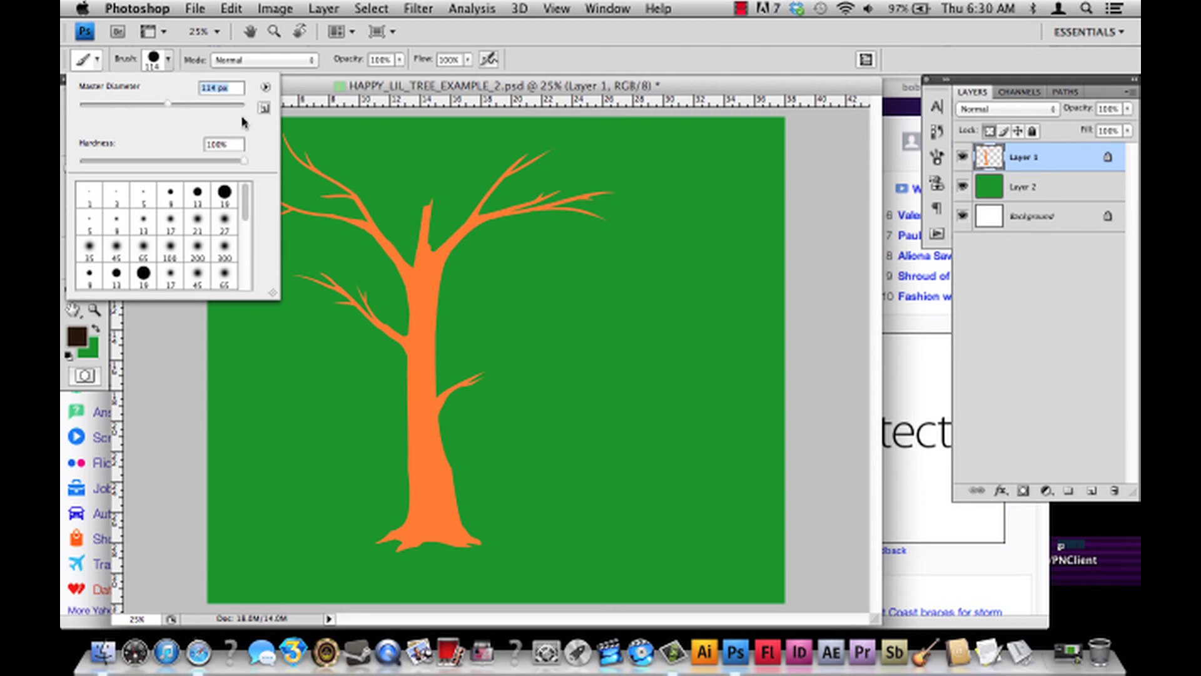
key("Return")
mouse_move(391, 253)
left_mouse_down()
mouse_move(371, 199)
mouse_move(341, 145)
mouse_move(285, 135)
left_mouse_up()
left_click_drag(379, 324, 294, 275)
left_click_drag(350, 215, 226, 200)
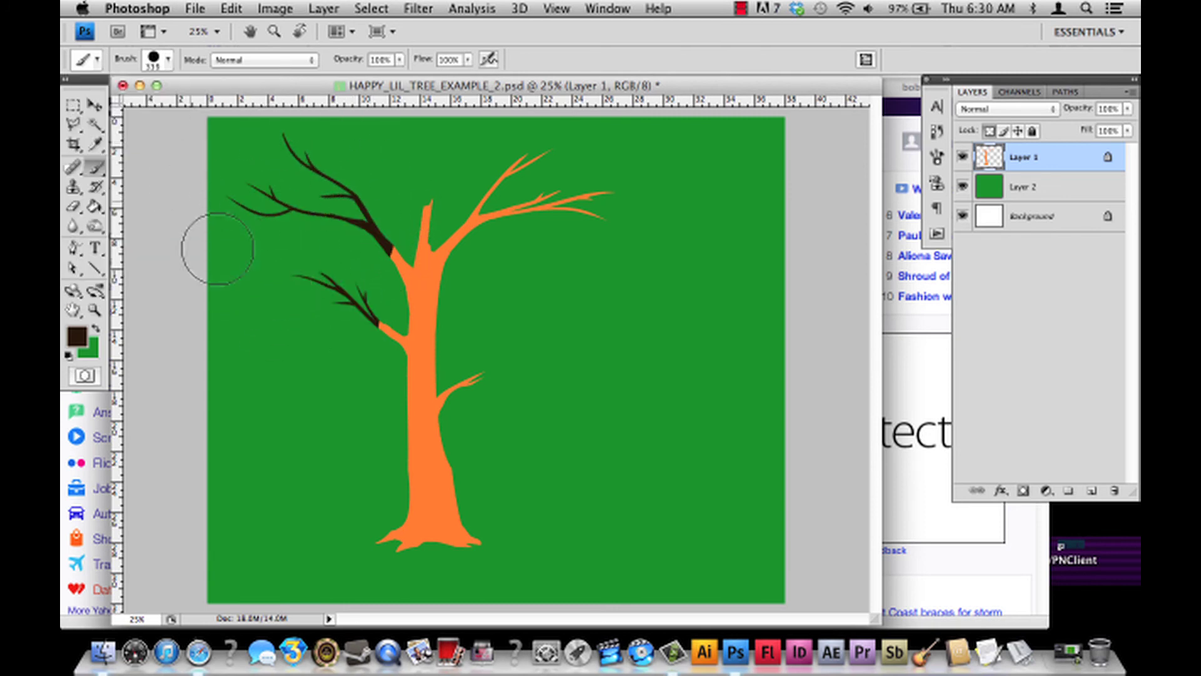
left_click_drag(432, 250, 322, 344)
left_click_drag(419, 350, 648, 134)
left_click_drag(425, 381, 684, 193)
left_click_drag(424, 533, 429, 394)
left_click_drag(438, 494, 400, 401)
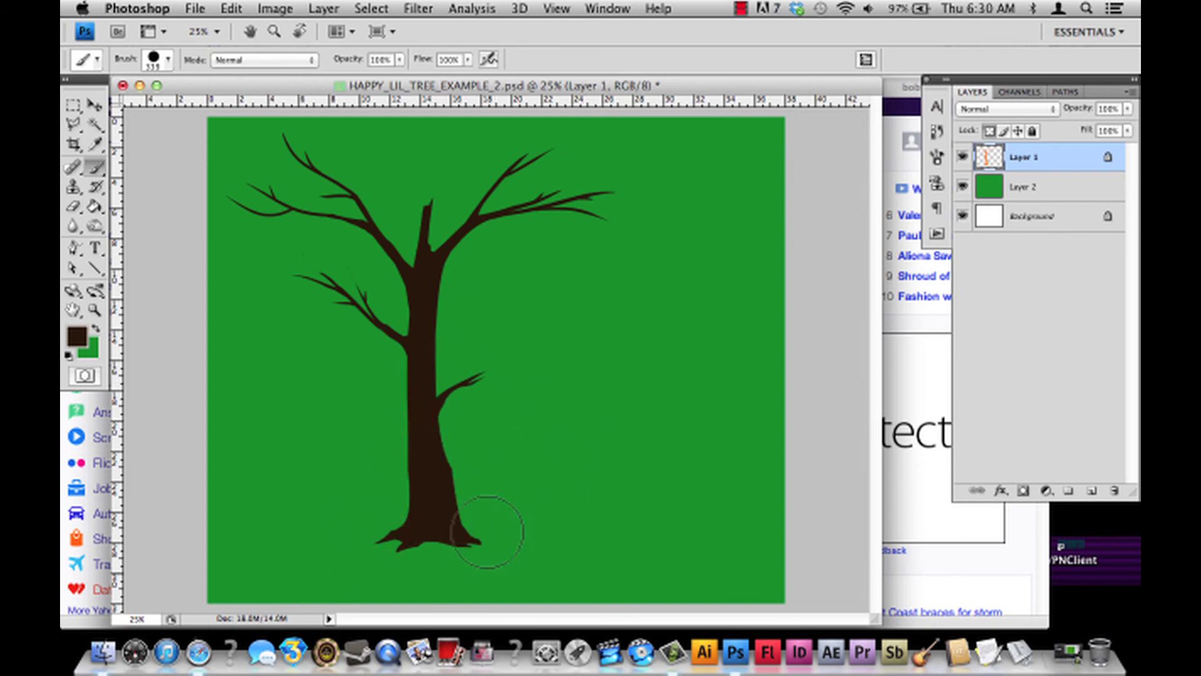
Set the foreground color to a medium brown and sample the trunk's dark brown as the background color.
left_click(78, 336)
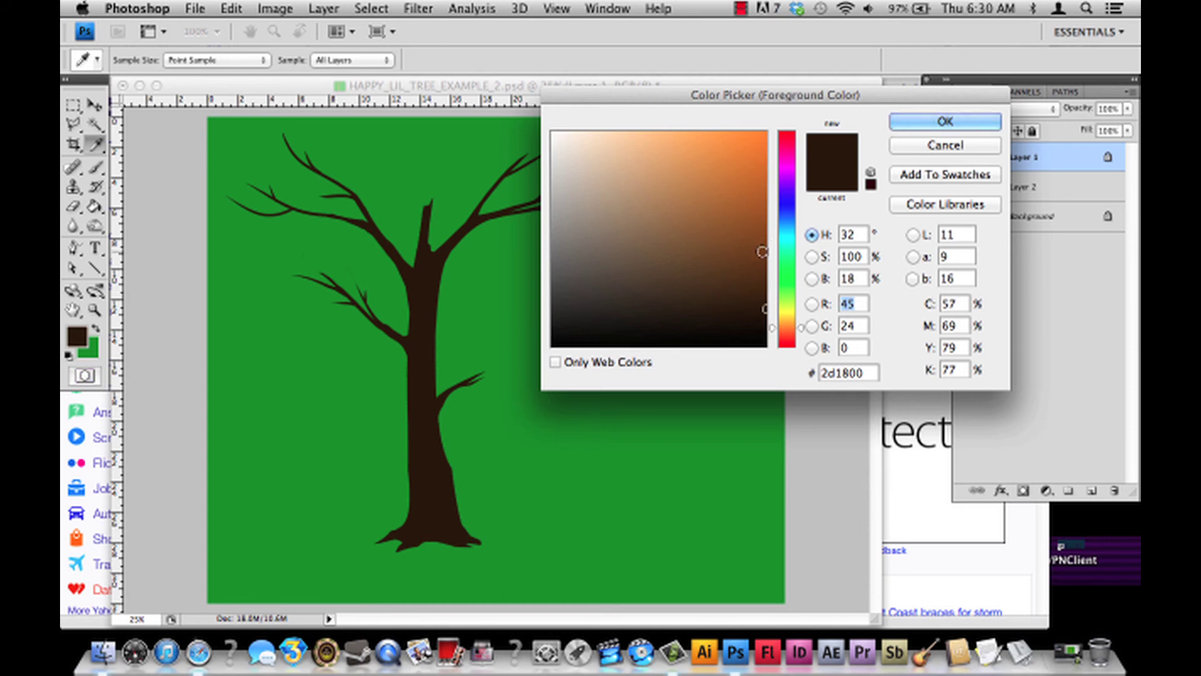
left_click(762, 253)
left_click(927, 120)
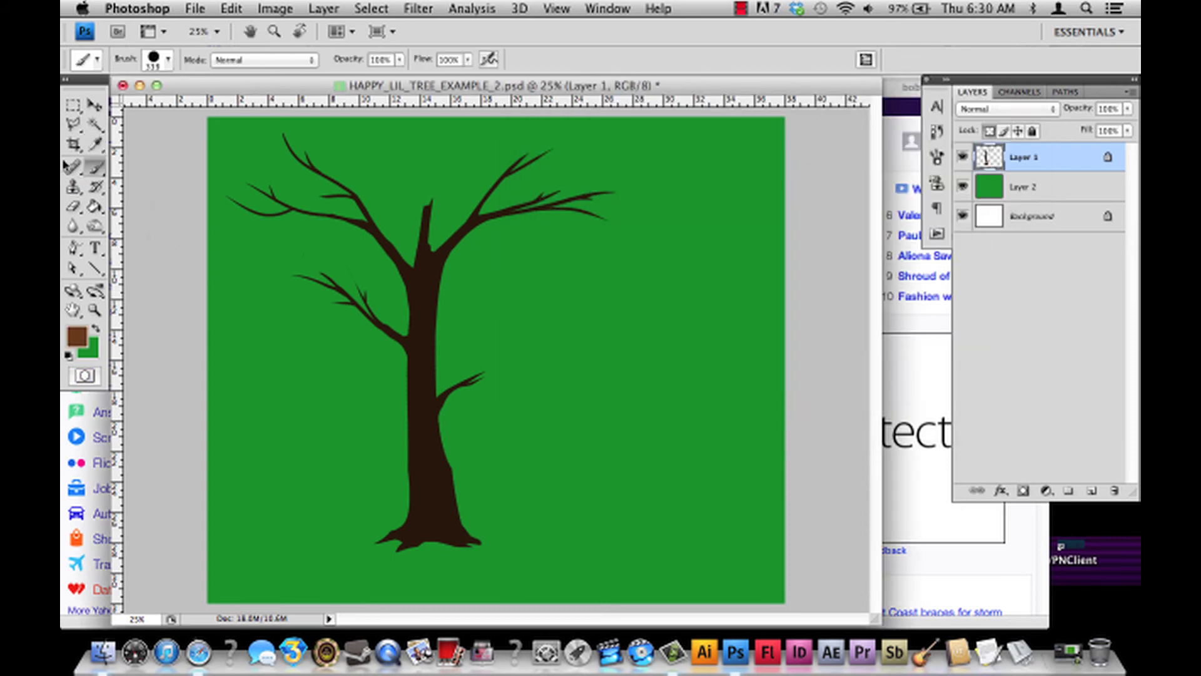
left_click(94, 347)
left_click(425, 385)
left_click(935, 121)
Paint a medium-brown highlight along the left edge of the lower trunk with a much smaller hard brush.
left_click(168, 60)
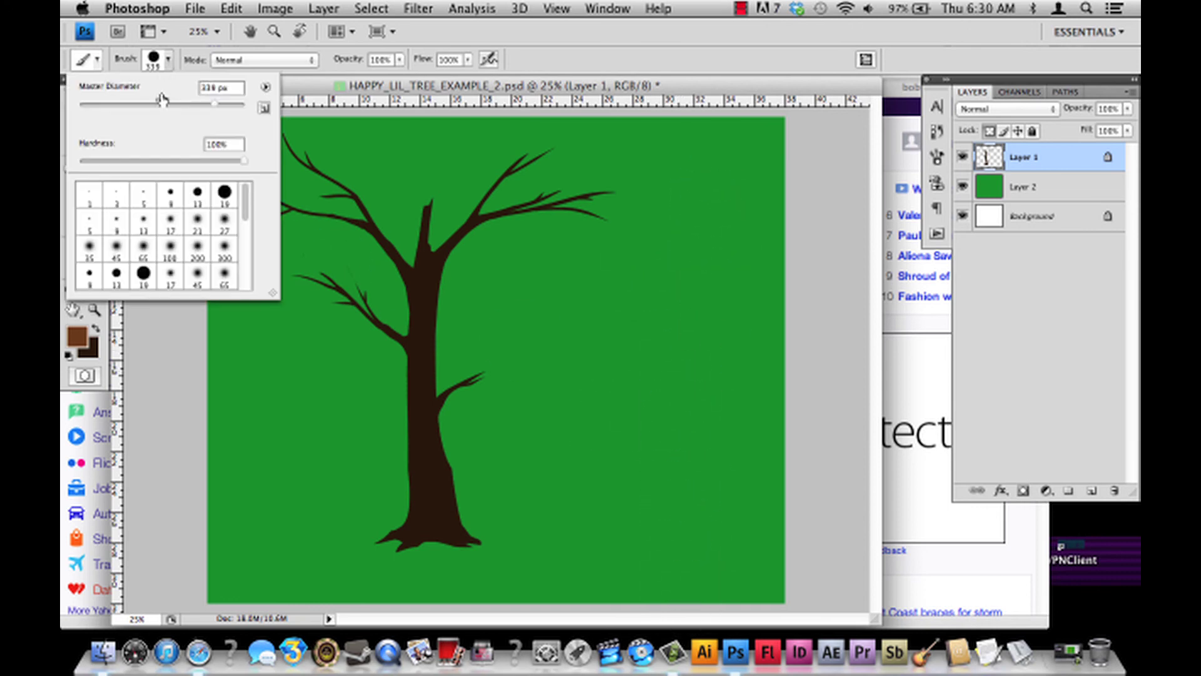
left_click(233, 89)
type("93")
key("Return")
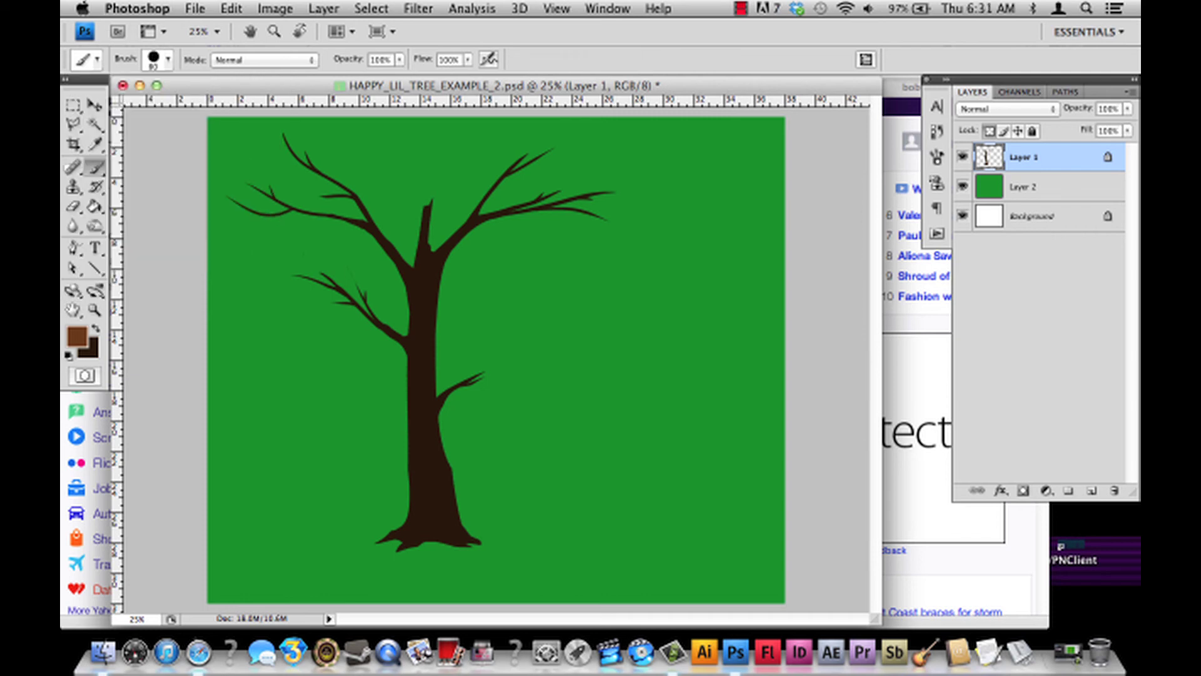
left_click_drag(419, 543, 409, 407)
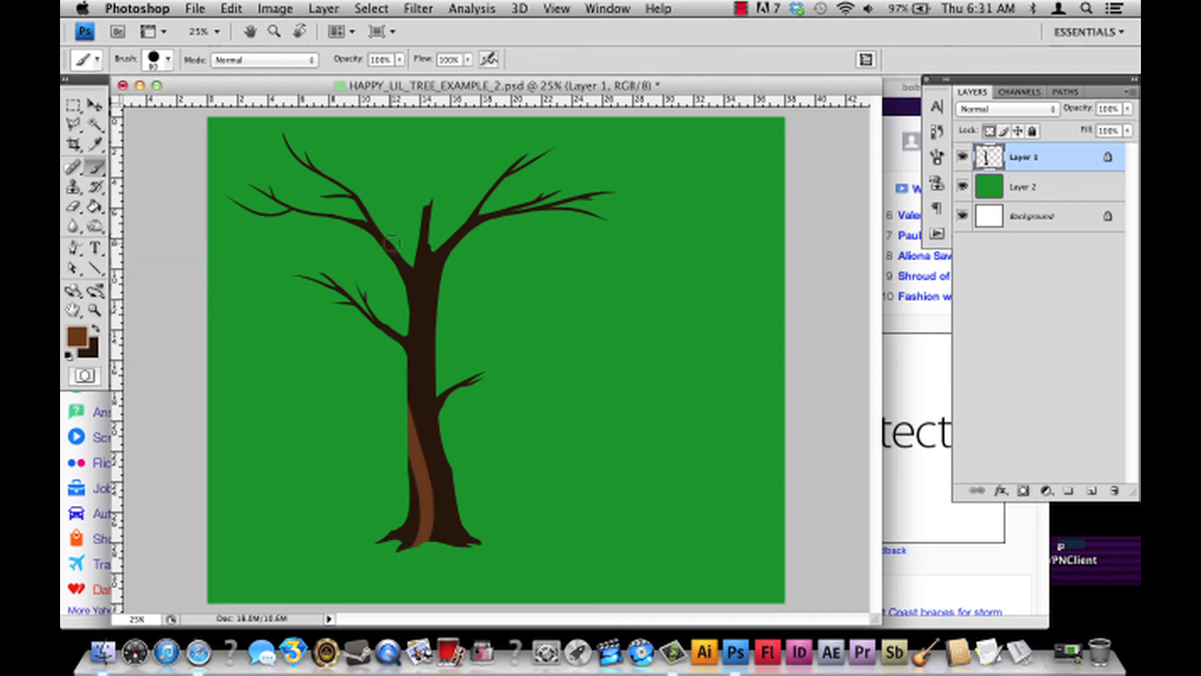
key("ctrl+z")
left_click_drag(403, 553, 411, 401)
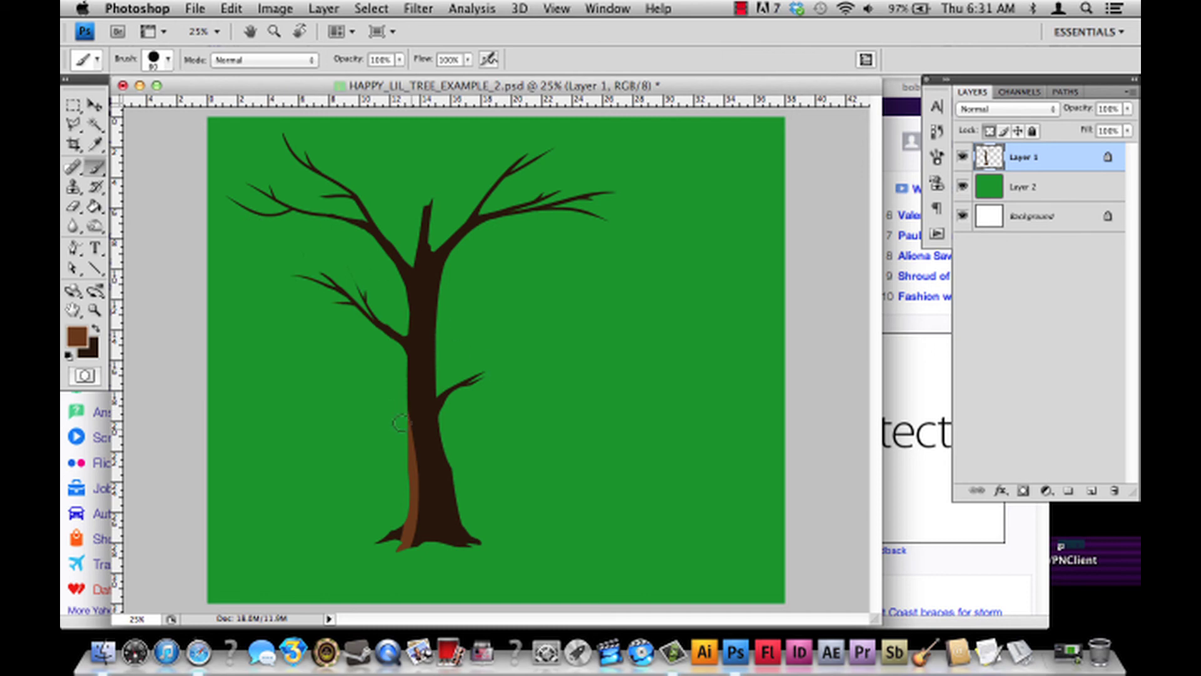
Narrow the trunk highlight by painting dark brown over its inner edge, and restore medium brown as the foreground color.
left_click(74, 206)
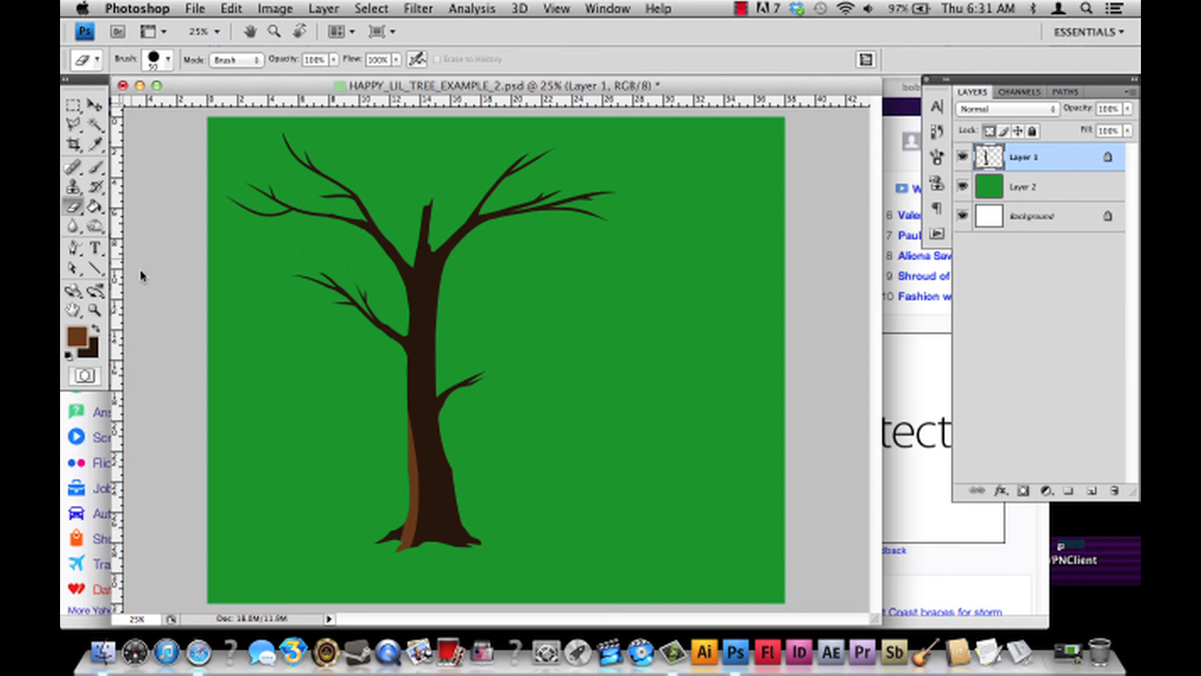
left_click(95, 167)
left_click(96, 328)
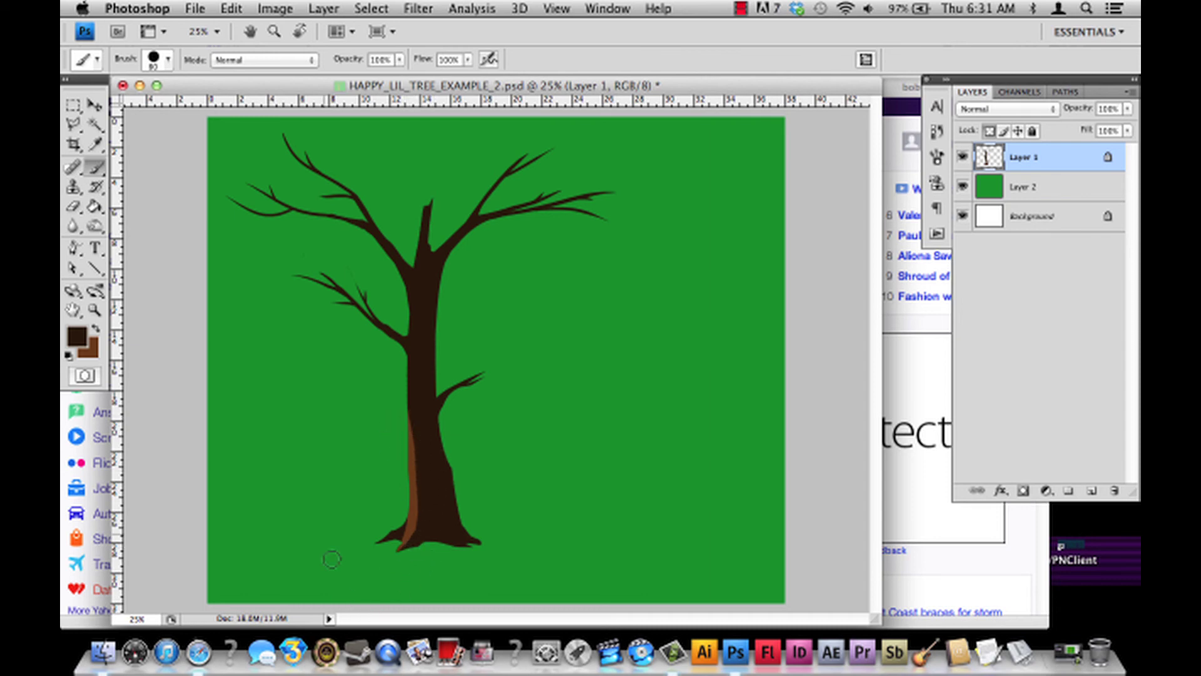
left_click(94, 330)
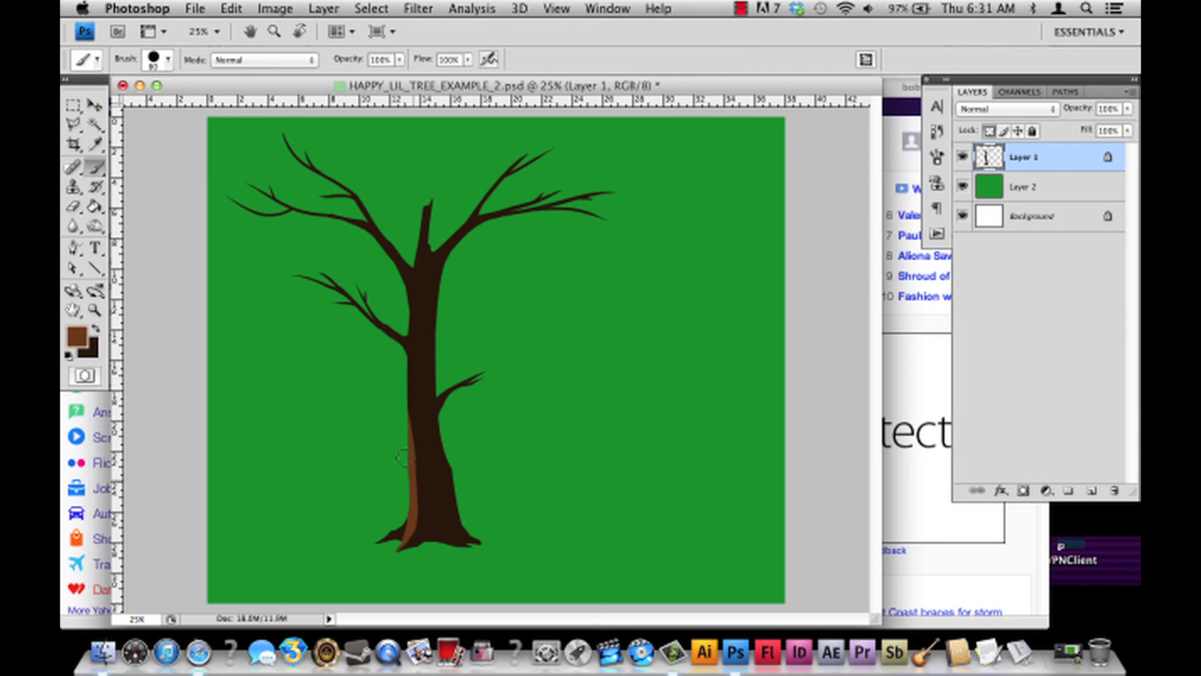
Paint a tapering medium-brown highlight up the middle of the lower trunk from the roots, undoing unwanted strokes.
left_click_drag(461, 548, 429, 494)
key("ctrl+z")
mouse_move(429, 550)
left_mouse_down()
mouse_move(427, 478)
mouse_move(440, 512)
left_mouse_up()
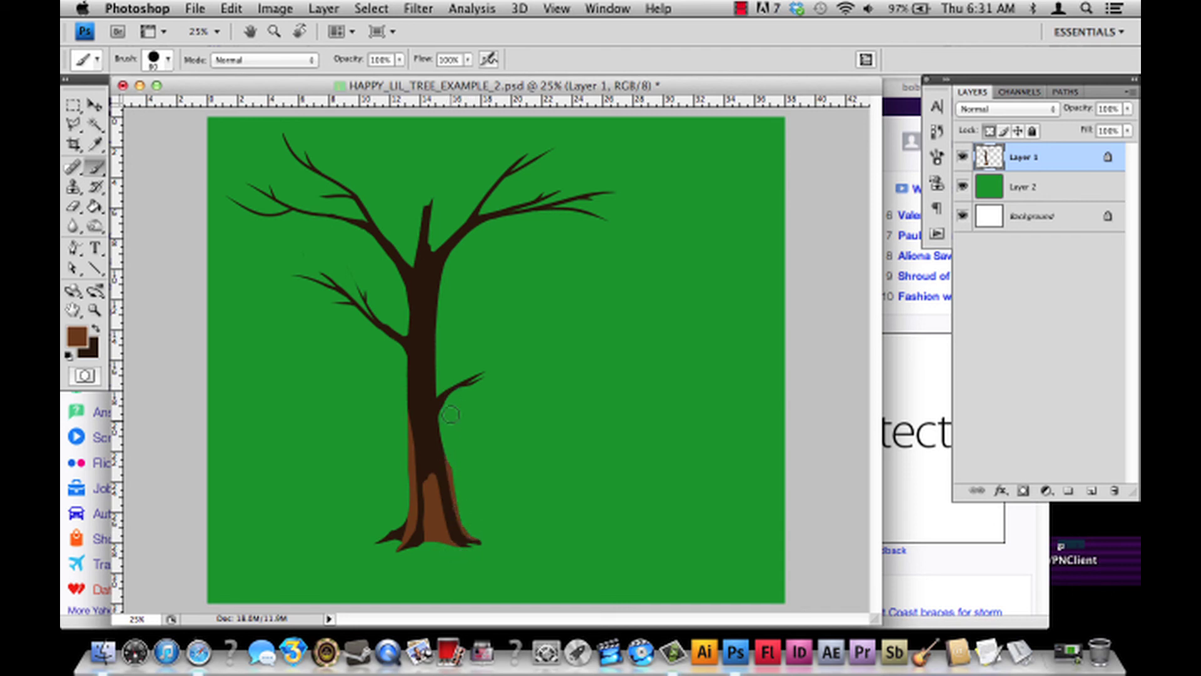
key("super+z")
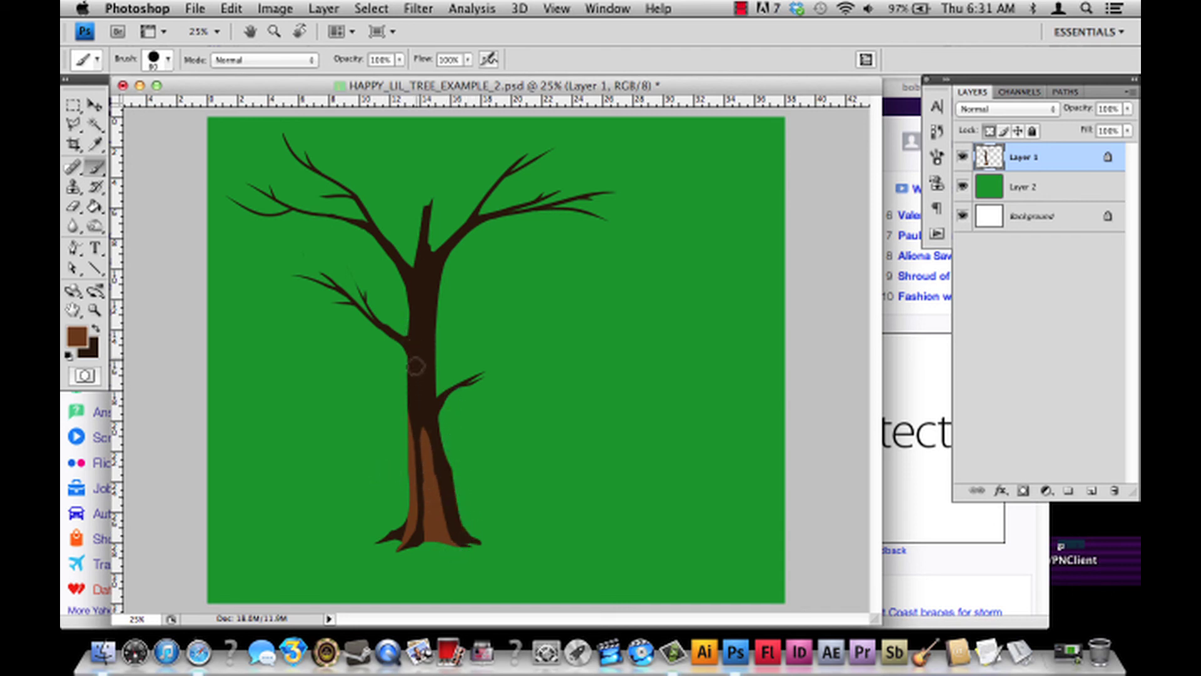
Extend the medium-brown highlight up the middle and left edge of the trunk, covering the left branches and the central stub.
left_click_drag(418, 357, 430, 429)
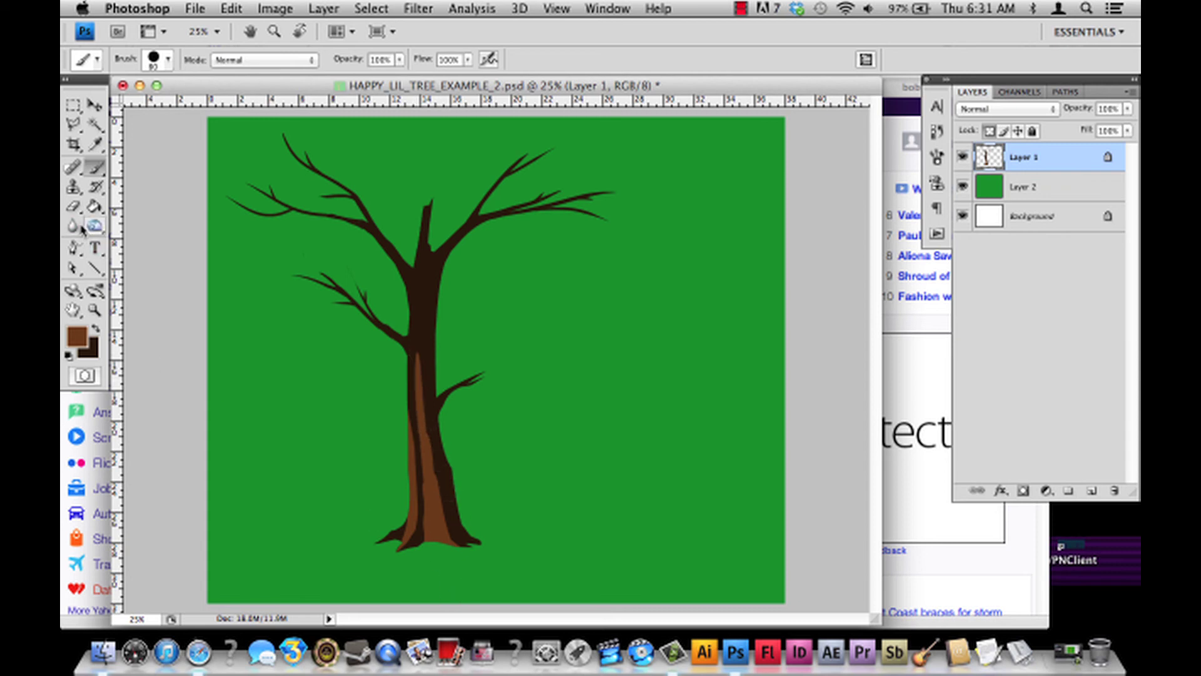
left_click(73, 207)
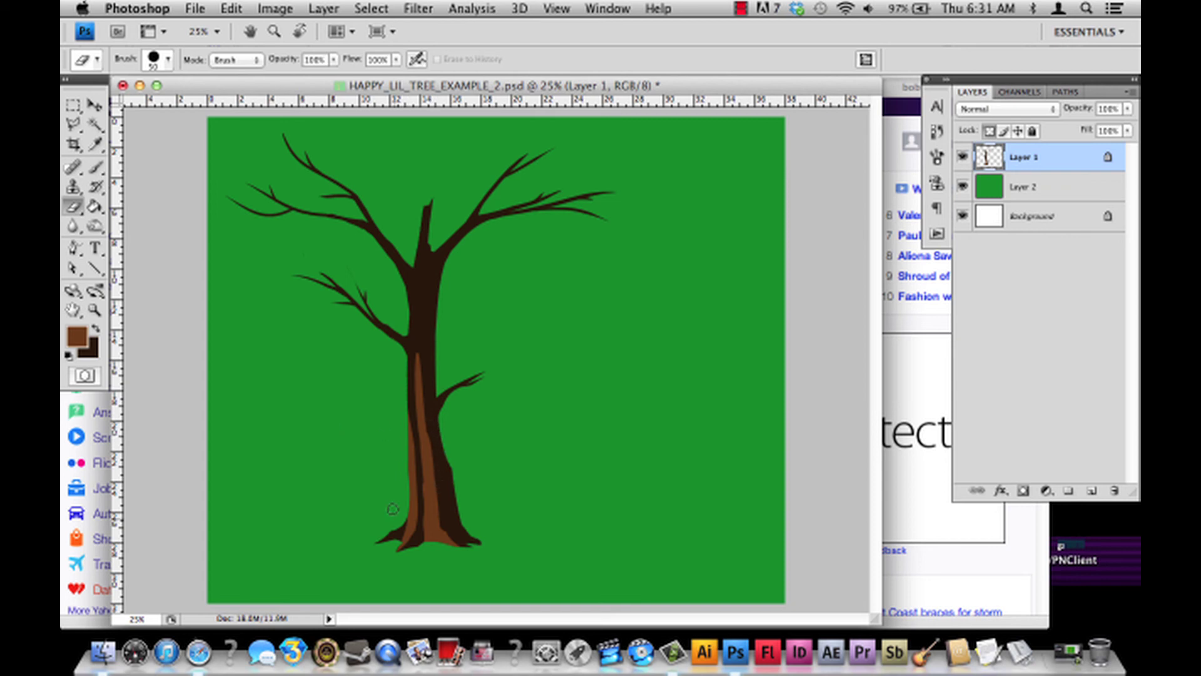
left_click(95, 167)
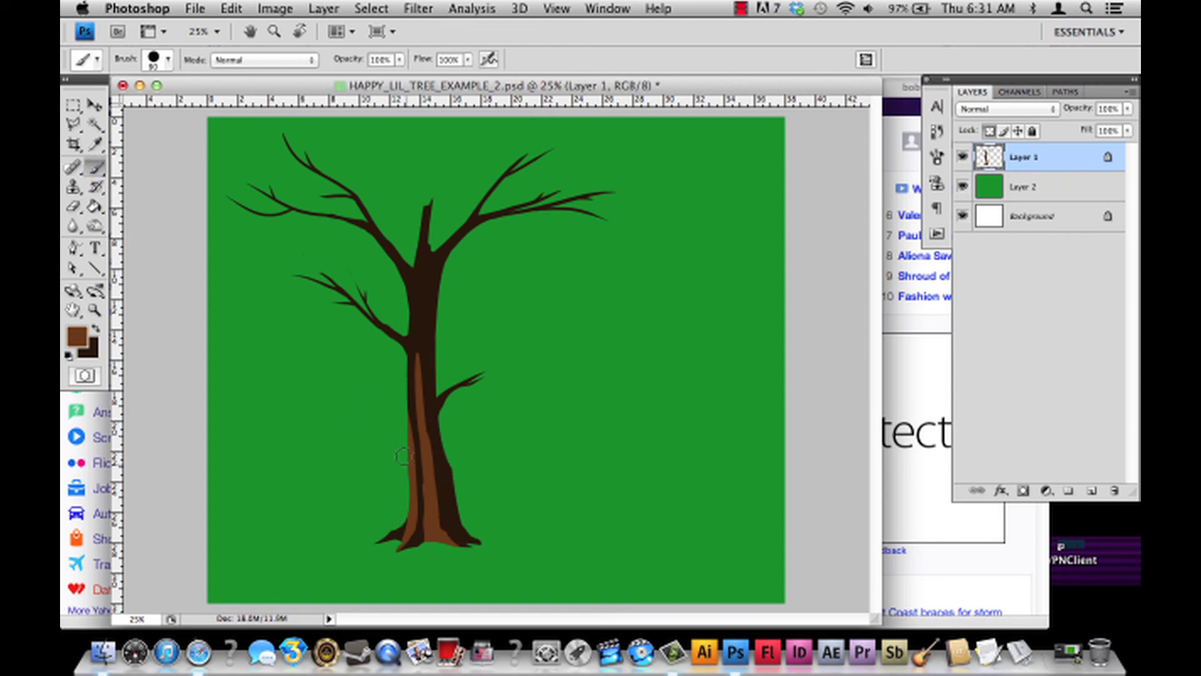
mouse_move(406, 411)
left_mouse_down()
mouse_move(404, 339)
mouse_move(341, 276)
mouse_move(368, 327)
mouse_move(351, 265)
mouse_move(300, 304)
left_mouse_up()
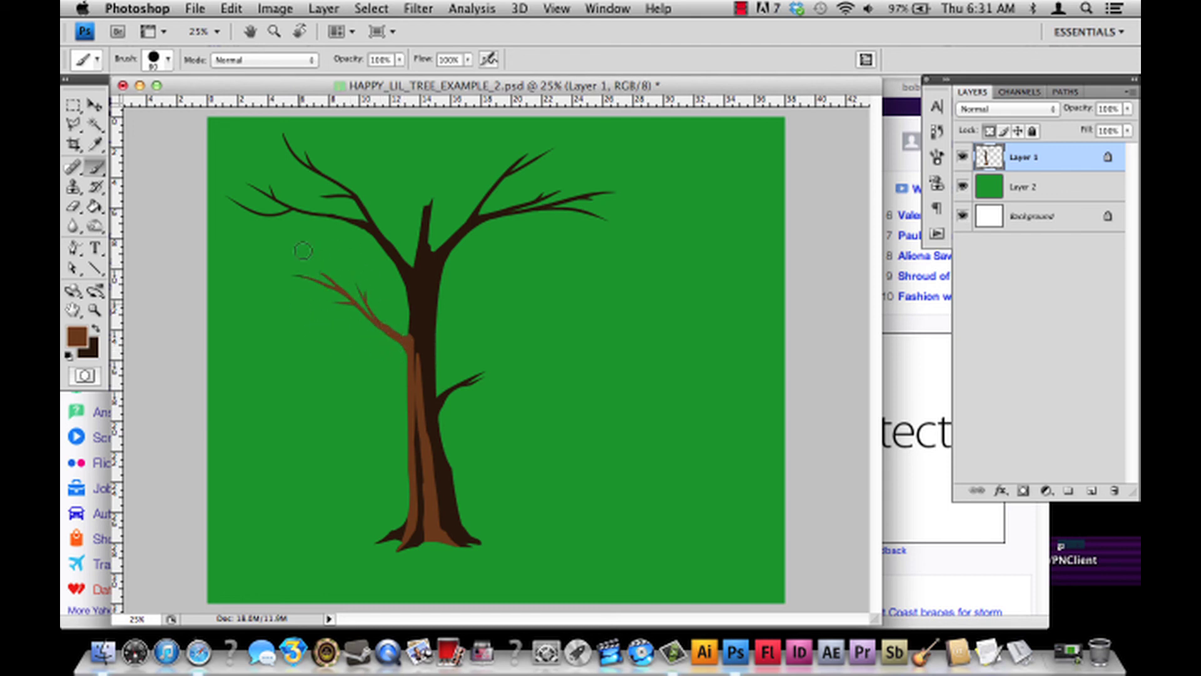
mouse_move(265, 184)
left_mouse_down()
mouse_move(259, 244)
mouse_move(337, 179)
mouse_move(316, 272)
mouse_move(346, 254)
mouse_move(377, 215)
left_mouse_up()
mouse_move(386, 267)
left_mouse_down()
mouse_move(389, 247)
mouse_move(407, 287)
left_mouse_up()
left_click_drag(406, 362, 425, 194)
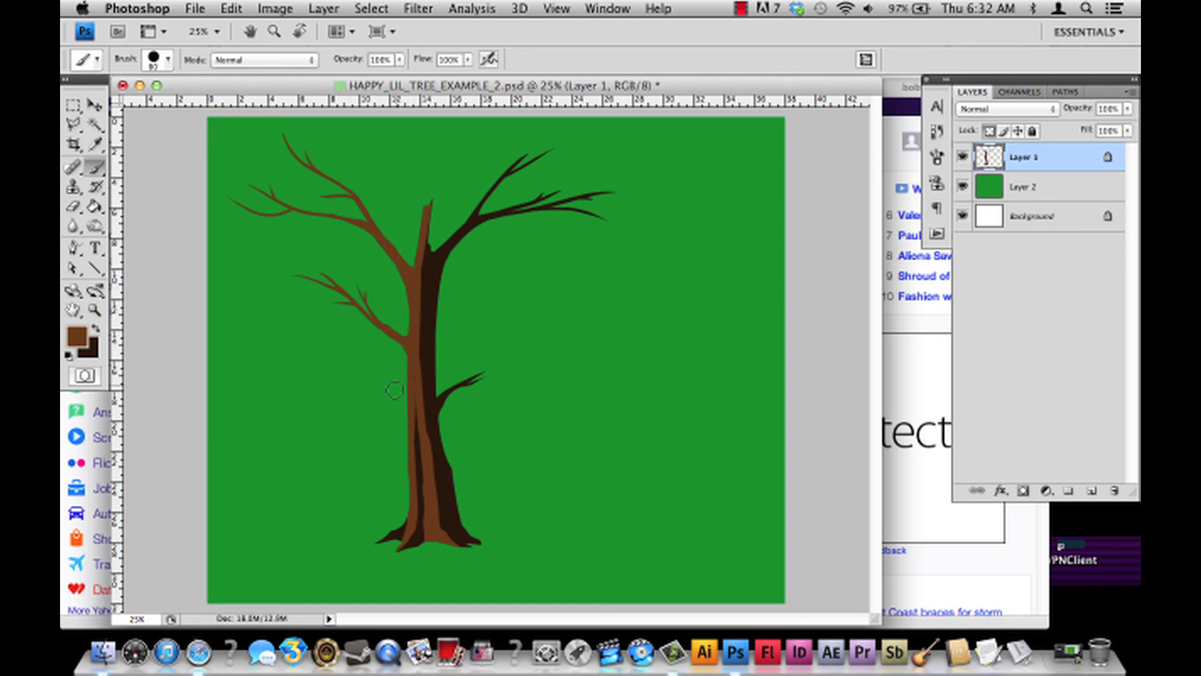
left_click_drag(406, 383, 406, 461)
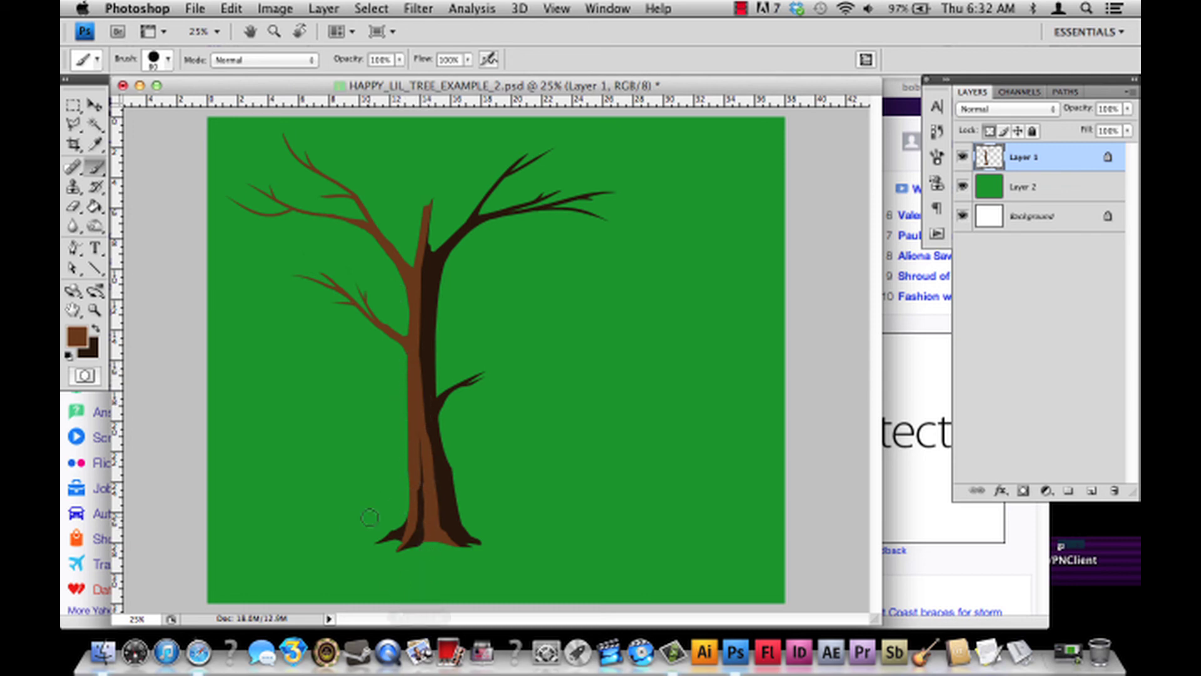
left_click_drag(459, 516, 492, 539)
key("super+z")
left_click_drag(456, 520, 485, 543)
left_click(449, 517)
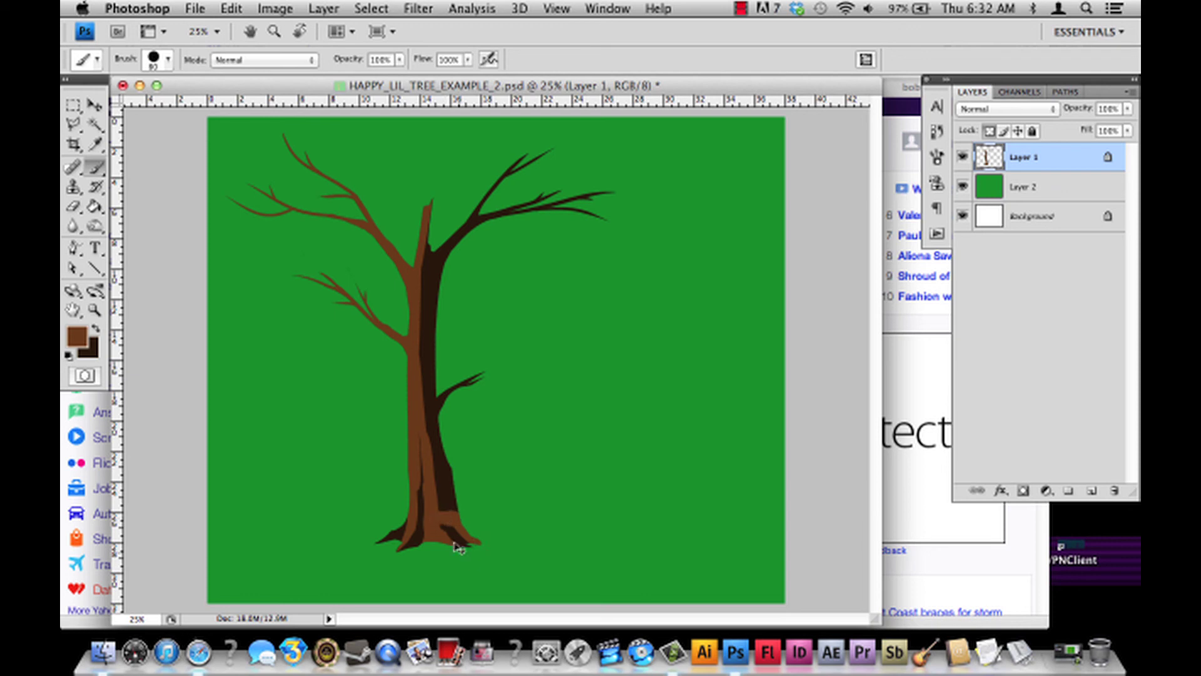
key("super+z")
Paint a thin medium-brown highlight on the lower trunk's right side, trimmed with dark brown, and save over the changed disk copy.
mouse_move(446, 512)
left_mouse_down()
mouse_move(438, 454)
mouse_move(443, 482)
left_mouse_up()
key("super+z")
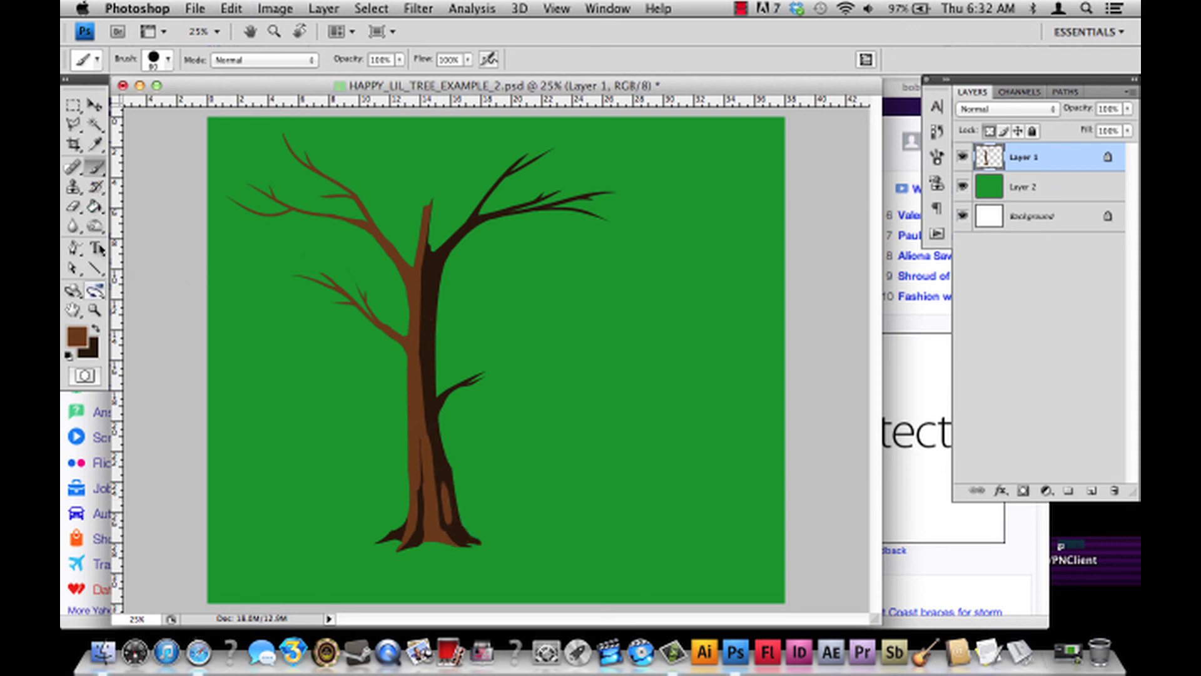
left_click(96, 328)
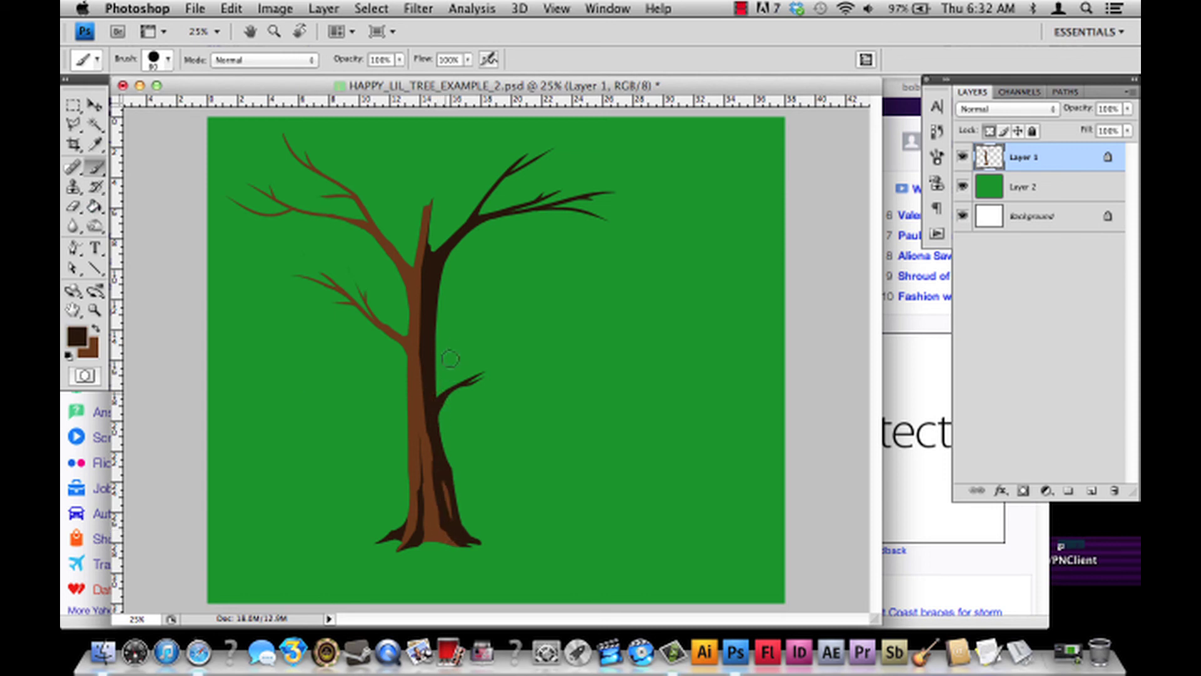
left_click_drag(446, 526, 444, 479)
left_click_drag(445, 476, 466, 538)
key("super+s")
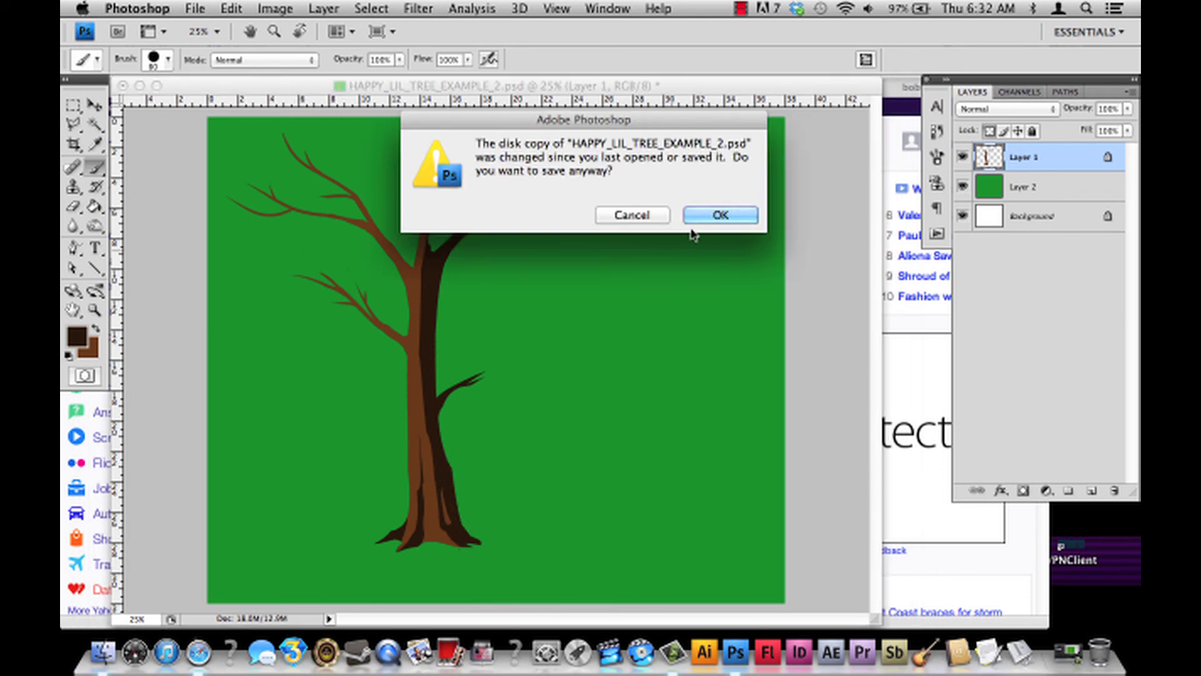
left_click(715, 216)
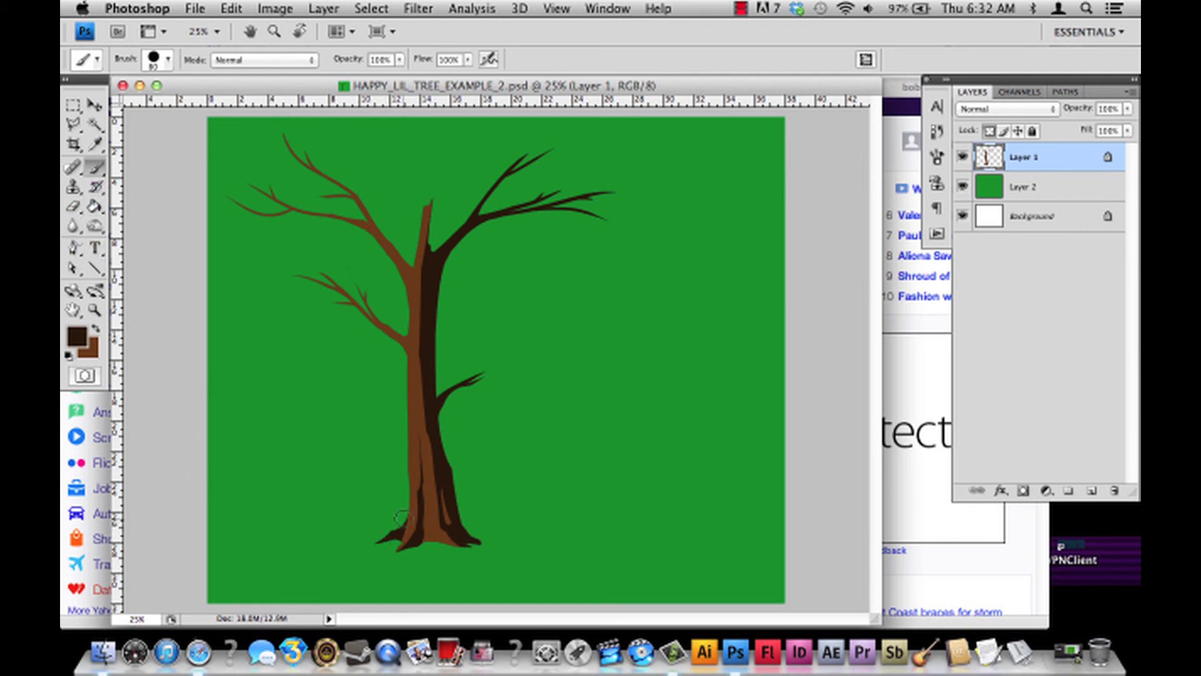
Add a medium-brown highlight to the tree's left root and save the document.
left_click(95, 328)
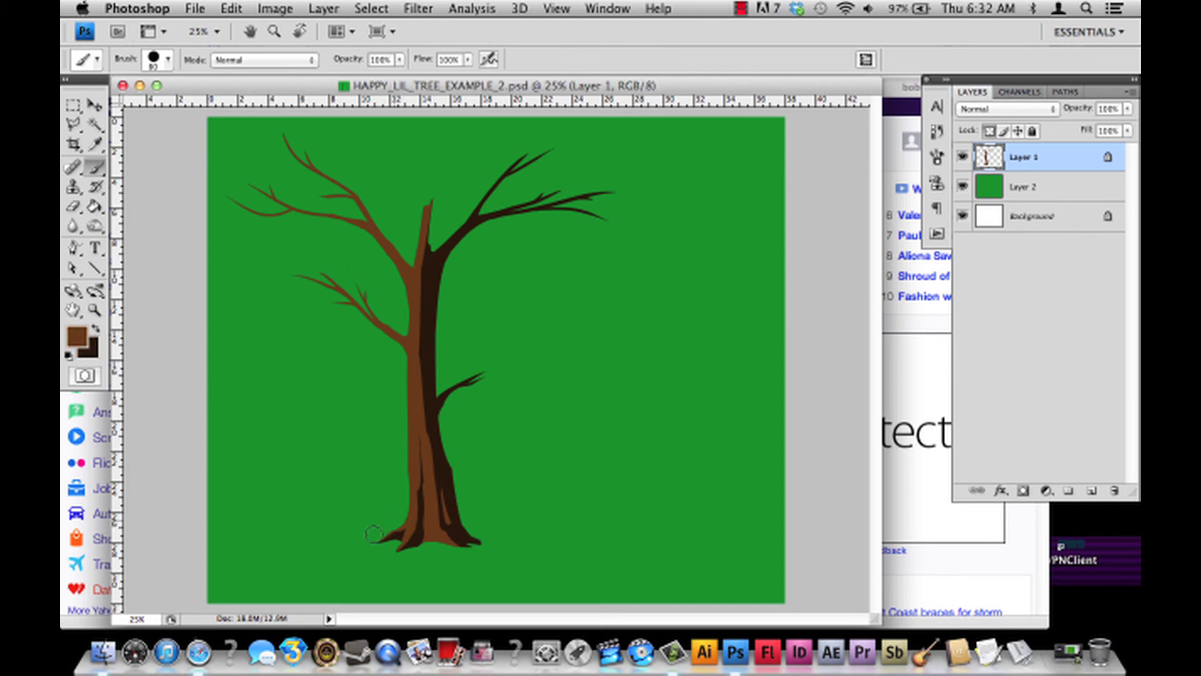
left_click(394, 519)
key("super+s")
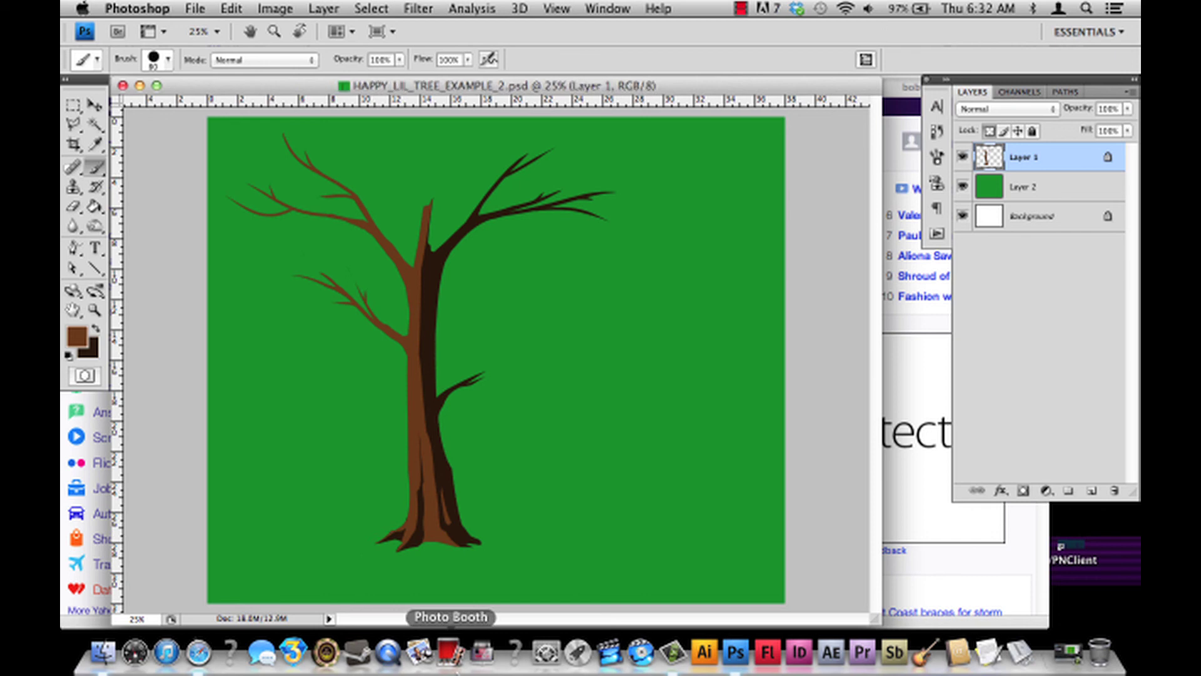
Paint medium-brown highlights along the small branch on the trunk's right side, from its base outward.
left_click(443, 395)
key("super+s")
left_click_drag(451, 379, 474, 394)
left_click(93, 330)
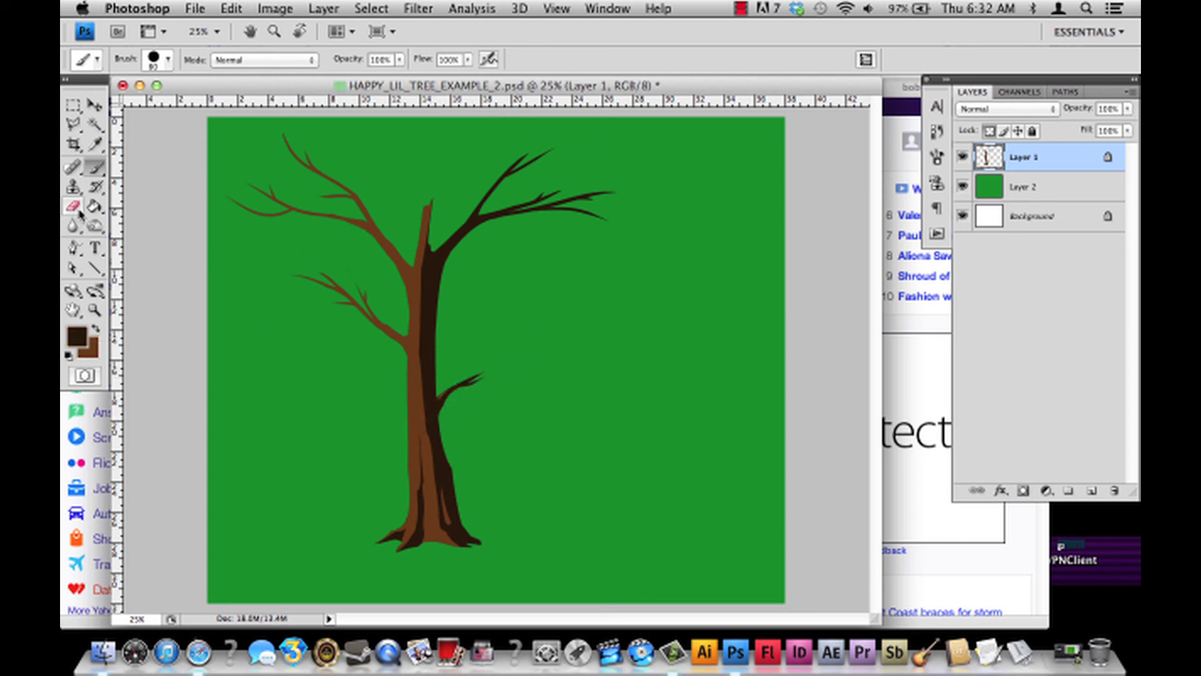
left_click(94, 330)
left_click_drag(435, 403, 446, 391)
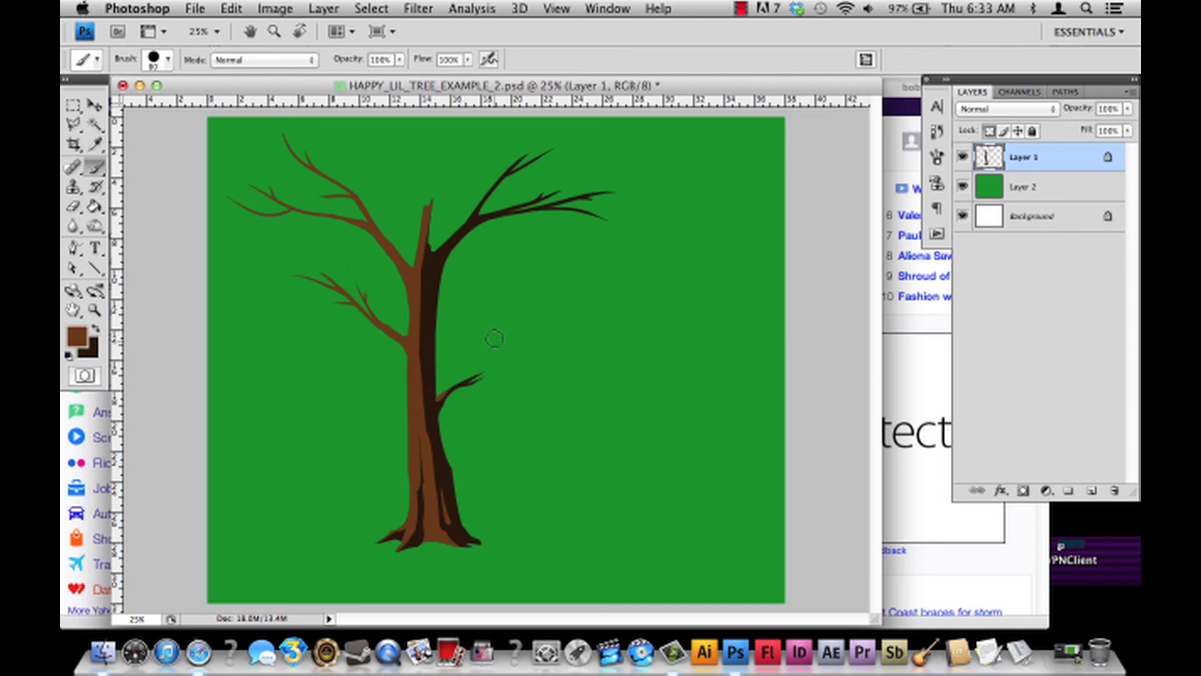
Shade the trunk's right edge above the small branch in dark brown and paint a medium-brown streak up the upper trunk.
left_click(94, 331)
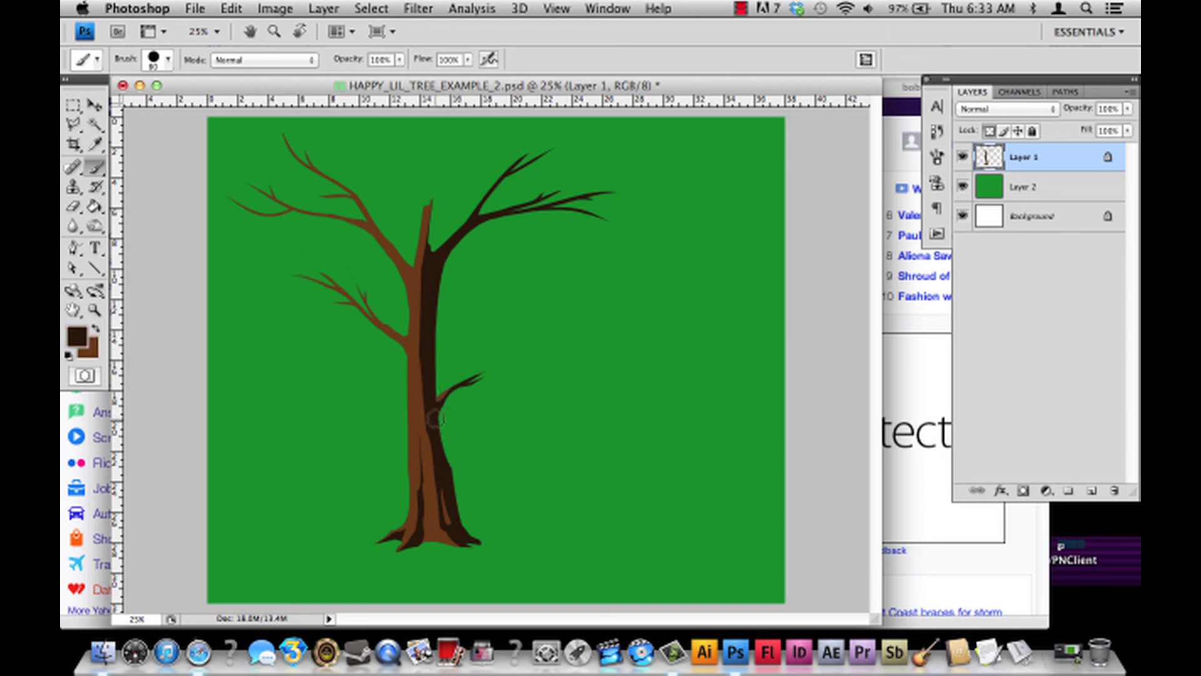
left_click_drag(434, 408, 432, 336)
left_click(94, 330)
mouse_move(421, 398)
left_mouse_down()
mouse_move(426, 306)
mouse_move(443, 482)
mouse_move(420, 365)
mouse_move(424, 323)
mouse_move(443, 468)
mouse_move(425, 348)
mouse_move(423, 445)
mouse_move(427, 233)
left_mouse_up()
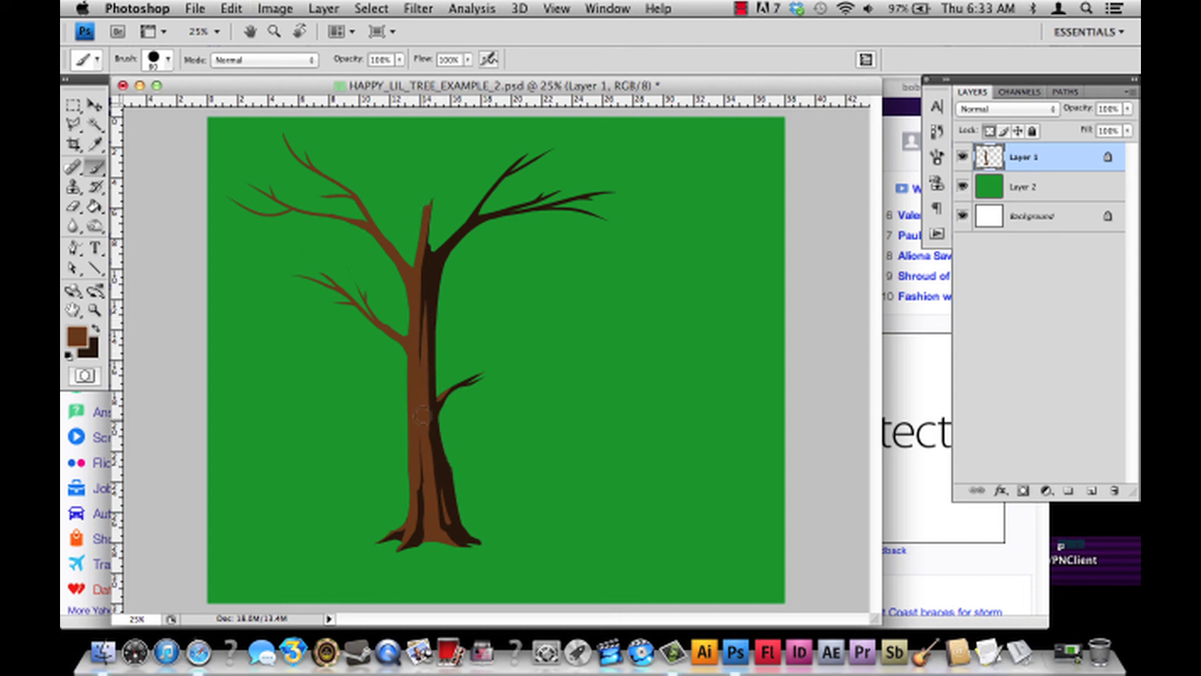
Compare the trunk streak by undoing and redoing it, and paint medium brown over the fork and the upper right branches.
key("super+z")
key("super+z")
key("super+z")
key("super+z")
mouse_move(412, 336)
left_mouse_down()
mouse_move(440, 211)
mouse_move(425, 255)
left_mouse_up()
key("super+z")
key("super+z")
mouse_move(469, 219)
left_mouse_down()
mouse_move(505, 171)
mouse_move(495, 174)
mouse_move(559, 191)
left_mouse_up()
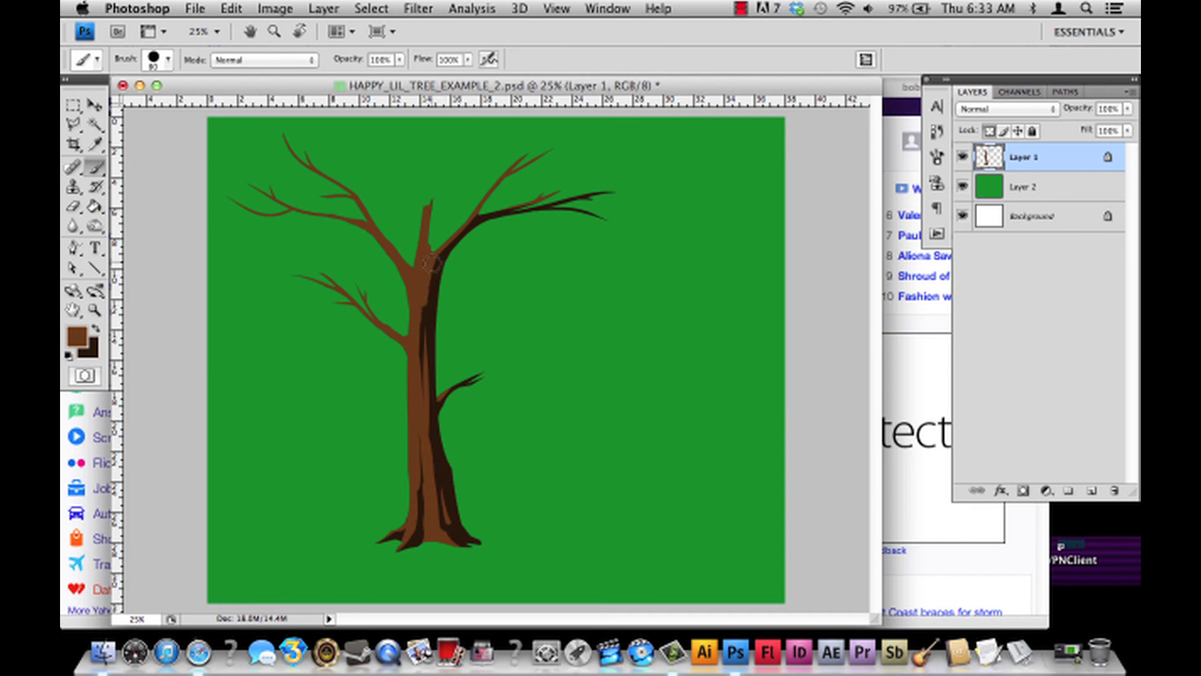
Shade the central stub and upper trunk with dark brown, touch up the trunk in medium brown, and save the document.
left_click(95, 327)
left_click_drag(425, 254, 431, 203)
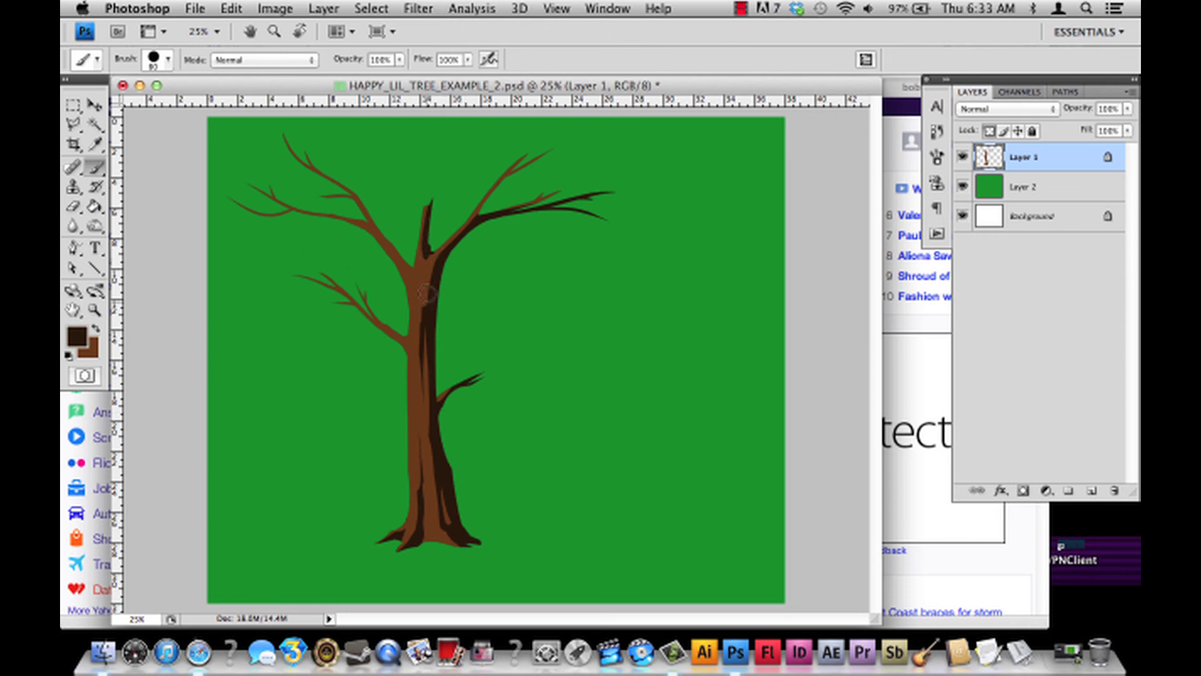
left_click_drag(428, 325, 428, 259)
left_click(96, 329)
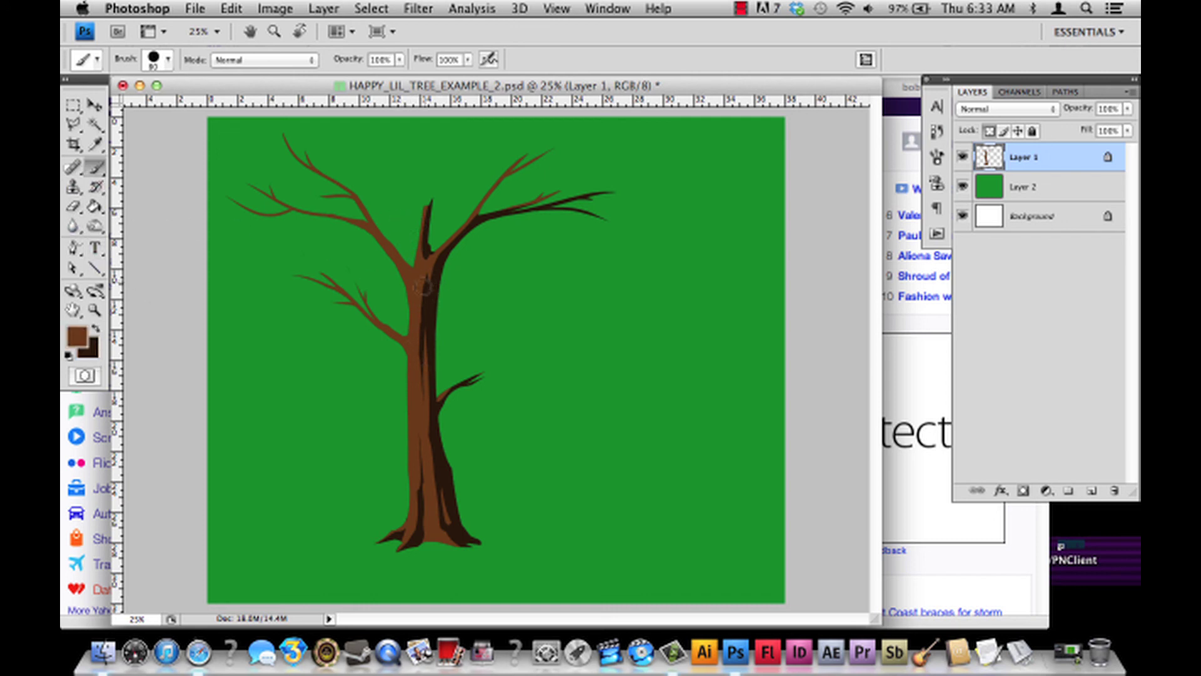
mouse_move(428, 275)
left_mouse_down()
mouse_move(430, 253)
mouse_move(442, 259)
mouse_move(428, 296)
left_mouse_up()
key("super+s")
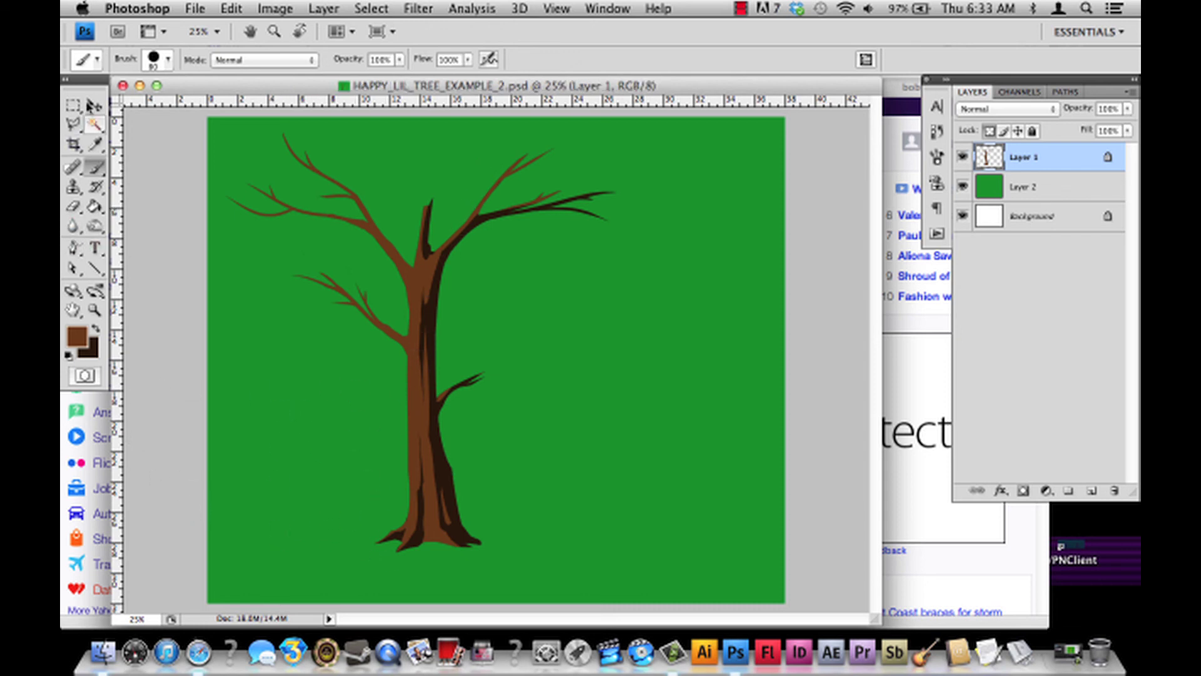
Paint dark-brown shadows along the right-hand edges of the left branches and the upper right branch, and save the document.
left_click(95, 329)
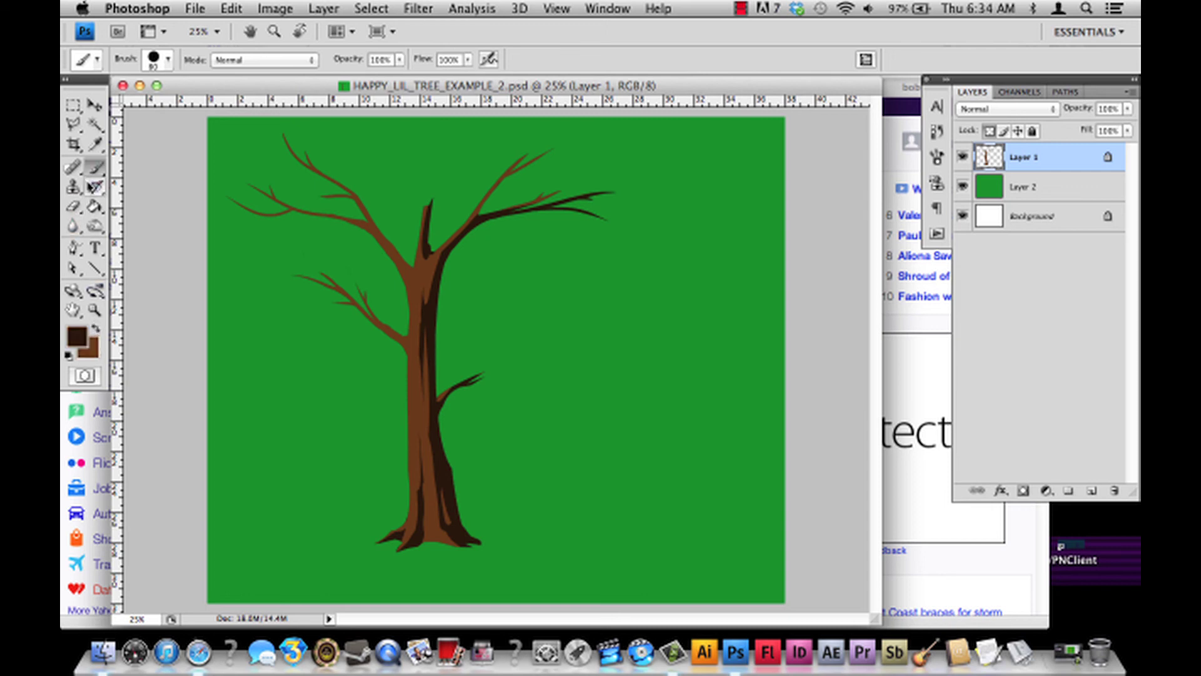
left_click(413, 269)
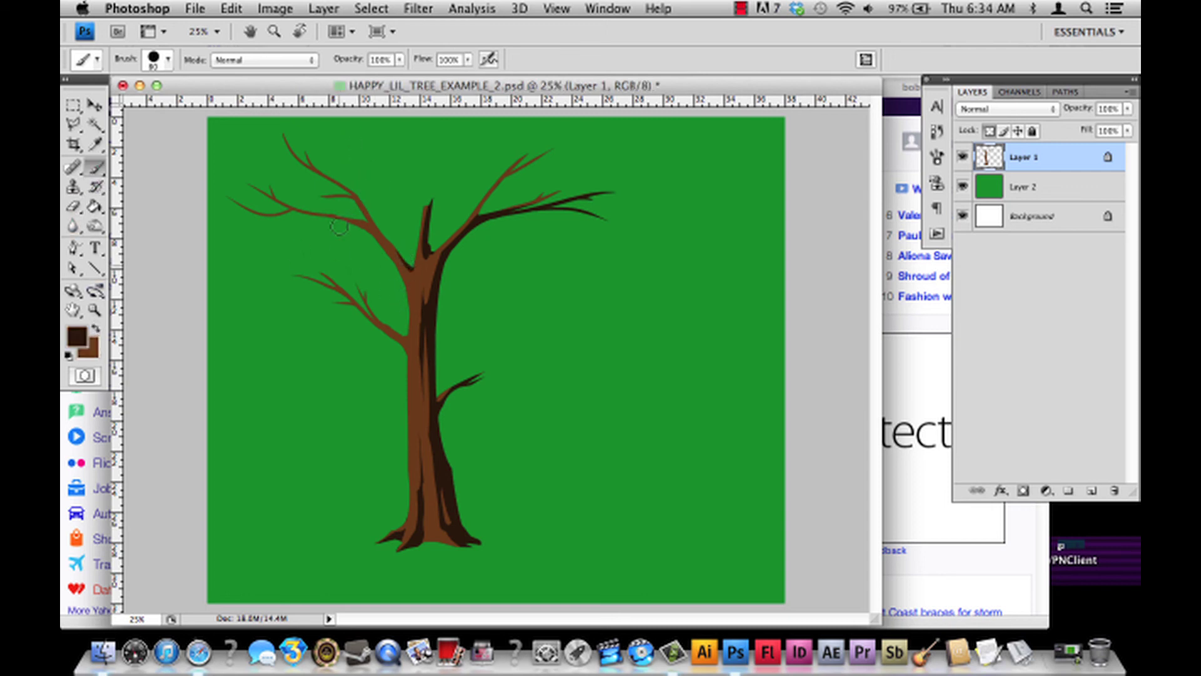
left_click_drag(404, 341, 360, 289)
left_click_drag(361, 195, 398, 227)
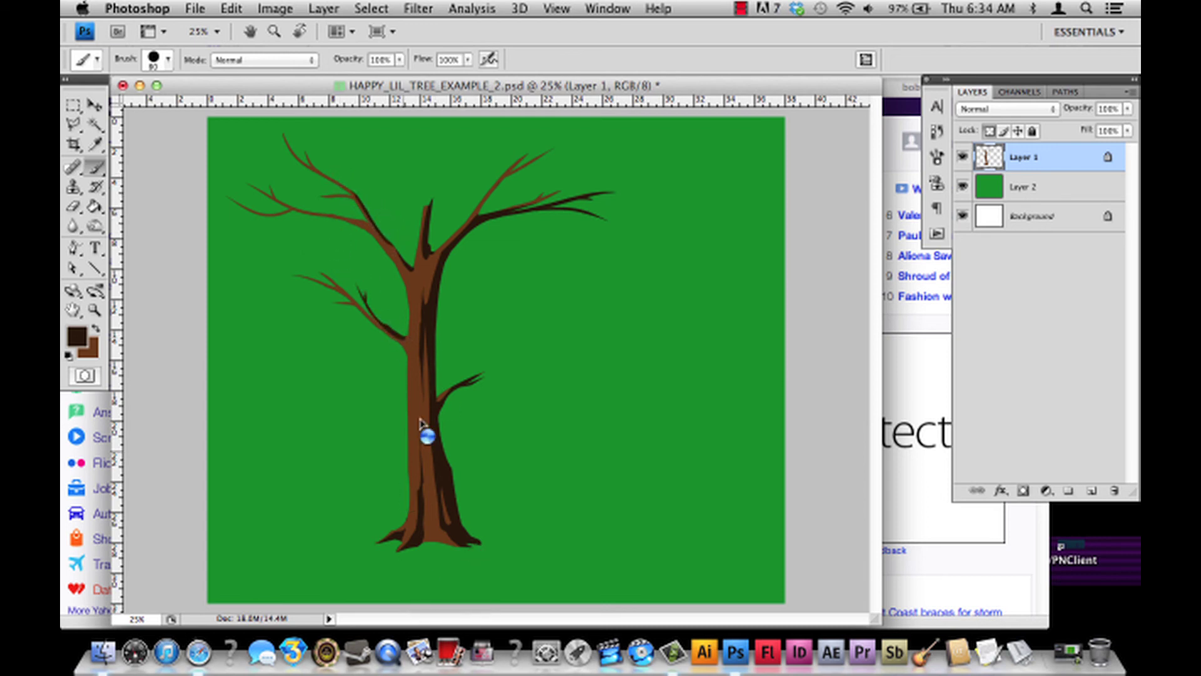
left_click_drag(481, 214, 539, 157)
left_click(95, 330)
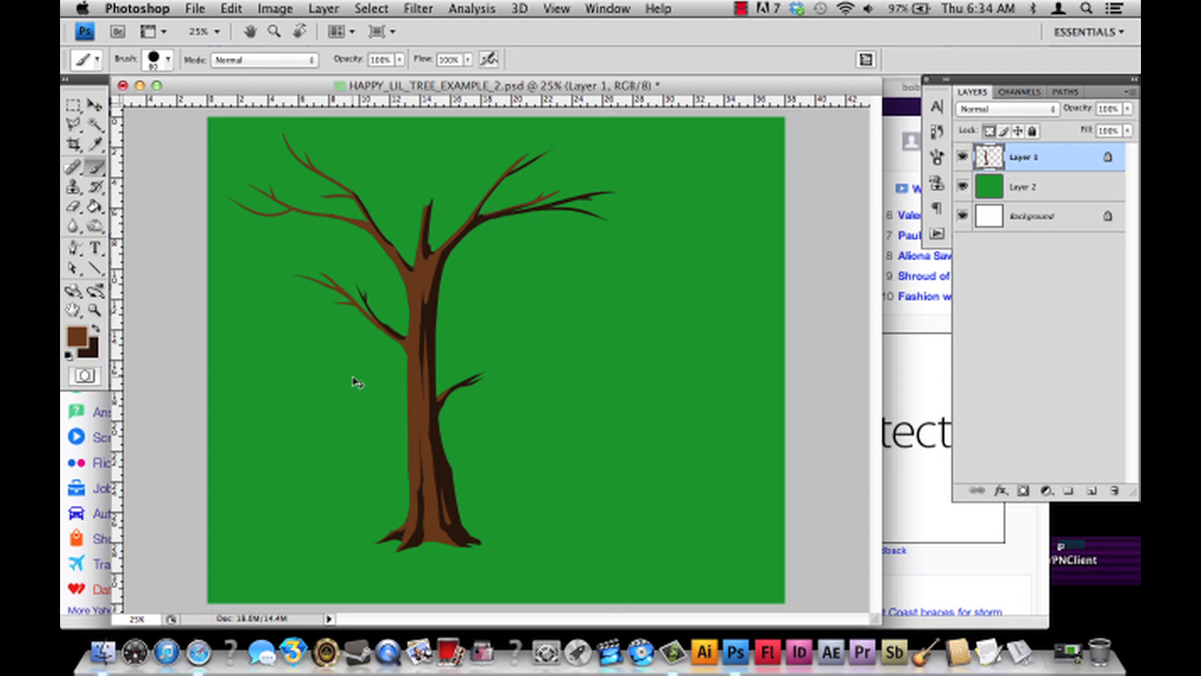
left_click(94, 330)
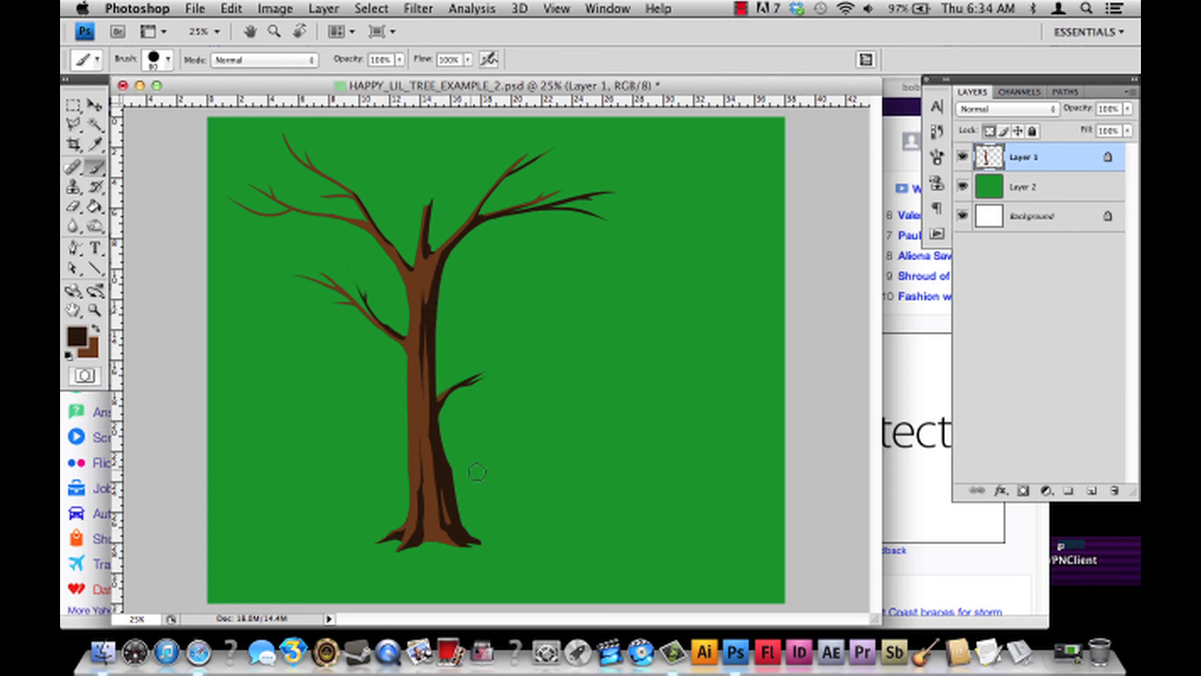
key("super+s")
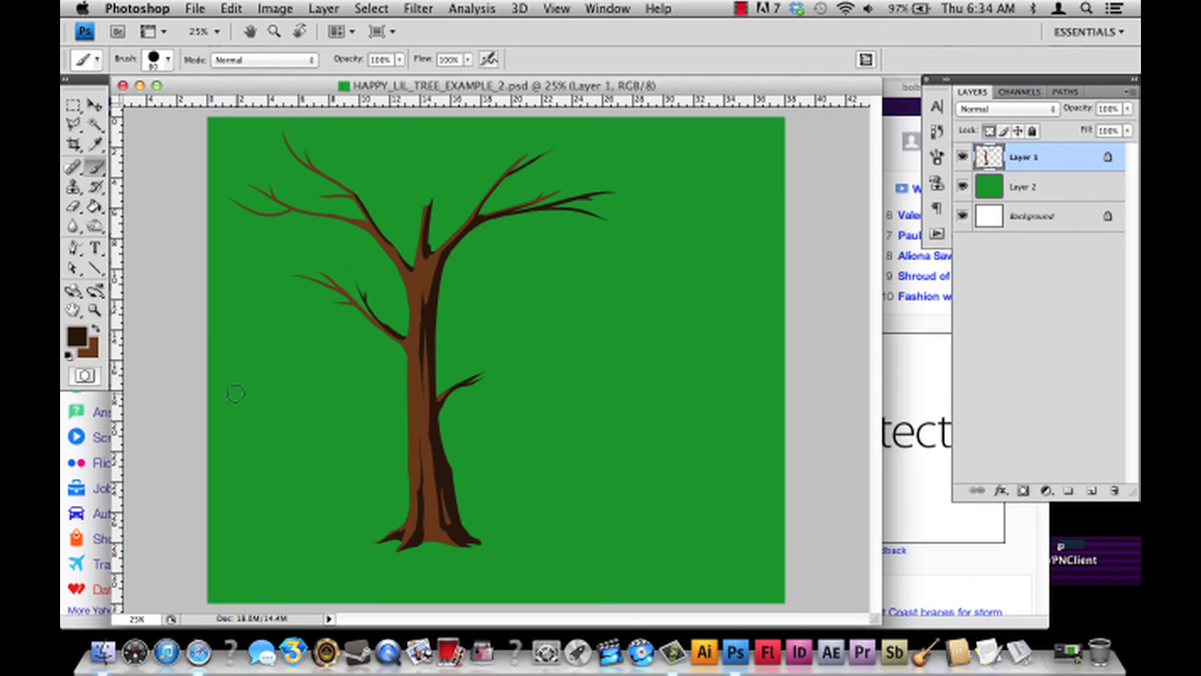
left_click(97, 328)
left_click(77, 337)
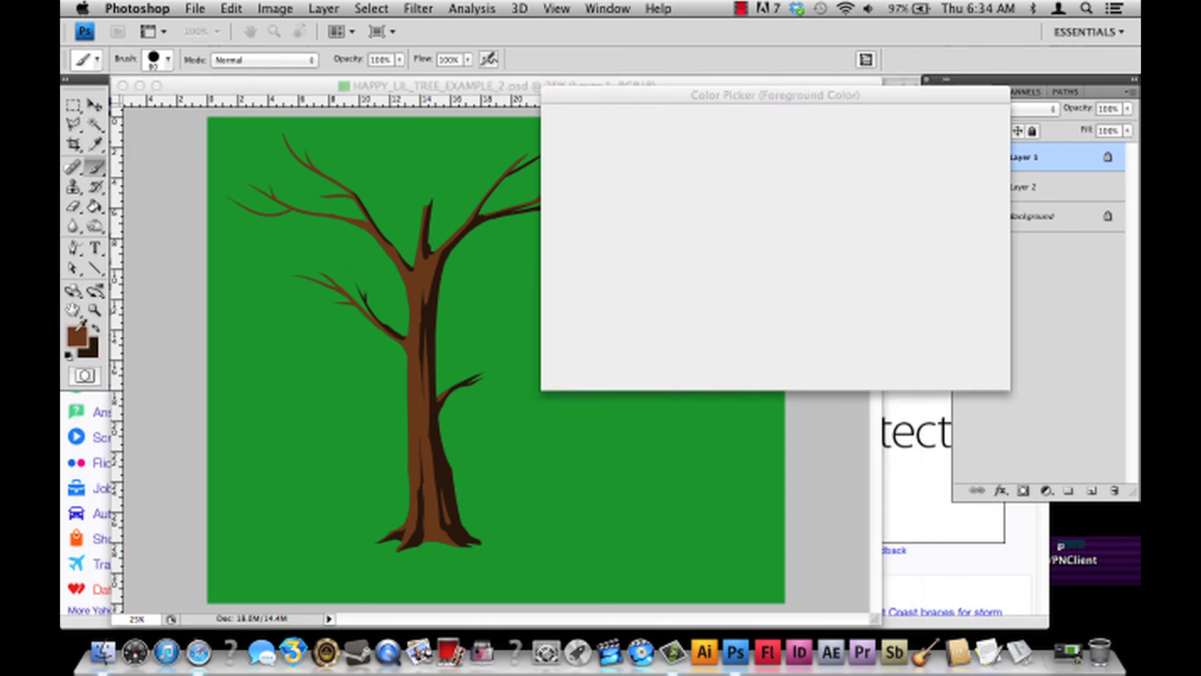
left_click_drag(767, 189, 782, 182)
left_click(939, 123)
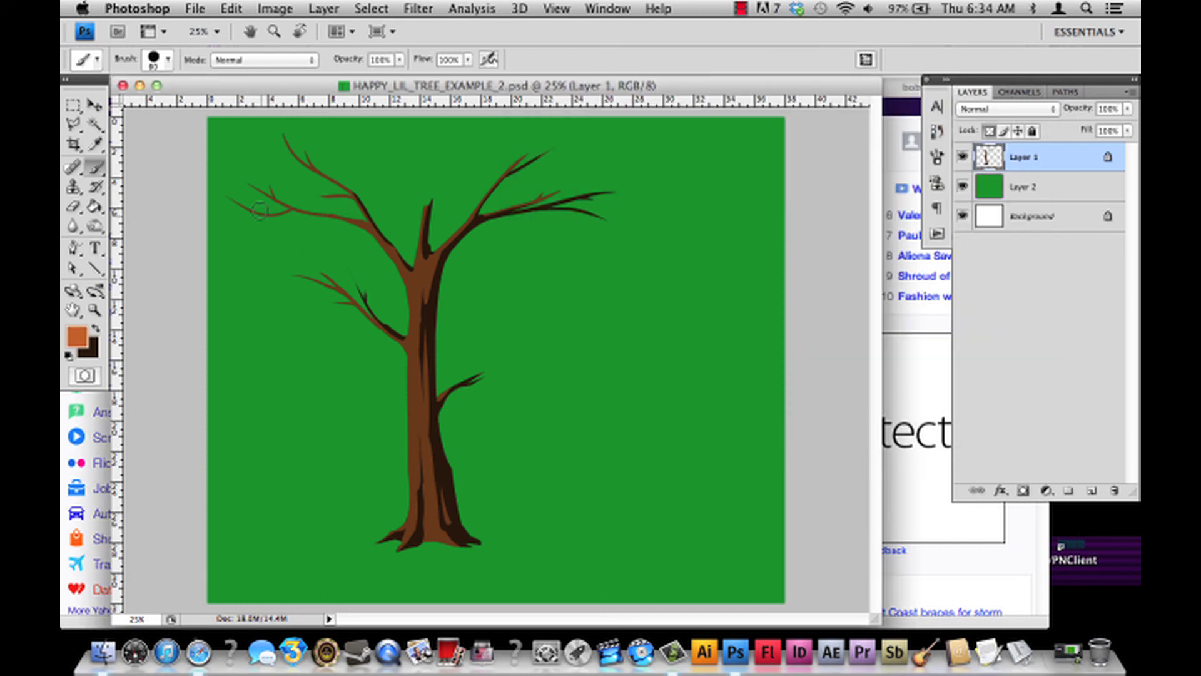
left_click_drag(263, 215, 294, 210)
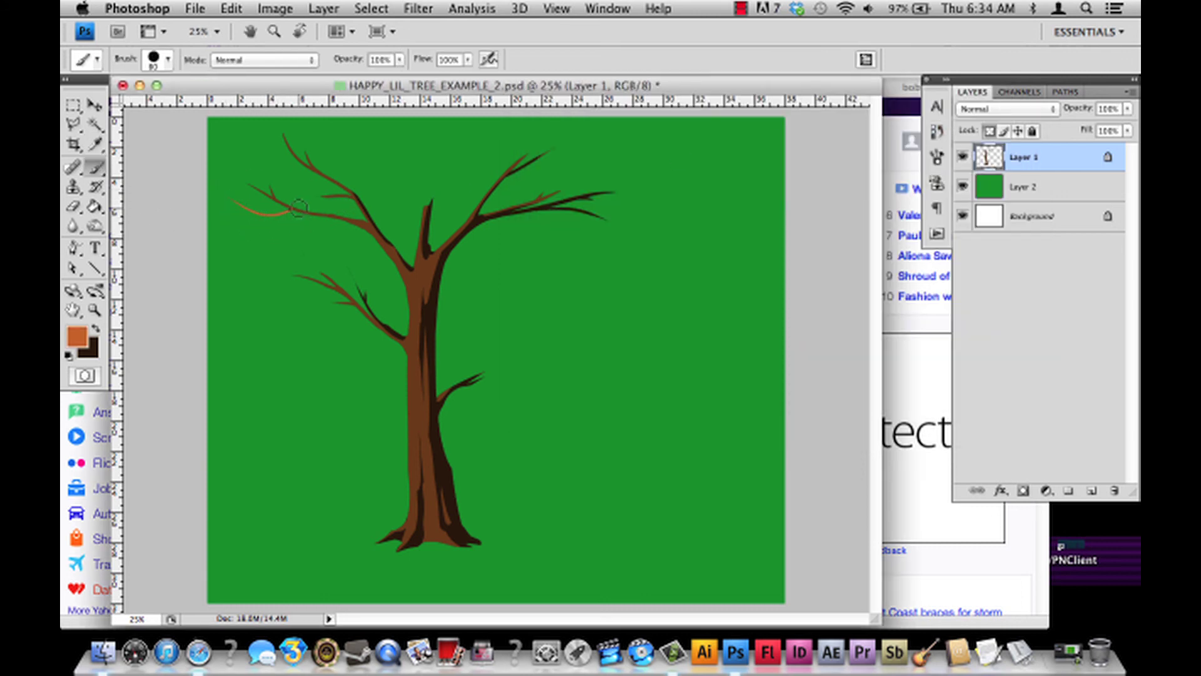
left_click_drag(285, 136, 316, 170)
left_click_drag(297, 275, 362, 321)
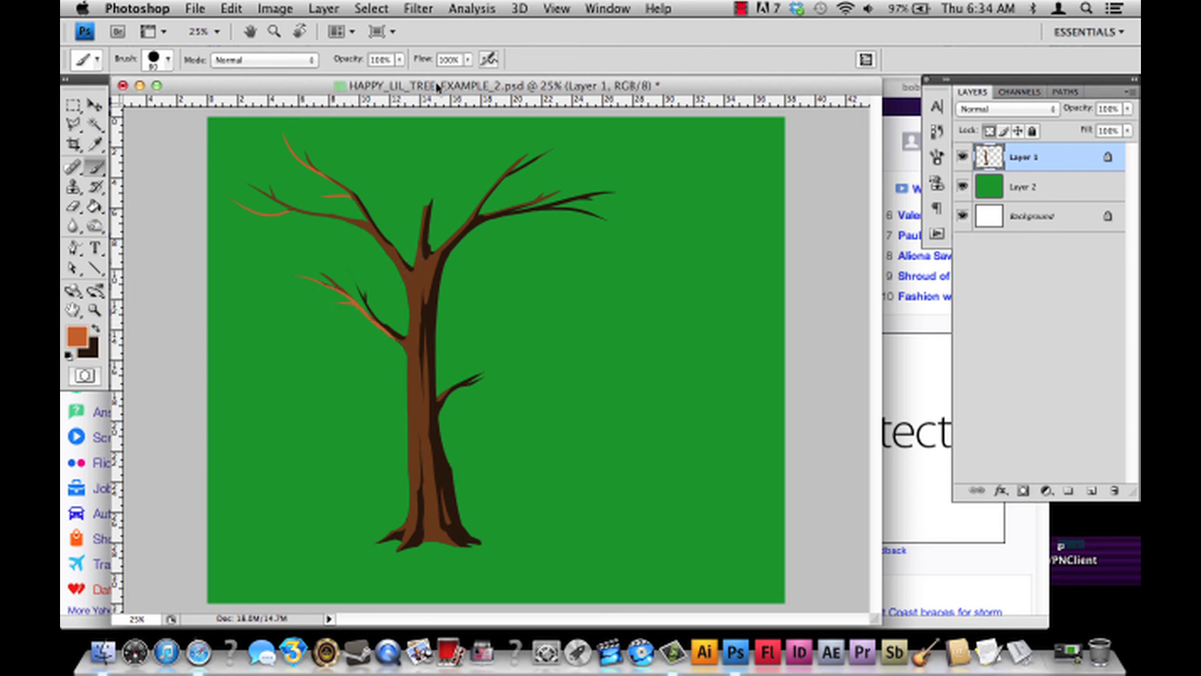
left_click_drag(418, 264, 426, 206)
key("super+alt+z")
key("super+alt+z")
key("super+alt+z")
key("super+alt+z")
key("super+alt+z")
key("super+alt+z")
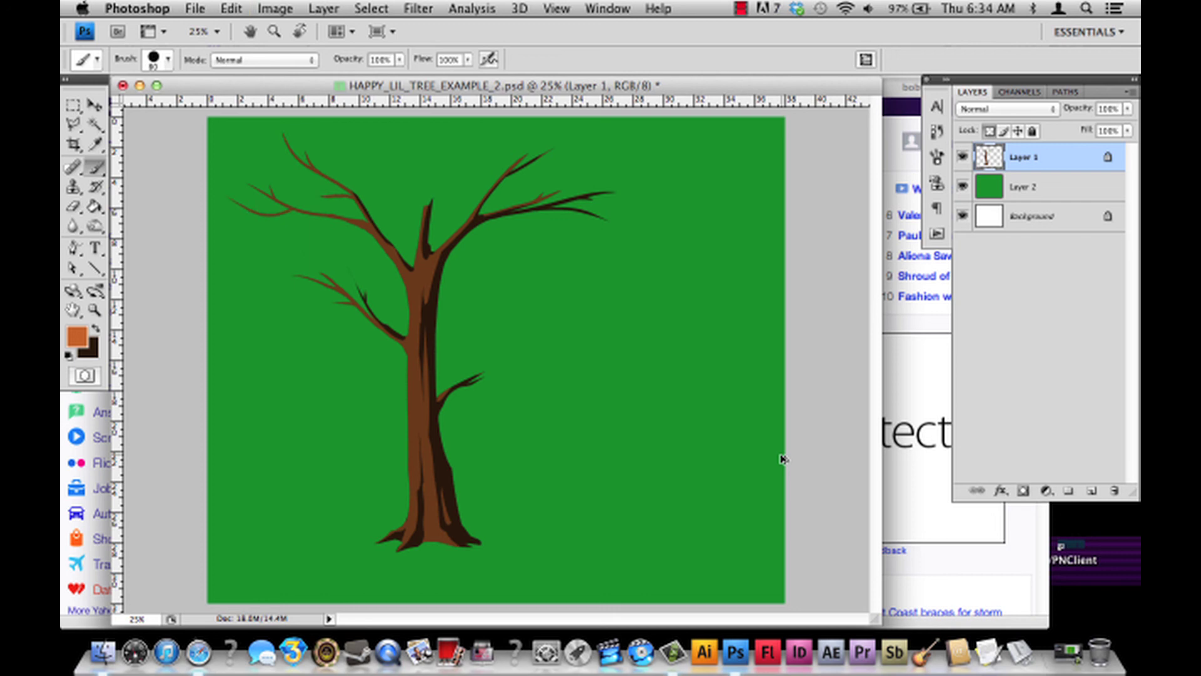
Save the document, and add a new layer placed directly beneath the tree layer.
key("super+s")
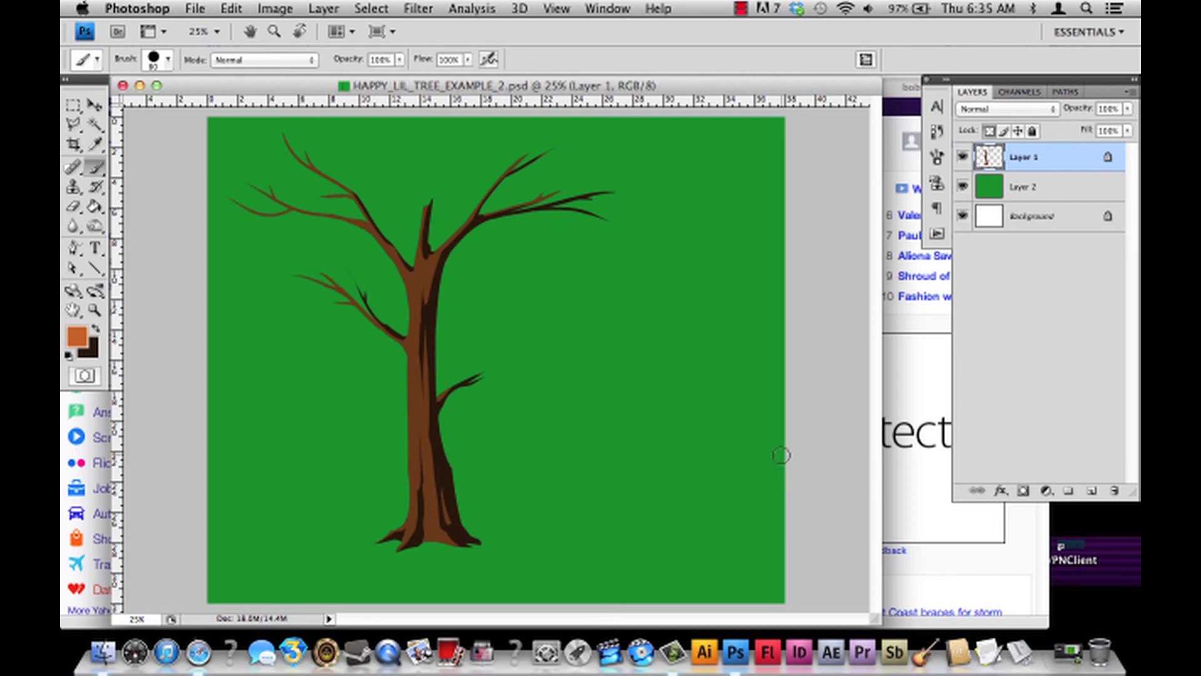
left_click(1092, 493)
left_click_drag(1043, 155, 1026, 191)
Set the foreground color to magenta c000c2 and paint a foliage mass behind the upper branches with a 715 px brush.
left_click(77, 336)
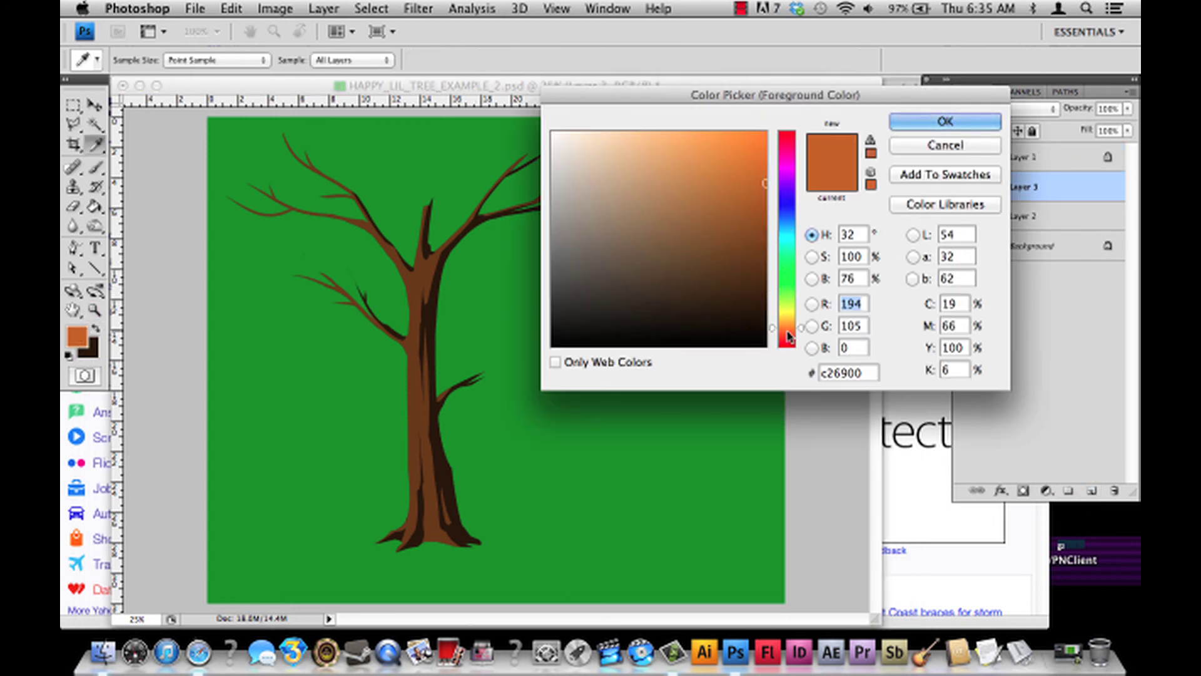
left_click(794, 170)
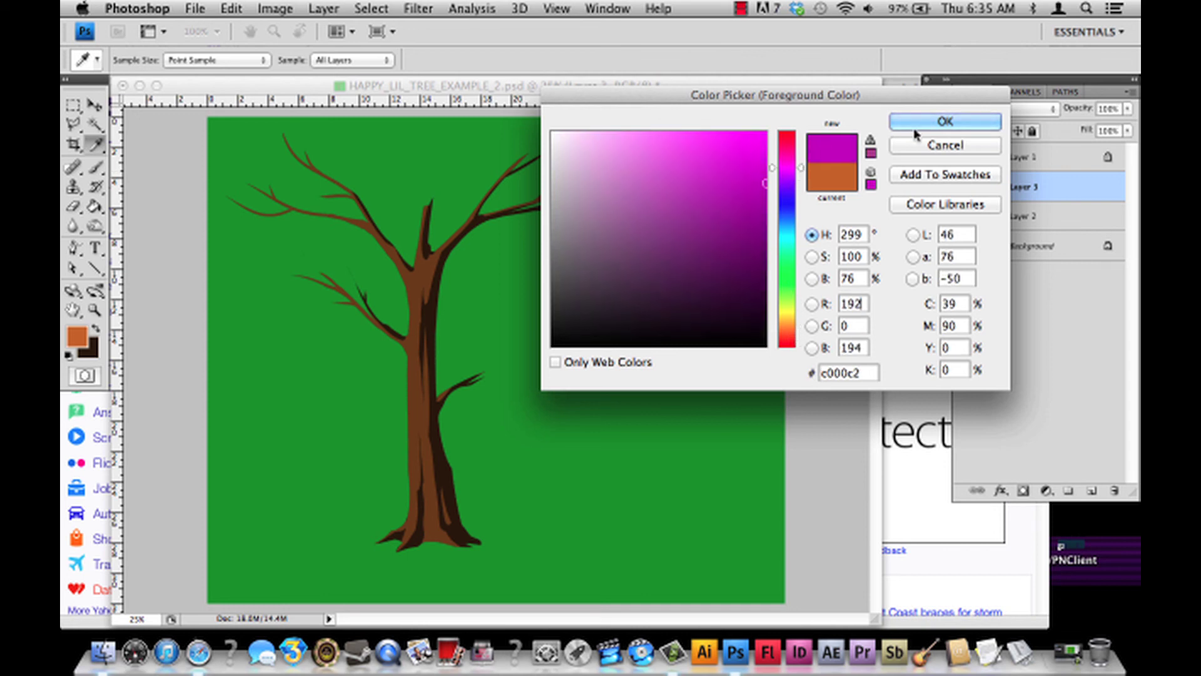
left_click(945, 121)
left_click(160, 59)
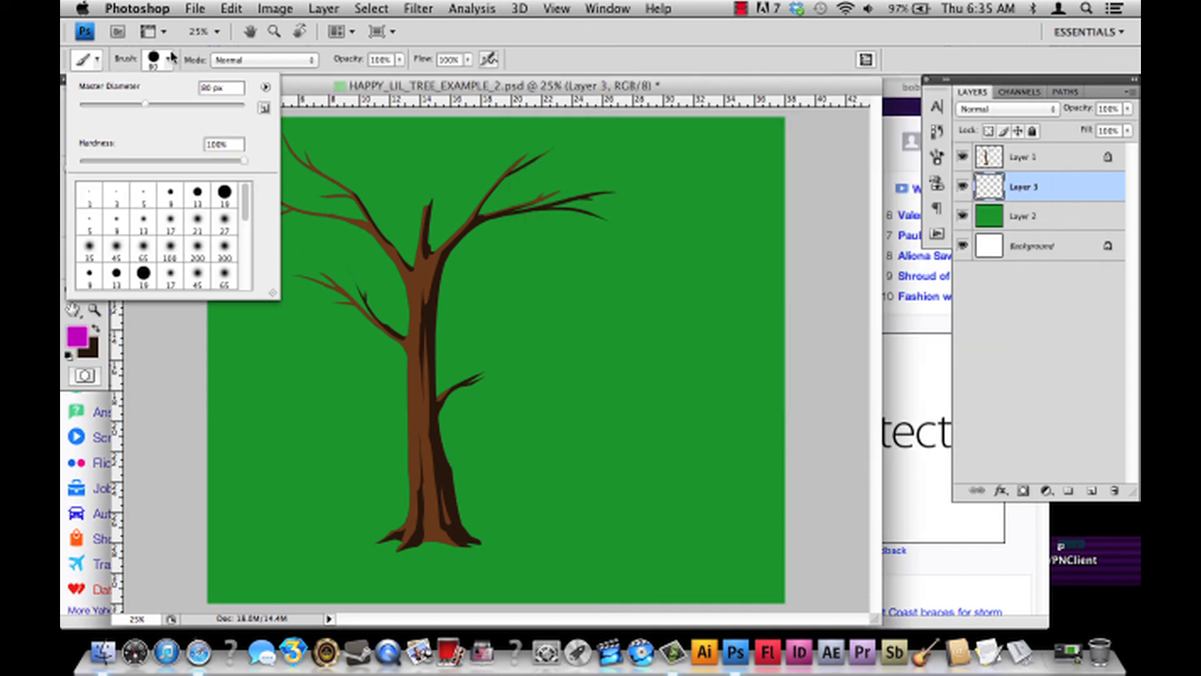
left_click_drag(173, 104, 187, 103)
left_click(233, 104)
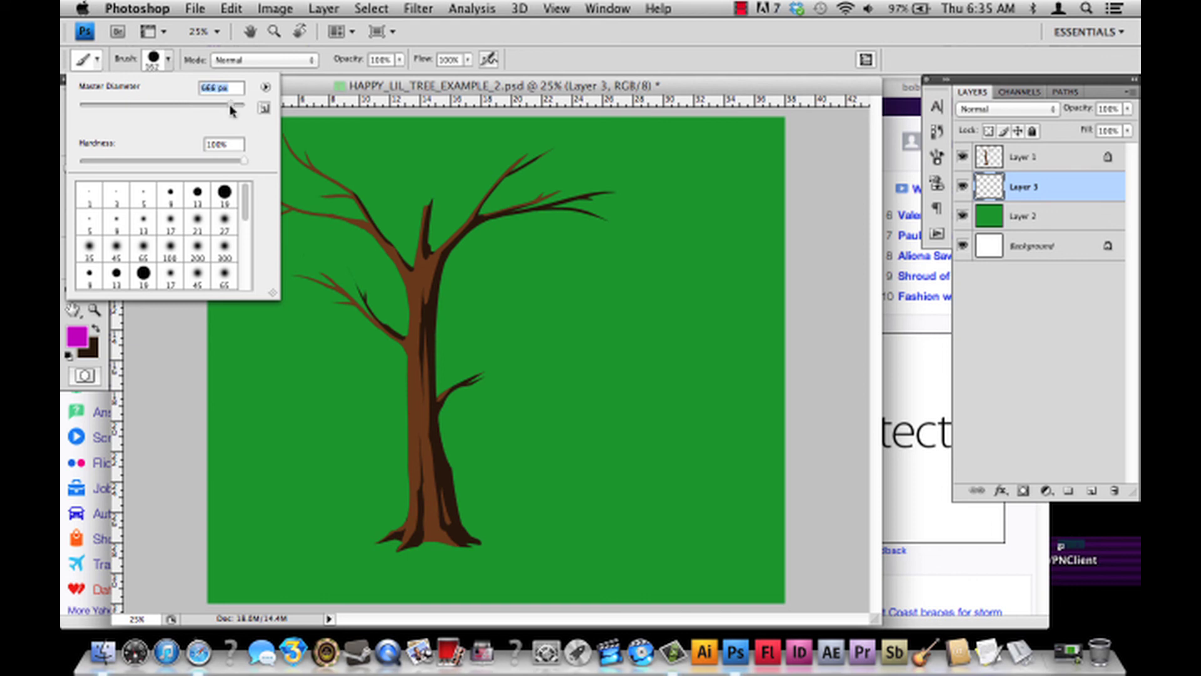
mouse_move(401, 125)
left_mouse_down()
mouse_move(351, 188)
mouse_move(294, 168)
mouse_move(450, 182)
mouse_move(488, 251)
mouse_move(501, 107)
mouse_move(647, 141)
mouse_move(664, 156)
left_mouse_up()
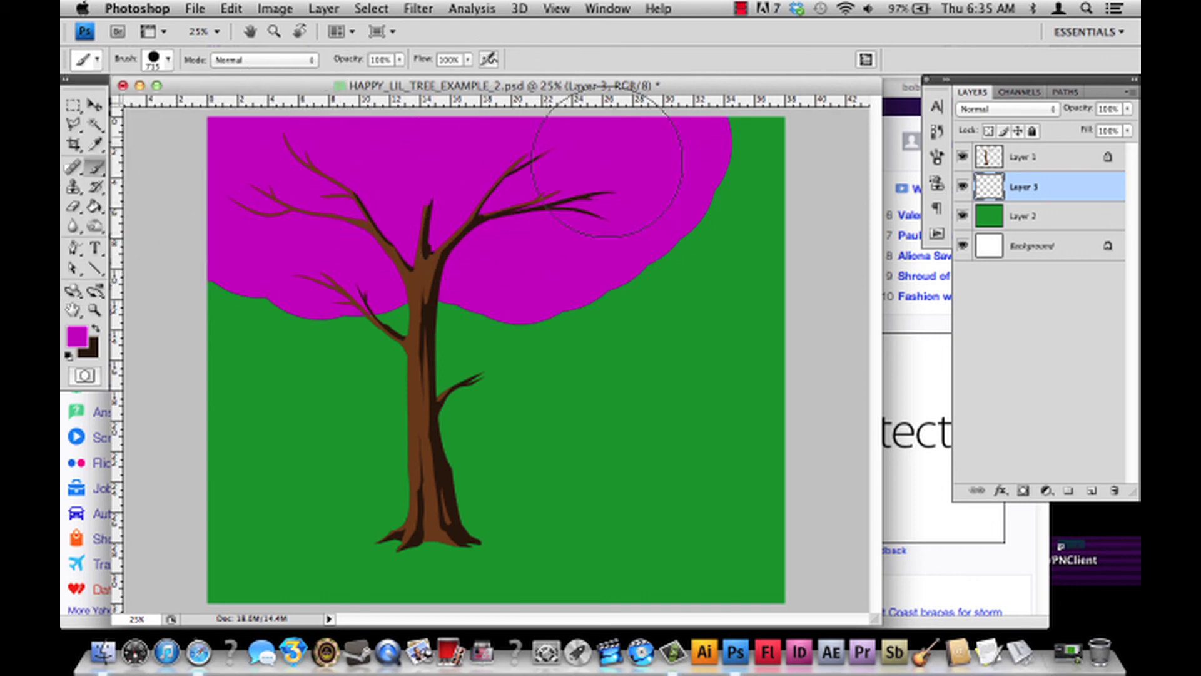
Hide the green layer, extend the magenta foliage across the canvas's upper part to both side edges, and save the document.
left_click(964, 215)
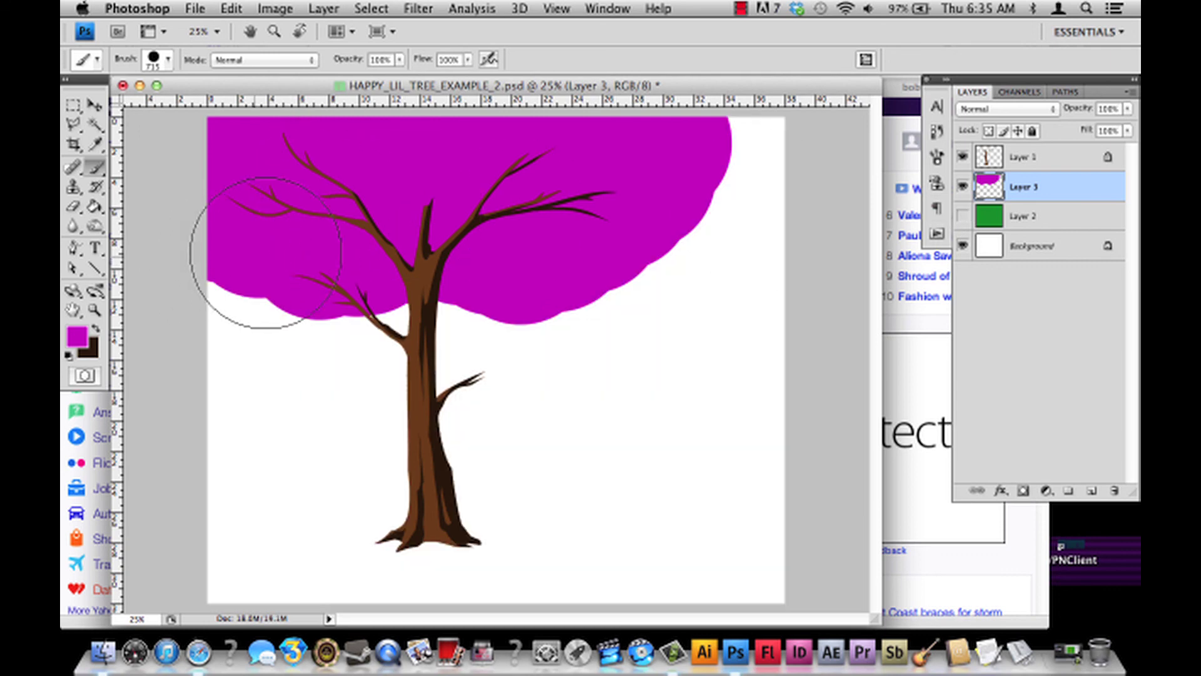
mouse_move(241, 269)
left_mouse_down()
mouse_move(341, 294)
mouse_move(353, 270)
mouse_move(363, 299)
mouse_move(576, 278)
mouse_move(635, 216)
mouse_move(438, 294)
mouse_move(275, 294)
mouse_move(200, 166)
left_mouse_up()
mouse_move(325, 113)
left_mouse_down()
mouse_move(702, 156)
mouse_move(724, 121)
mouse_move(764, 129)
mouse_move(767, 149)
left_mouse_up()
left_click_drag(209, 260, 201, 300)
left_click(723, 208)
key("super+s")
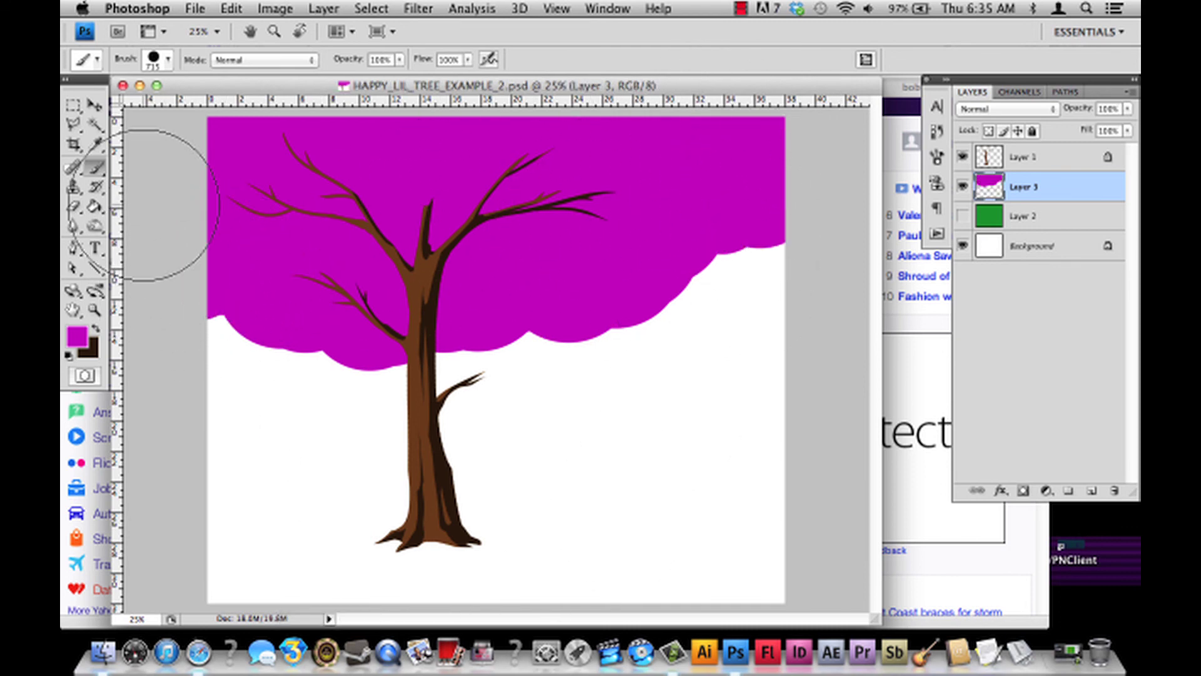
Erase small notches along the foliage's lower edge between the canvas's left side and the trunk with a 90 px eraser.
left_click(73, 206)
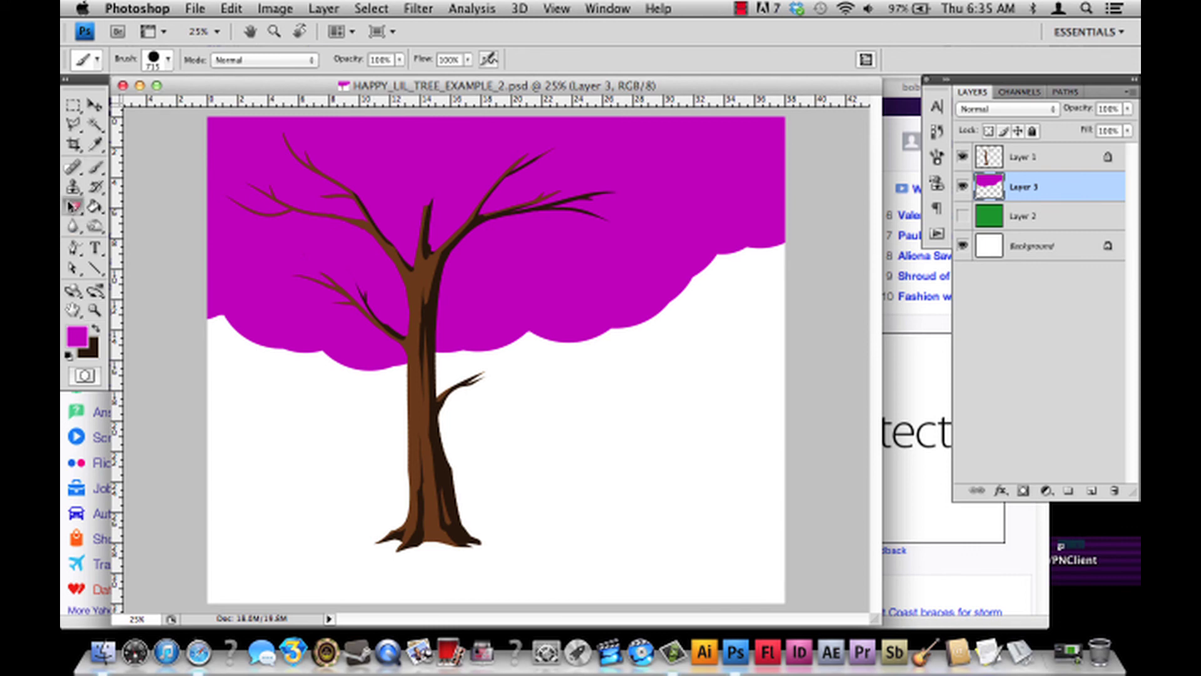
left_click(169, 60)
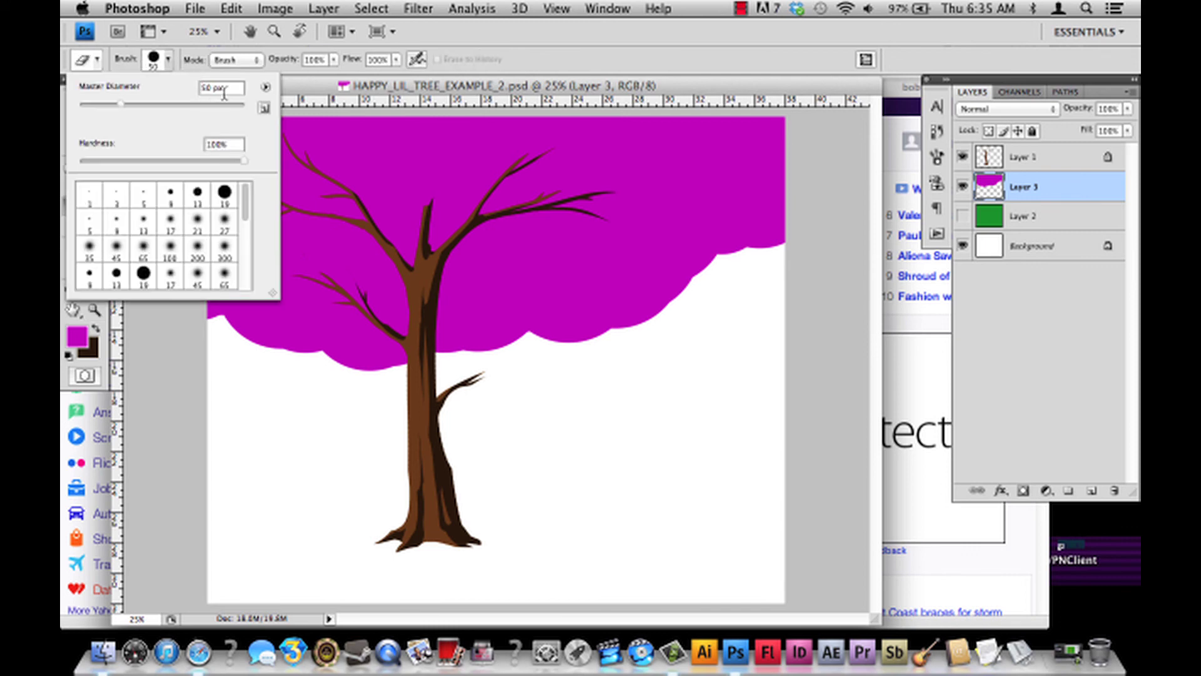
double_click(234, 91)
type("90")
key("Return")
mouse_move(198, 302)
left_mouse_down()
mouse_move(212, 284)
mouse_move(237, 315)
mouse_move(196, 318)
mouse_move(224, 288)
mouse_move(245, 324)
mouse_move(226, 325)
mouse_move(258, 305)
mouse_move(242, 329)
mouse_move(248, 321)
mouse_move(267, 356)
mouse_move(301, 280)
mouse_move(314, 335)
mouse_move(296, 357)
mouse_move(252, 339)
mouse_move(240, 347)
mouse_move(256, 311)
mouse_move(306, 345)
mouse_move(302, 360)
mouse_move(302, 350)
mouse_move(388, 367)
left_mouse_up()
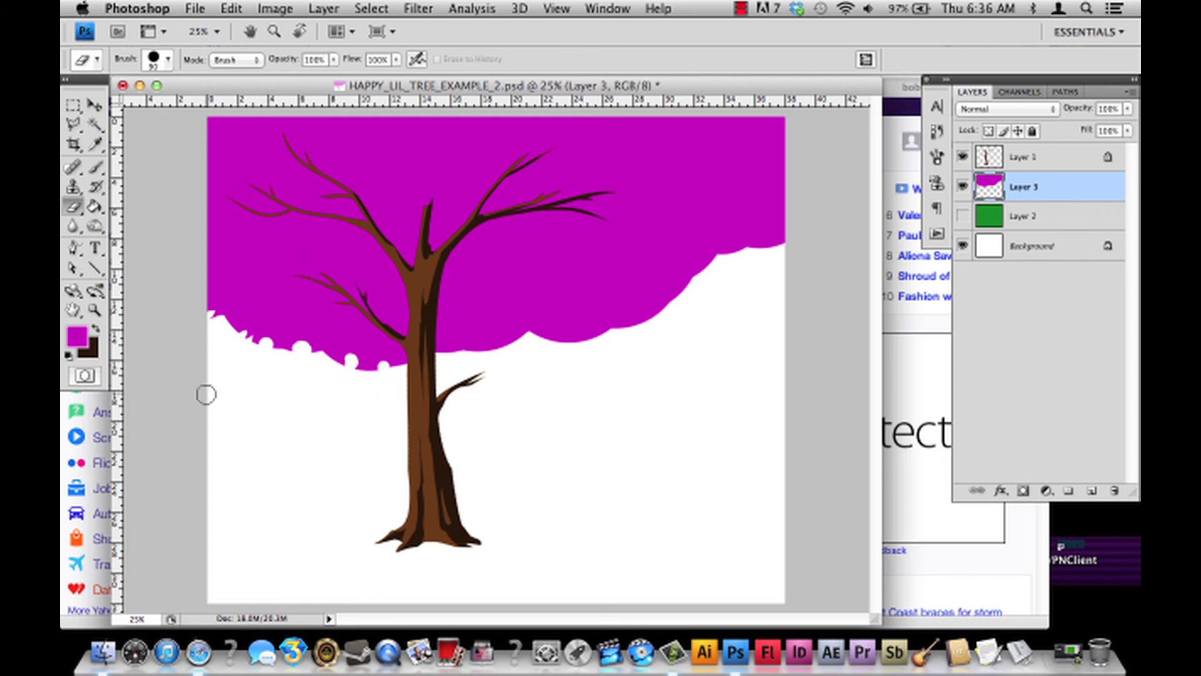
Paint small leaf points between the erased notches with a 50 px brush, alternating with the eraser to refine the foliage edge.
left_click(95, 167)
left_click(167, 59)
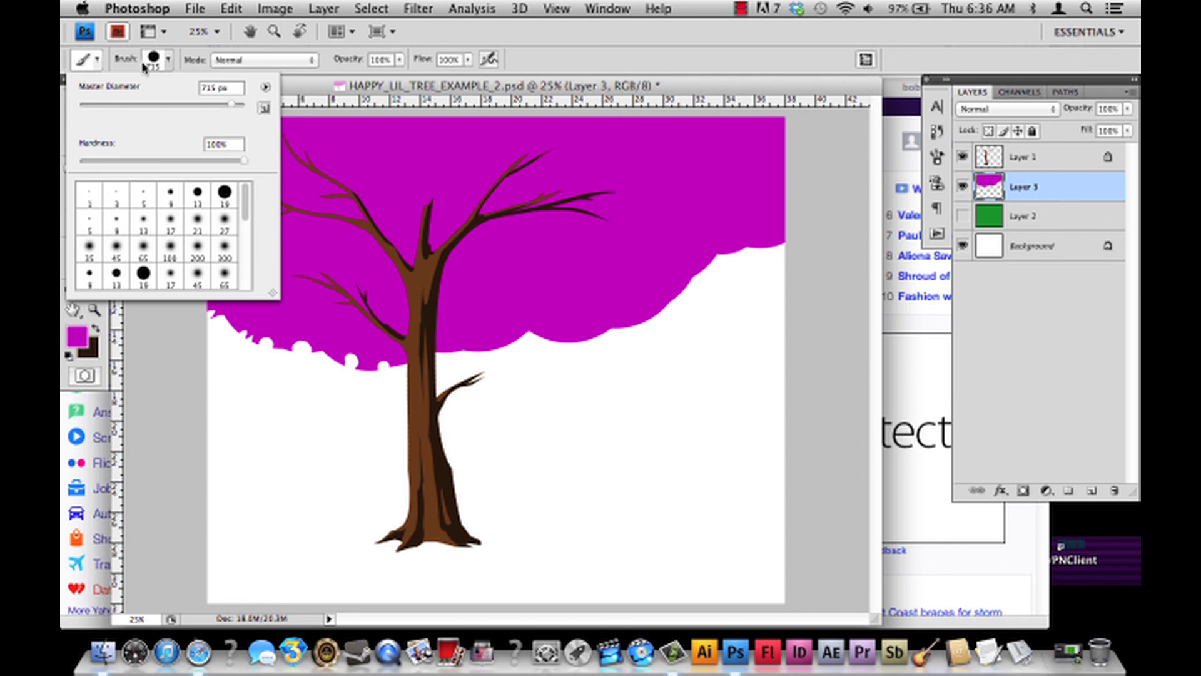
left_click(229, 88)
type("50")
key("Return")
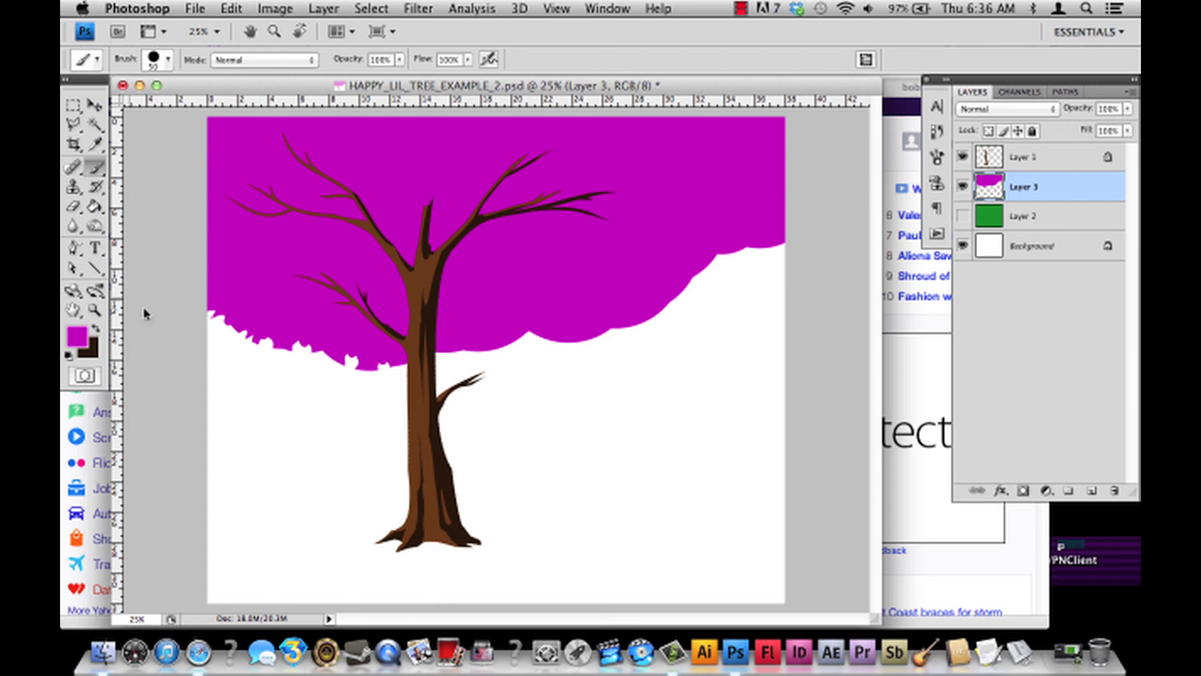
left_click(73, 205)
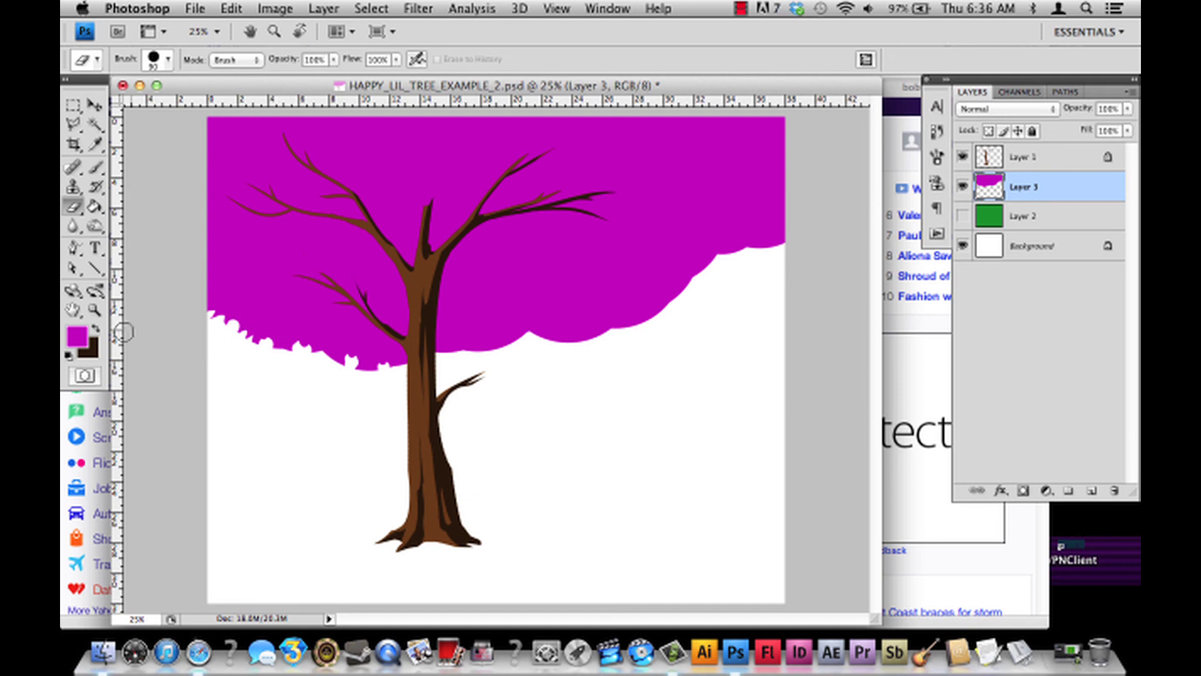
left_click(95, 167)
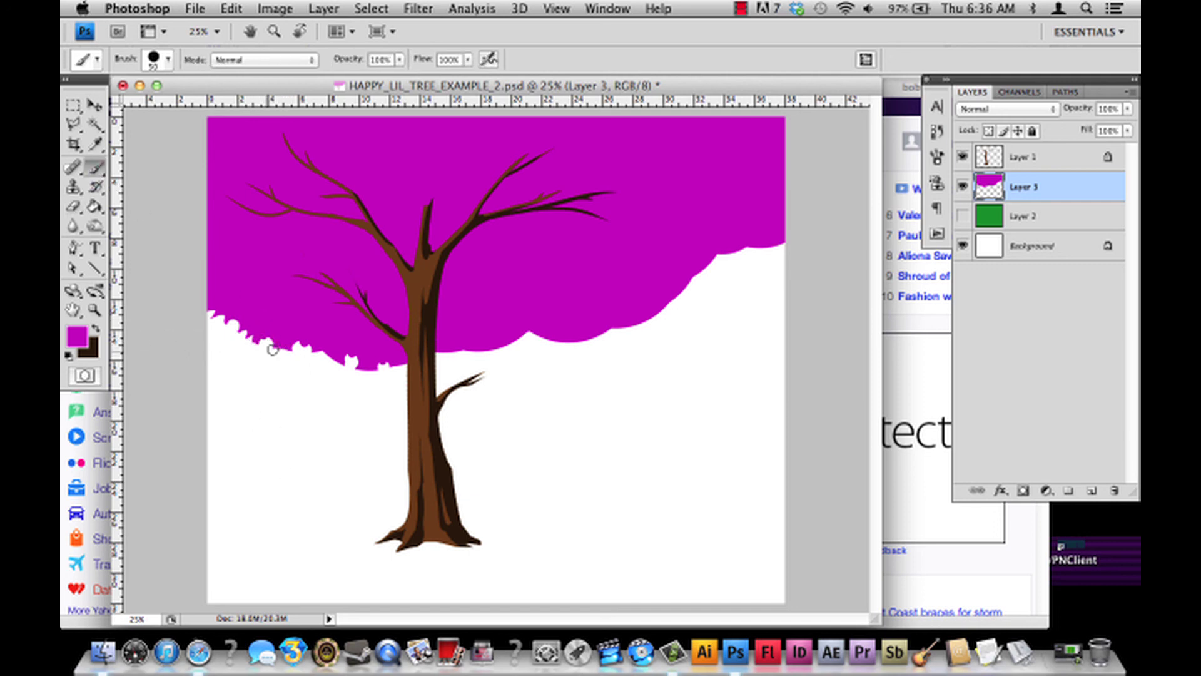
key("e")
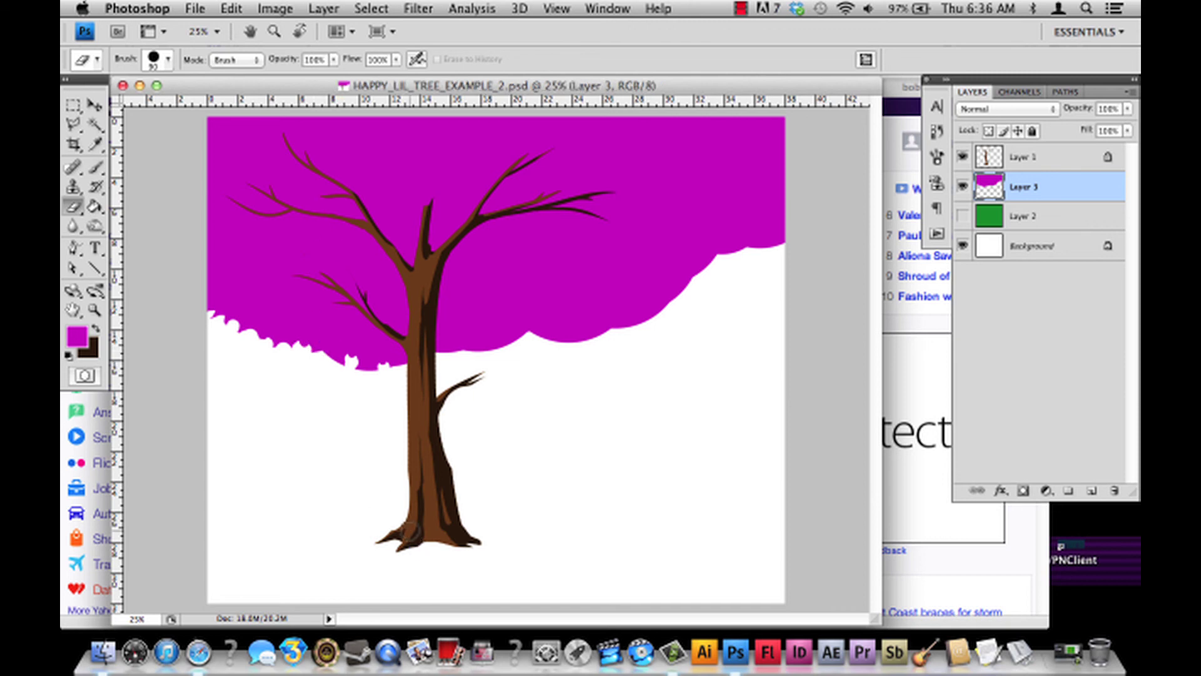
Hide the magenta foliage layer and save the document.
left_click(962, 186)
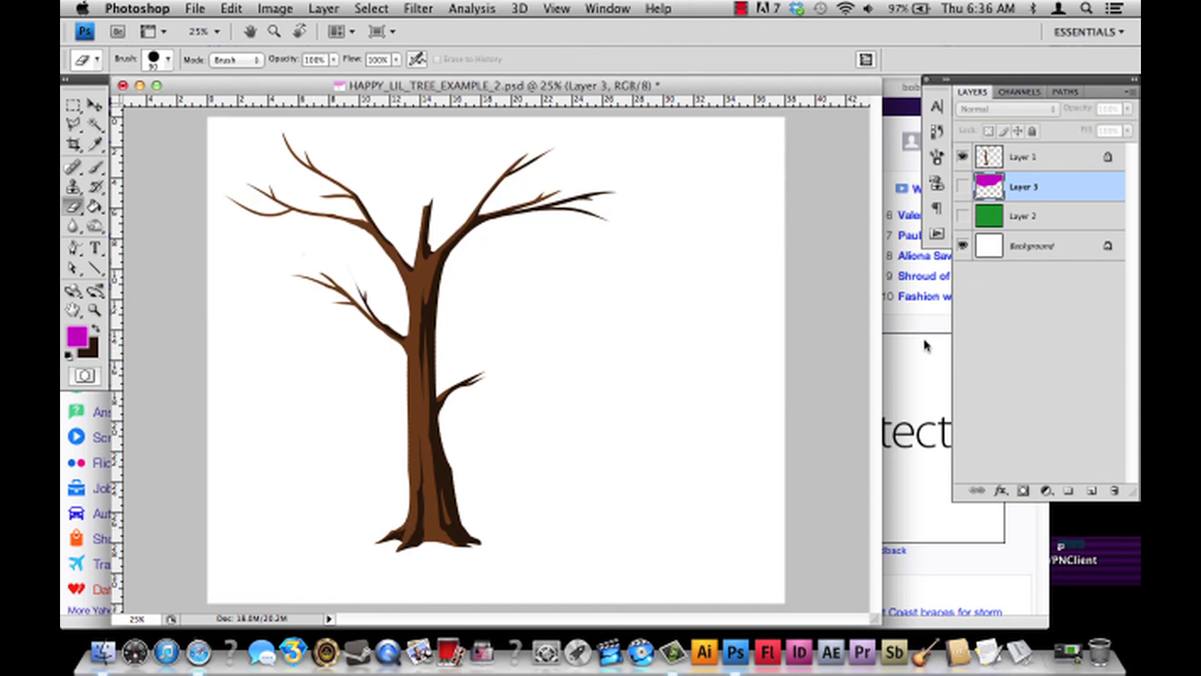
key("super+s")
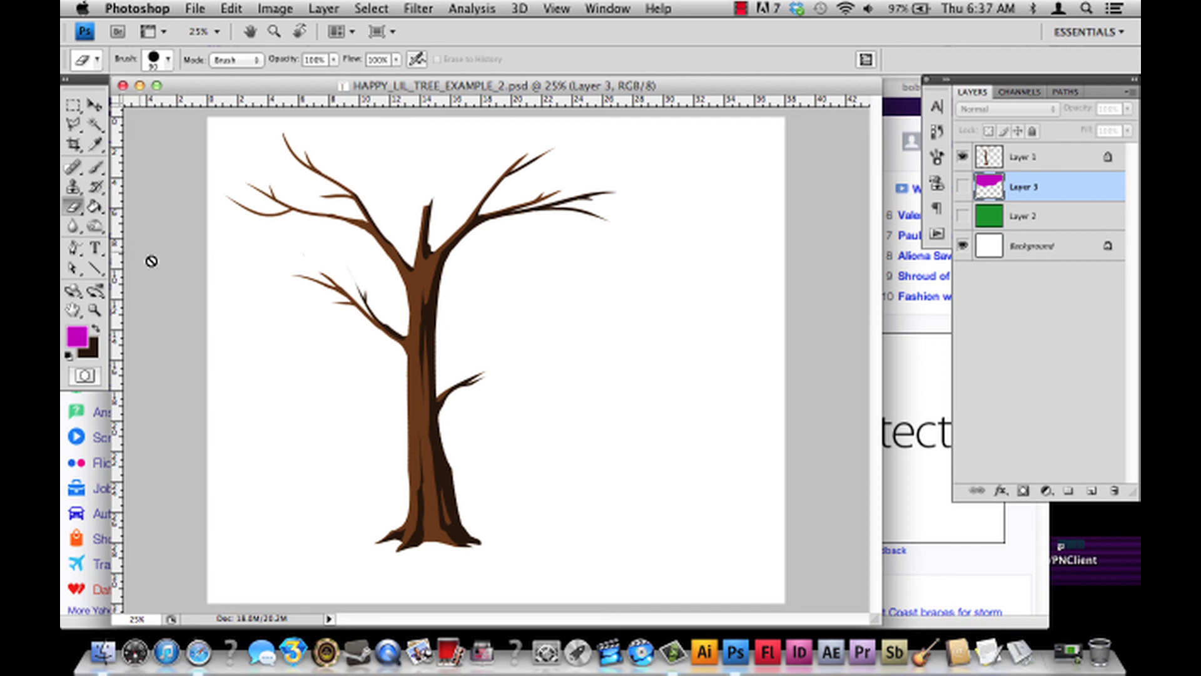
Set the foreground color to black, keep magenta as the background color, and pick a small hard round brush preset.
left_click(96, 167)
left_click(94, 329)
left_click(77, 337)
mouse_move(689, 327)
left_mouse_down()
mouse_move(760, 322)
mouse_move(760, 346)
left_mouse_up()
left_click(945, 121)
left_click(169, 61)
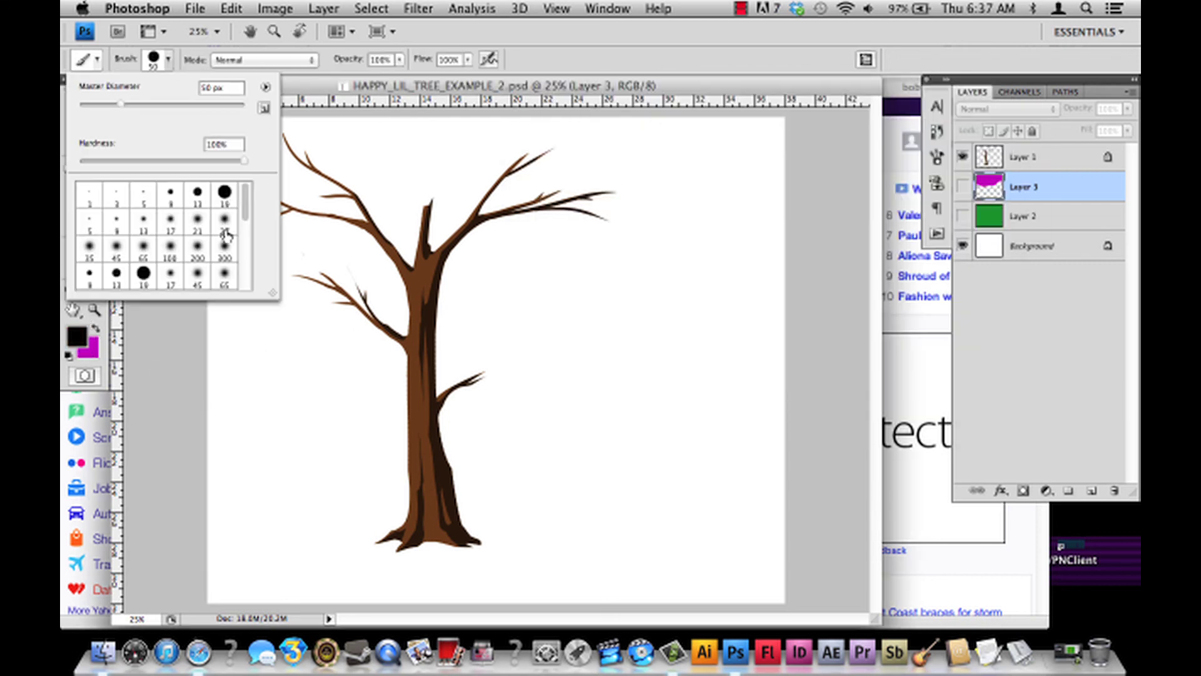
left_click(224, 192)
Add a new layer directly above the tree layer.
left_click(1026, 159)
left_click(1026, 160)
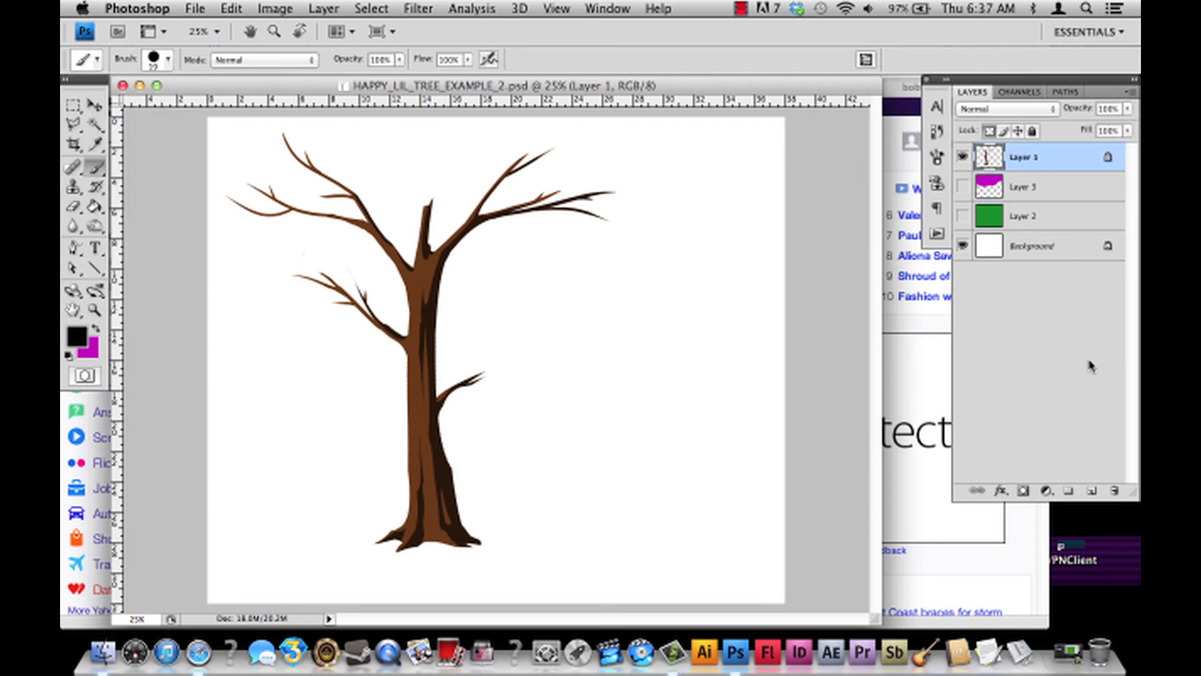
left_click(1092, 491)
Handwrite the artist's initials in black beside the trunk, with an underline beneath and a circled five-pointed star in front.
mouse_move(616, 327)
left_mouse_down()
mouse_move(640, 359)
mouse_move(661, 375)
left_mouse_up()
left_click_drag(674, 285, 680, 379)
mouse_move(684, 278)
left_mouse_down()
mouse_move(690, 367)
mouse_move(704, 331)
left_mouse_up()
left_click_drag(535, 421, 750, 377)
mouse_move(559, 332)
left_mouse_down()
mouse_move(548, 415)
mouse_move(560, 333)
left_mouse_up()
left_click_drag(537, 414, 563, 405)
left_click_drag(510, 373, 577, 341)
left_click_drag(533, 411, 586, 324)
left_click_drag(505, 367, 583, 400)
key("super+z")
left_click_drag(511, 378, 579, 370)
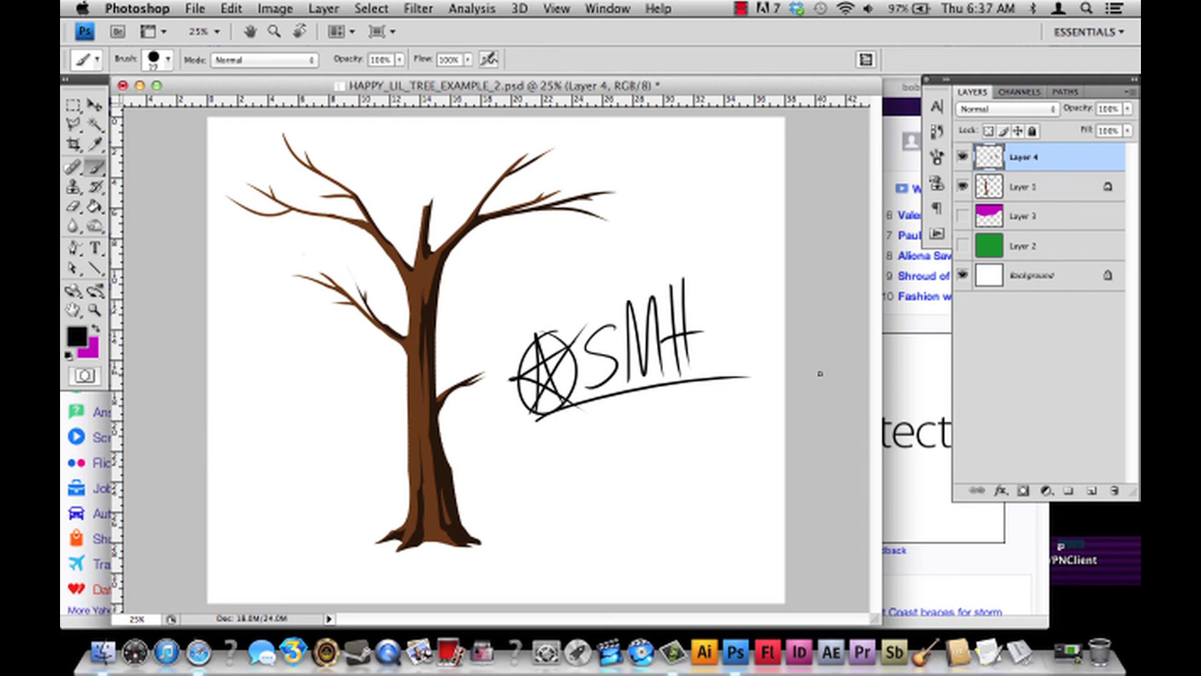
left_click(73, 309)
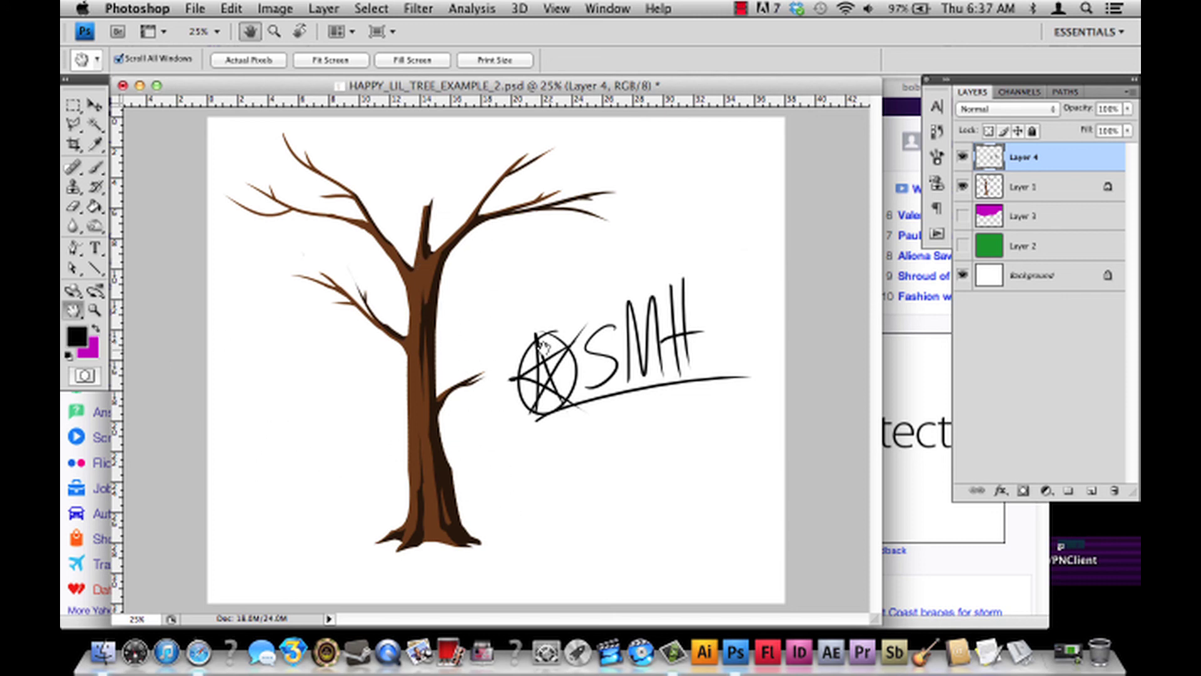
scroll(508, 292, "up", 5)
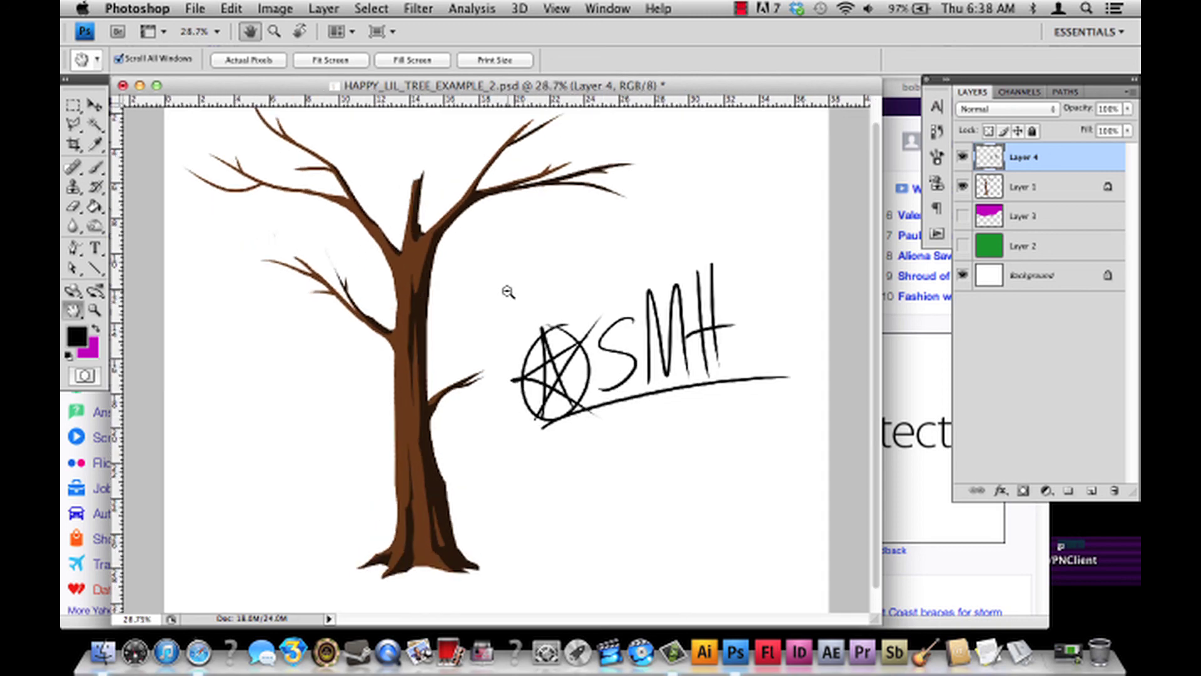
scroll(508, 291, "up", 2)
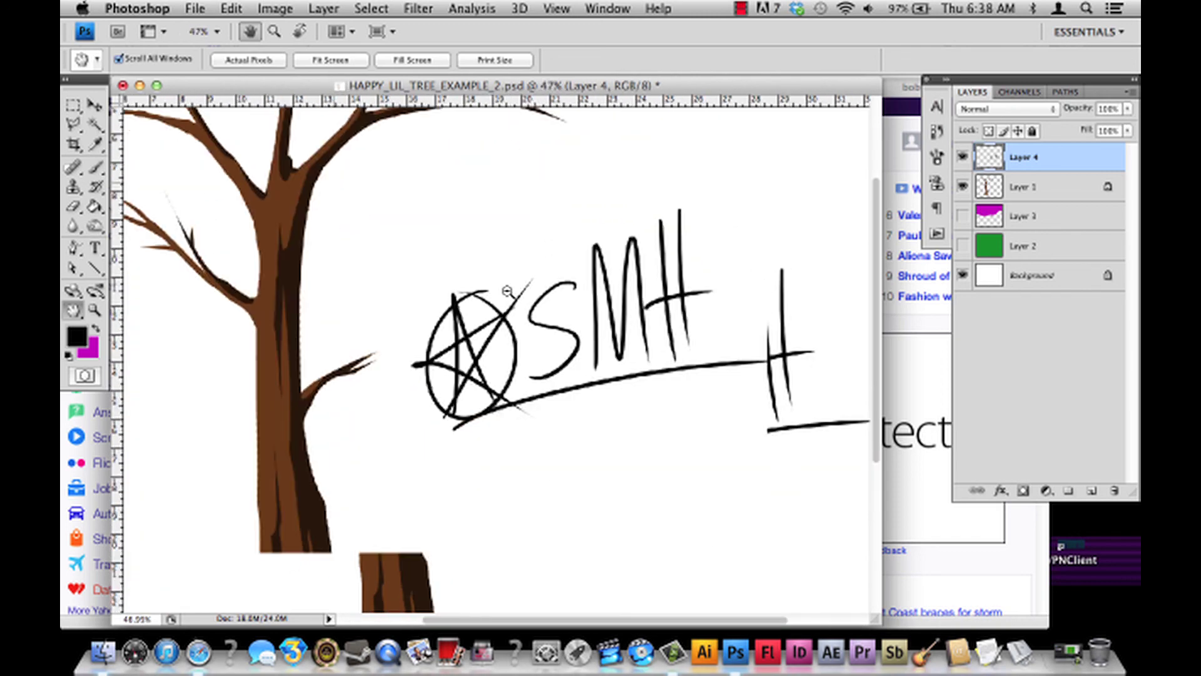
scroll(508, 292, "up", 8)
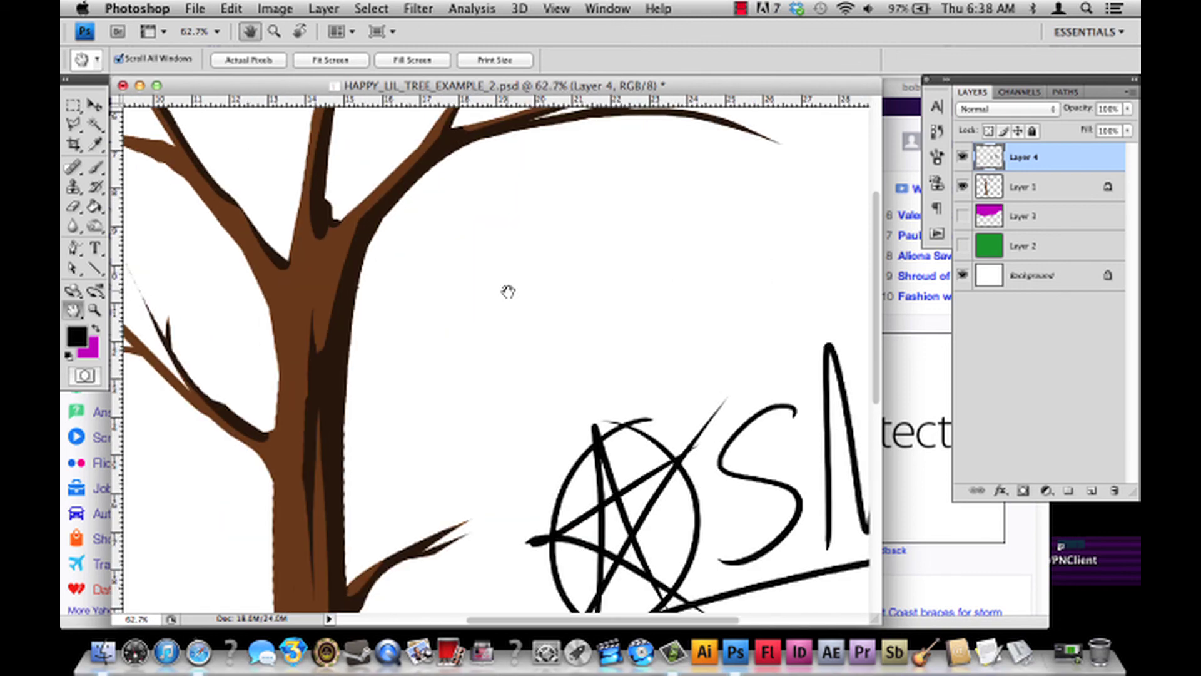
key("z")
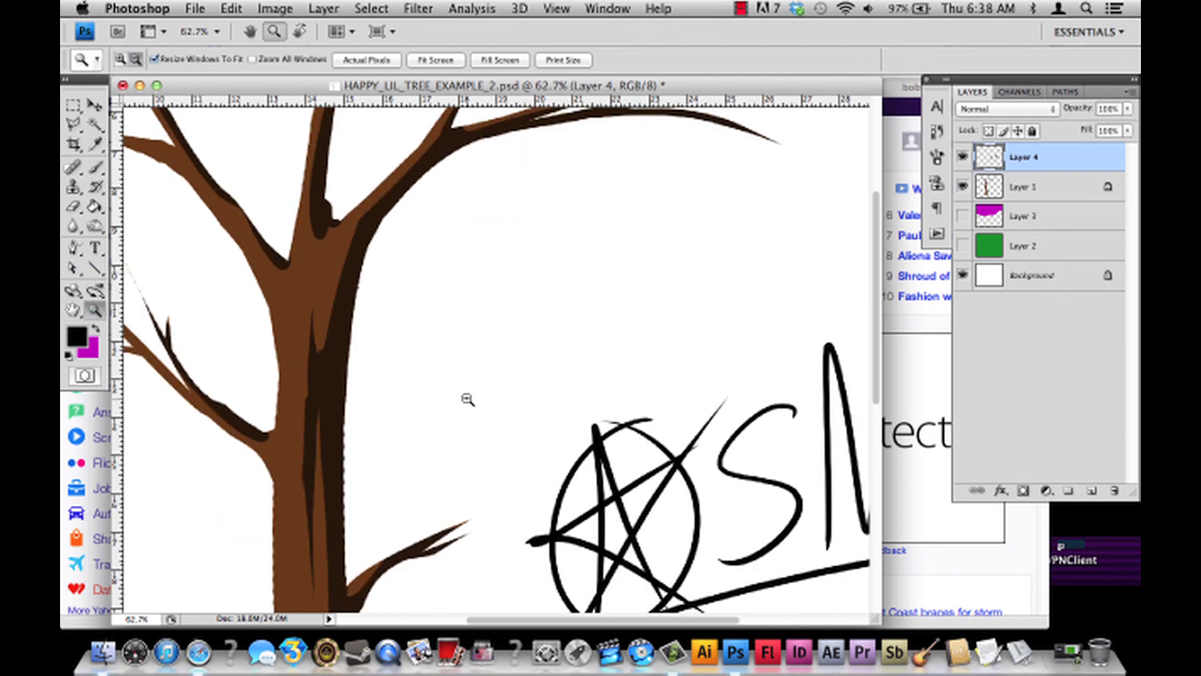
scroll(468, 399, "down", 10)
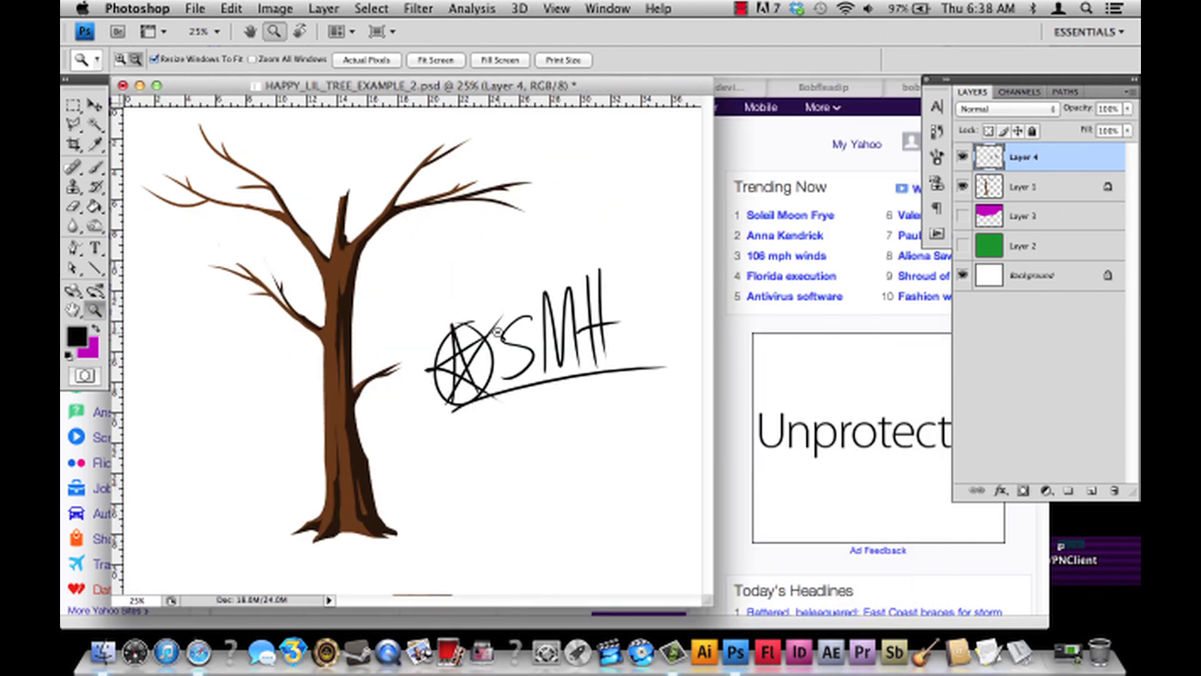
Enlarge the document window to show the whole canvas at 25% zoom, and shift it slightly upward.
key("super+h")
left_click(735, 652)
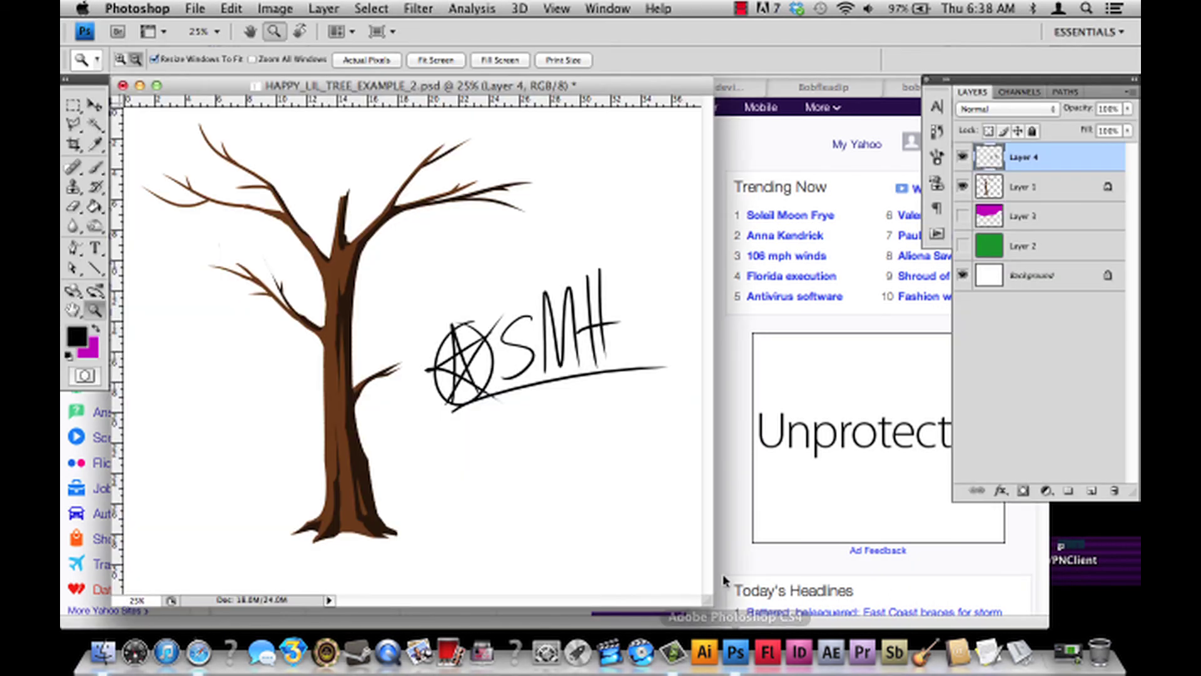
left_click_drag(707, 601, 896, 630)
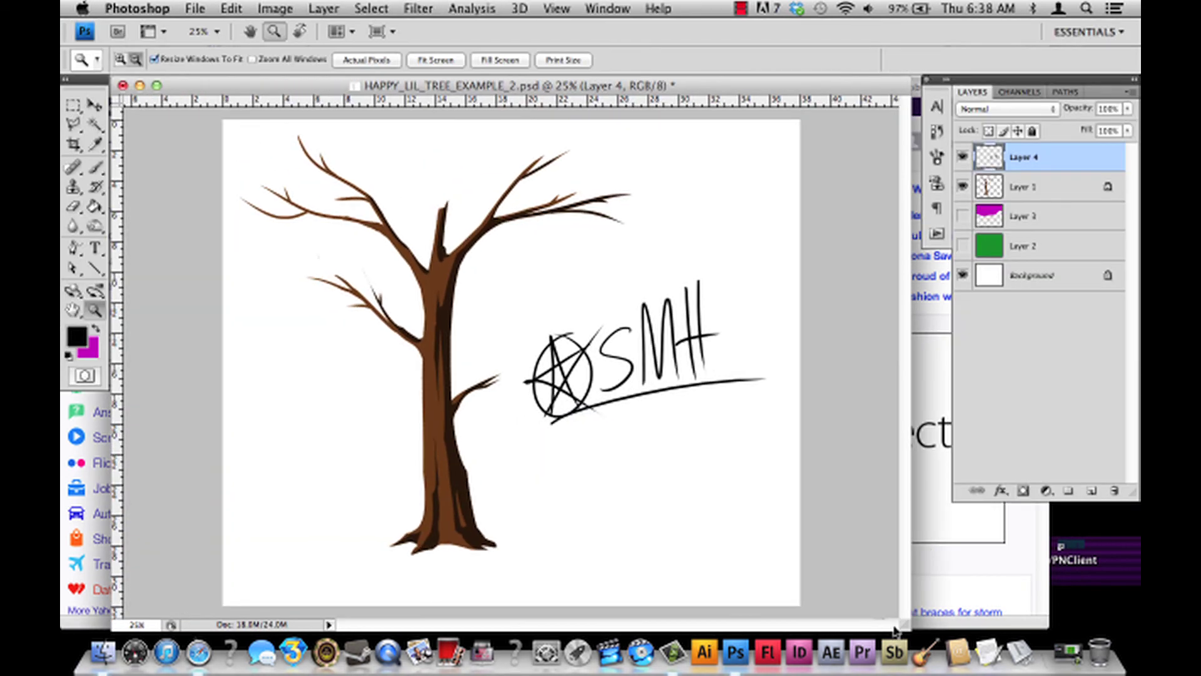
left_click_drag(563, 89, 552, 82)
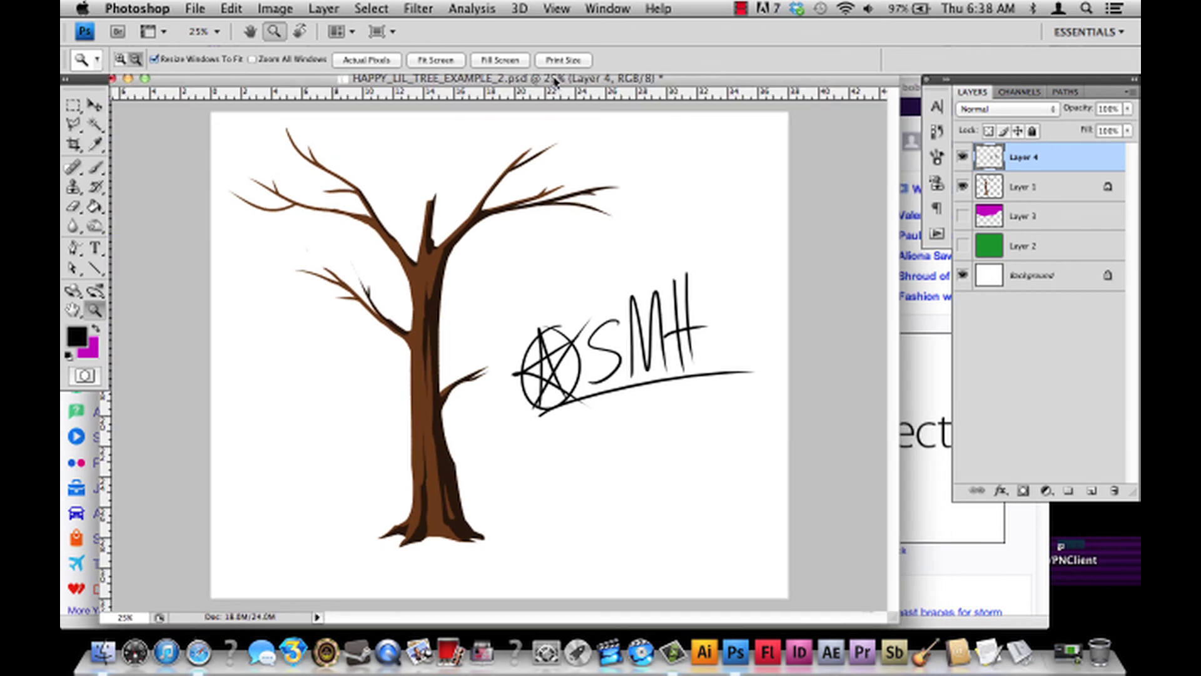
Show the green background layer again and save the document.
left_click(73, 310)
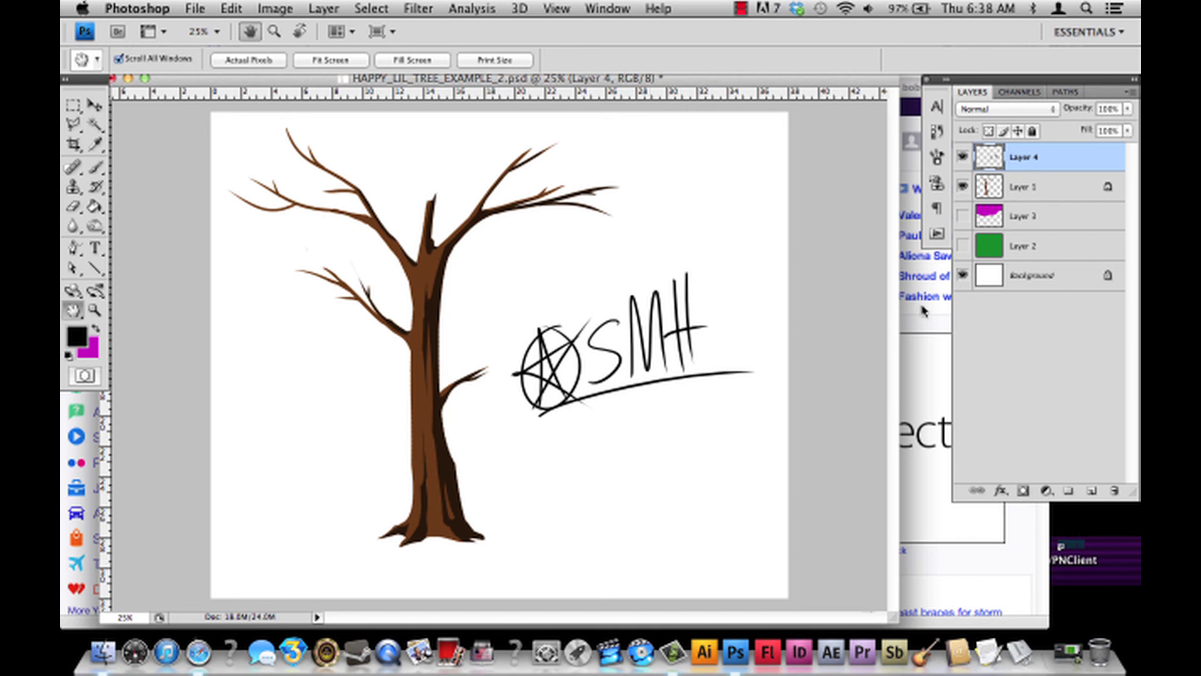
left_click(962, 246)
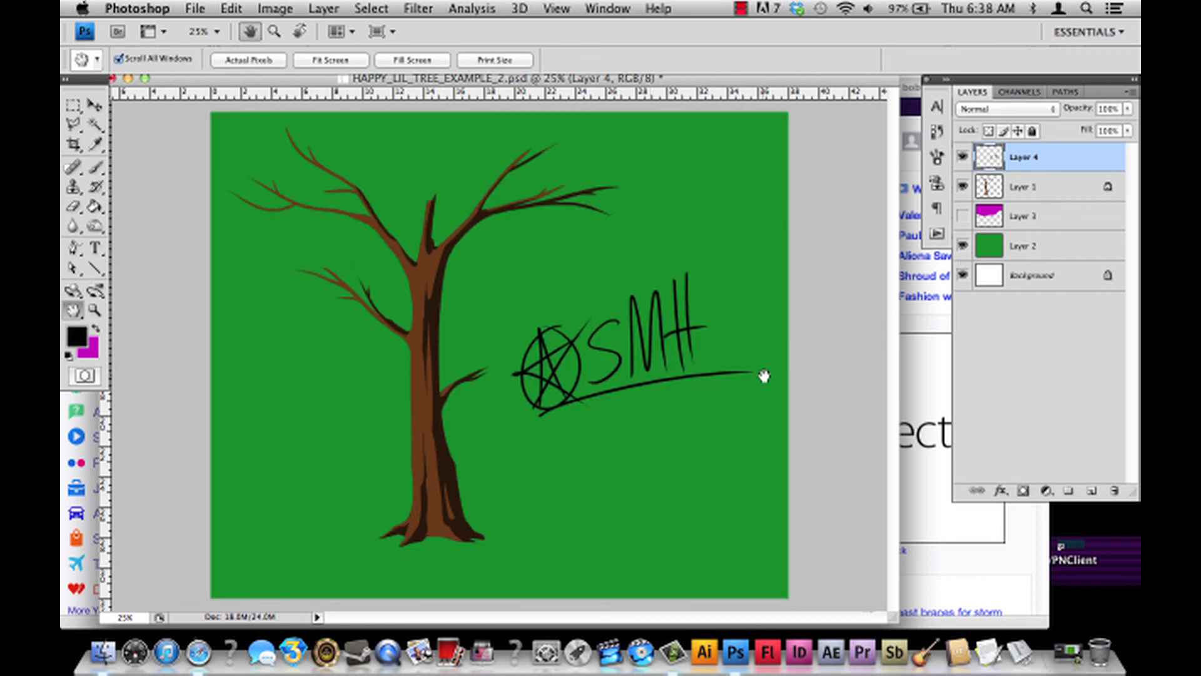
key("super+s")
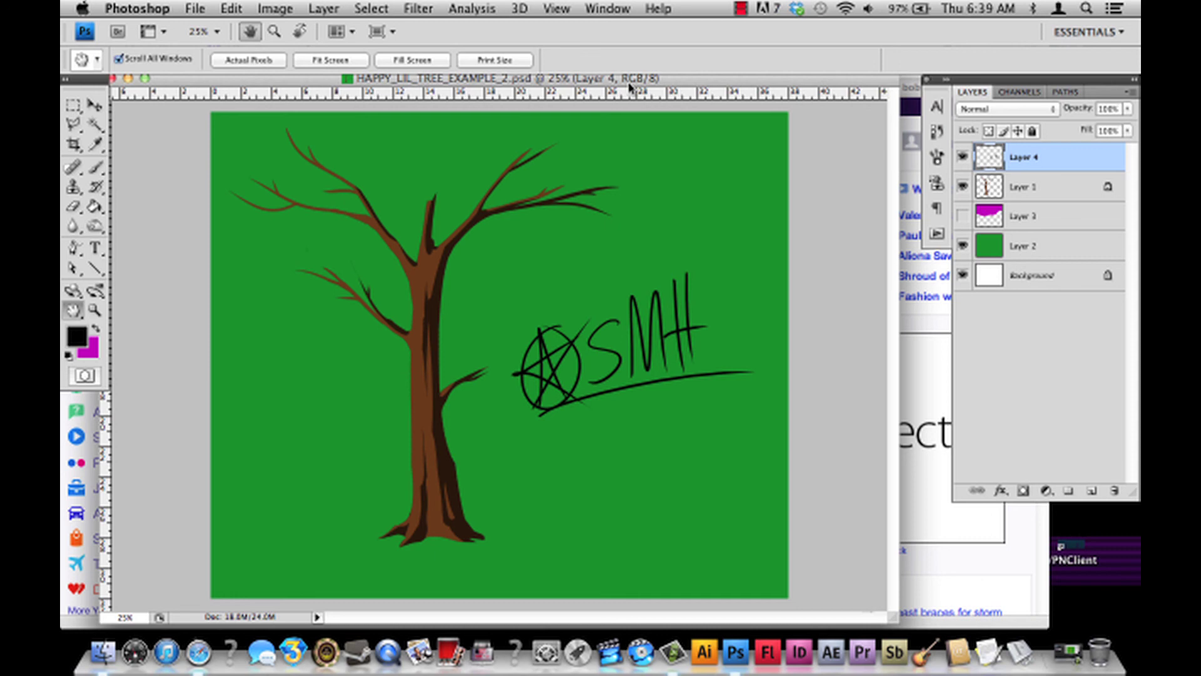
left_click(740, 7)
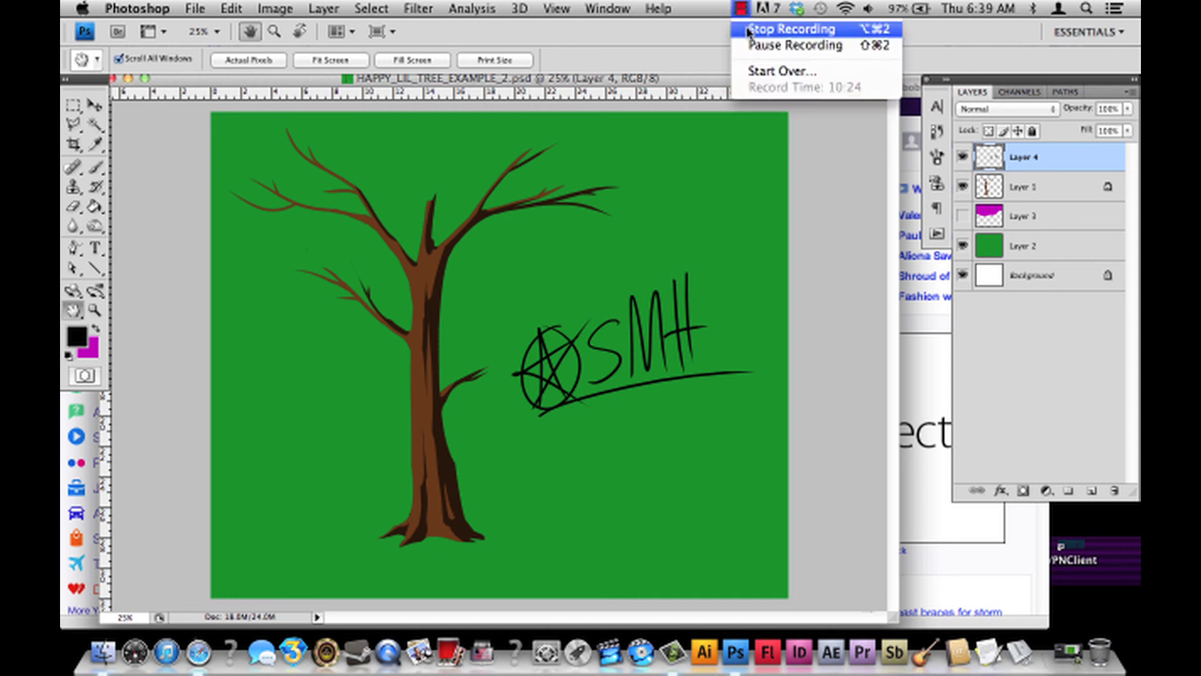